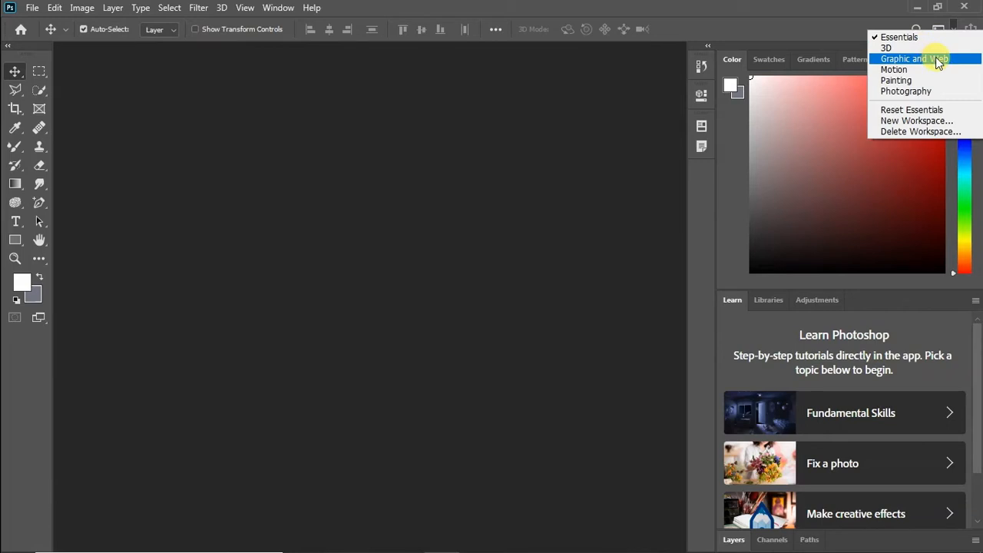
Switch to the Graphic and Web workspace, and detach the Paragraph panel from its group and close it.
left_click(936, 60)
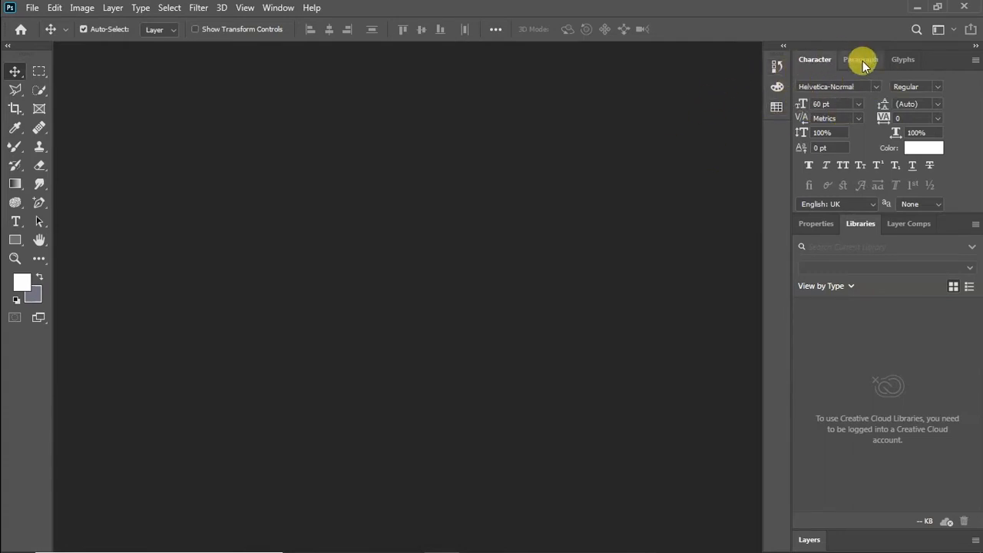
left_click_drag(860, 60, 682, 132)
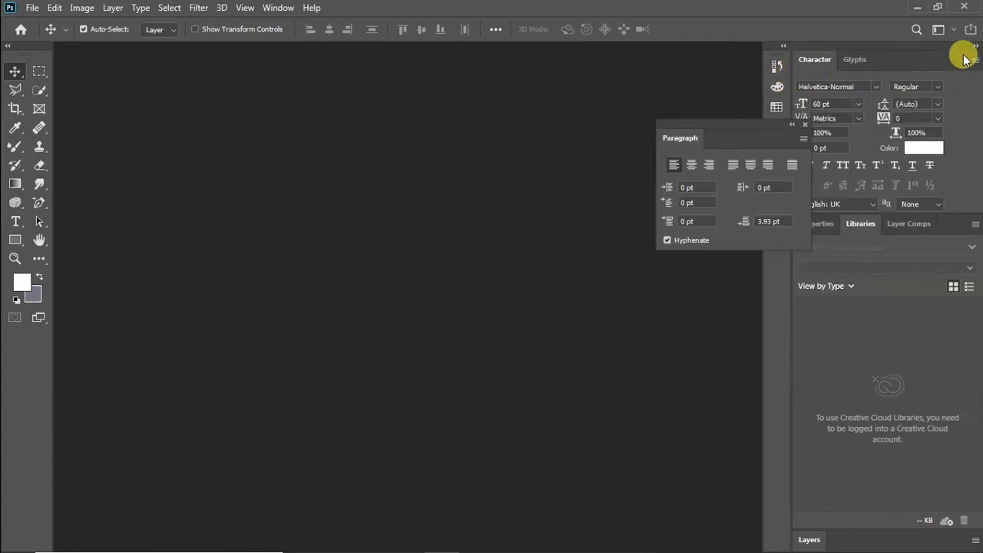
left_click(800, 125)
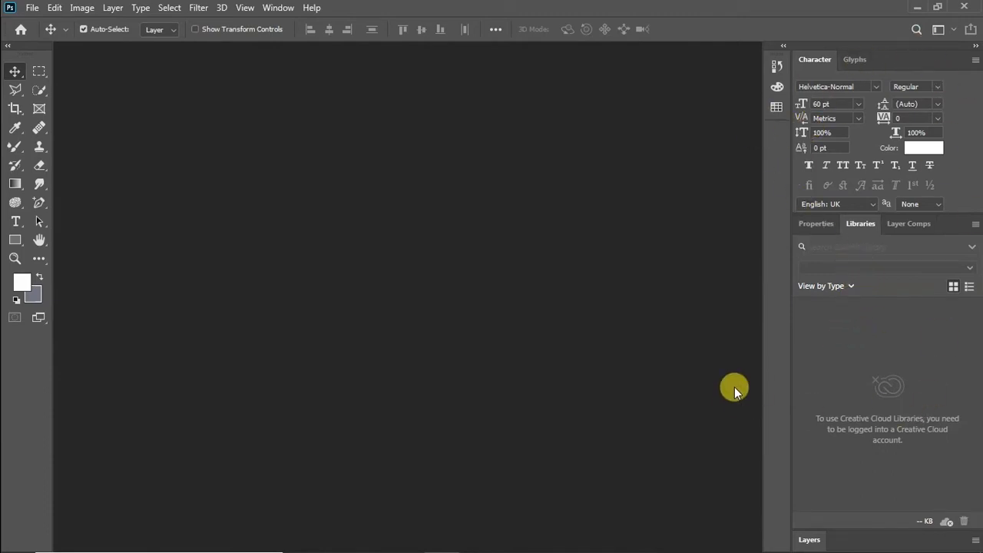
Reset the Graphic and Web workspace to its default panel layout.
left_click(955, 31)
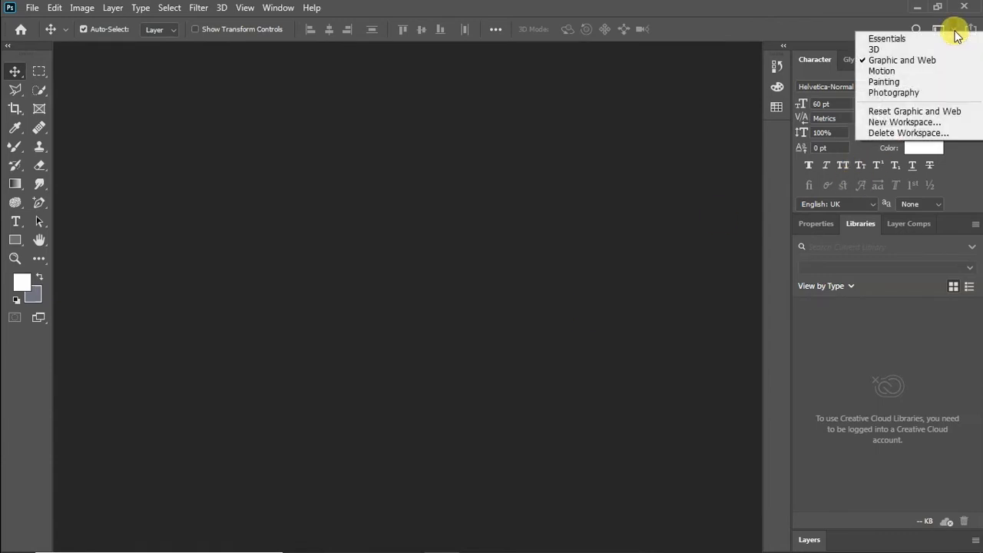
left_click(898, 111)
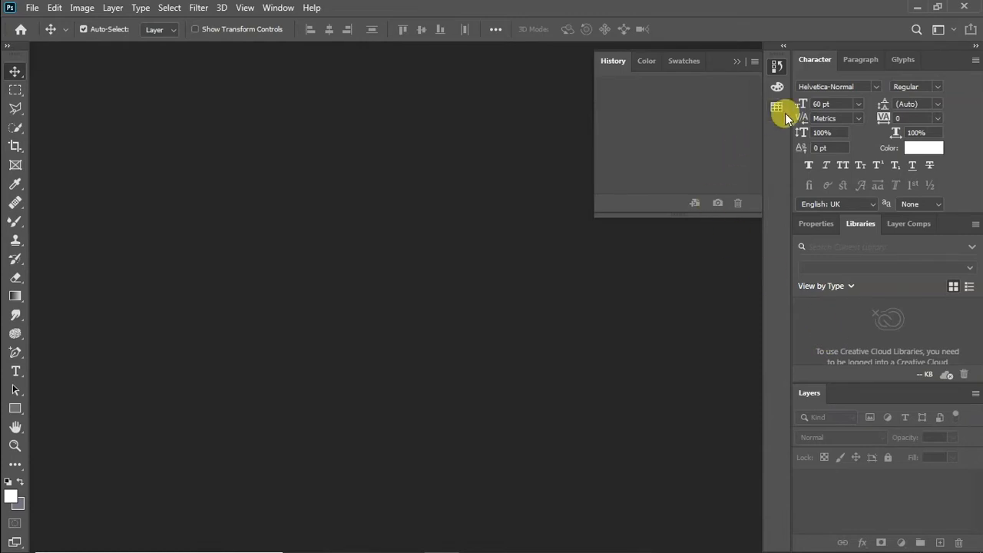
left_click(371, 156)
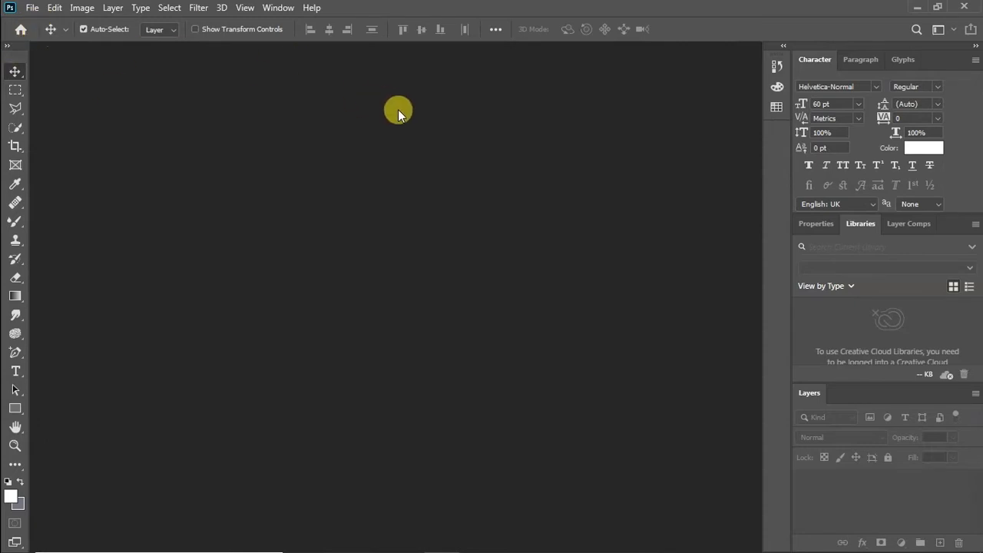
left_click(33, 9)
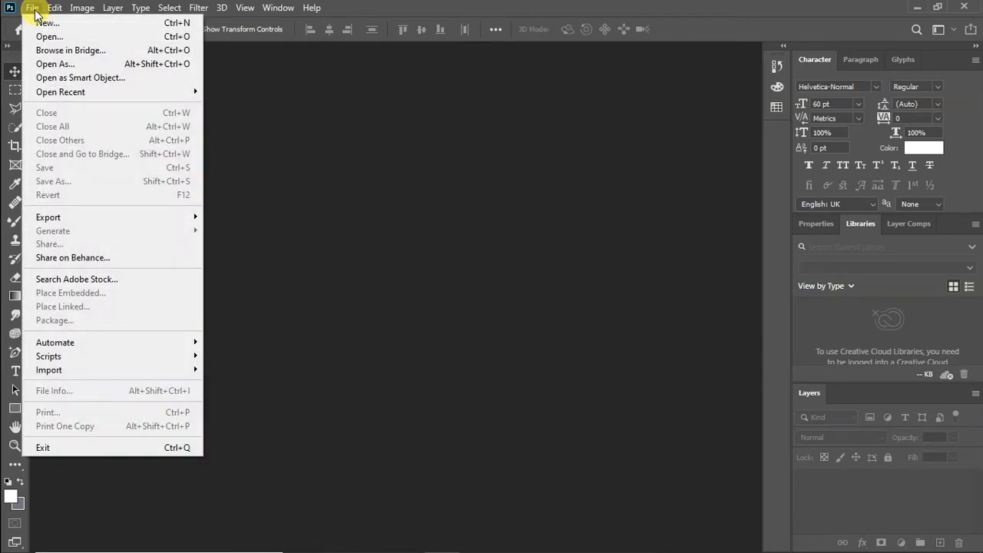
left_click(79, 23)
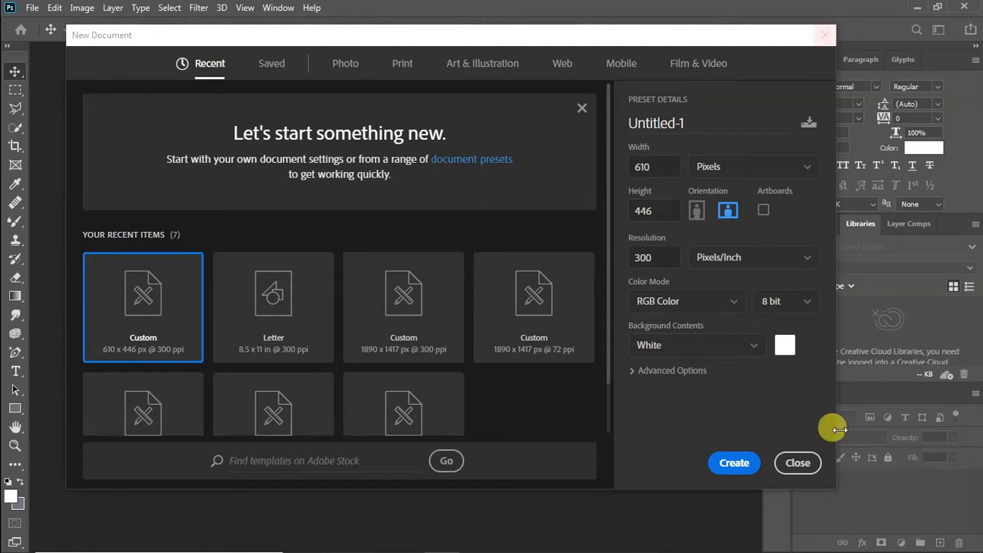
left_click(826, 34)
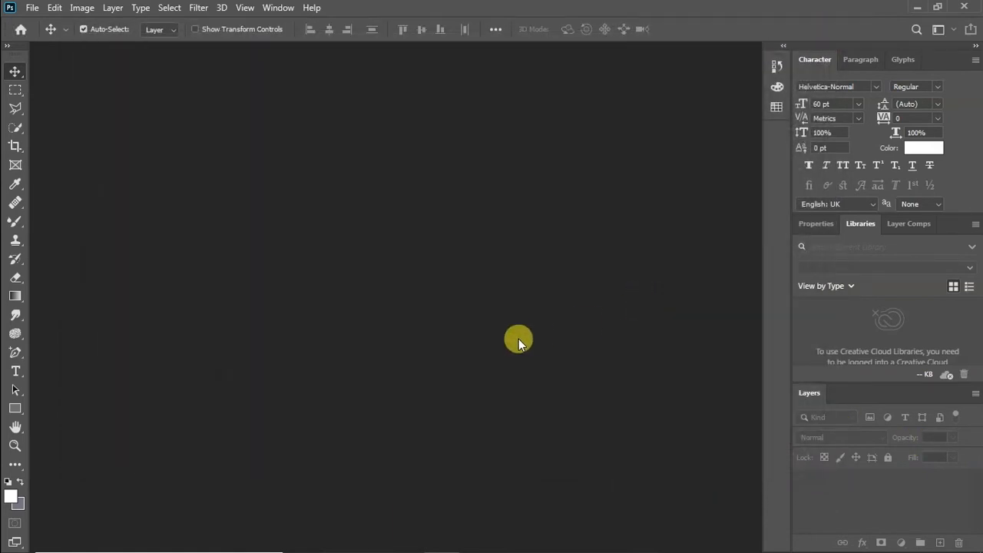
Begin a new document, browse the Photo and Print presets, and settle on the Photo category's Default Photoshop Size.
key("ctrl+n")
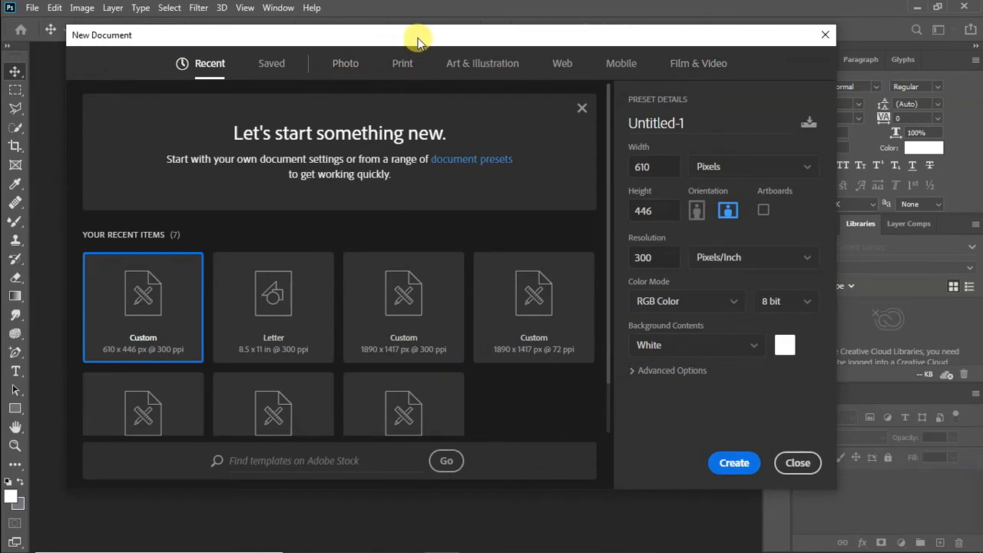
left_click_drag(418, 38, 416, 56)
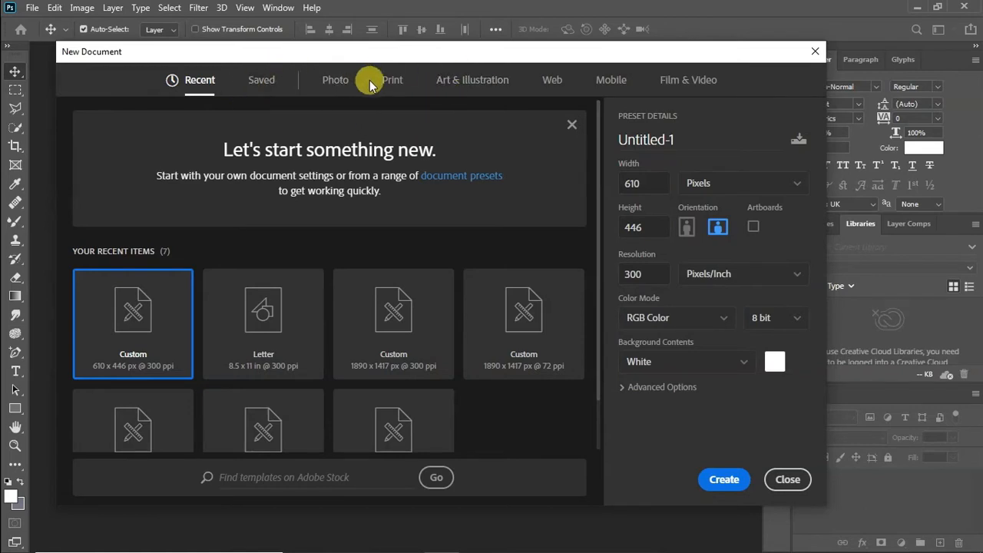
left_click(334, 85)
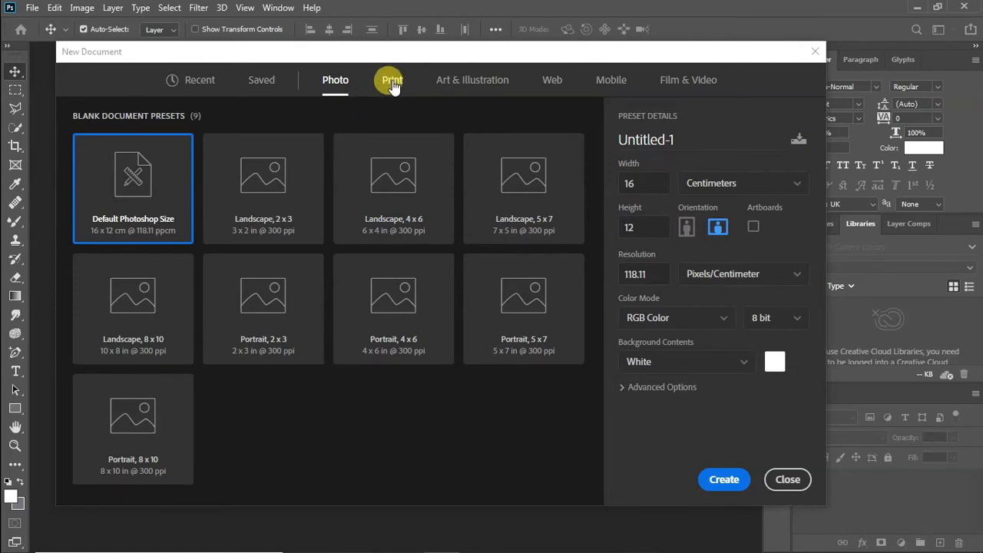
left_click(392, 83)
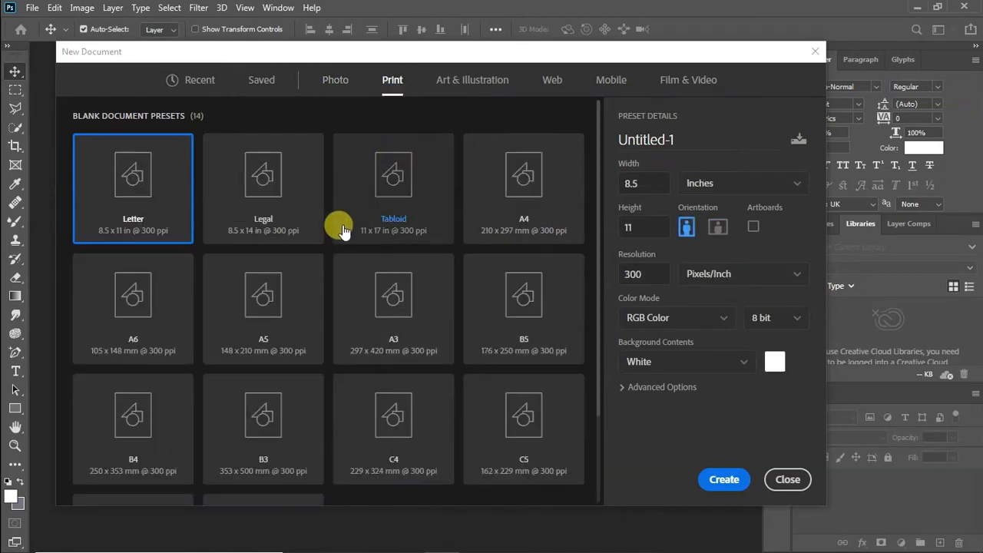
scroll(313, 269, "down", 3)
scroll(316, 269, "up", 3)
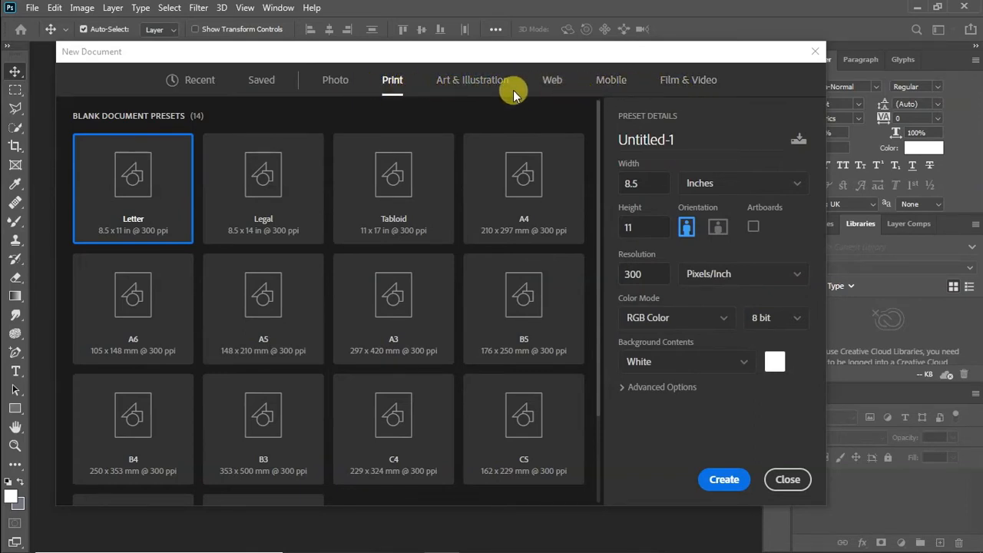
left_click(336, 81)
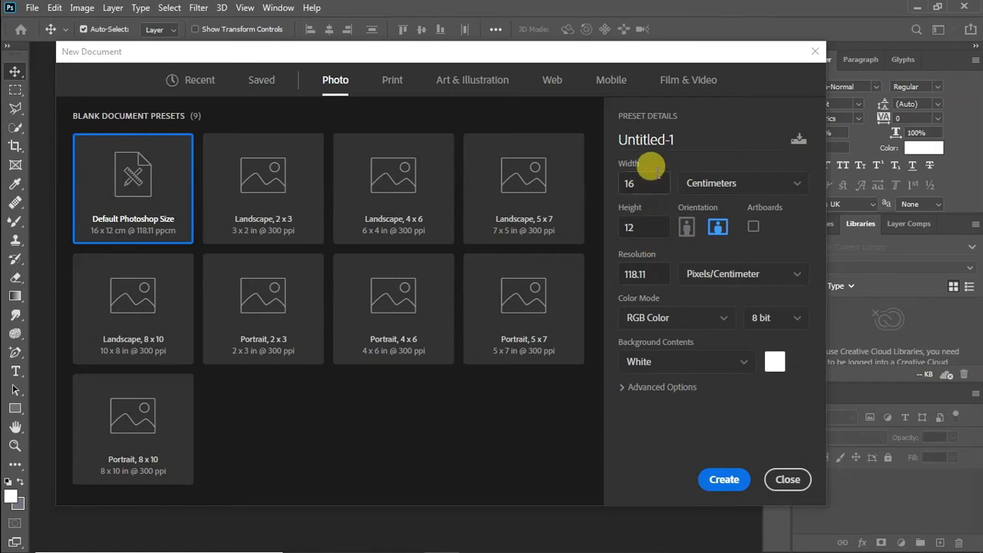
Name the new document Basic and set its dimension units to pixels.
left_click(686, 136)
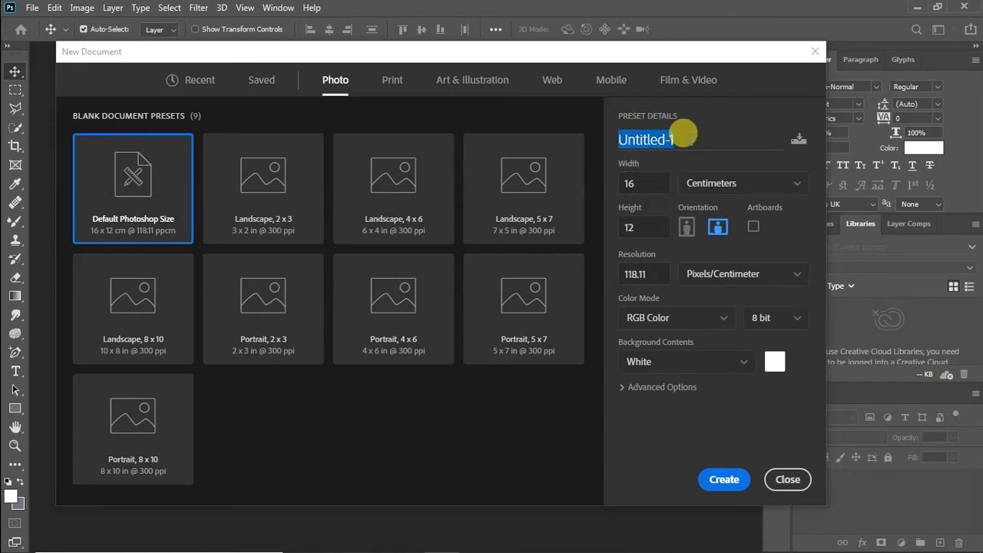
type("Basic")
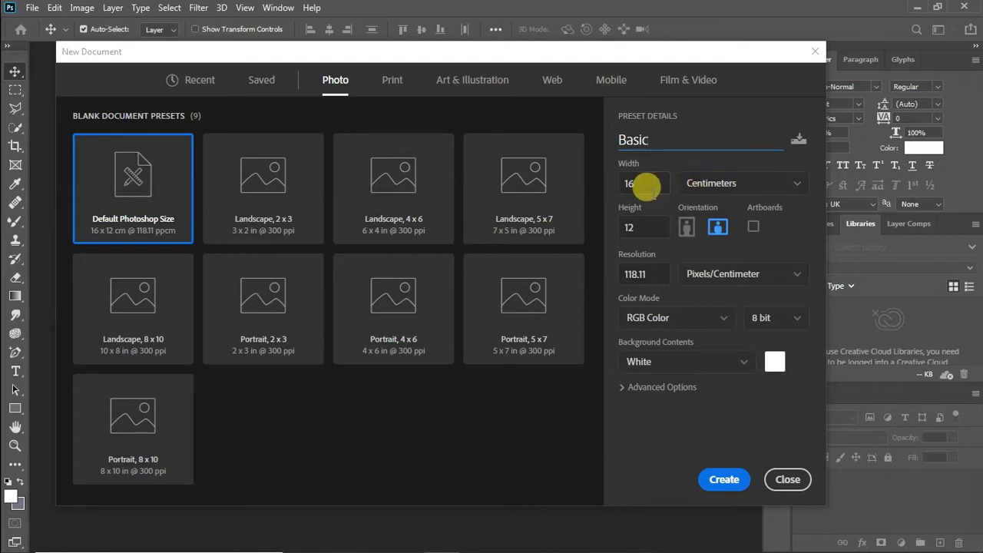
left_click(783, 186)
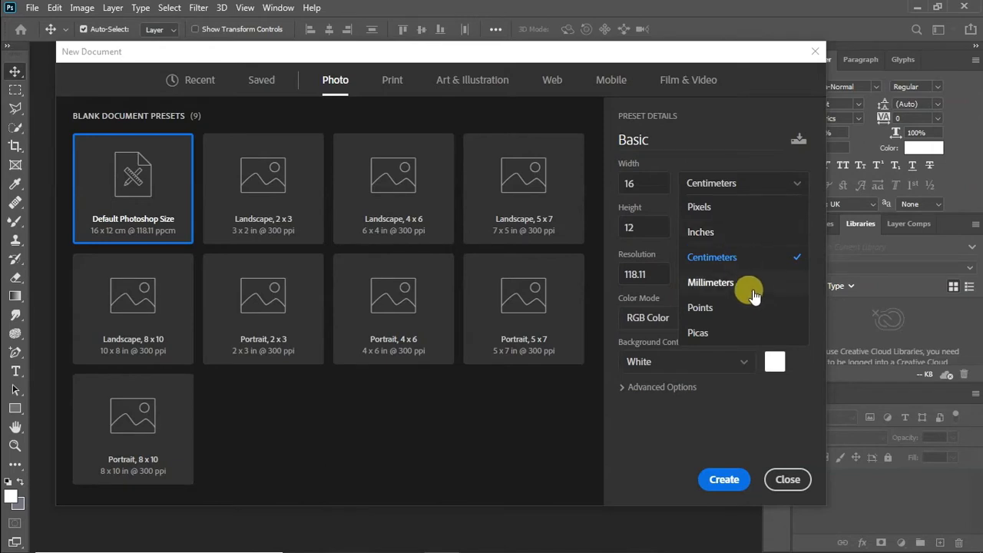
left_click(755, 218)
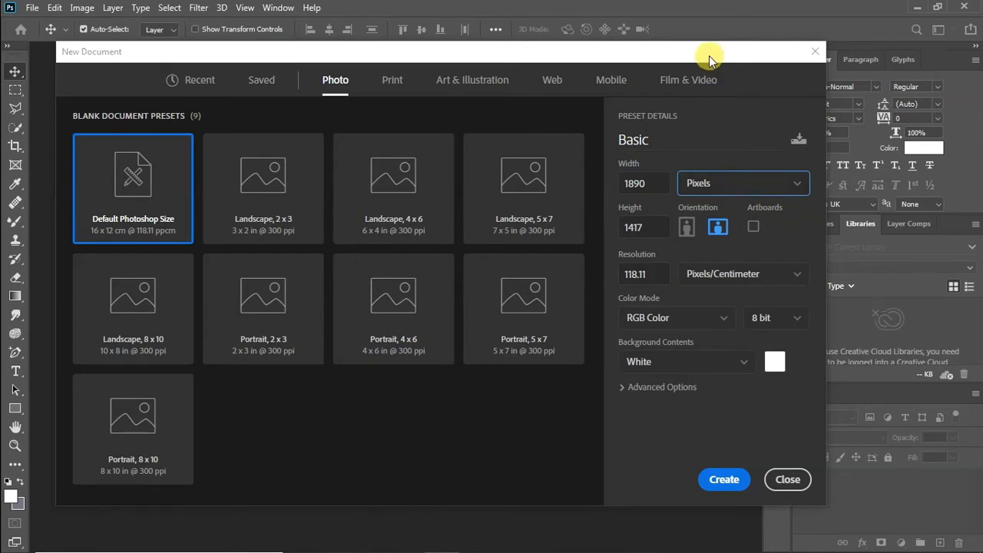
mouse_move(708, 56)
left_mouse_down()
mouse_move(722, 55)
mouse_move(709, 66)
mouse_move(685, 60)
mouse_move(701, 64)
left_mouse_up()
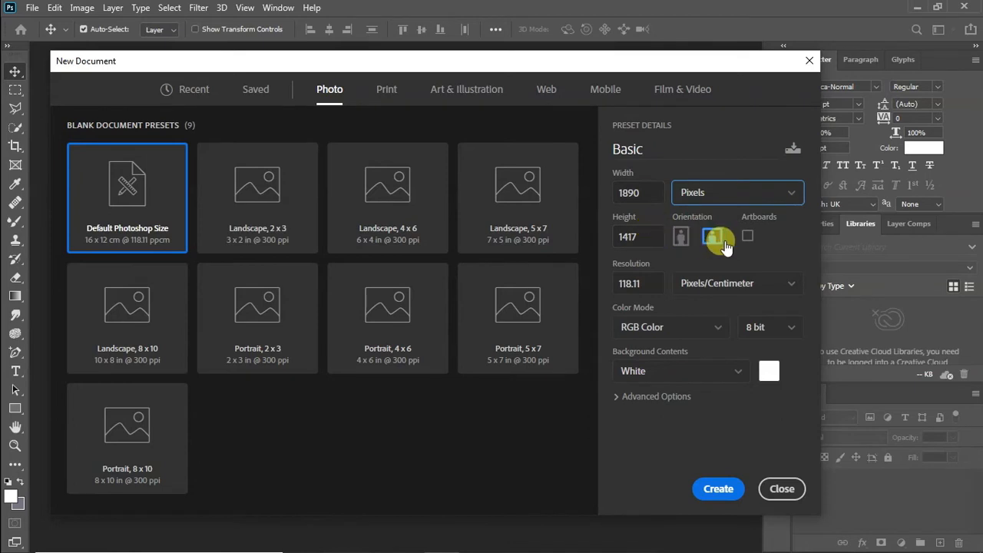
Try portrait orientation for the new document and switch back to landscape.
left_click(681, 237)
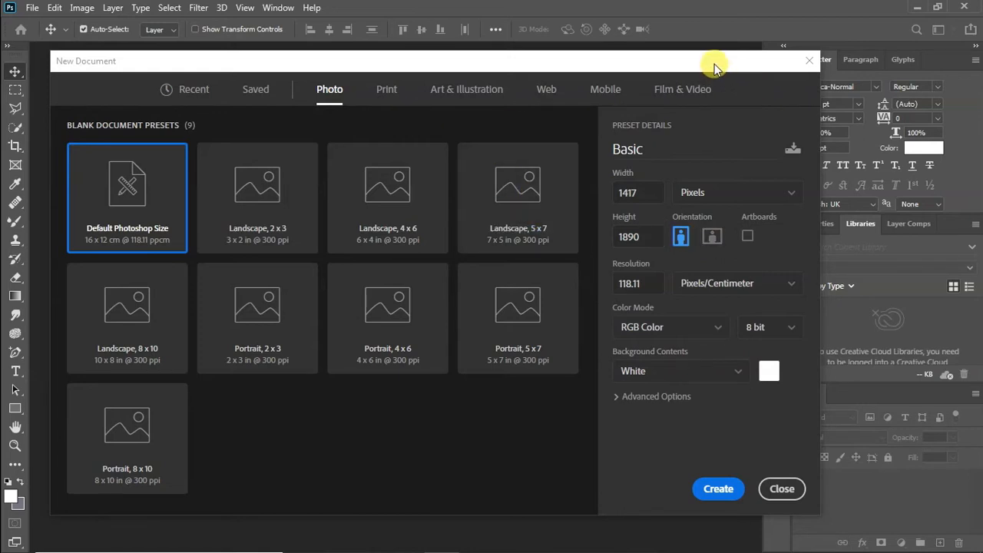
mouse_move(708, 63)
left_mouse_down()
mouse_move(718, 56)
mouse_move(710, 59)
left_mouse_up()
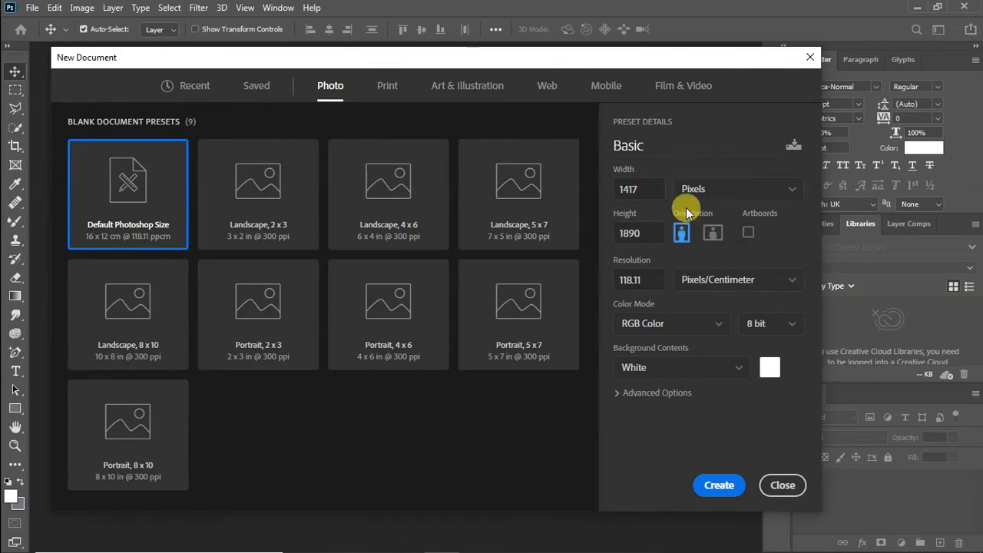
left_click(714, 234)
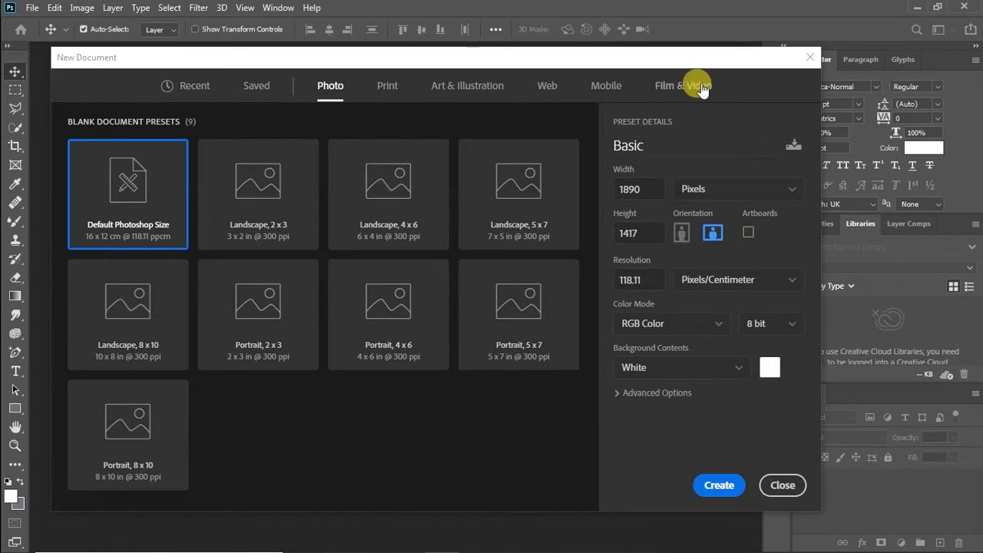
mouse_move(691, 56)
left_mouse_down()
mouse_move(696, 46)
mouse_move(688, 59)
left_mouse_up()
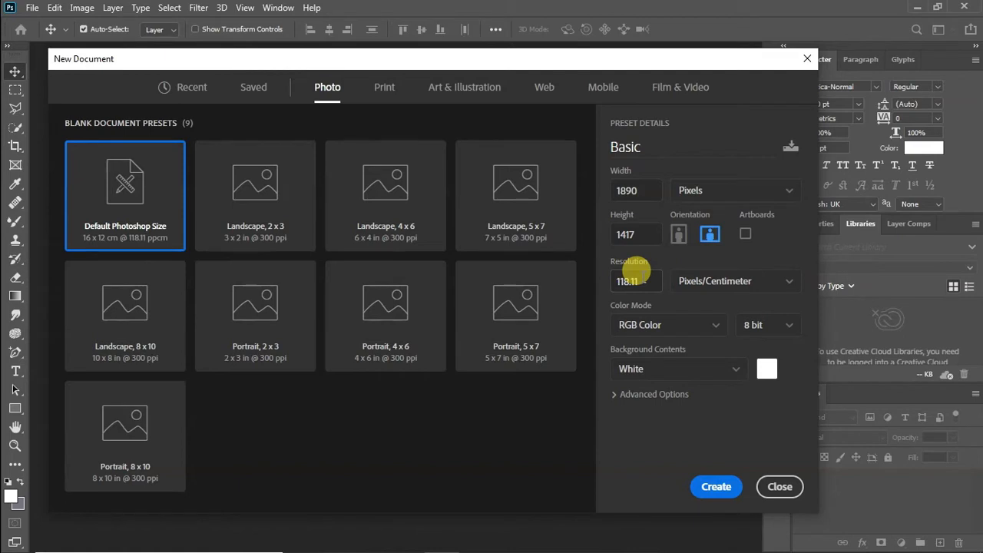
Change the new document's resolution unit to Pixels/Inch.
mouse_move(596, 54)
left_mouse_down()
mouse_move(614, 55)
mouse_move(591, 68)
left_mouse_up()
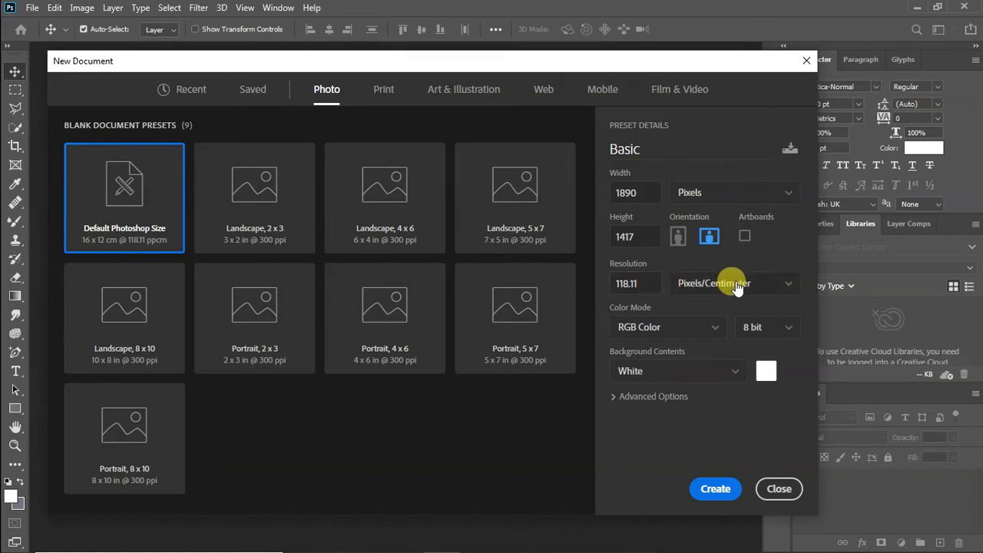
left_click(779, 290)
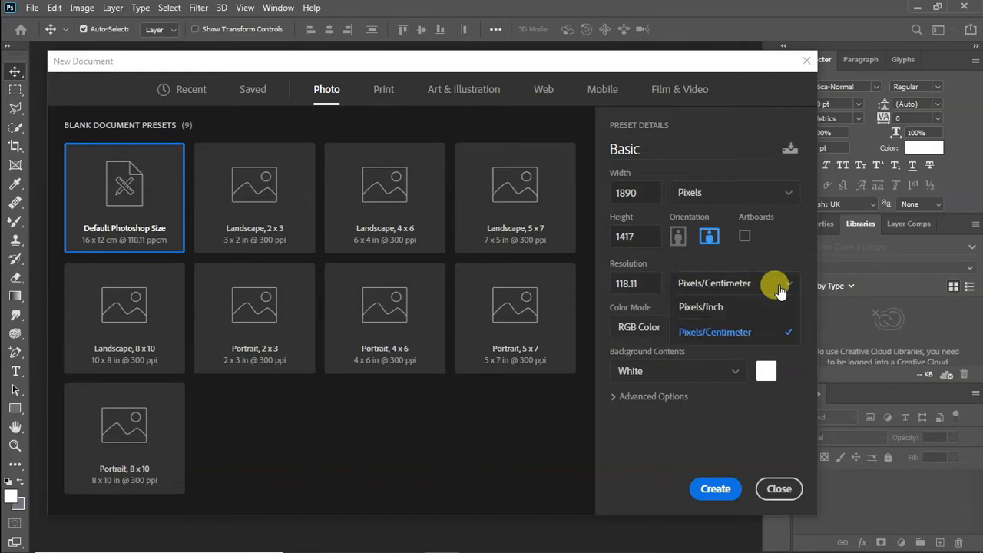
left_click(734, 305)
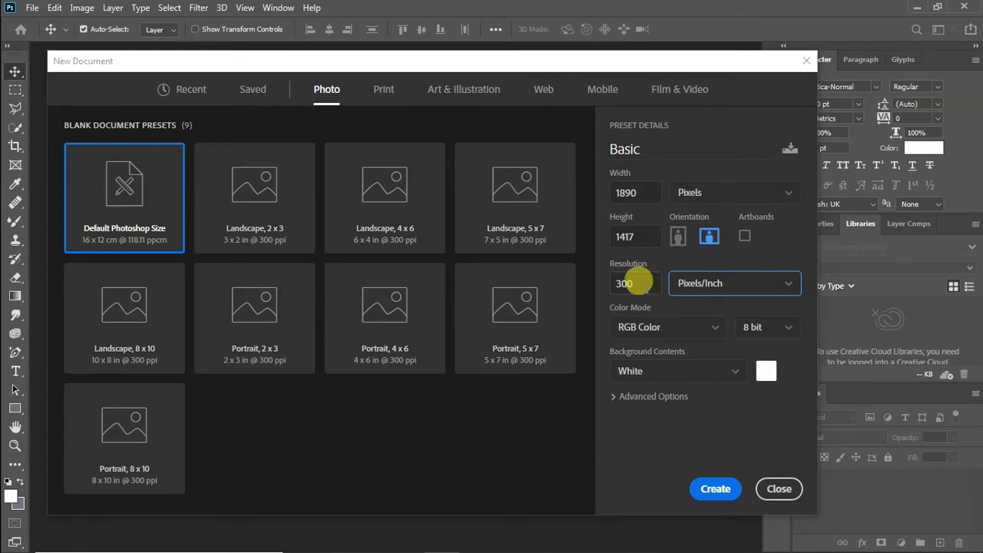
left_click_drag(651, 71, 650, 63)
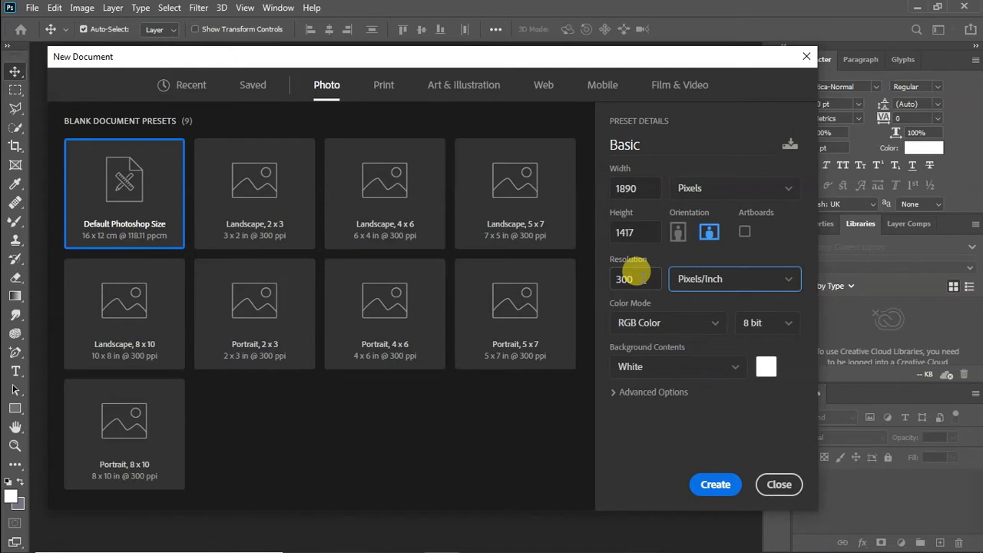
left_click_drag(657, 279, 607, 272)
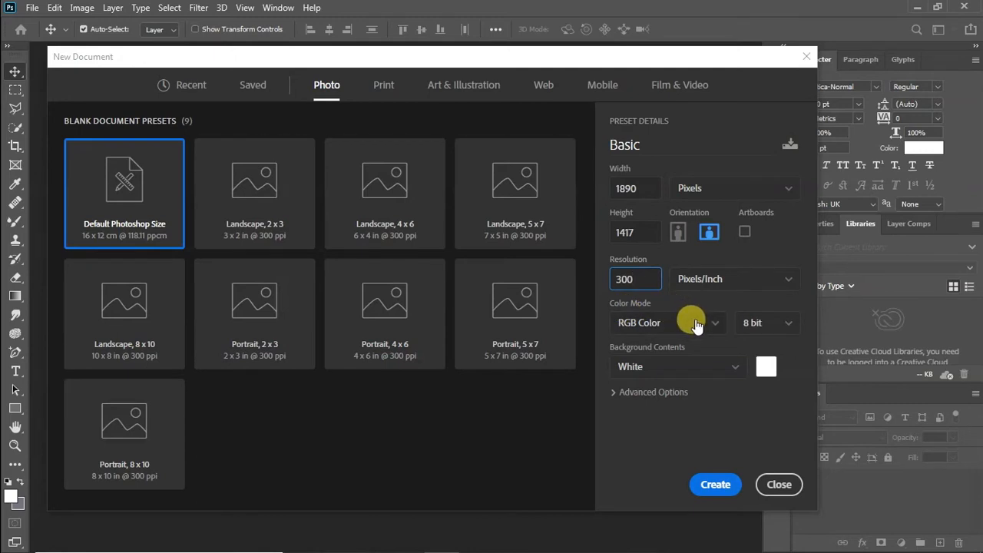
Try CMYK Color as the new document's color mode and return to RGB Color.
left_click_drag(658, 50, 644, 56)
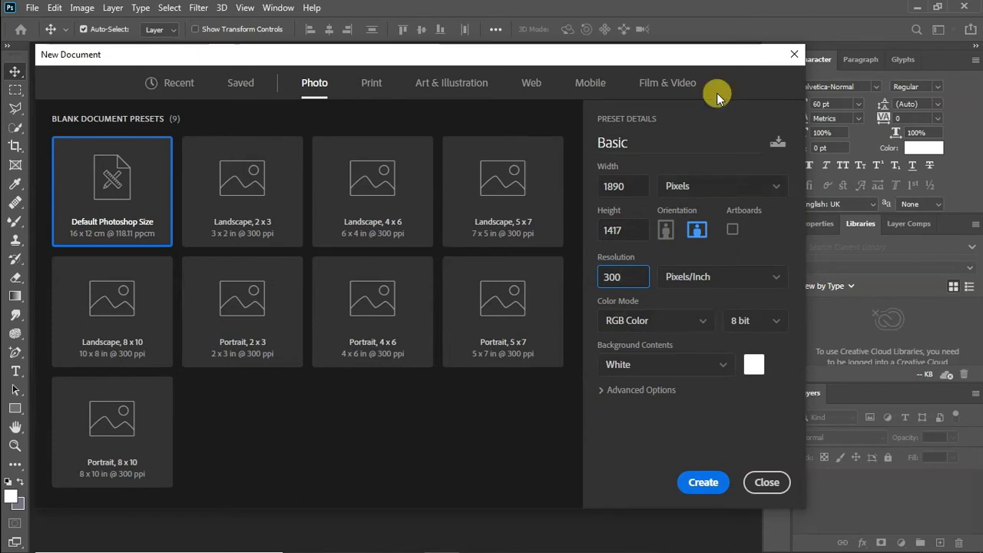
left_click_drag(688, 58, 688, 60)
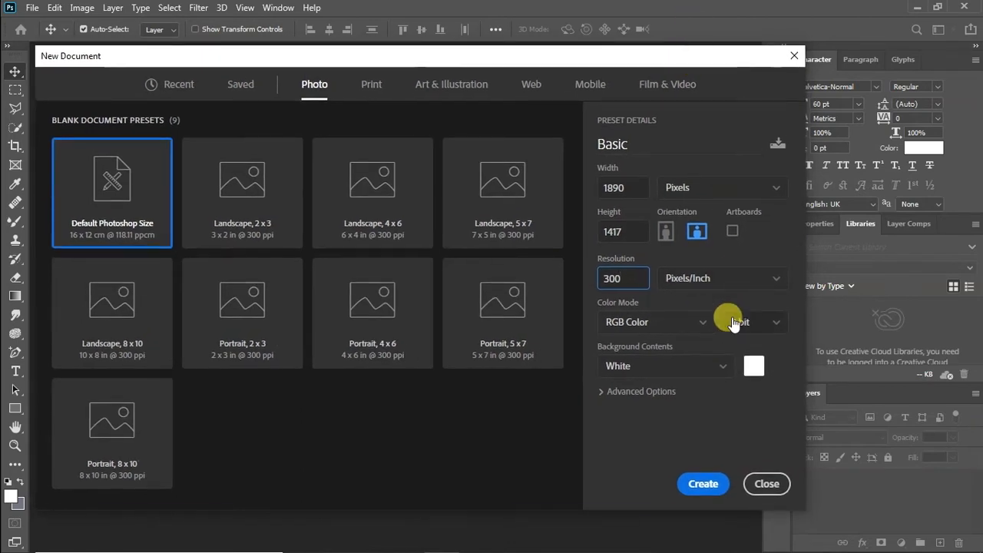
left_click(705, 324)
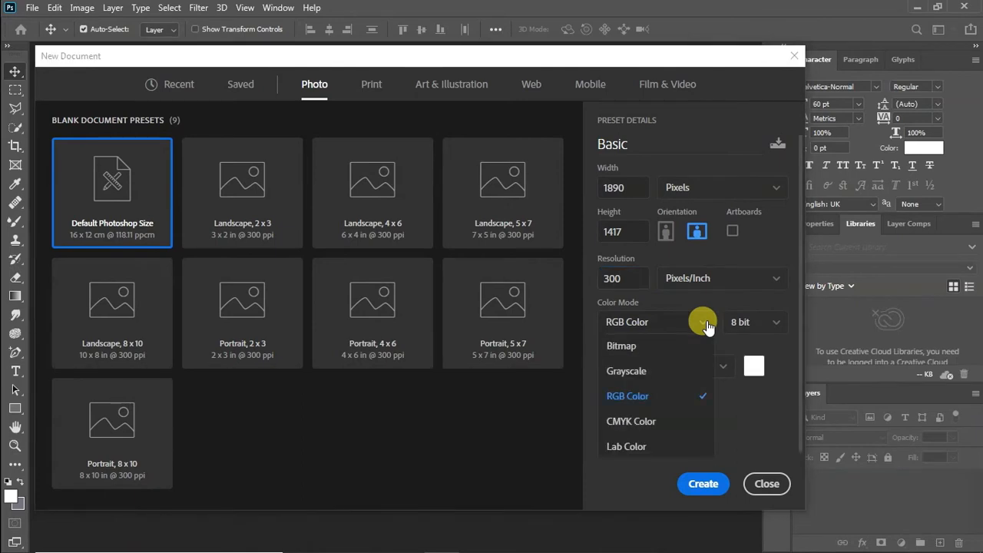
left_click(664, 423)
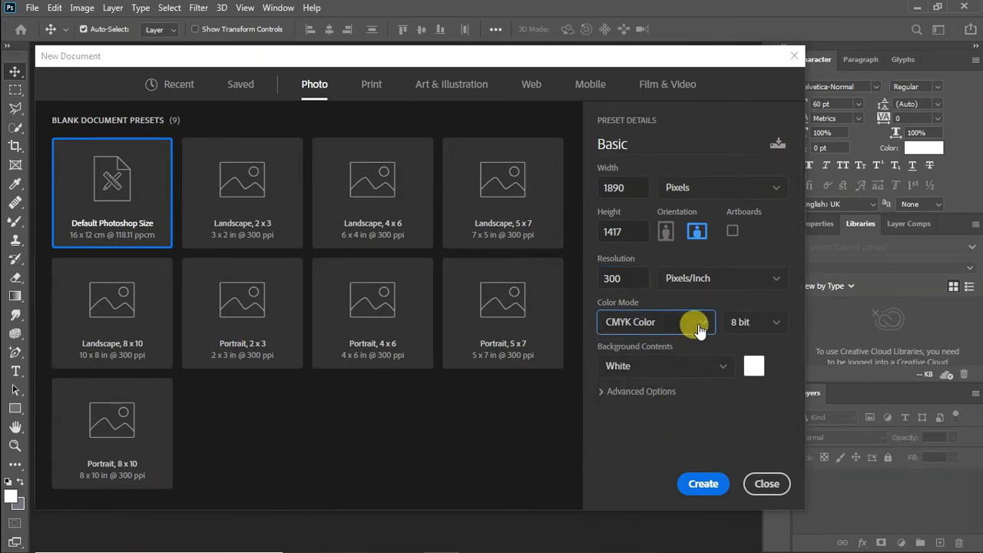
left_click(697, 327)
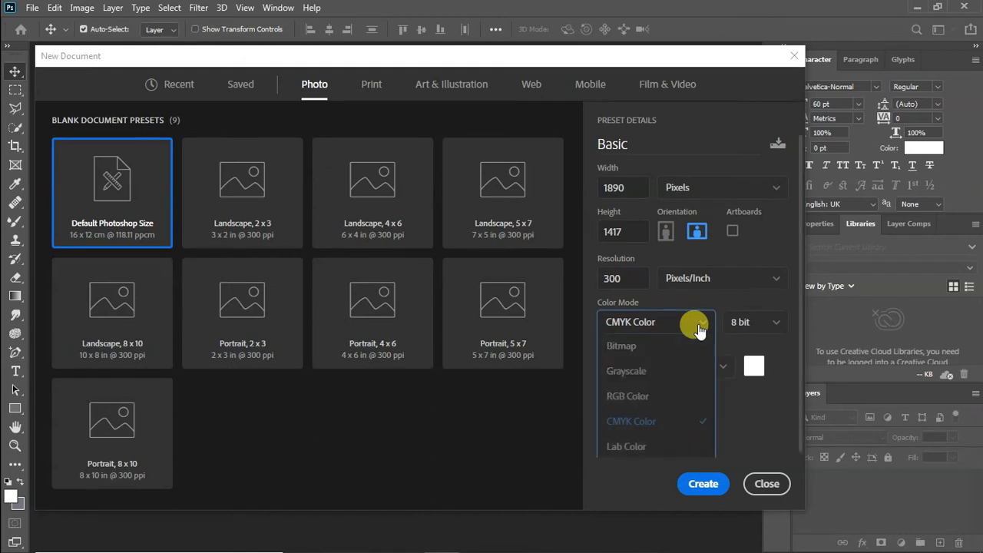
left_click(650, 397)
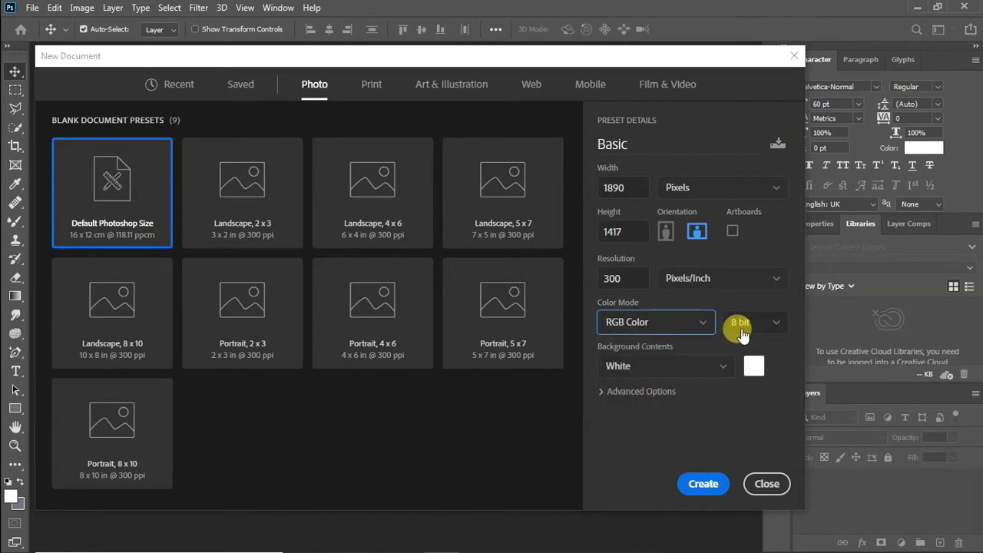
Review the new document's bit depth, background contents and advanced options, keeping 8 bit and White.
left_click(771, 328)
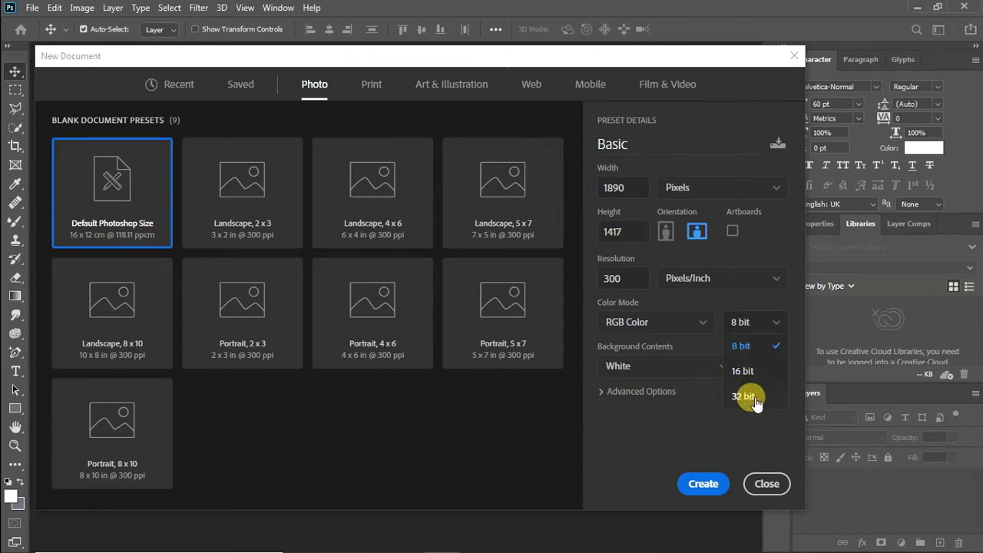
left_click(763, 350)
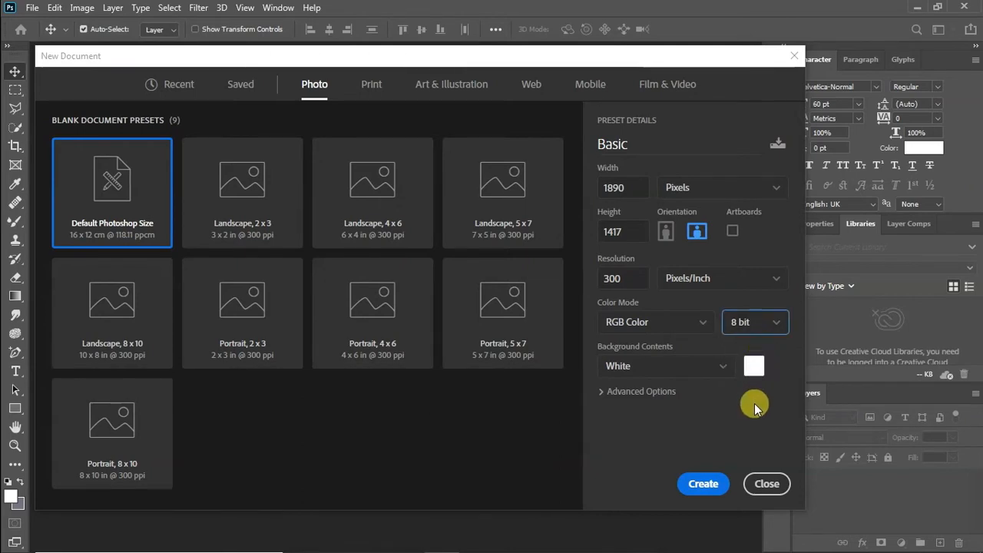
left_click(720, 372)
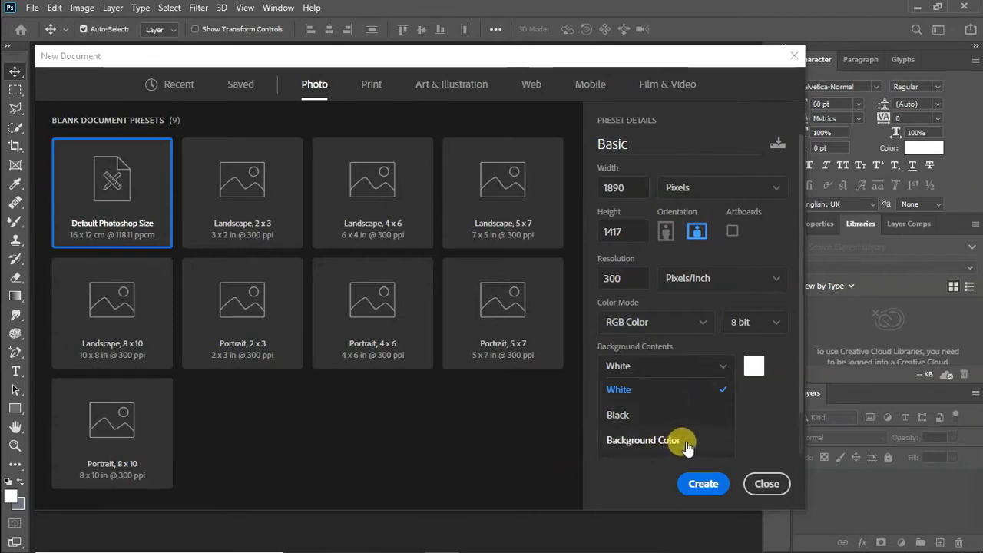
left_click(761, 413)
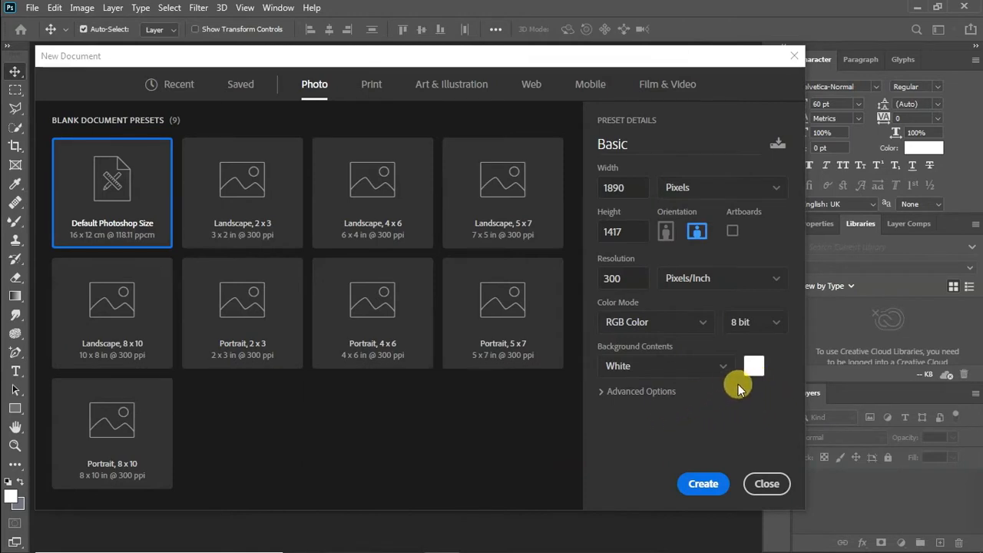
left_click(601, 391)
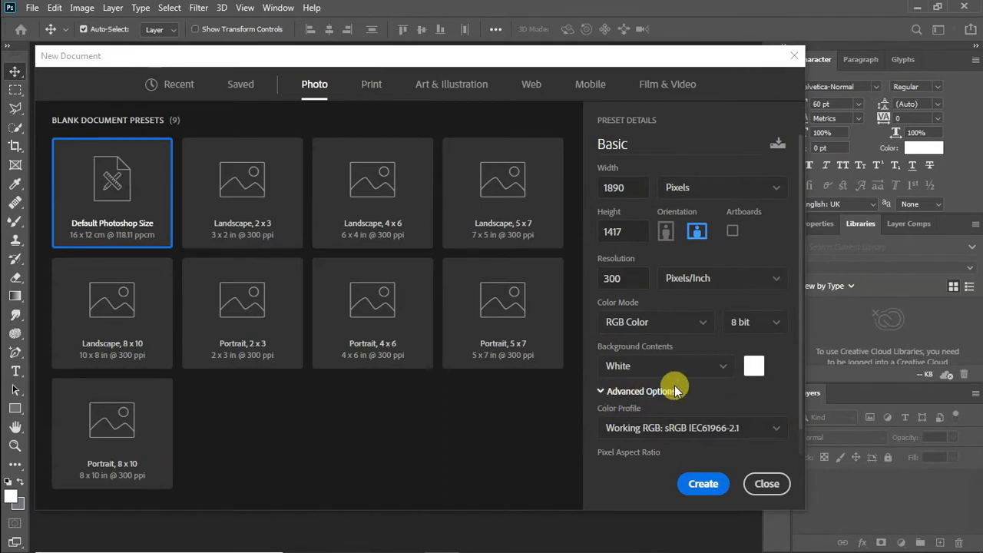
left_click(600, 391)
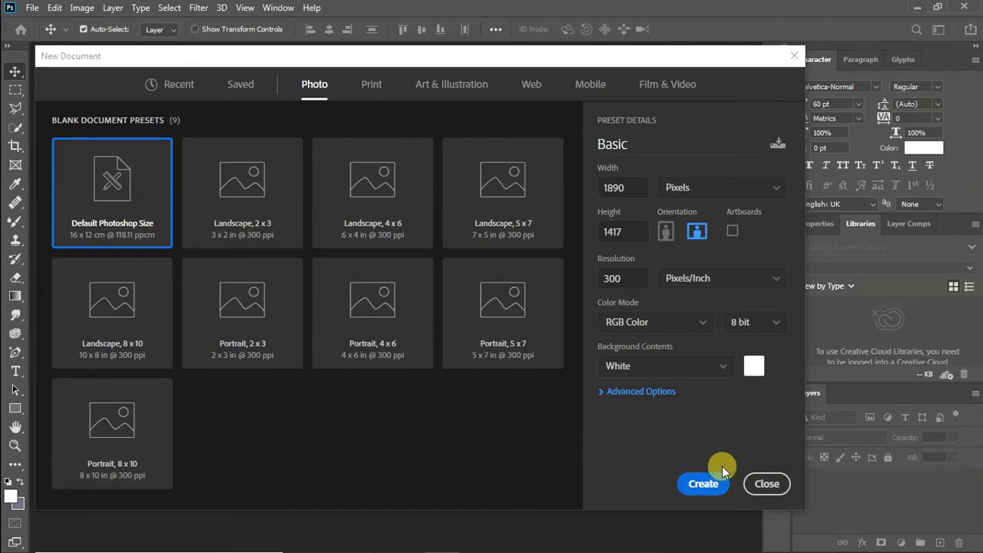
Create the Basic document and arrange the tools in two columns.
left_click(703, 483)
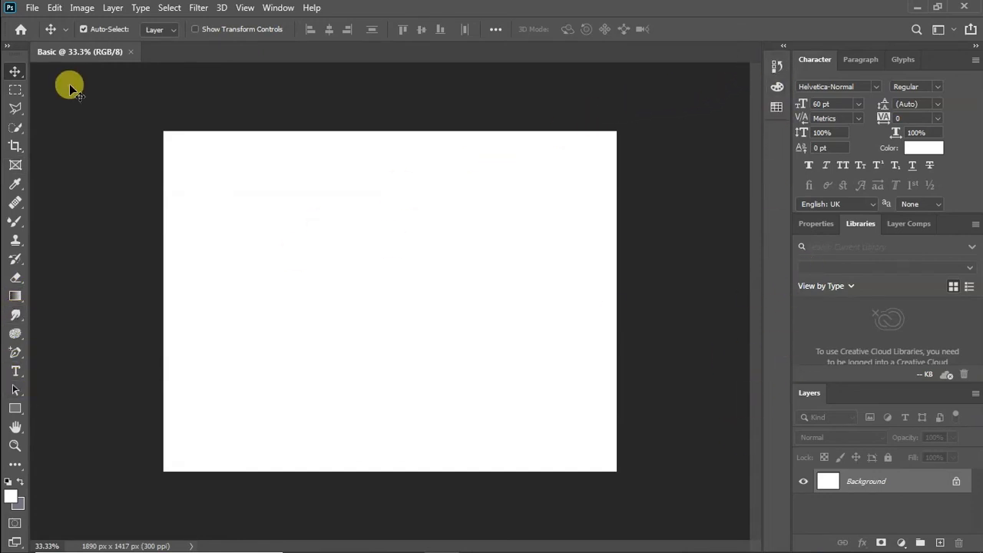
left_click(8, 48)
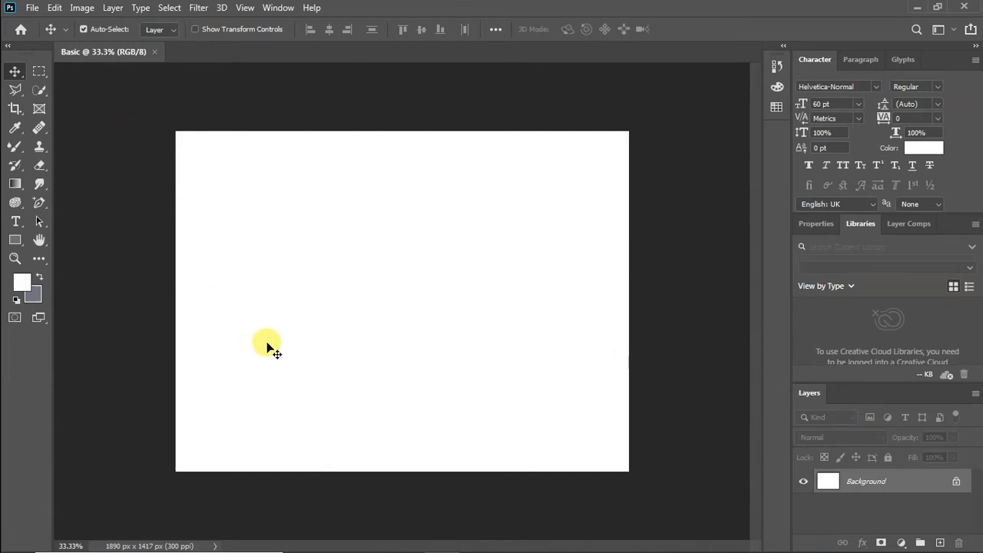
Open the clean-fuel-ship image from the Sample Image folder as a separate document.
left_click(32, 9)
left_click(75, 37)
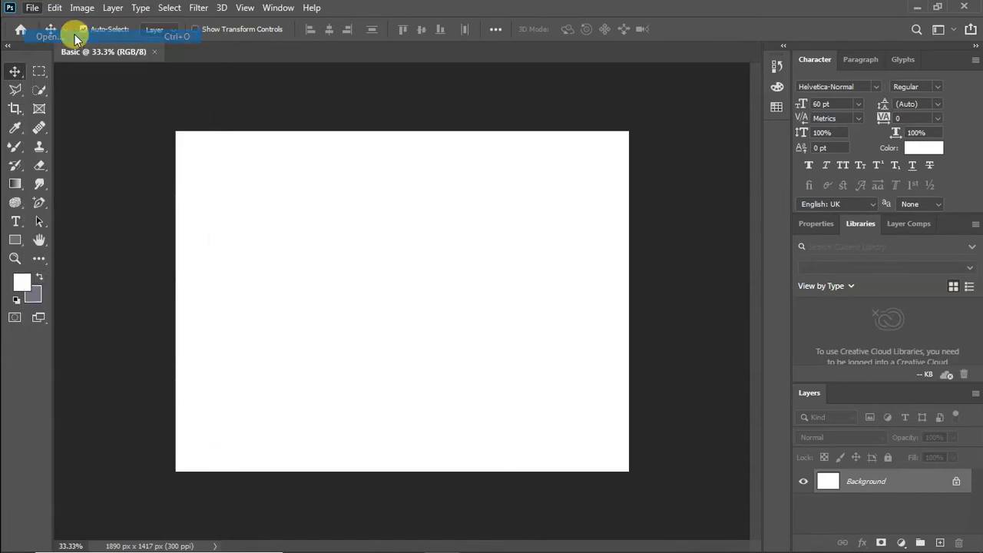
left_click(500, 274)
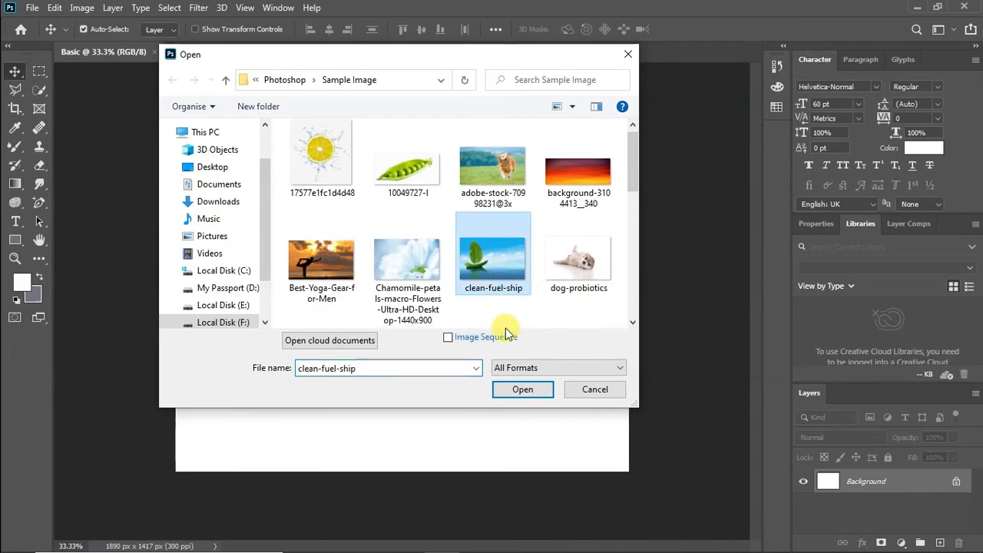
left_click(522, 389)
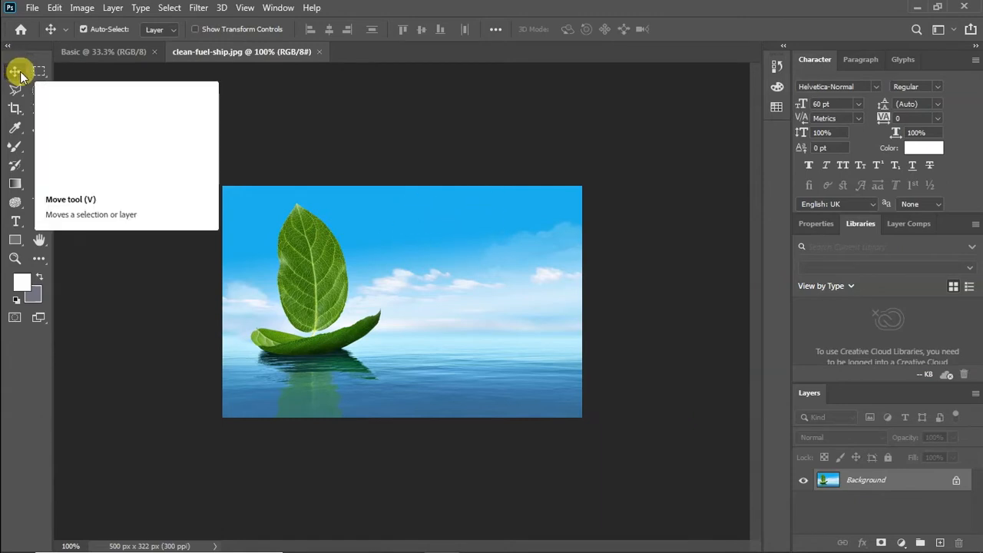
Try moving the leaf boat image into the Basic document, undo it, and close the clean-fuel-ship document.
left_click_drag(481, 244, 410, 254)
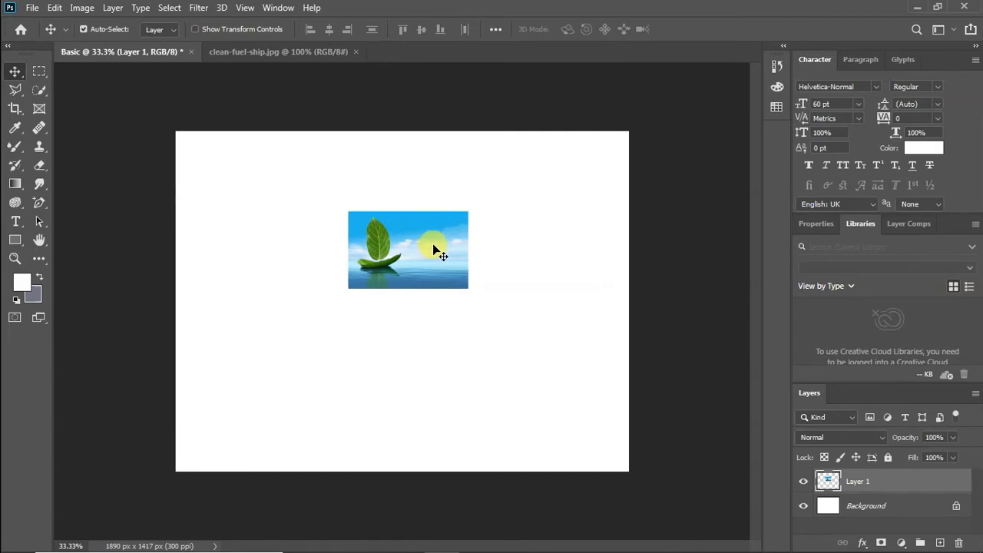
key("ctrl")
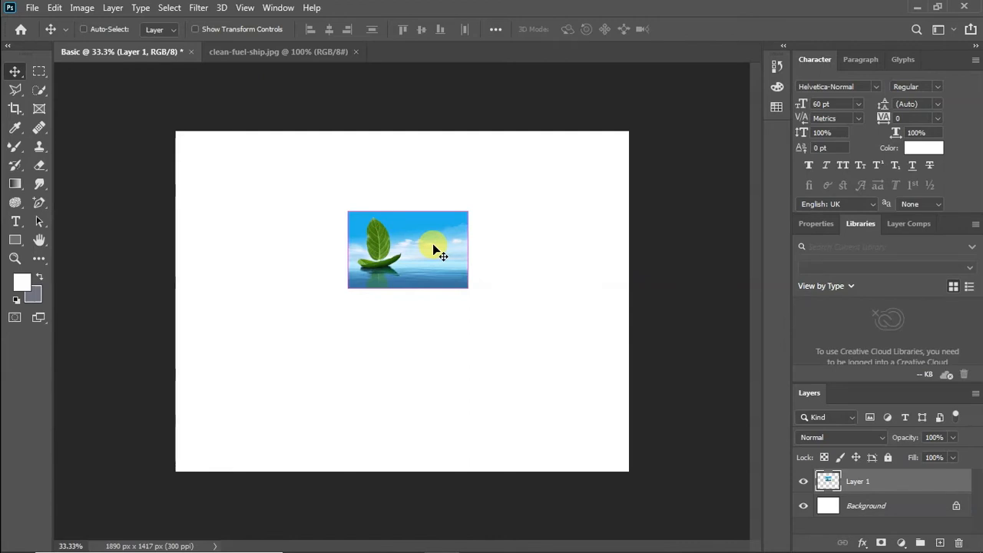
key("ctrl+z")
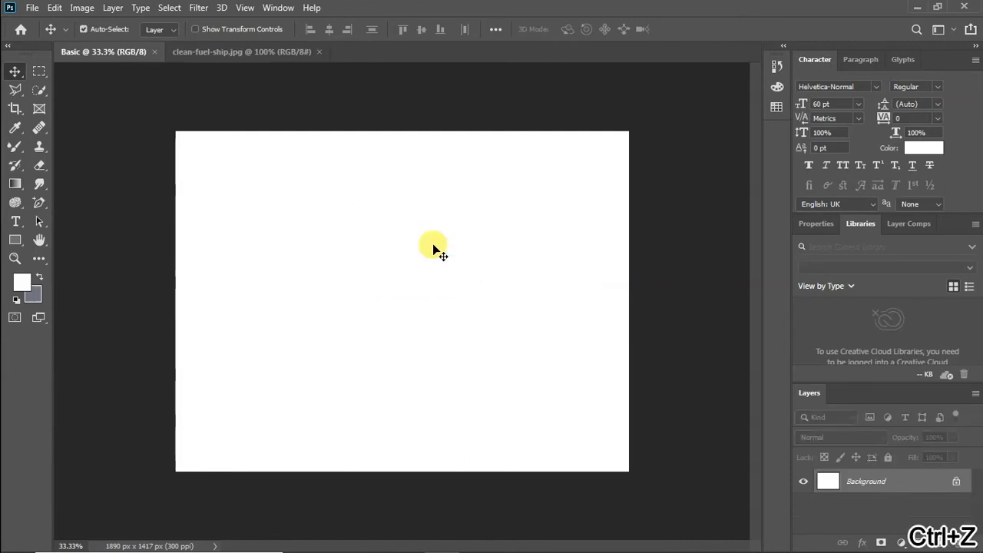
left_click(276, 50)
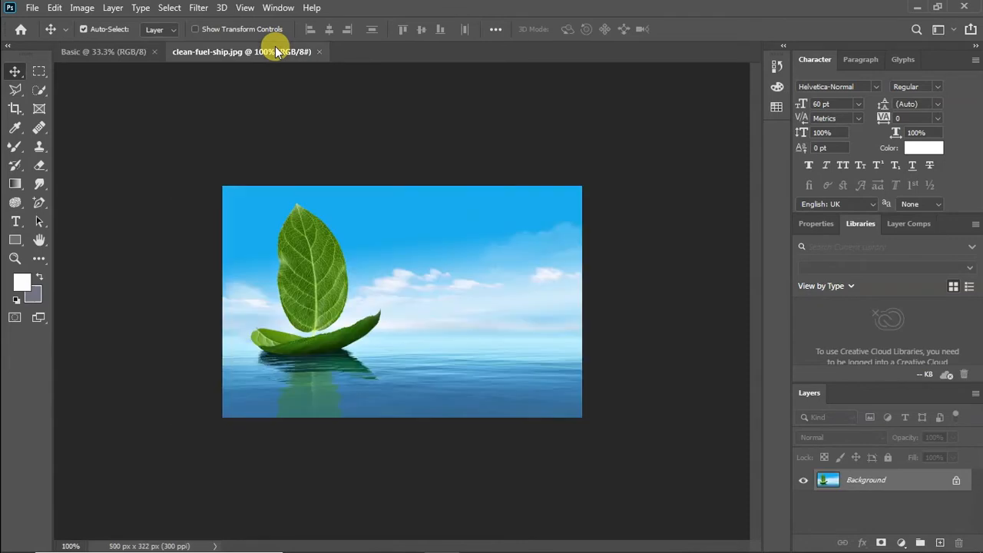
left_click(318, 52)
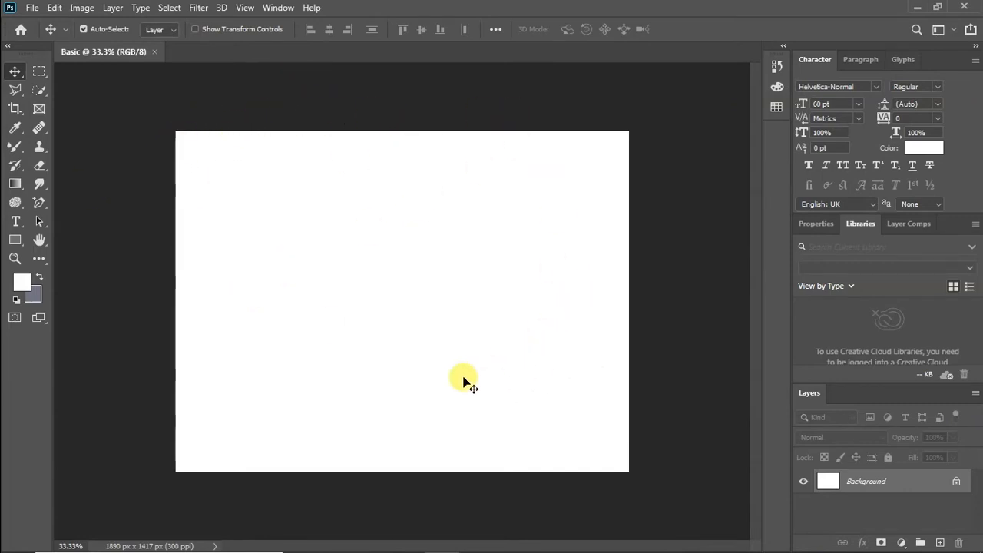
Place the clean-fuel-ship image as an embedded object in the Basic document and make its layer active.
left_click(33, 9)
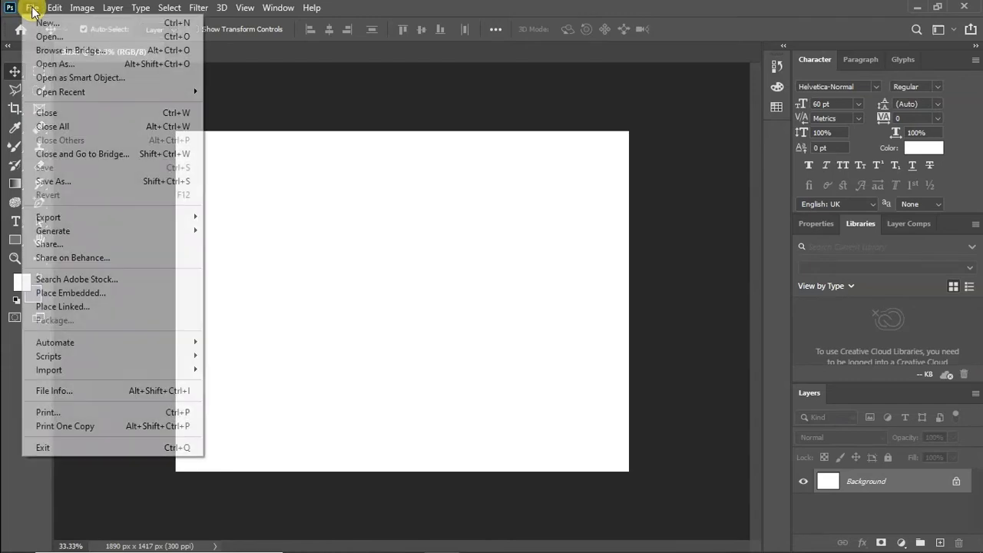
left_click(135, 298)
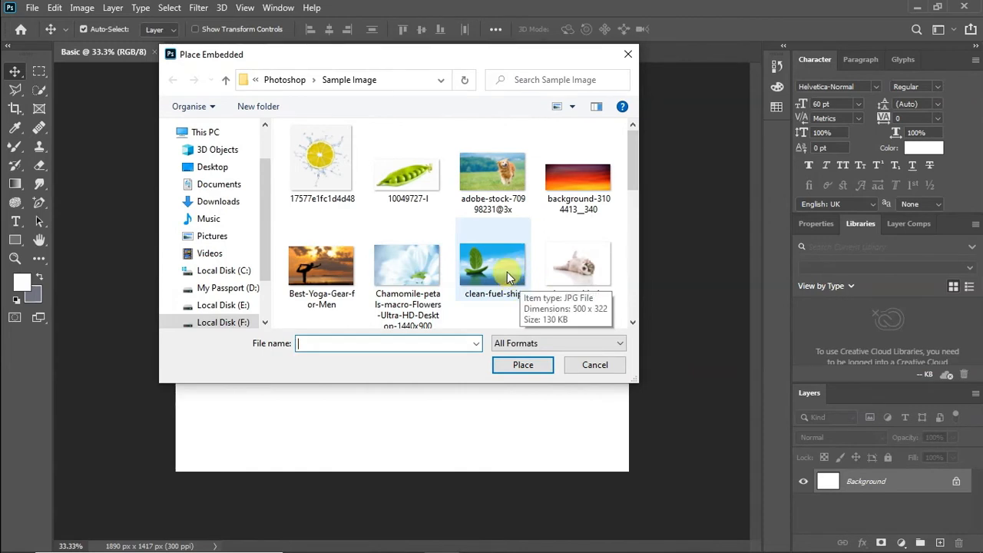
left_click(507, 276)
left_click(521, 364)
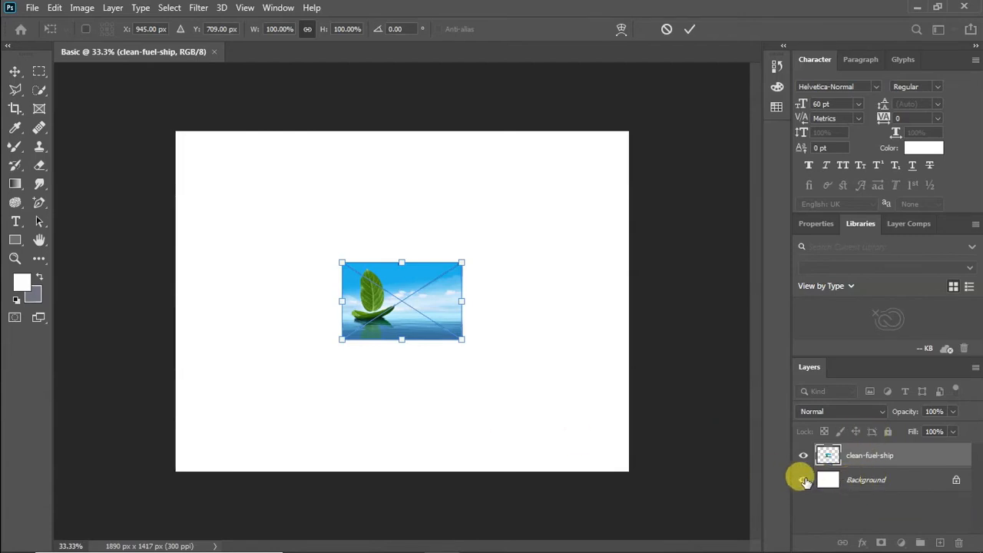
left_click(898, 481)
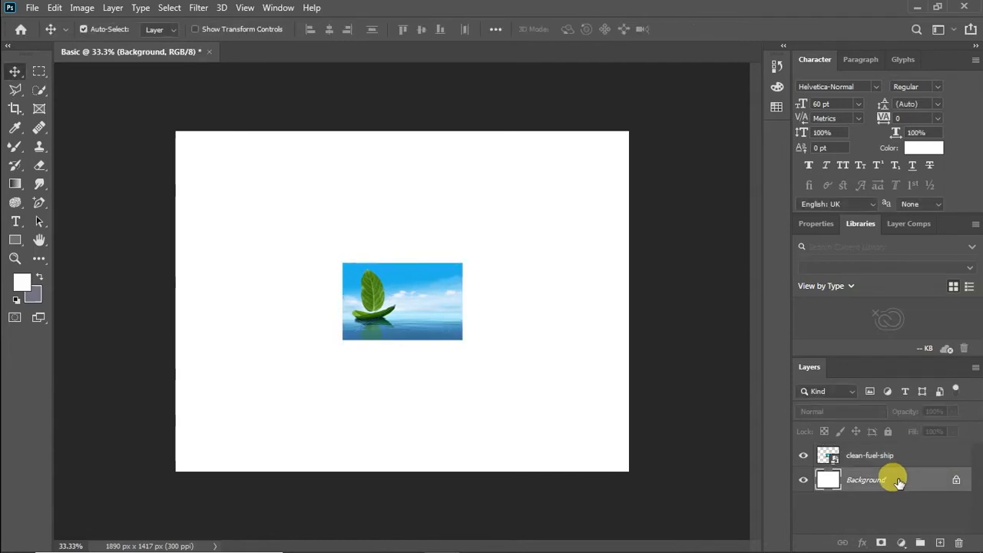
left_click(925, 461)
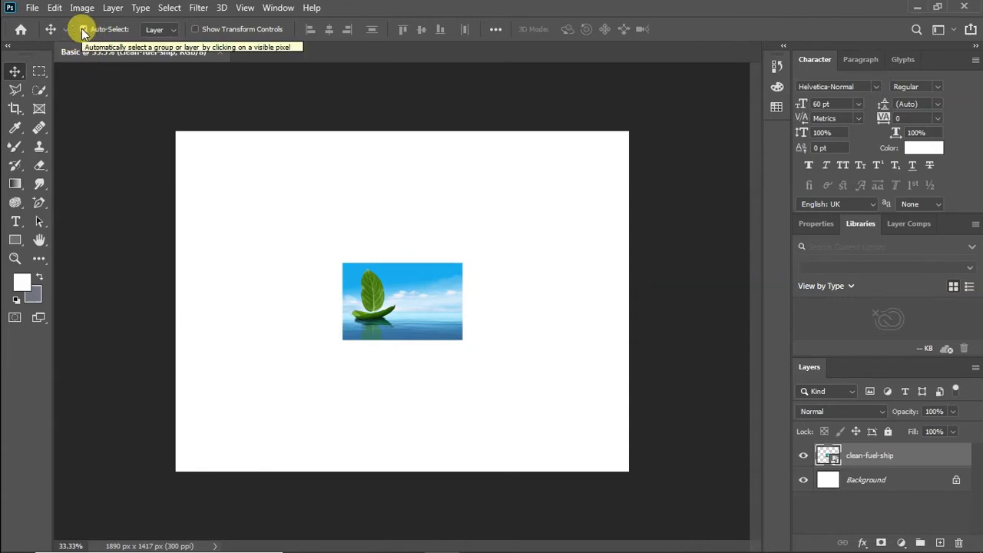
Keep Auto-Select on Layer and move the clean-fuel-ship image to about X 894 px, Y 709 px.
left_click(174, 30)
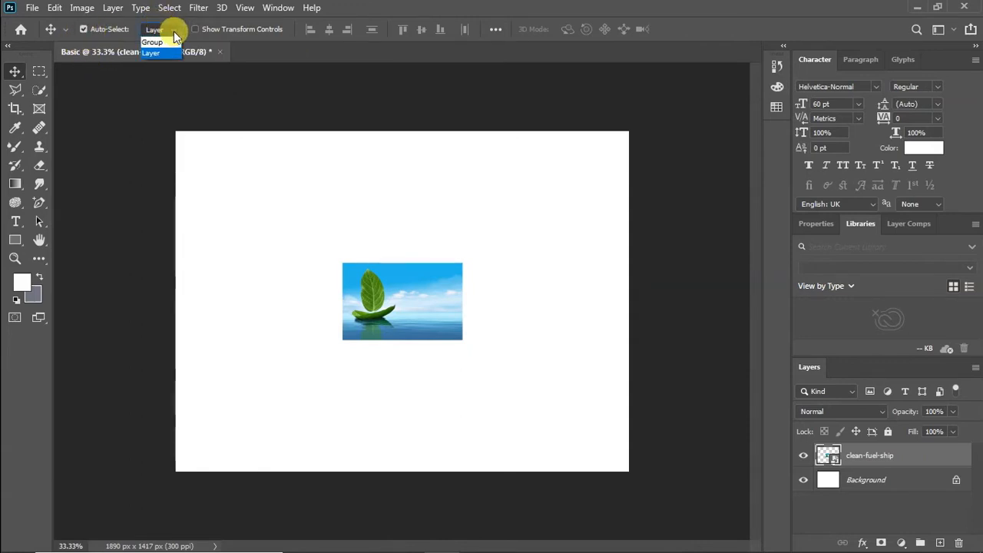
left_click(174, 30)
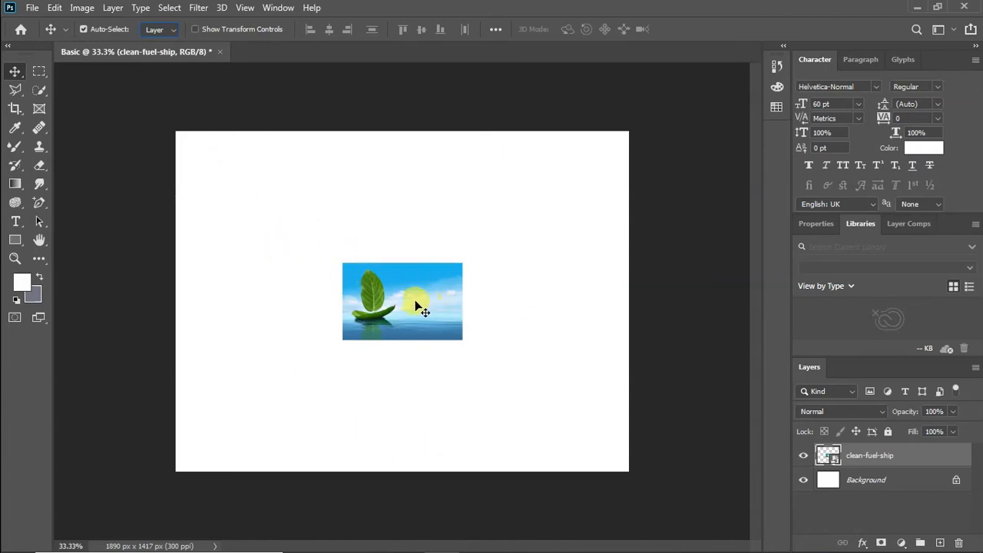
left_click_drag(434, 301, 350, 306)
left_click_drag(416, 234, 432, 297)
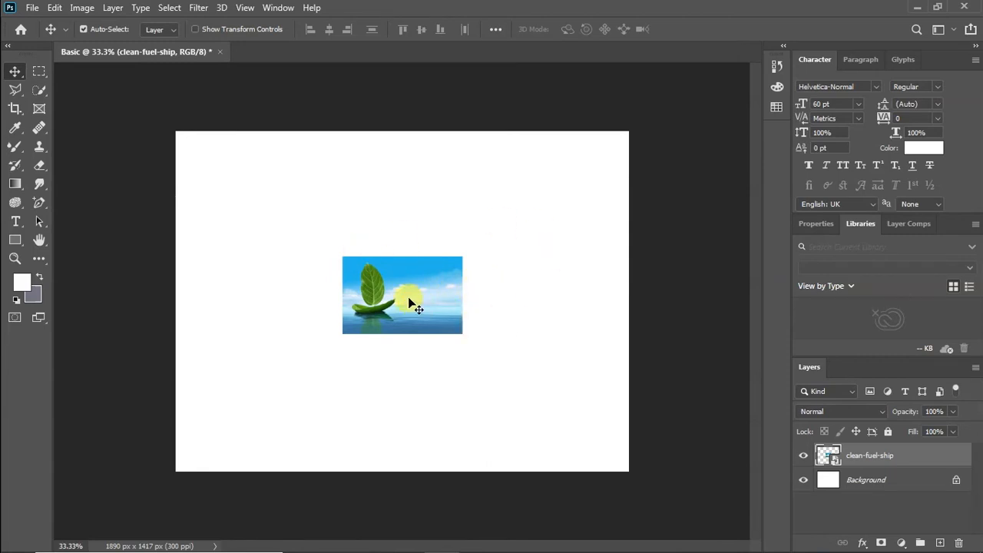
left_click_drag(421, 292, 419, 290)
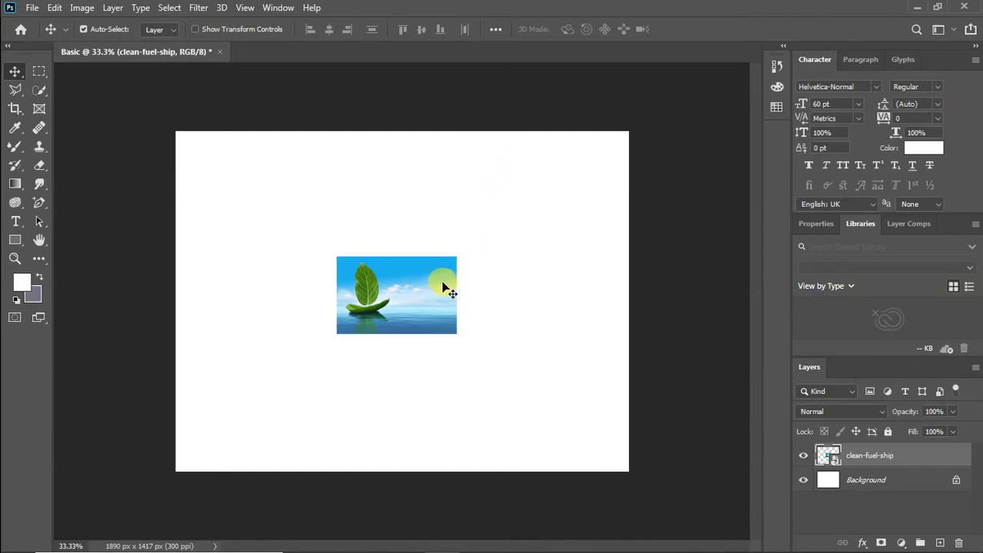
mouse_move(440, 285)
left_mouse_down()
mouse_move(439, 298)
mouse_move(434, 290)
left_mouse_up()
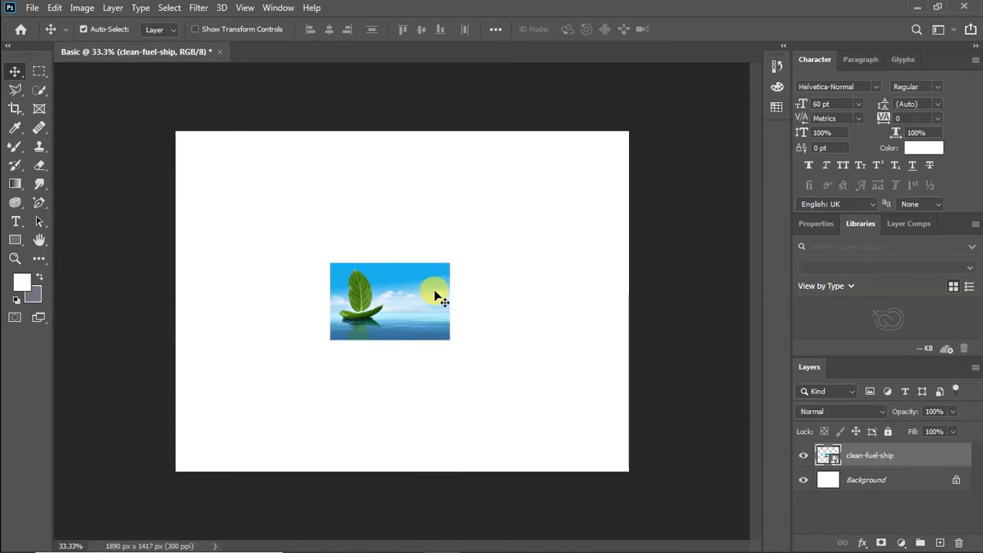
Enlarge the clean-fuel-ship image proportionally to about 321% and center it on the canvas at X 945 px, Y 708.5 px.
key("ctrl")
key("ctrl+t")
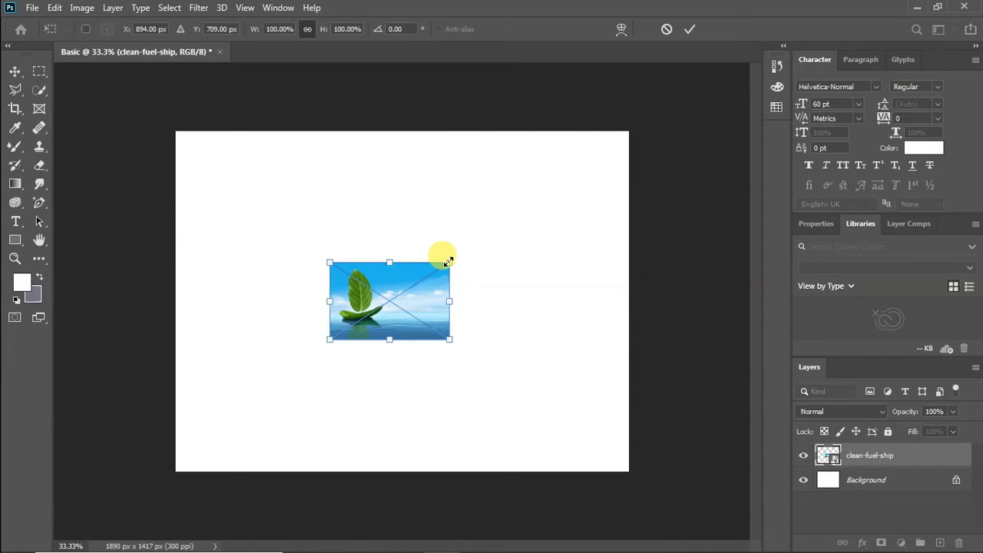
left_click_drag(449, 262, 599, 186)
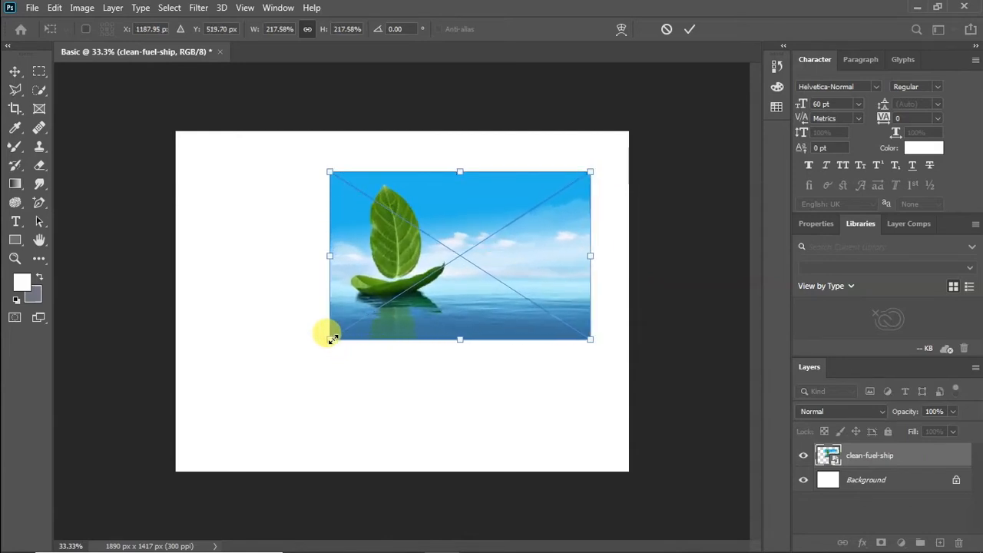
left_click_drag(332, 340, 212, 439)
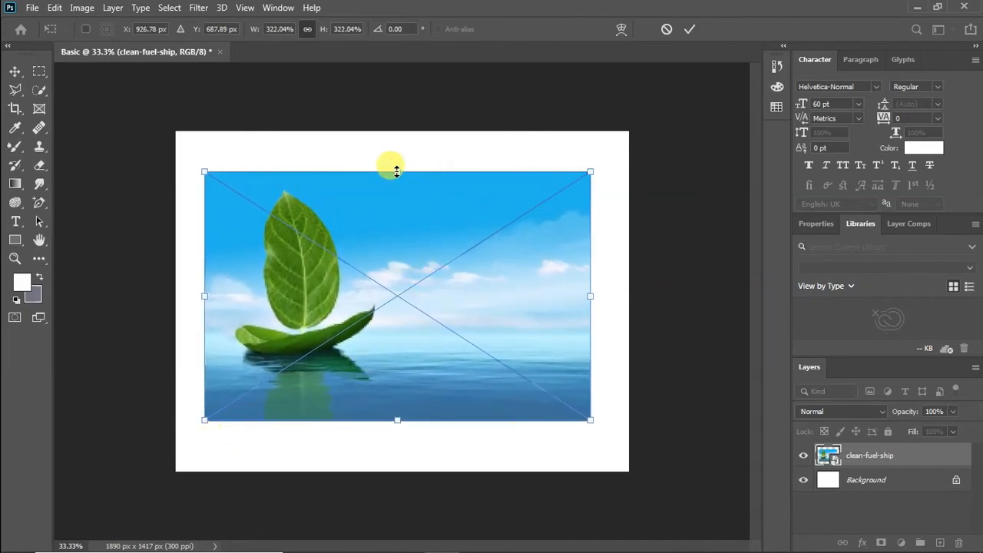
left_click_drag(396, 170, 365, 162)
left_click_drag(453, 219, 461, 233)
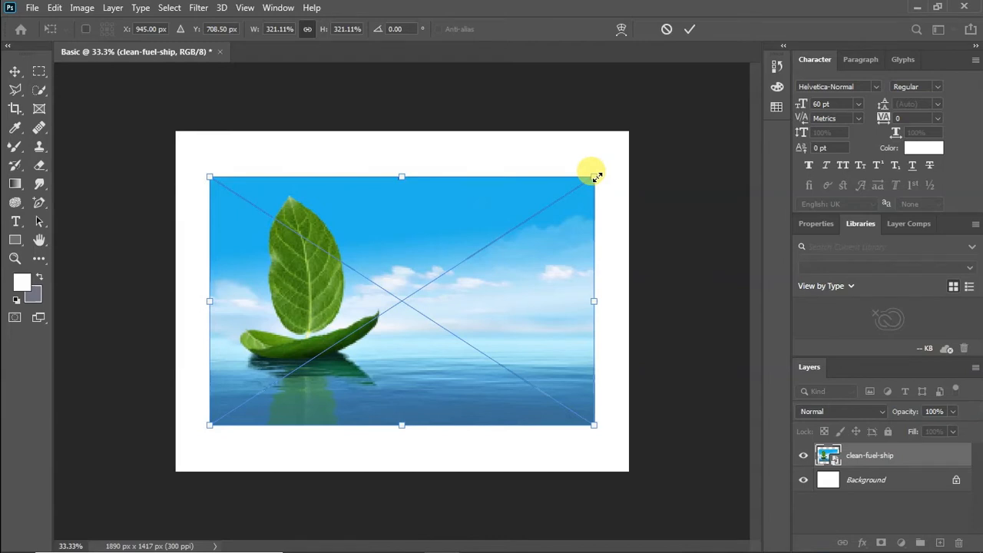
Try a non-proportional resize of the leaf boat image, undo it, and apply the transform.
mouse_move(597, 177)
left_mouse_down()
mouse_move(439, 199)
mouse_move(361, 191)
mouse_move(382, 158)
mouse_move(588, 169)
mouse_move(536, 229)
mouse_move(412, 248)
mouse_move(554, 203)
mouse_move(402, 202)
mouse_move(374, 182)
mouse_move(533, 159)
mouse_move(509, 202)
mouse_move(404, 241)
mouse_move(591, 187)
left_mouse_up()
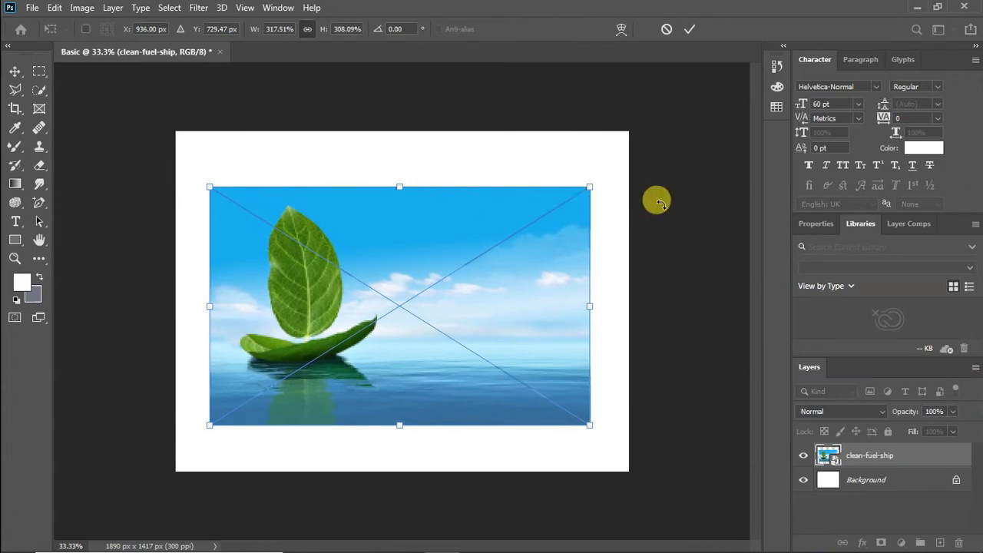
key("ctrl+z")
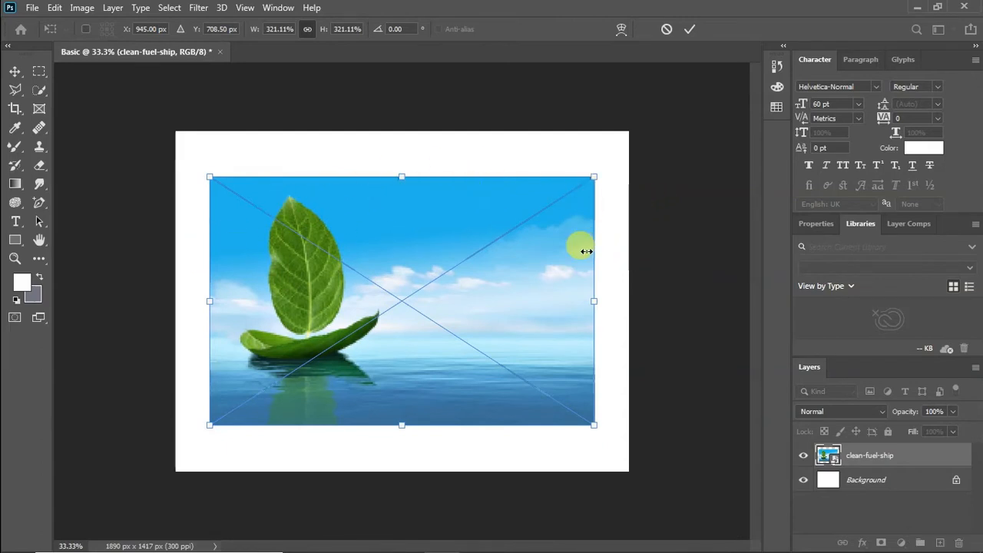
left_click(15, 70)
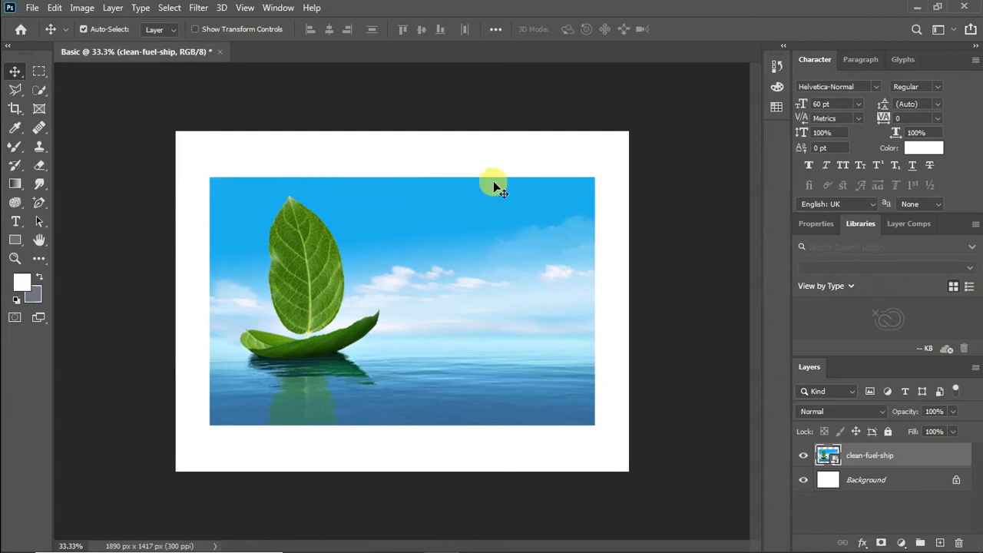
Select a rectangular area around the leaf boat on the clean-fuel-ship layer and copy it onto a new layer.
mouse_move(521, 254)
left_mouse_down()
mouse_move(528, 240)
mouse_move(521, 249)
left_mouse_up()
left_click(894, 480, "shift")
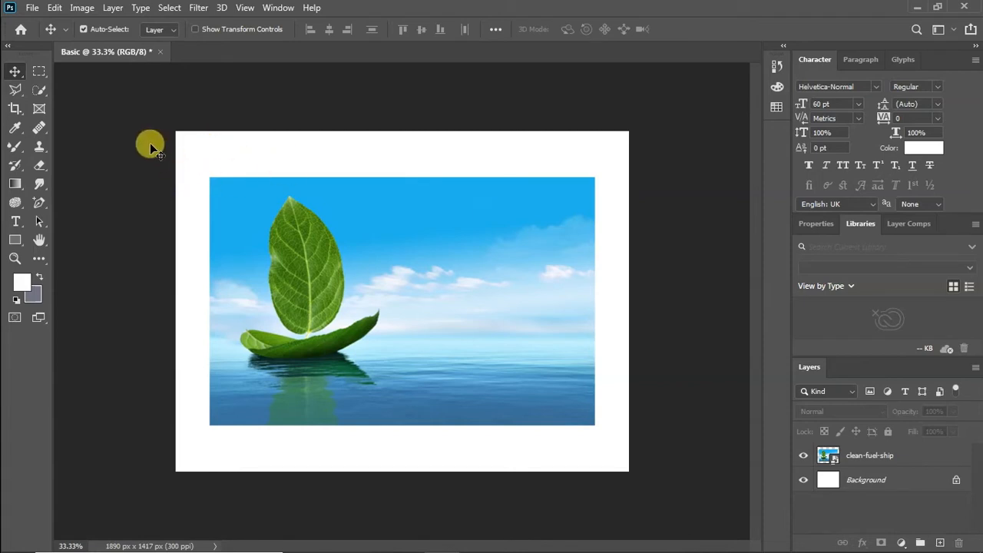
left_click(39, 72)
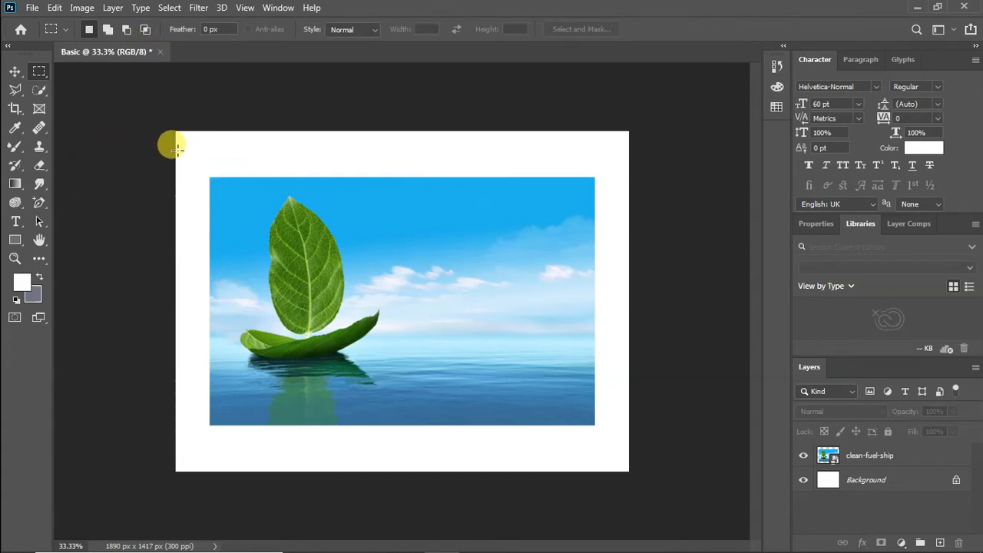
left_click(898, 463)
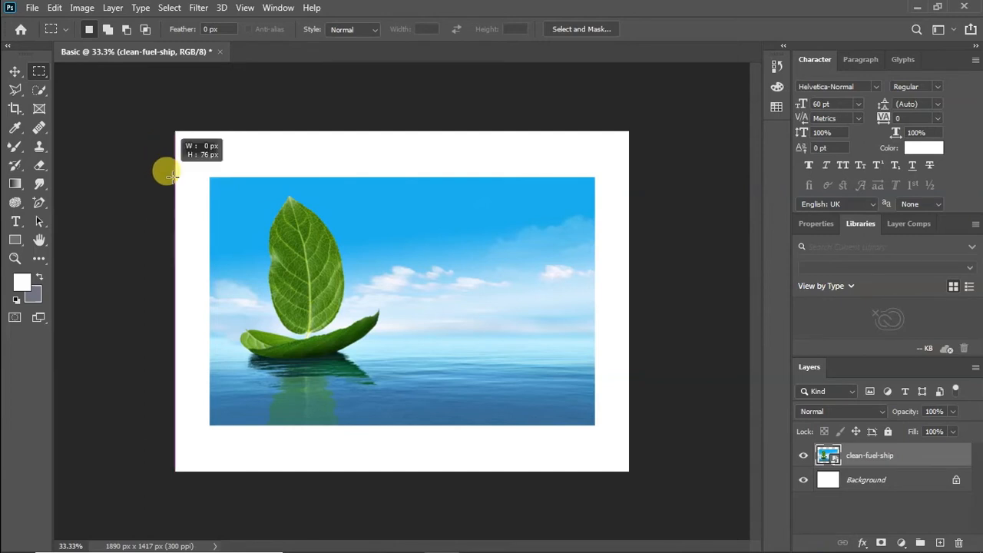
left_click_drag(171, 176, 466, 389)
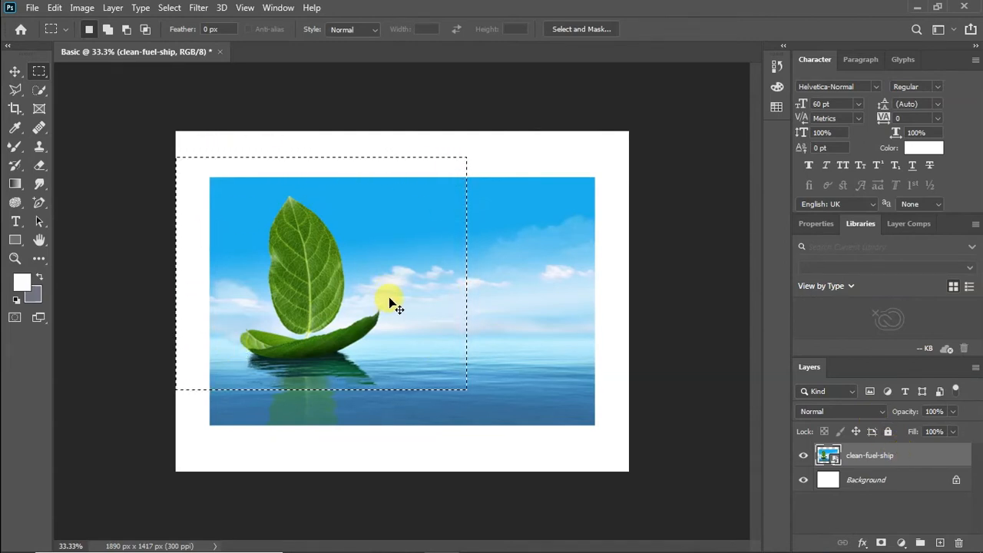
key("ctrl+c")
key("ctrl+v")
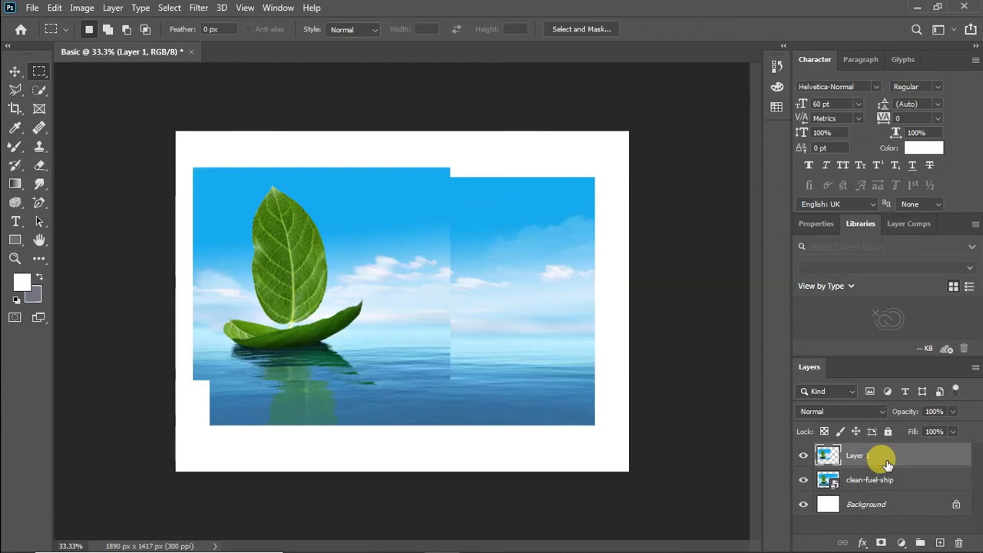
Compare the pasted piece with the original by hiding and showing the clean-fuel-ship layer and Layer 1 in turn.
left_click(15, 72)
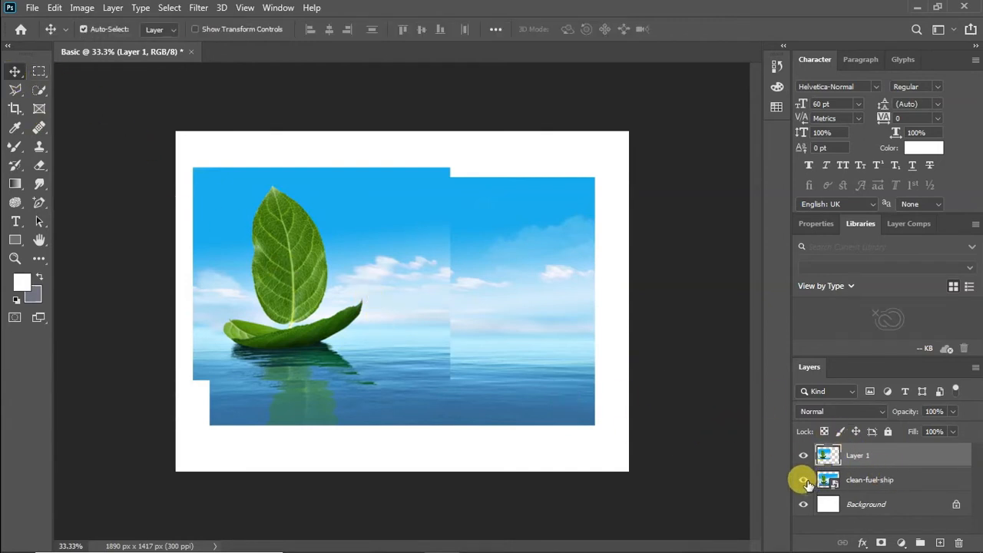
left_click(890, 480)
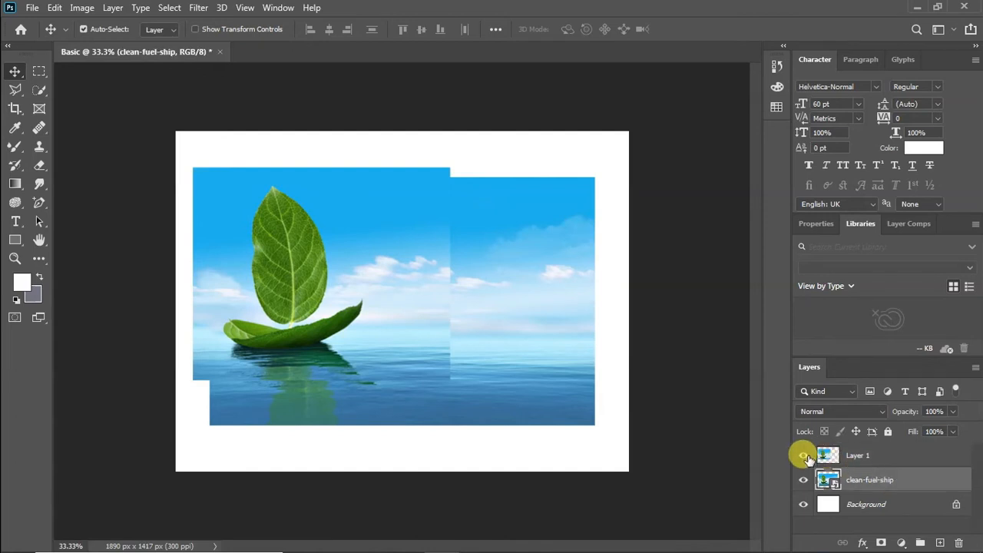
left_click(803, 480)
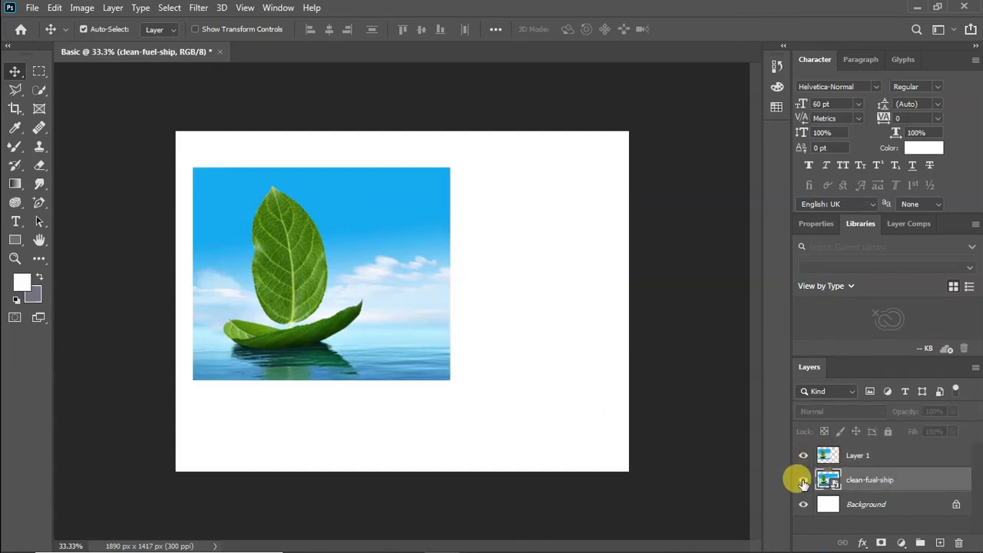
left_click(802, 479)
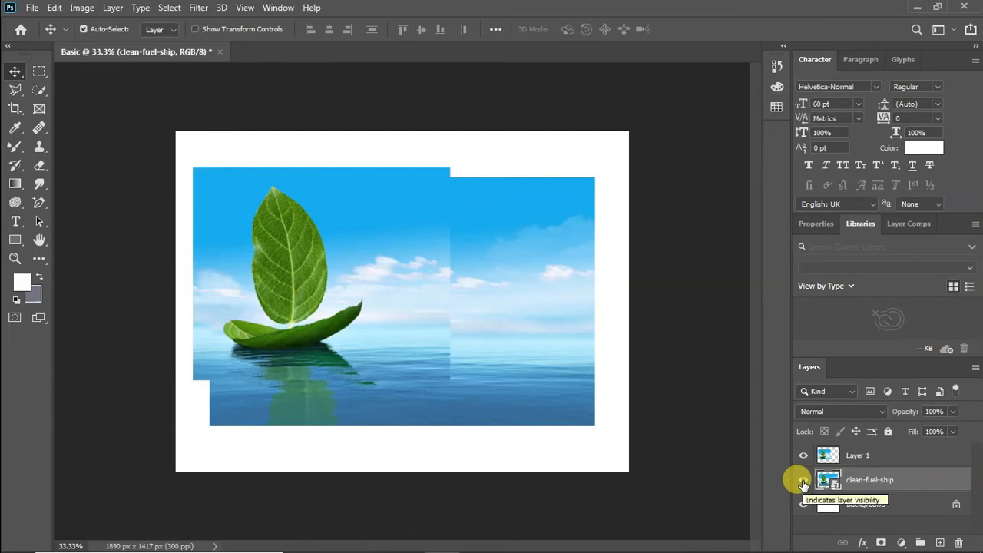
left_click(803, 482)
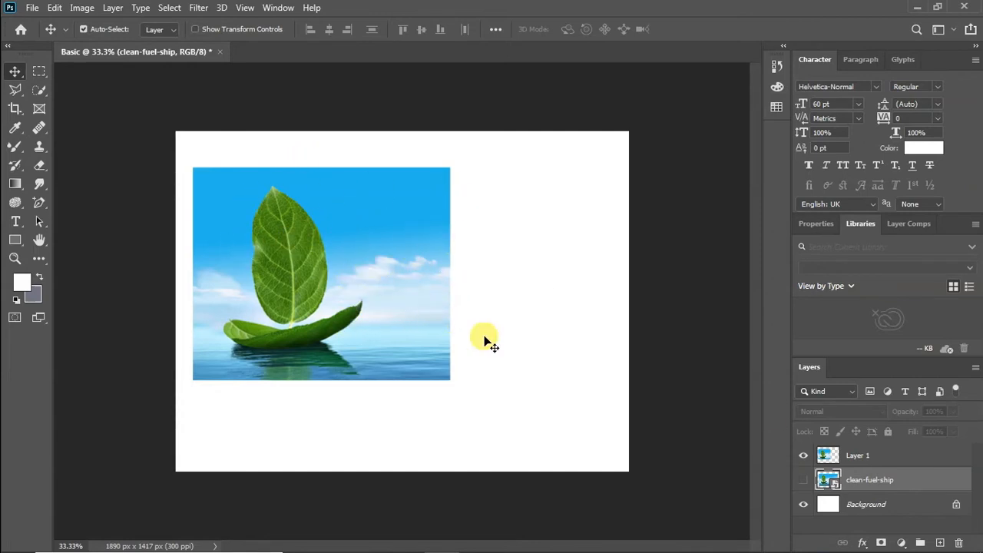
left_click(841, 456)
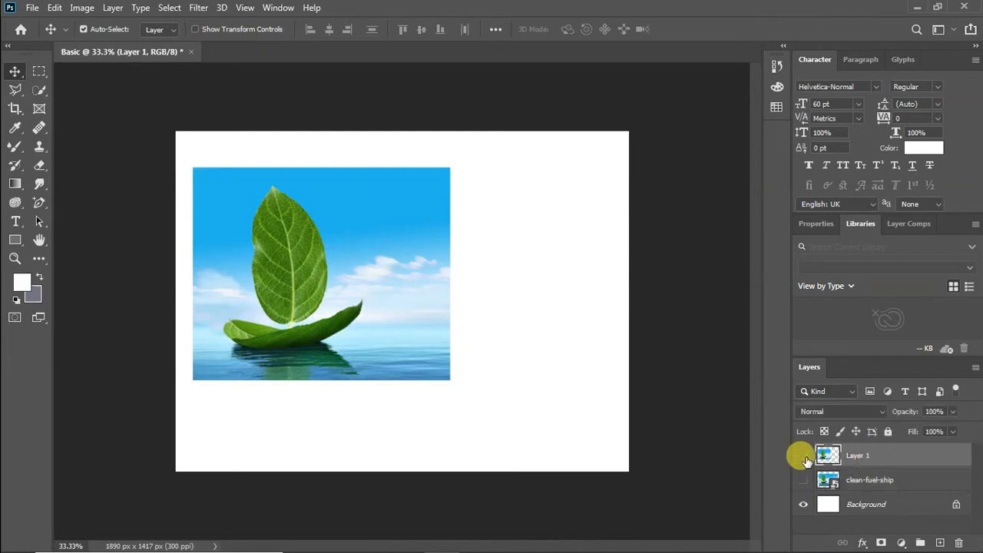
left_click(803, 456)
left_click(803, 456)
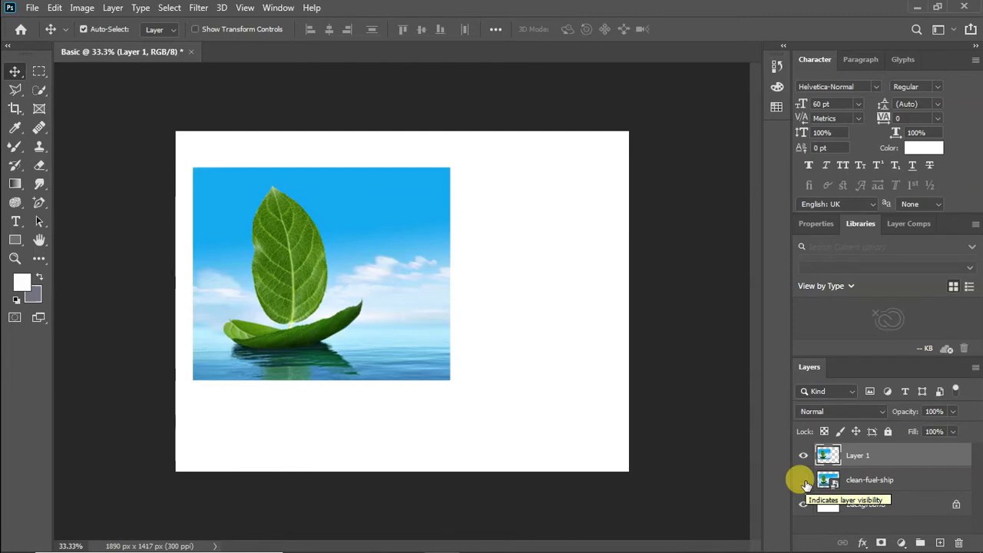
left_click(804, 481)
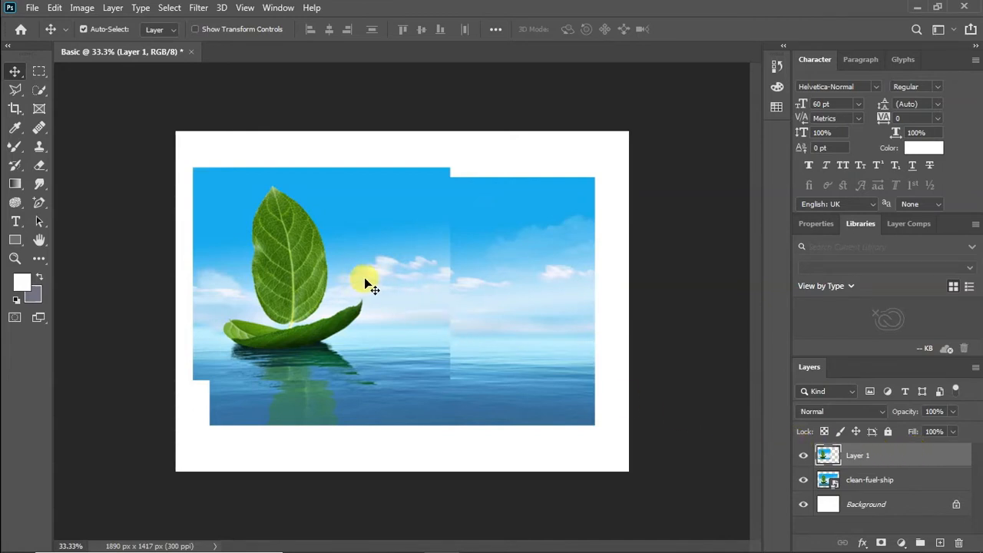
Delete the pasted Layer 1, undo the deletion, and delete the layer again.
key("Delete")
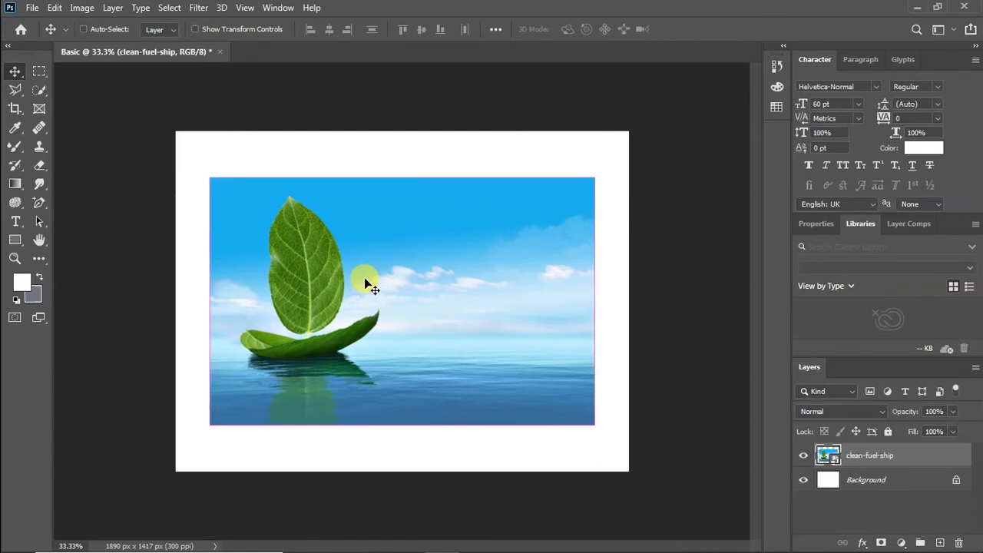
key("ctrl+z")
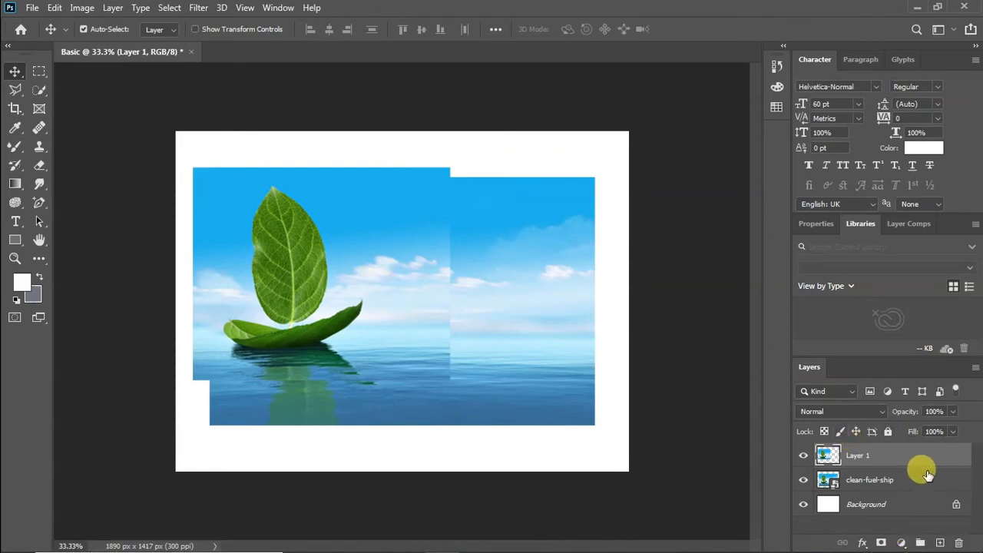
left_click_drag(922, 459, 960, 541)
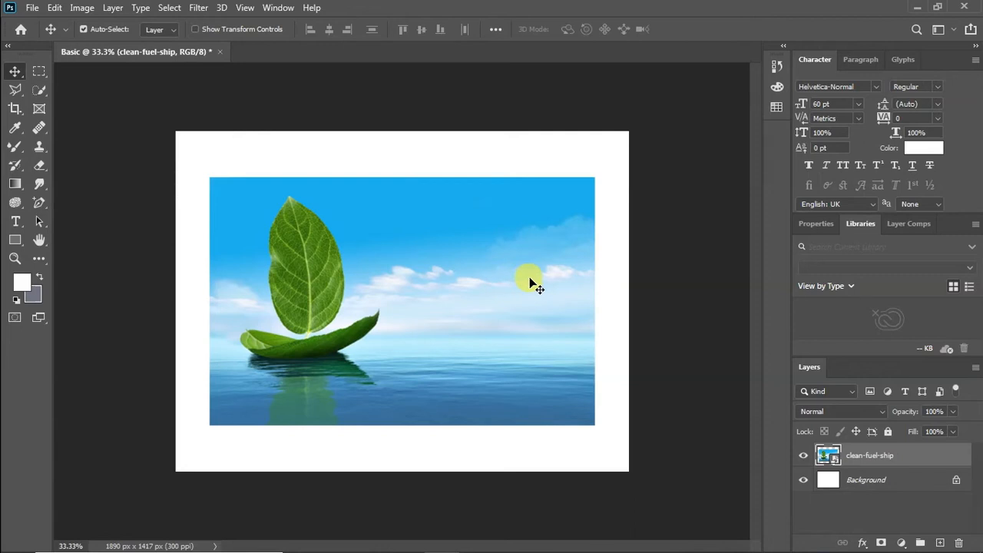
Draw a circular selection around the leaf boat with the Elliptical Marquee tool, and deselect it.
right_click(43, 74)
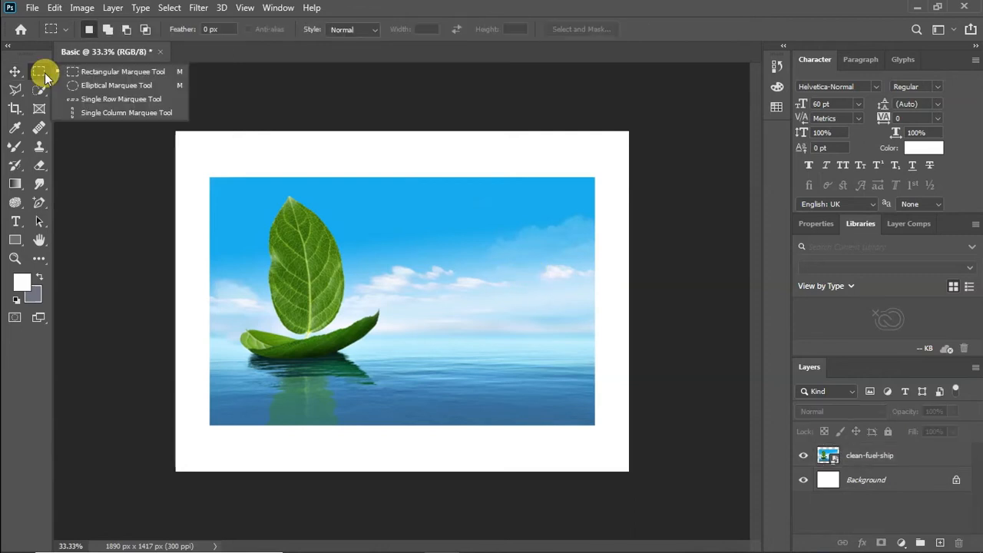
left_click(95, 86)
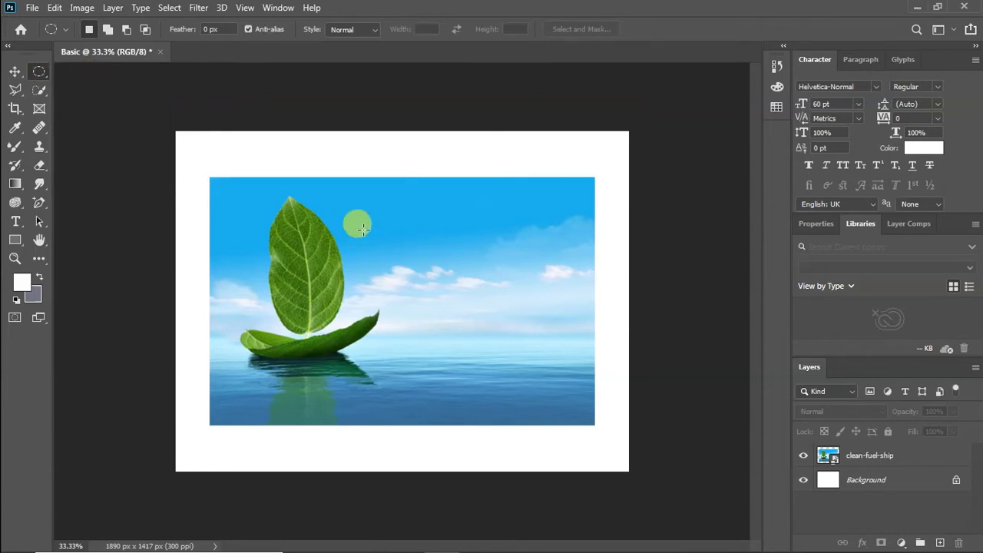
left_click_drag(240, 179, 271, 397)
left_click_drag(246, 364, 373, 386)
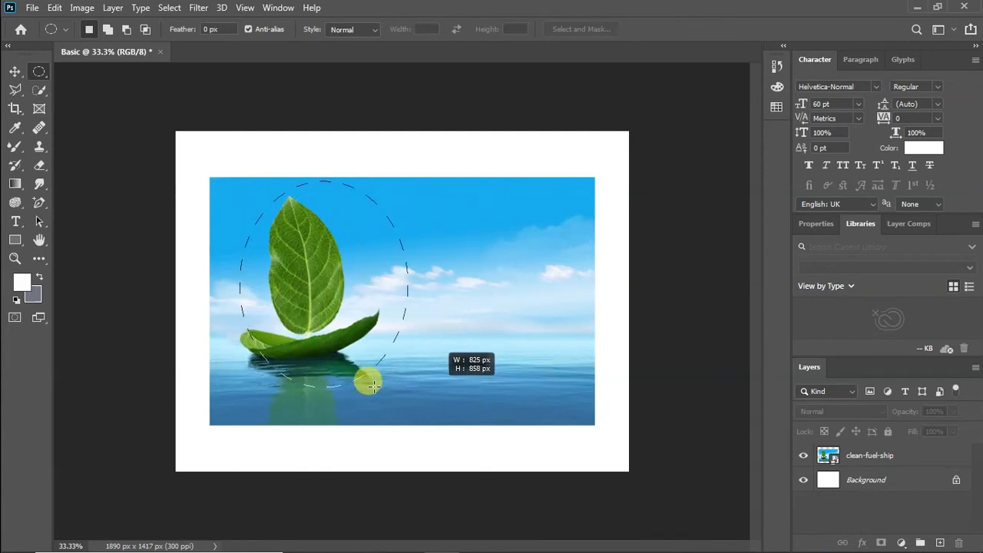
left_click_drag(326, 296, 457, 401)
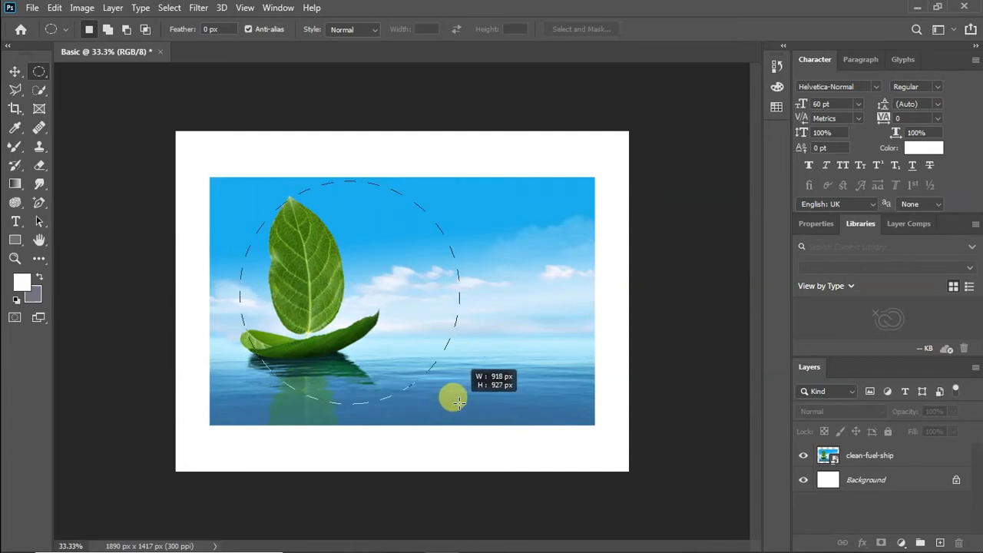
left_click_drag(457, 401, 450, 398)
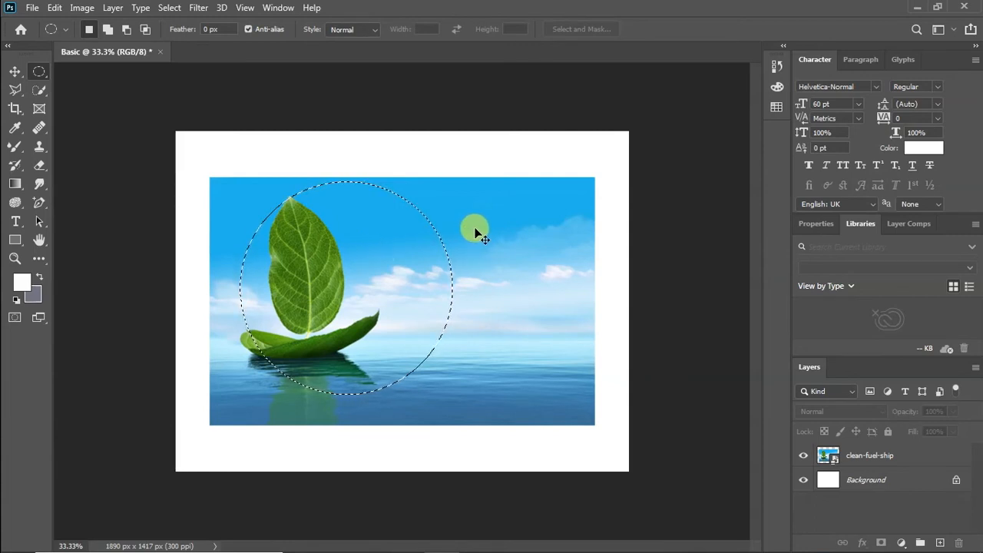
key("ctrl+d")
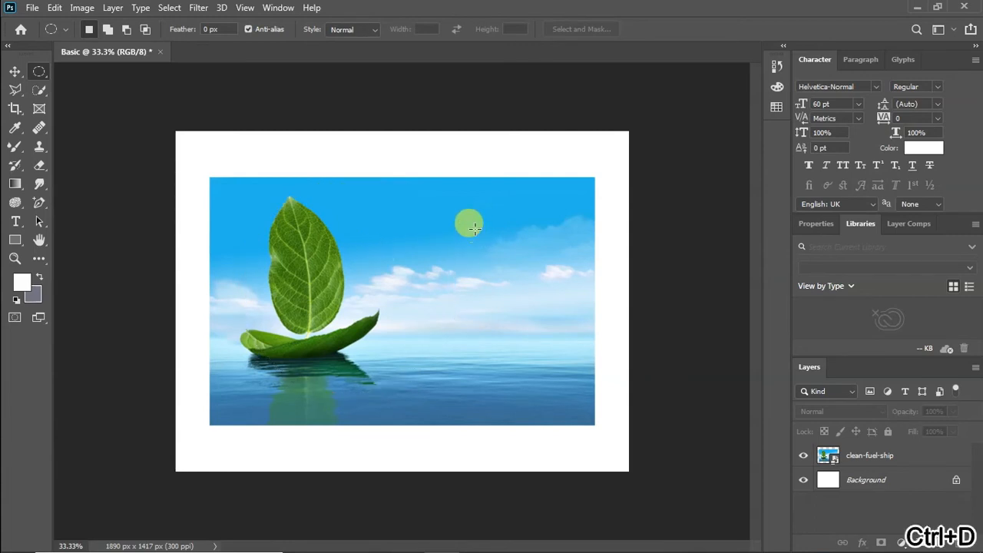
right_click(46, 73)
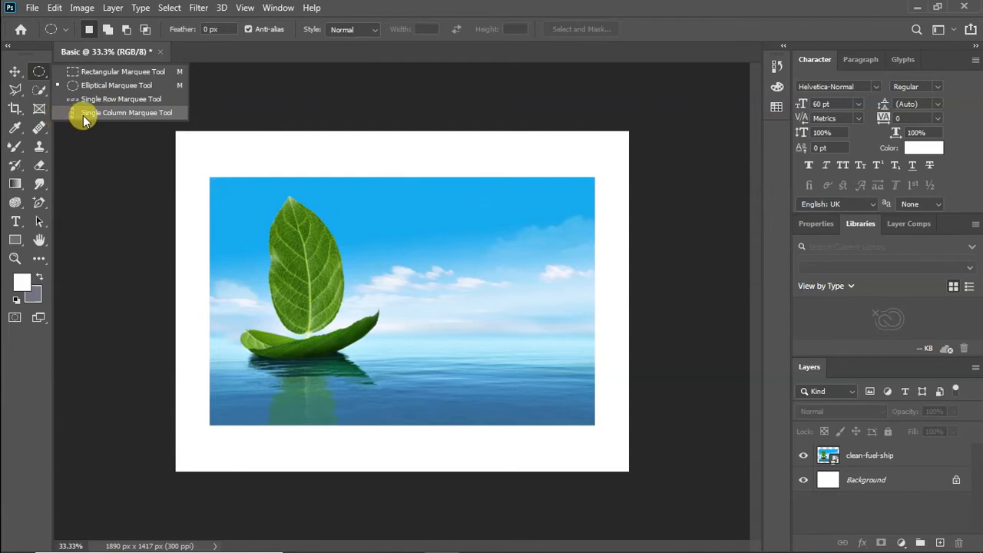
left_click(37, 73)
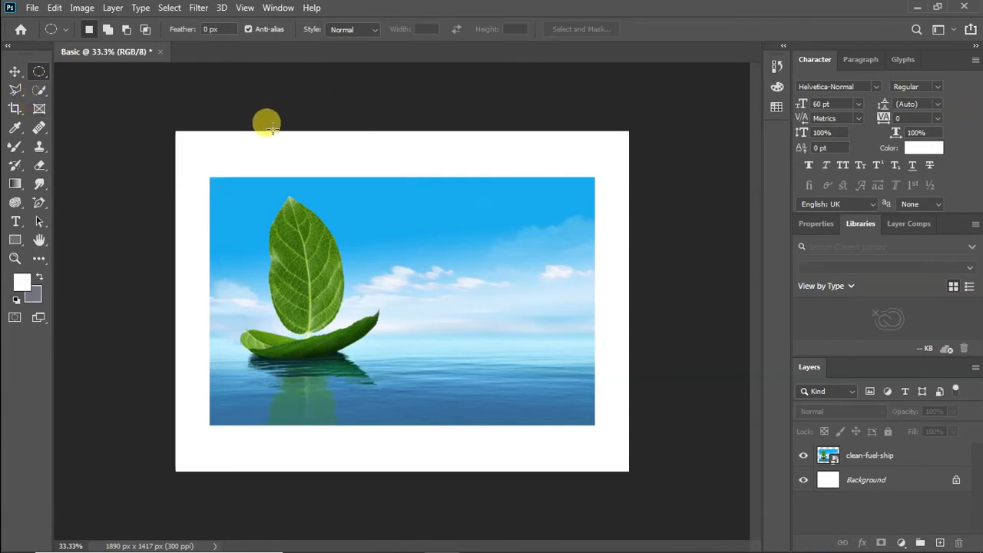
Draw a freehand selection around the upright leaf with the Lasso tool, and deselect it.
left_click(21, 93)
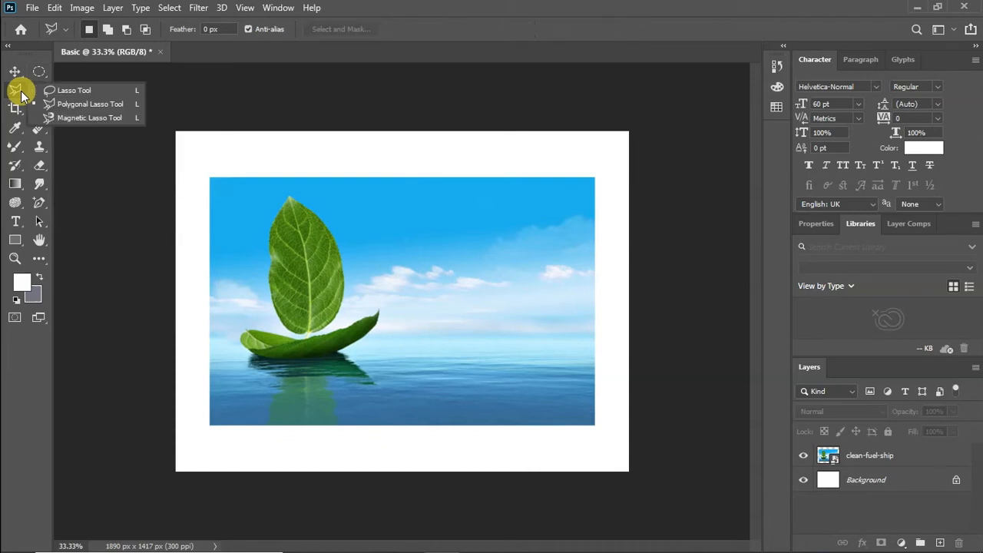
left_click(69, 90)
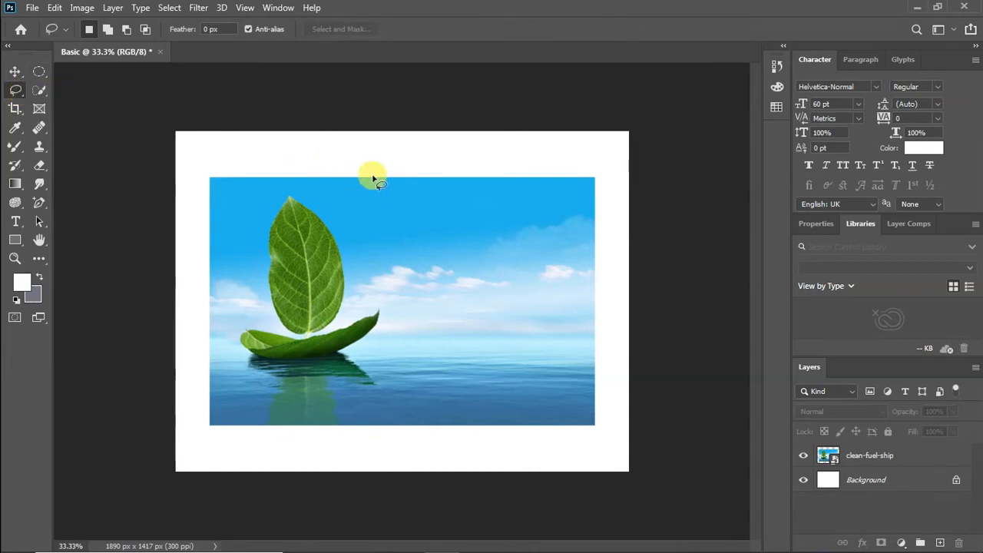
mouse_move(306, 186)
left_mouse_down()
mouse_move(288, 189)
mouse_move(321, 202)
mouse_move(286, 198)
mouse_move(335, 241)
mouse_move(349, 304)
mouse_move(326, 329)
mouse_move(285, 329)
mouse_move(277, 309)
mouse_move(272, 229)
mouse_move(290, 198)
left_mouse_up()
key("ctrl+d")
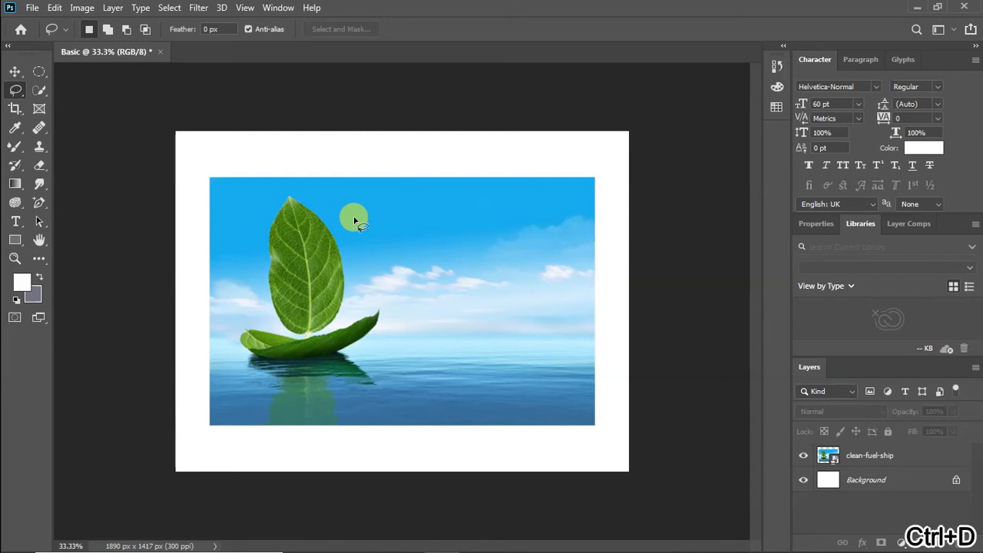
Trace the outline of the upright leaf with the Polygonal Lasso tool and close the selection.
right_click(15, 90)
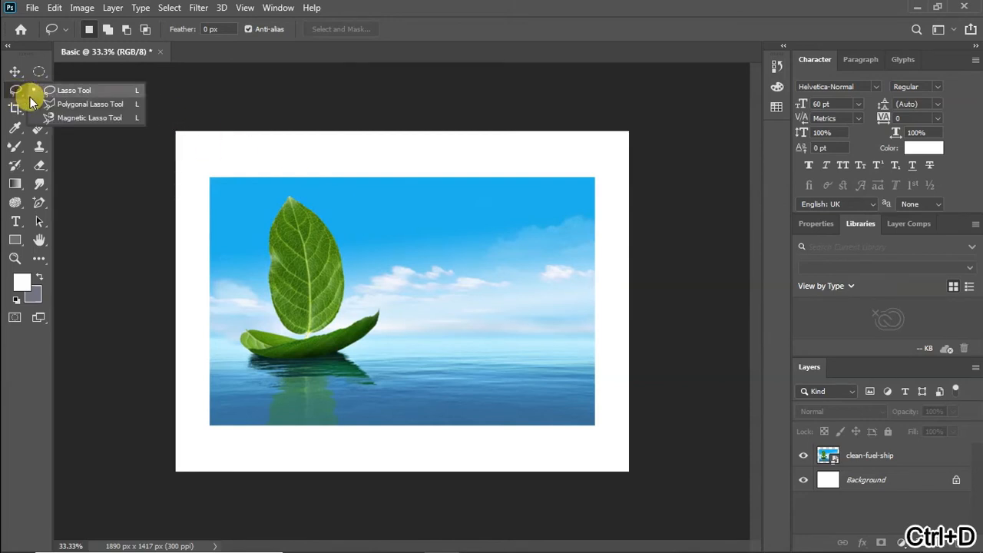
left_click(75, 104)
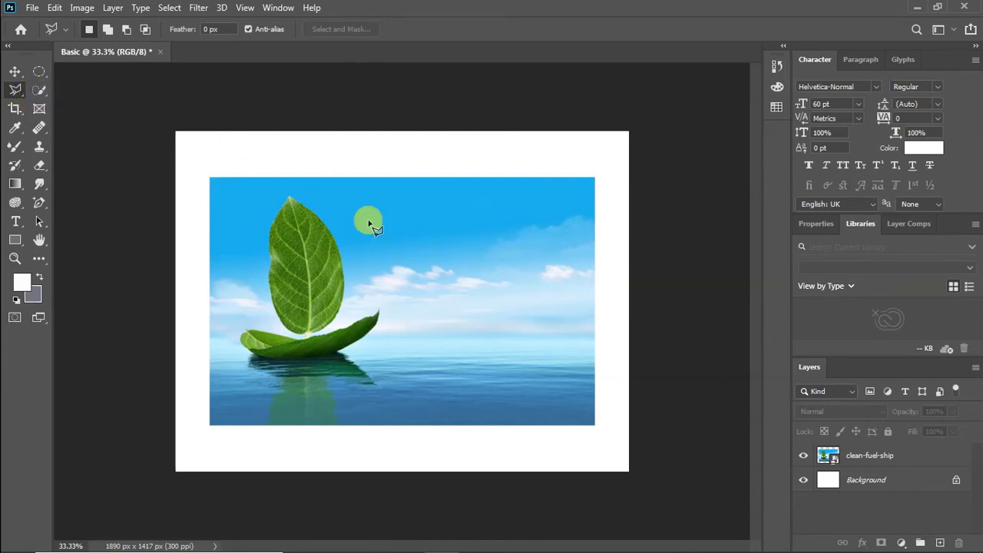
left_click(270, 245)
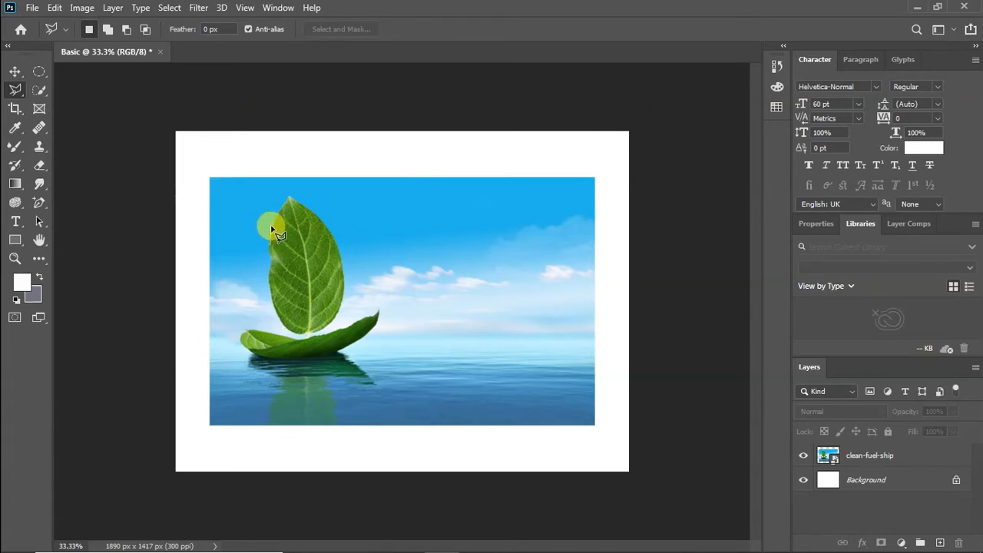
left_click(271, 228)
left_click(284, 207)
left_click(289, 199)
left_click(306, 207)
left_click(325, 226)
left_click(344, 275)
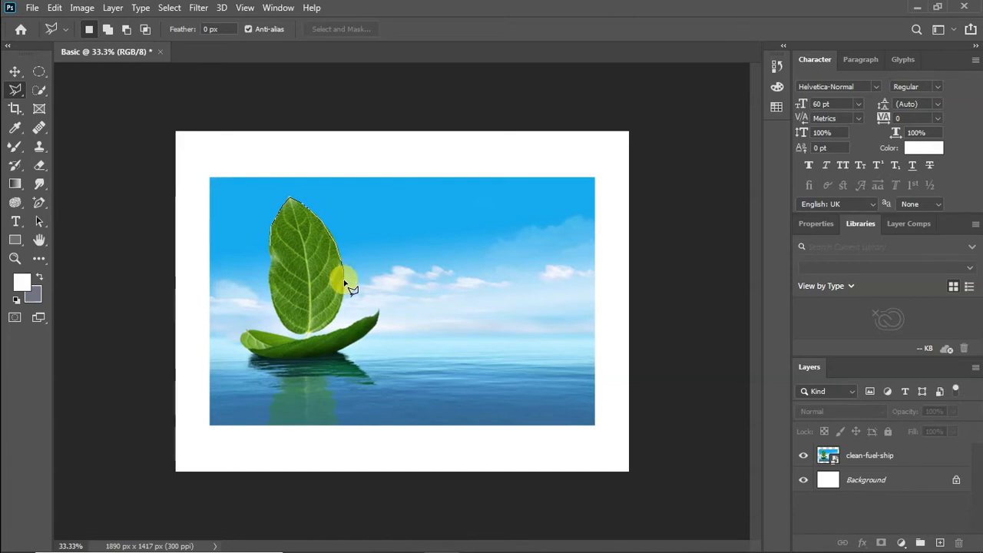
left_click(342, 295)
left_click(328, 318)
left_click(289, 328)
left_click(274, 294)
left_click(270, 275)
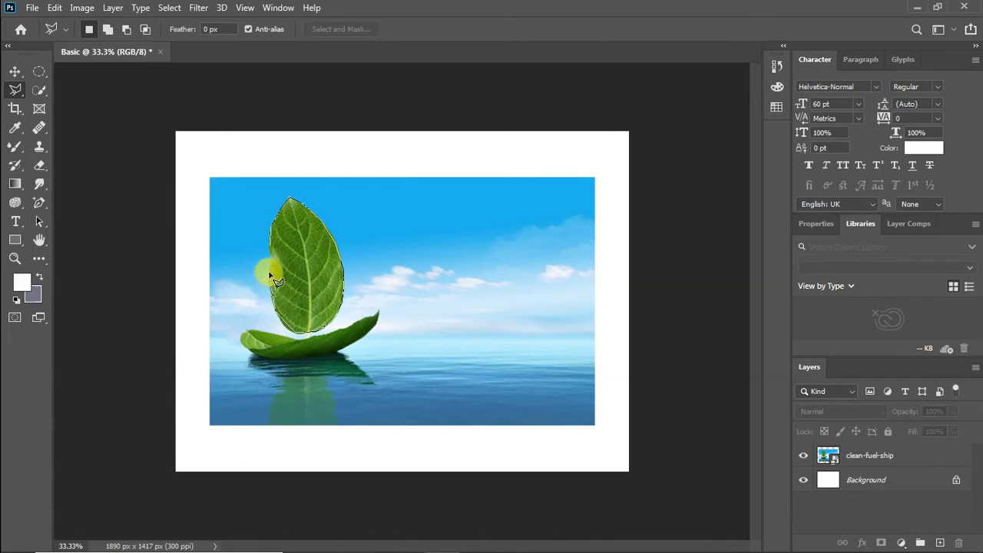
left_click(272, 251)
double_click(273, 198)
Copy the selected upright leaf from the clean-fuel-ship layer and paste it as a new layer.
key("ctrl+c")
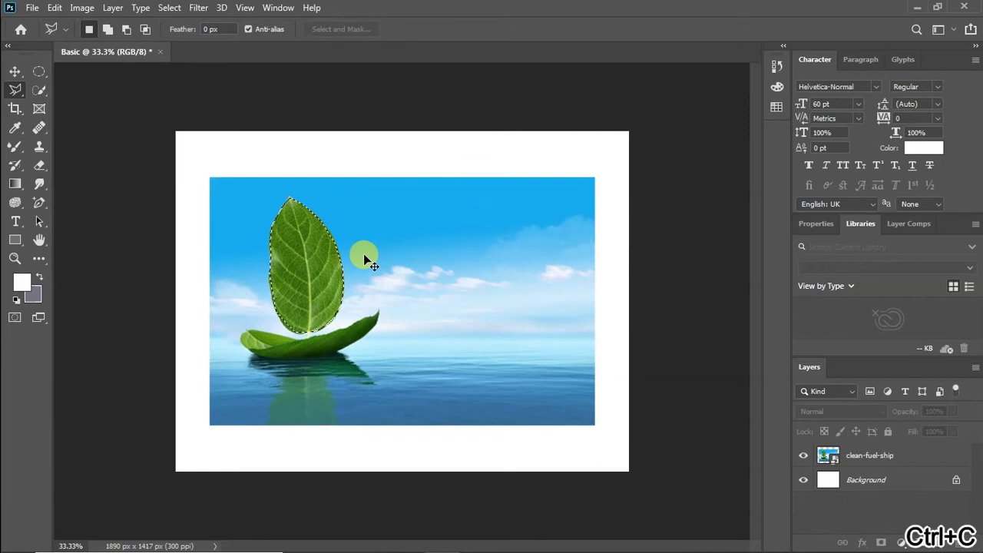
left_click(928, 460)
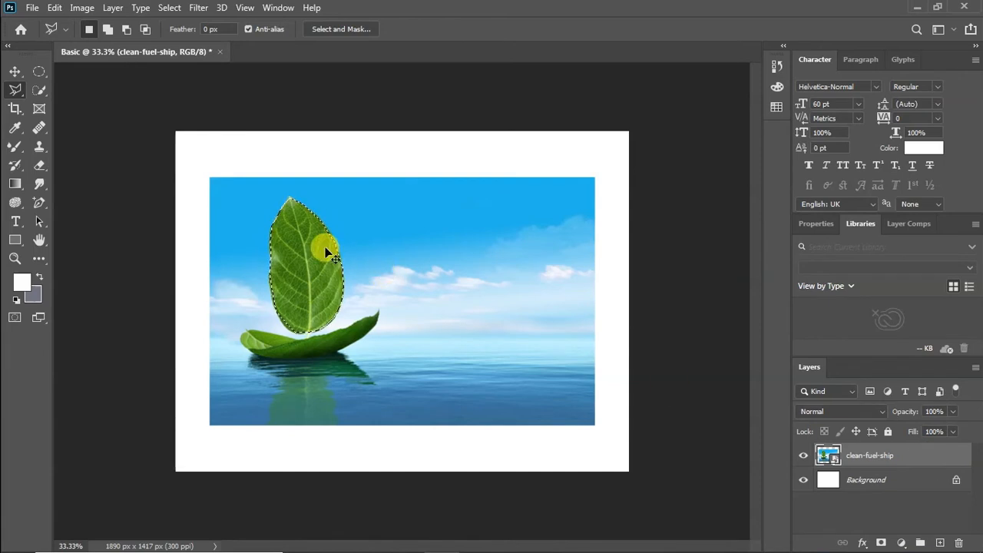
key("ctrl+c")
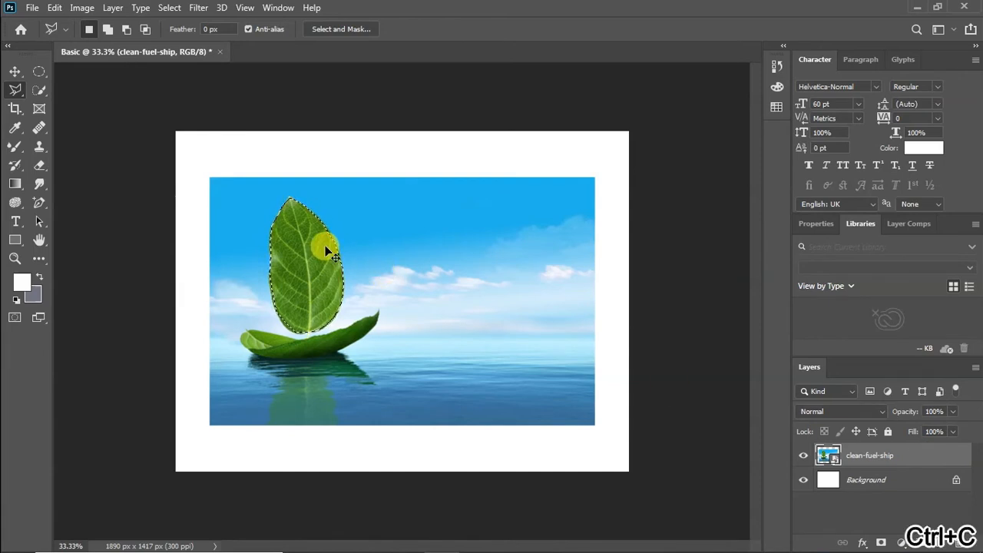
key("ctrl+v")
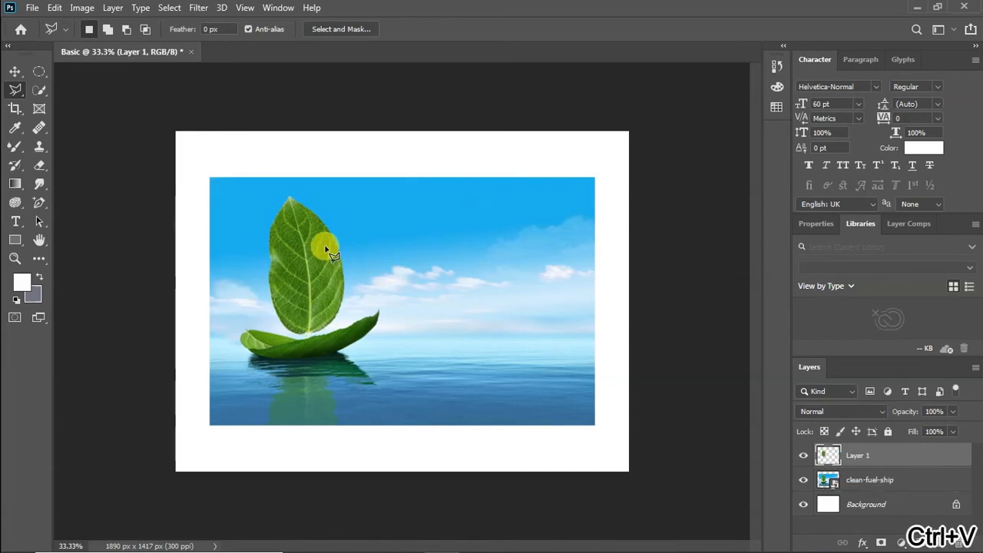
Move the pasted leaf over the open sky, undo the move, place it left of the original leaf, and delete it.
left_click(13, 69)
left_click_drag(322, 257, 488, 259)
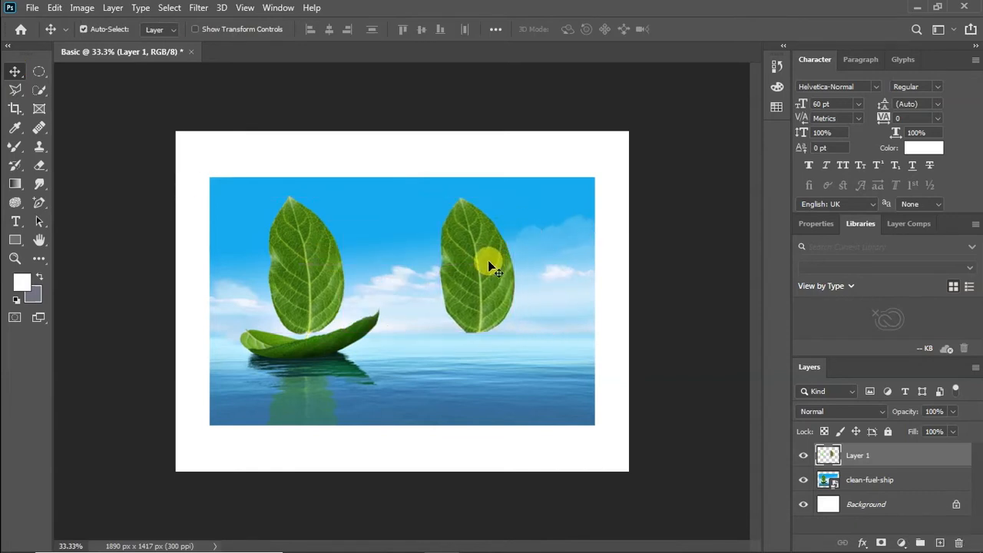
key("ctrl+z")
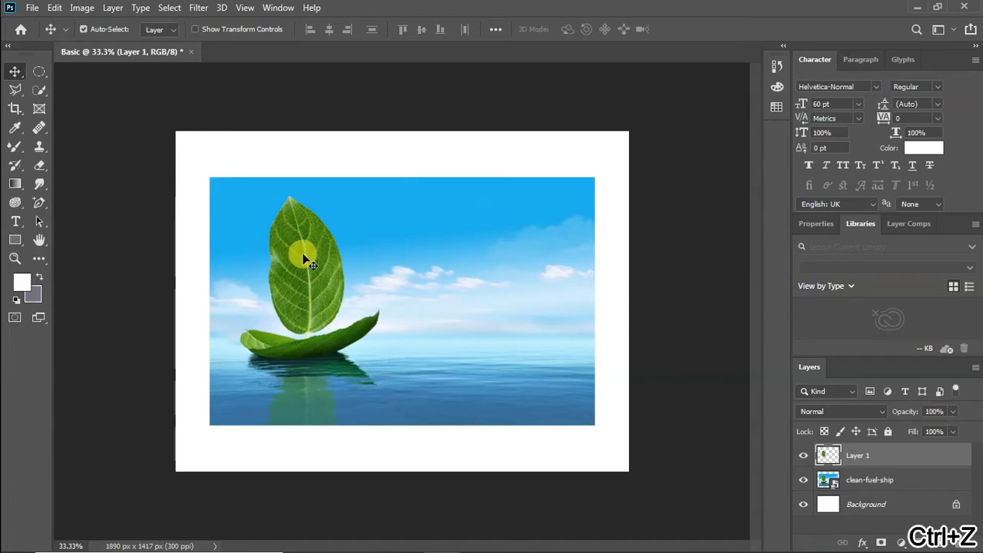
left_click_drag(305, 261, 255, 257)
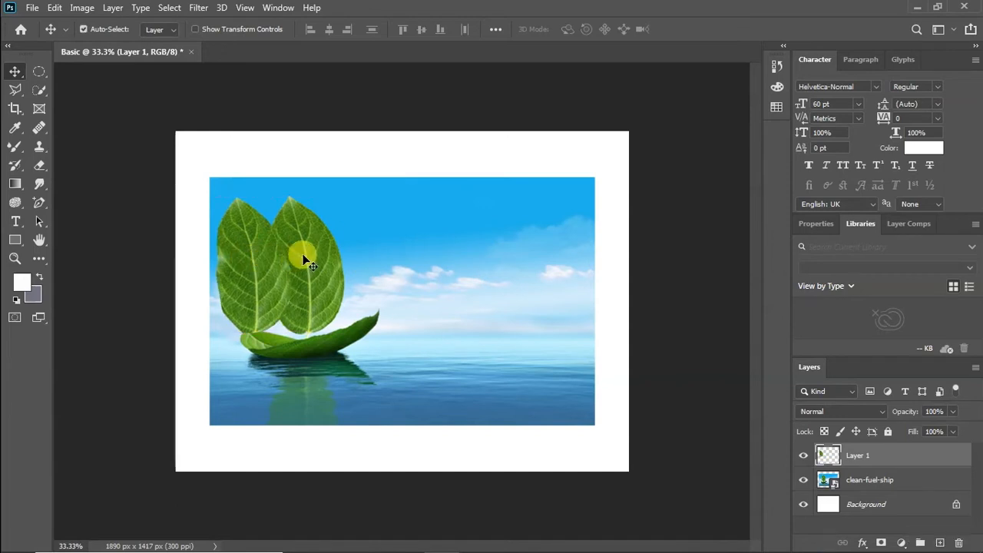
key("Delete")
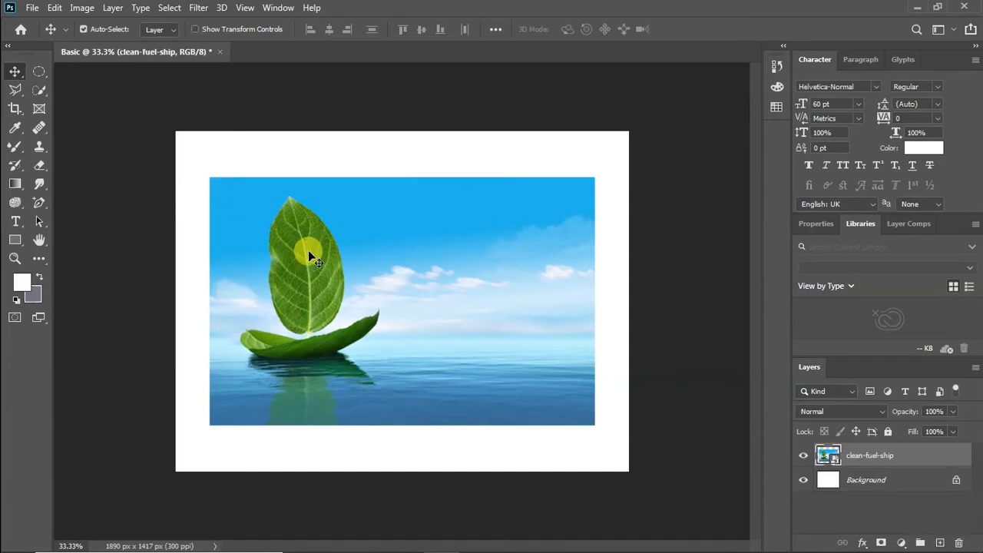
Trace the outline of the upright leaf with the Magnetic Lasso tool, close the selection, and deselect it.
left_click(19, 92)
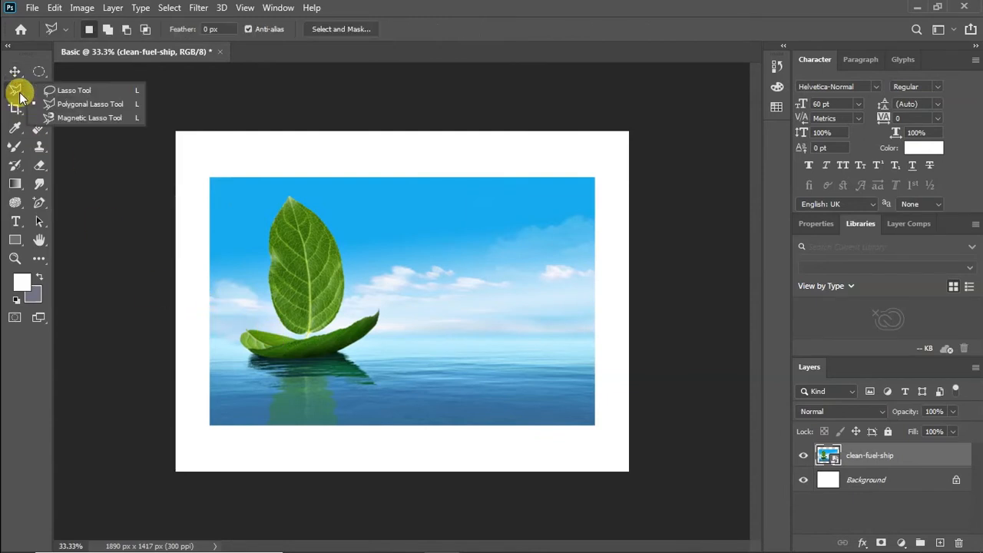
left_click(85, 117)
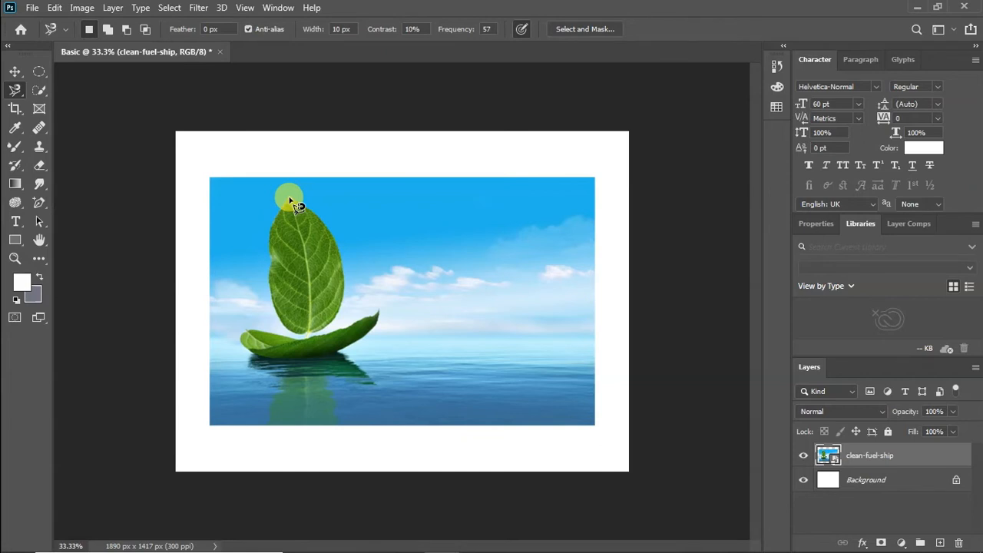
mouse_move(290, 199)
left_mouse_down()
mouse_move(327, 232)
mouse_move(342, 273)
mouse_move(341, 306)
mouse_move(312, 332)
left_mouse_up()
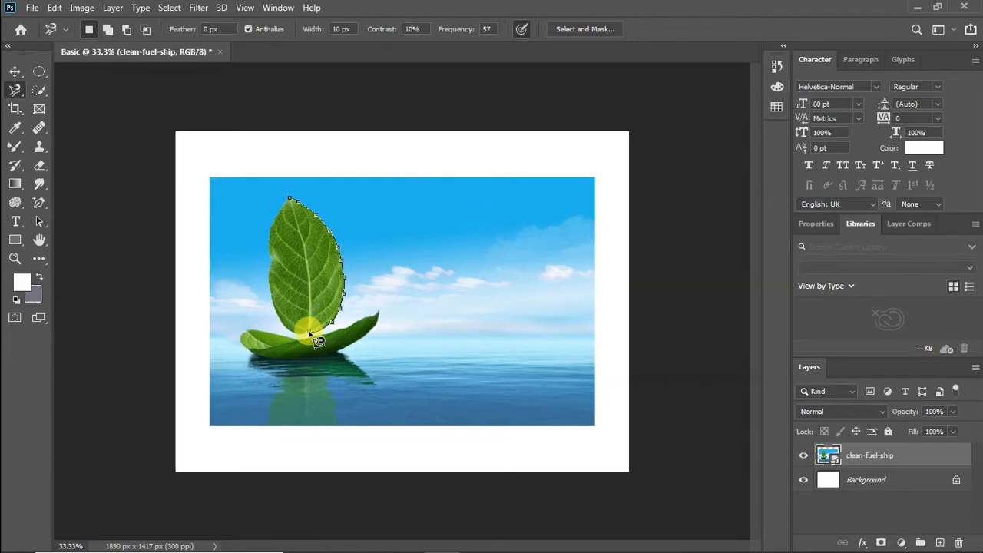
mouse_move(309, 335)
left_mouse_down()
mouse_move(284, 330)
mouse_move(267, 285)
mouse_move(272, 232)
mouse_move(288, 205)
left_mouse_up()
left_click(288, 200)
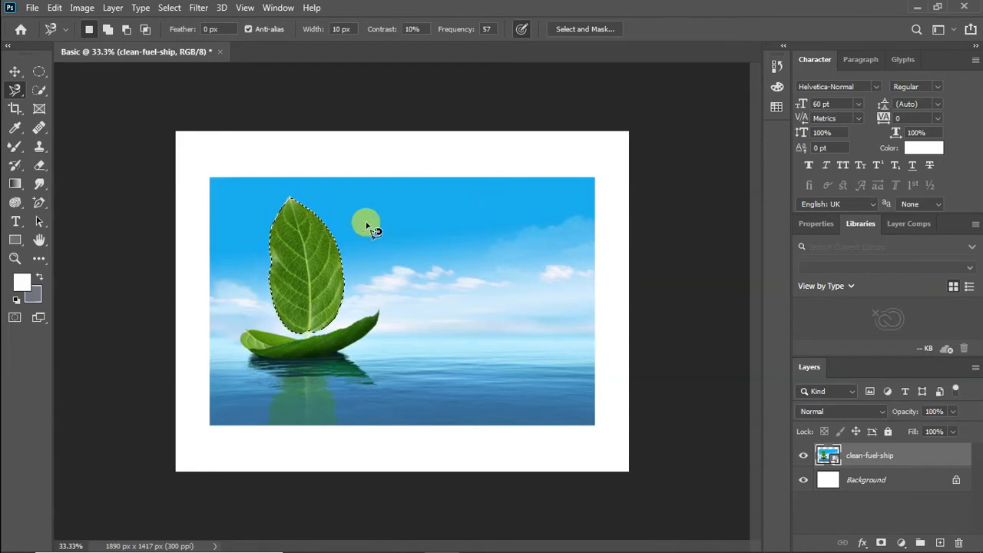
key("ctrl+d")
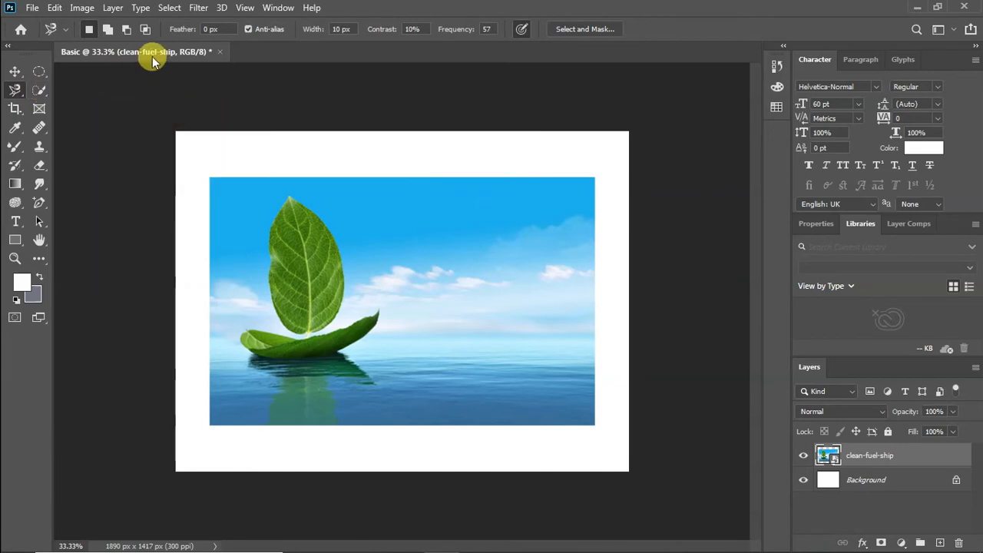
Select the upright leaf by framing it with the Object Selection tool in Rectangle mode.
left_click(43, 90)
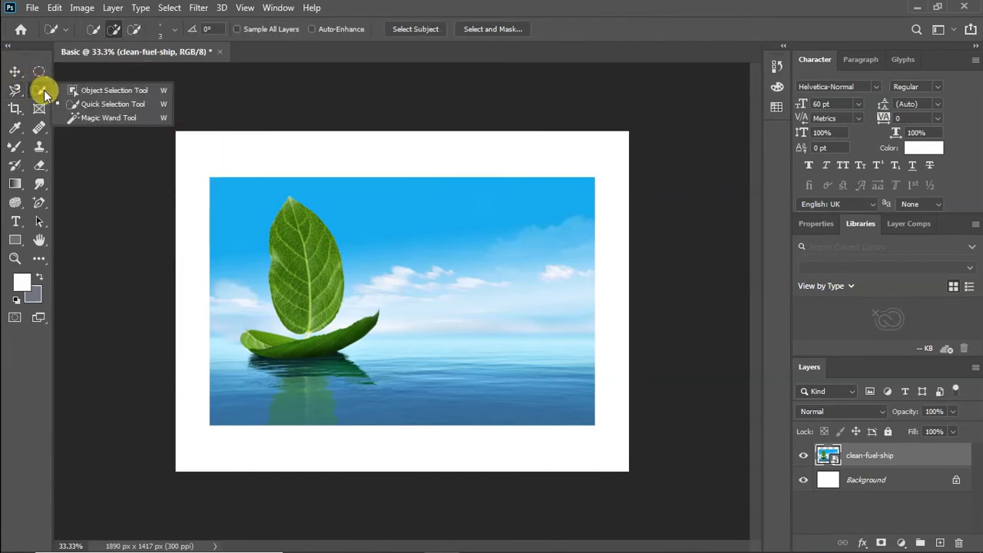
left_click(104, 95)
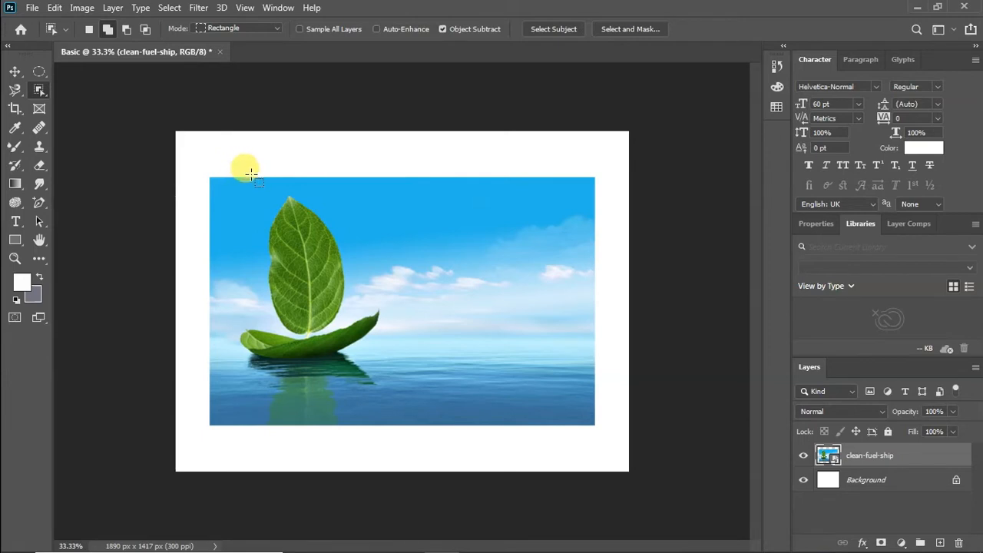
left_click_drag(251, 174, 362, 339)
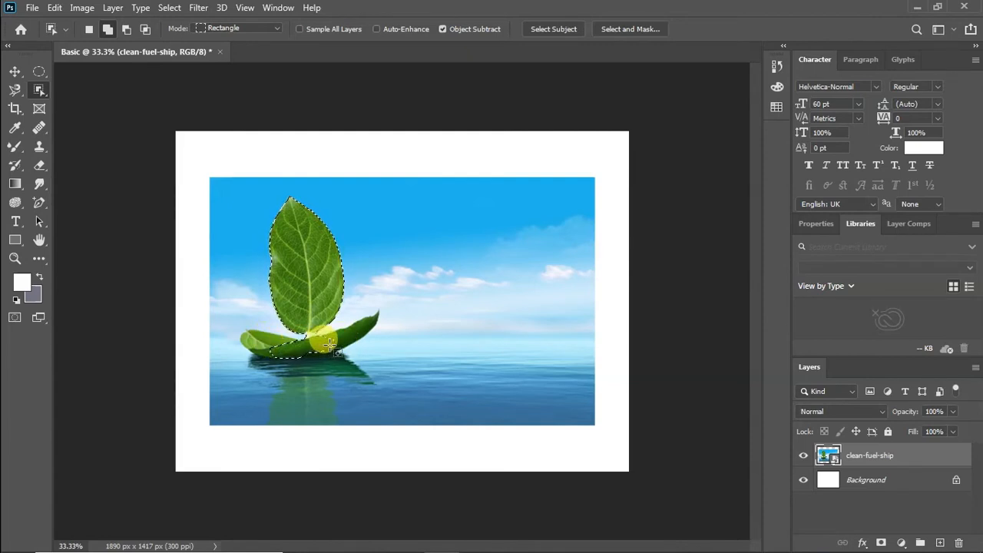
Extend the selection over the leaf boat with the Quick Selection tool, subtract areas around the hull and its reflection, and deselect.
right_click(45, 94)
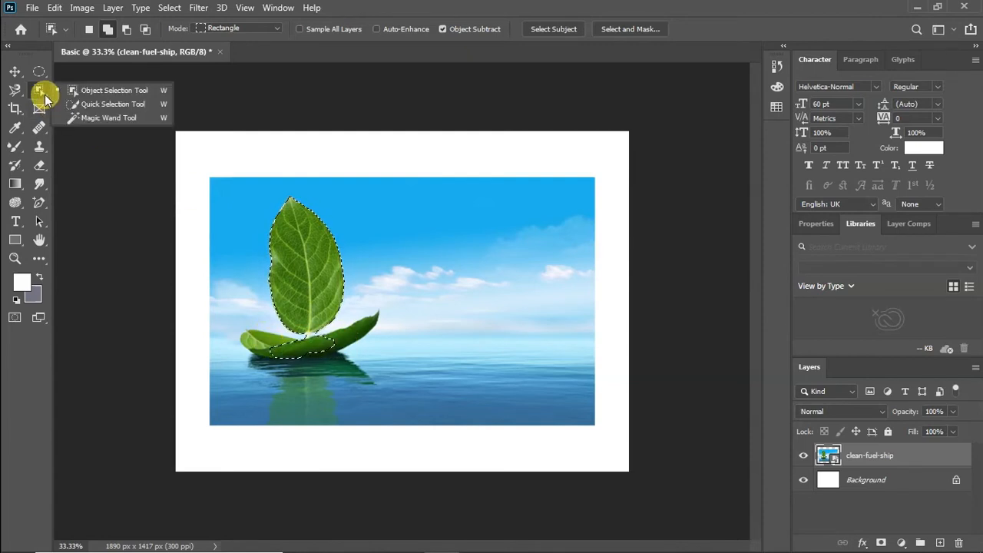
left_click(86, 103)
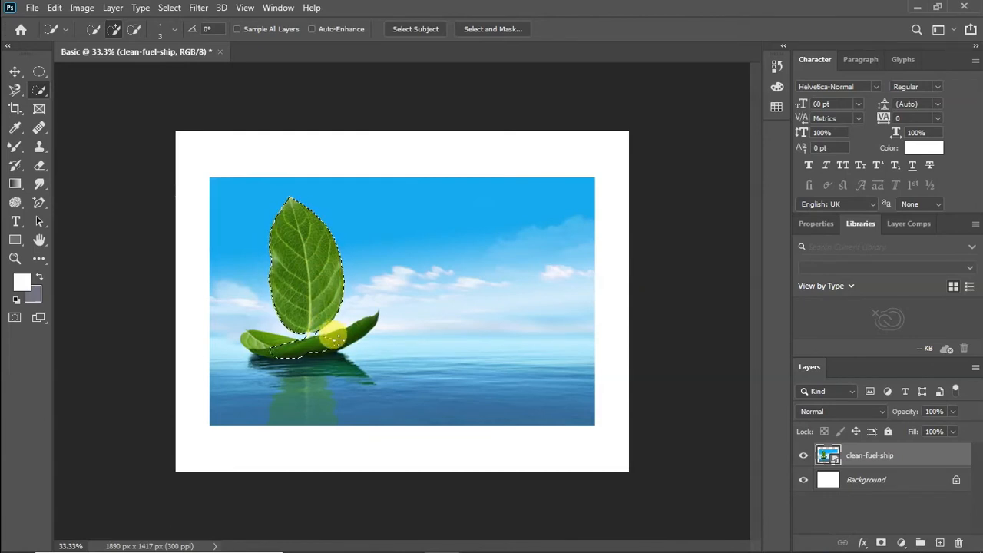
key("alt")
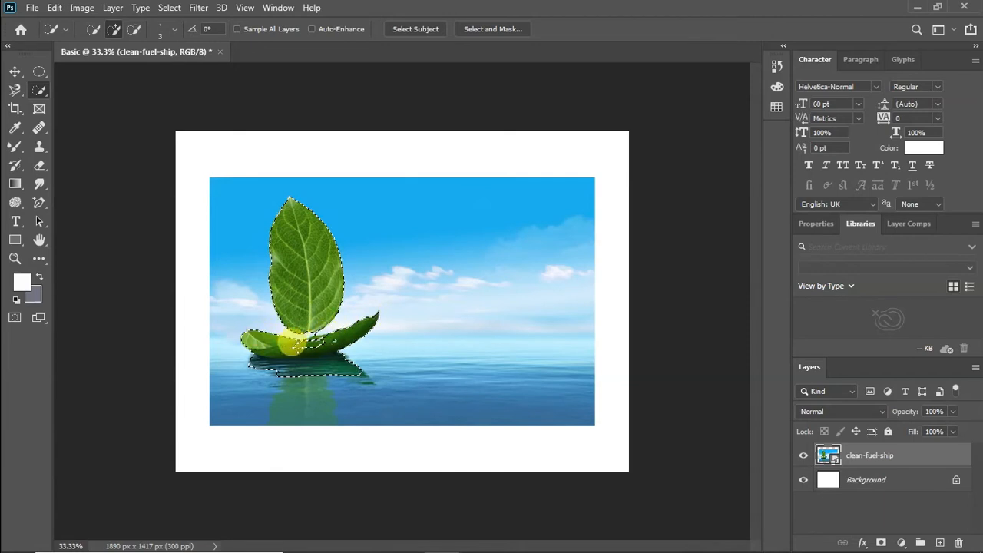
mouse_move(292, 343)
left_mouse_down()
mouse_move(319, 328)
mouse_move(286, 342)
left_mouse_up()
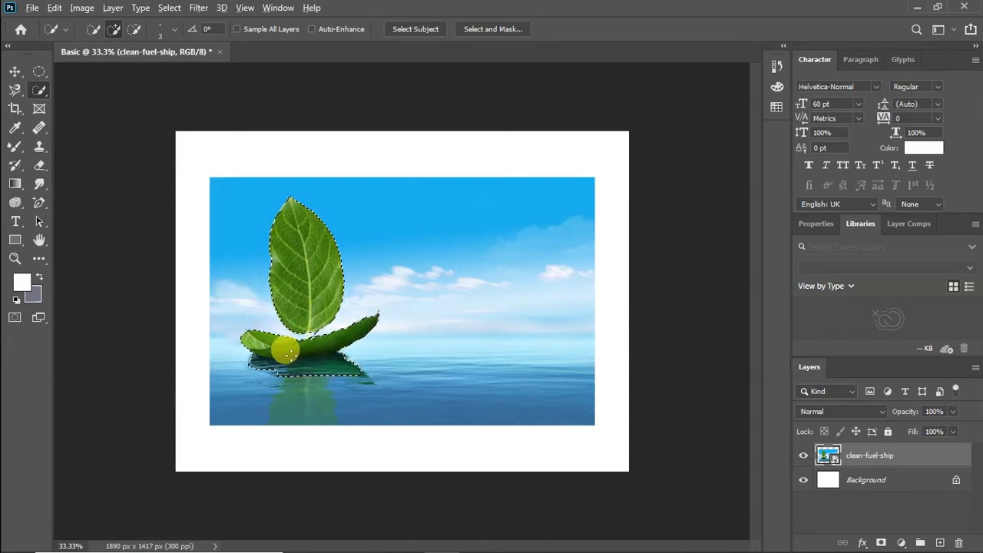
left_click_drag(291, 354, 365, 315, "alt")
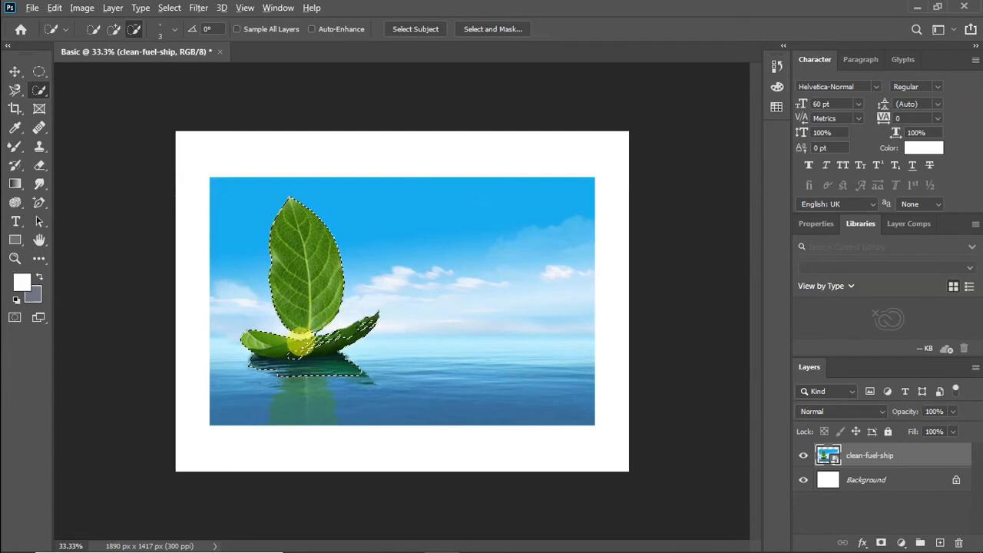
left_click_drag(300, 342, 369, 324, "alt")
mouse_move(288, 357)
left_mouse_down("alt")
mouse_move(373, 366)
mouse_move(282, 361)
mouse_move(348, 362)
mouse_move(313, 374)
mouse_move(326, 370)
mouse_move(345, 326)
mouse_move(288, 336)
mouse_move(331, 331)
mouse_move(319, 349)
mouse_move(334, 337)
mouse_move(257, 341)
mouse_move(282, 346)
left_mouse_up("alt")
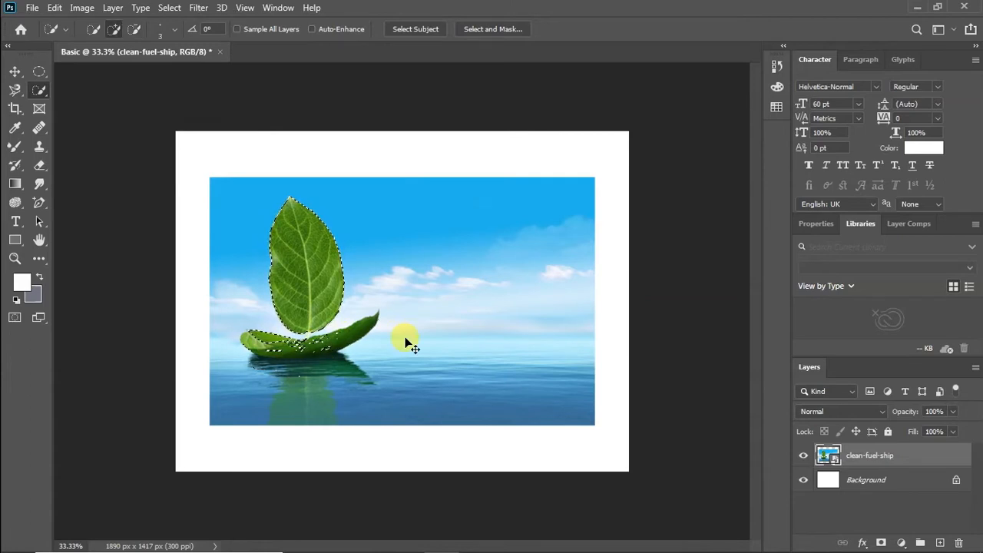
key("ctrl+d")
Select the green of the upright leaf with the Magic Wand tool at tolerance 32, deselect it, and return to the Move tool.
left_click(43, 90)
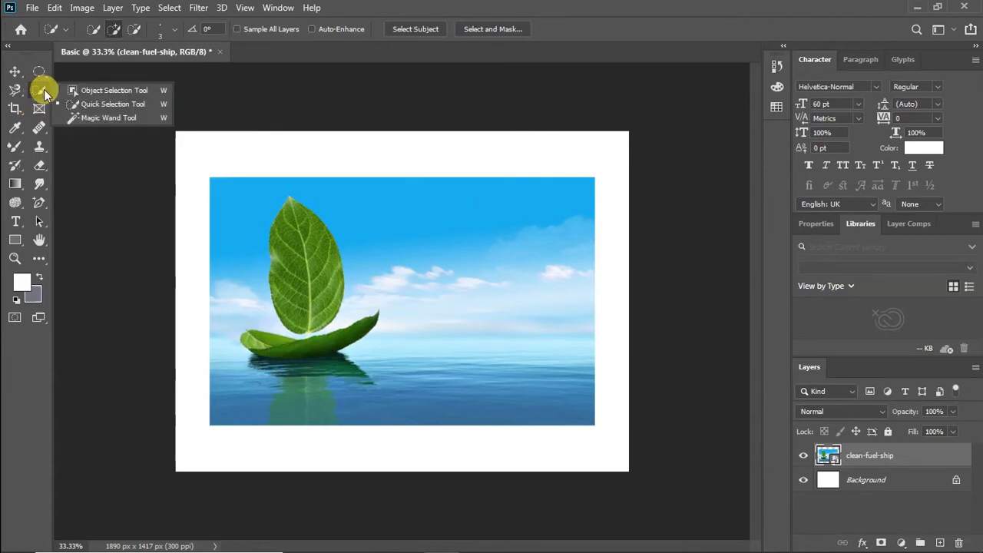
left_click(93, 119)
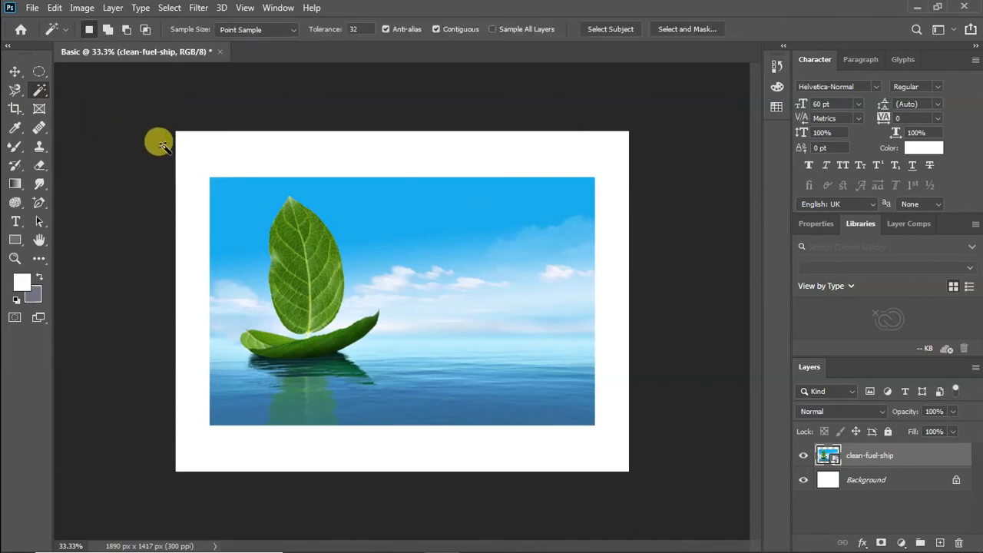
left_click(315, 247)
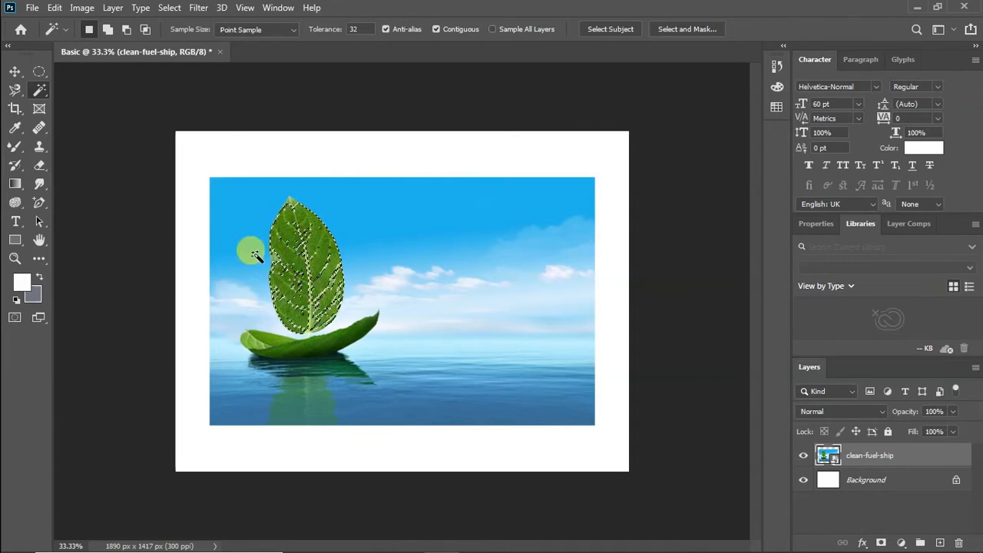
key("ctrl+d")
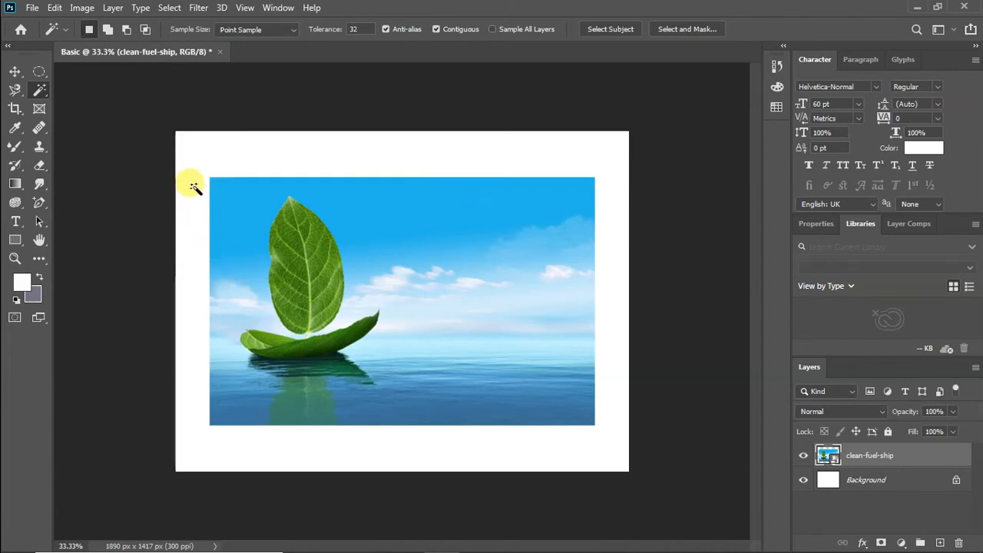
key("v")
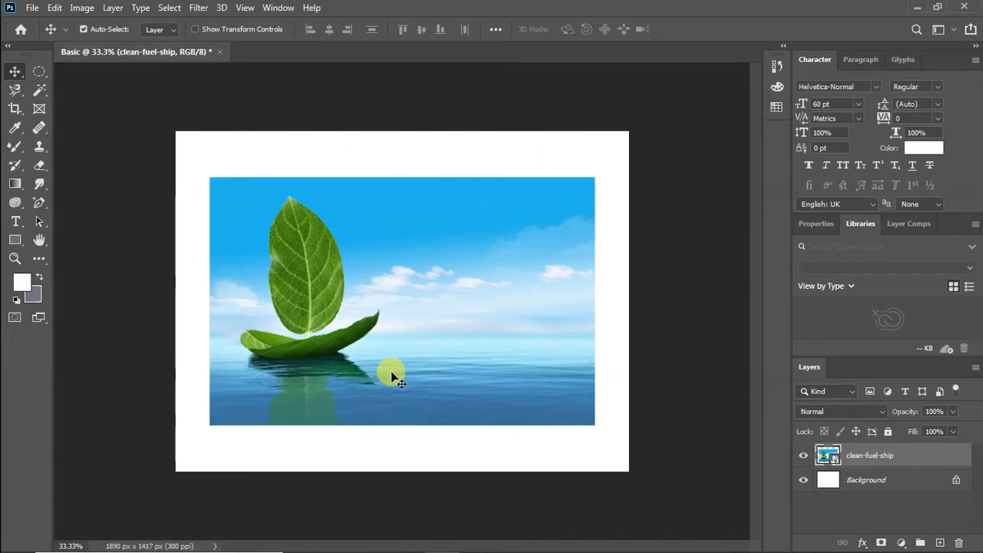
Crop the canvas with the Crop tool to a strip about 690 px wide around the leaf boat, and undo the crop.
left_click(17, 109)
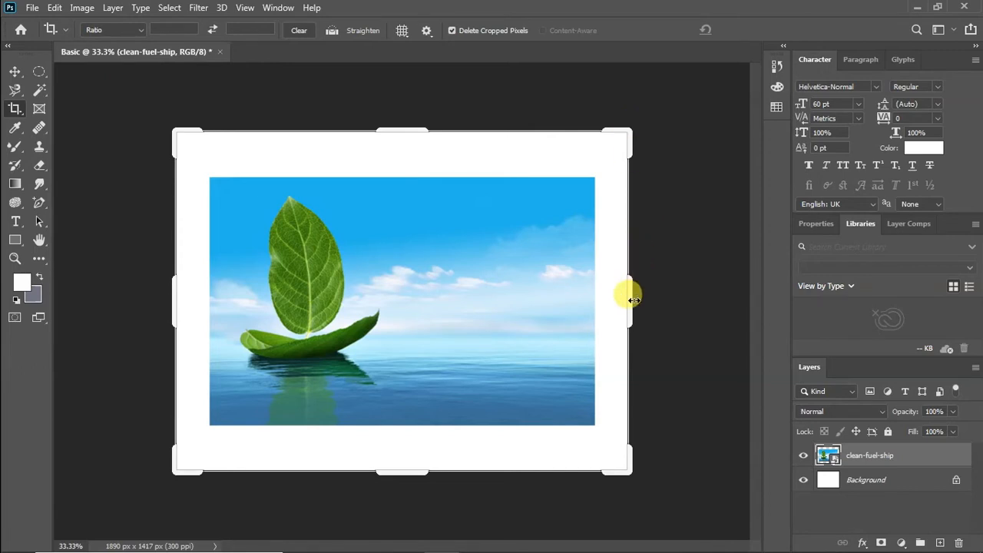
left_click_drag(633, 299, 568, 293)
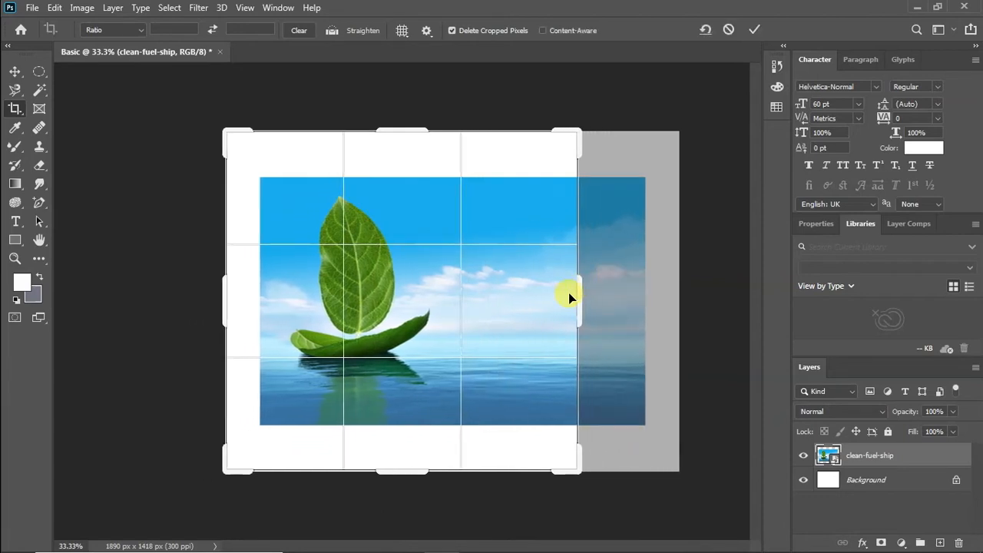
left_click_drag(217, 281, 252, 283)
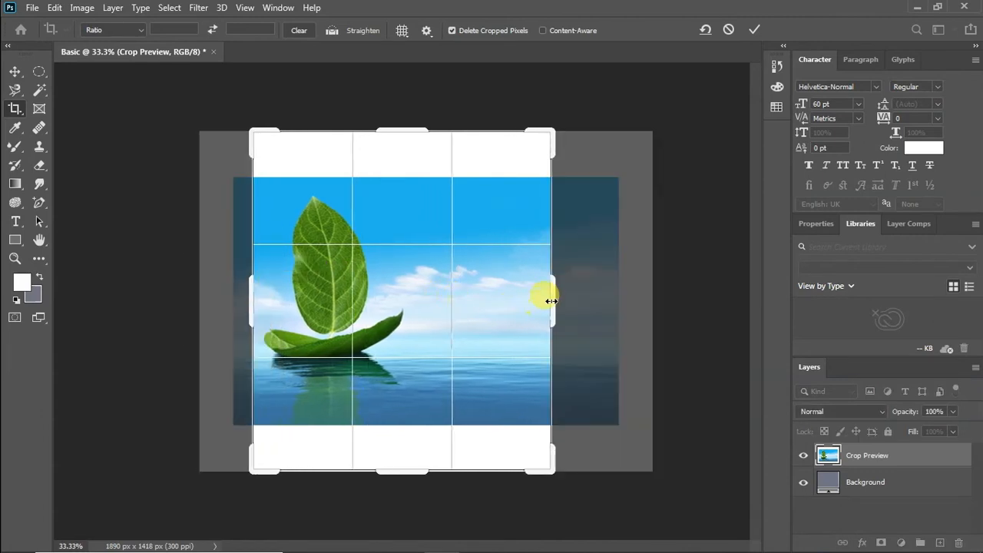
left_click_drag(551, 301, 484, 301)
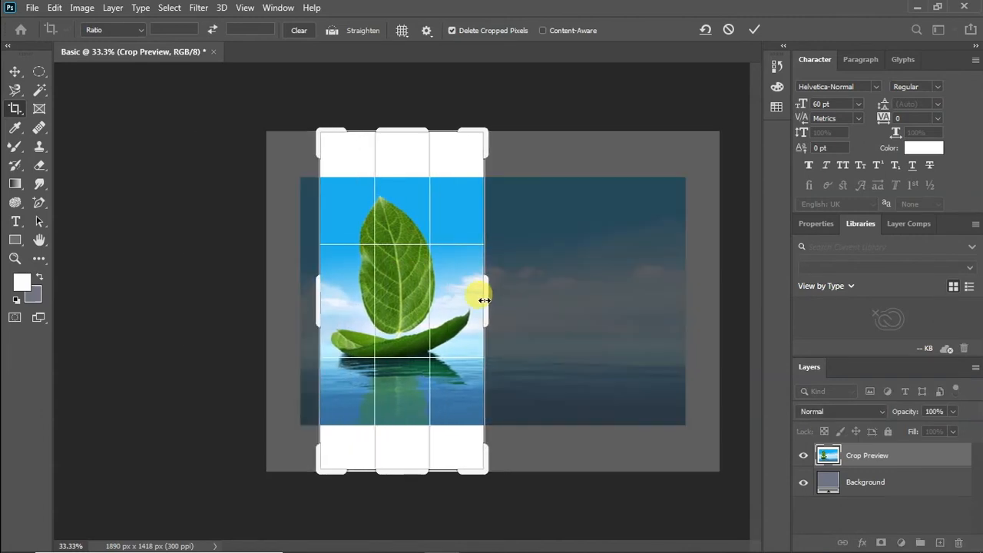
key("Return")
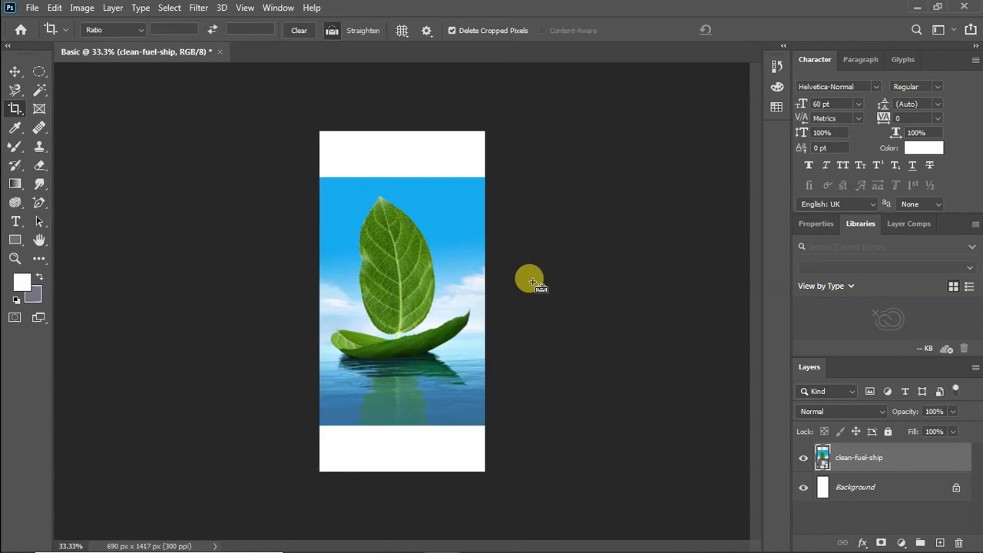
key("ctrl+z")
Crop the leaf boat with the Perspective Crop tool, skewing all four corners inward around it, and undo the crop.
right_click(20, 113)
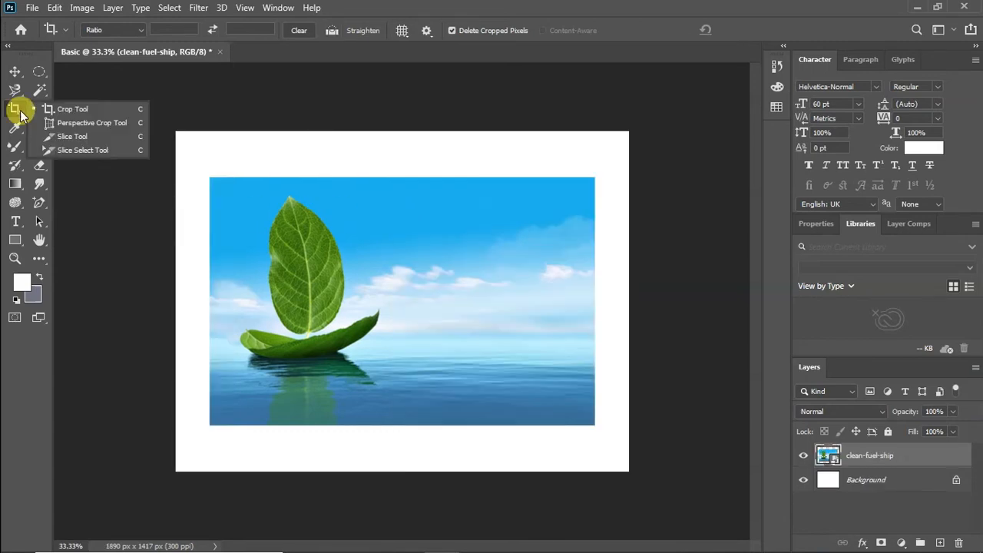
left_click(92, 123)
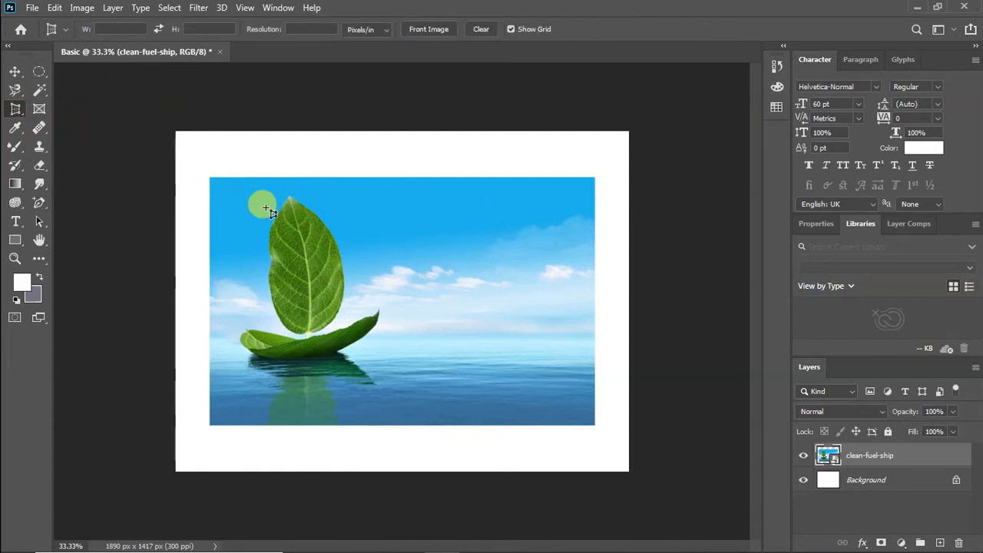
left_click_drag(222, 183, 409, 403)
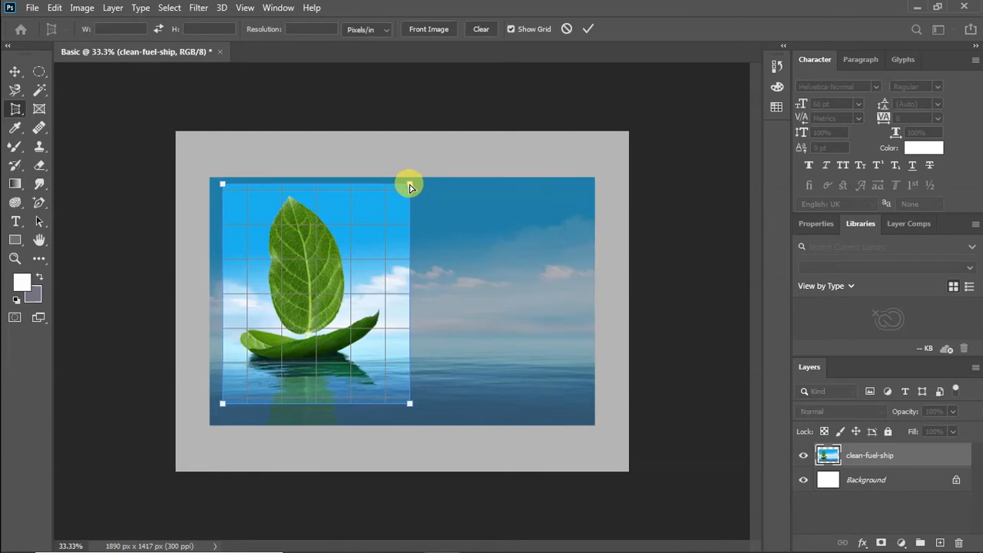
left_click_drag(409, 186, 367, 200)
left_click_drag(409, 404, 383, 368)
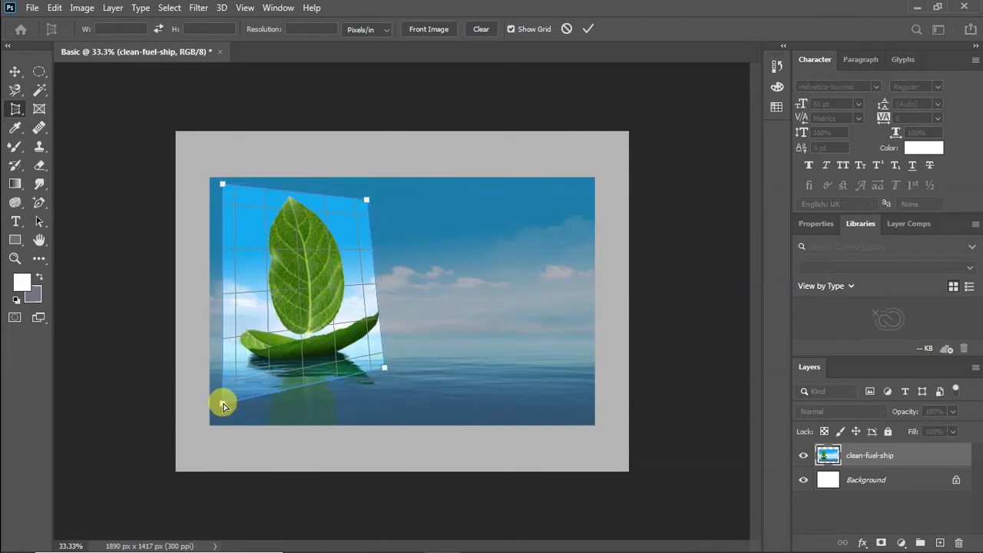
left_click_drag(223, 405, 243, 394)
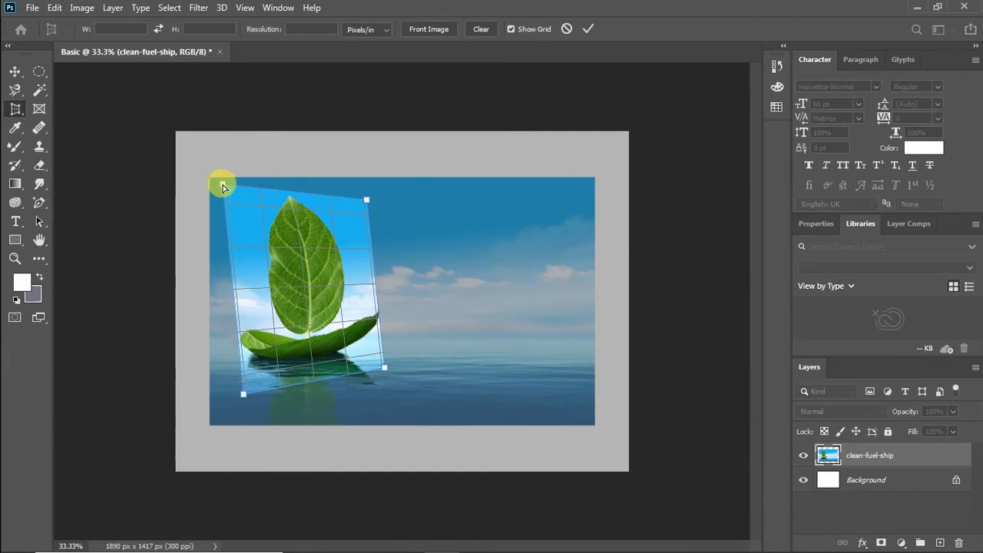
left_click_drag(223, 187, 230, 187)
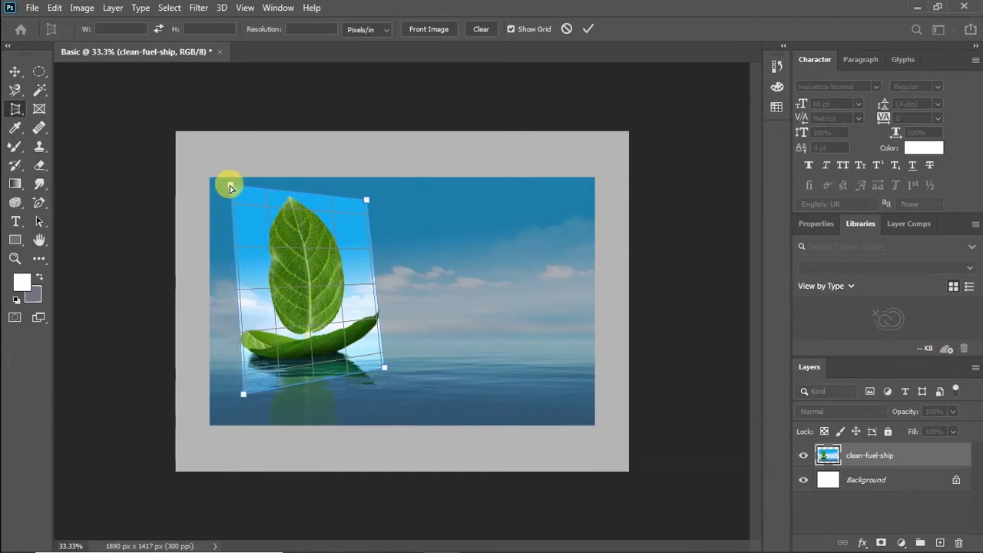
key("Return")
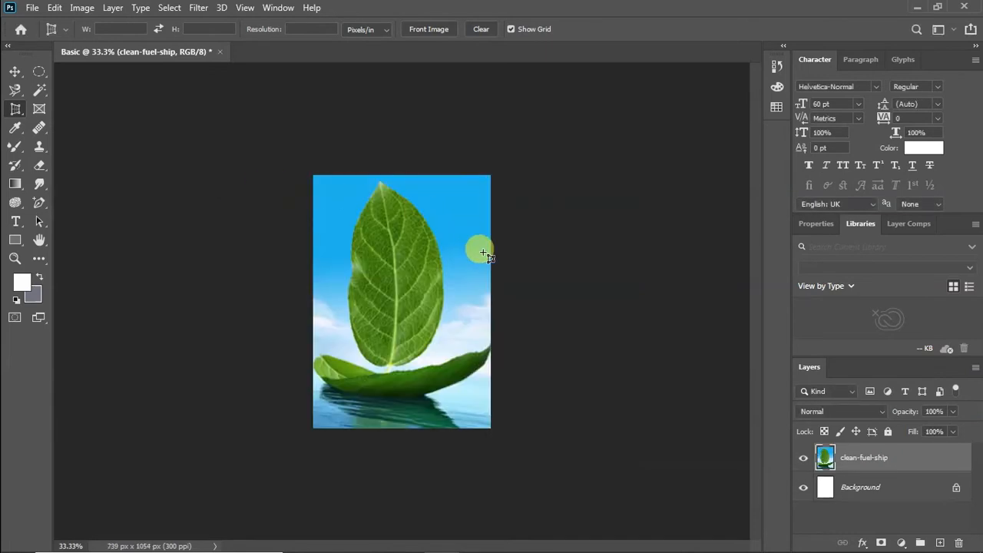
key("ctrl+z")
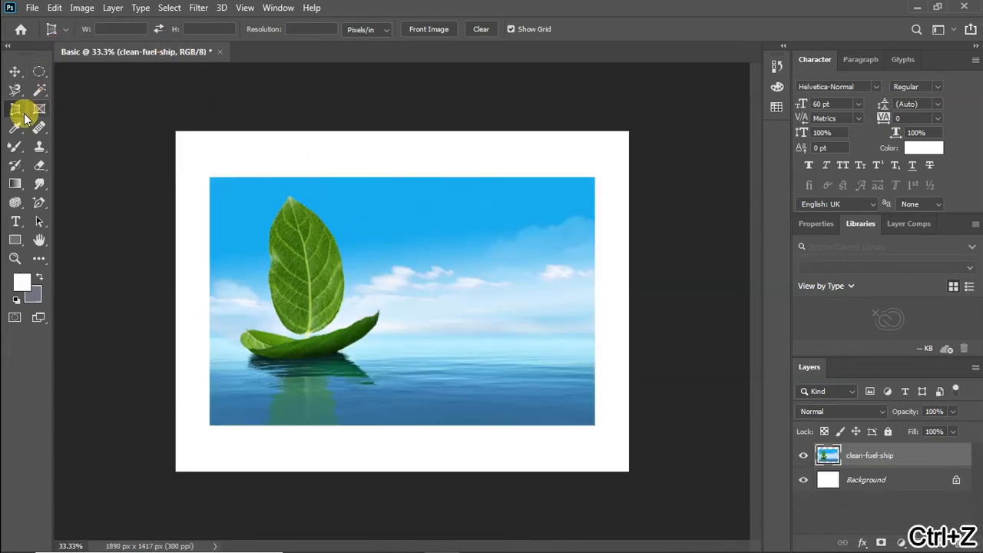
Switch to the Slice tool and look over the related crop and slice tools.
right_click(16, 114)
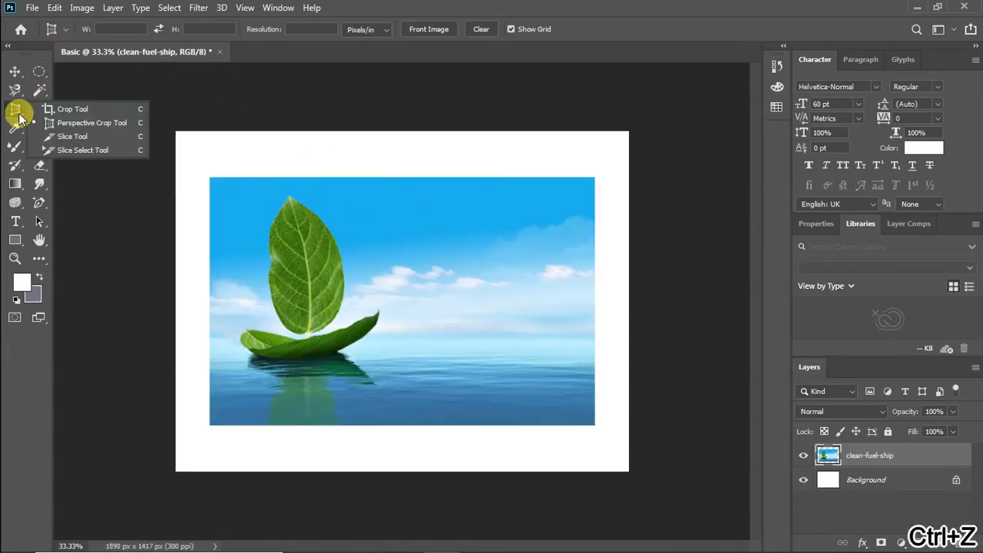
left_click(72, 134)
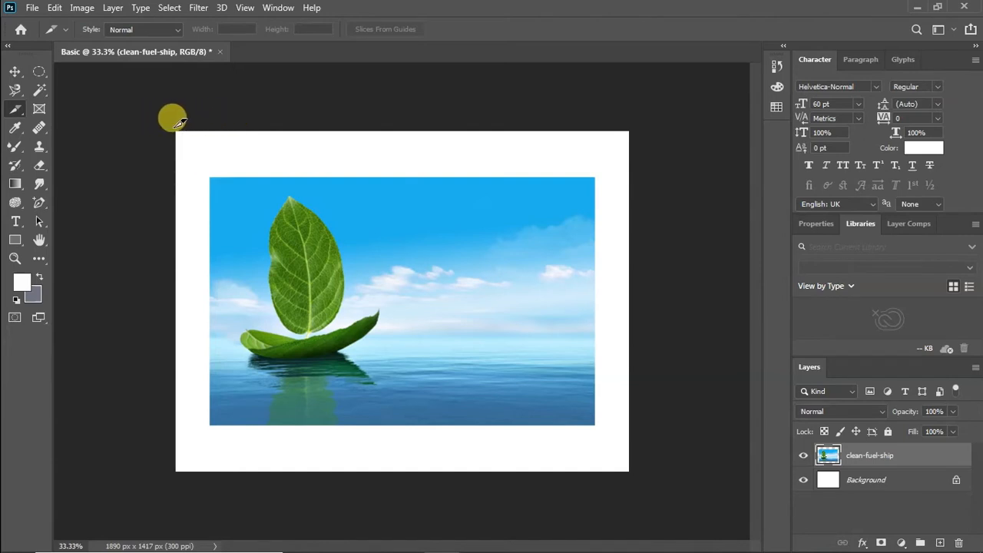
right_click(17, 111)
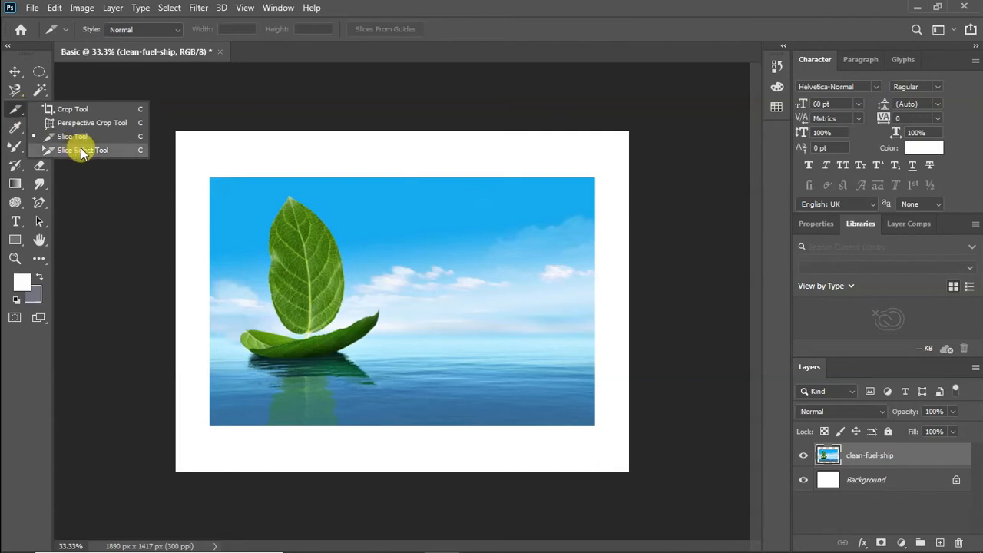
left_click(17, 115)
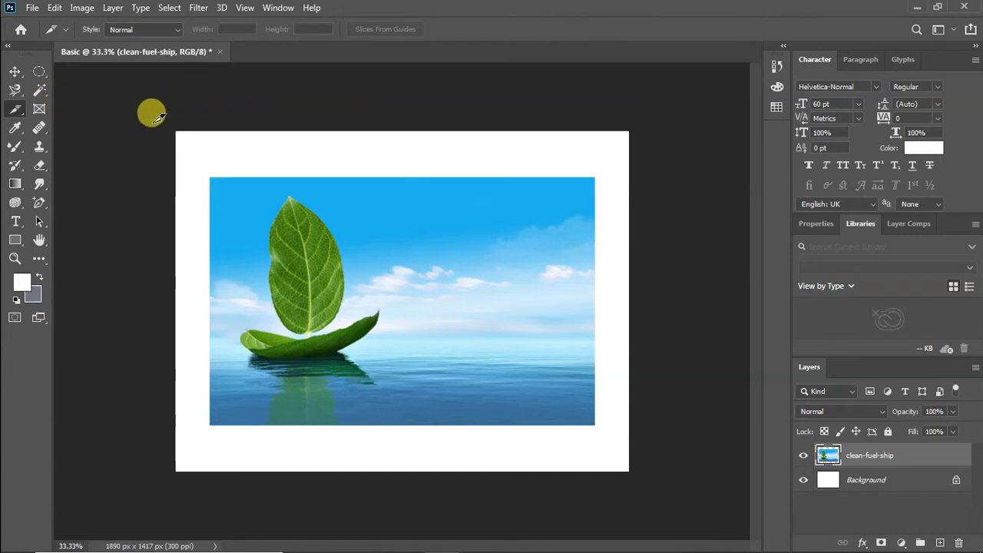
Draw a rectangular frame around the leaf boat with the Frame tool and try shifting the image inside it.
left_click(39, 110)
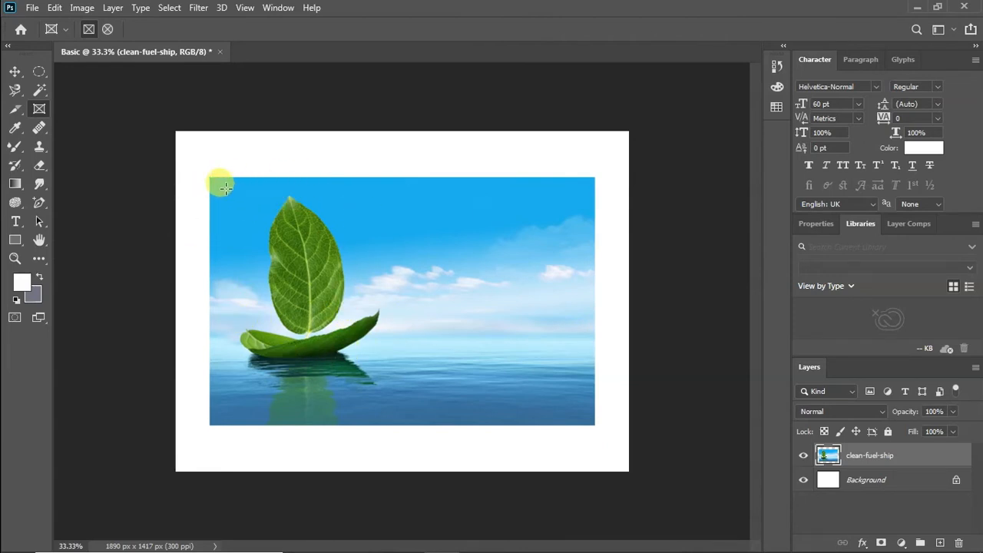
left_click_drag(225, 188, 403, 390)
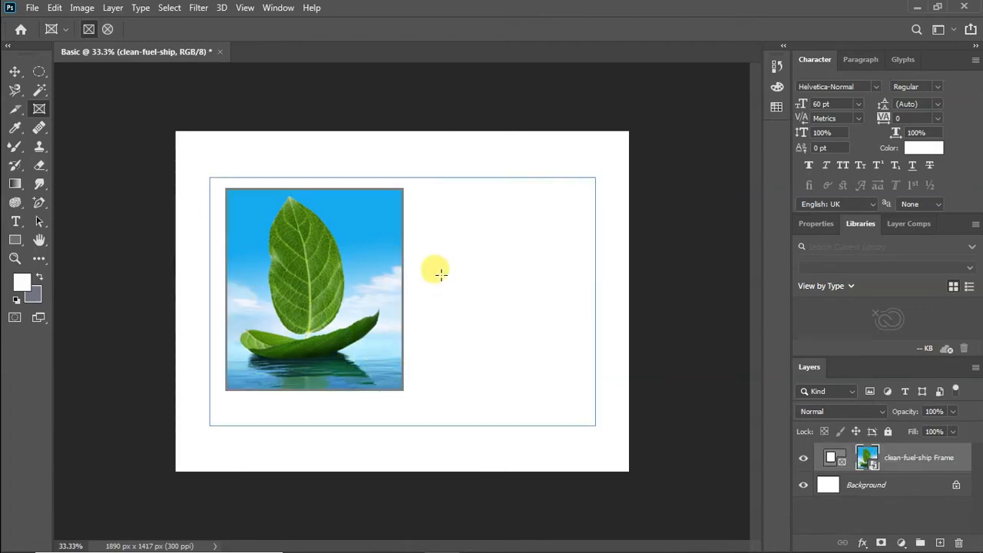
key("v")
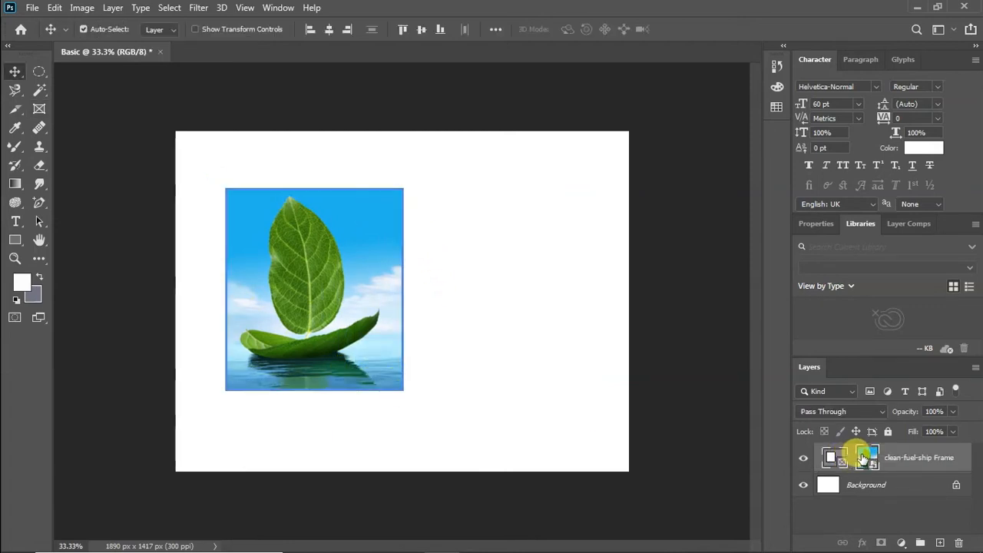
left_click(867, 458)
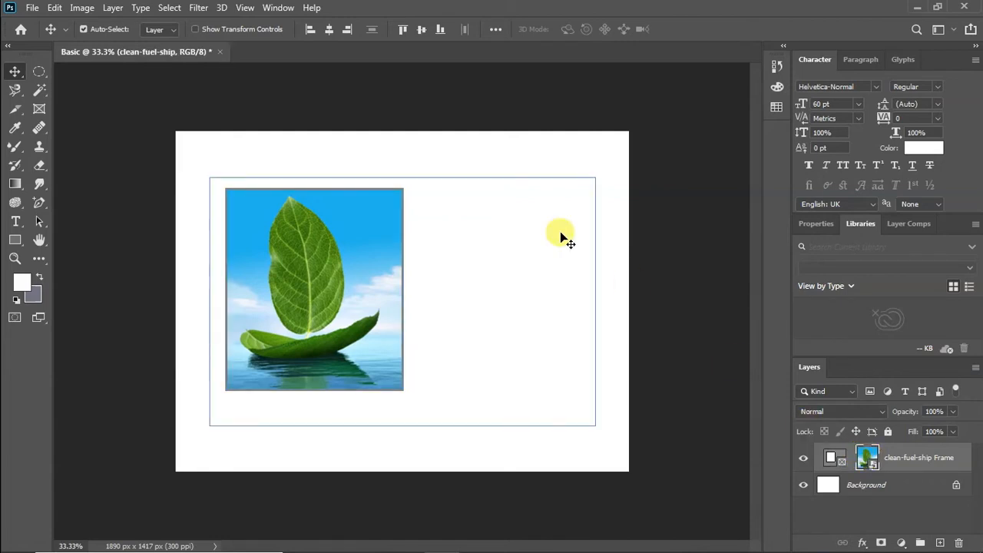
left_click_drag(549, 224, 513, 230)
Select the frame of the clean-fuel-ship Frame layer, reposition it and widen it toward the open sky.
left_click(830, 458)
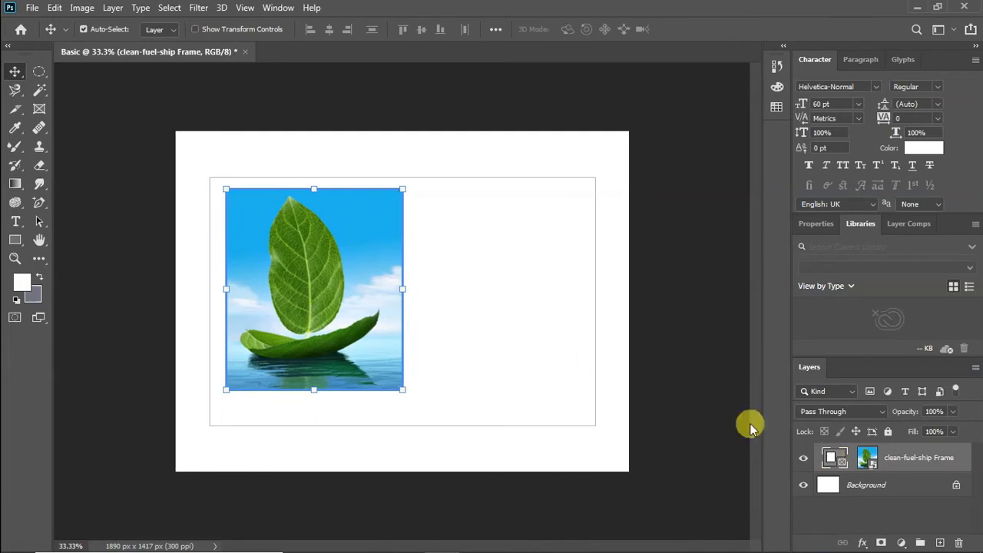
left_click_drag(389, 284, 374, 272)
left_click_drag(391, 193, 485, 187)
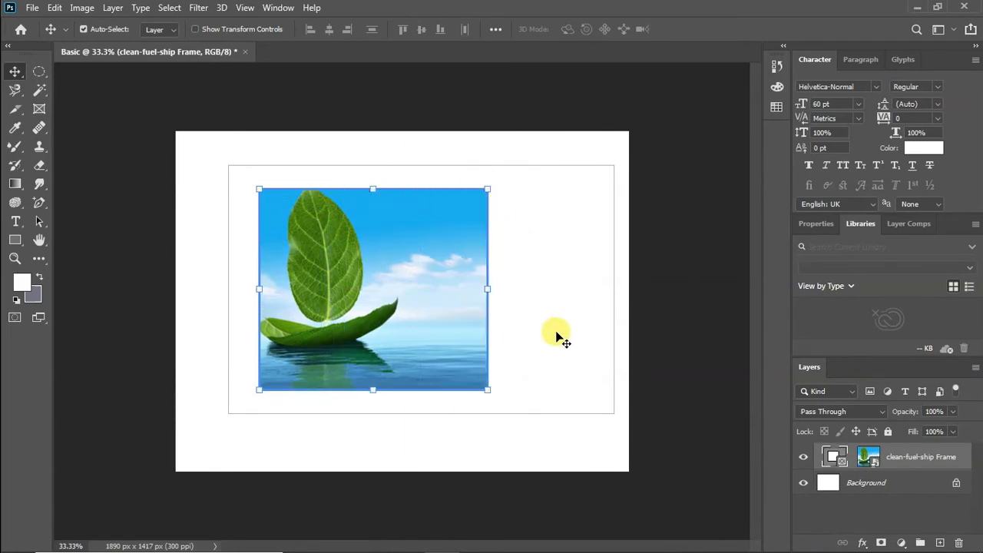
Undo the frame's resizing, moves and creation to restore the full clean-fuel-ship image.
key("ctrl+z")
key("ctrl+z")
key("ctrl+z")
key("ctrl+z")
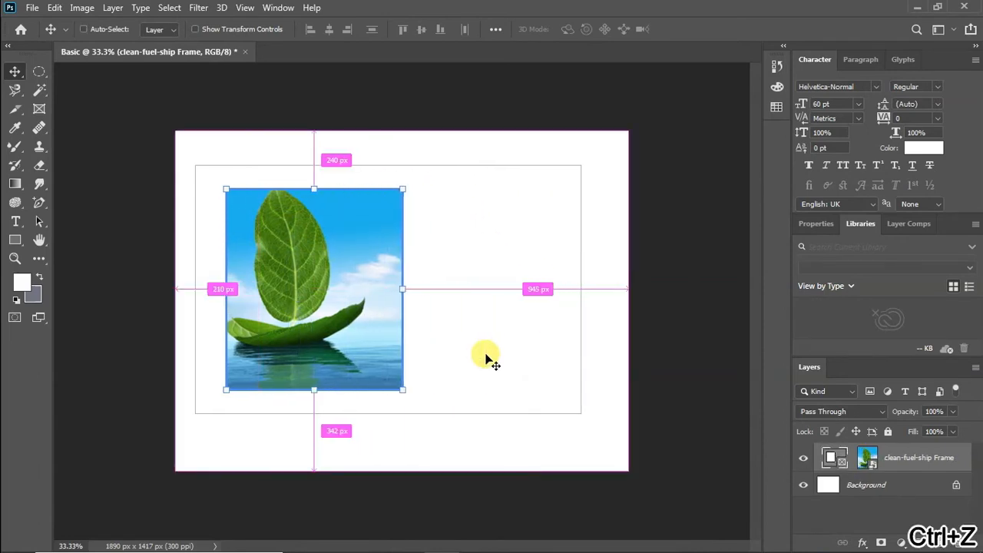
key("ctrl+z")
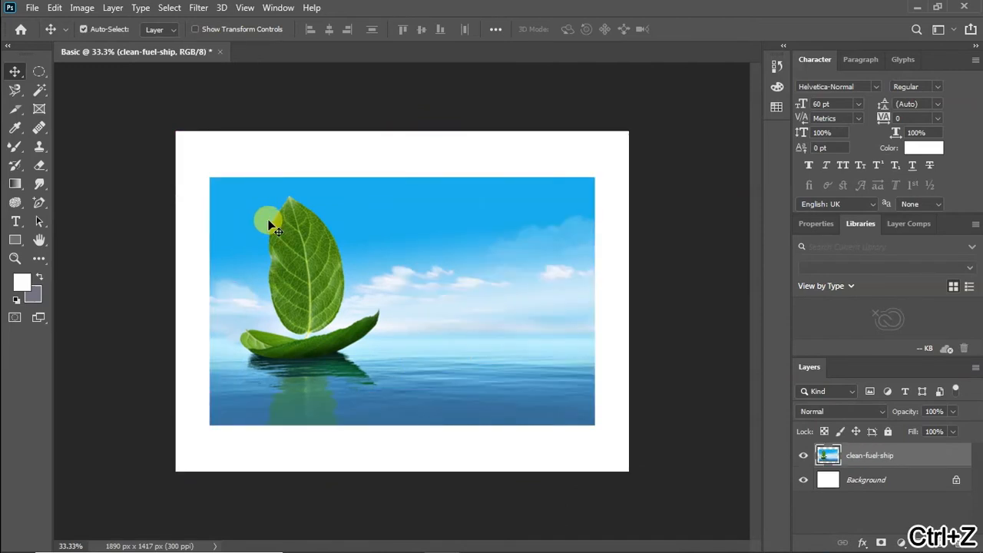
left_click(39, 108)
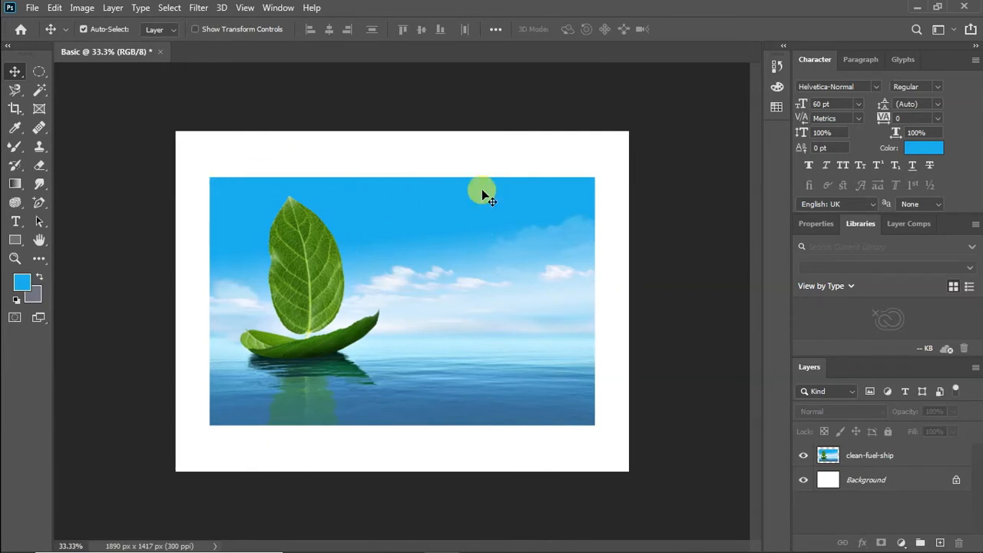
Sample the leaf green and the sky blue with the Eyedropper tool, leaving sky blue as the foreground color.
left_click(15, 127)
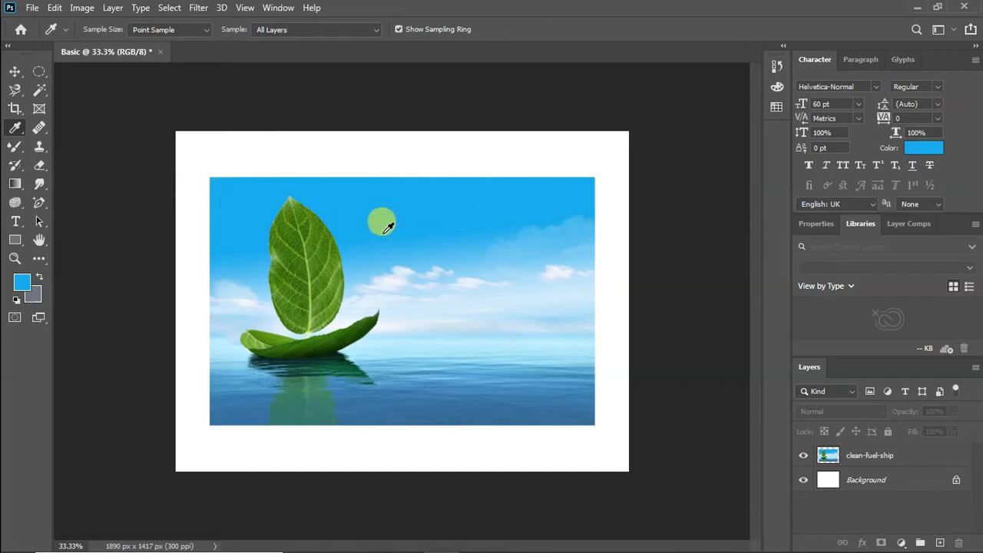
left_click_drag(388, 227, 365, 214)
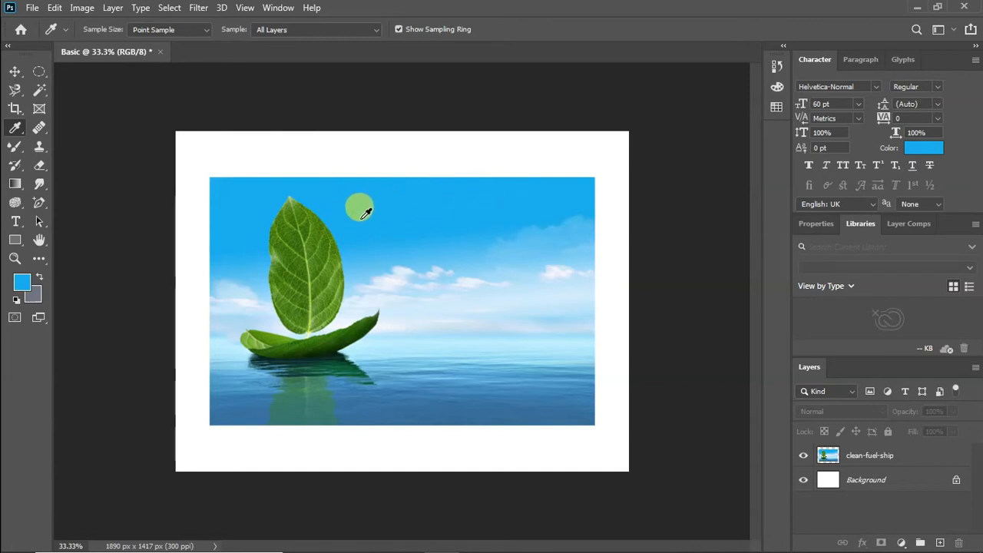
left_click(324, 222)
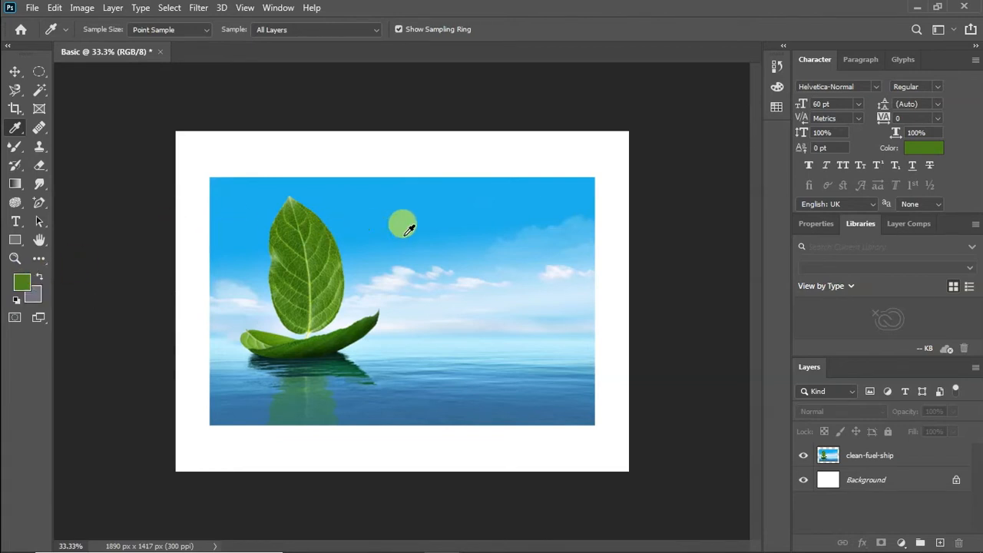
left_click(435, 210)
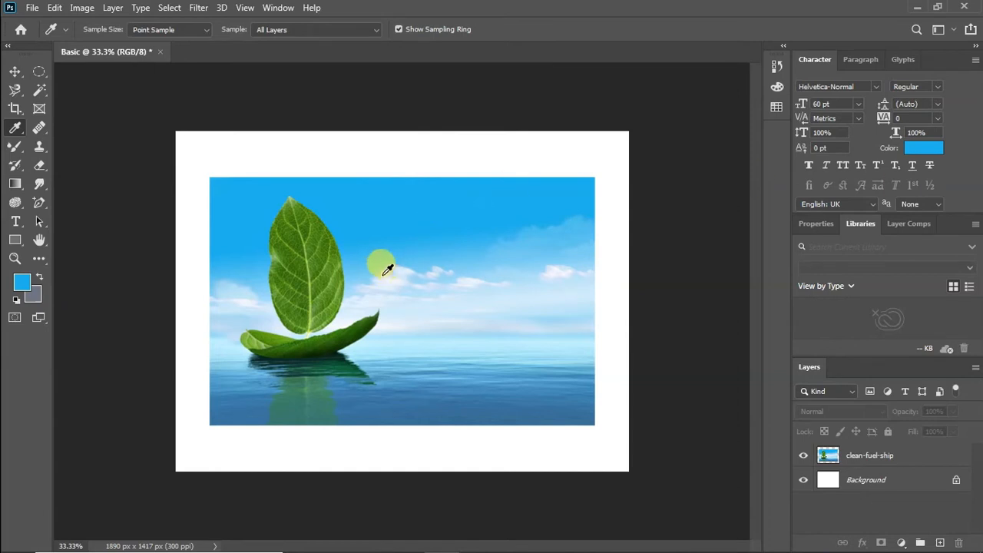
Place color sampler points on the upright leaf and on the blue sky with the Color Sampler tool.
left_click(18, 132)
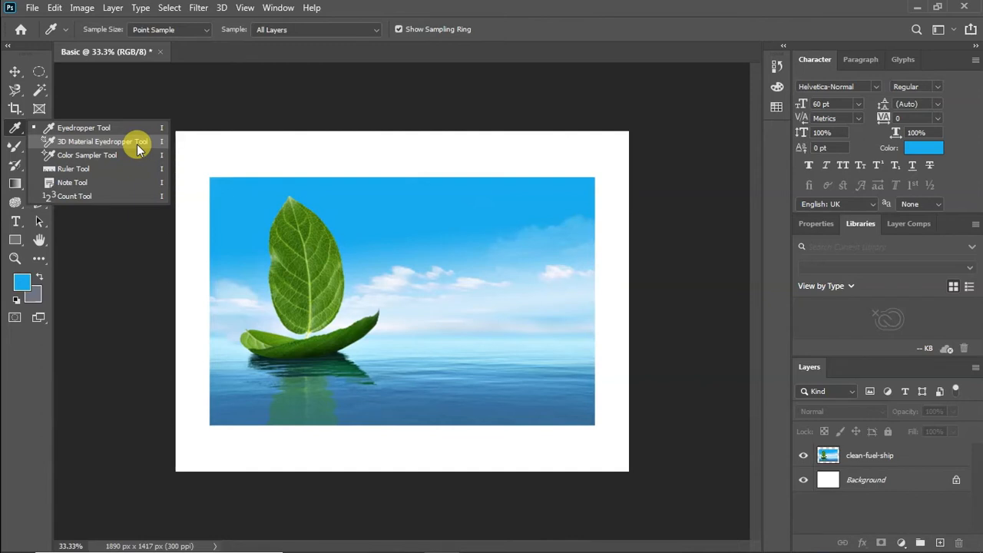
left_click(99, 162)
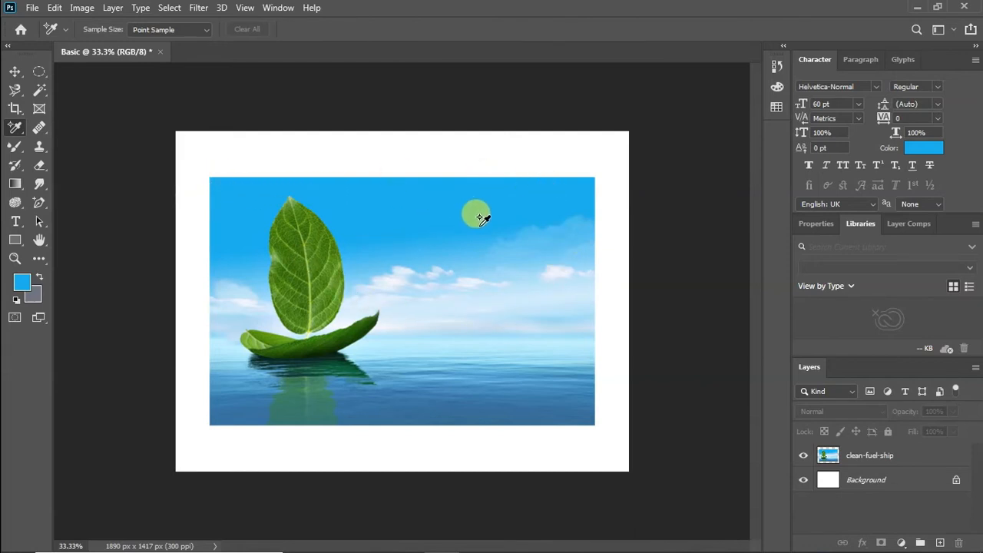
left_click(321, 224)
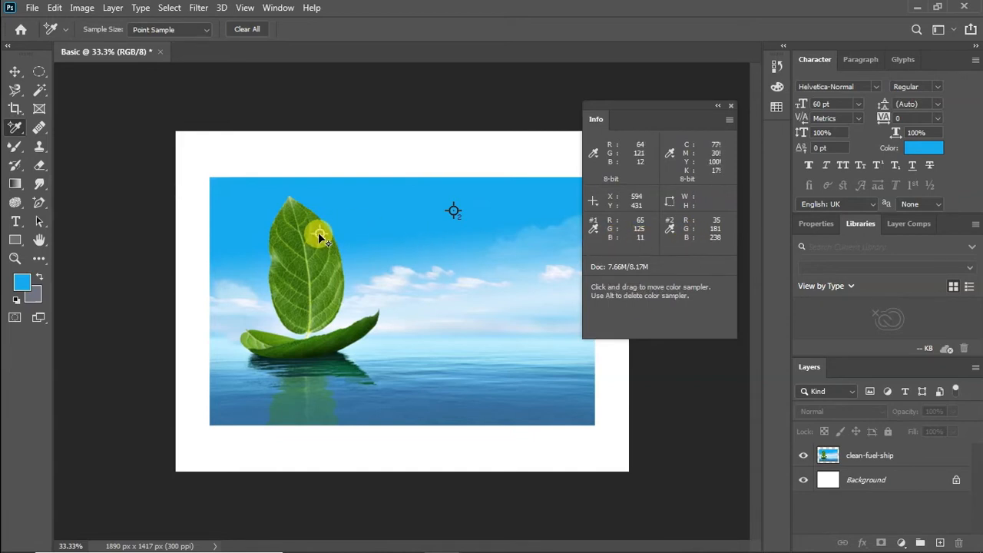
Delete the color sampler points on the leaf and the sky, and close the Info display.
right_click(318, 233)
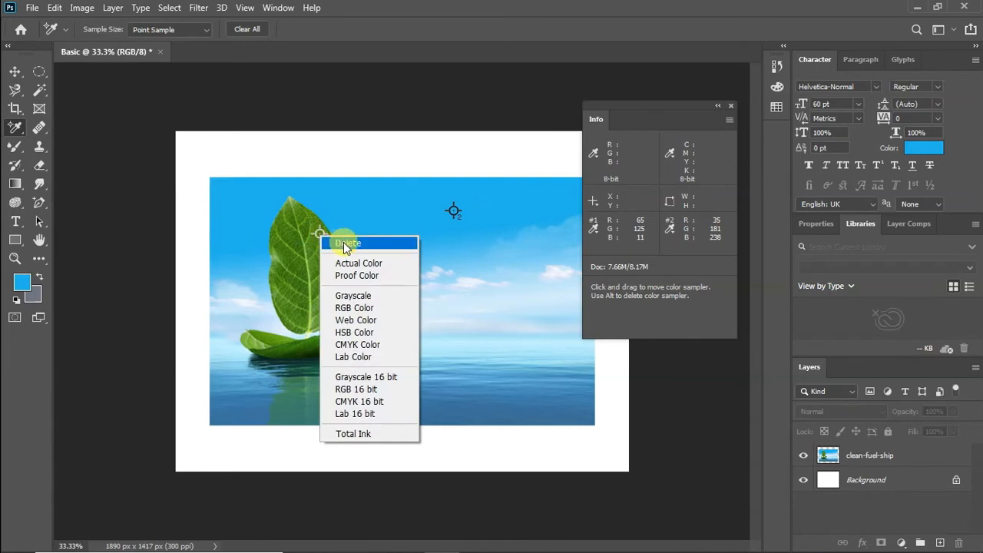
left_click(346, 243)
right_click(457, 211)
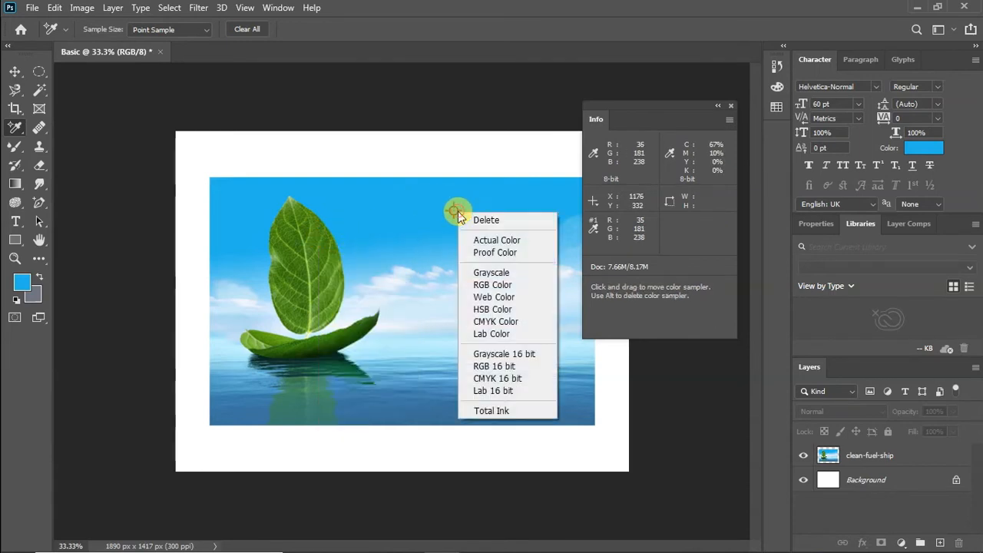
left_click(499, 220)
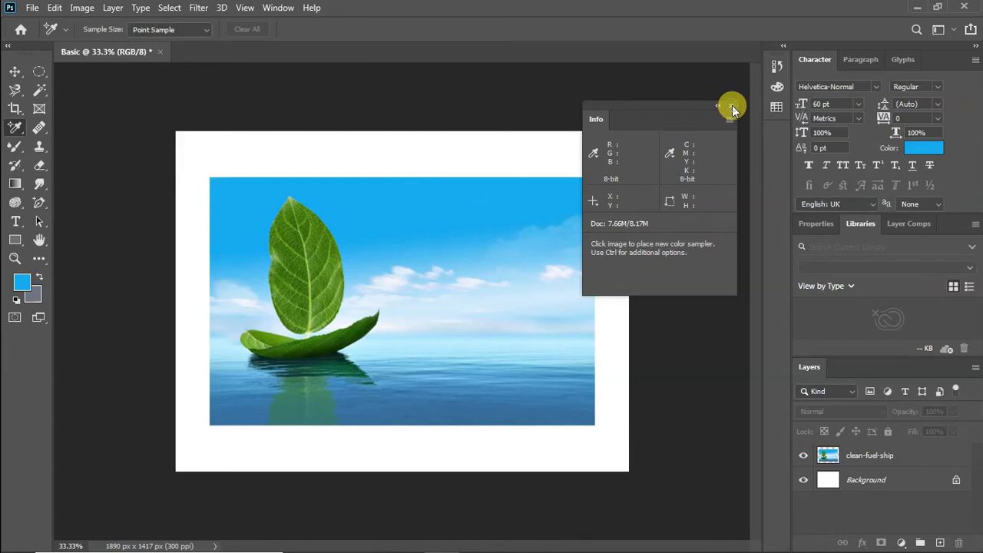
left_click(730, 108)
Measure a horizontal distance across the sky above the leaf with the Ruler tool, and clear the measurement.
left_click(17, 132)
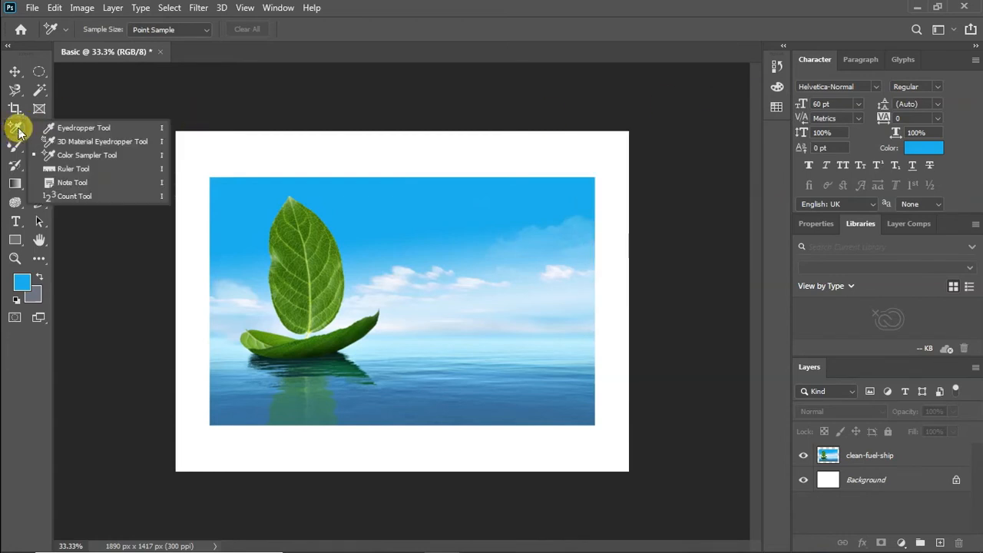
left_click(73, 169)
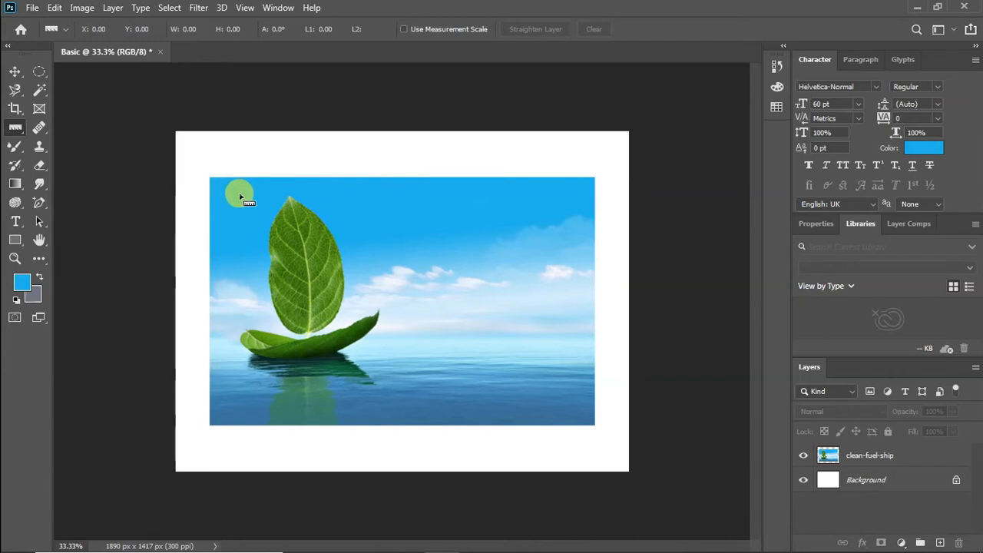
left_click_drag(239, 194, 546, 194)
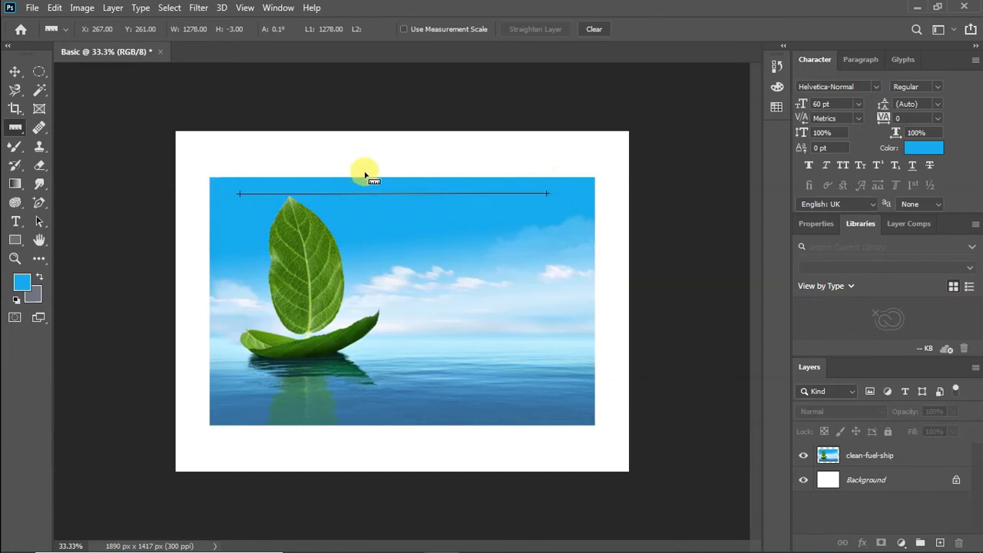
left_click(596, 30)
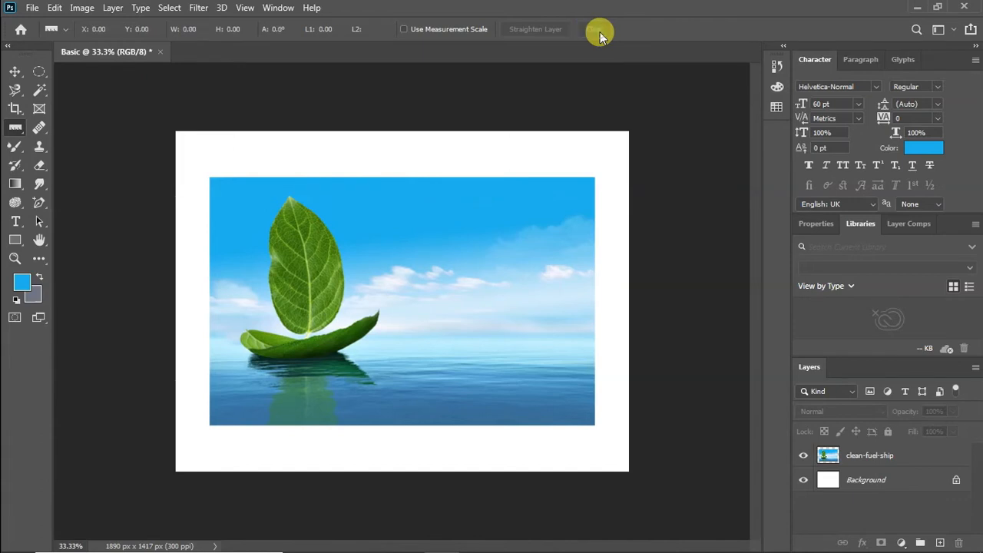
Place a note in the sky beside the upright leaf with the Note tool and enter the text "hghghgh".
right_click(15, 129)
left_click(94, 183)
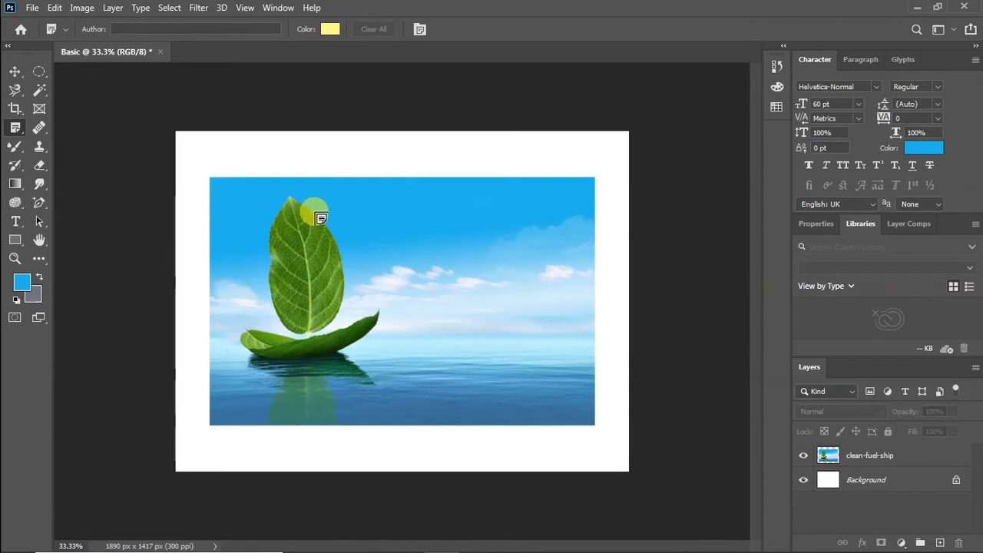
left_click(347, 196)
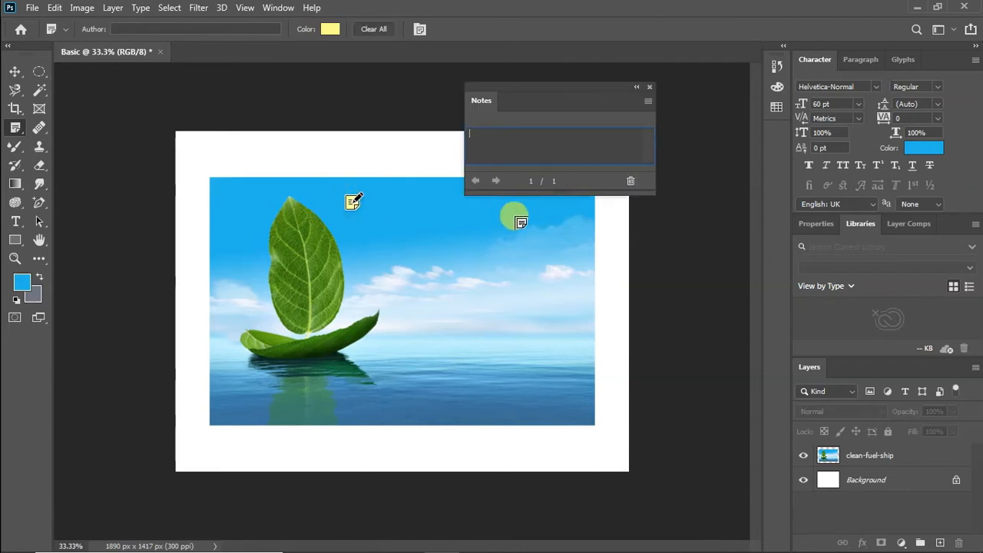
left_click(514, 132)
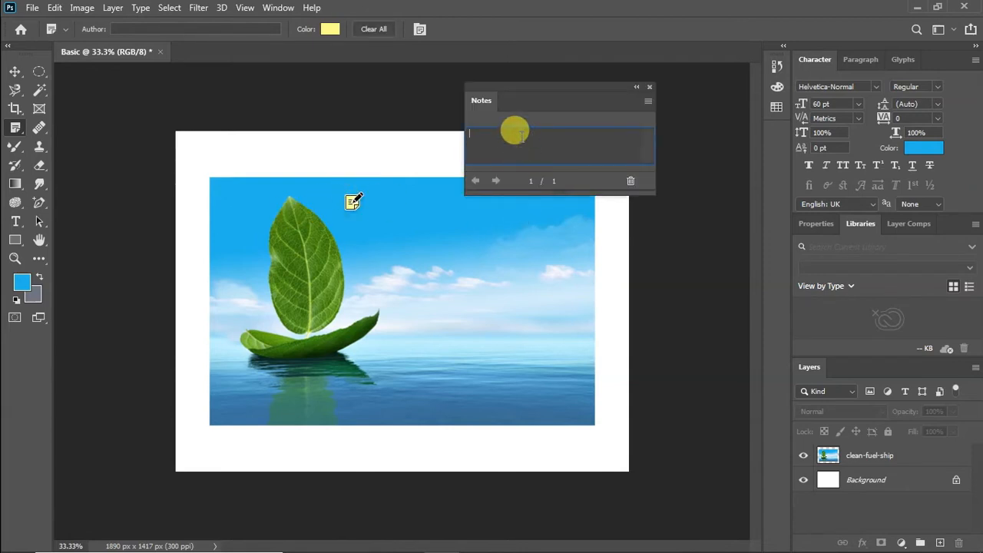
type("hghghgh")
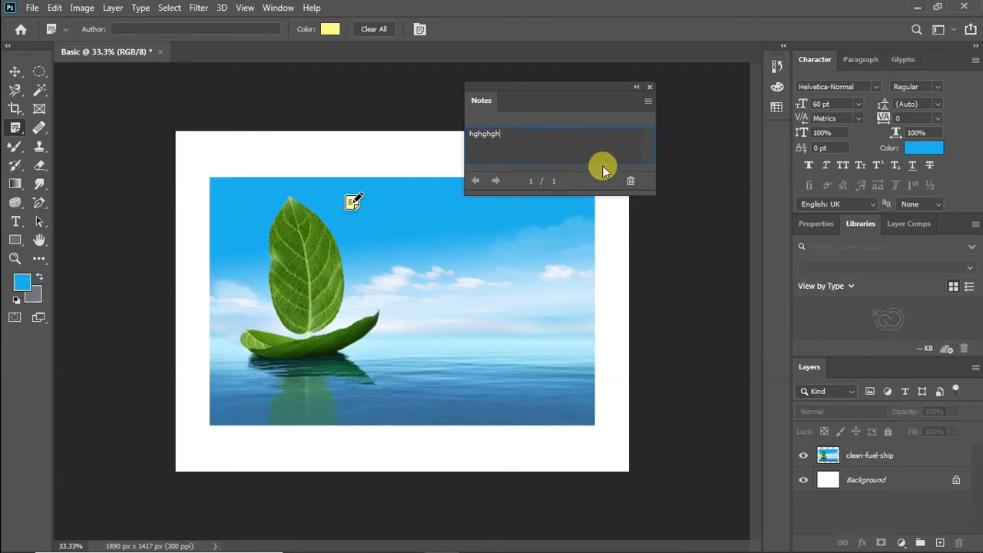
Delete the note in the sky and close the Notes display.
left_click(630, 182)
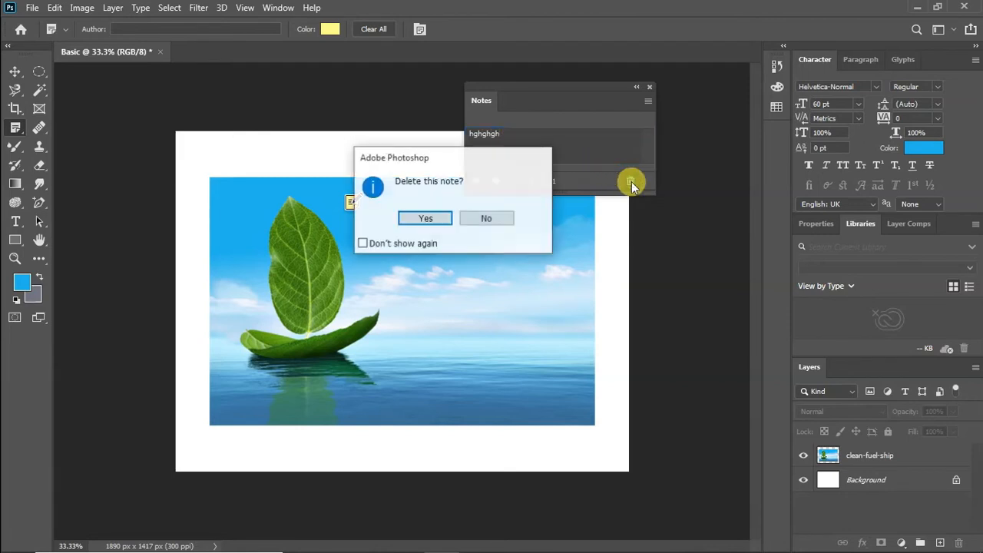
left_click(426, 219)
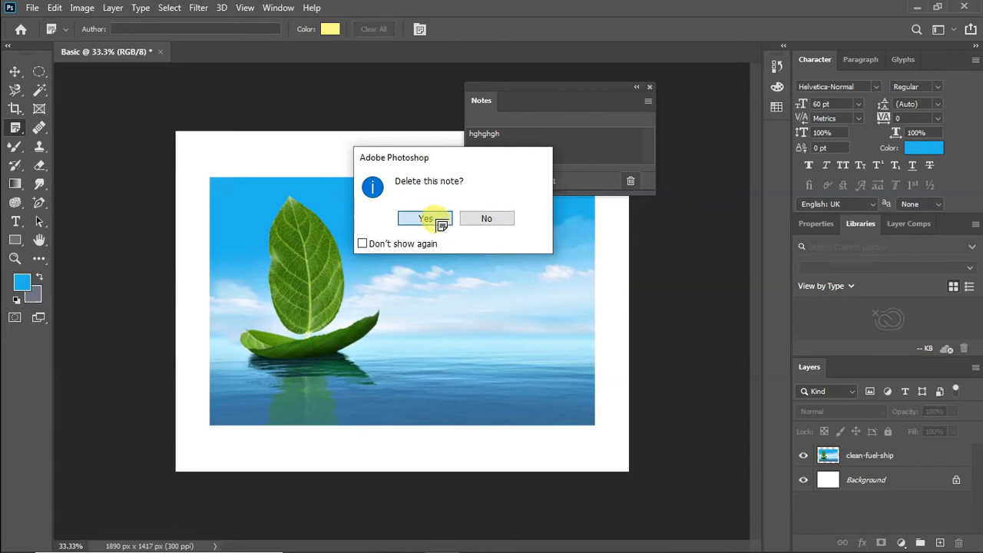
left_click(649, 87)
Place four count markers across the sky and clouds with the Count tool, and clear them all.
right_click(15, 128)
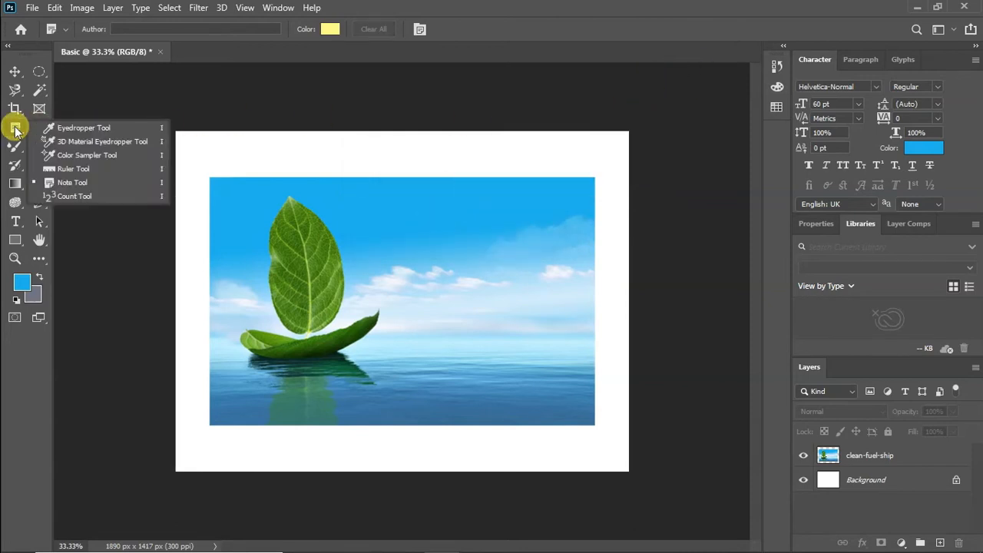
left_click(75, 196)
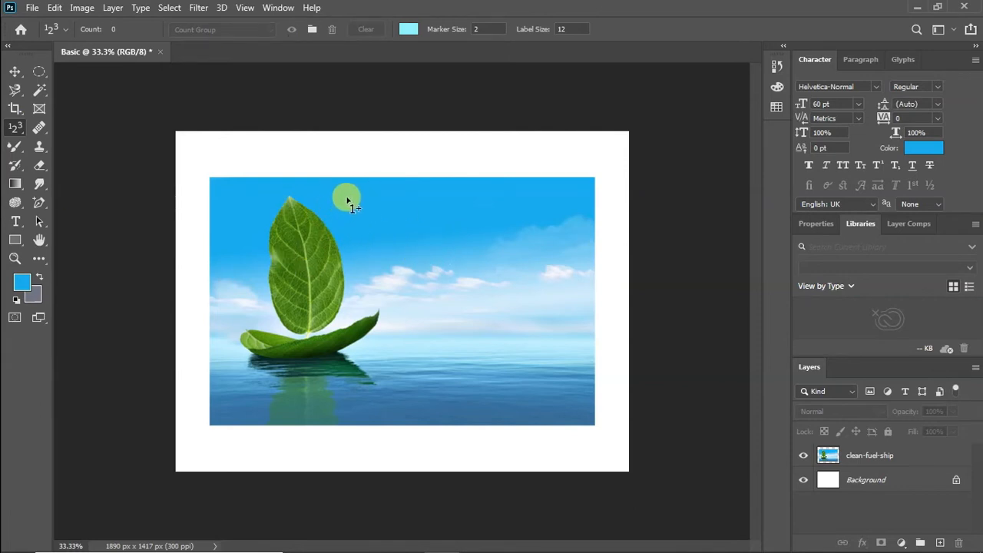
left_click(347, 197)
left_click(413, 257)
left_click(461, 322)
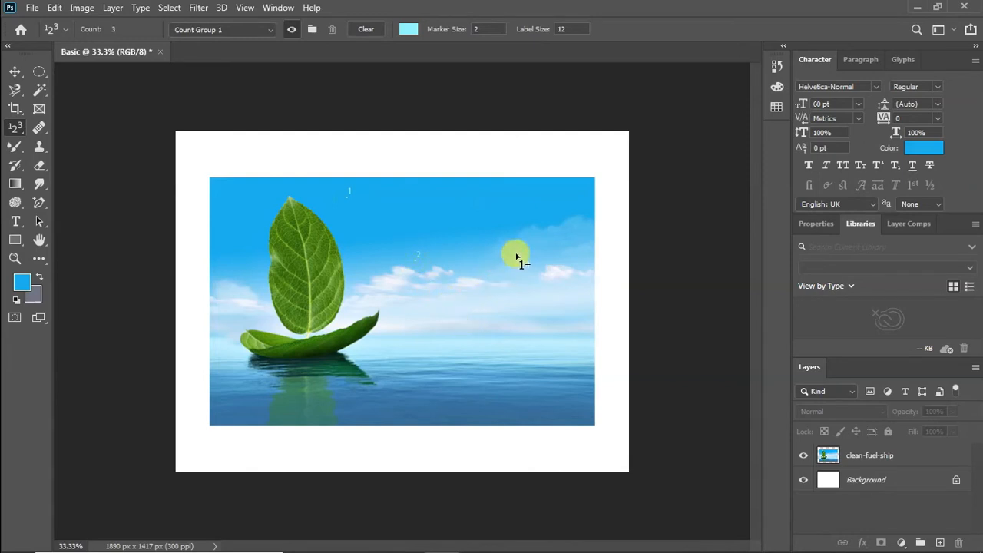
left_click(518, 248)
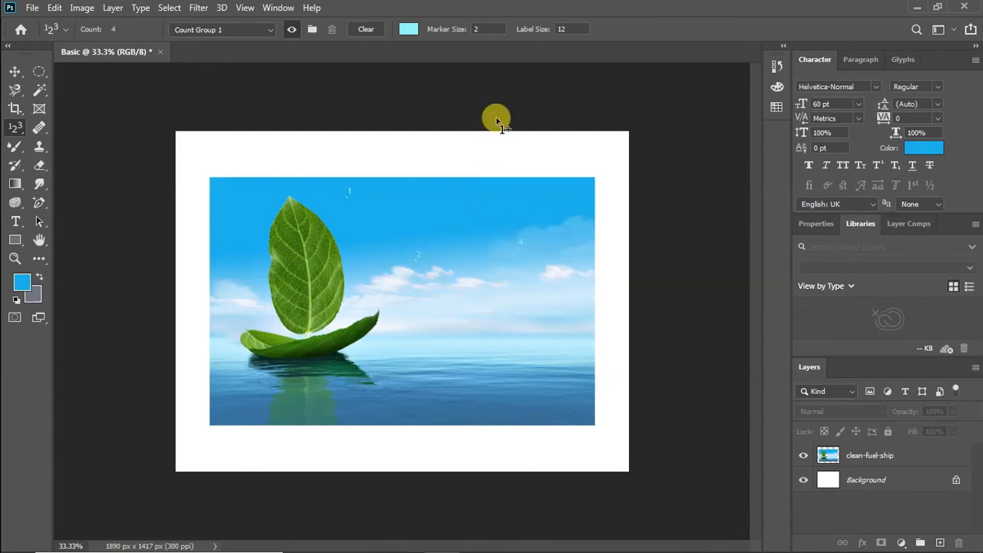
left_click(367, 29)
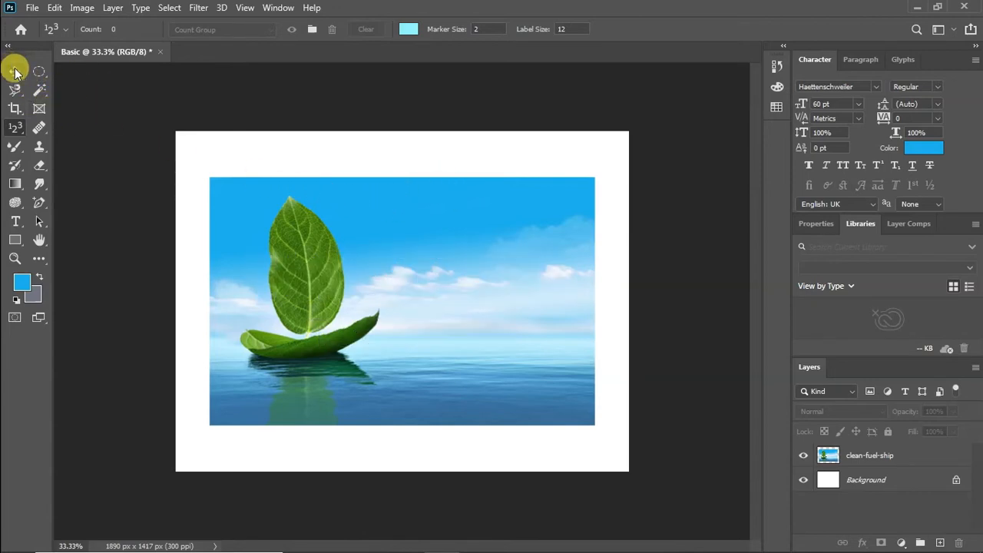
Activate the Spot Healing Brush tool and make the clean-fuel-ship layer the active layer.
left_click(40, 132)
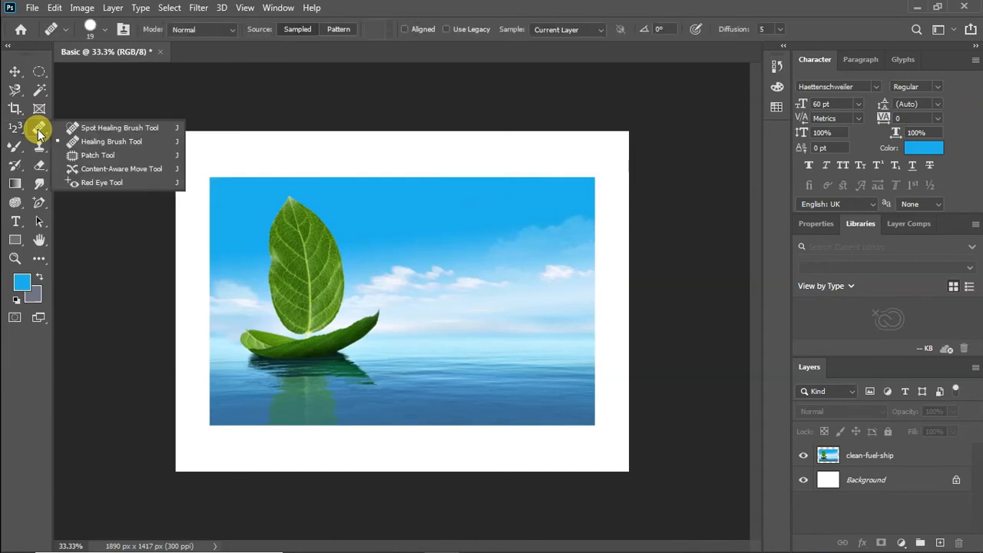
left_click(102, 127)
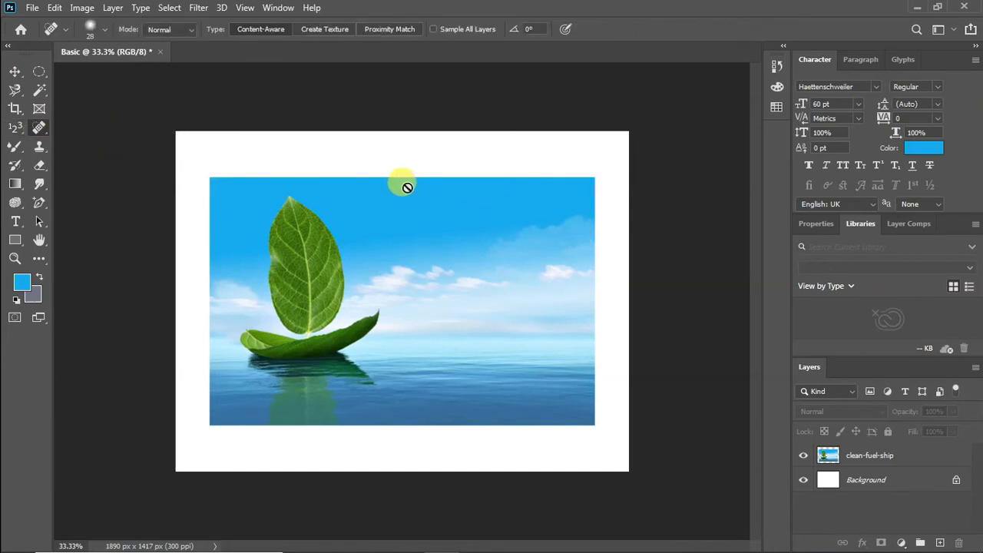
key("ctrl+plus")
key("ctrl+plus")
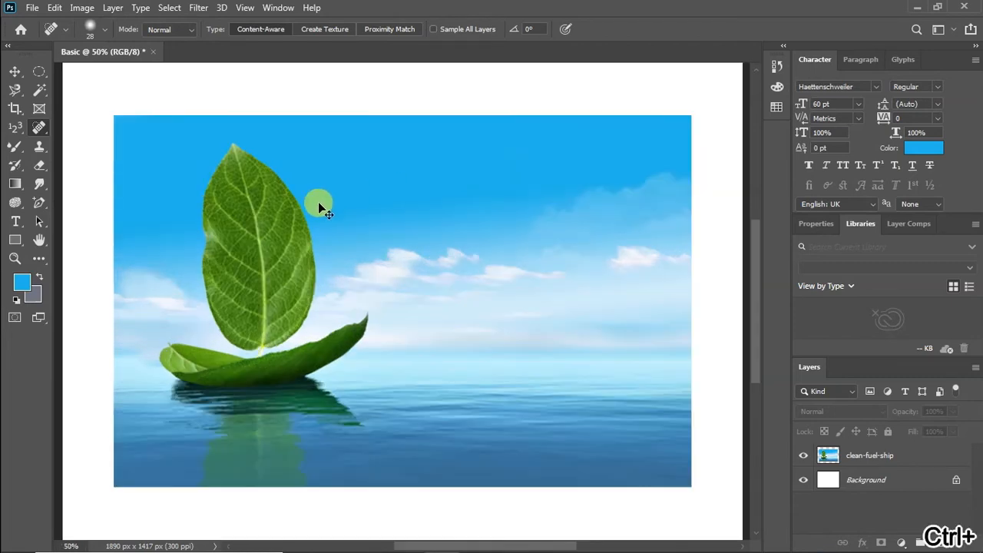
left_click_drag(518, 547, 496, 542)
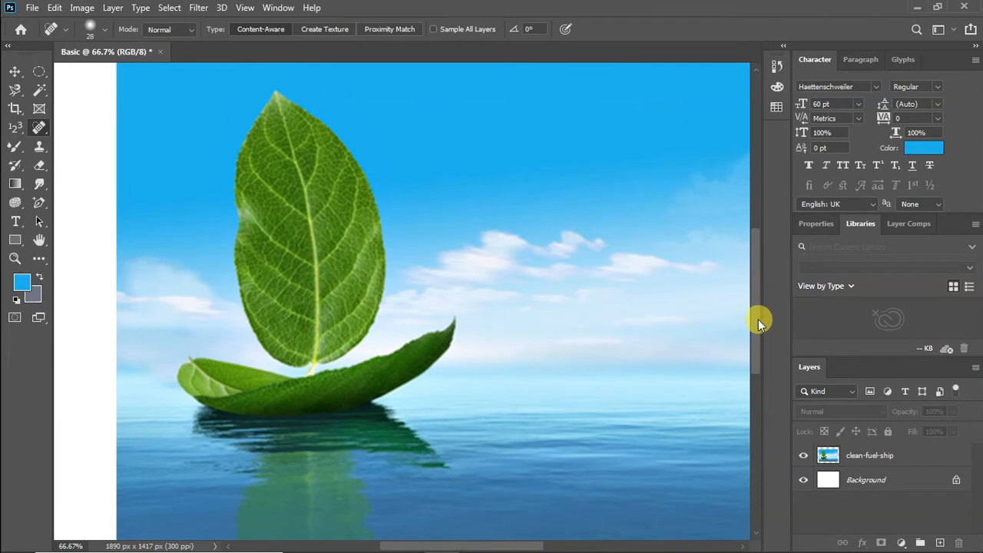
left_click_drag(757, 319, 757, 296)
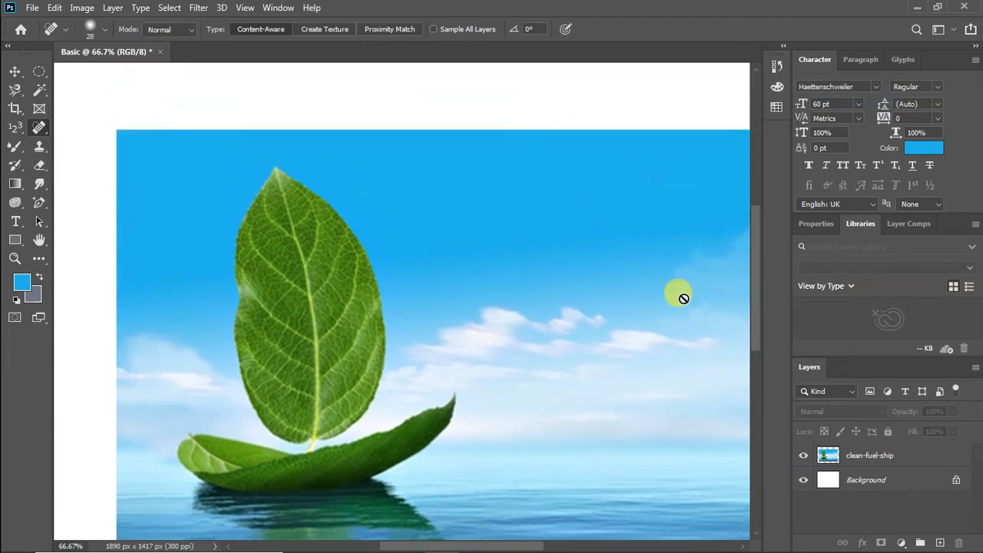
left_click(843, 451)
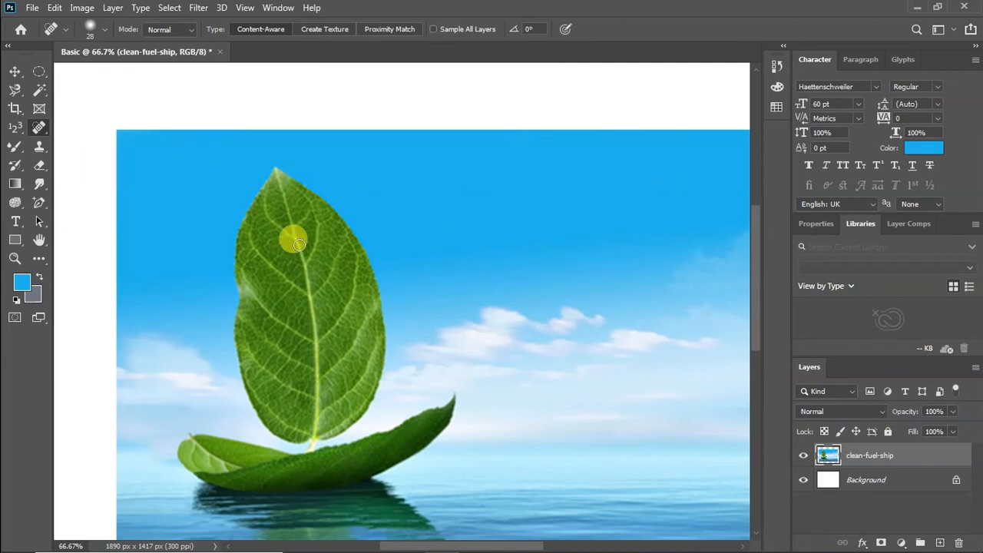
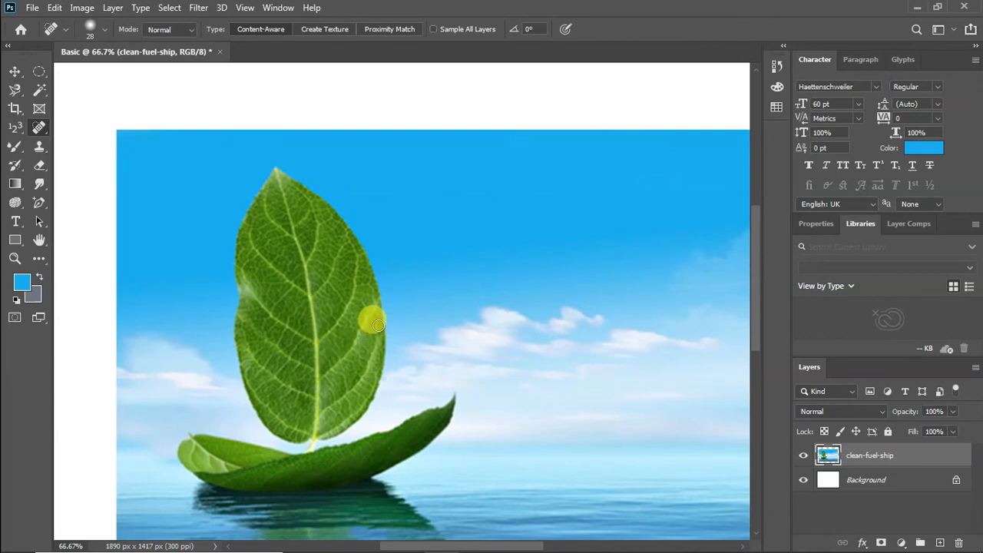
Try healing the pale patch at the upright leaf's notched edge with the Spot Healing Brush, and undo the healing strokes.
left_click(250, 291)
key("ctrl+plus")
key("ctrl+plus")
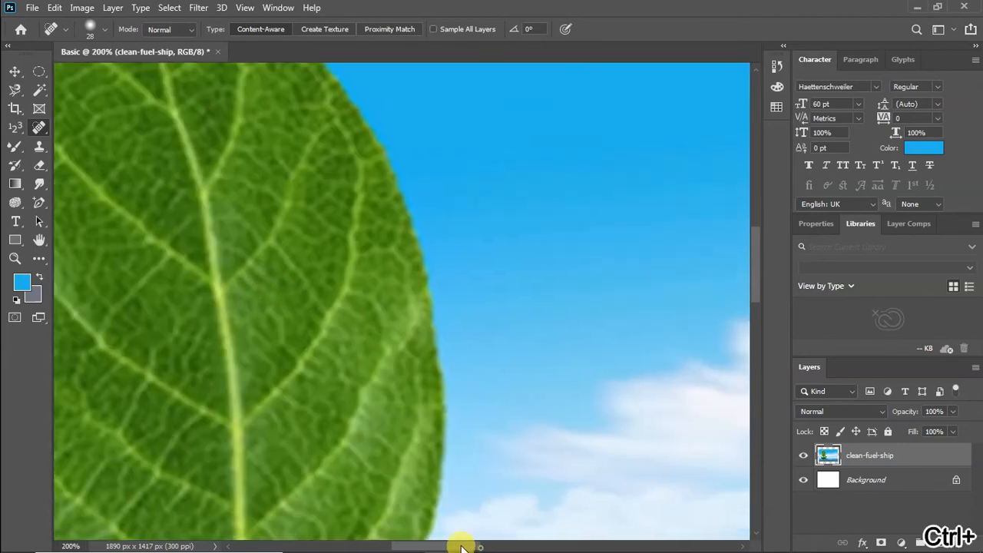
left_click_drag(461, 547, 426, 468)
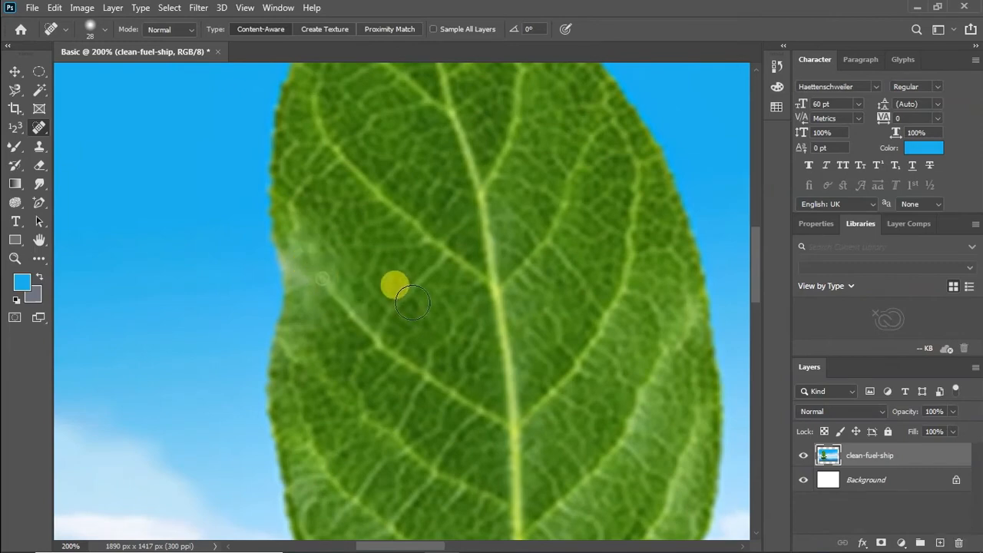
left_click(321, 292)
left_click(299, 247)
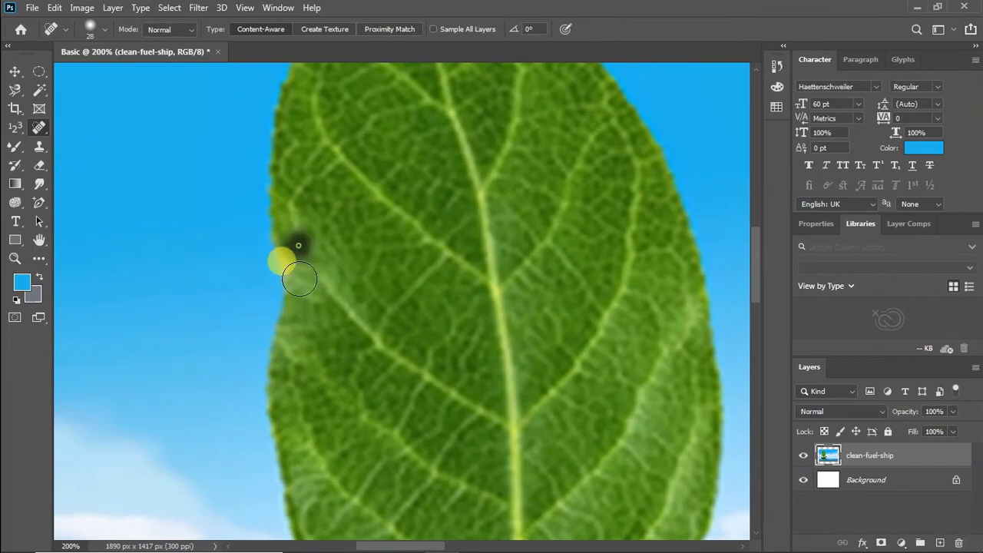
left_click(301, 300)
left_click(390, 307)
left_click(322, 276)
left_click(314, 257)
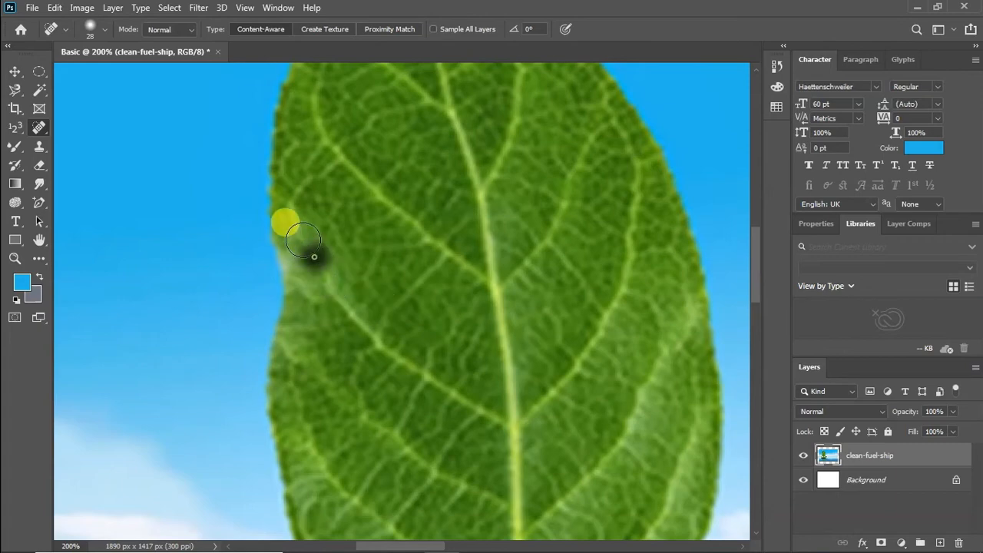
left_click(304, 238)
left_click(307, 295)
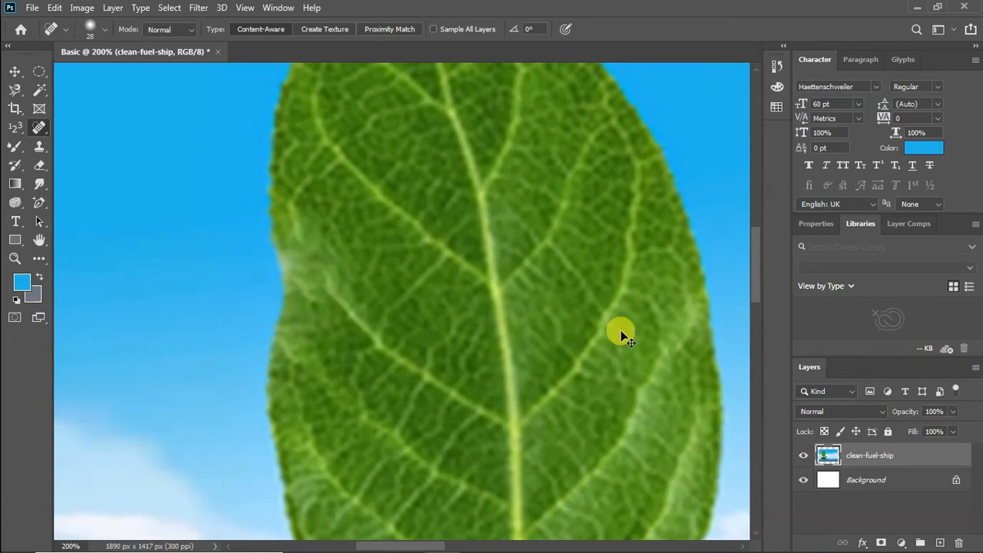
key("ctrl+z")
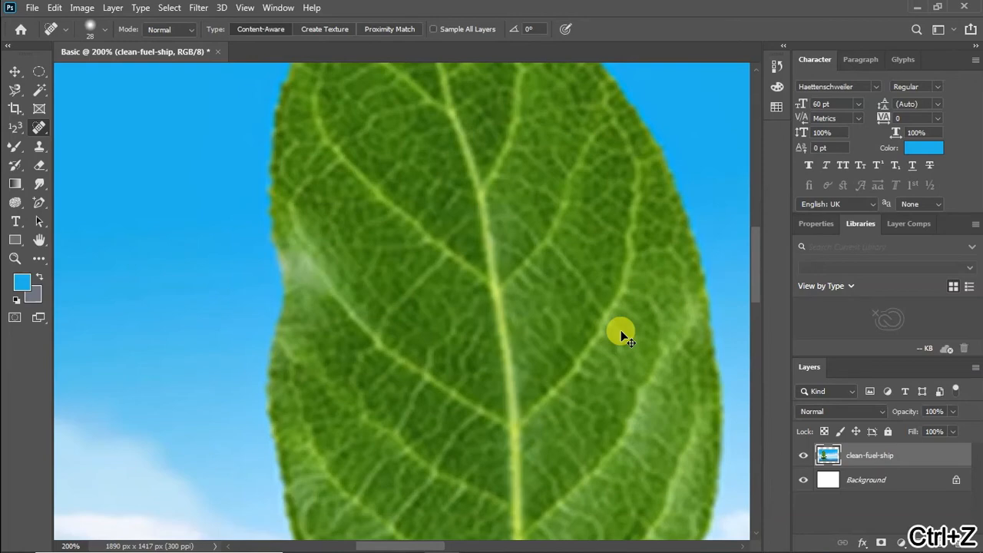
key("ctrl+minus")
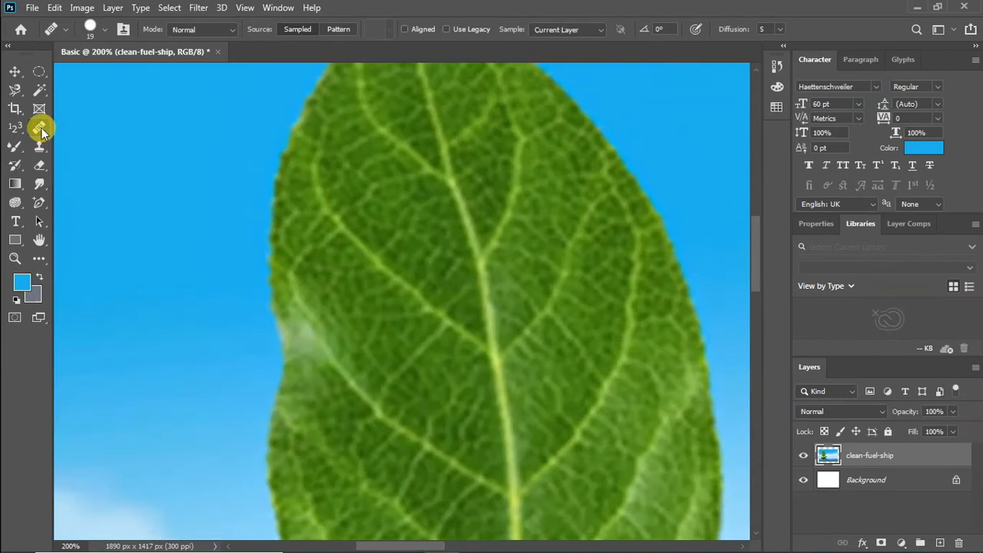
Switch to the Healing Brush tool and sample a clean green area inside the upright leaf as the source.
left_click(42, 128)
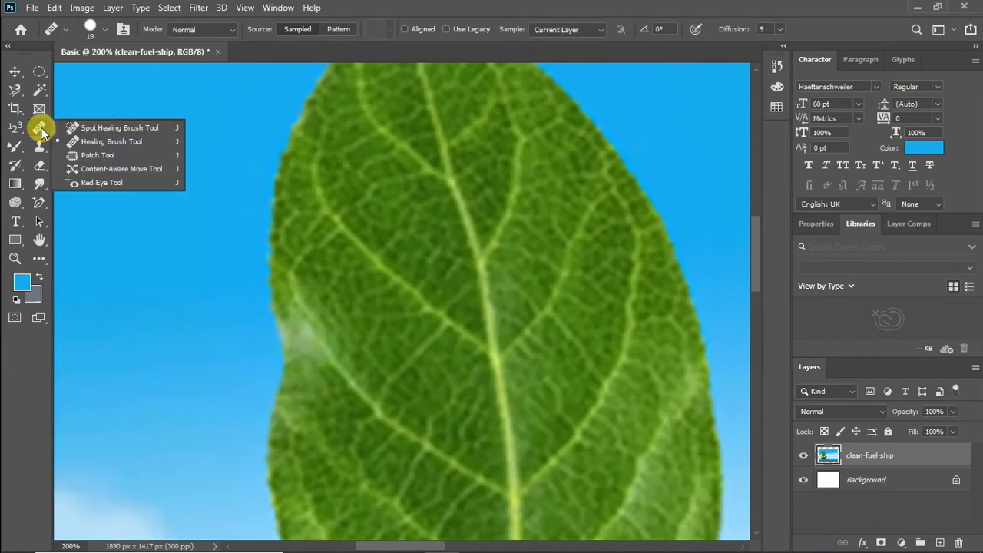
left_click(98, 143)
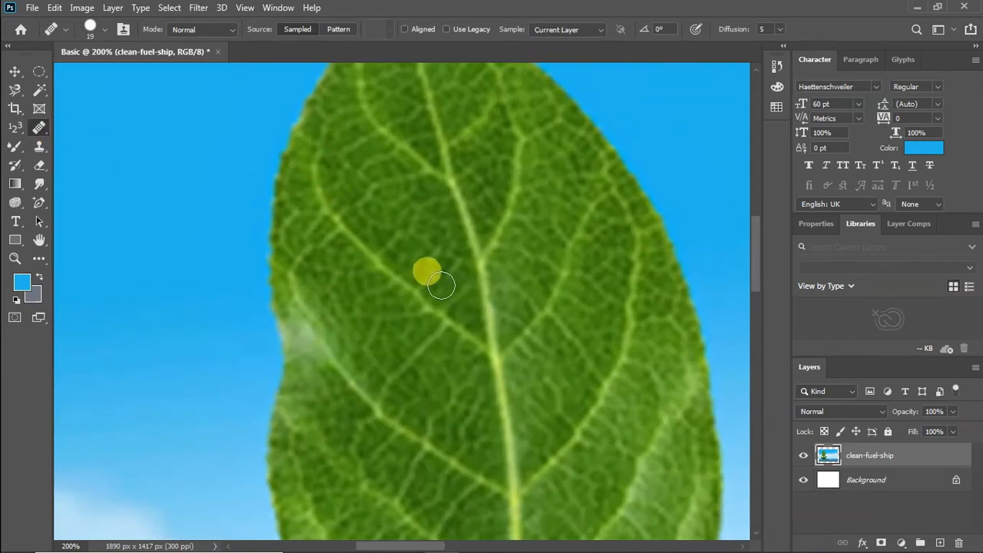
scroll(438, 276, "up", 2)
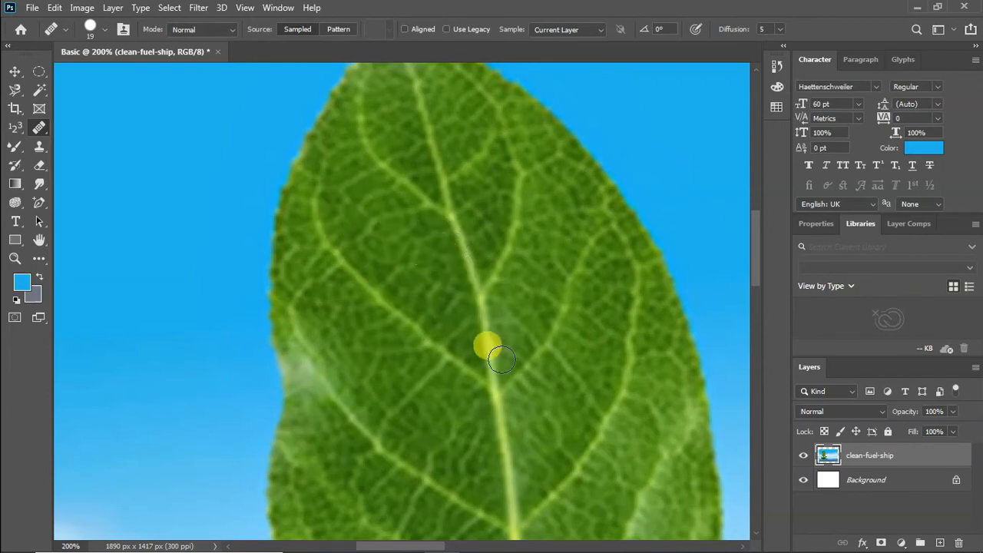
scroll(311, 322, "down", 1)
scroll(311, 323, "down", 1)
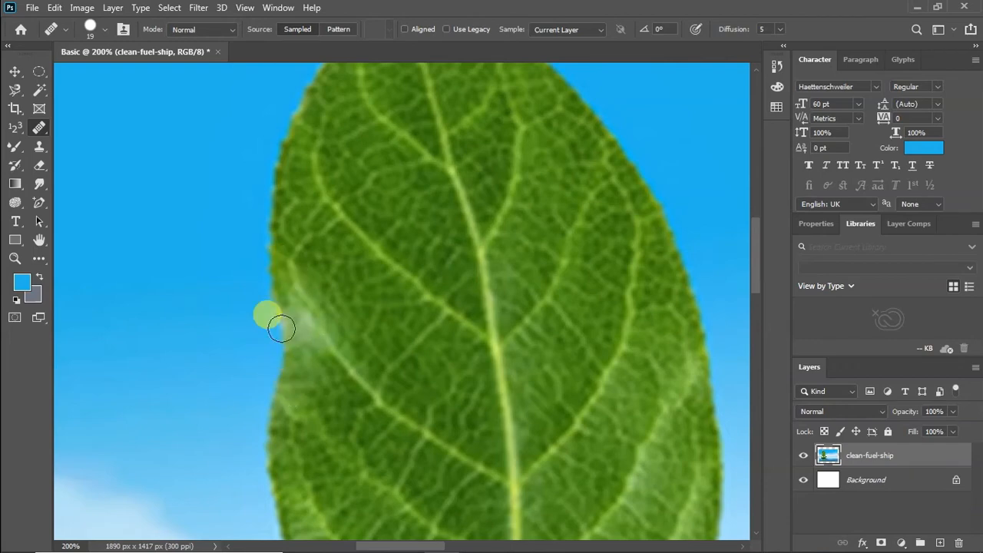
left_click(405, 304, "alt")
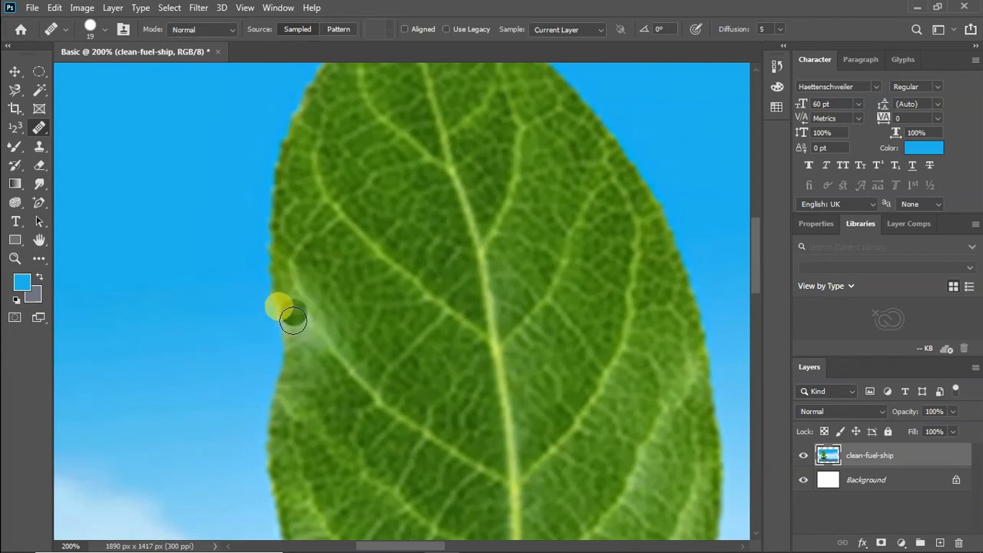
Paint the sampled leaf texture over the pale patch at the upright leaf's notched edge with the Healing Brush.
mouse_move(288, 303)
left_mouse_down()
mouse_move(288, 357)
mouse_move(286, 313)
mouse_move(292, 349)
mouse_move(291, 313)
mouse_move(307, 337)
mouse_move(299, 307)
mouse_move(319, 341)
mouse_move(293, 306)
mouse_move(299, 349)
mouse_move(289, 306)
mouse_move(303, 344)
mouse_move(295, 308)
mouse_move(352, 377)
mouse_move(310, 305)
left_mouse_up()
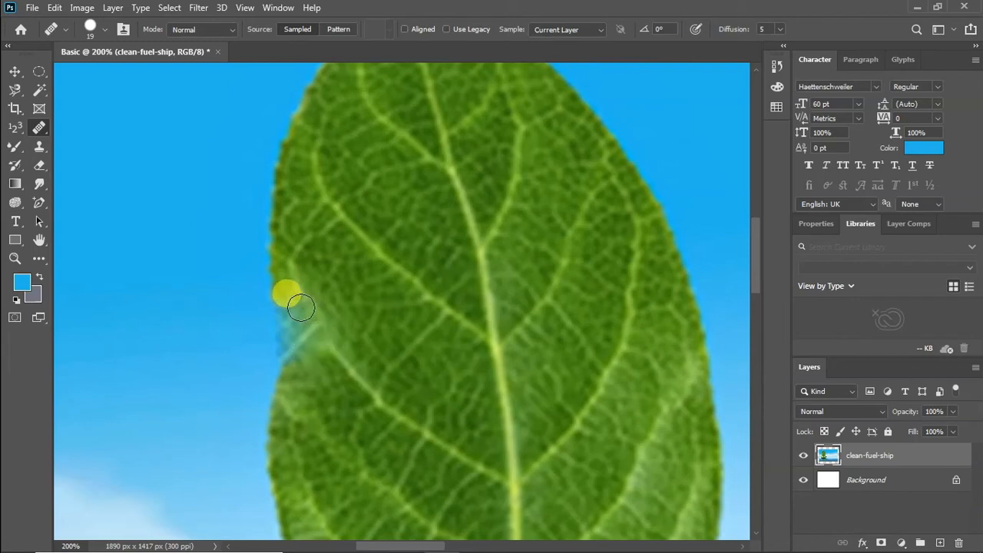
left_click_drag(312, 348, 315, 357)
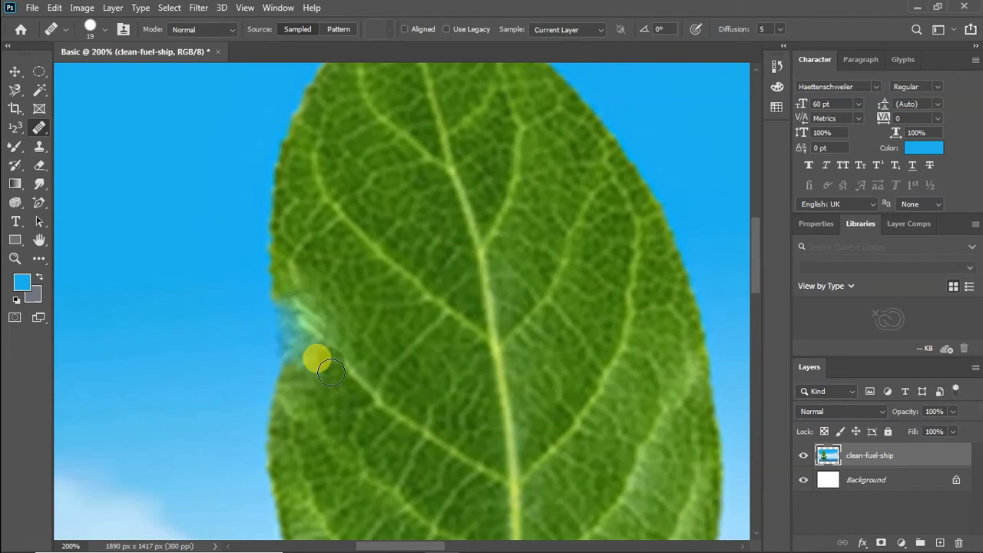
mouse_move(304, 321)
left_mouse_down()
mouse_move(328, 355)
mouse_move(353, 364)
mouse_move(325, 358)
left_mouse_up()
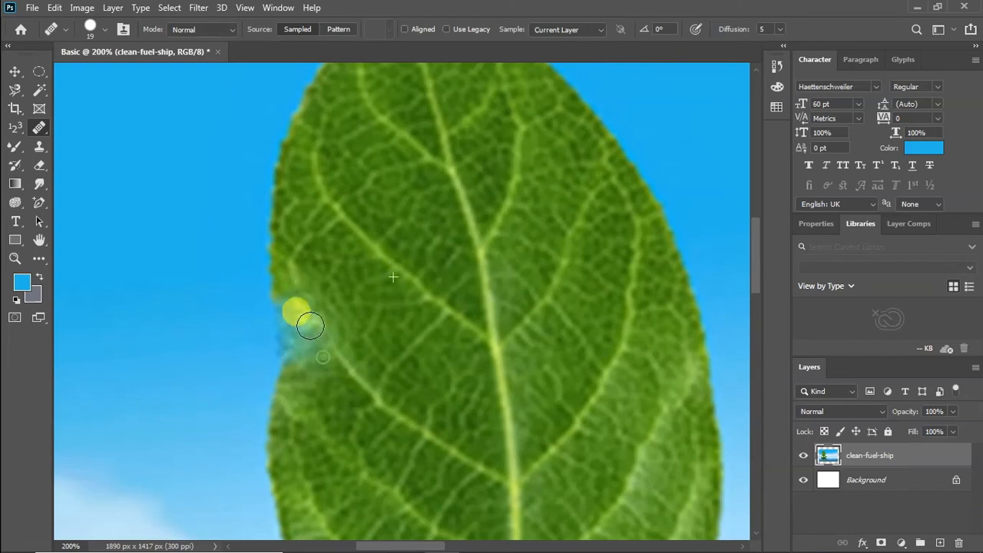
left_click_drag(304, 314, 307, 314)
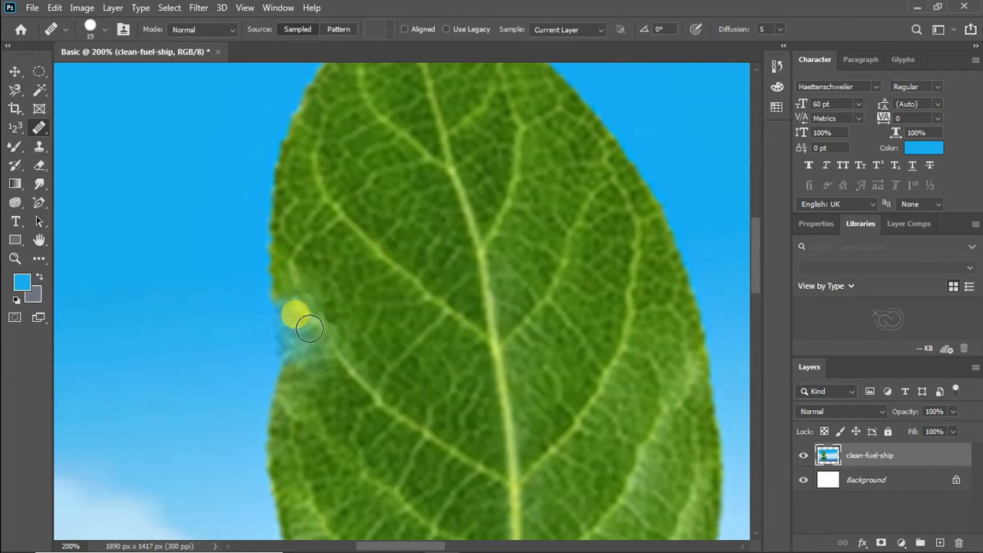
left_click_drag(312, 309, 320, 341)
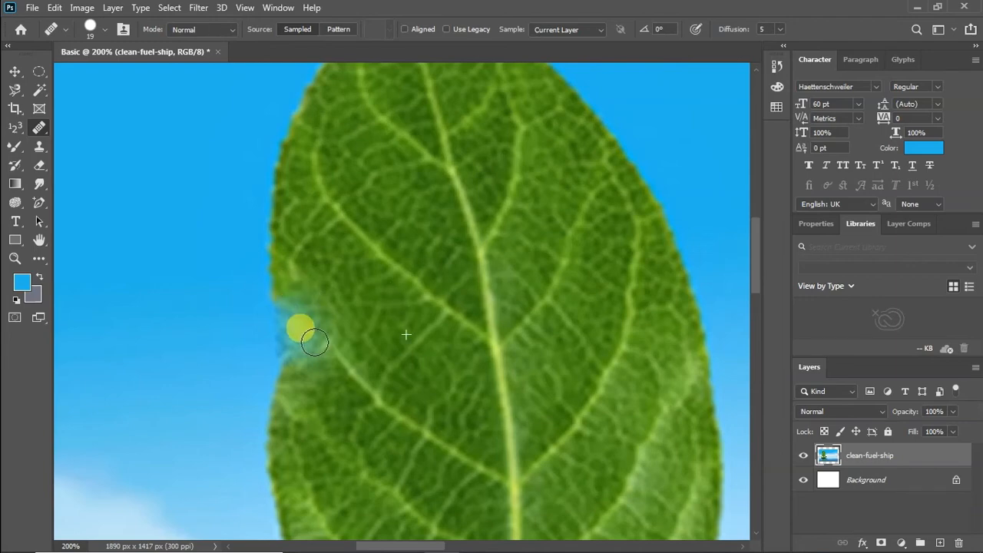
Finish the Healing Brush attempt at the upright leaf's notched edge and undo all of its healing strokes.
mouse_move(325, 350)
left_mouse_down()
mouse_move(304, 280)
mouse_move(305, 298)
mouse_move(340, 290)
mouse_move(297, 306)
mouse_move(316, 363)
mouse_move(310, 342)
mouse_move(327, 338)
mouse_move(305, 320)
mouse_move(304, 350)
mouse_move(393, 329)
left_mouse_up()
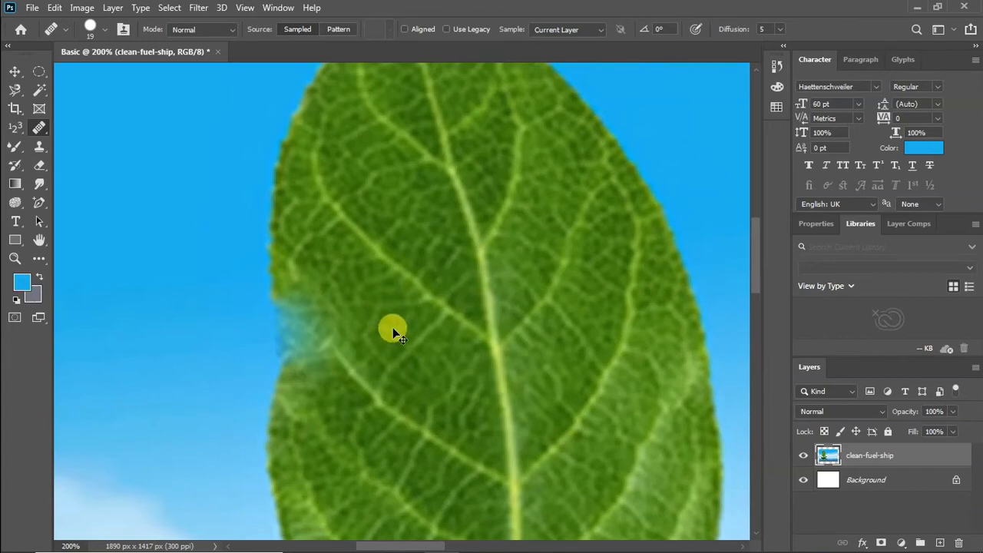
key("ctrl+z")
key("ctrl+z")
key("ctrl+z")
key("ctrl+z")
key("ctrl+z")
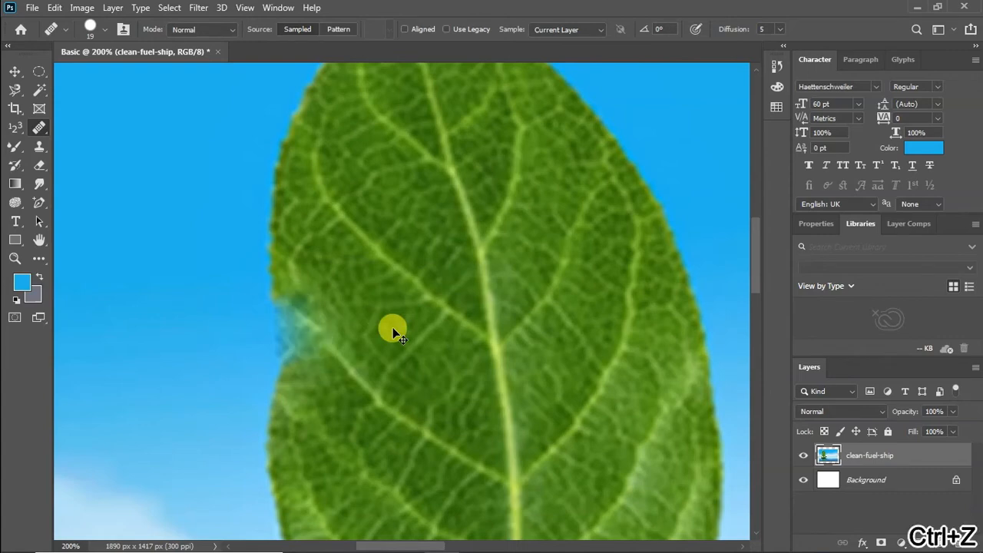
key("ctrl+z")
key("ctrl+z")
key("ctrl+z")
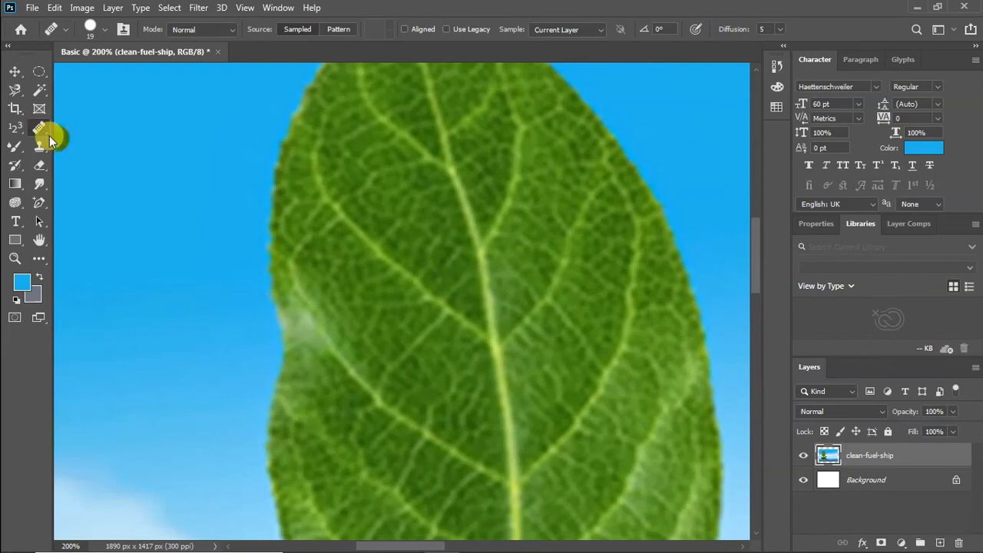
Switch to the Patch tool and outline the pale patch at the upright leaf's notched edge.
right_click(43, 130)
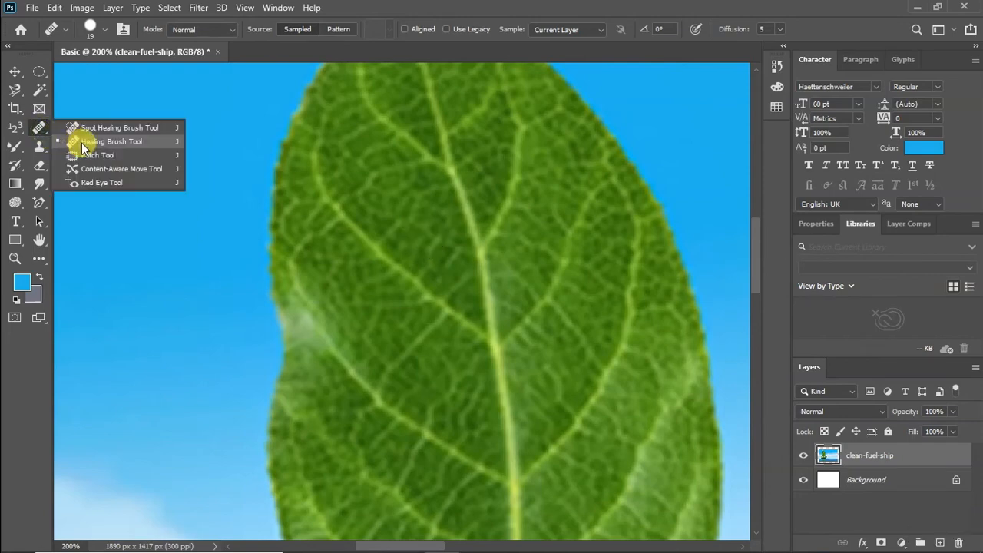
left_click(92, 159)
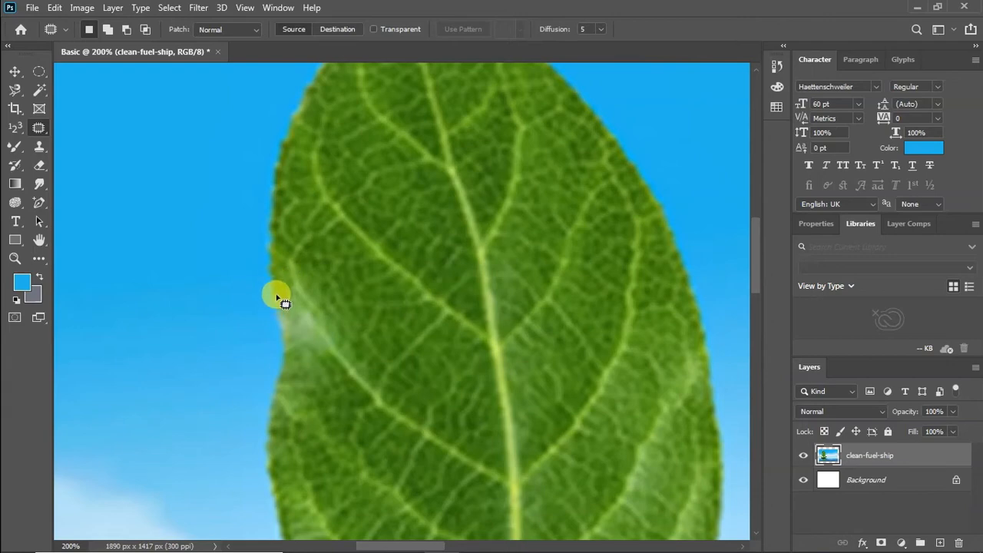
mouse_move(277, 284)
left_mouse_down()
mouse_move(277, 399)
mouse_move(314, 402)
mouse_move(336, 384)
mouse_move(345, 353)
mouse_move(335, 324)
mouse_move(280, 291)
left_mouse_up()
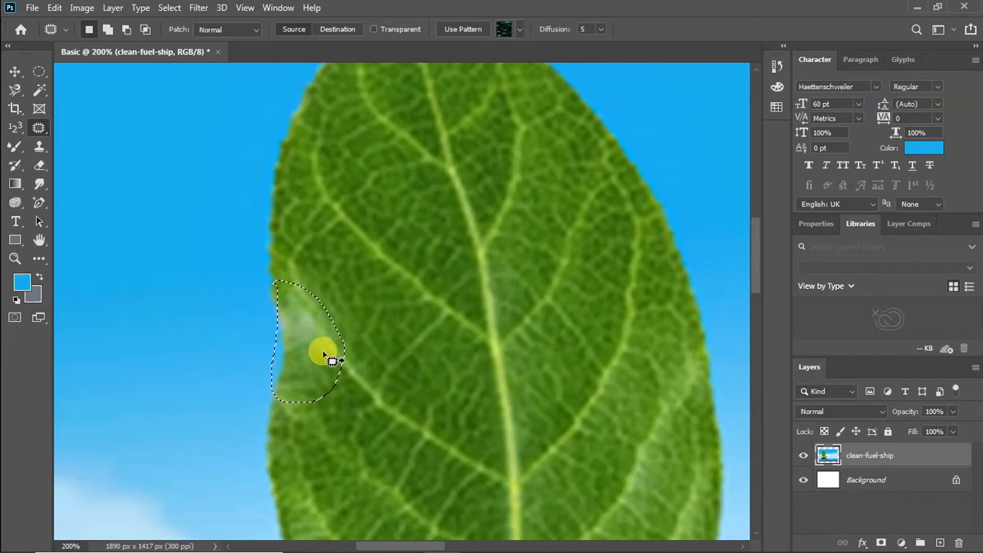
Try patching the outlined area with texture from several spots inside the leaf, and undo the patches and the selection.
left_click_drag(323, 353, 445, 230)
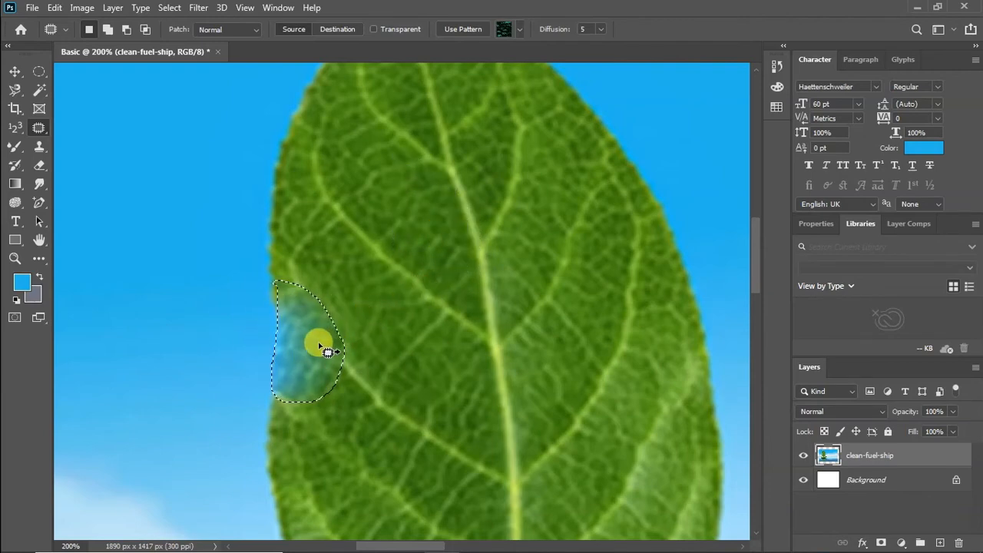
left_click_drag(325, 362, 455, 365)
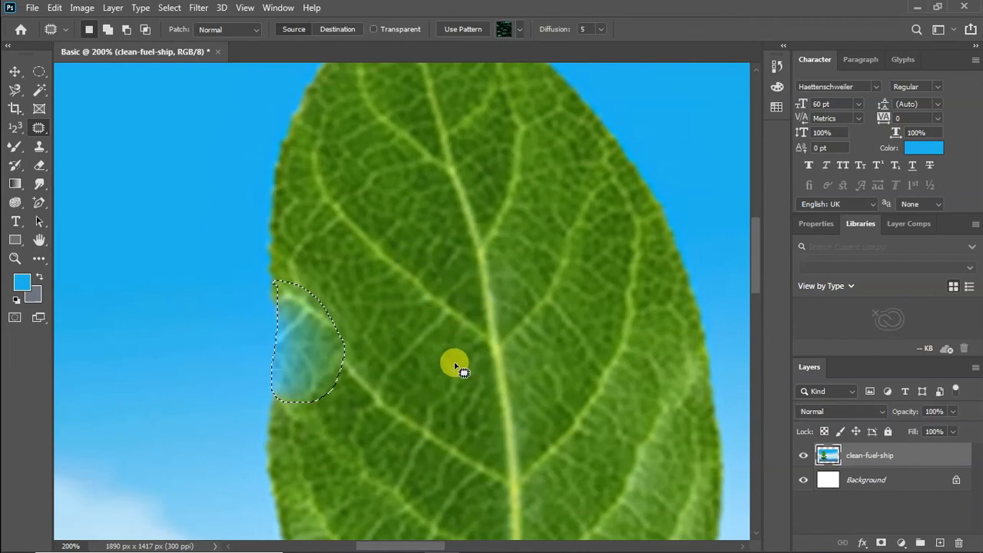
left_click_drag(307, 350, 482, 367)
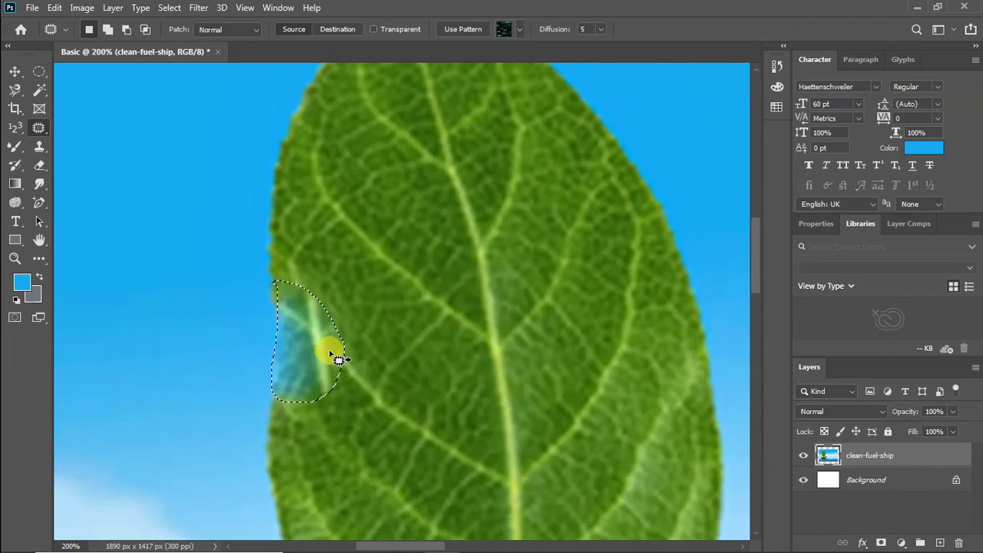
left_click_drag(337, 360, 479, 391)
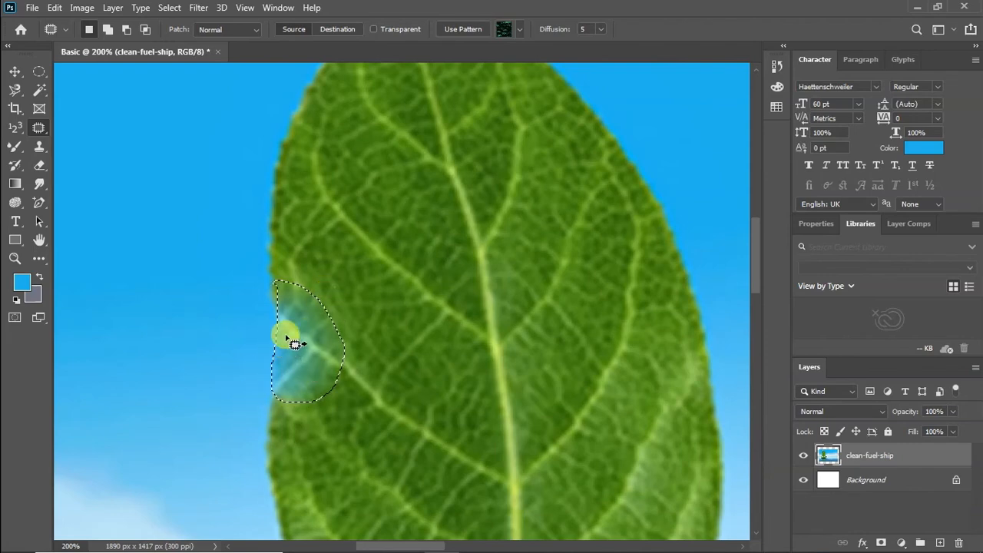
key("ctrl+z")
key("ctrl+z")
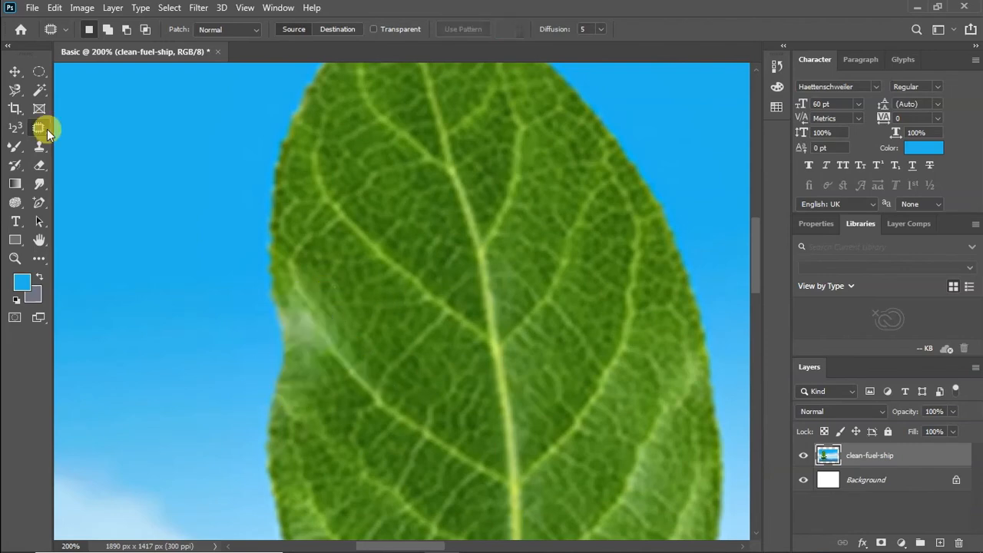
Try moving a roughly round area of the upper leaf onto its central vein with the Content-Aware Move tool.
right_click(45, 134)
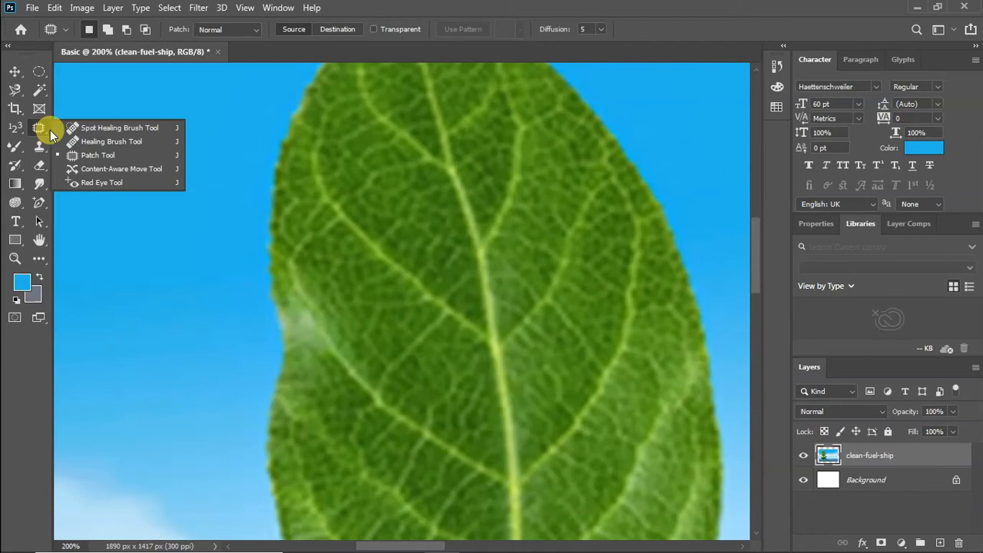
left_click(116, 169)
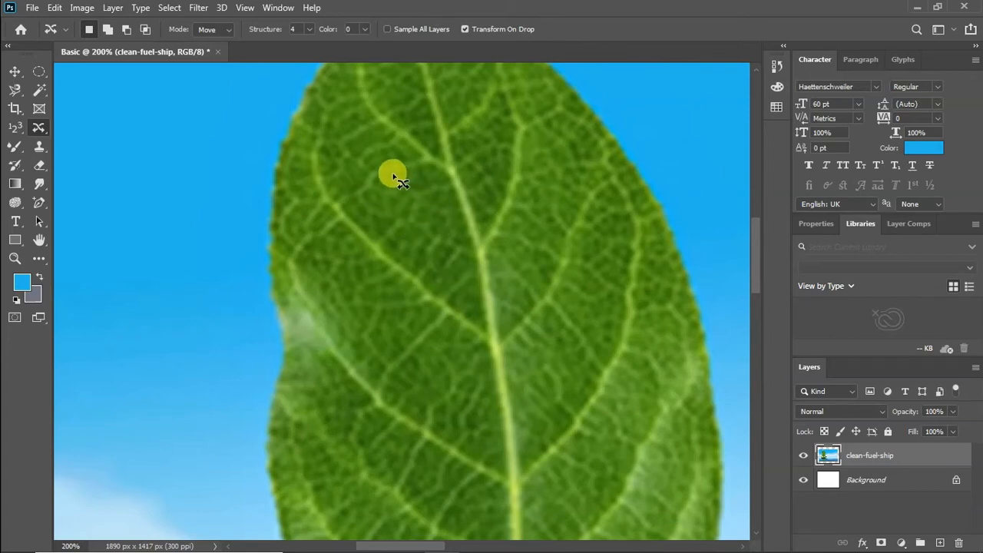
mouse_move(393, 173)
left_mouse_down()
mouse_move(386, 217)
mouse_move(411, 227)
mouse_move(448, 206)
mouse_move(445, 169)
mouse_move(413, 160)
mouse_move(391, 176)
mouse_move(432, 202)
mouse_move(475, 252)
mouse_move(494, 330)
left_mouse_up()
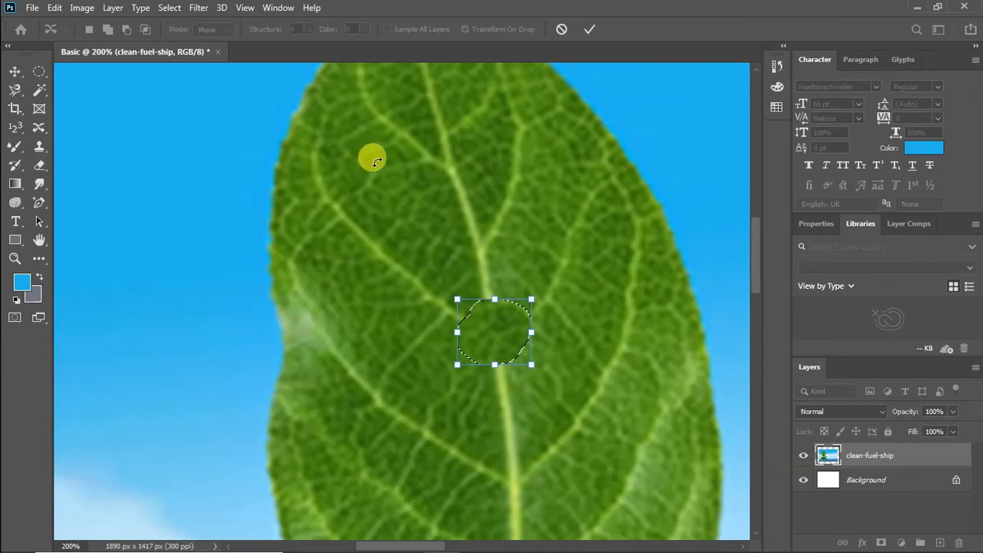
double_click(508, 333)
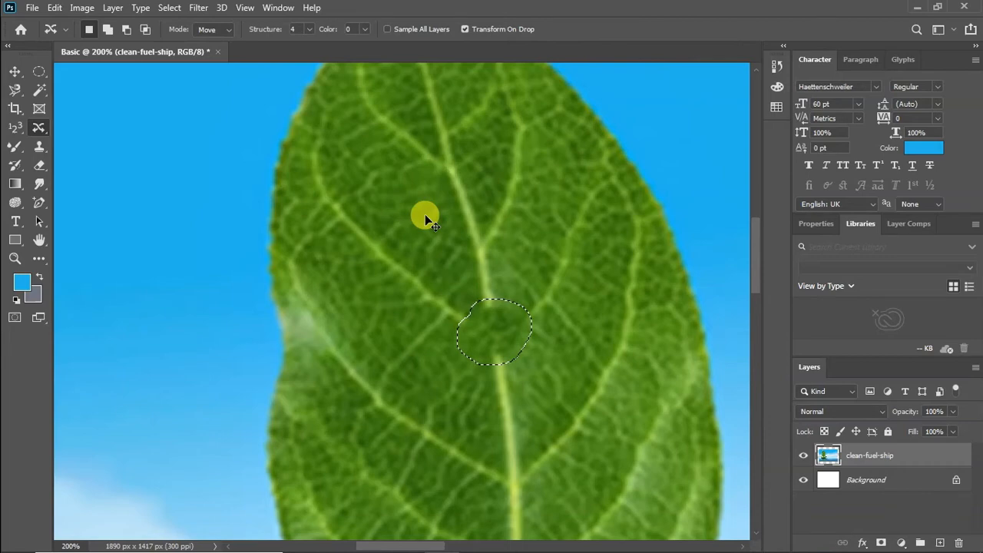
Undo the content-aware move on the leaf and clear the round selection.
key("ctrl+d")
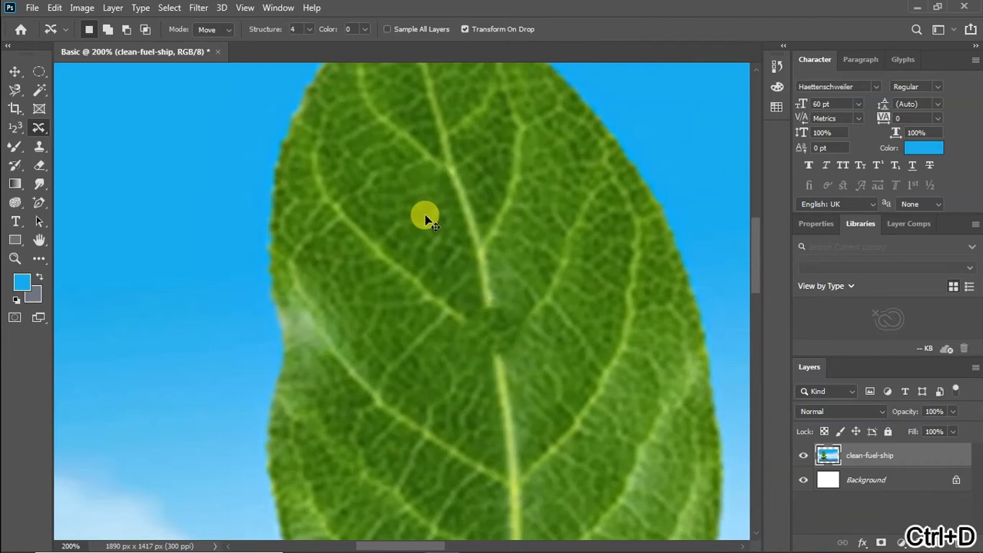
key("ctrl+z")
key("ctrl+z")
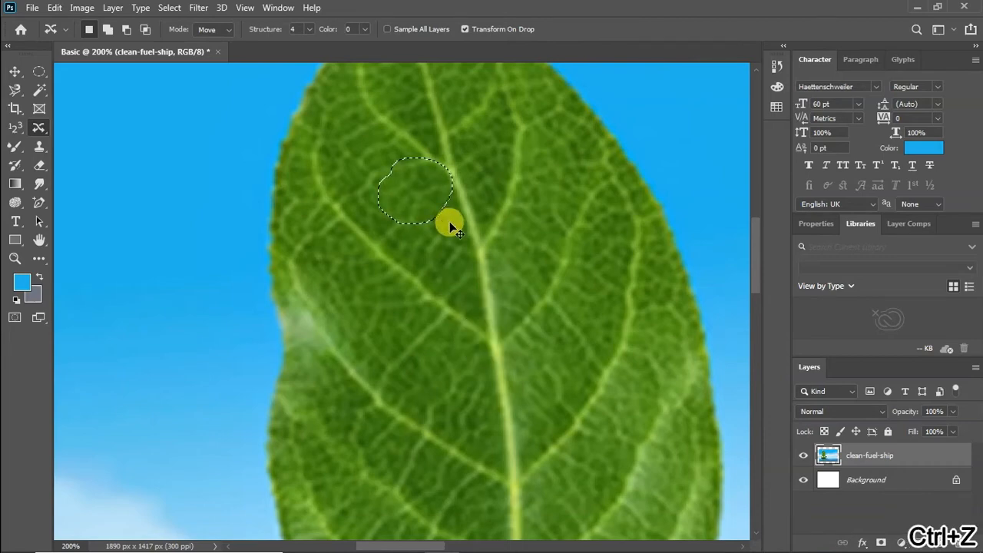
key("ctrl+d")
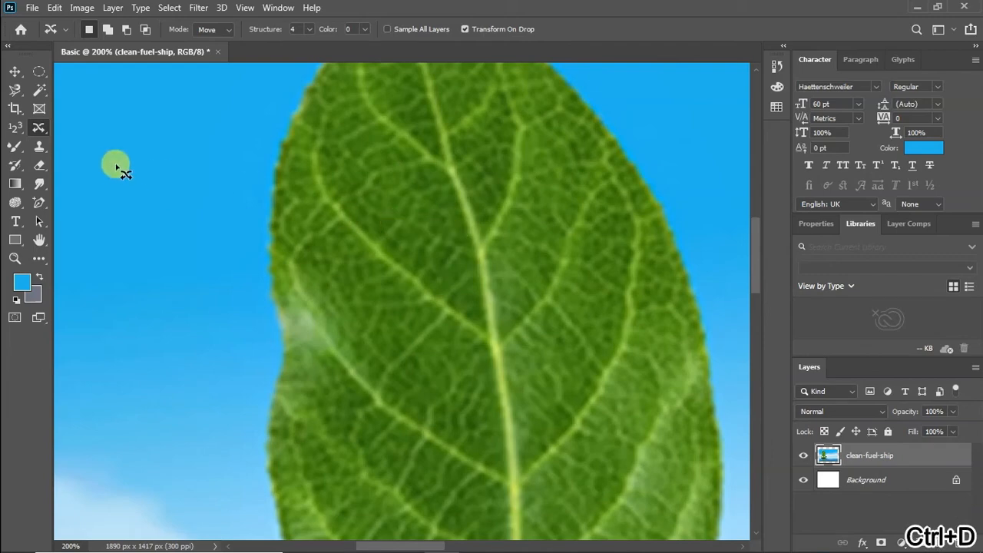
Activate the Red Eye tool.
left_click_drag(38, 127, 77, 159)
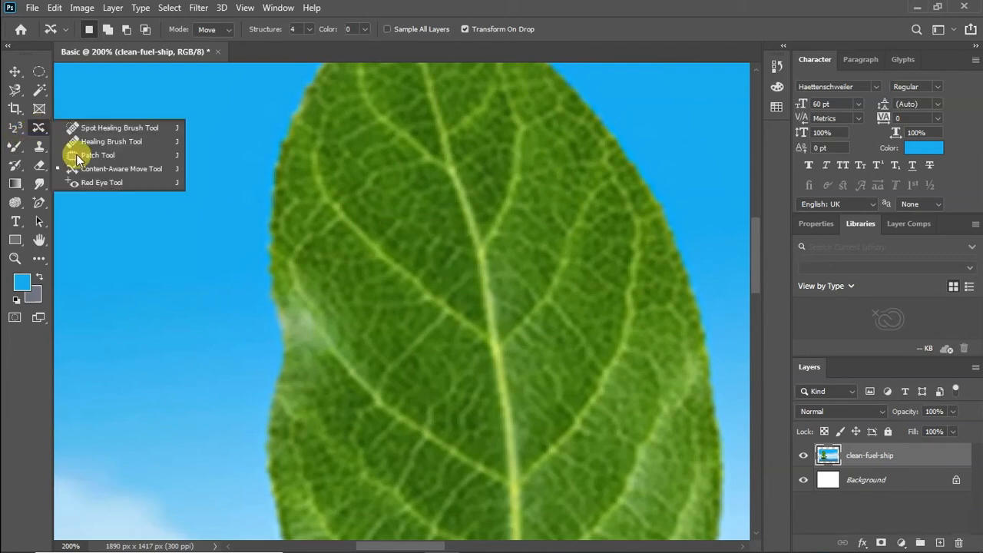
left_click_drag(133, 187, 132, 185)
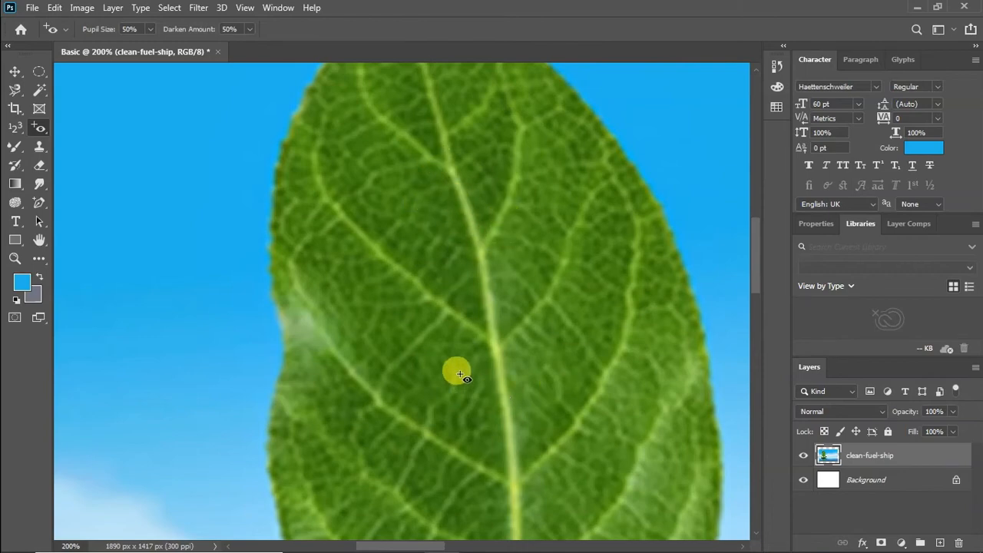
scroll(464, 372, "down", 3)
scroll(463, 372, "up", 3)
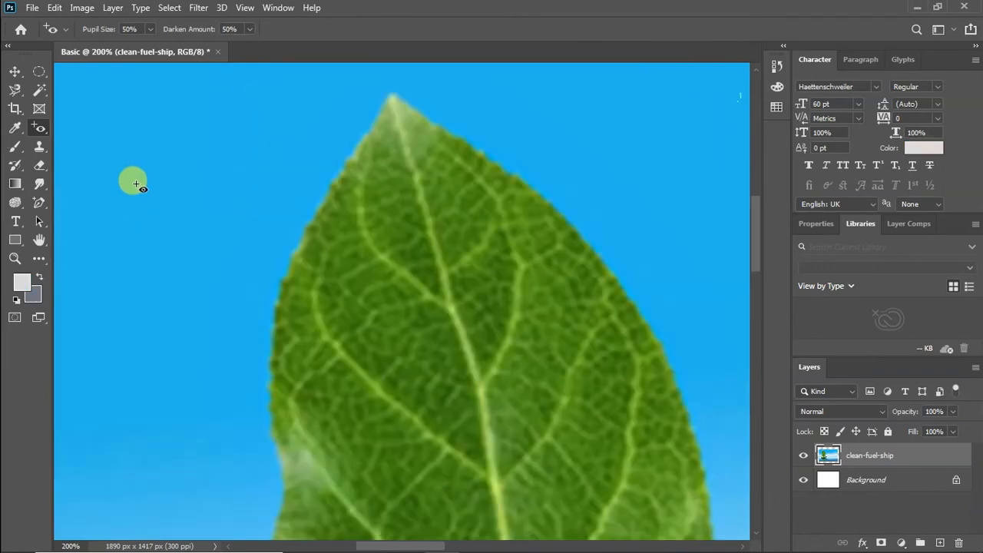
Activate the Clone Stamp tool and enlarge its brush to 30 px.
left_click(40, 147)
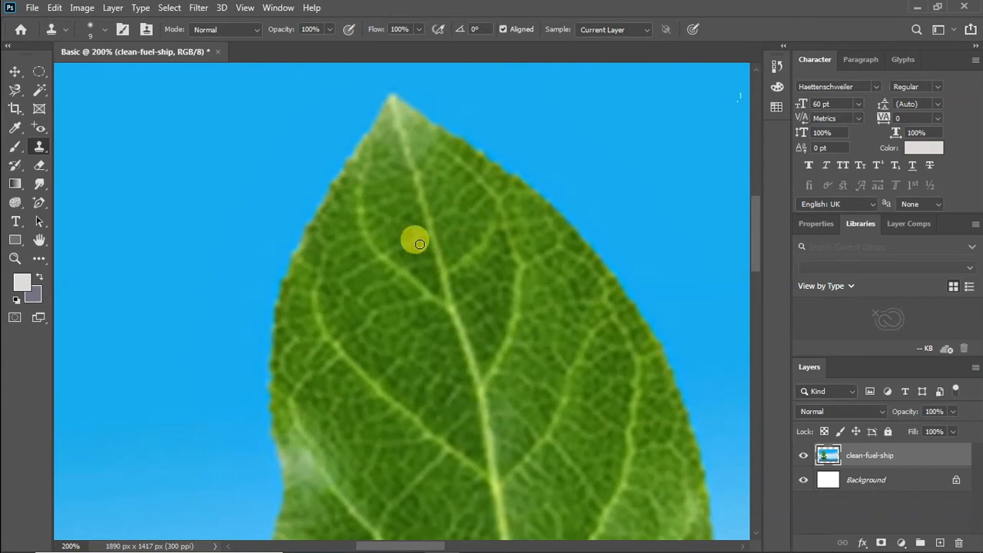
key("bracketright")
key("bracketright")
key("bracketright")
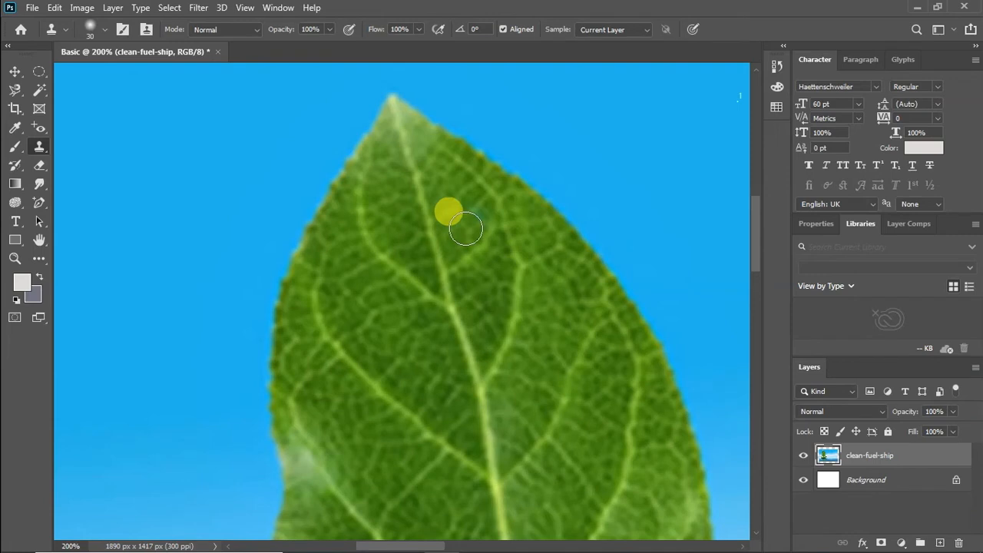
Sample texture from inside the upright leaf and try stamping it onto the blue sky beside the leaf.
left_click_drag(471, 220, 453, 211)
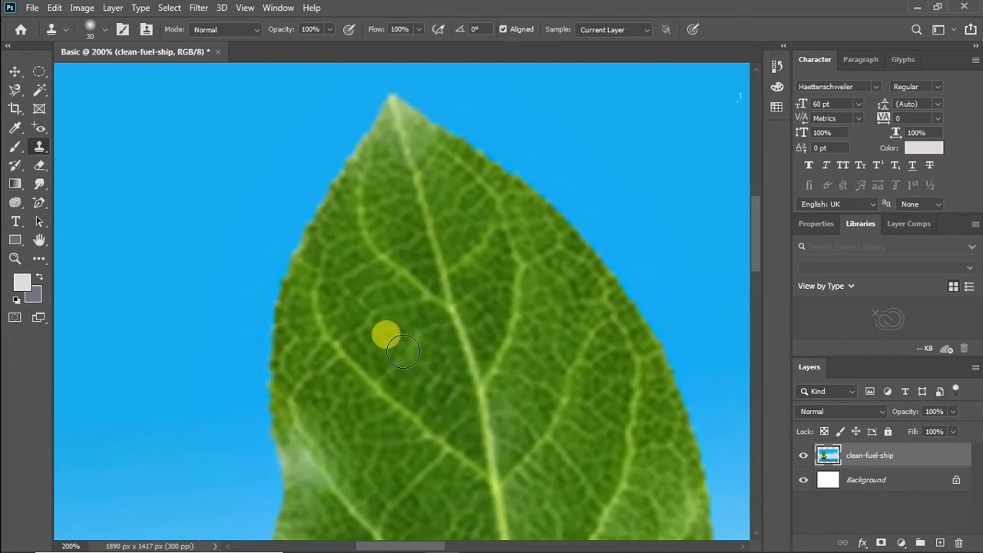
scroll(298, 446, "down", 1)
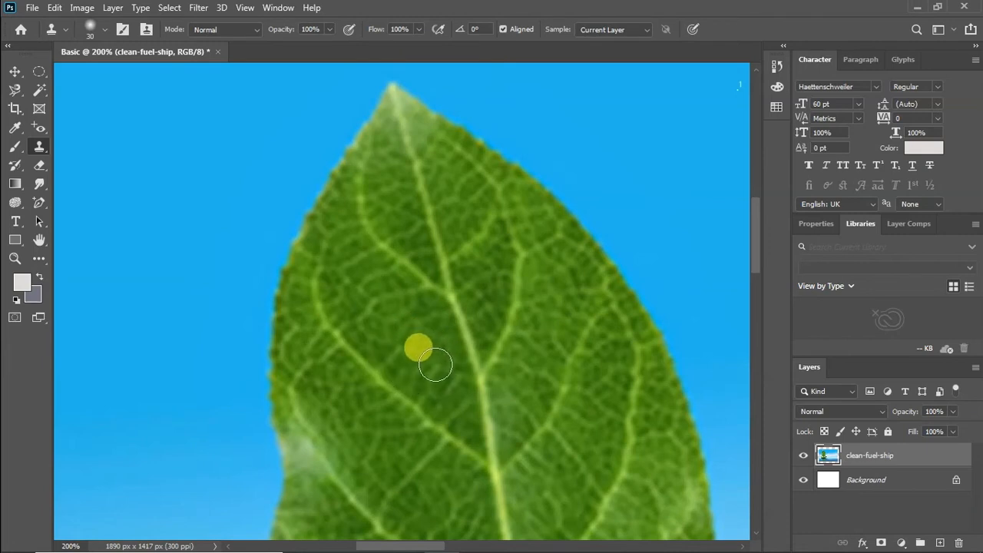
left_click(233, 296)
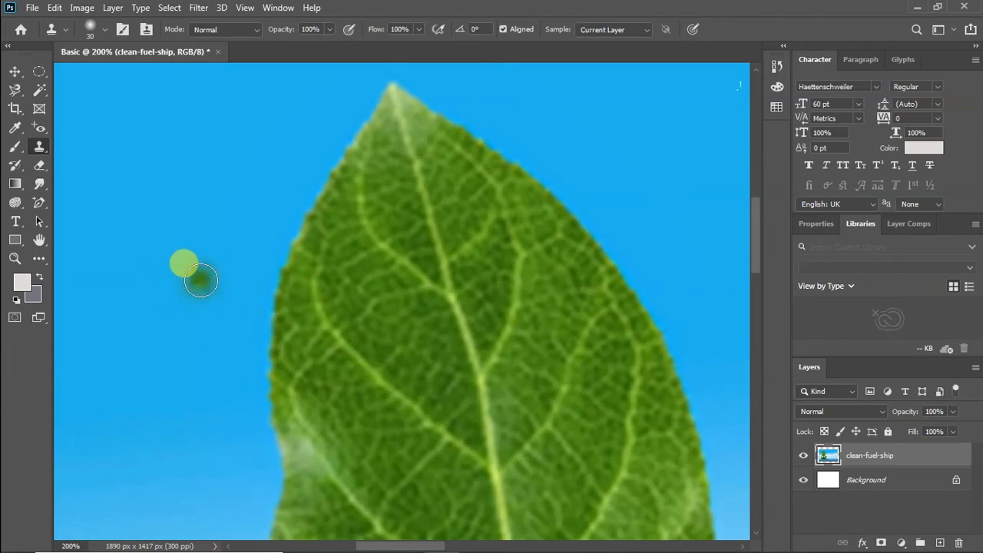
left_click(203, 285)
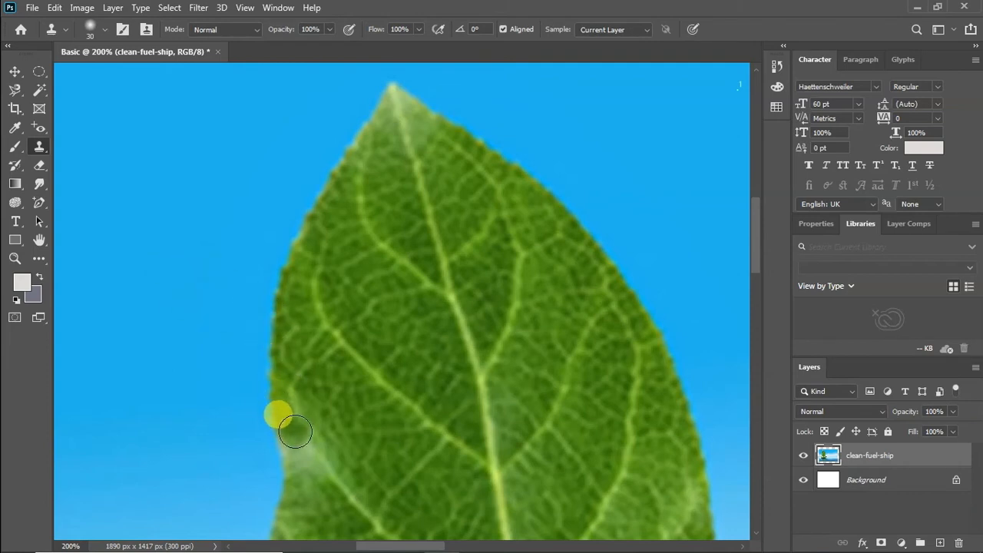
Try cloning leaf texture over the pale patch at the notched edge with the Clone Stamp, and undo the cloning.
mouse_move(291, 422)
left_mouse_down()
mouse_move(293, 498)
mouse_move(322, 457)
mouse_move(313, 425)
mouse_move(288, 514)
mouse_move(298, 457)
mouse_move(291, 426)
mouse_move(289, 512)
mouse_move(328, 438)
mouse_move(306, 409)
mouse_move(306, 474)
mouse_move(330, 459)
left_mouse_up()
scroll(353, 384, "down", 5)
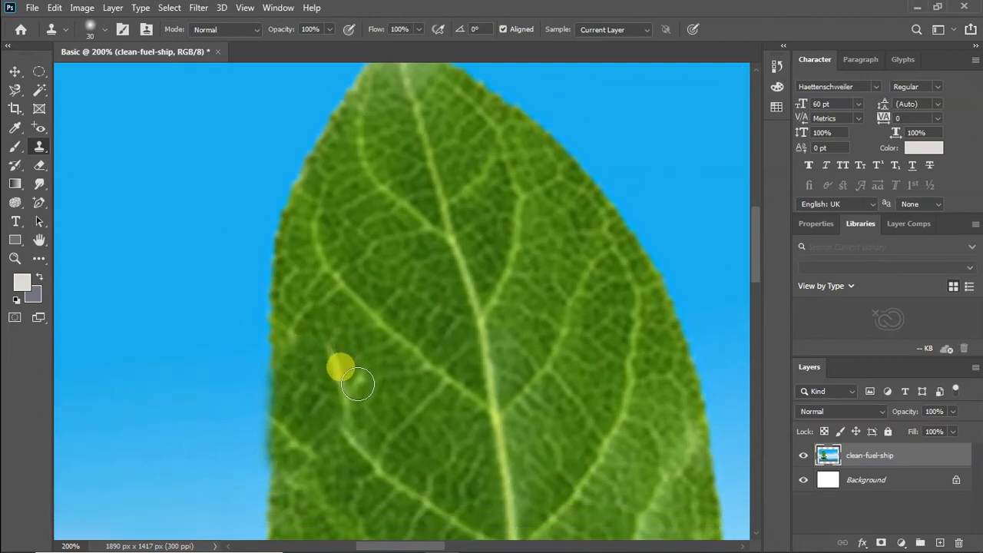
scroll(361, 386, "up", 2)
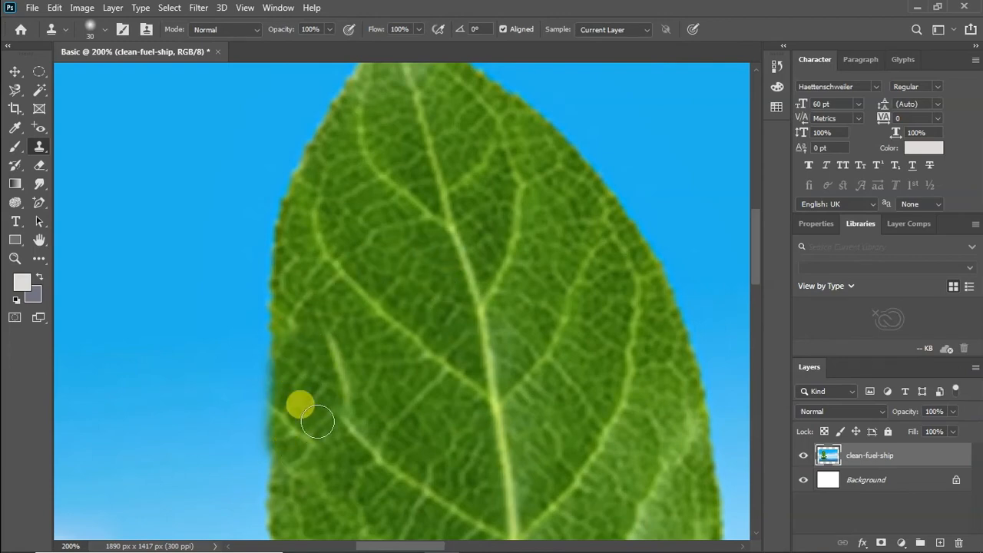
key("ctrl+z")
key("ctrl+d")
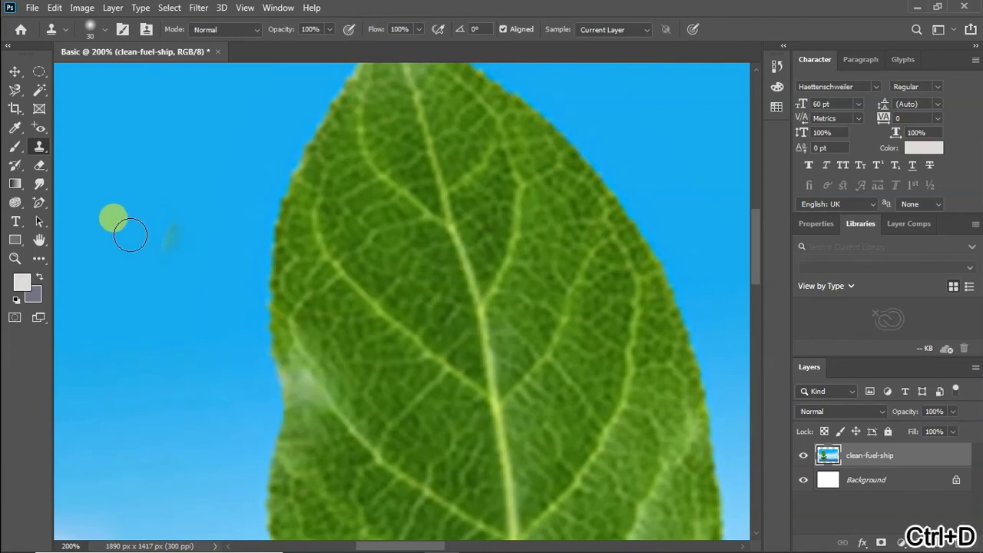
Activate the Pattern Stamp tool and choose the last pattern of the Trees group.
left_click(39, 151)
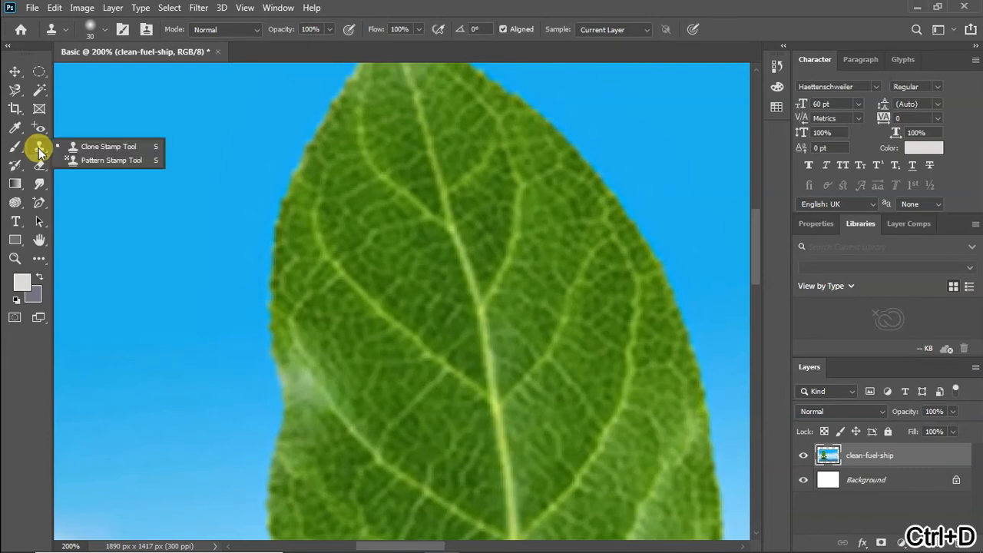
left_click(100, 160)
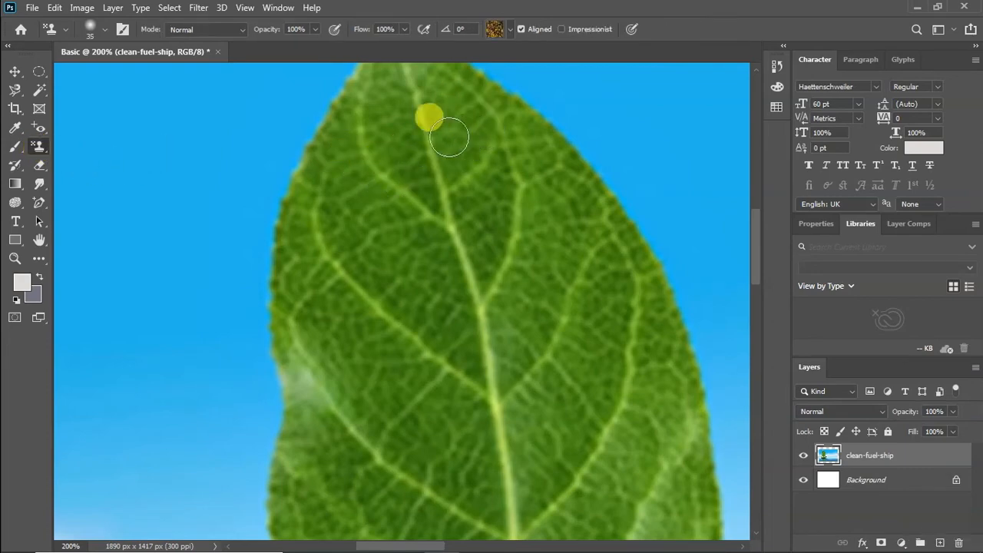
scroll(380, 214, "up", 1)
scroll(380, 215, "down", 2)
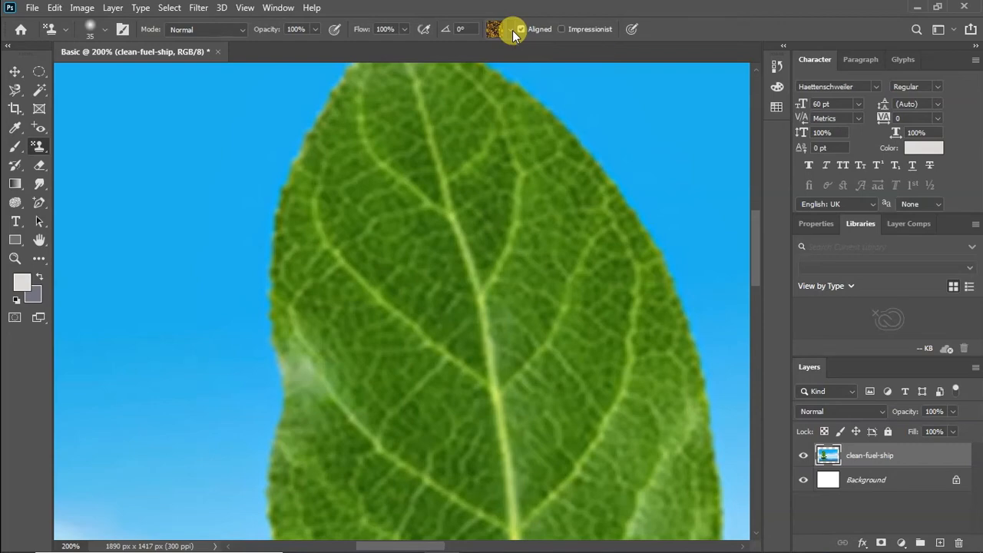
left_click(512, 30)
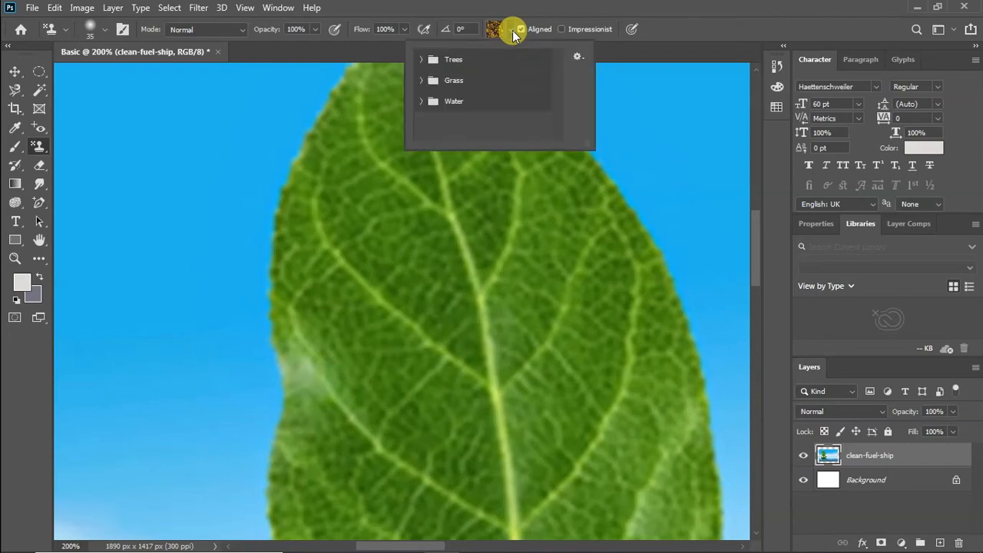
left_click(422, 59)
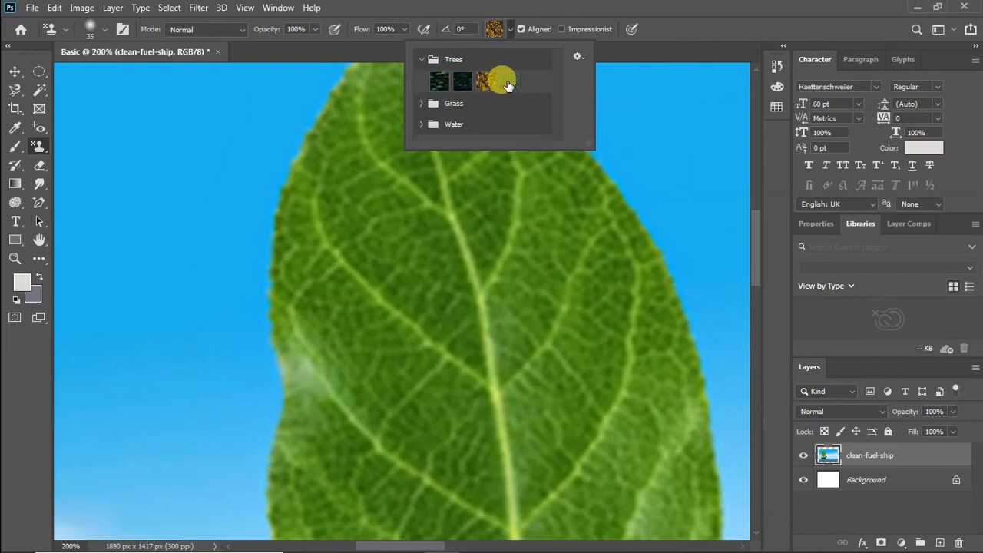
left_click(542, 19)
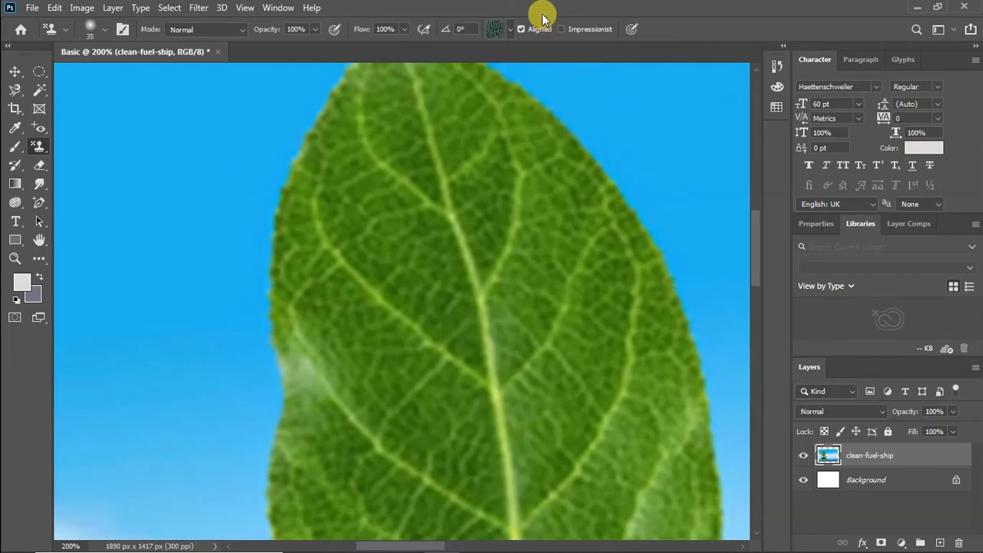
Try stamping the tree pattern over the leaf's notched edge, and undo the stamping.
mouse_move(316, 324)
left_mouse_down()
mouse_move(291, 454)
mouse_move(296, 373)
mouse_move(314, 334)
mouse_move(312, 450)
mouse_move(336, 345)
mouse_move(312, 293)
mouse_move(292, 343)
mouse_move(291, 324)
mouse_move(298, 448)
mouse_move(287, 311)
mouse_move(299, 276)
mouse_move(336, 384)
mouse_move(319, 432)
mouse_move(296, 456)
mouse_move(331, 427)
mouse_move(343, 331)
mouse_move(330, 305)
left_mouse_up()
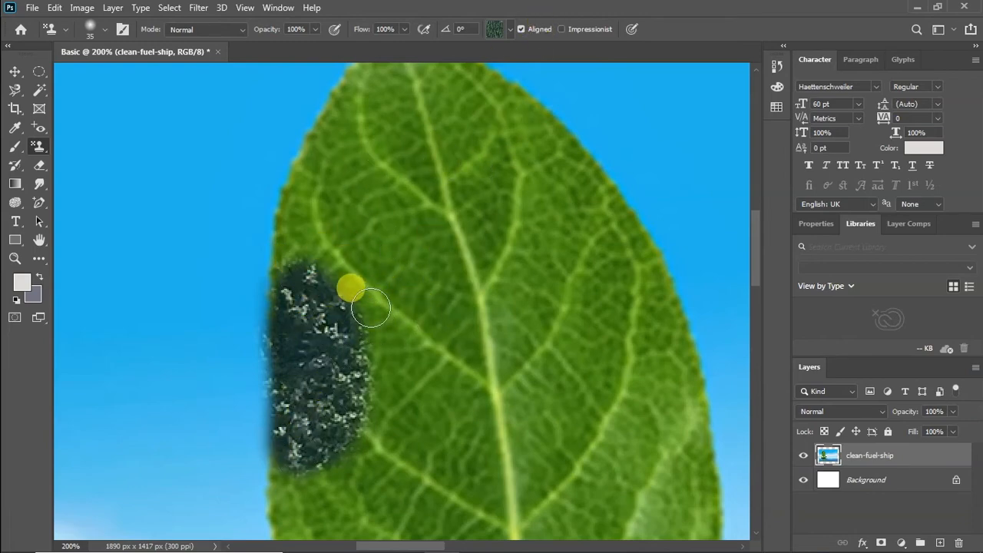
key("ctrl+z")
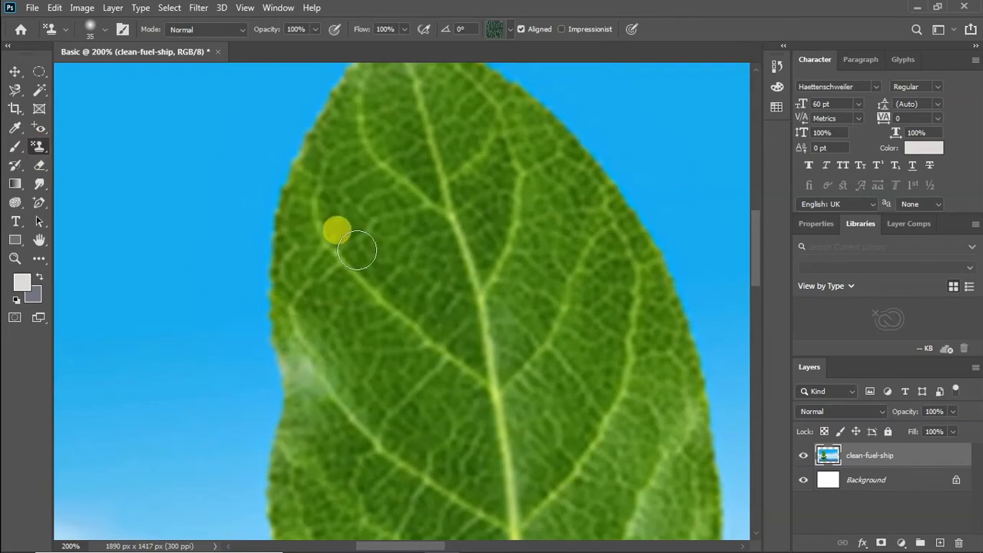
scroll(342, 269, "down", 1)
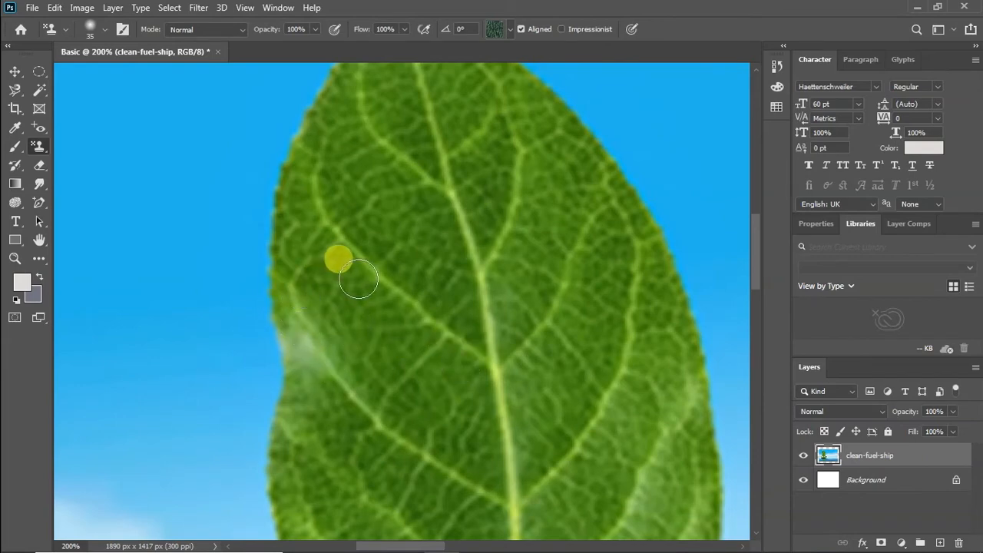
Activate the Brush tool and reduce its size to 50 px.
left_click(14, 151)
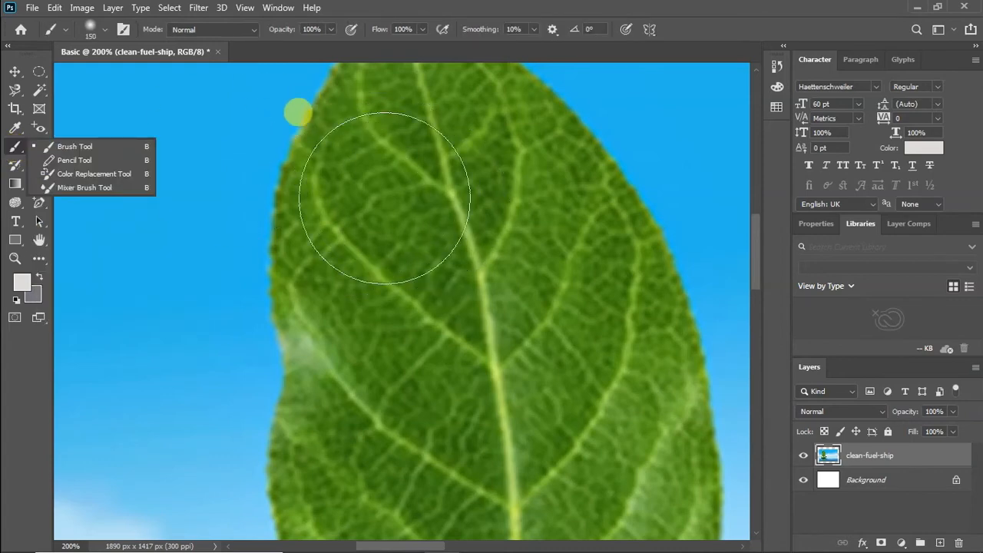
key("bracketleft")
key("bracketleft")
key("bracketleft")
key("bracketleft")
key("bracketleft")
key("bracketleft")
key("bracketleft")
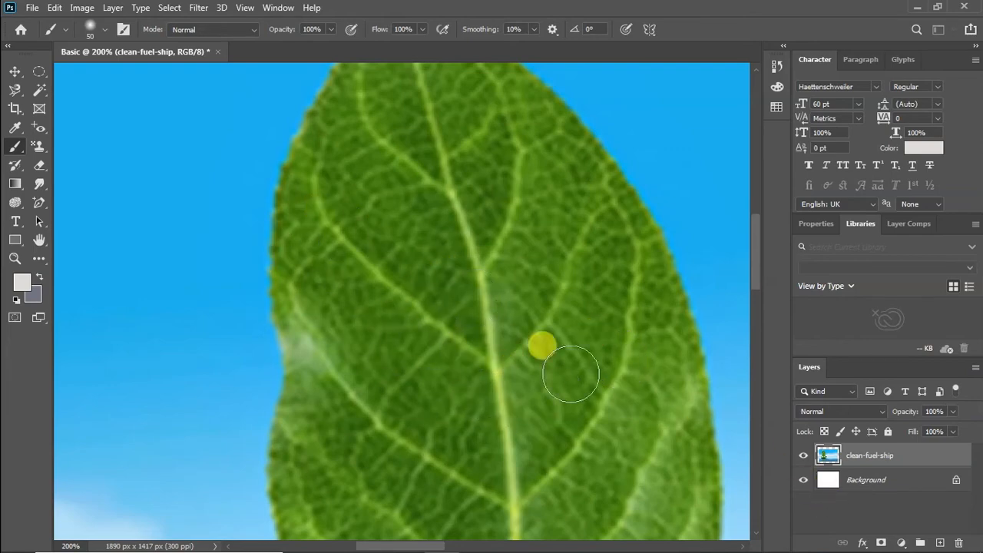
Set the foreground colour to orange-red, #e93f0a.
left_click(25, 288)
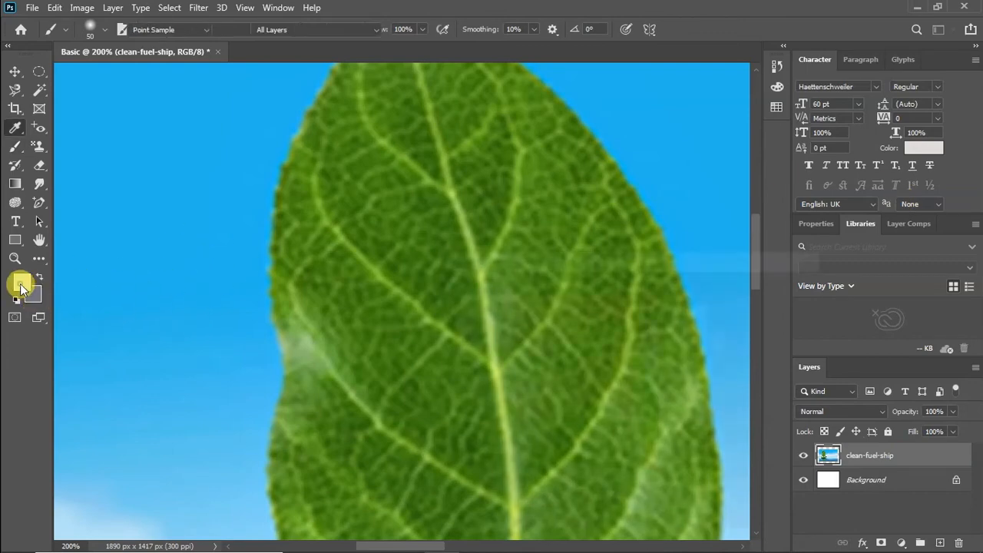
left_click_drag(555, 317, 628, 306)
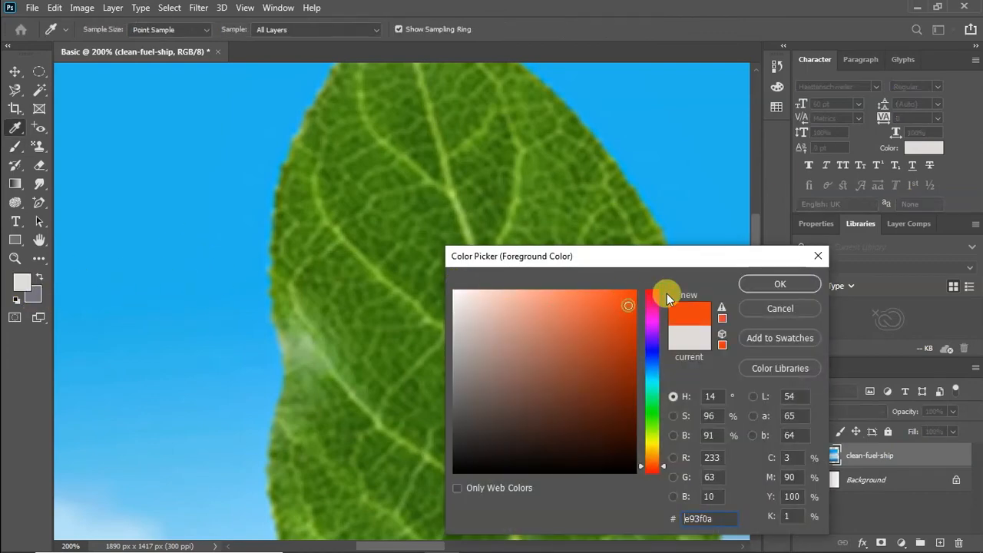
left_click(784, 284)
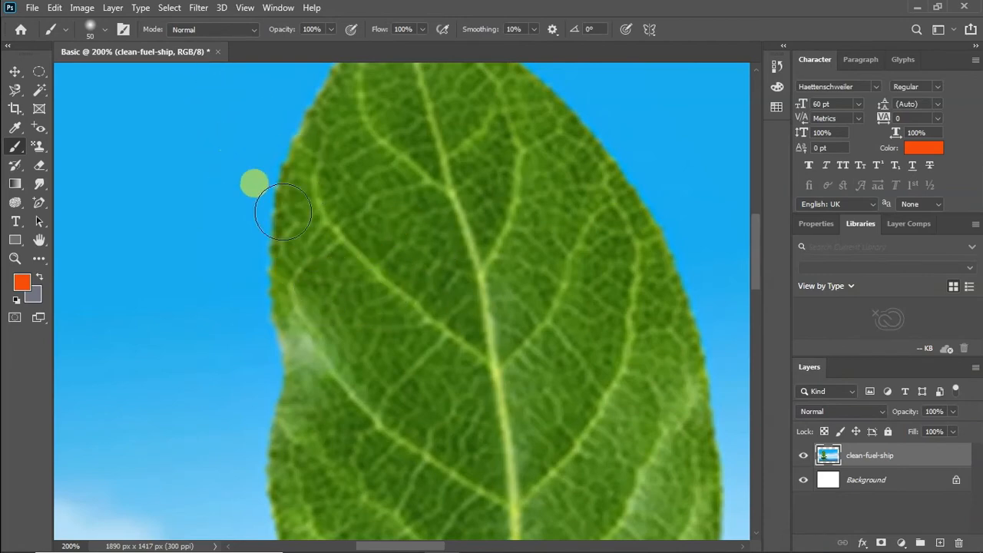
Choose the Soft Round brush preset from the General Brushes.
left_click(105, 38)
scroll(134, 242, "down", 1)
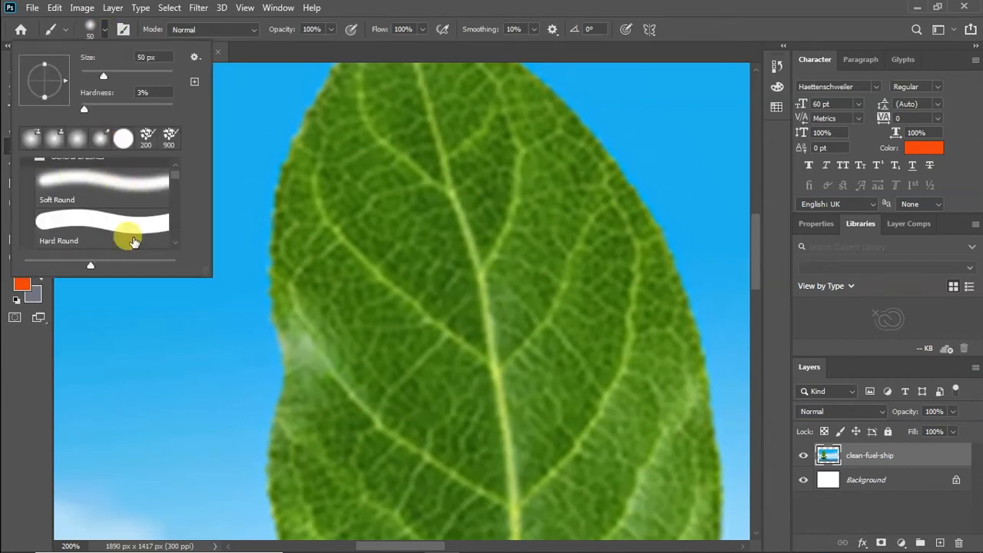
left_click(146, 194)
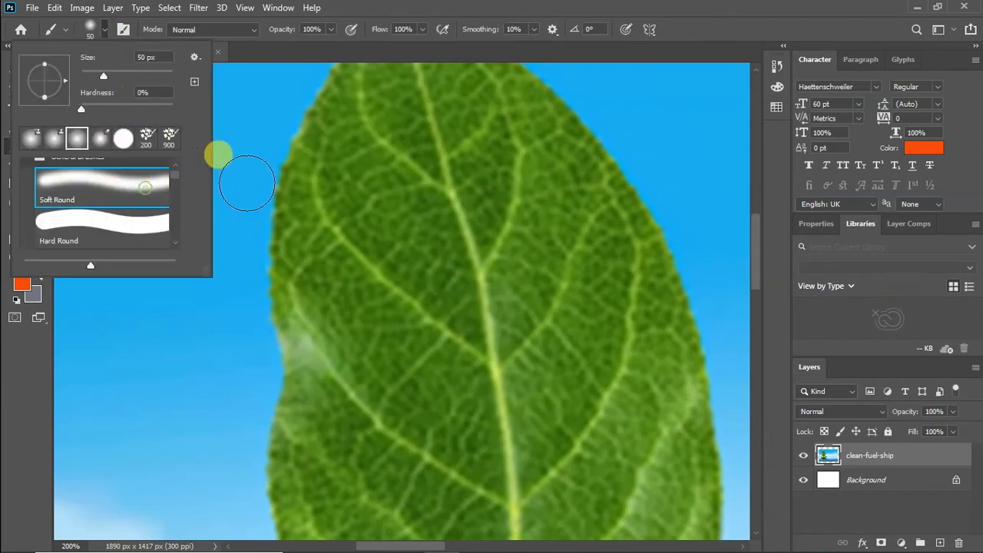
left_click(107, 31)
Try painting a large orange-red area over the leaf near its notched edge, and undo the painting.
mouse_move(332, 191)
left_mouse_down()
mouse_move(323, 231)
mouse_move(351, 368)
left_mouse_up()
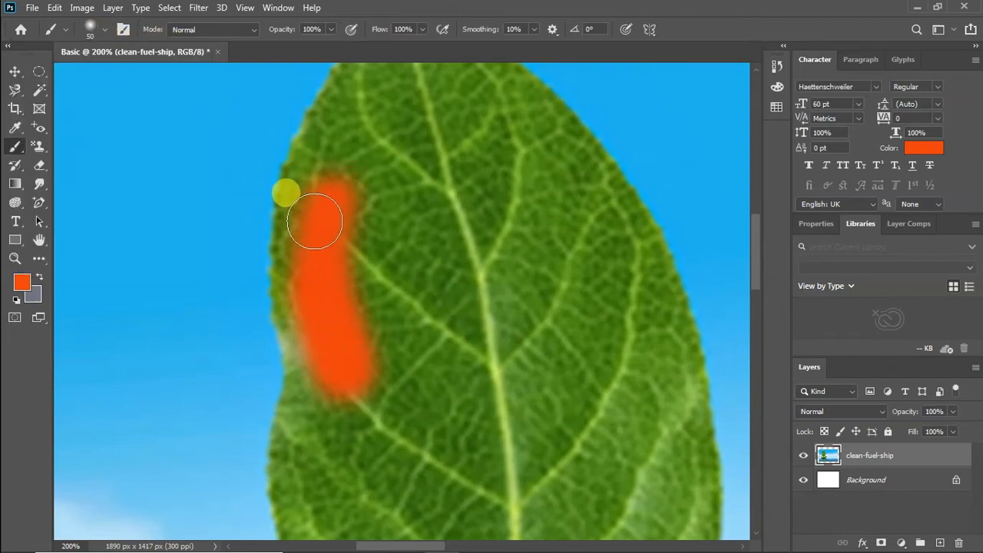
mouse_move(314, 221)
left_mouse_down()
mouse_move(311, 362)
mouse_move(307, 206)
mouse_move(373, 357)
mouse_move(392, 172)
mouse_move(412, 268)
mouse_move(427, 200)
left_mouse_up()
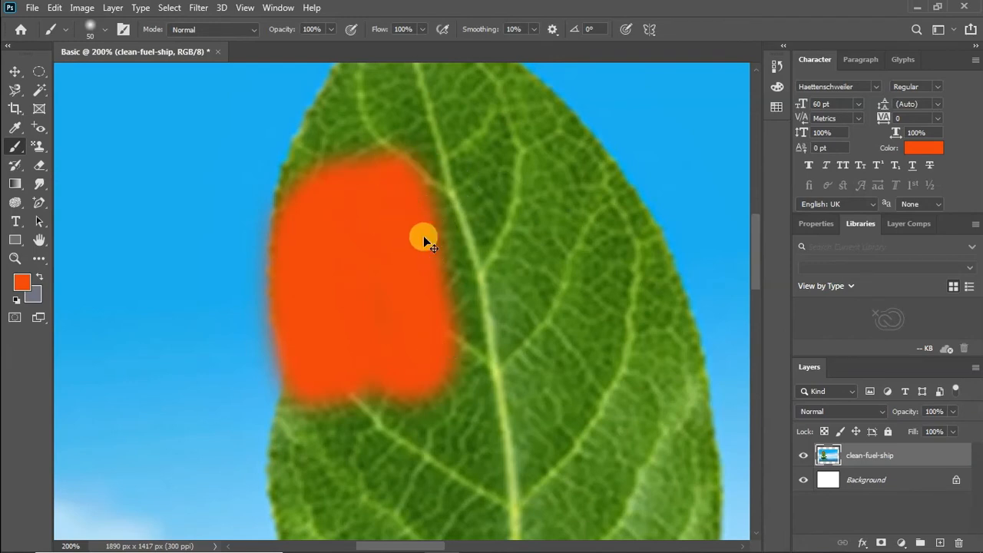
key("ctrl+z")
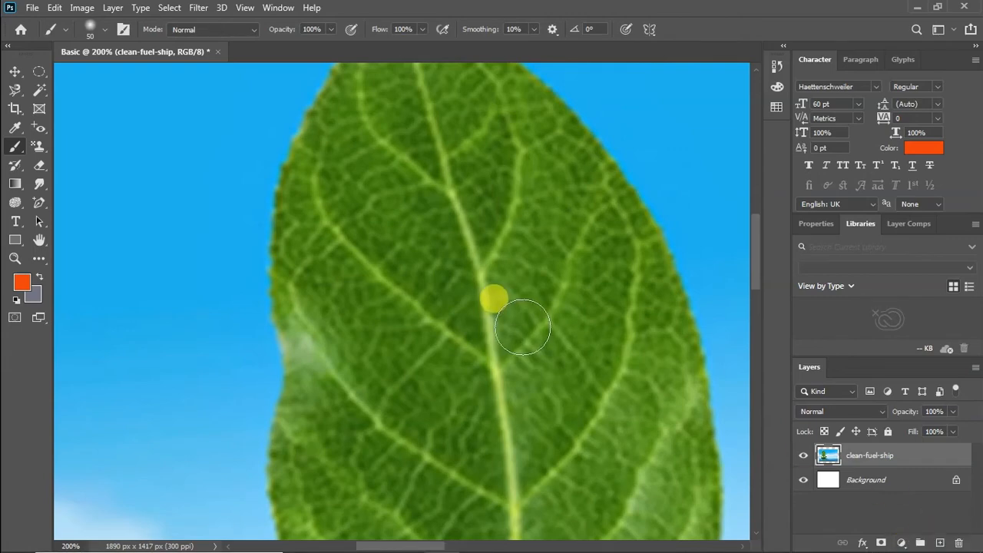
Add a new layer above clean-fuel-ship and paint an orange-red patch on it over the leaf's notched edge.
scroll(530, 338, "down", 2)
scroll(506, 339, "down", 1)
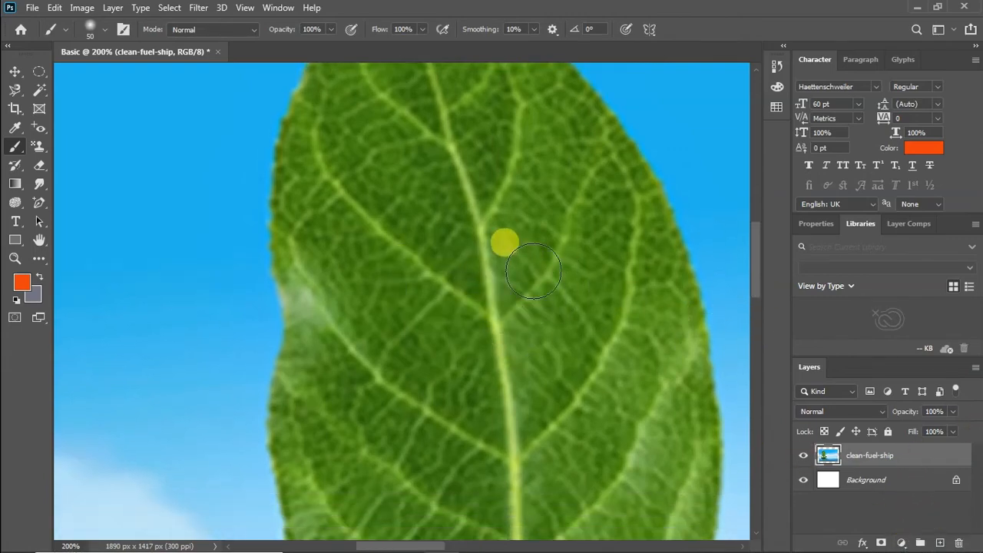
scroll(530, 268, "up", 2)
scroll(499, 265, "up", 2)
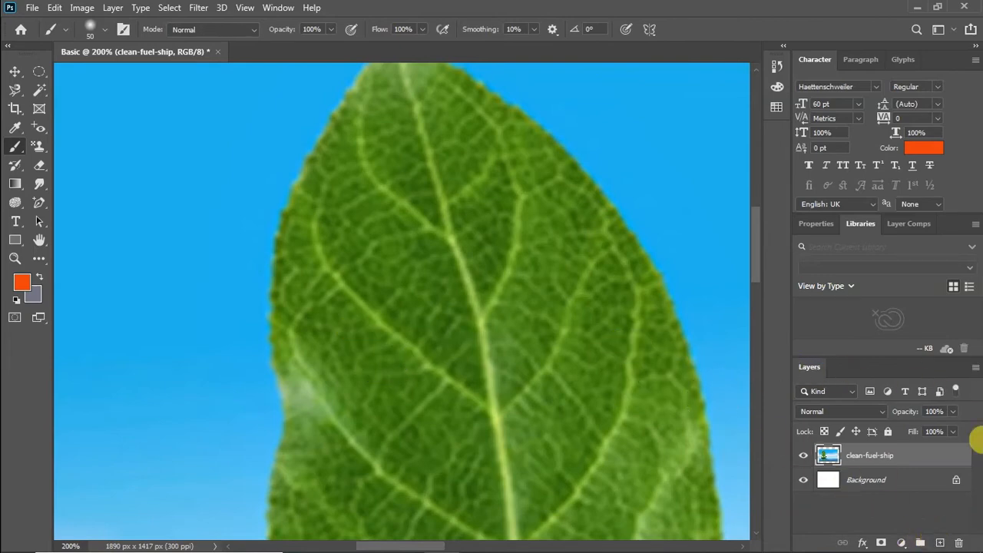
left_click(940, 542)
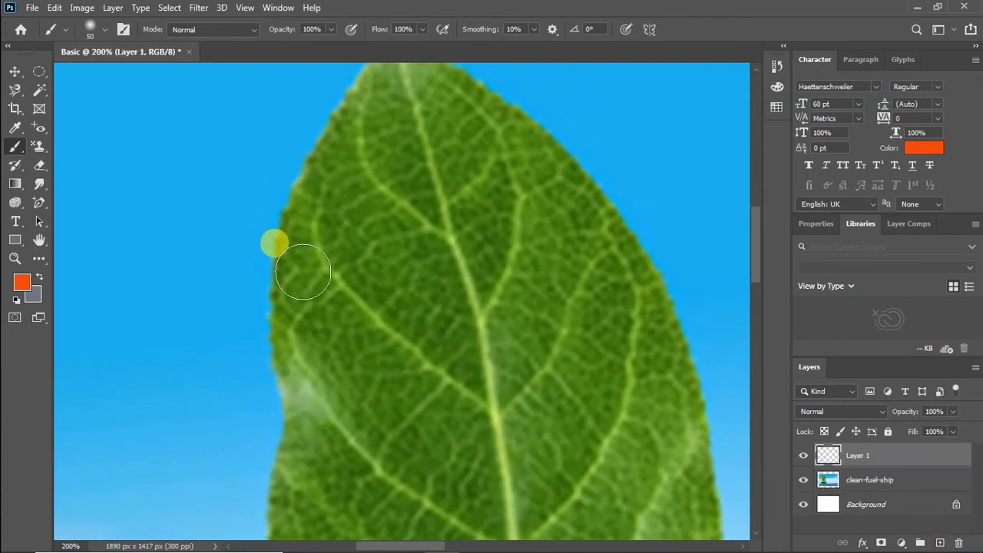
mouse_move(304, 269)
left_mouse_down()
mouse_move(300, 448)
mouse_move(345, 392)
mouse_move(327, 290)
mouse_move(335, 260)
mouse_move(363, 426)
mouse_move(324, 416)
mouse_move(328, 299)
mouse_move(357, 410)
mouse_move(338, 317)
left_mouse_up()
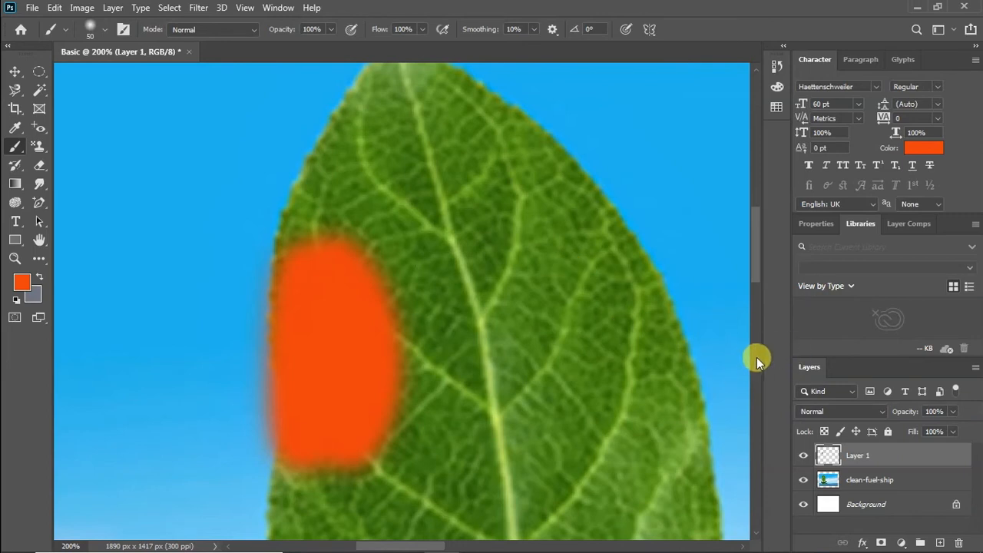
Hide and reshow Layer 1, and try moving its orange-red patch with the Move tool before undoing the move.
left_click(804, 458)
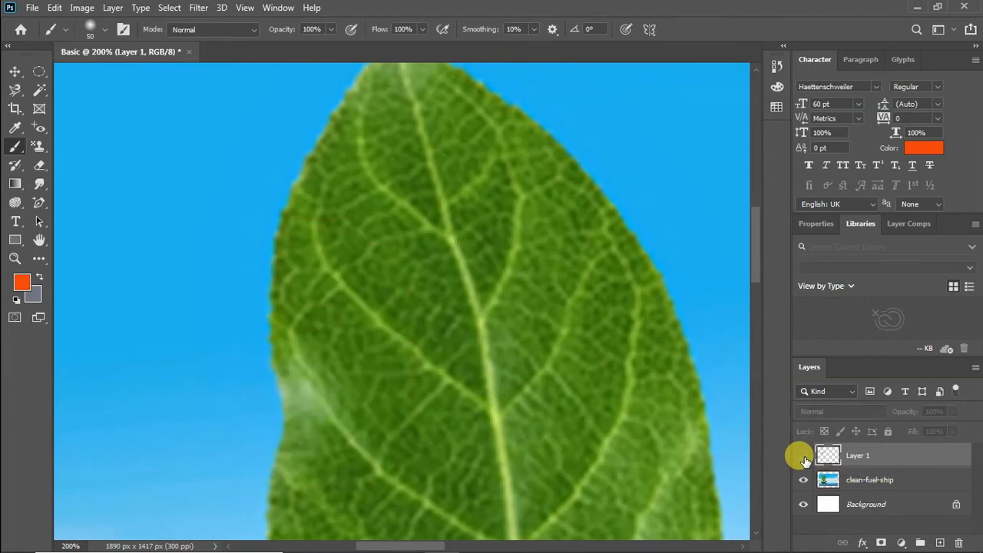
left_click(803, 456)
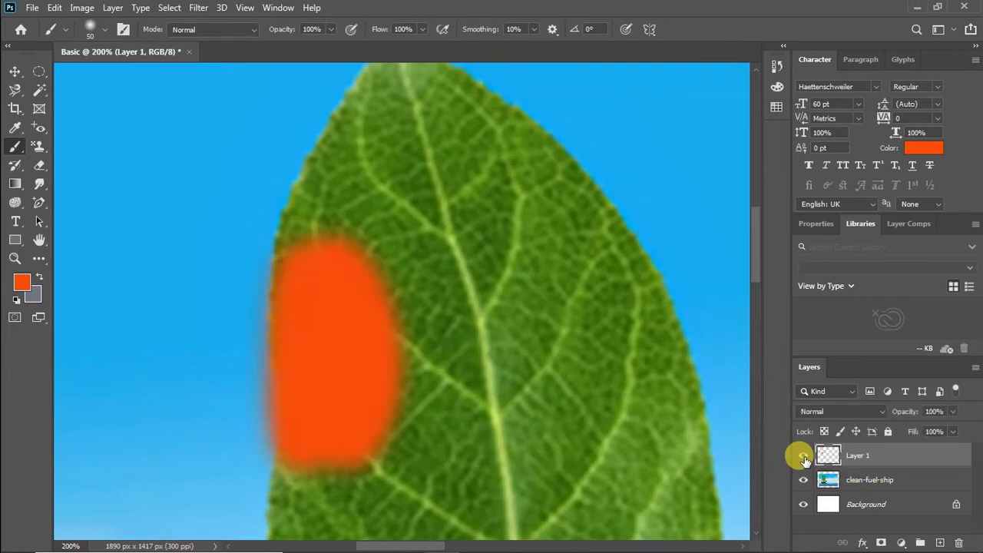
left_click(15, 72)
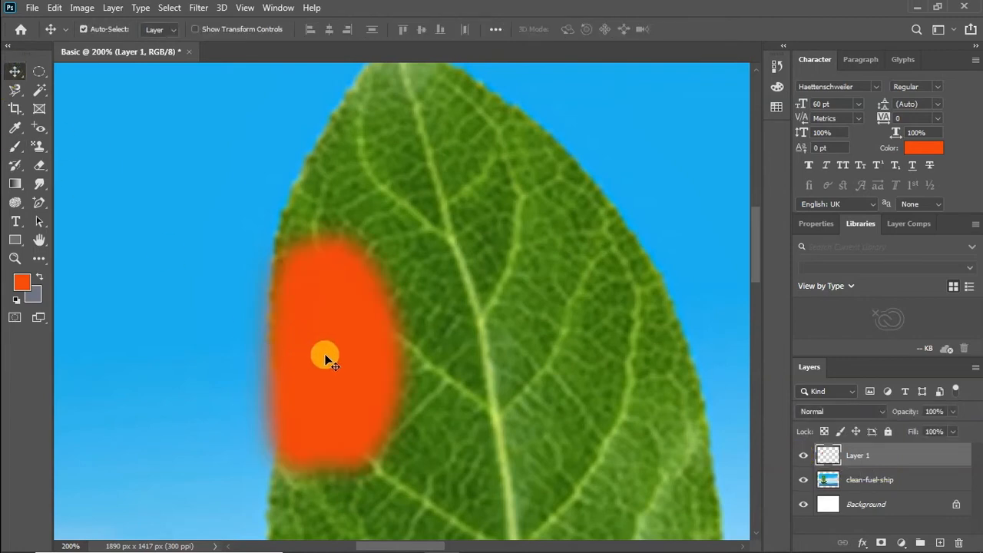
left_click_drag(326, 354, 351, 363)
key("ctrl+z")
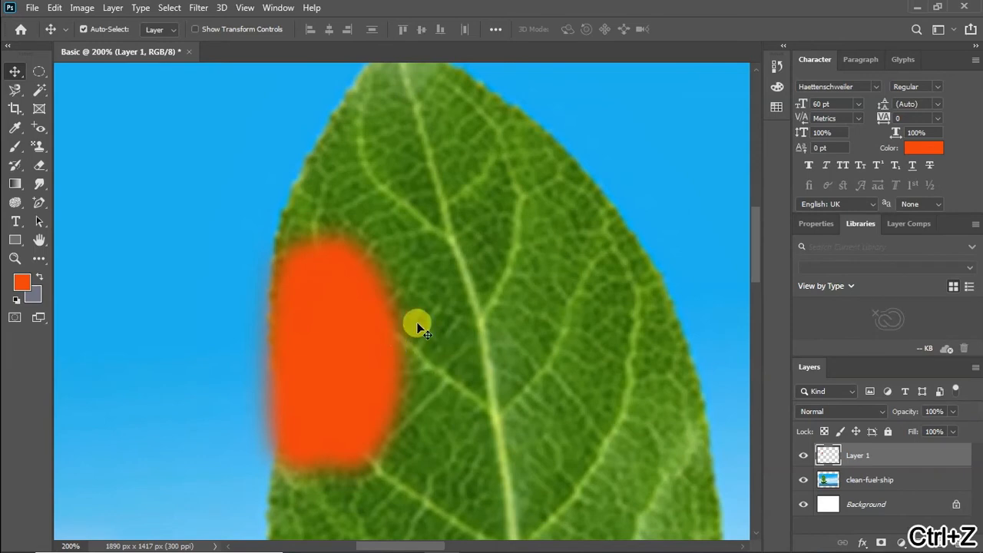
Paint an orange-red patch beside the midrib directly on the clean-fuel-ship layer and move that layer slightly.
left_click(905, 479)
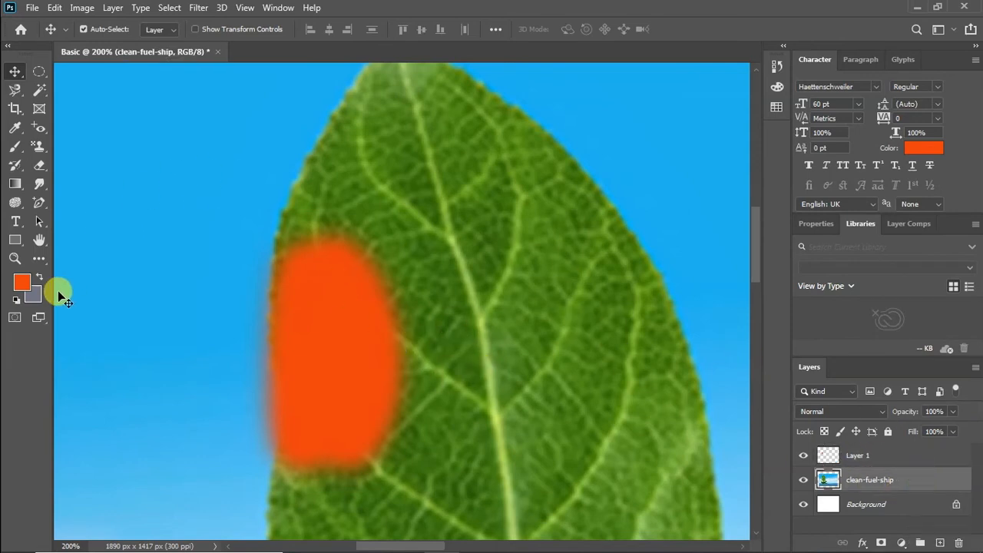
key("b")
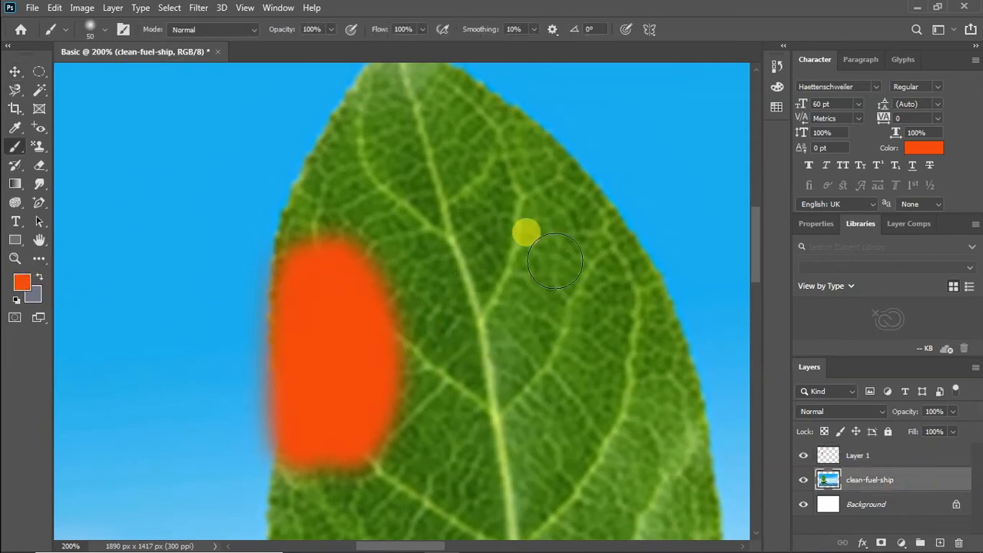
mouse_move(513, 270)
left_mouse_down()
mouse_move(574, 280)
mouse_move(532, 312)
mouse_move(529, 254)
left_mouse_up()
left_click(15, 71)
left_click_drag(555, 313, 521, 302)
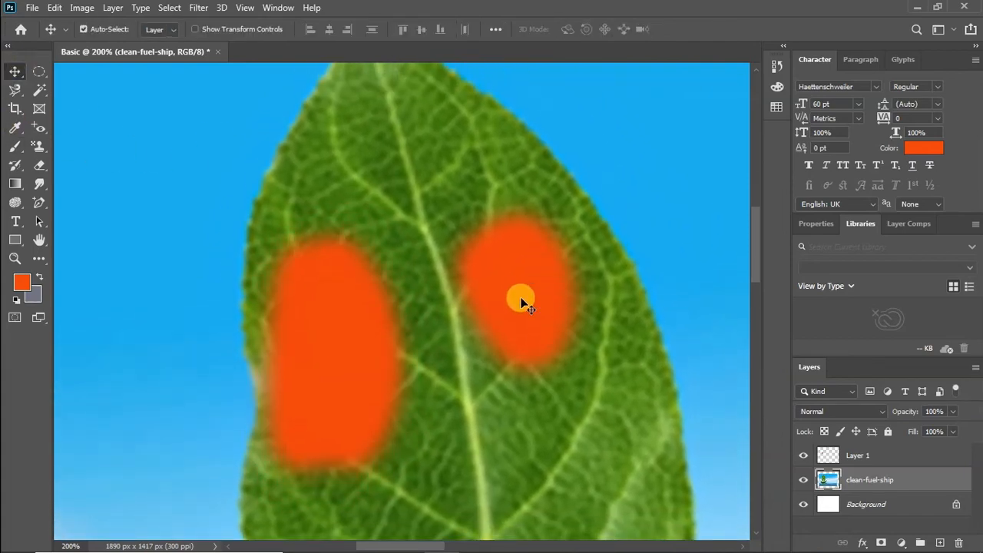
Undo the move and the painting on the clean-fuel-ship layer, and delete Layer 1.
key("ctrl+z")
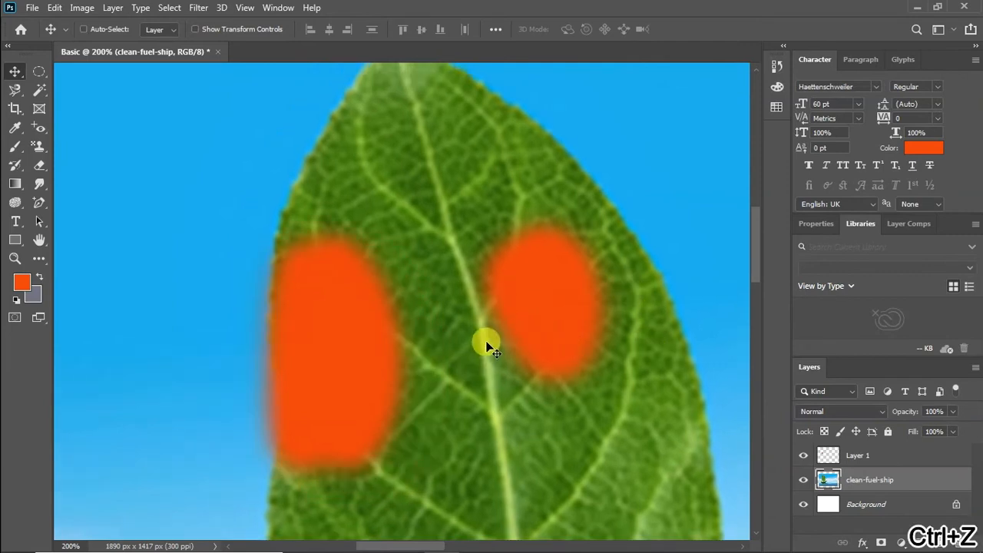
key("ctrl+z")
key("ctrl+z")
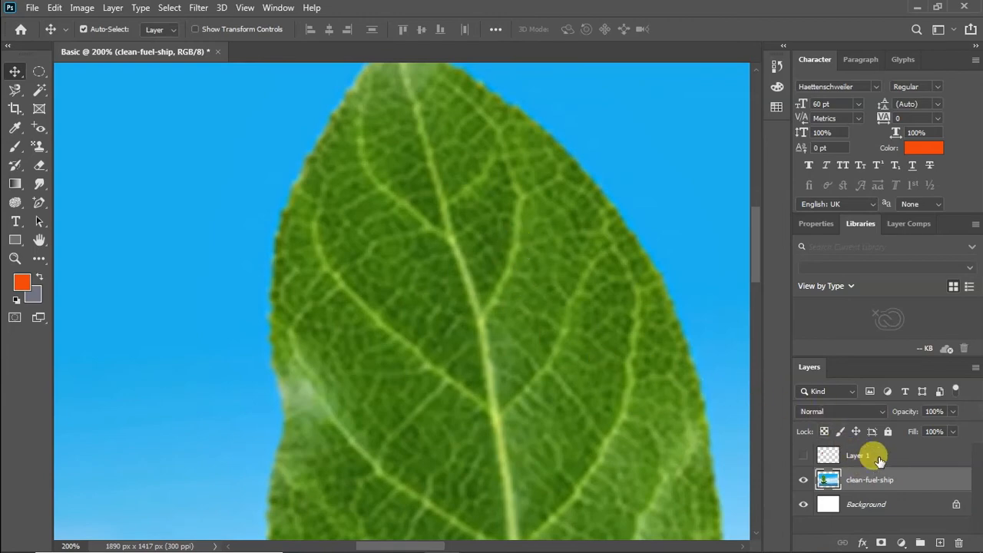
left_click(922, 460)
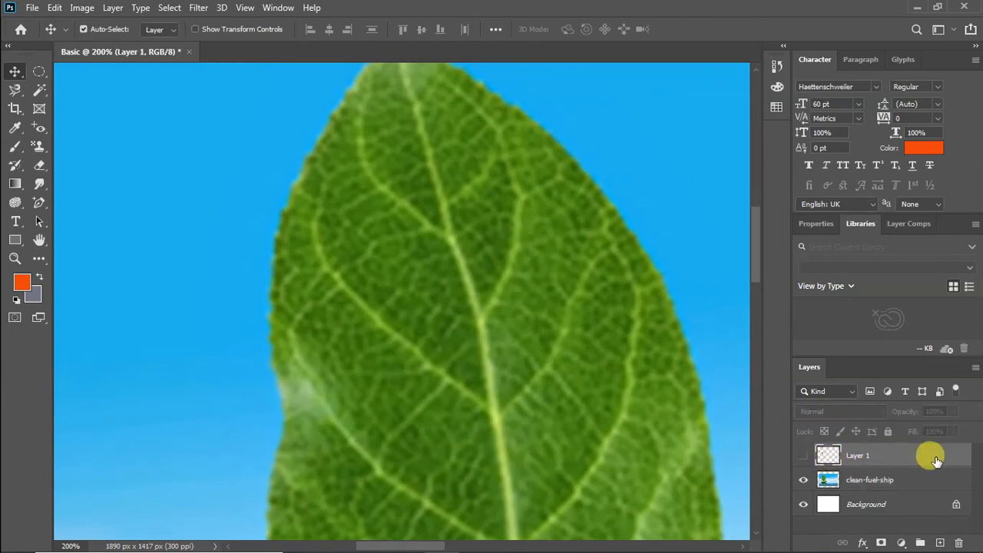
left_click_drag(935, 459, 958, 542)
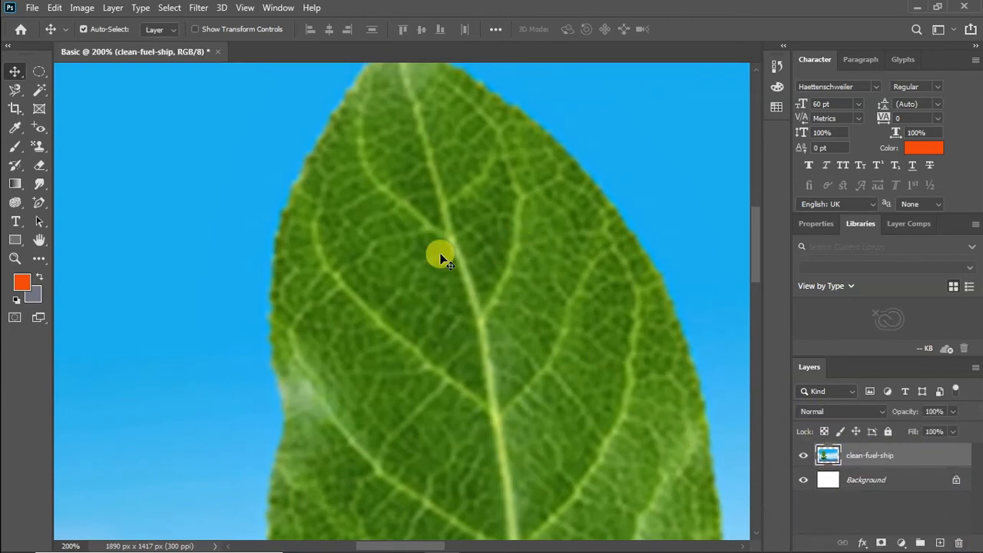
Try drawing a stroke across the leaf's upper part with the Pencil tool reduced to 8 px, and undo it.
left_click(20, 152)
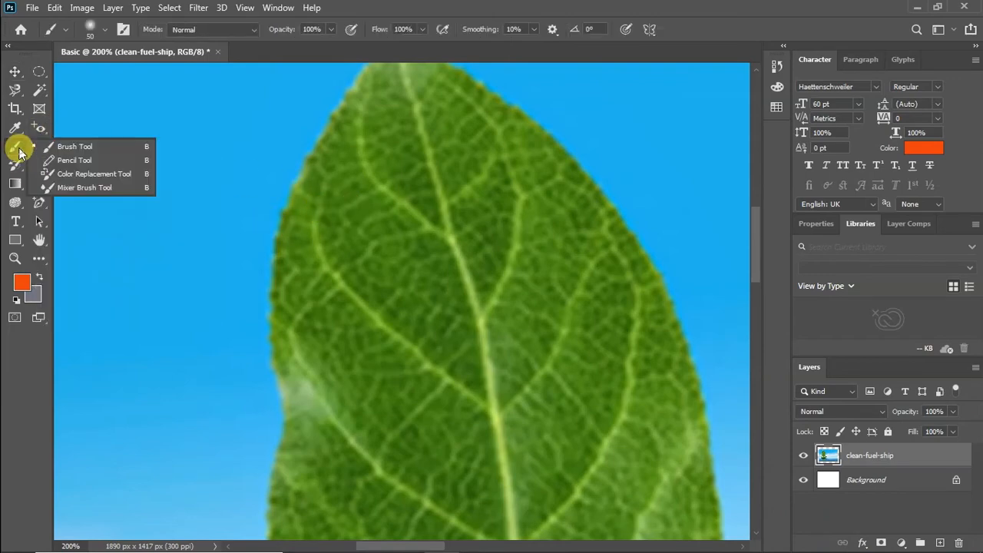
left_click(76, 159)
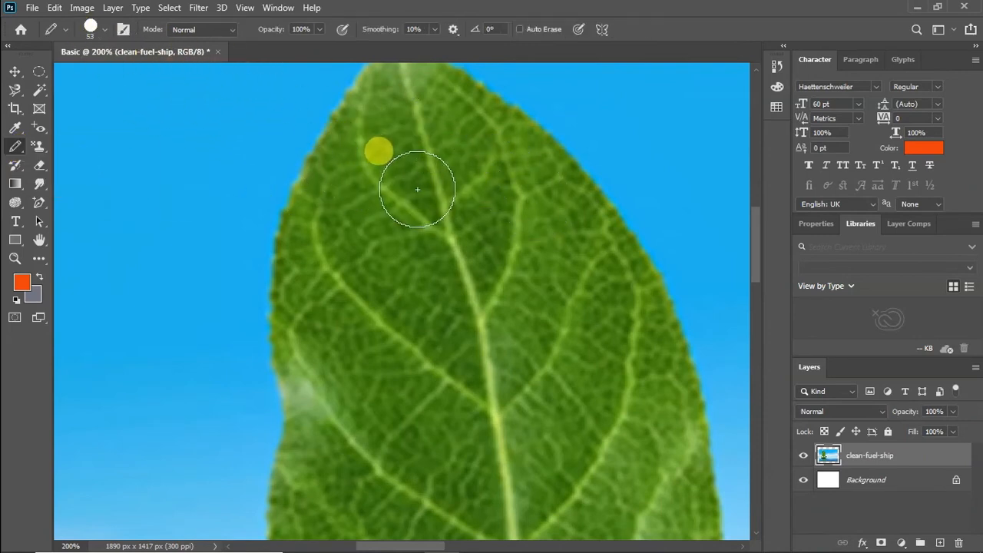
scroll(408, 191, "up", 3)
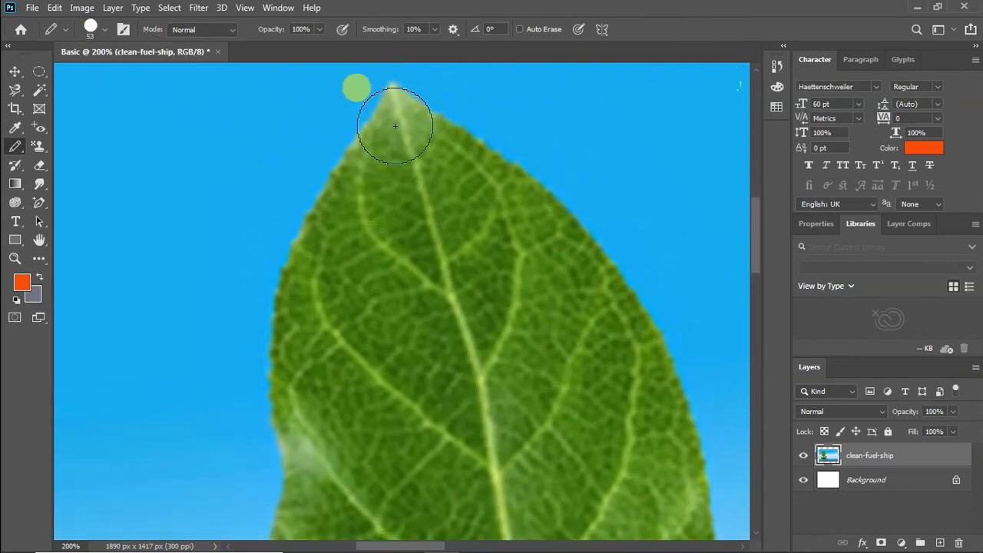
key("[")
key("[")
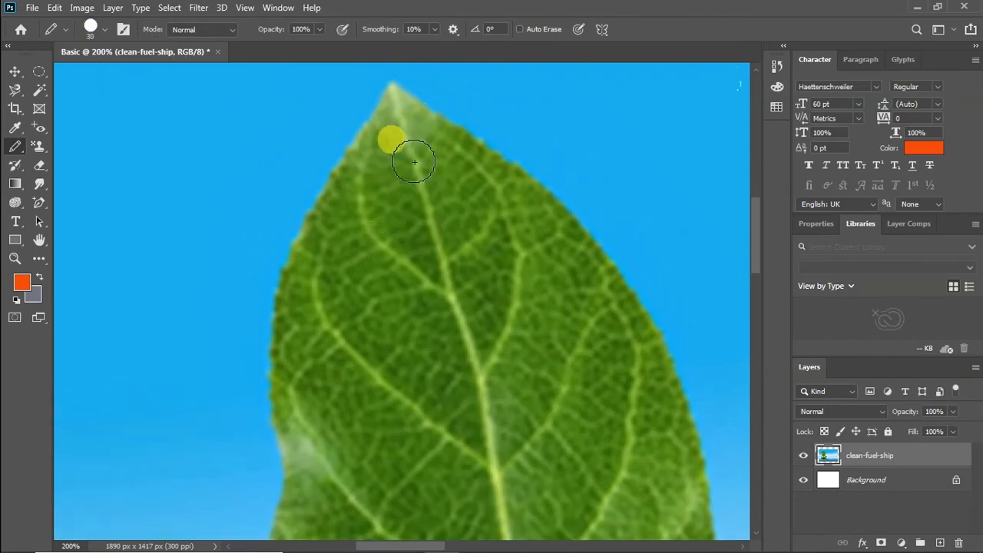
key("[")
key("[")
key("[")
key("[")
mouse_move(325, 127)
left_mouse_down()
mouse_move(284, 170)
mouse_move(273, 202)
mouse_move(222, 156)
mouse_move(236, 115)
mouse_move(215, 142)
mouse_move(183, 207)
mouse_move(213, 162)
mouse_move(224, 184)
mouse_move(228, 278)
mouse_move(229, 247)
mouse_move(240, 268)
mouse_move(311, 215)
mouse_move(299, 230)
mouse_move(353, 230)
mouse_move(467, 177)
mouse_move(518, 127)
mouse_move(568, 254)
mouse_move(643, 247)
mouse_move(510, 258)
left_mouse_up()
key("ctrl+z")
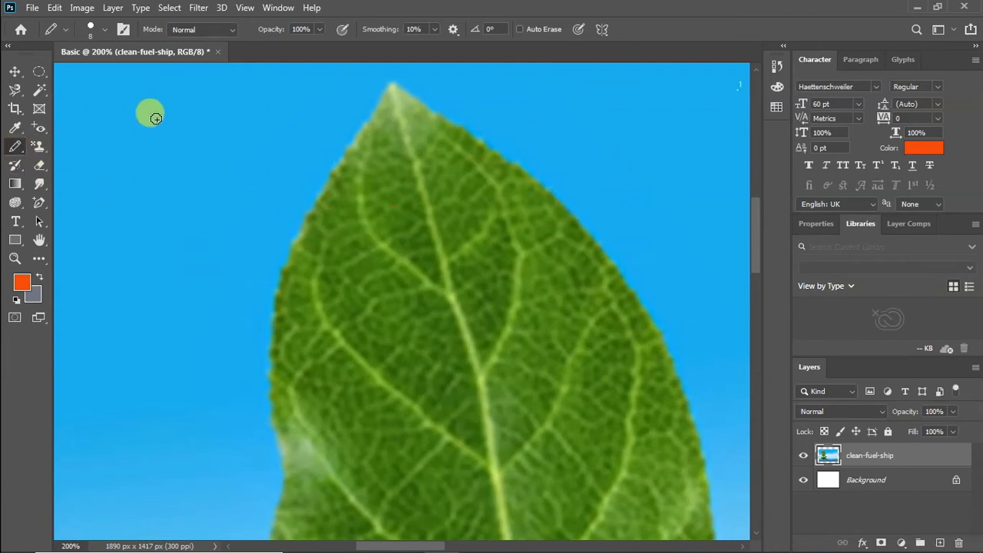
Recolour the whole upright leaf orange-red (e93f0a) on the clean-fuel-ship layer with the Color Replacement tool.
right_click(18, 150)
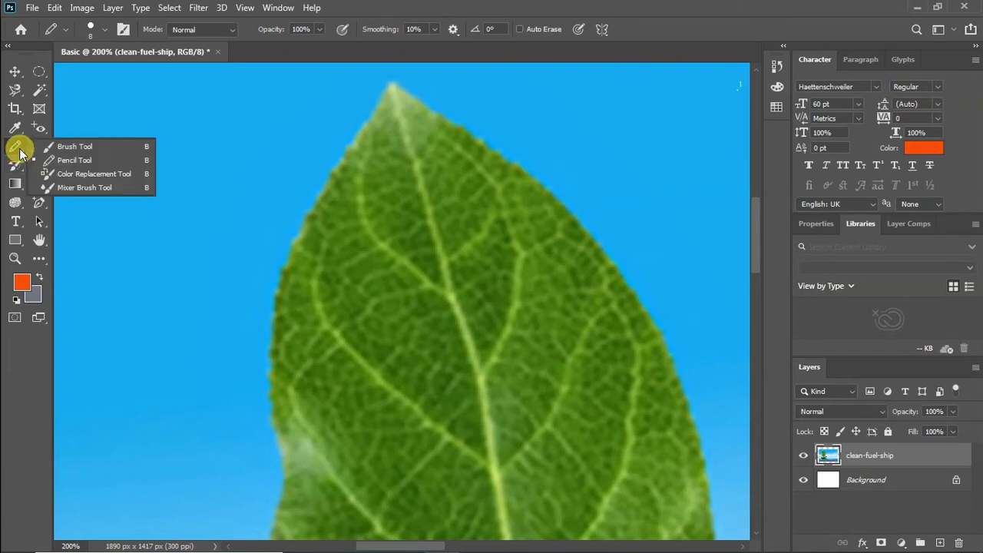
left_click(85, 175)
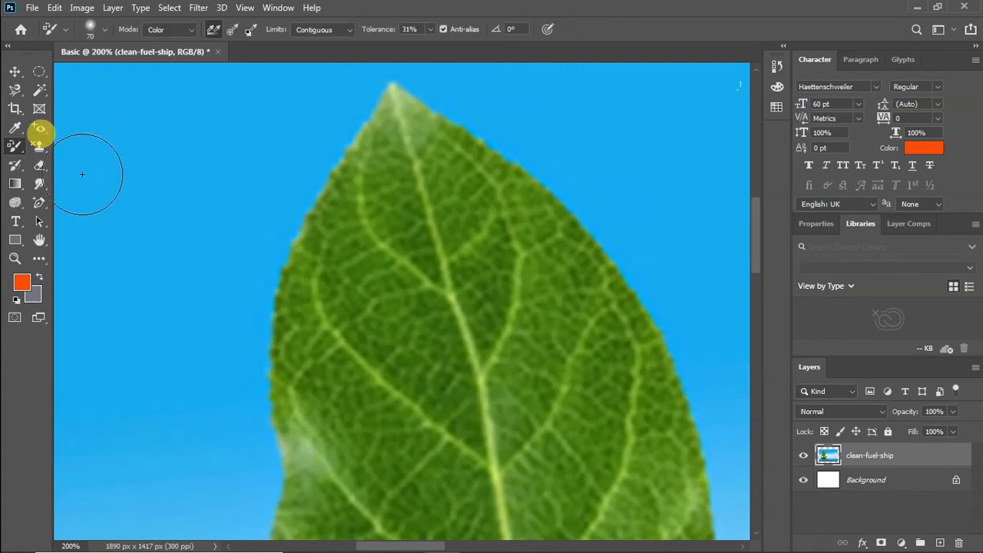
left_click(22, 283)
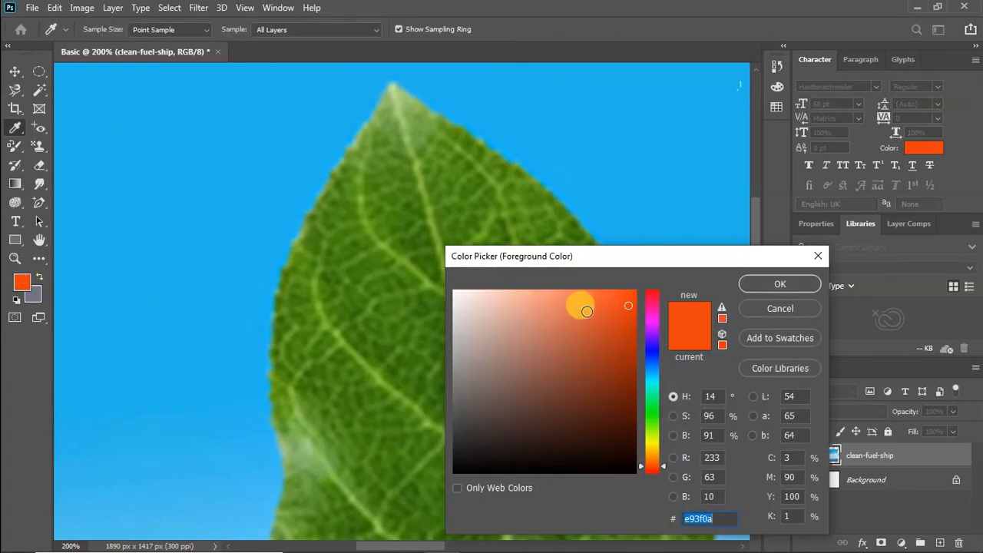
left_click(803, 284)
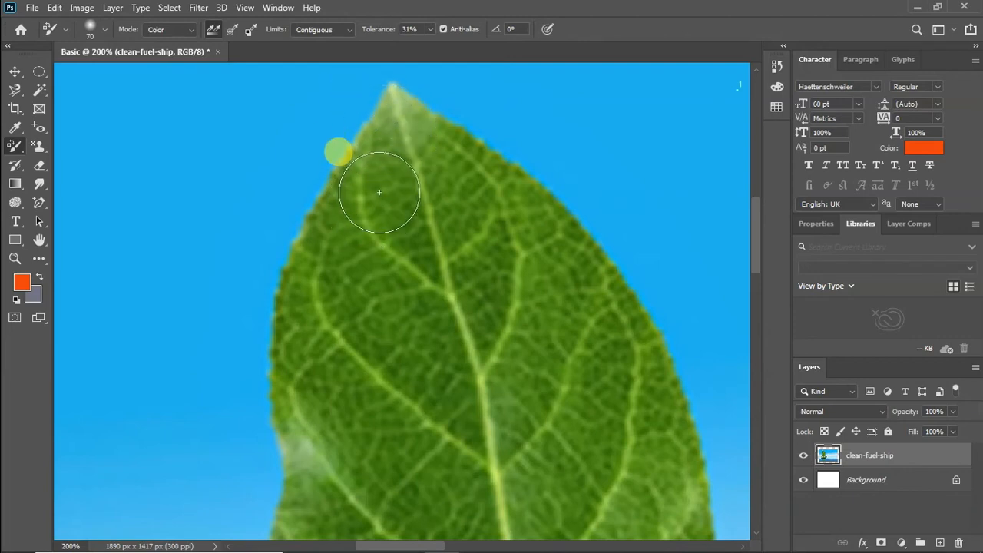
scroll(378, 192, "up", 1)
mouse_move(396, 125)
left_mouse_down()
mouse_move(337, 255)
mouse_move(326, 332)
mouse_move(344, 387)
mouse_move(329, 285)
mouse_move(305, 379)
mouse_move(400, 333)
mouse_move(404, 221)
mouse_move(504, 217)
mouse_move(573, 315)
mouse_move(452, 178)
mouse_move(434, 174)
mouse_move(488, 308)
mouse_move(405, 389)
mouse_move(393, 333)
mouse_move(449, 246)
mouse_move(583, 326)
mouse_move(500, 330)
mouse_move(551, 386)
mouse_move(408, 448)
mouse_move(368, 430)
mouse_move(312, 449)
mouse_move(323, 493)
mouse_move(450, 334)
mouse_move(559, 291)
mouse_move(607, 316)
mouse_move(625, 427)
mouse_move(357, 469)
mouse_move(332, 482)
mouse_move(568, 439)
left_mouse_up()
scroll(568, 439, "down", 3)
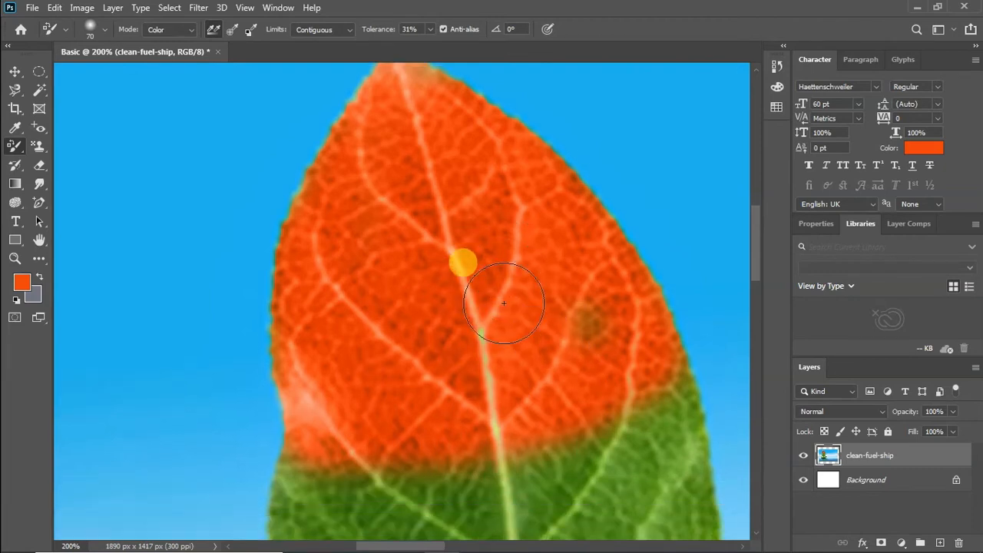
key("ctrl+minus")
key("ctrl+minus")
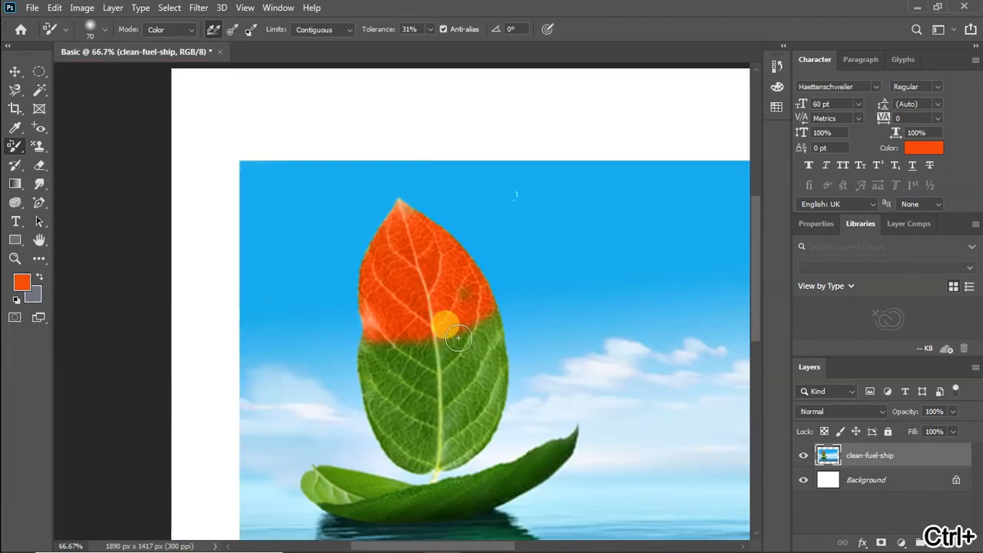
mouse_move(439, 323)
left_mouse_down()
mouse_move(390, 364)
mouse_move(377, 399)
mouse_move(372, 355)
mouse_move(389, 442)
mouse_move(420, 336)
mouse_move(414, 460)
mouse_move(431, 426)
mouse_move(456, 437)
mouse_move(437, 334)
mouse_move(447, 437)
mouse_move(483, 317)
mouse_move(473, 447)
mouse_move(494, 397)
mouse_move(498, 340)
mouse_move(456, 464)
mouse_move(399, 445)
mouse_move(416, 465)
mouse_move(438, 454)
mouse_move(450, 294)
mouse_move(485, 307)
mouse_move(496, 333)
mouse_move(427, 322)
mouse_move(390, 366)
mouse_move(374, 351)
mouse_move(375, 363)
mouse_move(415, 386)
mouse_move(436, 384)
mouse_move(433, 460)
mouse_move(459, 421)
mouse_move(474, 325)
mouse_move(431, 371)
mouse_move(458, 313)
left_mouse_up()
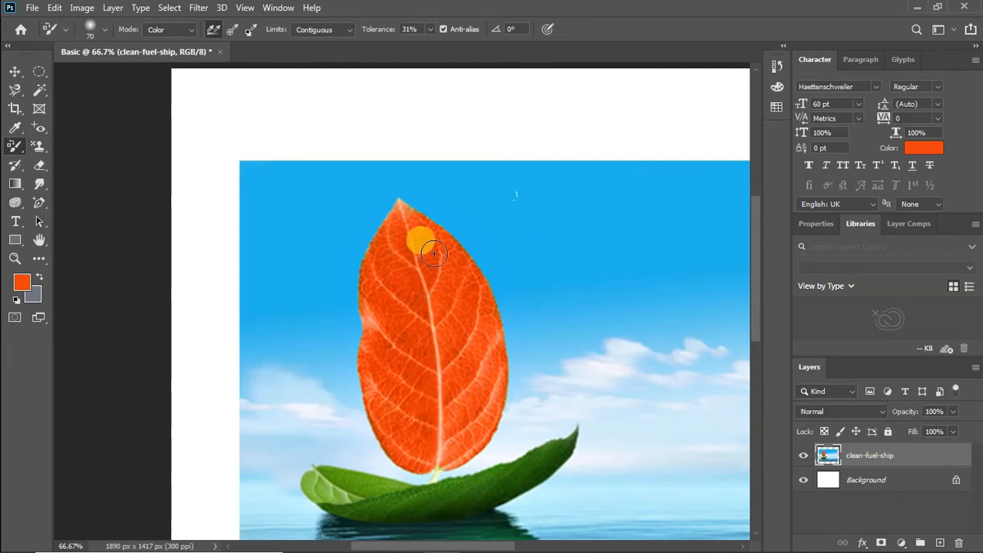
Move the clean-fuel-ship layer slightly, and undo both the move and the leaf's orange-red recolouring.
left_click(14, 71)
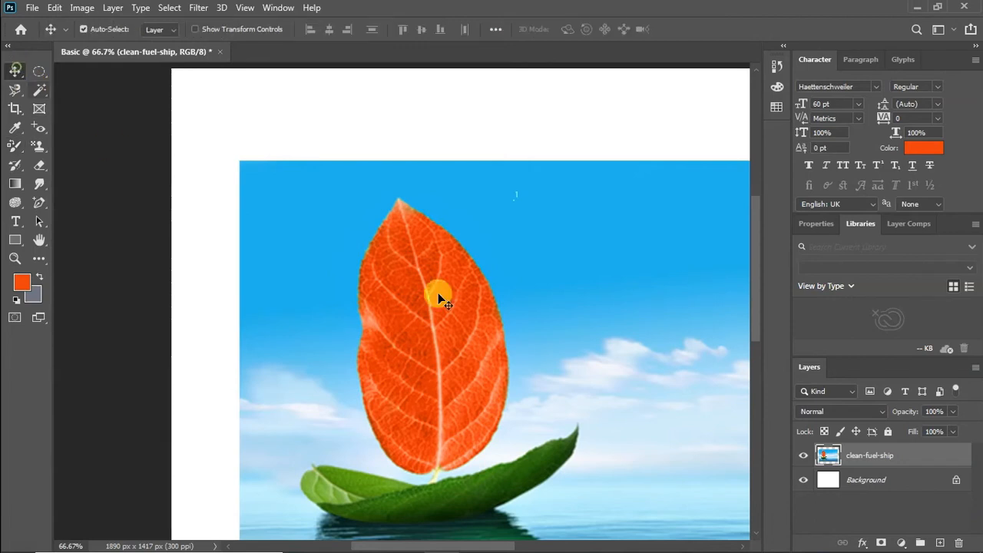
mouse_move(453, 329)
left_mouse_down()
mouse_move(553, 284)
mouse_move(446, 313)
left_mouse_up()
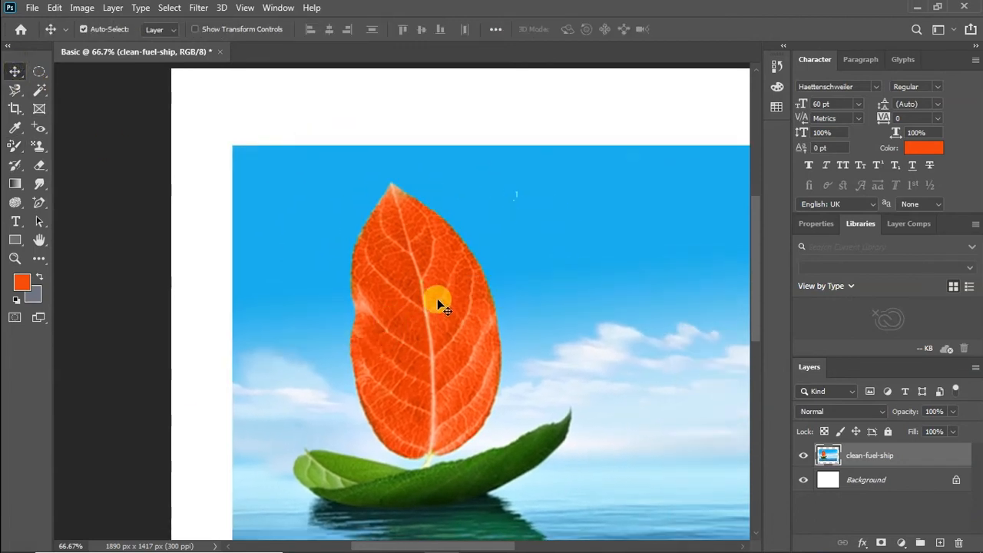
key("ctrl+z")
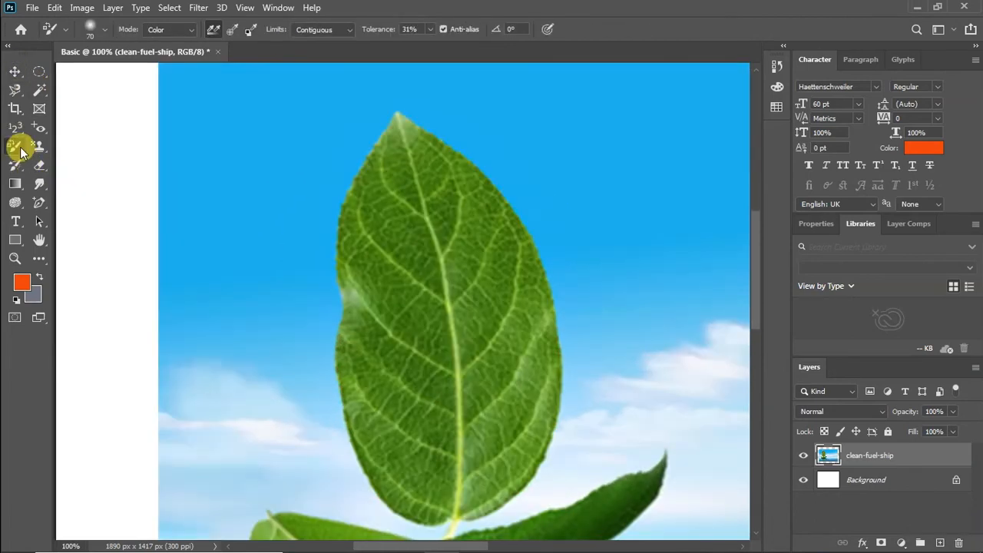
Set the foreground colour to a bright blue and paint over the upright leaf's upper part with the Mixer Brush.
left_click(20, 151)
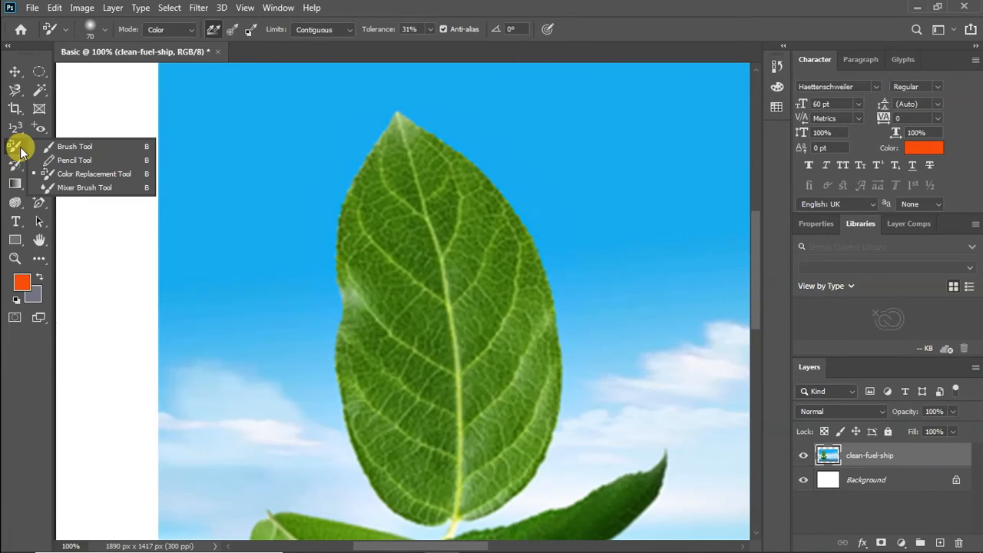
left_click(74, 187)
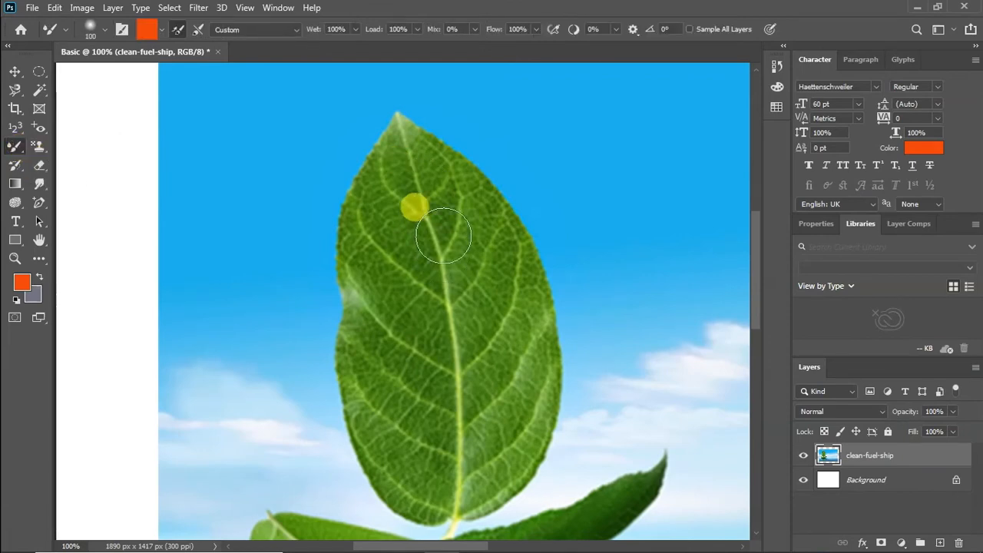
left_click(22, 283)
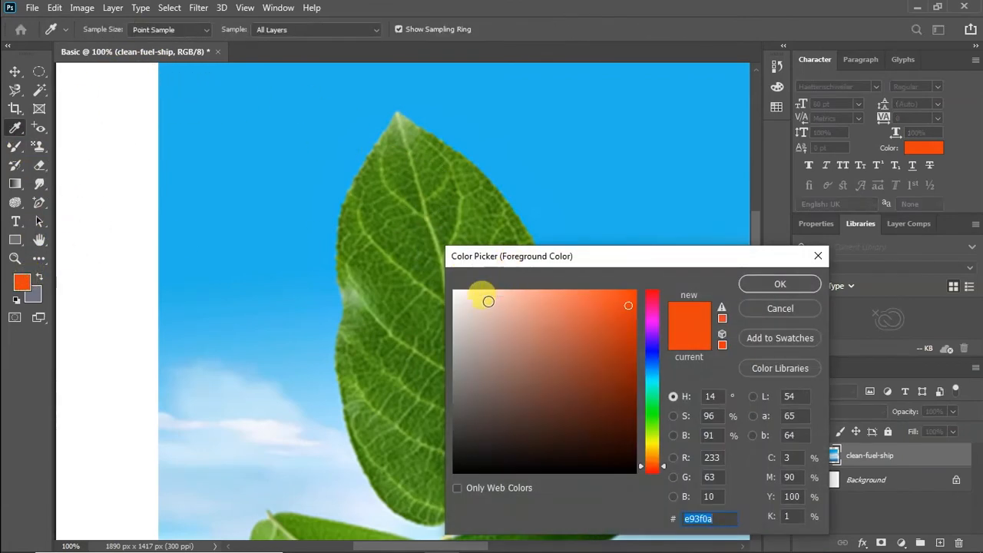
left_click_drag(465, 294, 571, 368)
left_click_drag(650, 373, 649, 352)
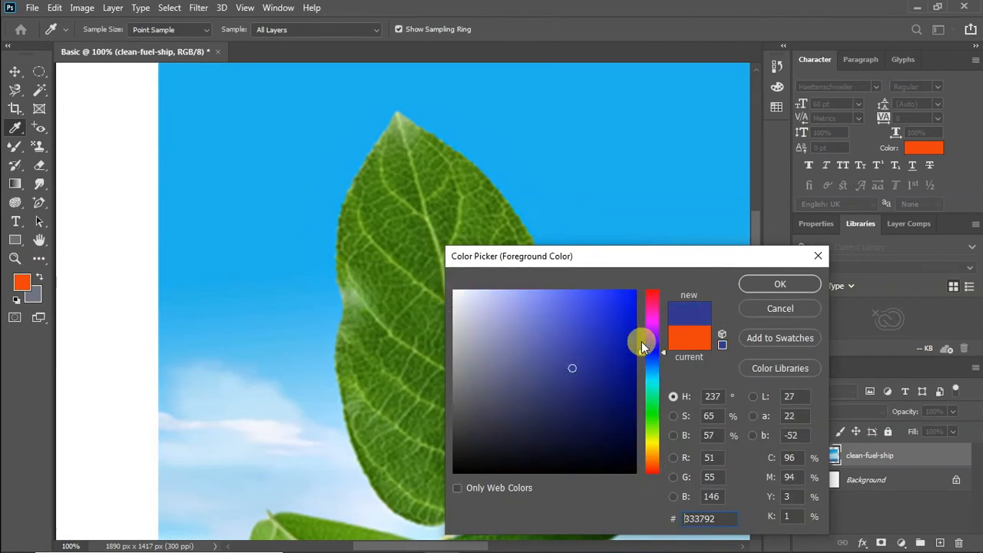
left_click(616, 301)
left_click(780, 284)
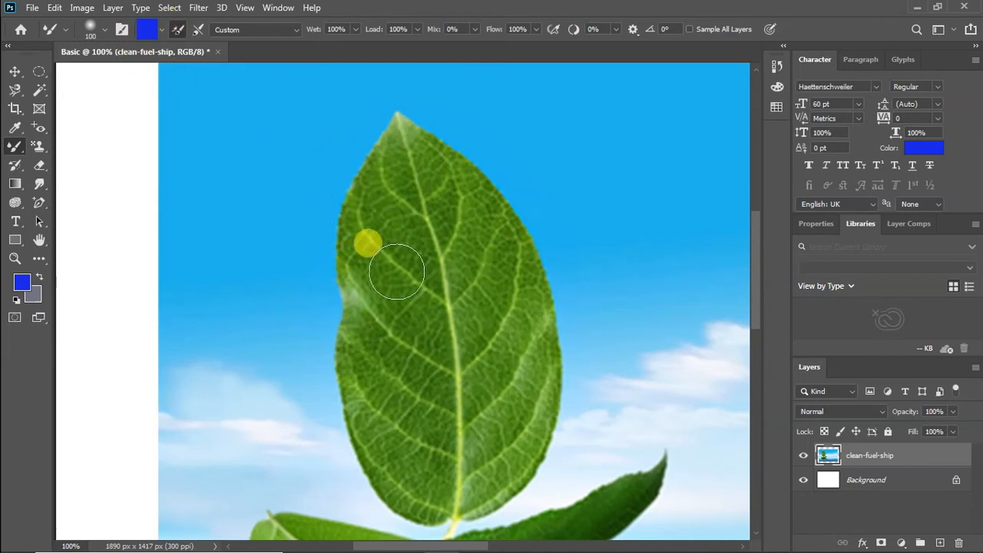
mouse_move(410, 185)
left_mouse_down()
mouse_move(390, 201)
mouse_move(381, 253)
mouse_move(390, 282)
mouse_move(383, 211)
mouse_move(396, 174)
mouse_move(406, 287)
mouse_move(429, 283)
mouse_move(409, 212)
mouse_move(392, 328)
mouse_move(419, 323)
mouse_move(432, 258)
left_mouse_up()
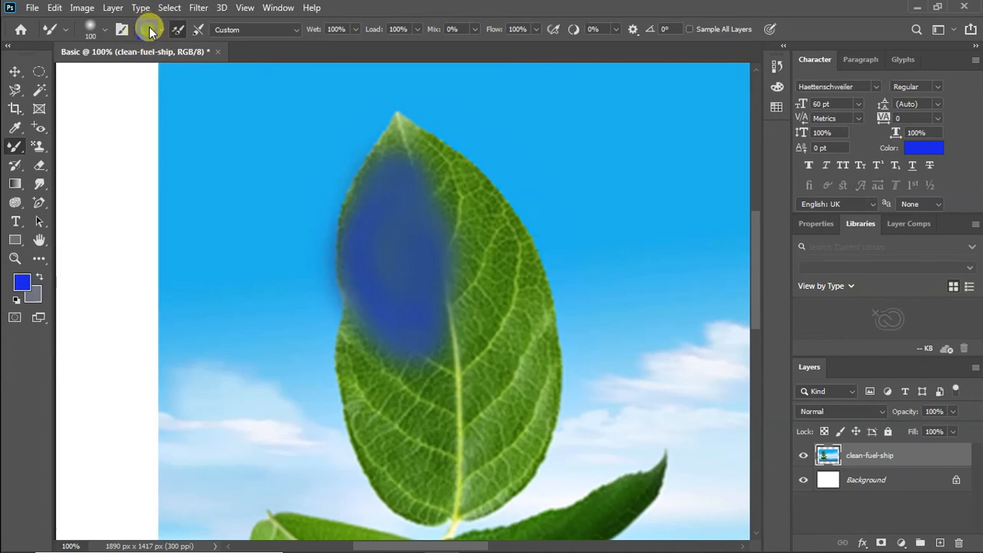
mouse_move(363, 206)
left_mouse_down()
mouse_move(432, 281)
mouse_move(384, 195)
mouse_move(358, 261)
mouse_move(401, 215)
mouse_move(300, 125)
mouse_move(358, 241)
mouse_move(377, 180)
mouse_move(428, 246)
mouse_move(391, 312)
mouse_move(395, 285)
mouse_move(375, 234)
mouse_move(440, 226)
mouse_move(463, 205)
mouse_move(489, 321)
mouse_move(420, 155)
mouse_move(450, 340)
mouse_move(388, 331)
mouse_move(439, 226)
mouse_move(441, 173)
mouse_move(421, 362)
mouse_move(466, 417)
mouse_move(479, 338)
mouse_move(391, 457)
mouse_move(384, 314)
mouse_move(471, 397)
mouse_move(406, 305)
mouse_move(436, 225)
left_mouse_up()
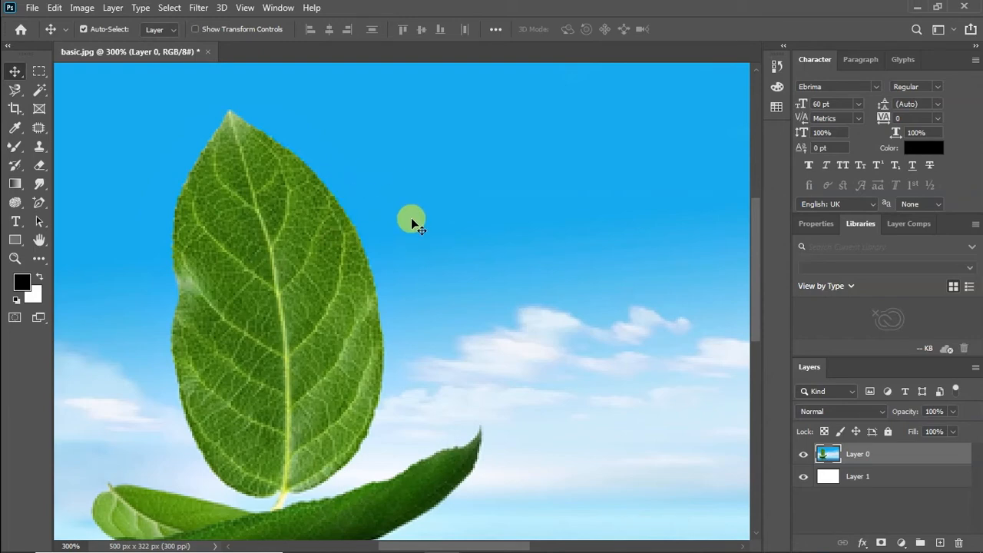
In basic.jpg, recolour the upper half of the leaf on Layer 0 with the Color Replacement tool using black.
left_click(18, 151)
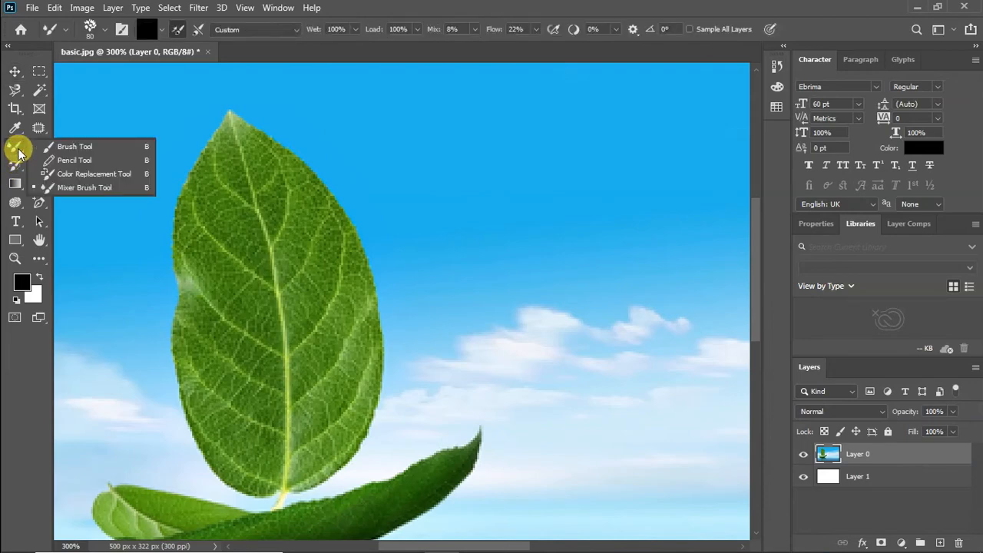
left_click(79, 181)
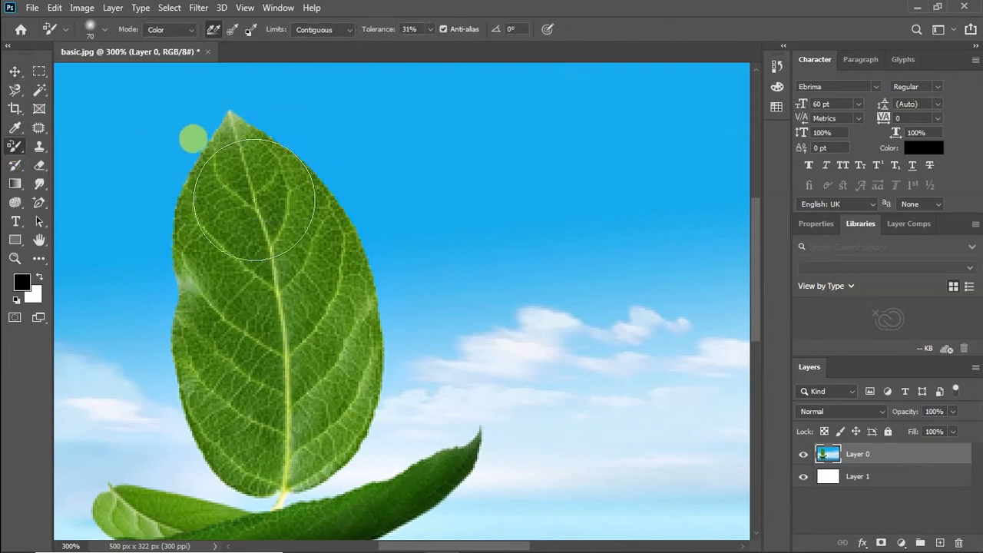
mouse_move(254, 197)
left_mouse_down()
mouse_move(310, 212)
mouse_move(232, 186)
mouse_move(273, 269)
mouse_move(393, 199)
mouse_move(370, 252)
left_mouse_up()
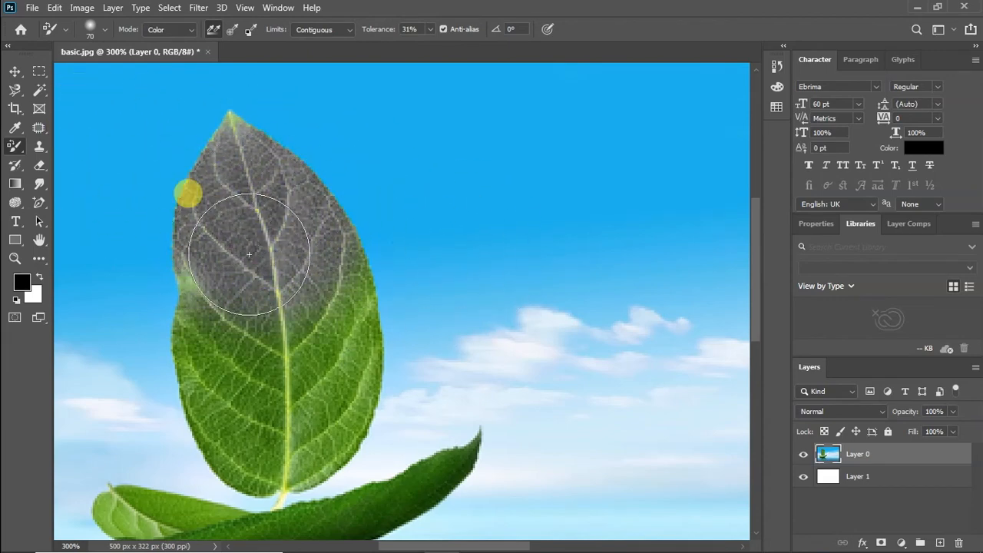
mouse_move(254, 199)
left_mouse_down()
mouse_move(247, 318)
mouse_move(321, 239)
left_mouse_up()
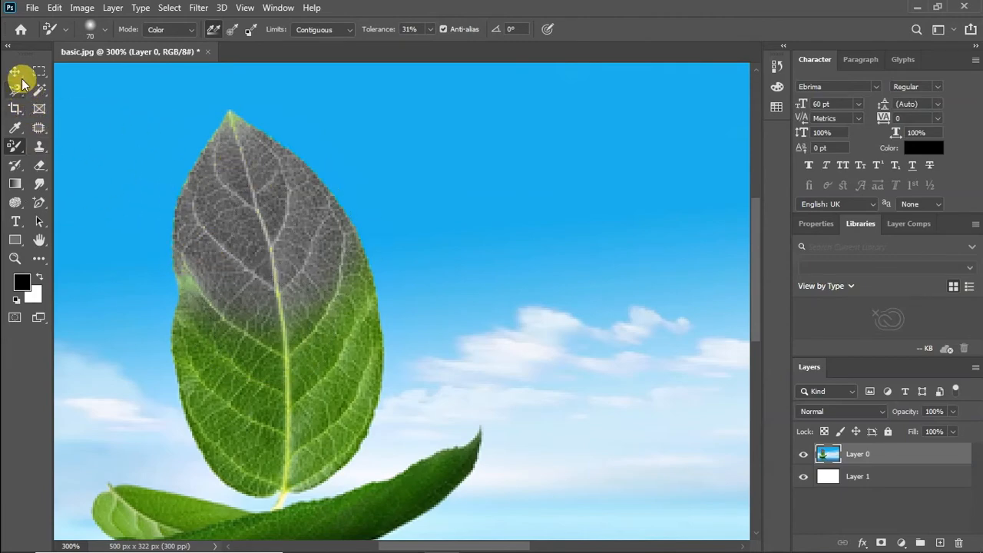
Undo the grey recolouring of the leaf's upper half and redo it for comparison.
left_click_drag(232, 115, 294, 175)
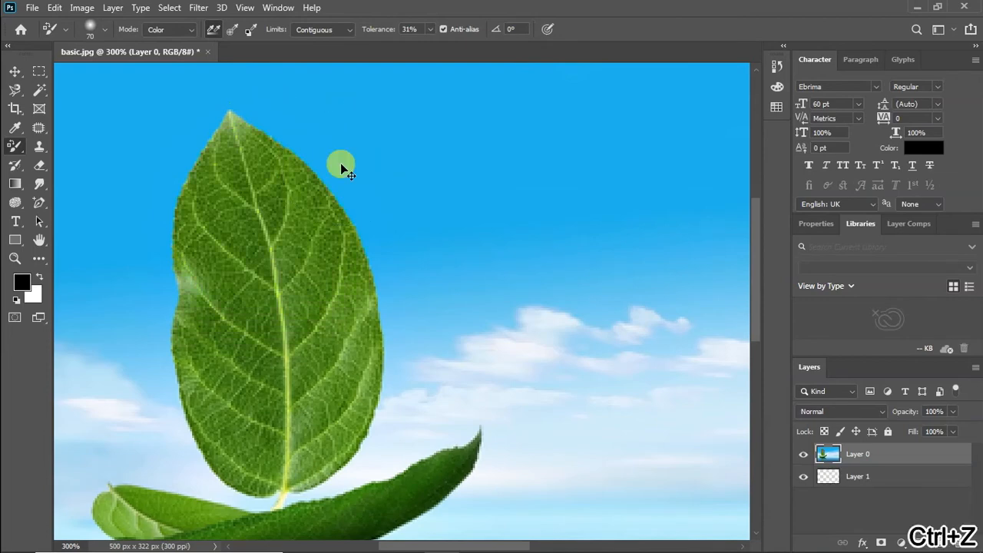
key("ctrl+shift+z")
key("ctrl+shift+z")
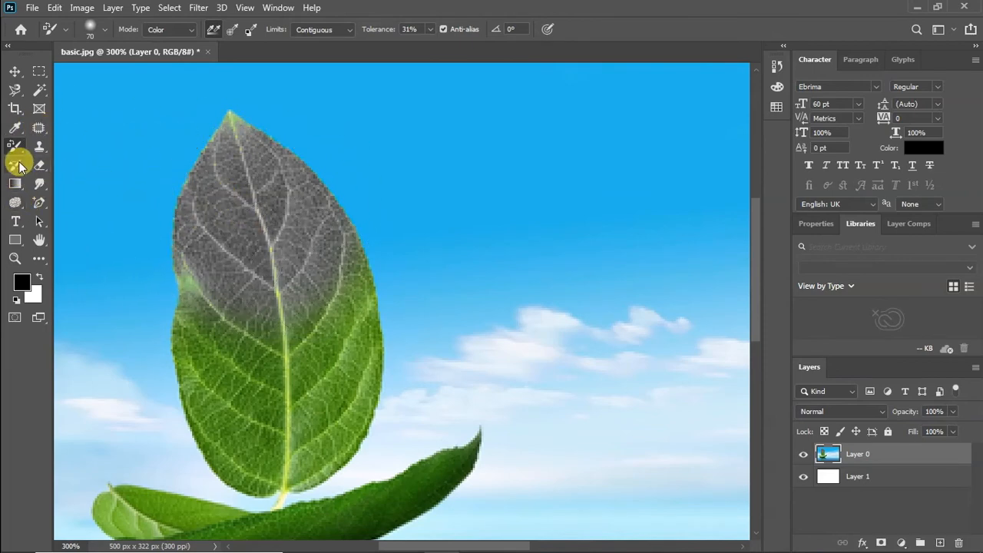
Restore the green in the lower part of the leaf's grey area with the History Brush, reduced to 15 px.
left_click_drag(19, 167, 74, 167)
key("[")
key("[")
key("[")
key("[")
key("[")
key("[")
key("[")
key("[")
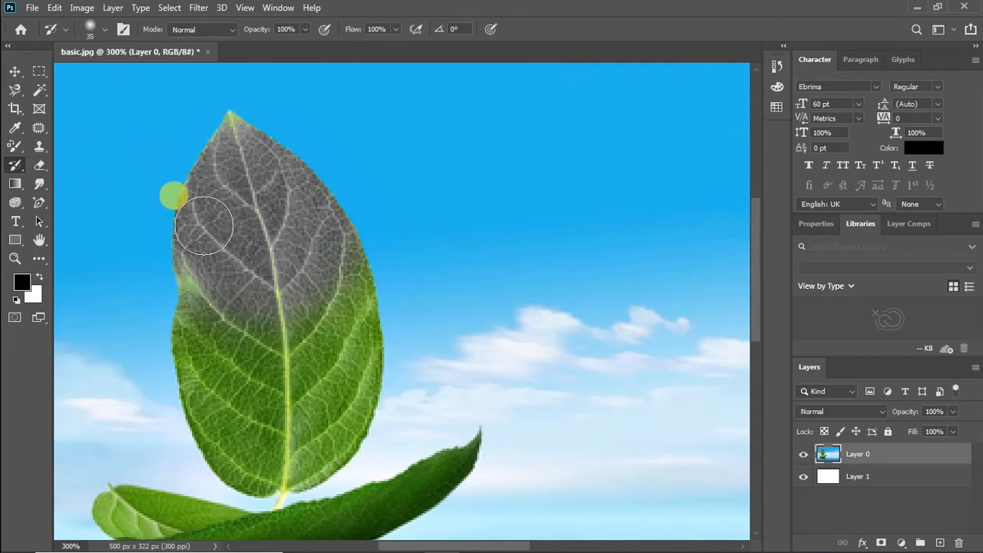
mouse_move(205, 272)
left_mouse_down()
mouse_move(252, 278)
mouse_move(188, 266)
mouse_move(165, 241)
mouse_move(180, 263)
mouse_move(285, 260)
mouse_move(342, 231)
mouse_move(282, 259)
mouse_move(222, 268)
mouse_move(307, 236)
mouse_move(326, 202)
mouse_move(256, 294)
left_mouse_up()
mouse_move(332, 273)
left_mouse_down()
mouse_move(277, 332)
mouse_move(324, 263)
mouse_move(276, 311)
mouse_move(367, 238)
mouse_move(350, 264)
mouse_move(357, 221)
mouse_move(341, 206)
mouse_move(346, 254)
mouse_move(285, 333)
mouse_move(208, 336)
mouse_move(348, 298)
mouse_move(245, 317)
mouse_move(183, 274)
mouse_move(176, 378)
mouse_move(183, 293)
mouse_move(358, 274)
mouse_move(373, 262)
mouse_move(304, 232)
mouse_move(290, 209)
mouse_move(342, 211)
mouse_move(271, 223)
mouse_move(301, 260)
left_mouse_up()
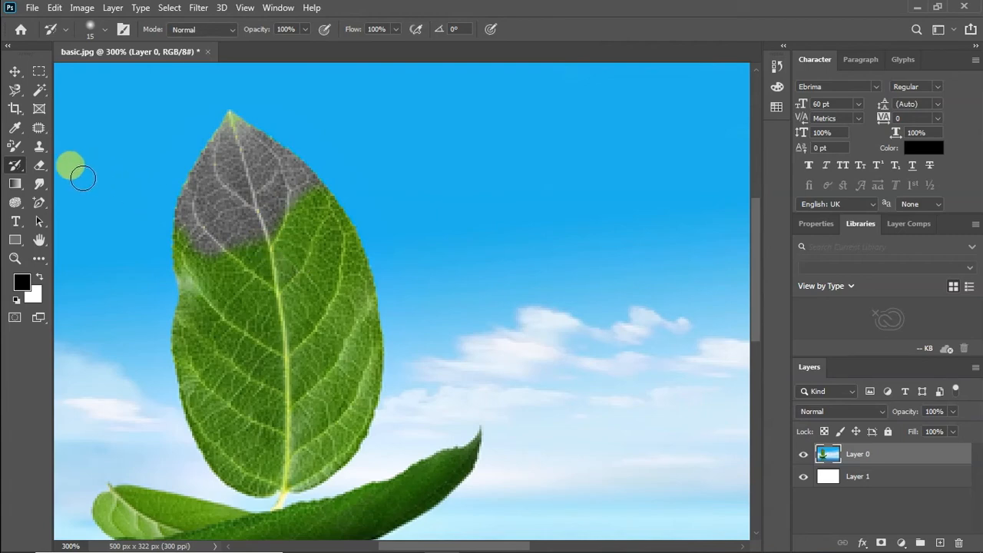
Try painting over the leaf with the Art History Brush in the Tight Medium style, and undo the painting.
right_click(19, 169)
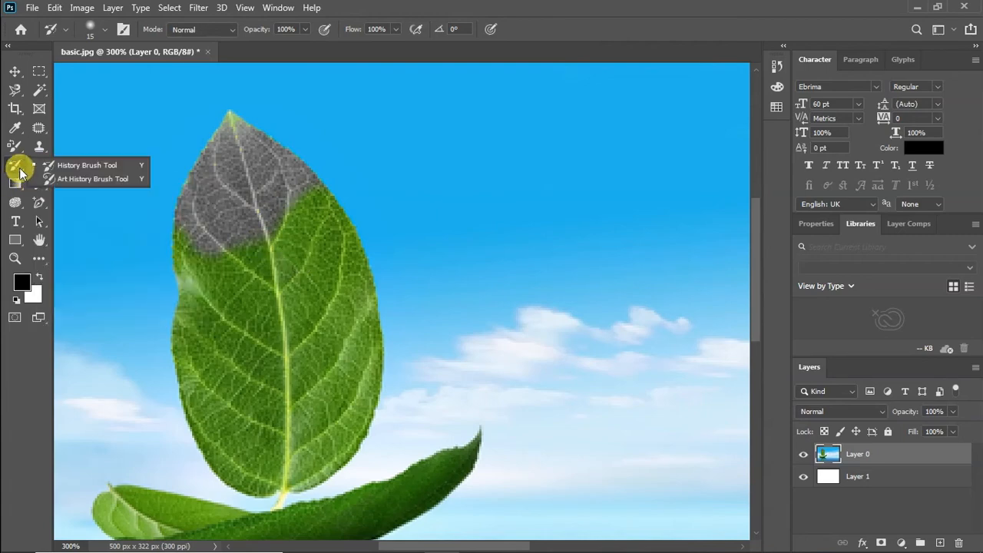
left_click(66, 182)
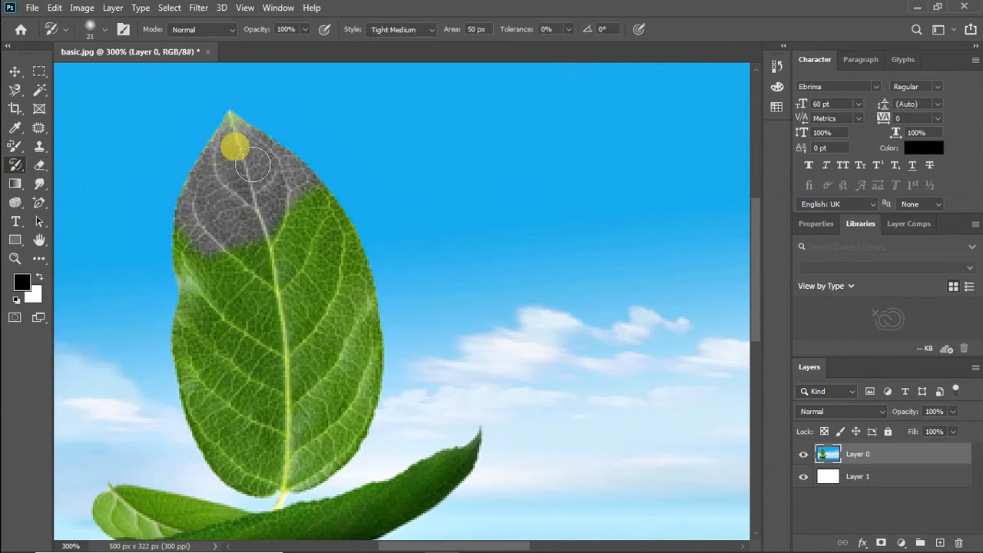
mouse_move(250, 297)
left_mouse_down()
mouse_move(281, 281)
mouse_move(419, 306)
left_mouse_up()
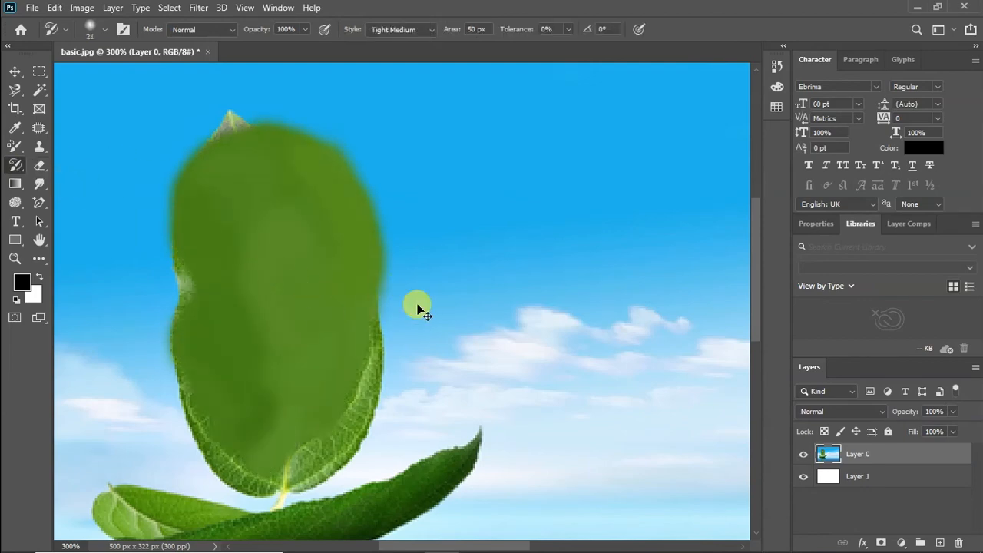
key("ctrl+z")
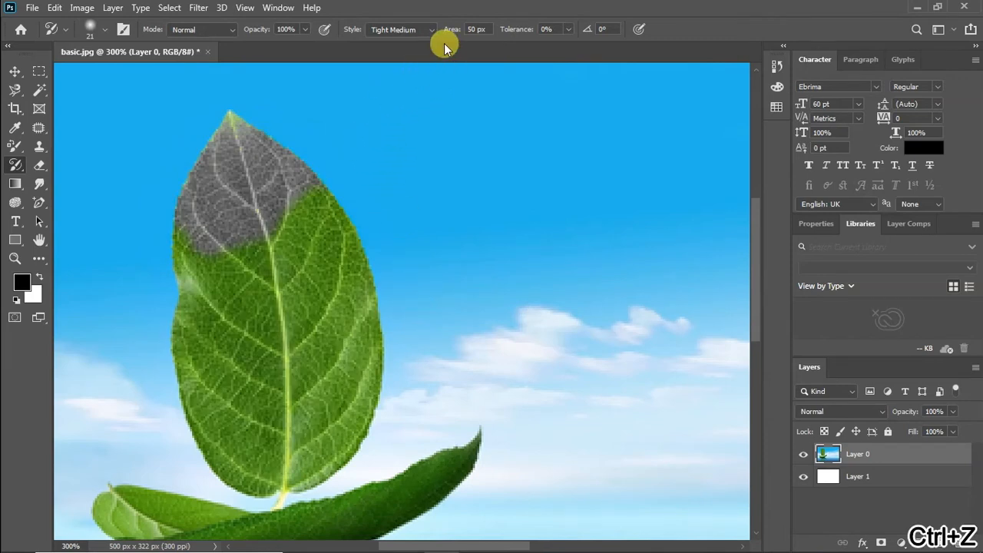
Try painting over the middle of the leaf with the Art History Brush in the Tight Short style, and undo it.
left_click(426, 33)
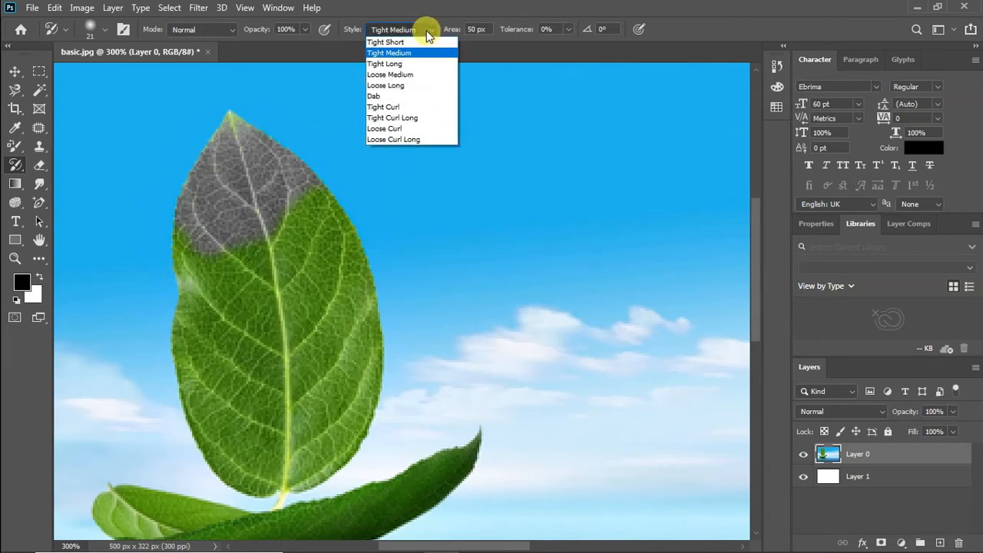
left_click(421, 42)
left_click_drag(235, 235, 267, 263)
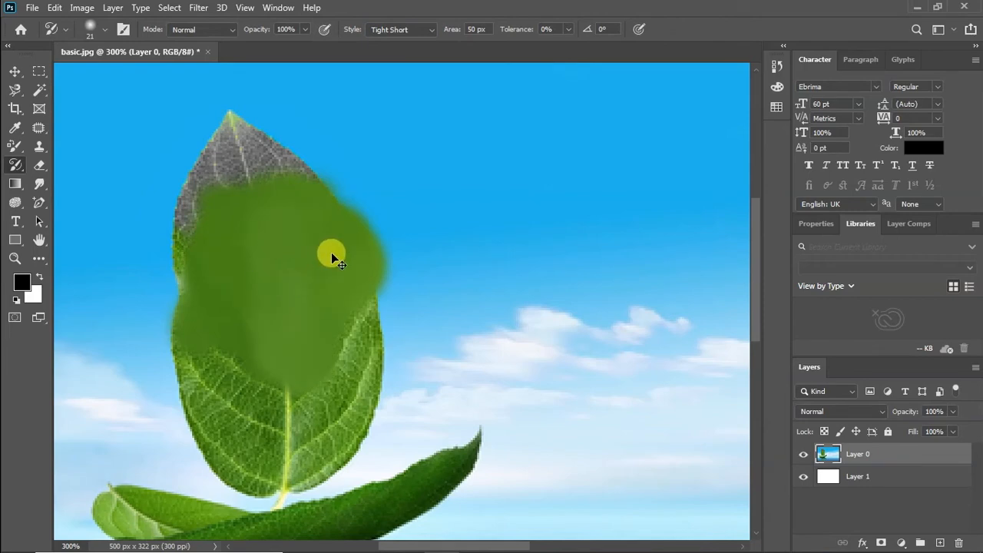
key("ctrl+z")
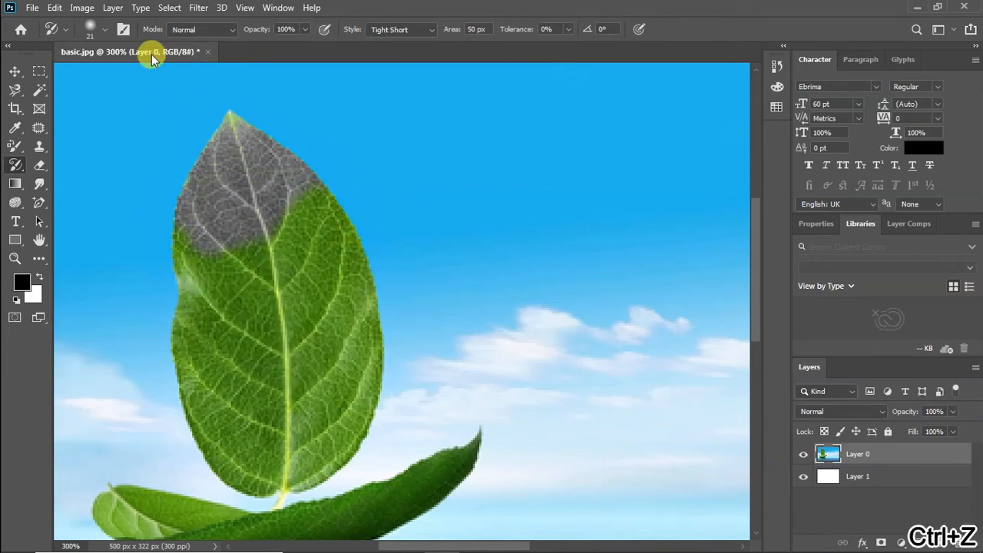
Try smearing the leaf and sky with the Kyle's Concept Brushes All Purpose Blend preset, and undo back to the fully green leaf.
left_click(92, 29)
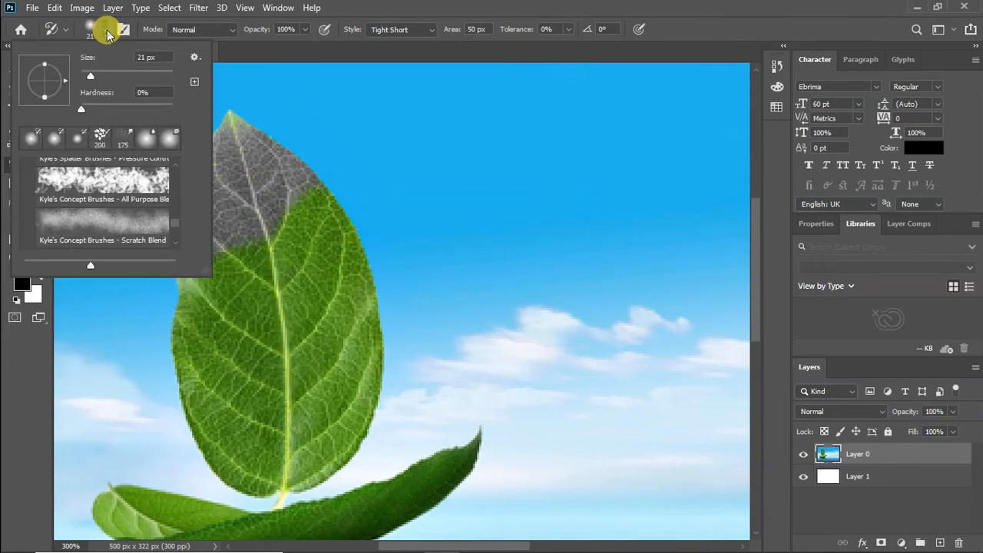
left_click(114, 176)
mouse_move(280, 261)
left_mouse_down()
mouse_move(299, 284)
mouse_move(373, 306)
left_mouse_up()
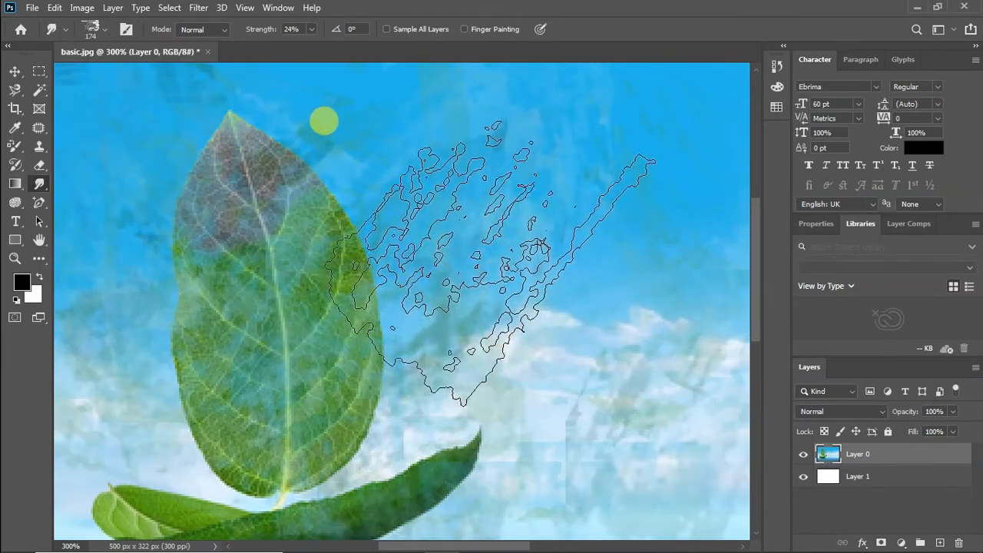
key("ctrl+z")
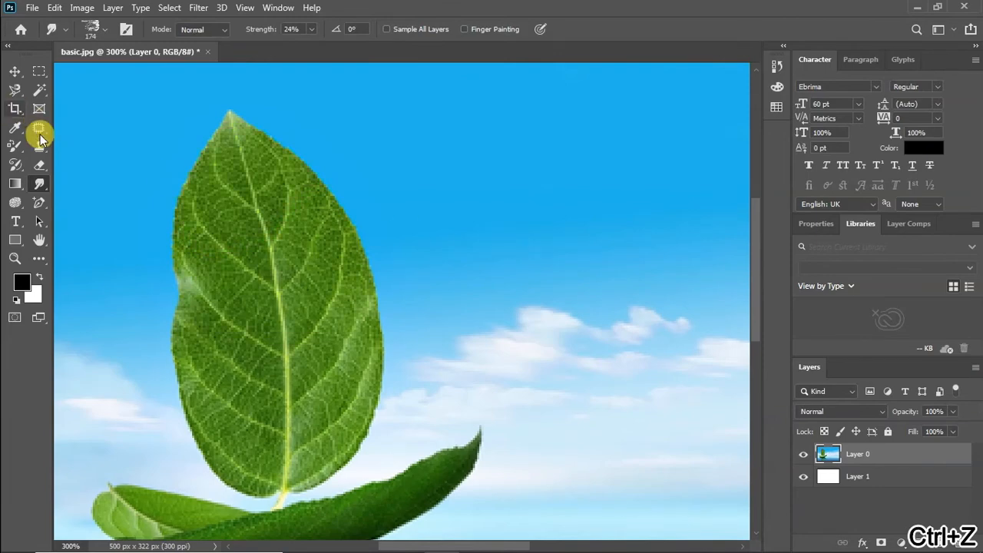
Try an Art History Brush stroke over the leaf's upper-left part in the Tight Short style, and undo it.
left_click(24, 166)
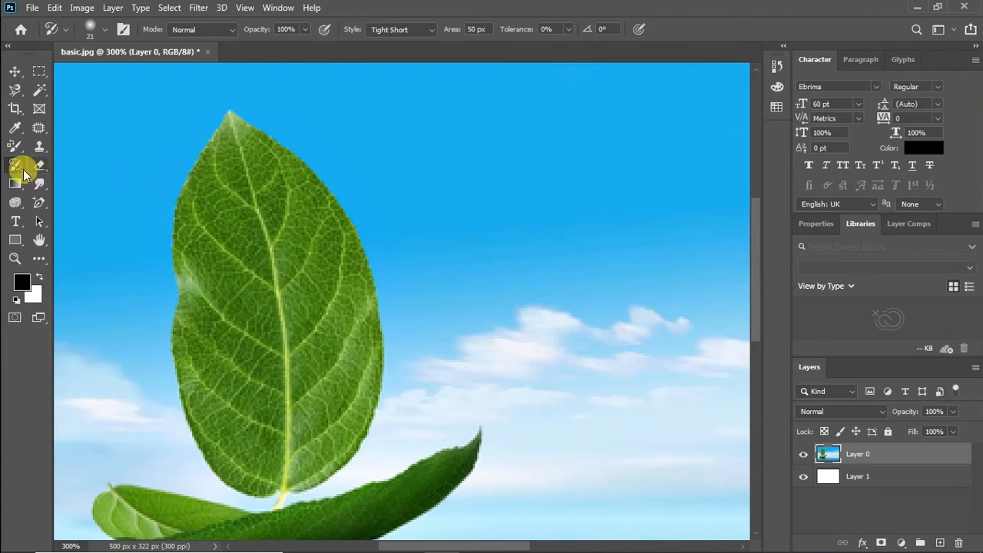
right_click(21, 175)
left_click(48, 179)
mouse_move(176, 158)
left_mouse_down()
mouse_move(208, 222)
mouse_move(266, 214)
left_mouse_up()
key("ctrl+z")
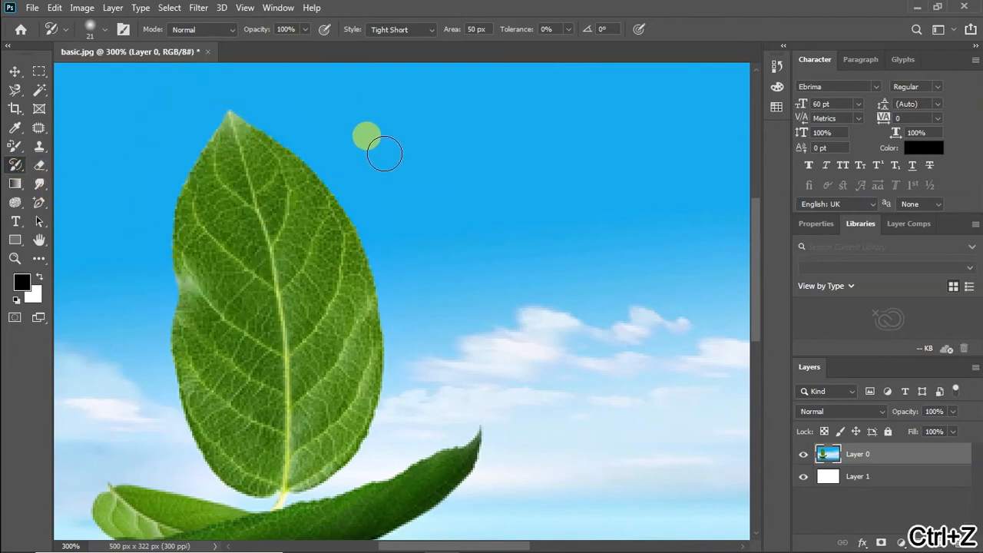
Browse the edit history by switching between the Layer Order, Fill Layer and Art History Brush states, return to Fill Layer and close the history.
left_click(278, 8)
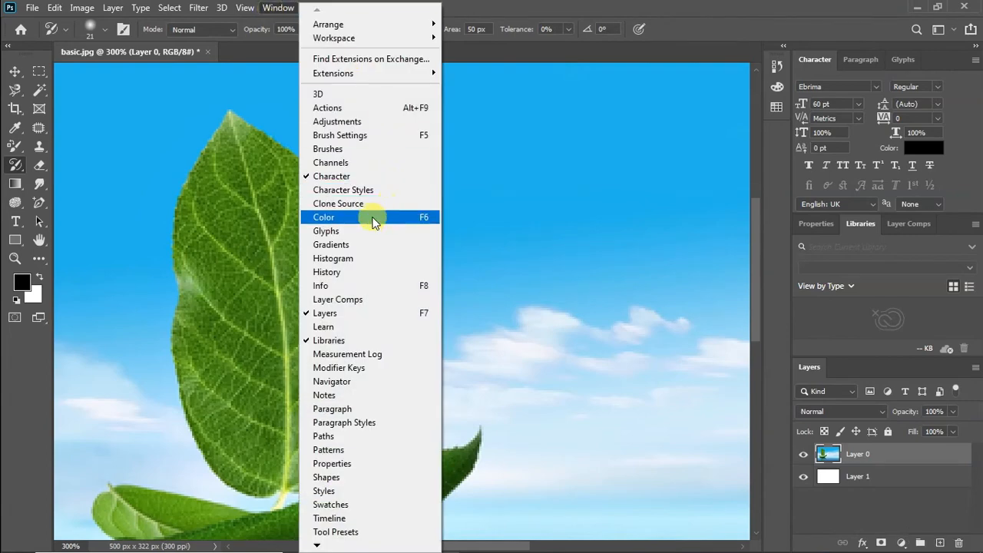
left_click(369, 272)
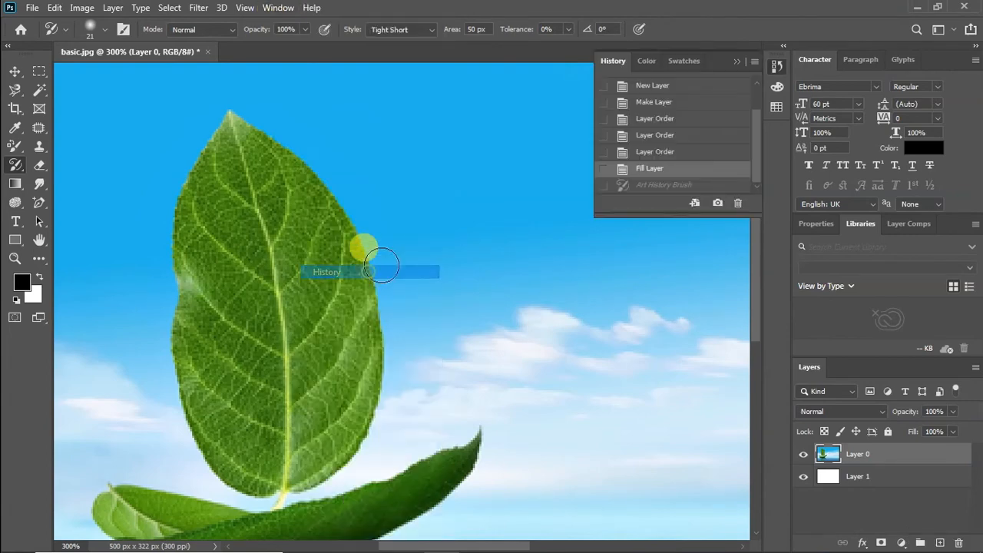
scroll(751, 149, "up", 1)
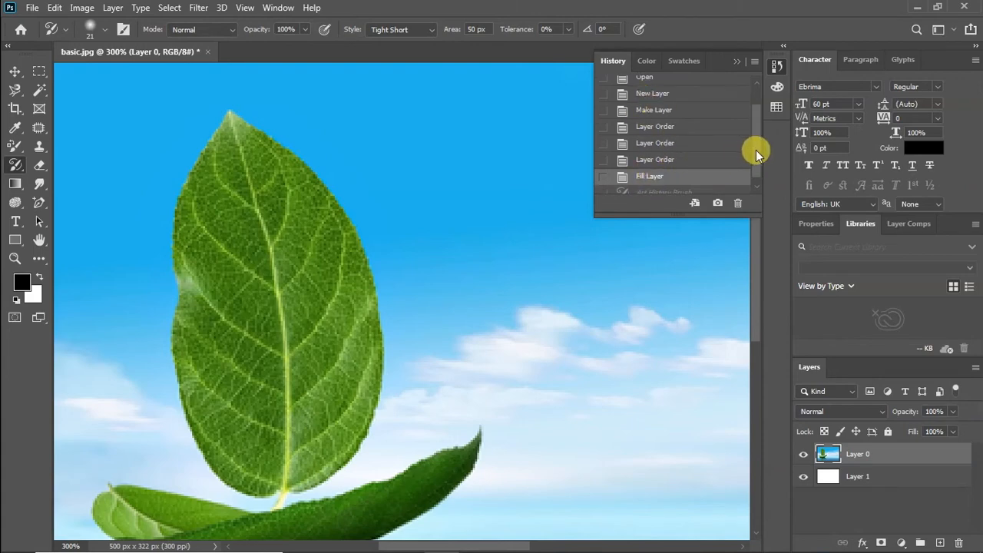
scroll(755, 152, "up", 1)
left_click(681, 185)
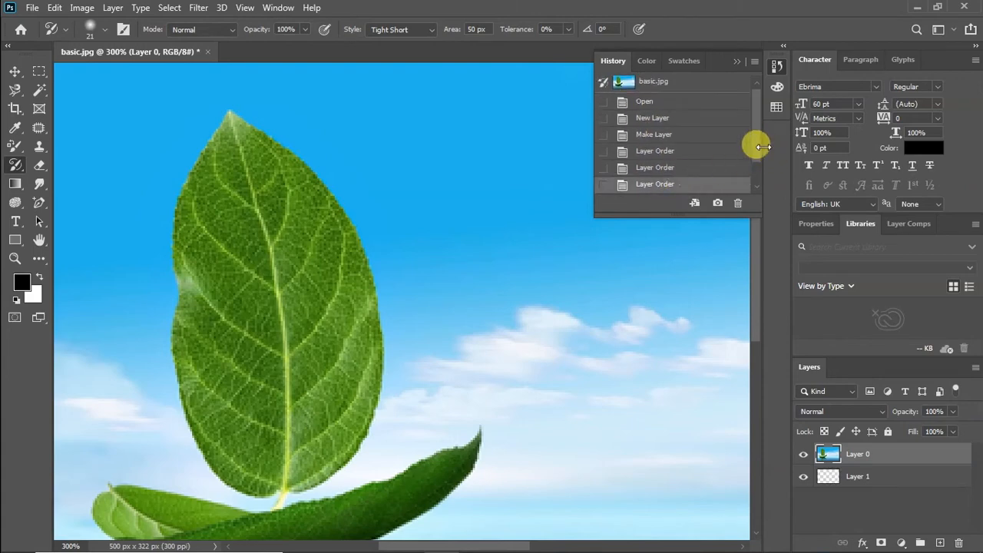
scroll(748, 175, "down", 1)
left_click(688, 169)
left_click(681, 184)
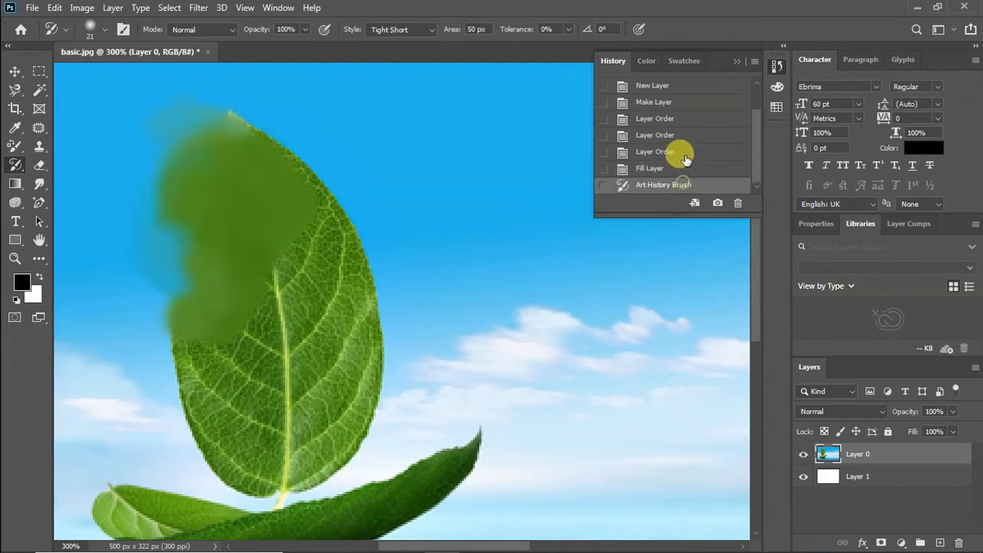
left_click(682, 168)
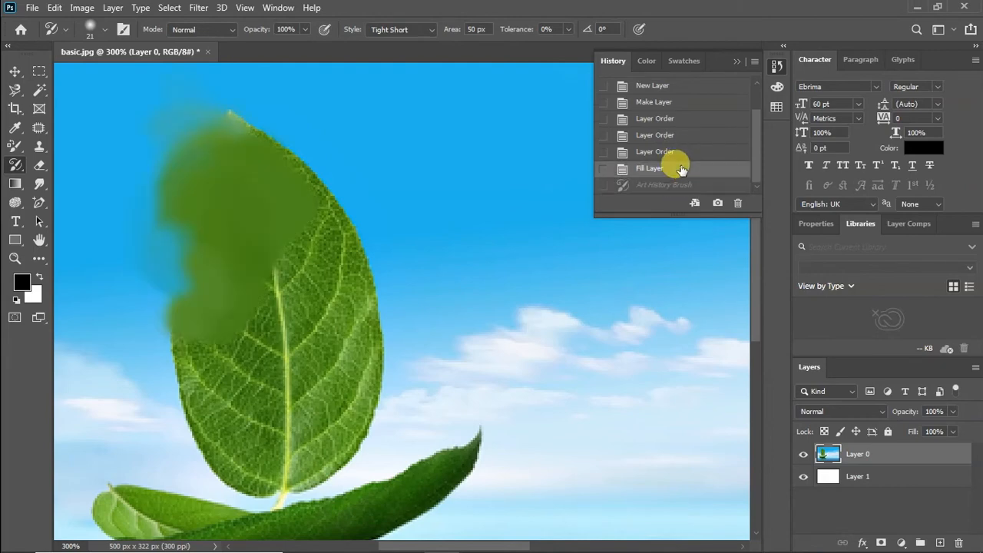
left_click(688, 152)
left_click(694, 135)
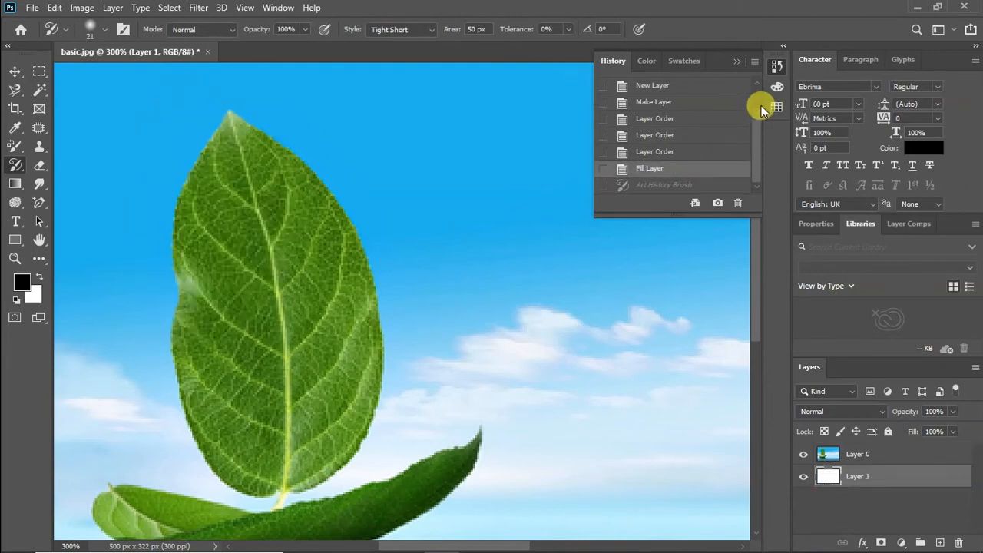
left_click(737, 61)
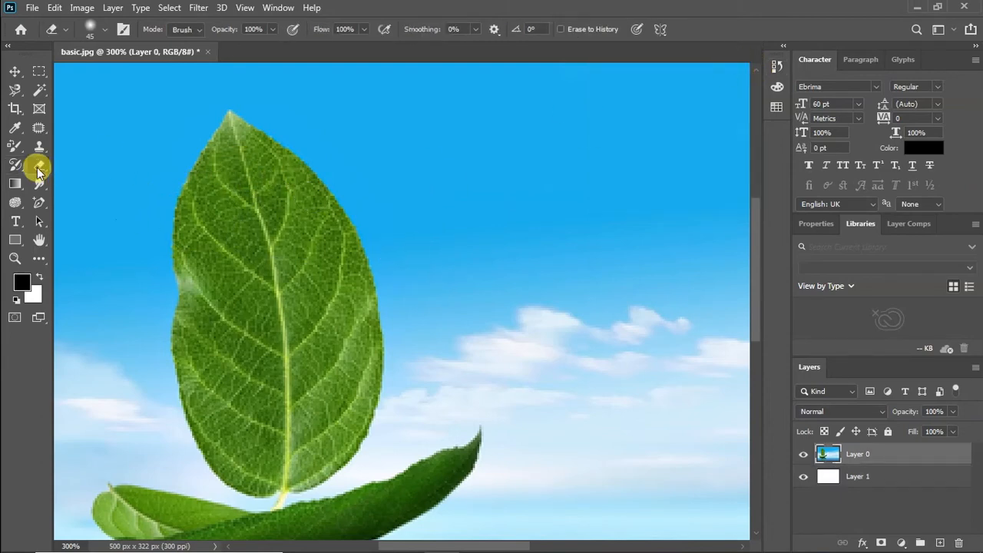
Reduce the Eraser to 35 px and try erasing along the leaf's tip and upper-right edge on Layer 0.
left_click(40, 167)
left_click(66, 162)
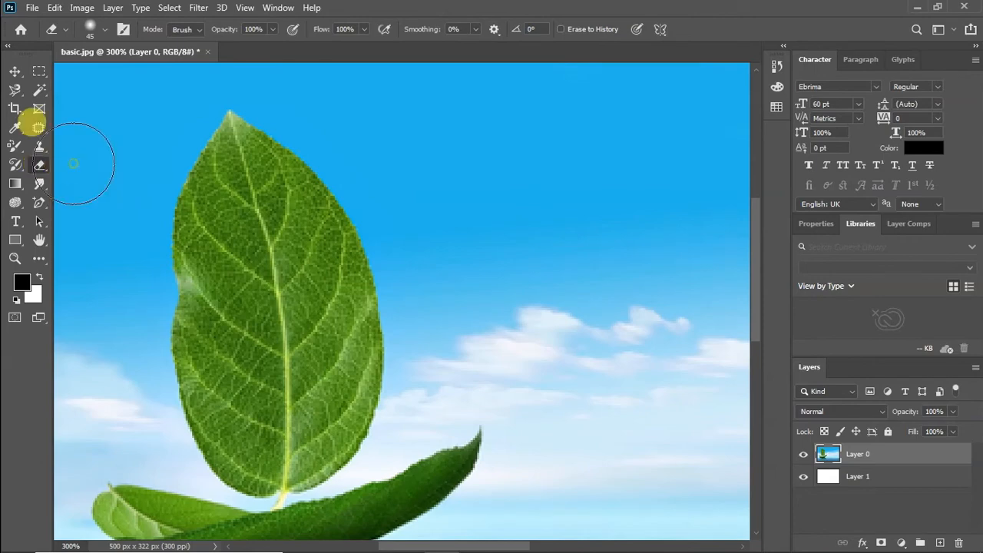
key("bracketleft")
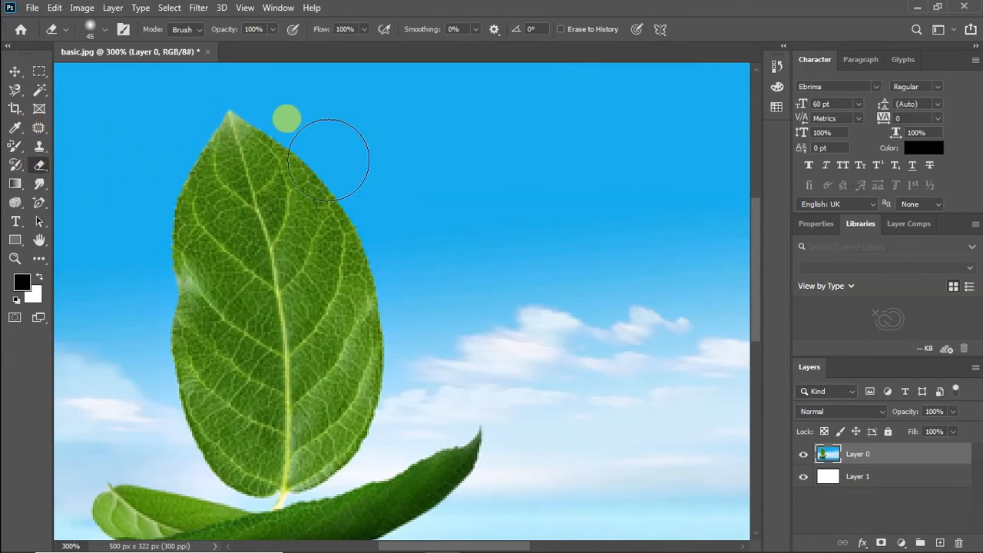
key("bracketleft")
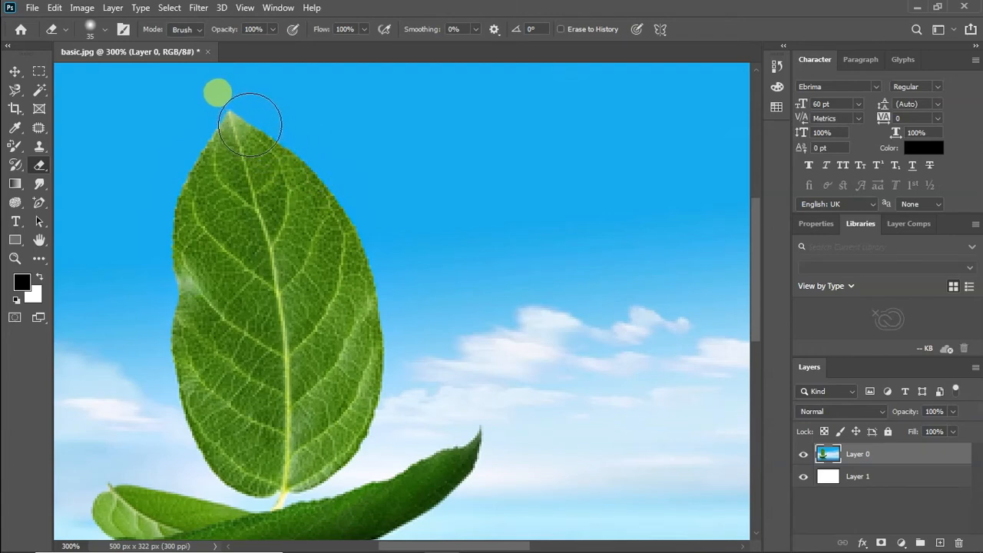
mouse_move(249, 123)
left_mouse_down()
mouse_move(292, 174)
mouse_move(257, 135)
mouse_move(289, 185)
mouse_move(248, 141)
mouse_move(290, 198)
mouse_move(245, 130)
mouse_move(320, 201)
mouse_move(342, 200)
mouse_move(320, 171)
left_mouse_up()
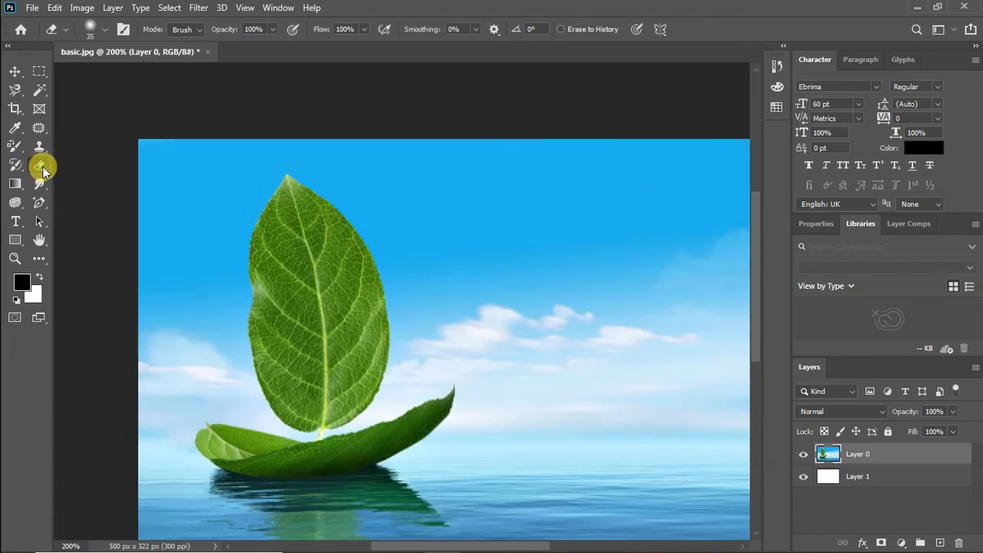
Try erasing the leaf from its tip downwards with the 60 px Background Eraser at 50% tolerance, and undo the erasing.
right_click(42, 166)
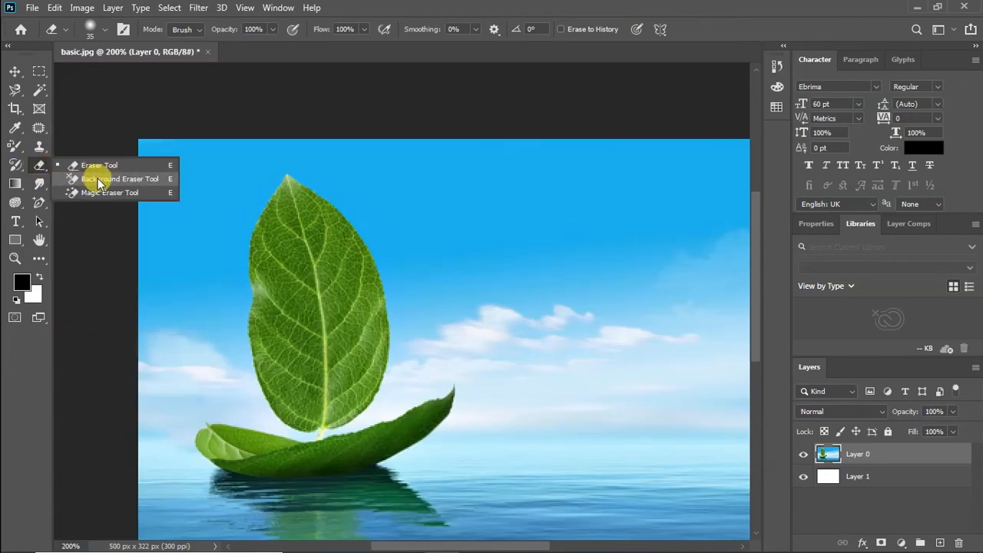
left_click(98, 178)
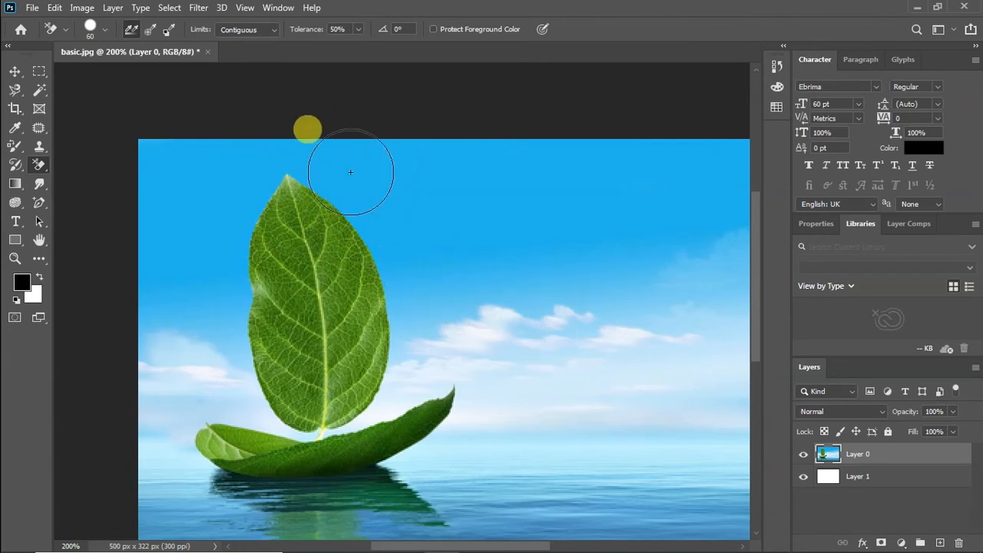
left_click(289, 185)
mouse_move(289, 185)
left_mouse_down()
mouse_move(282, 279)
mouse_move(282, 203)
mouse_move(343, 255)
mouse_move(318, 178)
mouse_move(401, 160)
mouse_move(310, 190)
mouse_move(393, 169)
mouse_move(347, 230)
mouse_move(477, 331)
mouse_move(458, 340)
mouse_move(564, 323)
mouse_move(488, 287)
mouse_move(437, 301)
mouse_move(495, 286)
mouse_move(415, 294)
mouse_move(401, 285)
mouse_move(409, 312)
mouse_move(478, 231)
mouse_move(551, 219)
mouse_move(367, 191)
mouse_move(342, 197)
mouse_move(453, 169)
mouse_move(525, 181)
mouse_move(445, 244)
mouse_move(519, 249)
mouse_move(462, 260)
mouse_move(470, 254)
mouse_move(407, 342)
mouse_move(222, 266)
mouse_move(291, 244)
mouse_move(321, 260)
mouse_move(264, 219)
mouse_move(302, 275)
mouse_move(326, 243)
mouse_move(261, 245)
mouse_move(340, 265)
mouse_move(299, 207)
mouse_move(321, 244)
mouse_move(320, 267)
mouse_move(346, 254)
left_mouse_up()
key("ctrl+z")
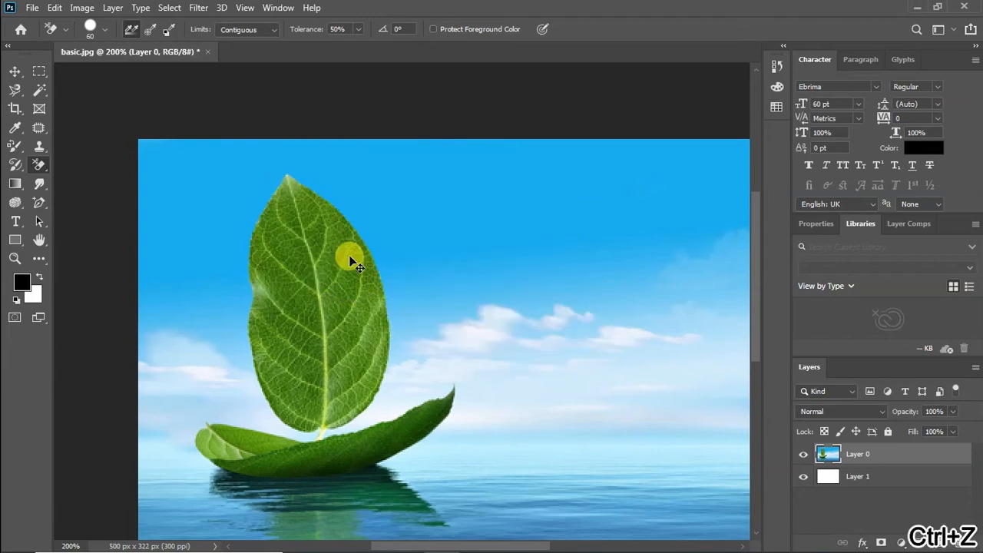
Try erasing the water on both sides of the leaf boat's reflection with the Magic Eraser at tolerance 32.
right_click(44, 167)
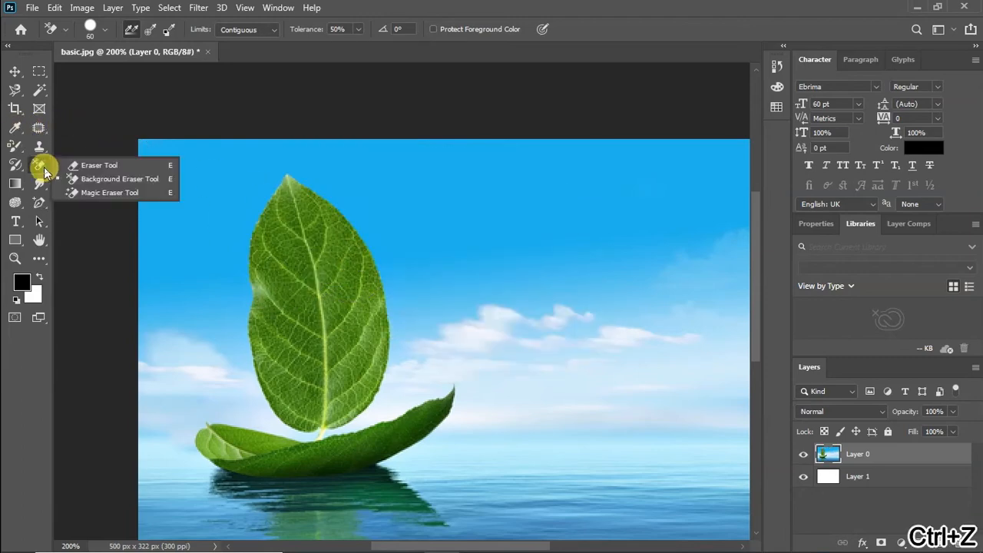
left_click(110, 193)
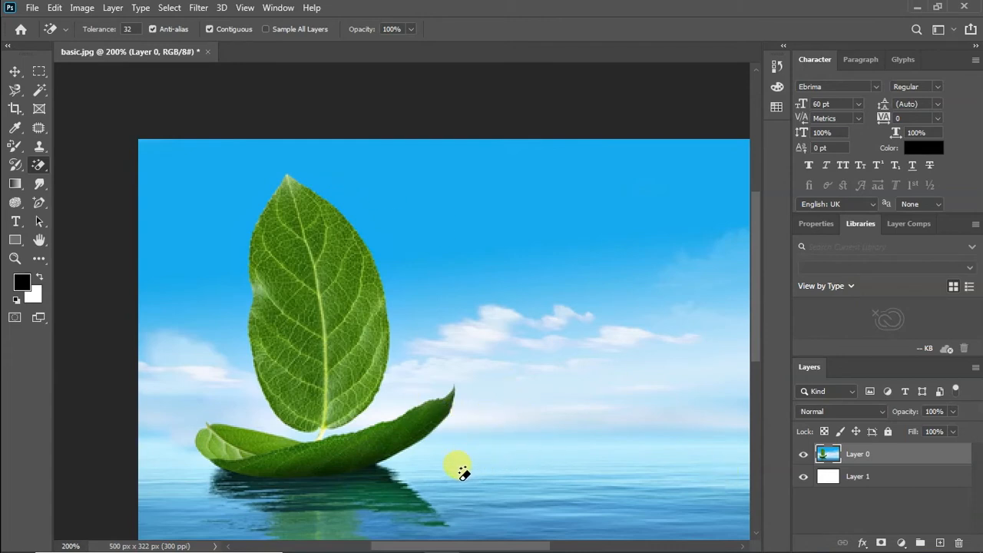
left_click(576, 476)
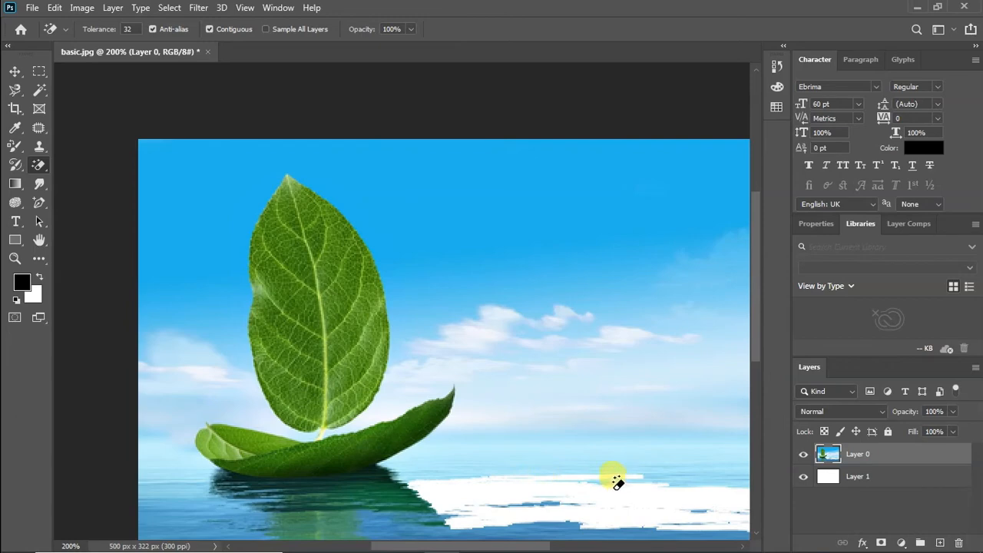
scroll(618, 481, "down", 1)
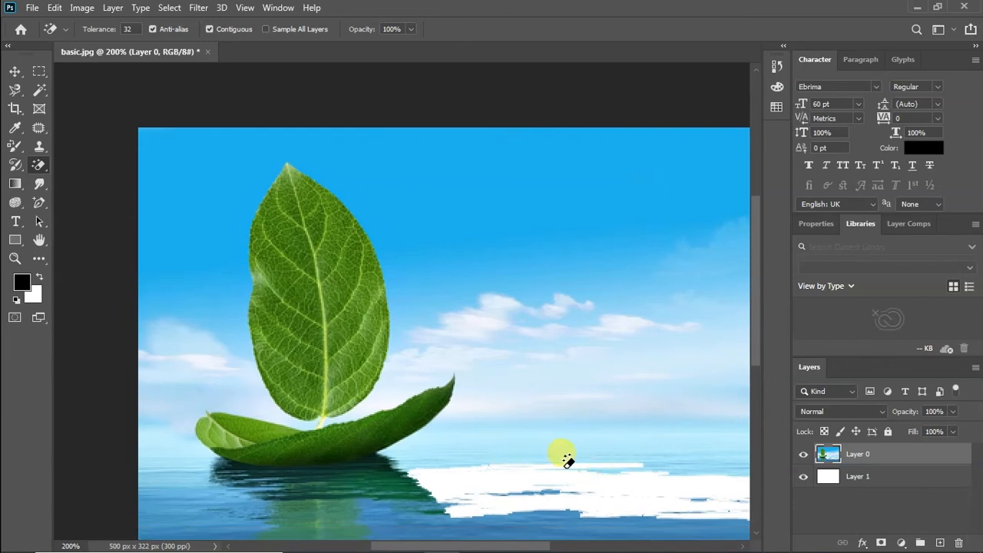
left_click(259, 494)
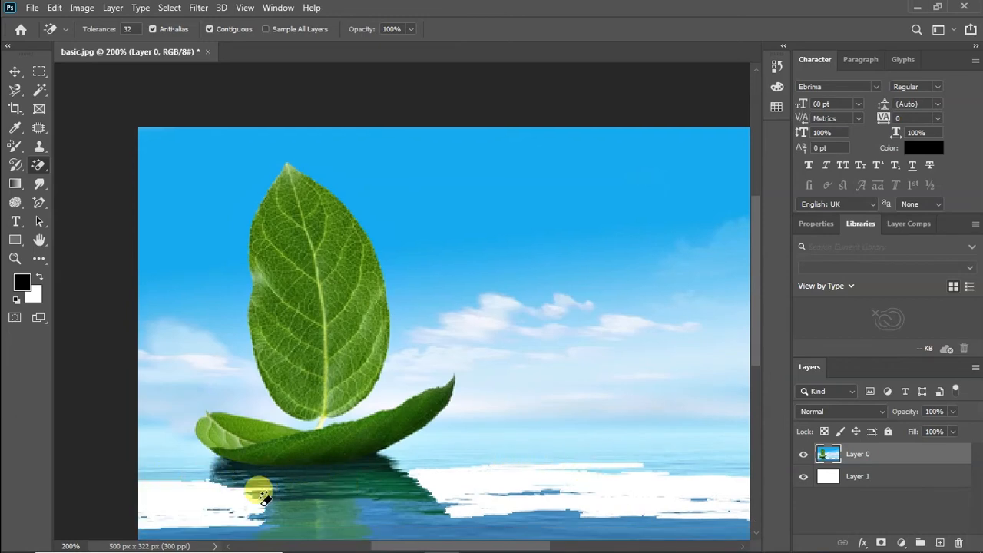
Try erasing the water near the horizon, the clouds and the blue sky around the leaf with the Magic Eraser.
left_click(596, 430)
left_click(623, 320)
left_click(539, 329)
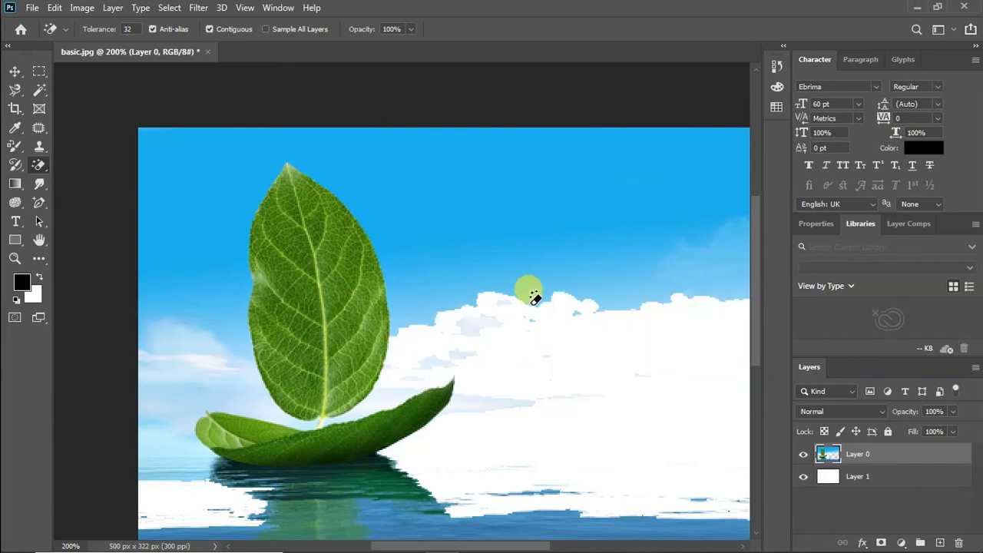
left_click(524, 262)
left_click(500, 222)
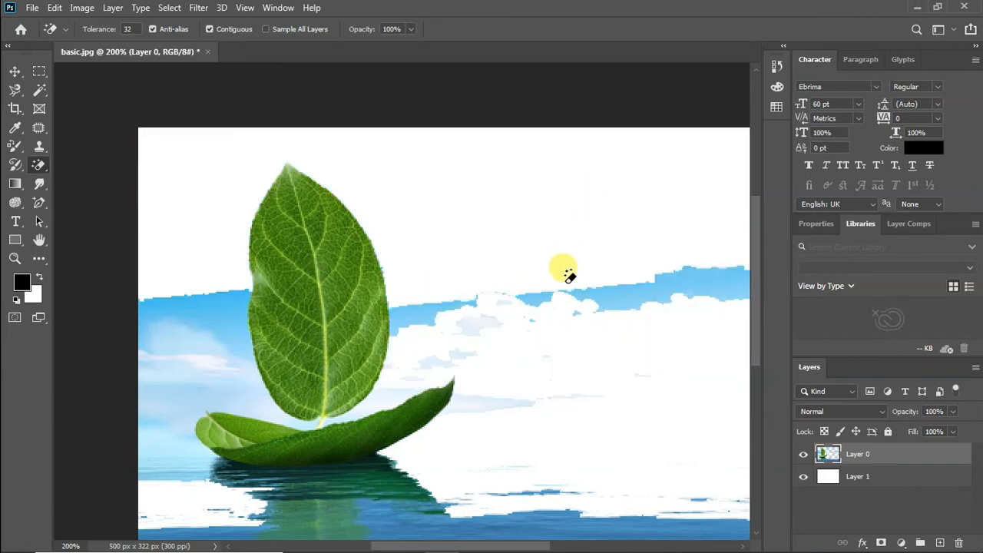
left_click(194, 317)
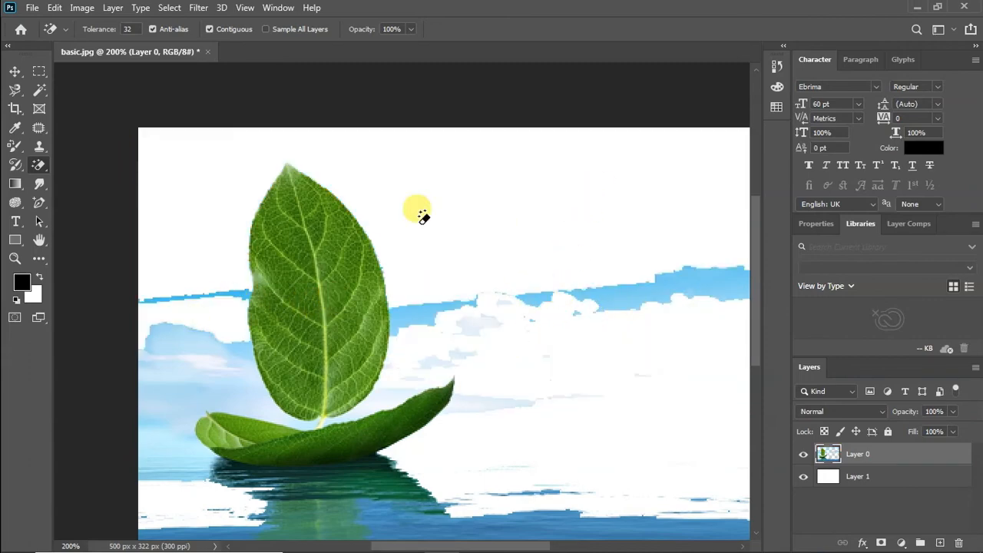
Undo all the Magic Eraser deletions to restore the sky and water on Layer 0.
key("ctrl+z")
key("ctrl+z")
key("ctrl+z")
key("ctrl+z")
key("ctrl+z")
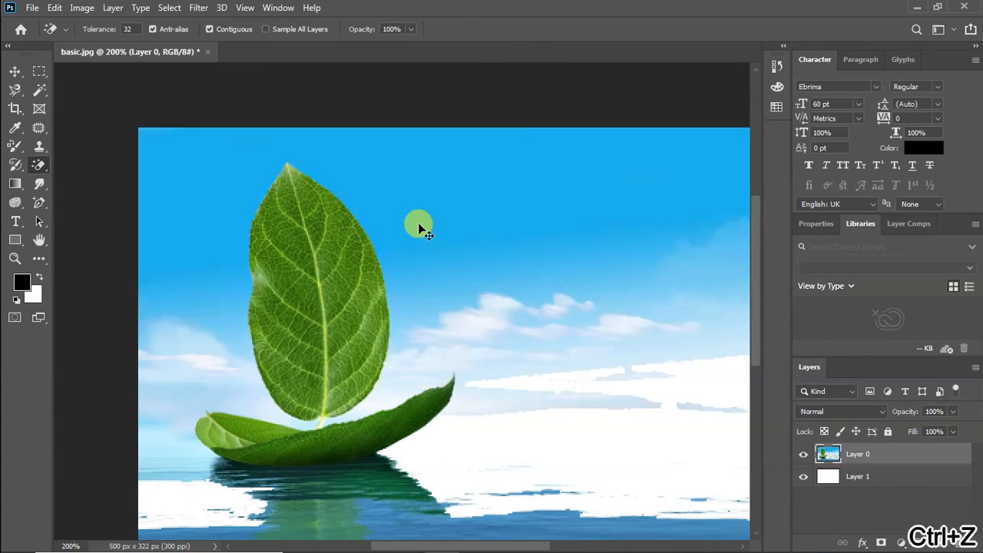
key("ctrl+z")
key("ctrl+z")
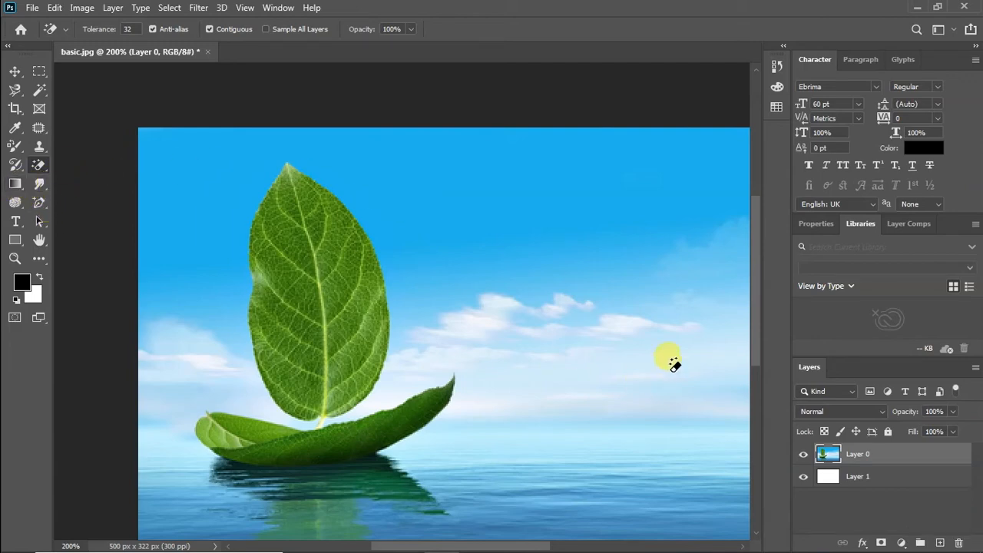
Look at the Gradient tool, switch to the Paint Bucket tool and add a new empty layer above Layer 0.
left_click(16, 187)
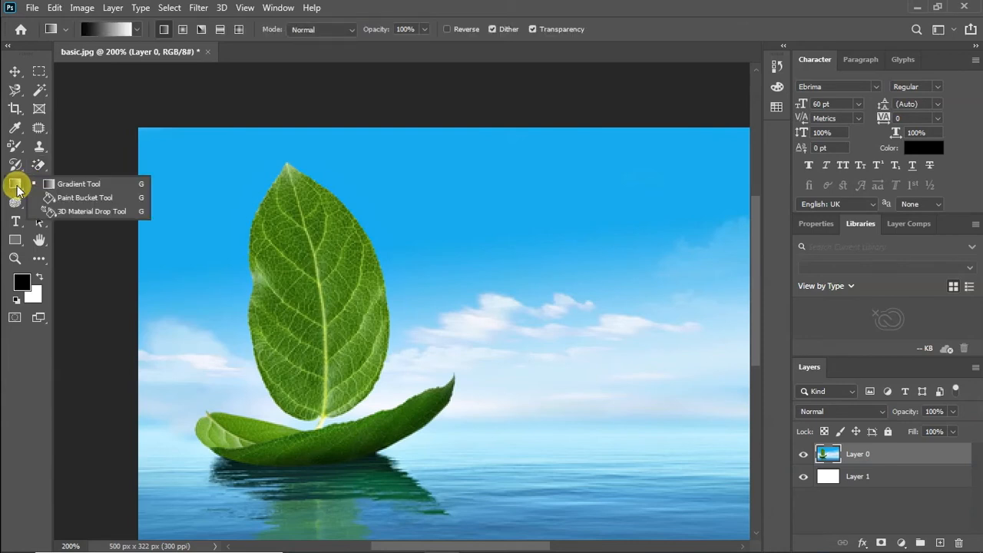
left_click(77, 185)
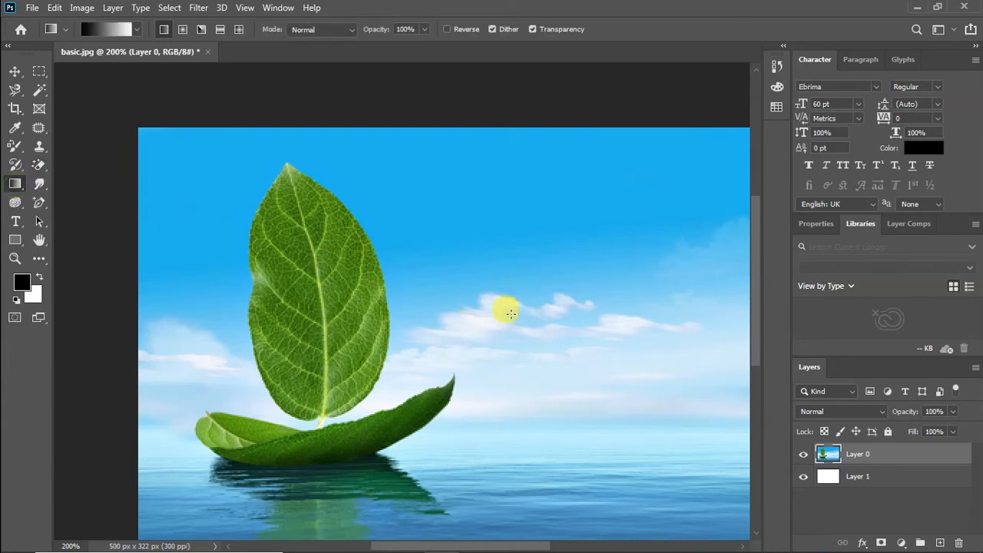
right_click(14, 188)
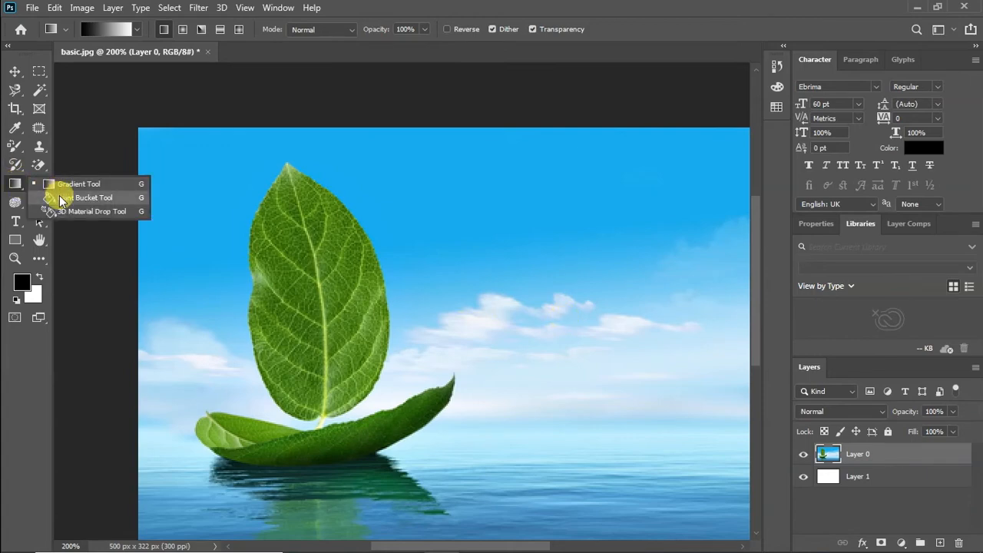
left_click(59, 195)
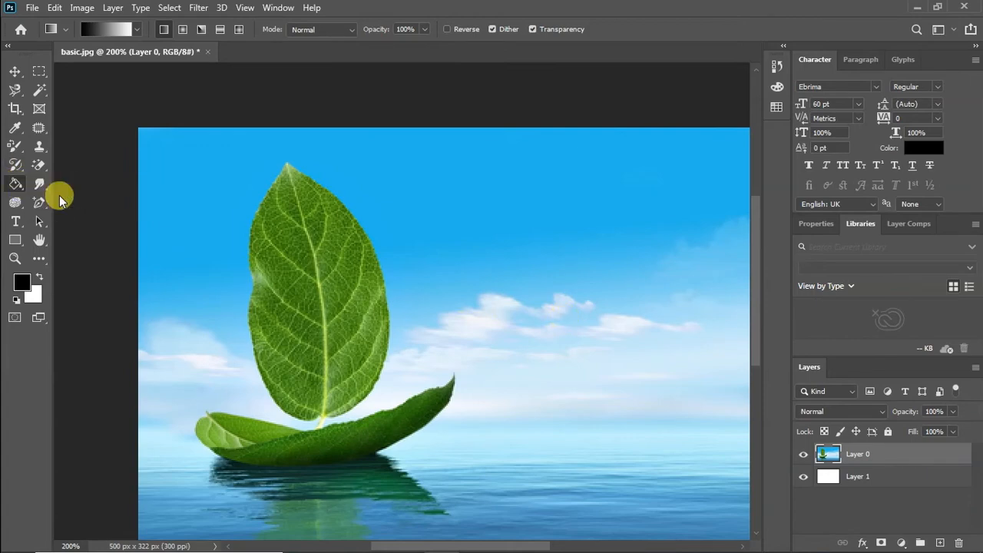
left_click(941, 543)
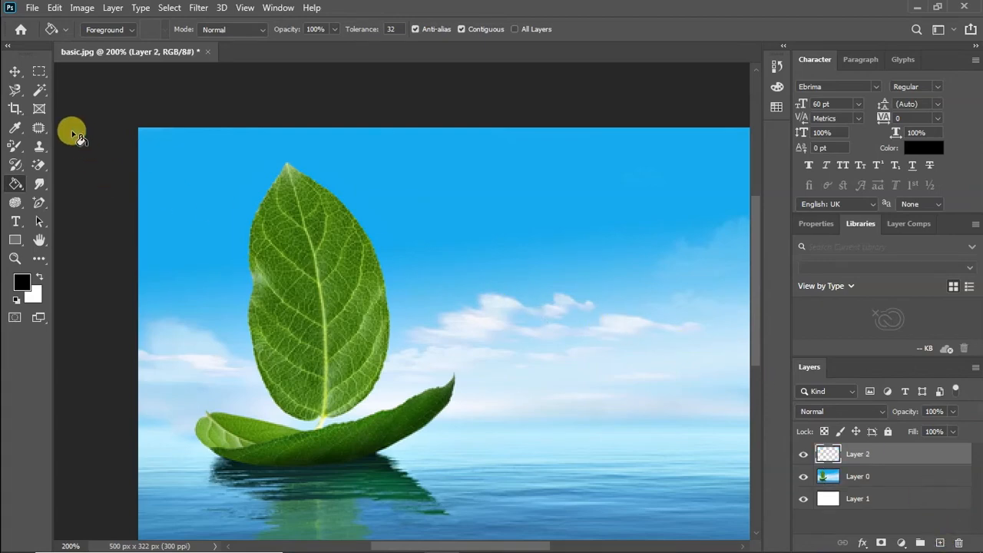
Draw a rectangular marquee selection around the upright leaf with Layer 2 active.
left_click(39, 72)
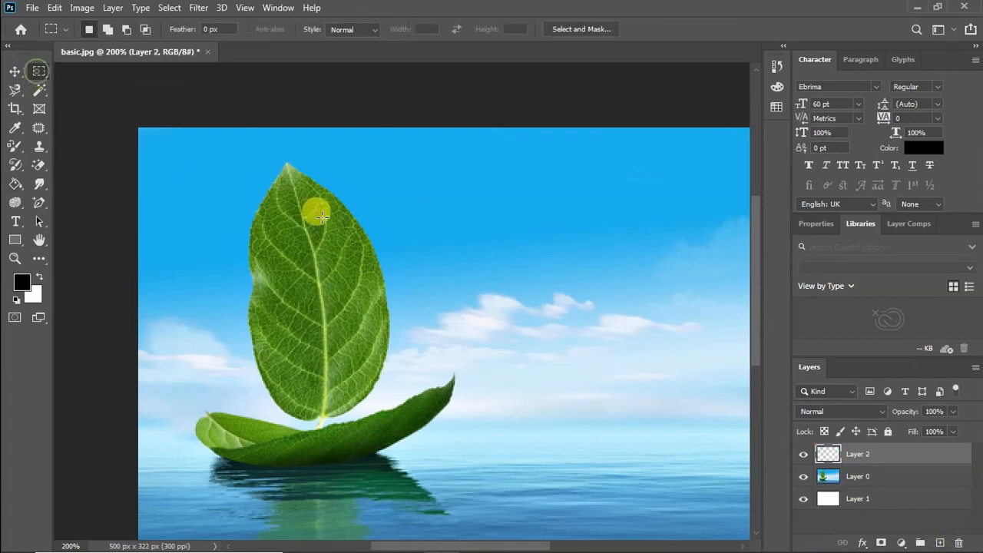
left_click_drag(192, 149, 201, 173)
left_click_drag(220, 210, 484, 440)
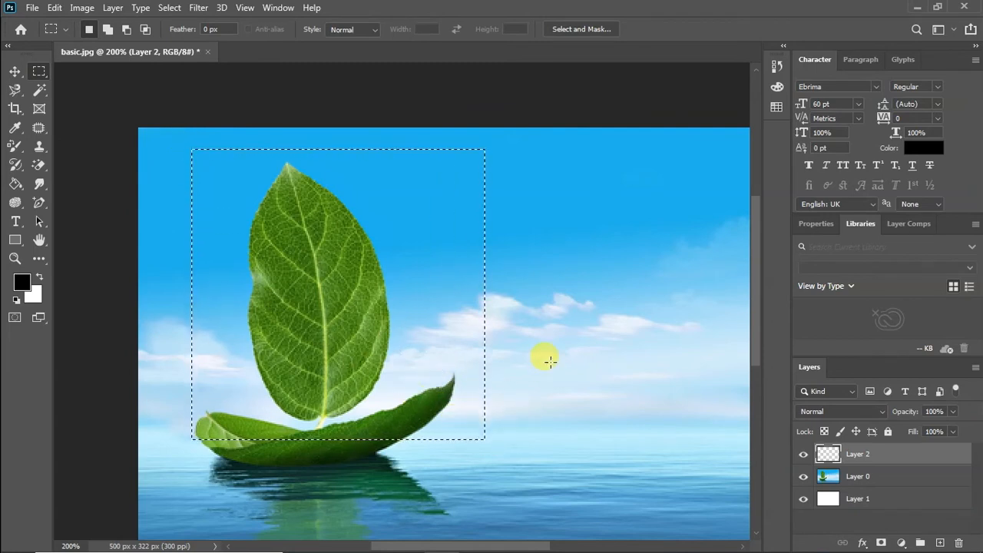
Fill the rectangular selection on Layer 2 with the black foreground colour using the Paint Bucket tool, and deselect it.
left_click(16, 186)
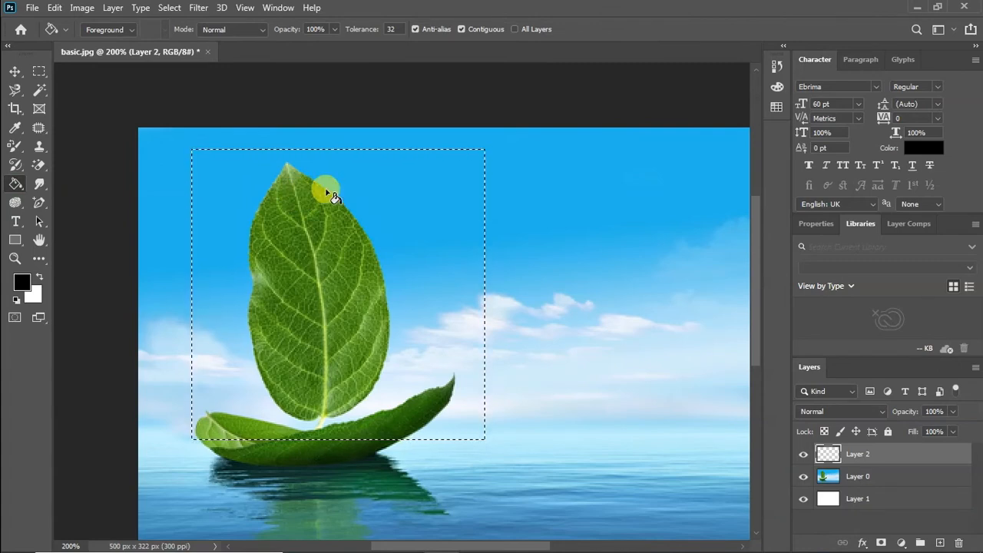
left_click(355, 188)
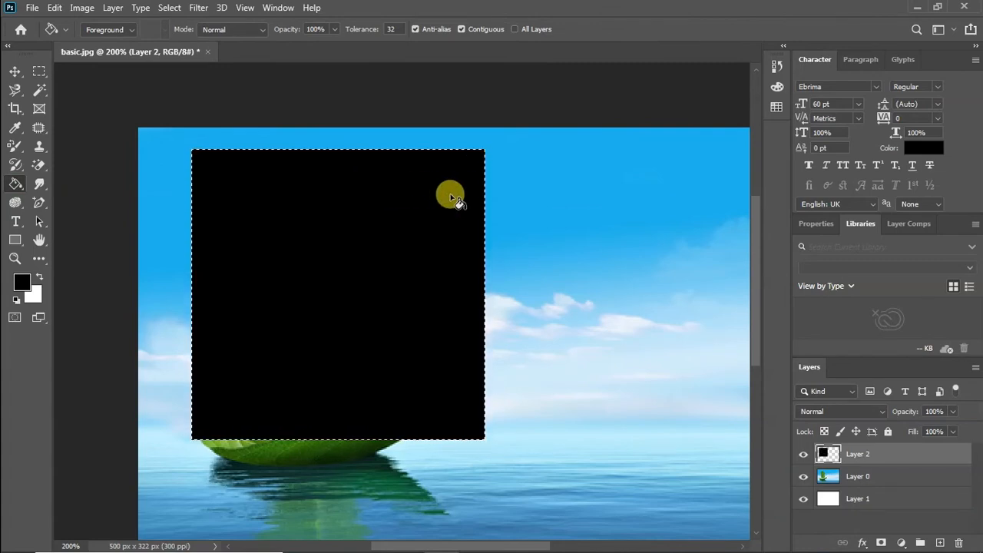
key("ctrl+d")
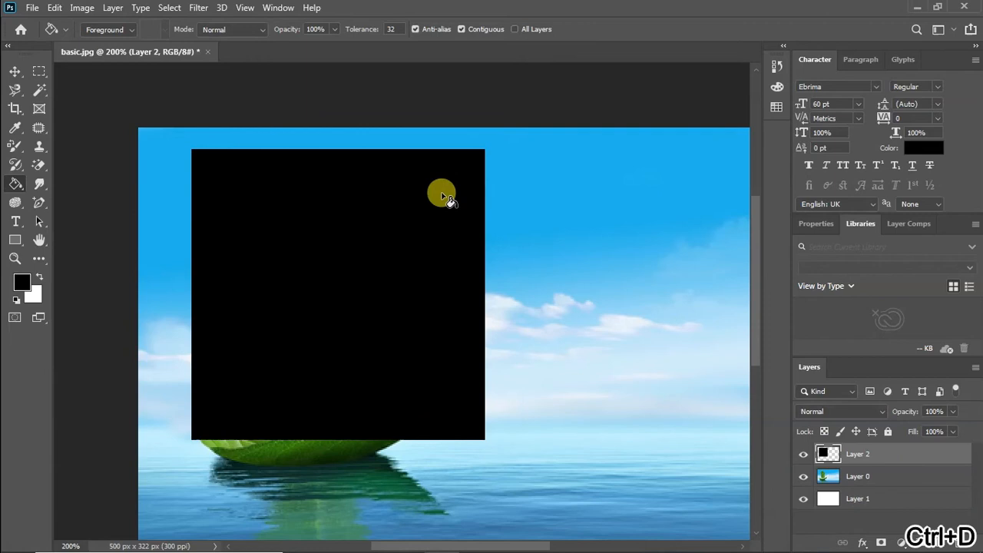
Try moving the black square across the image, and undo the move, the deselection and the black fill.
left_click(15, 72)
left_click_drag(393, 247, 535, 245)
key("ctrl+z")
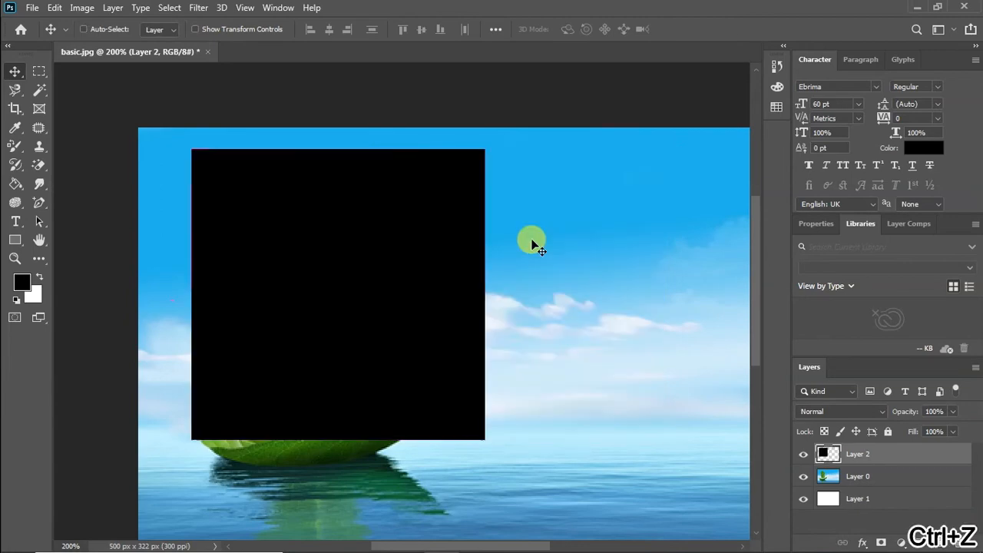
key("ctrl+z")
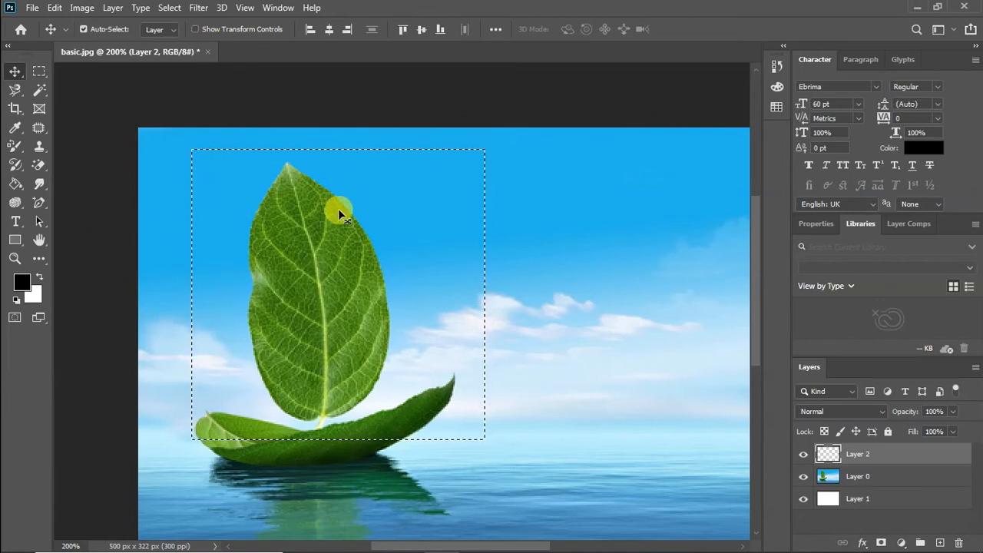
Activate the Gradient tool and choose the second preset in the Blues gradient group.
left_click_drag(17, 185, 79, 185)
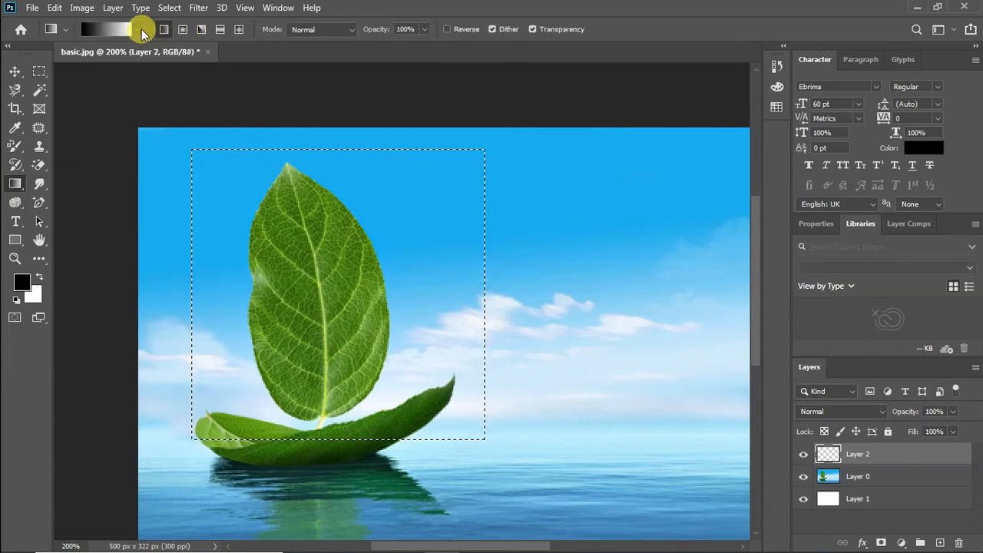
left_click(138, 29)
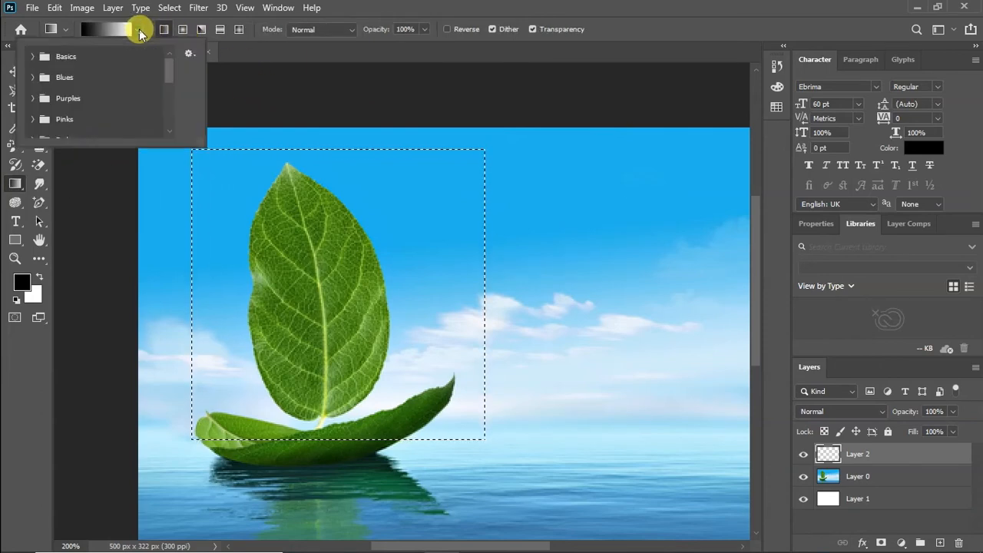
left_click(29, 54)
scroll(66, 103, "down", 1)
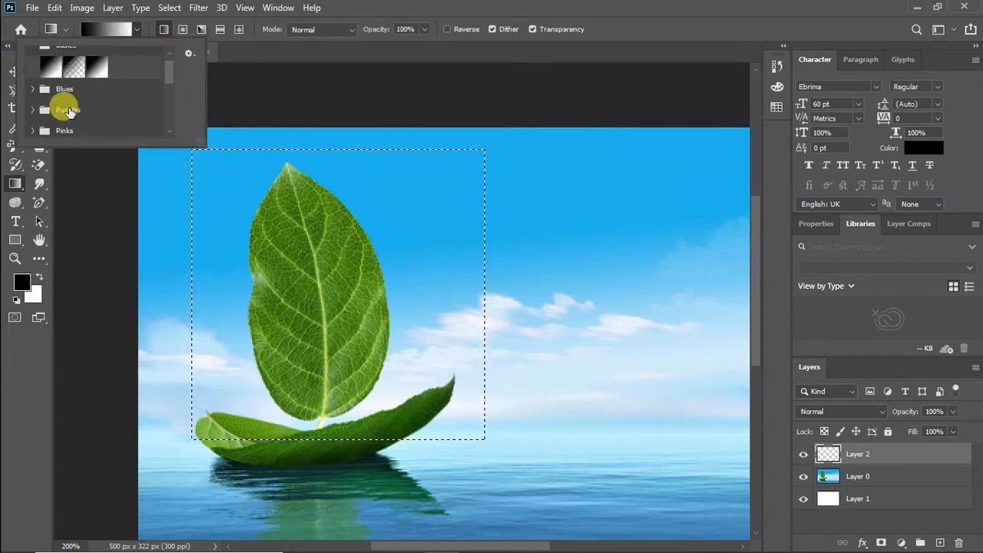
left_click(32, 89)
left_click(77, 108)
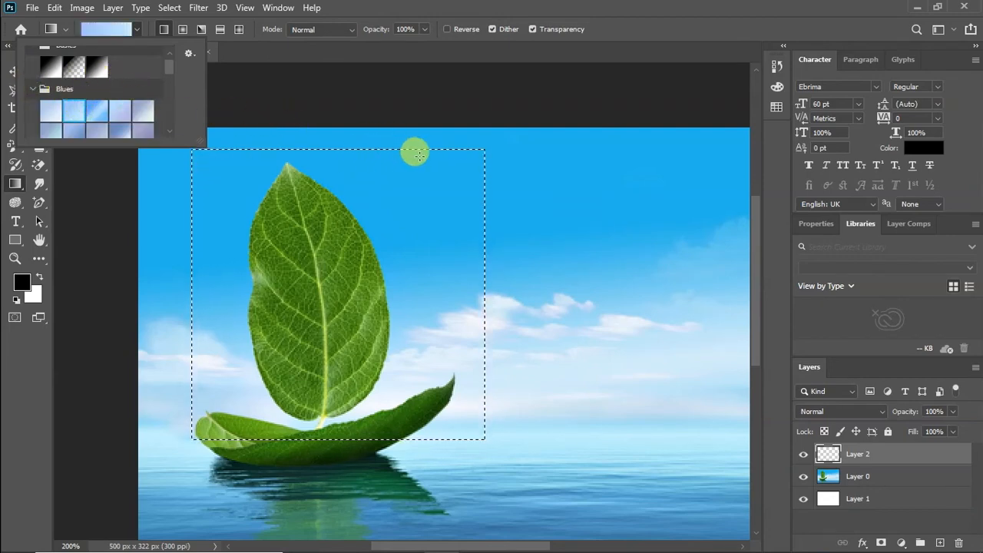
Fill the rectangular selection on Layer 2 with the light blue linear gradient, redrawing it in diagonal, vertical and near-horizontal directions.
left_click(476, 150)
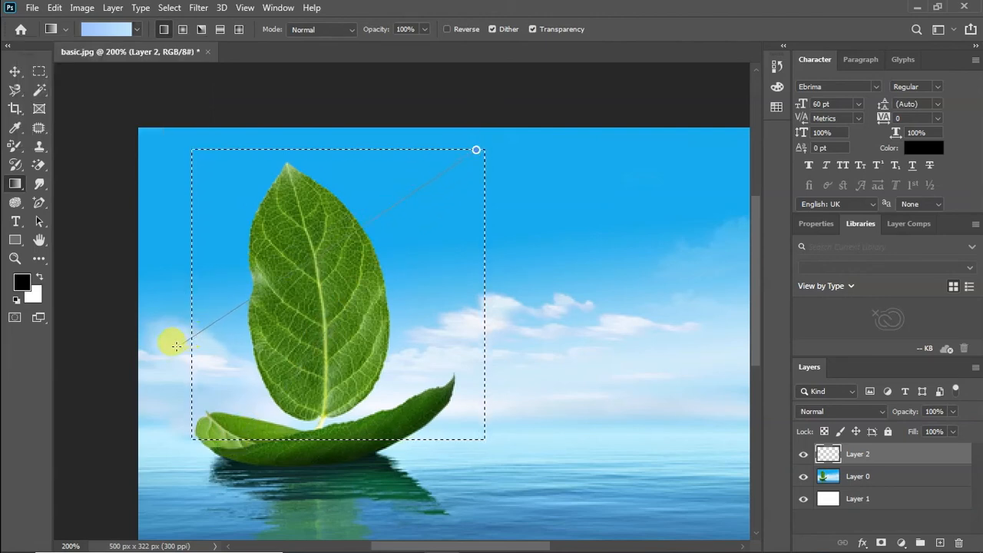
left_click_drag(176, 346, 177, 346)
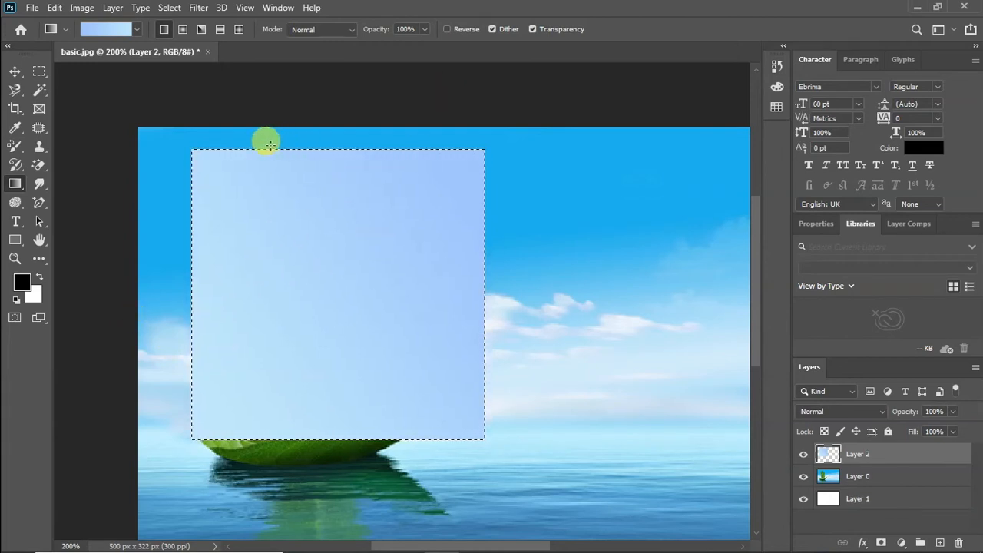
left_click_drag(420, 380, 420, 379)
left_click_drag(296, 381, 311, 149)
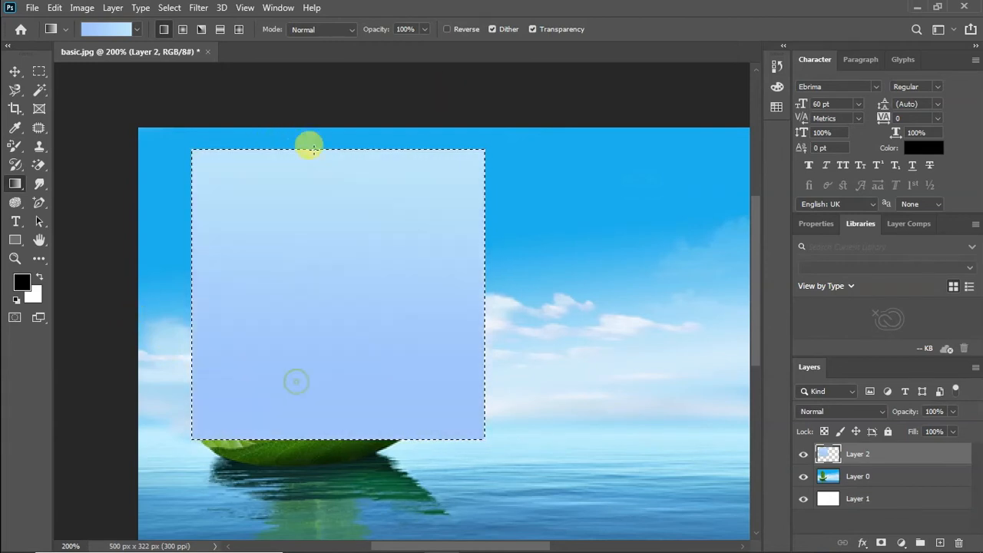
left_click_drag(466, 233, 105, 319)
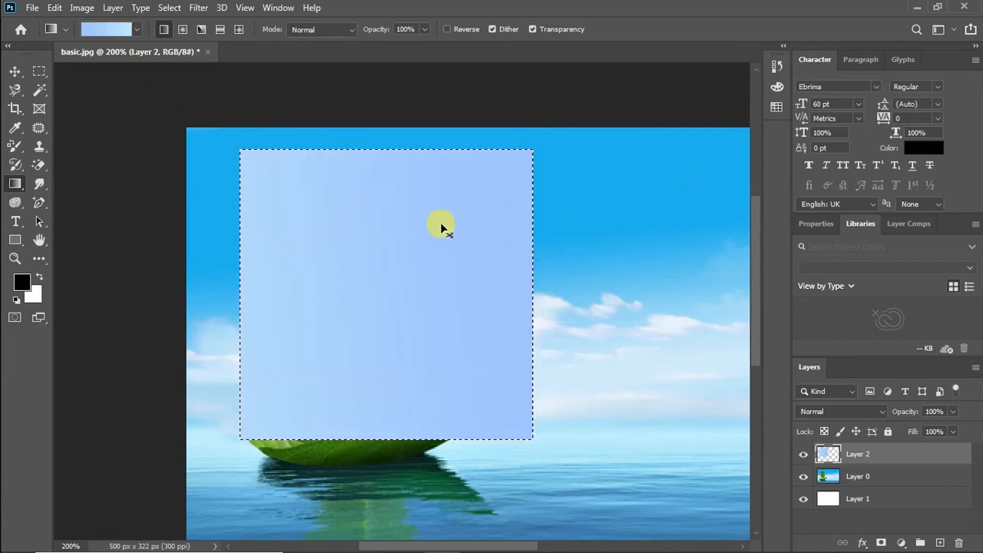
Undo all the gradient fills in the rectangular selection on Layer 2.
left_click(14, 71)
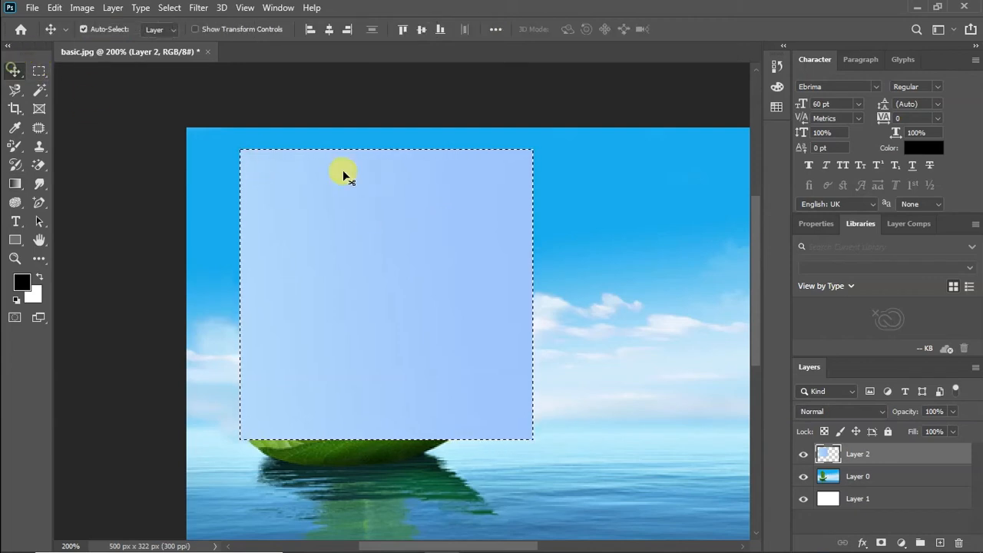
key("ctrl+z")
key("ctrl+z")
key("ctrl+z")
key("ctrl+z")
key("ctrl+z")
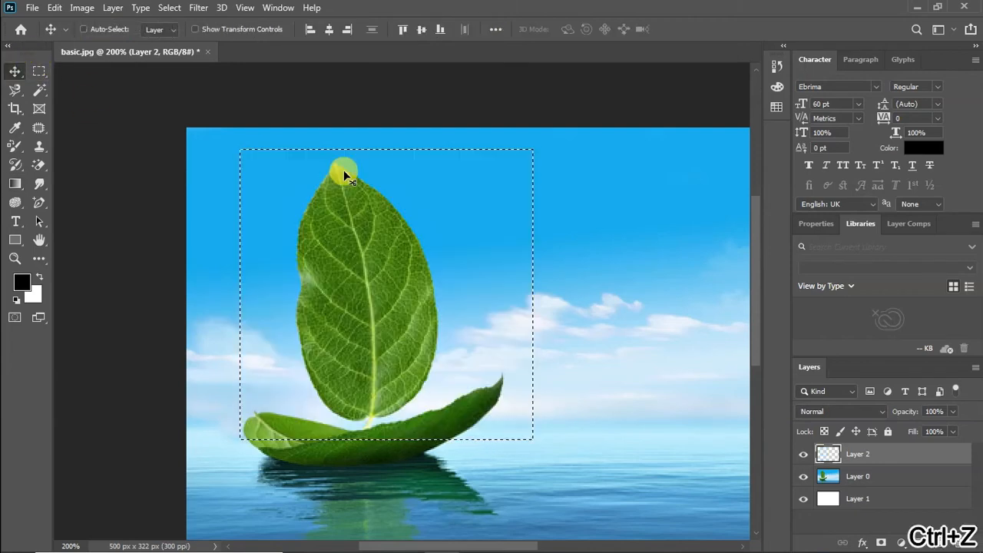
left_click(14, 183)
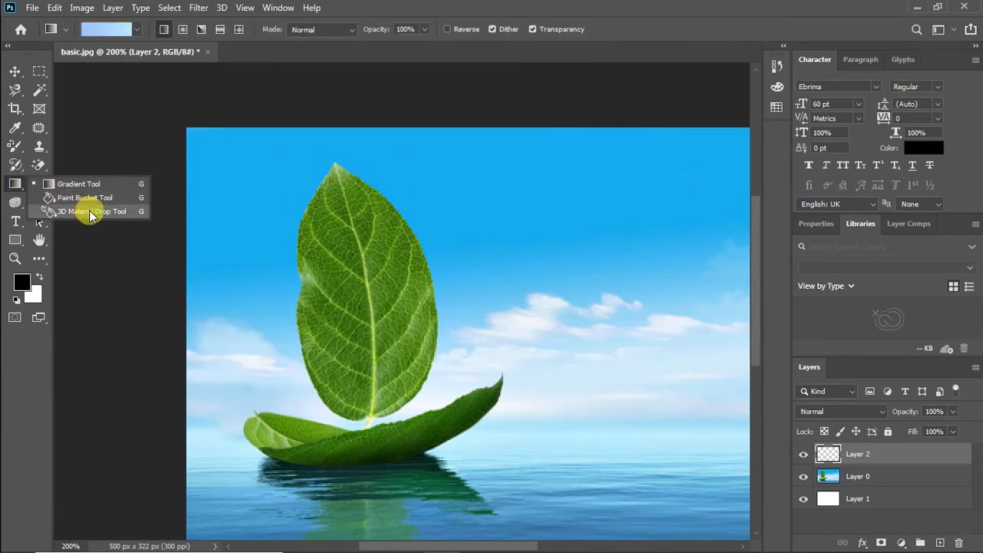
left_click(16, 70)
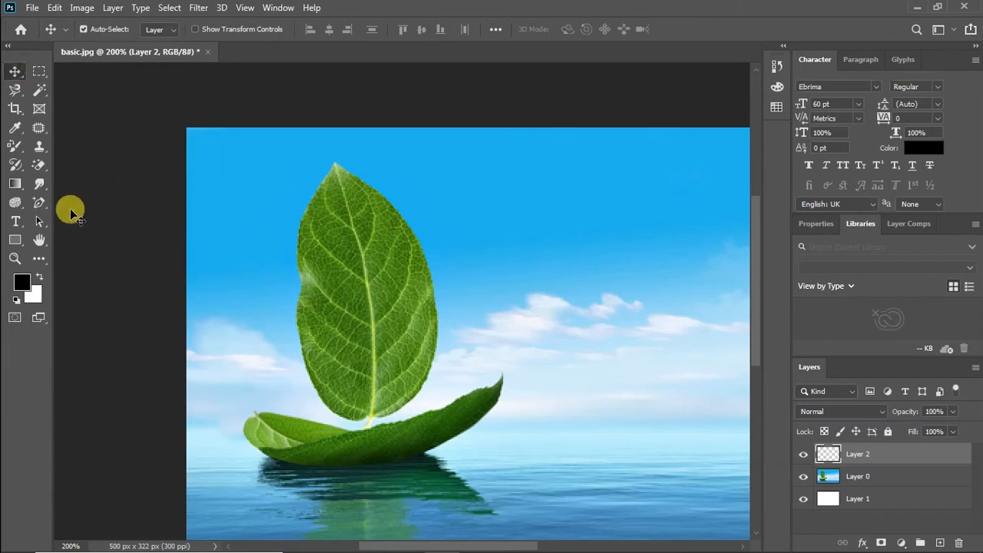
Activate the Blur tool and delete the empty Layer 2 so that Layer 0 is the active layer.
left_click(39, 183)
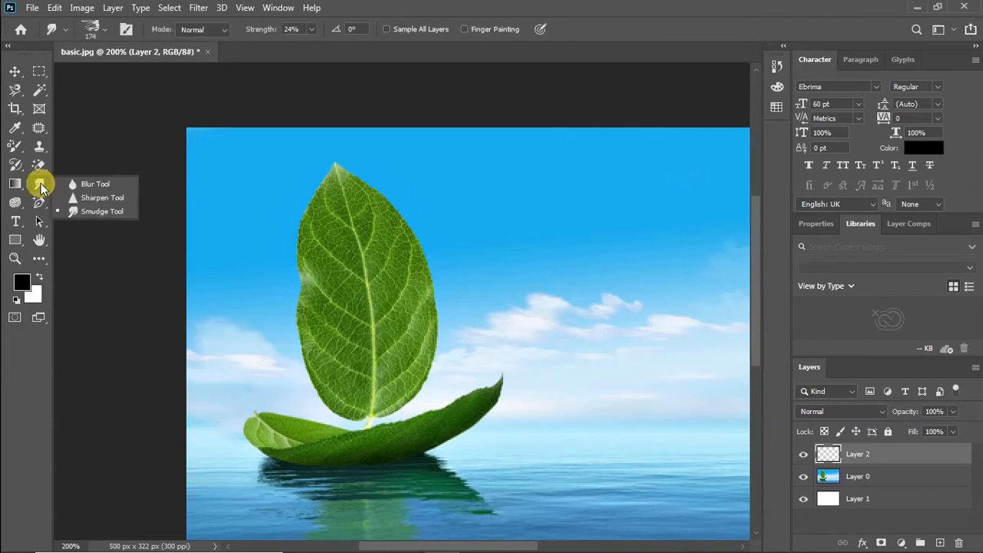
left_click(90, 184)
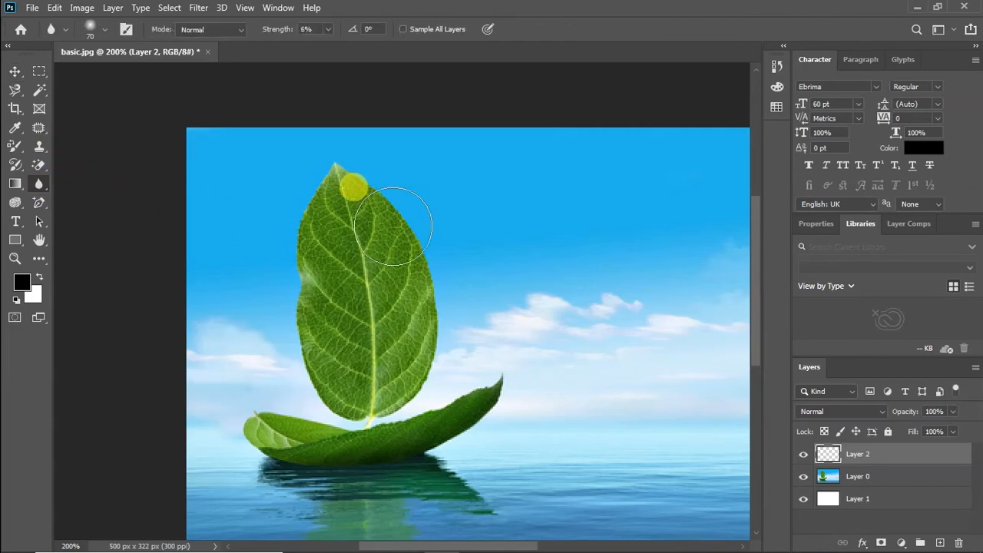
key("ctrl+plus")
key("ctrl+plus")
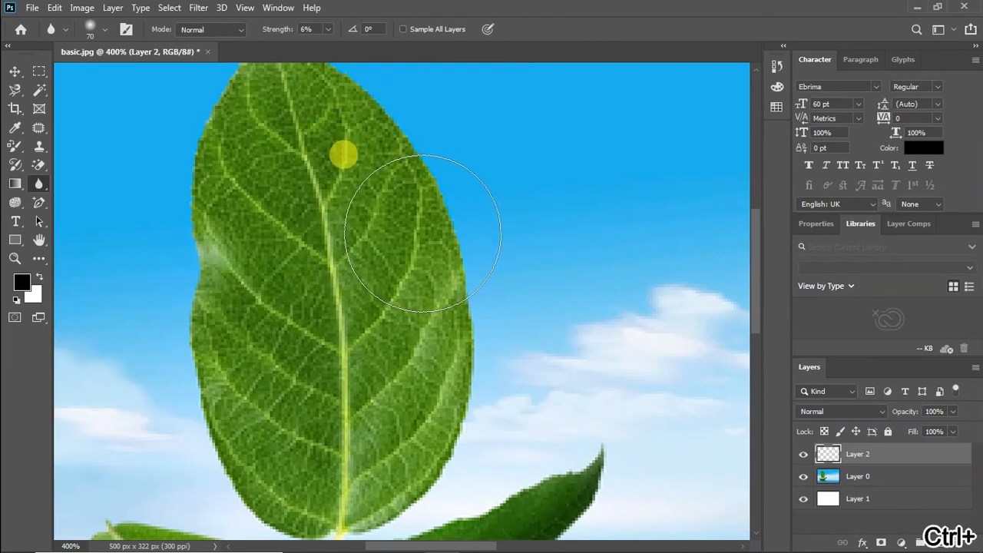
scroll(343, 156, "up", 1)
scroll(271, 230, "up", 2)
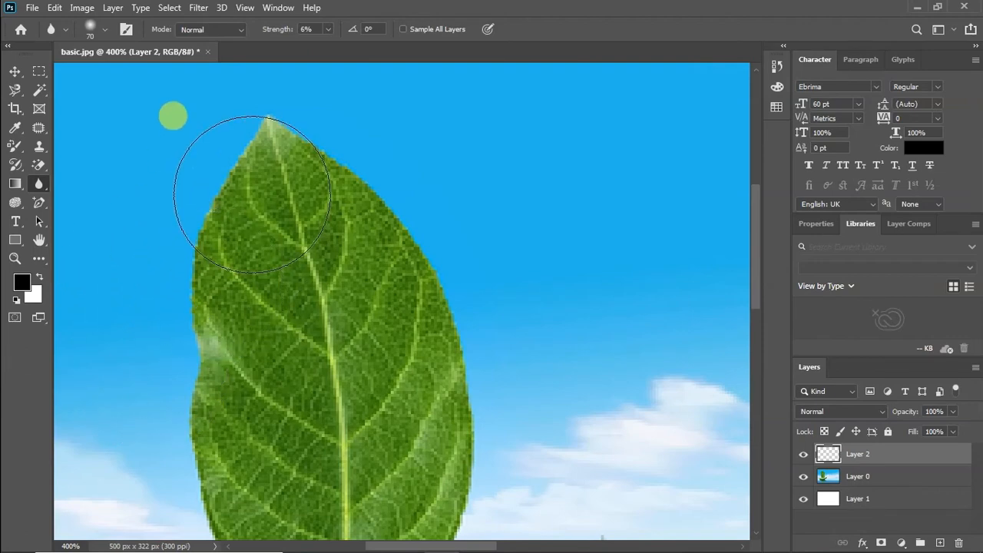
left_click(866, 479)
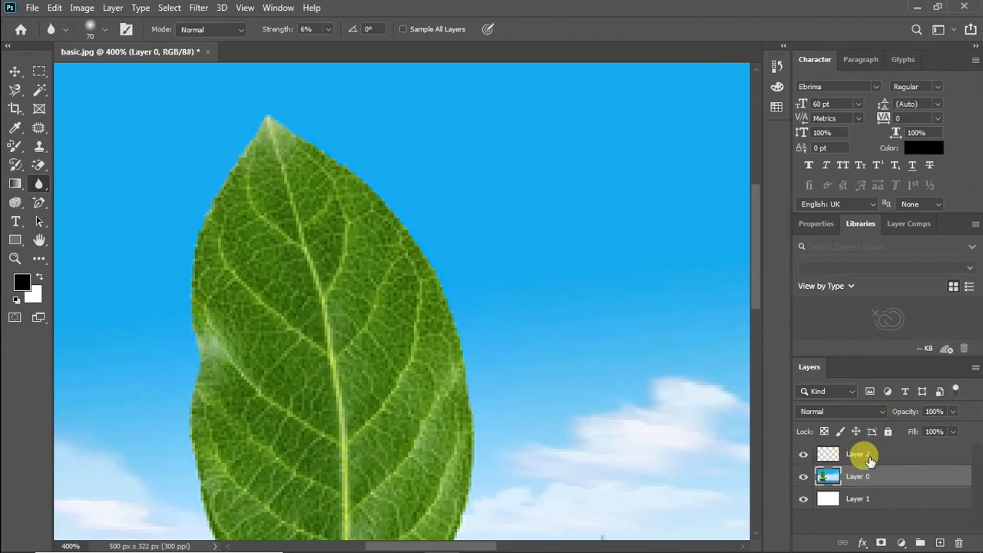
mouse_move(918, 454)
left_mouse_down()
mouse_move(941, 478)
mouse_move(959, 542)
left_mouse_up()
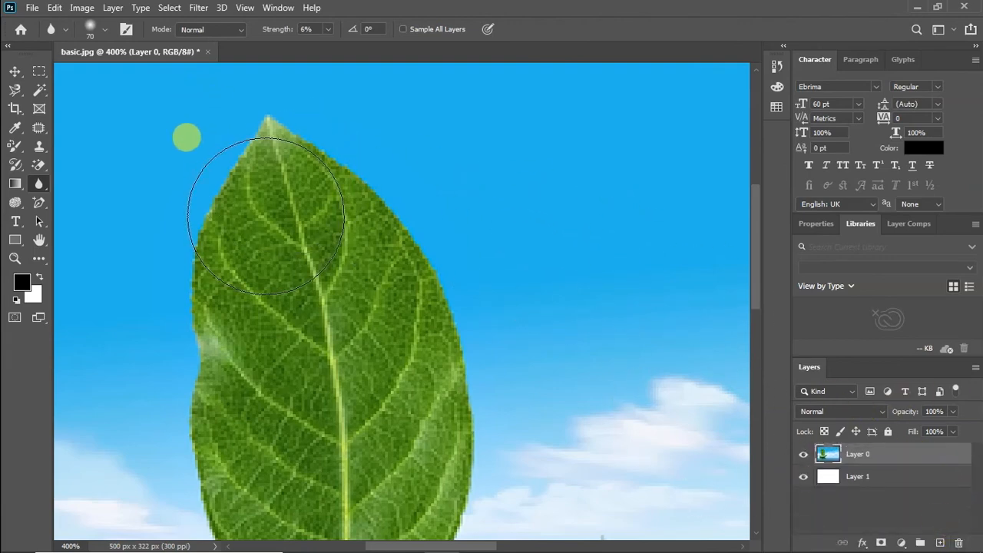
Reduce the Blur brush size to 20 px and blur the leaf's left edge from the tip downward on Layer 0.
key("bracketleft")
key("bracketleft")
key("bracketleft")
key("bracketleft")
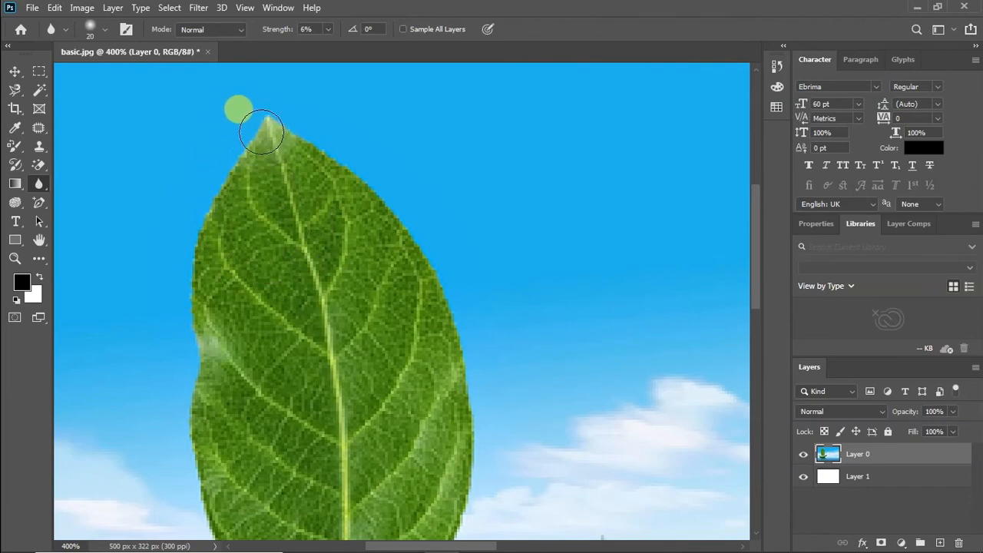
mouse_move(254, 128)
left_mouse_down()
mouse_move(231, 183)
mouse_move(244, 142)
mouse_move(196, 210)
mouse_move(257, 122)
mouse_move(196, 224)
mouse_move(240, 145)
mouse_move(196, 263)
mouse_move(212, 194)
mouse_move(201, 261)
mouse_move(207, 311)
mouse_move(204, 222)
mouse_move(221, 219)
mouse_move(203, 278)
mouse_move(251, 158)
mouse_move(218, 282)
mouse_move(238, 171)
mouse_move(215, 271)
mouse_move(242, 189)
mouse_move(219, 264)
mouse_move(278, 129)
mouse_move(224, 265)
mouse_move(250, 142)
mouse_move(190, 277)
mouse_move(195, 300)
mouse_move(221, 202)
mouse_move(206, 330)
mouse_move(218, 237)
mouse_move(212, 305)
mouse_move(236, 206)
mouse_move(278, 129)
mouse_move(310, 145)
mouse_move(312, 127)
mouse_move(381, 212)
mouse_move(295, 169)
left_mouse_up()
key("ctrl+plus")
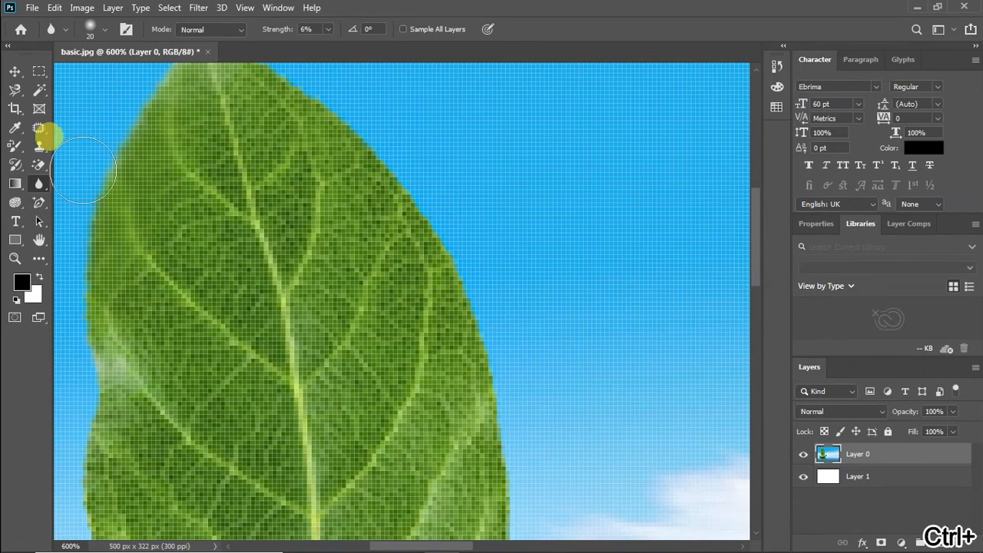
Undo the blurring of the leaf edge and the removal of Layer 2, and redo only the layer removal.
key("ctrl+z")
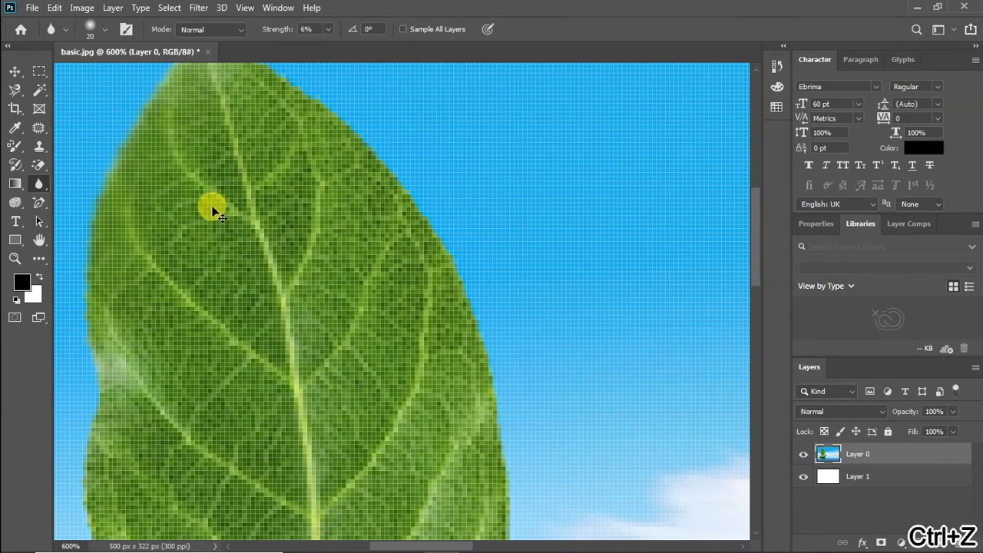
key("ctrl+z")
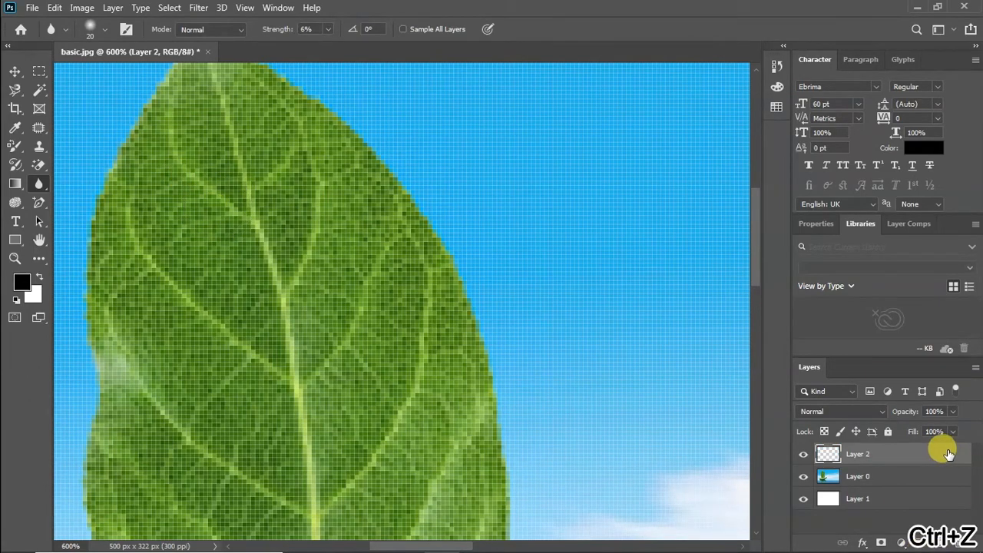
key("ctrl+shift+z")
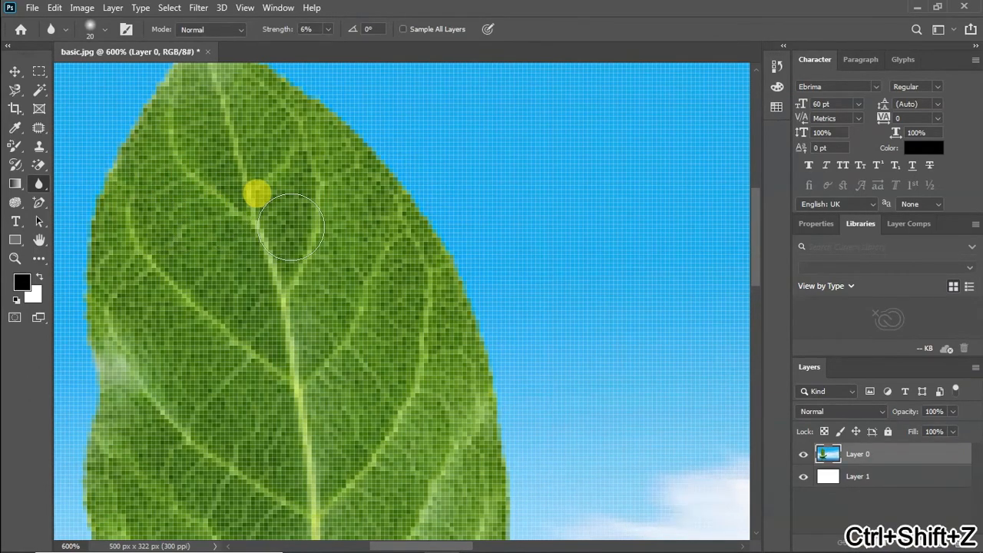
Sharpen the leaf's edges near its tip on Layer 0 with the Sharpen tool at 50% strength and a 30 px brush.
key("ctrl+minus")
scroll(317, 204, "up", 2)
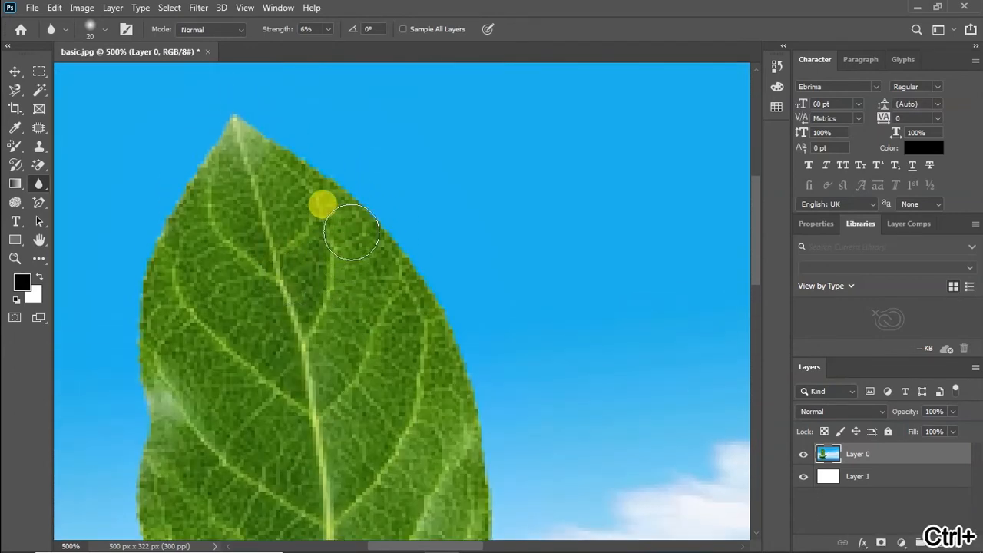
right_click(40, 184)
left_click(85, 201)
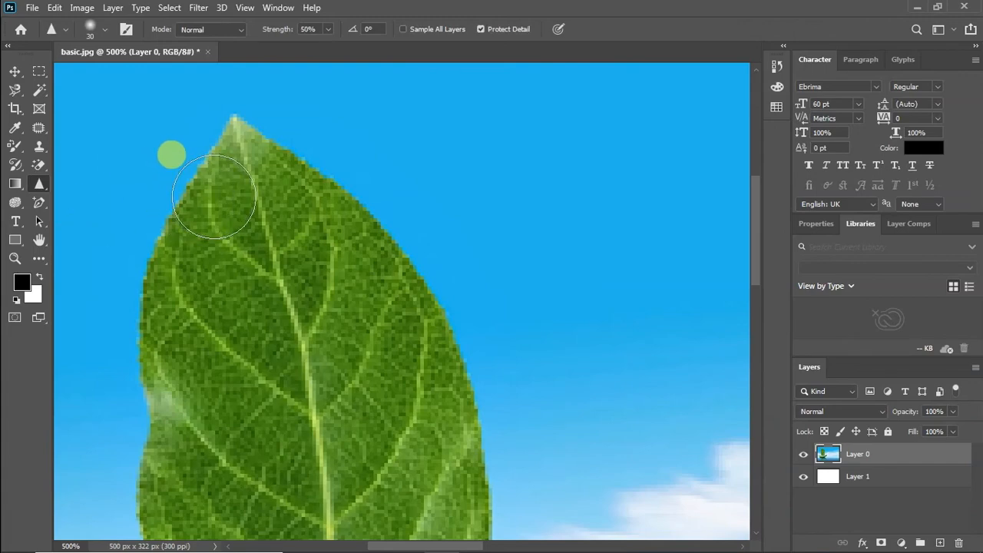
mouse_move(214, 196)
left_mouse_down()
mouse_move(247, 171)
mouse_move(182, 212)
mouse_move(225, 185)
mouse_move(254, 136)
mouse_move(208, 187)
mouse_move(194, 219)
mouse_move(215, 168)
mouse_move(204, 193)
mouse_move(213, 175)
mouse_move(226, 182)
mouse_move(197, 180)
mouse_move(235, 188)
left_mouse_up()
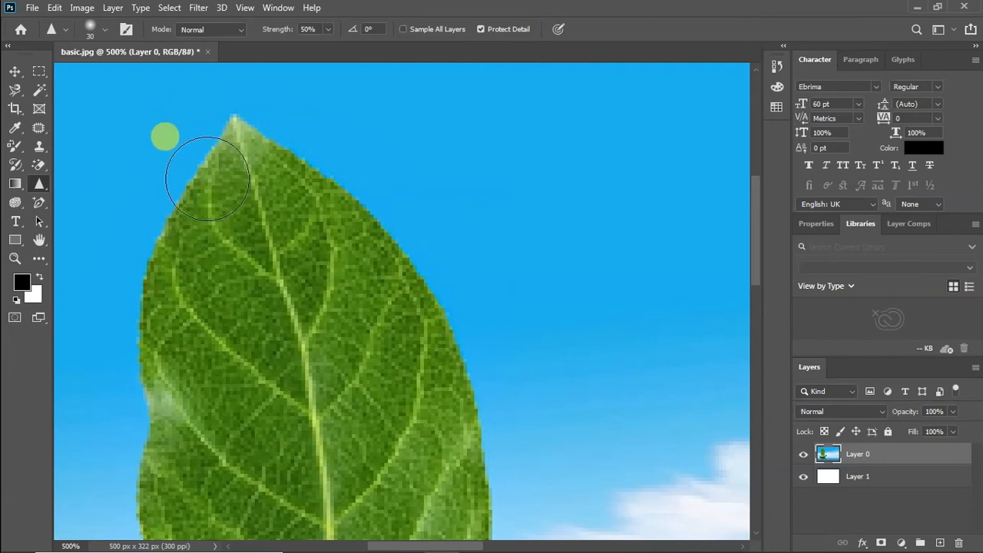
mouse_move(214, 195)
left_mouse_down()
mouse_move(316, 237)
mouse_move(272, 197)
mouse_move(423, 352)
mouse_move(404, 261)
mouse_move(281, 164)
mouse_move(401, 253)
mouse_move(431, 300)
mouse_move(239, 162)
mouse_move(333, 192)
mouse_move(325, 189)
mouse_move(367, 219)
mouse_move(338, 182)
mouse_move(321, 197)
mouse_move(339, 210)
mouse_move(355, 196)
mouse_move(400, 217)
mouse_move(343, 196)
left_mouse_up()
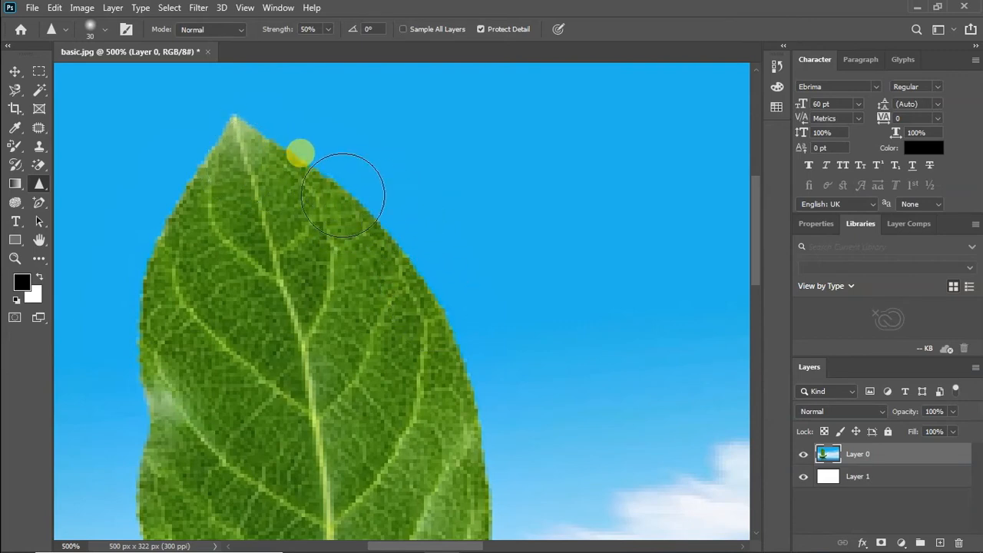
Sharpen the leaf's right edge below the tip with a 15 px brush at 50% strength and undo the stroke.
key("bracketleft")
key("bracketleft")
key("bracketleft")
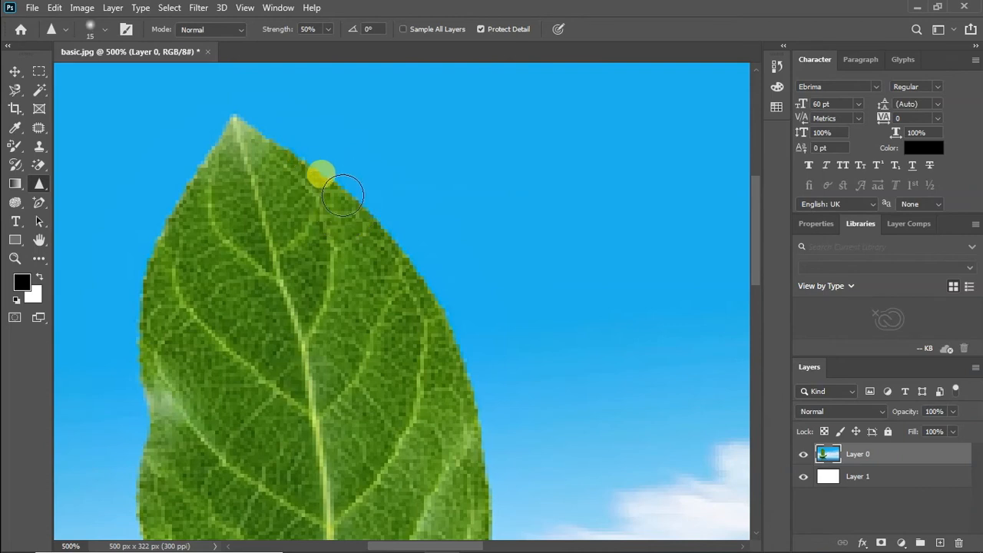
mouse_move(342, 195)
left_mouse_down()
mouse_move(418, 253)
mouse_move(328, 186)
mouse_move(395, 263)
mouse_move(326, 180)
mouse_move(412, 303)
mouse_move(313, 185)
mouse_move(419, 322)
mouse_move(313, 177)
mouse_move(416, 302)
mouse_move(322, 176)
mouse_move(404, 269)
mouse_move(342, 192)
mouse_move(396, 259)
mouse_move(370, 209)
mouse_move(467, 299)
mouse_move(356, 223)
mouse_move(377, 218)
mouse_move(334, 197)
mouse_move(406, 245)
mouse_move(285, 165)
mouse_move(373, 247)
mouse_move(396, 249)
mouse_move(358, 207)
mouse_move(446, 224)
mouse_move(349, 207)
mouse_move(414, 256)
left_mouse_up()
key("ctrl+z")
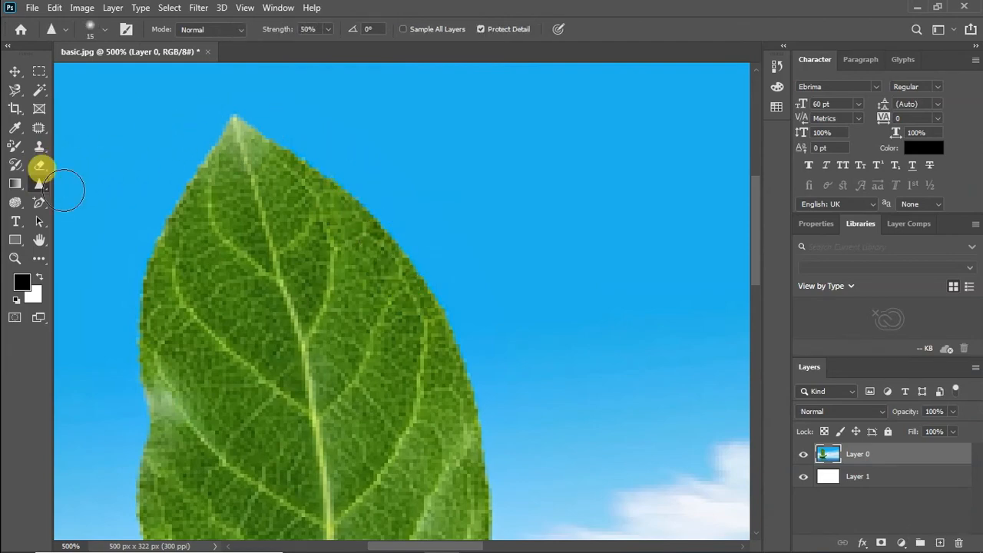
Smudge the leaf's upper right edge out into the sky at 24% strength with a 35 px brush and undo the strokes.
right_click(42, 185)
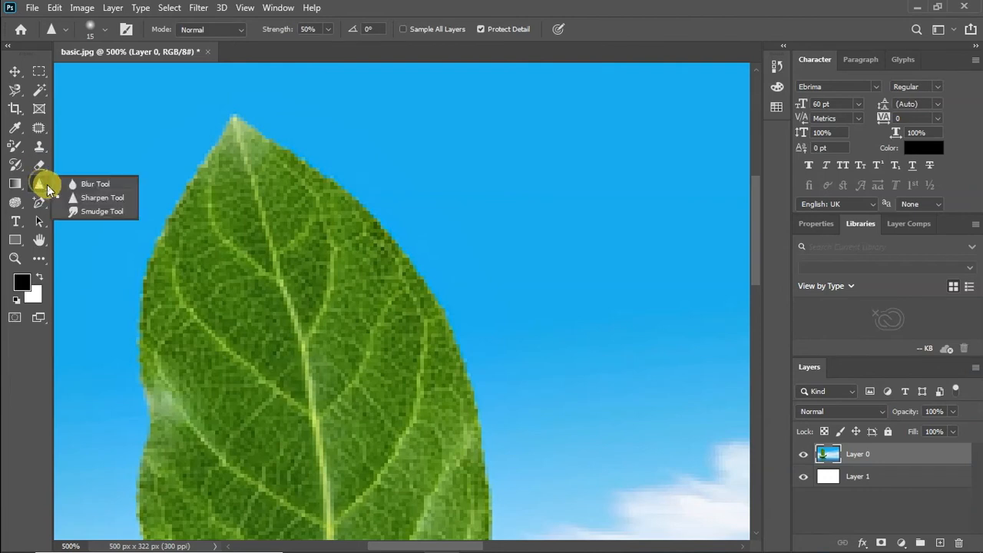
left_click(80, 212)
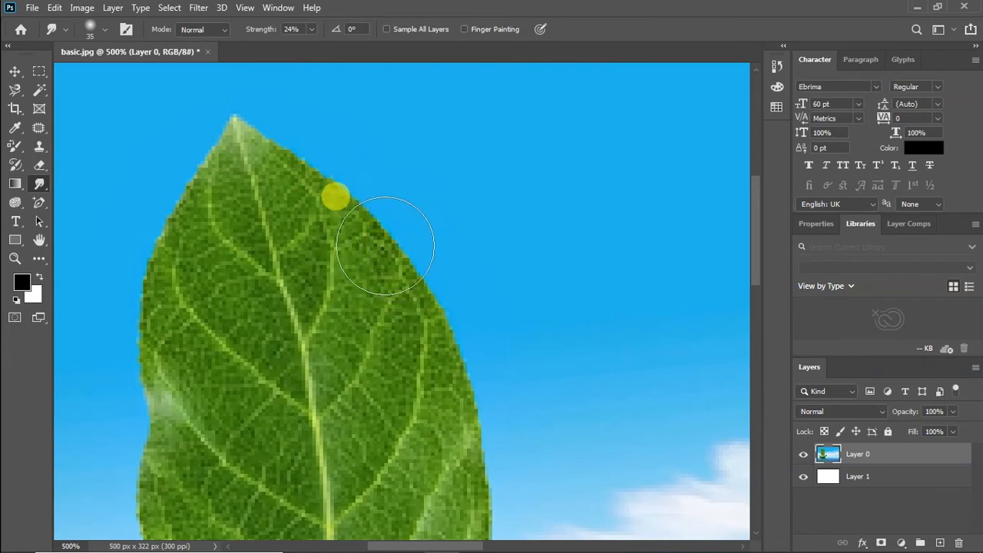
mouse_move(399, 246)
left_mouse_down()
mouse_move(432, 281)
mouse_move(391, 246)
mouse_move(421, 280)
mouse_move(456, 284)
mouse_move(445, 223)
mouse_move(417, 263)
mouse_move(390, 263)
mouse_move(460, 245)
mouse_move(453, 279)
mouse_move(441, 268)
mouse_move(450, 230)
left_mouse_up()
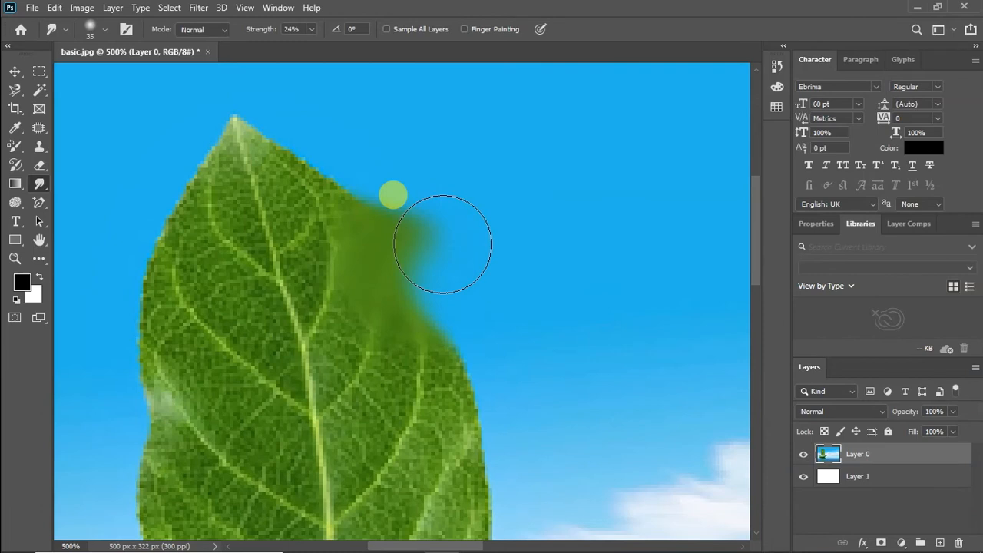
mouse_move(442, 244)
left_mouse_down()
mouse_move(450, 273)
mouse_move(416, 269)
mouse_move(435, 258)
mouse_move(414, 269)
mouse_move(433, 249)
mouse_move(448, 286)
mouse_move(410, 253)
mouse_move(407, 317)
mouse_move(405, 238)
mouse_move(427, 320)
mouse_move(443, 240)
mouse_move(400, 305)
mouse_move(446, 241)
mouse_move(390, 308)
mouse_move(484, 313)
mouse_move(366, 264)
mouse_move(440, 344)
mouse_move(445, 259)
left_mouse_up()
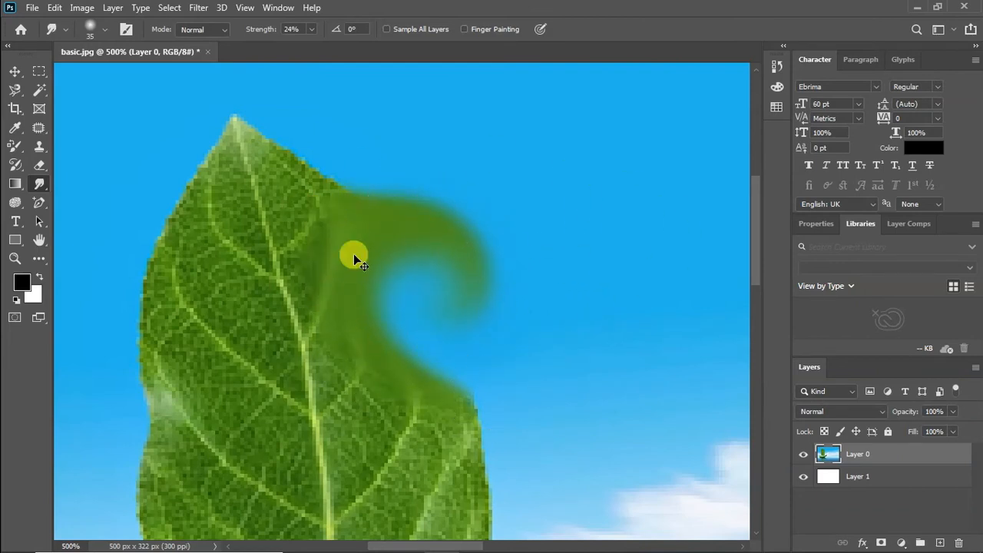
key("ctrl+z")
key("ctrl+z")
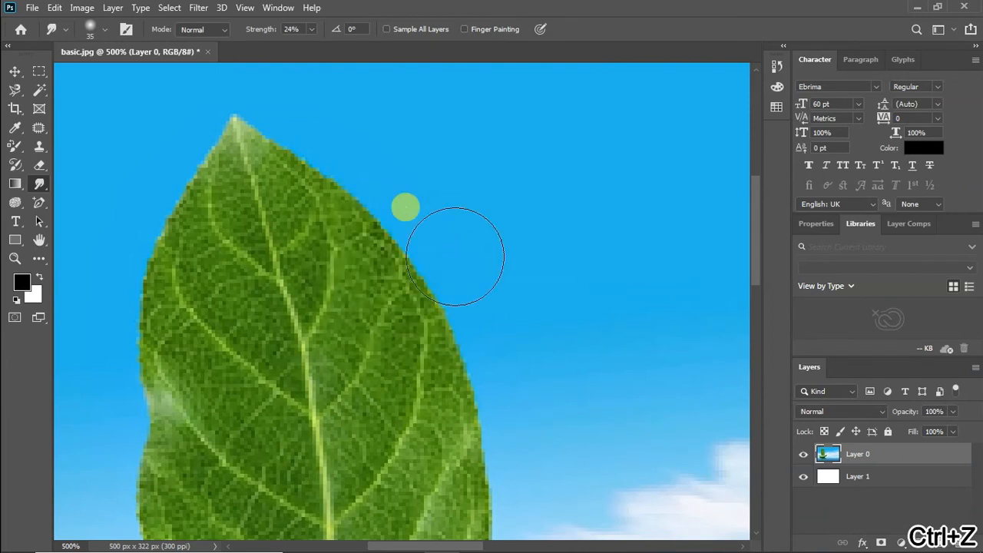
Lighten the upper right part of the leaf with the Dodge tool, using a 35 px brush, Midtones range and 50% exposure.
key("o")
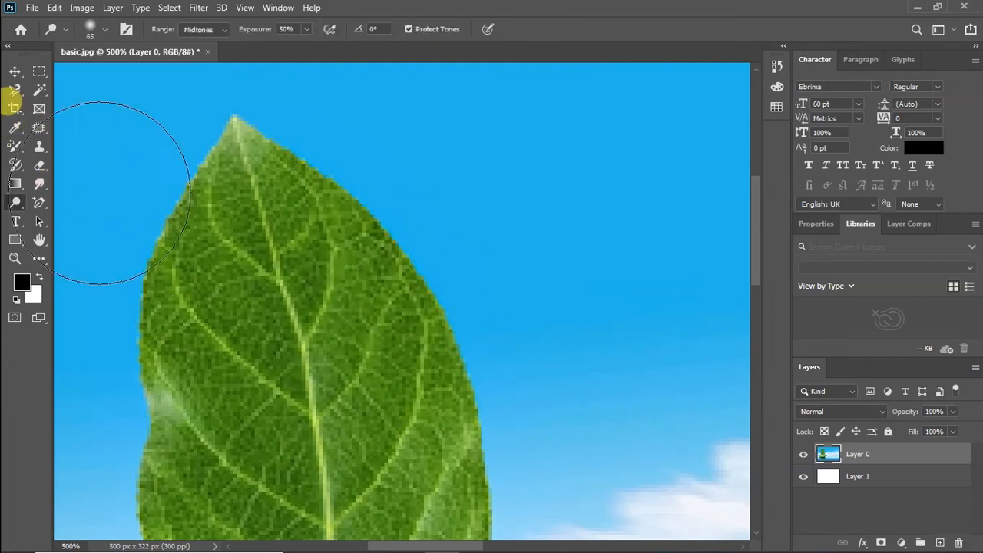
right_click(21, 203)
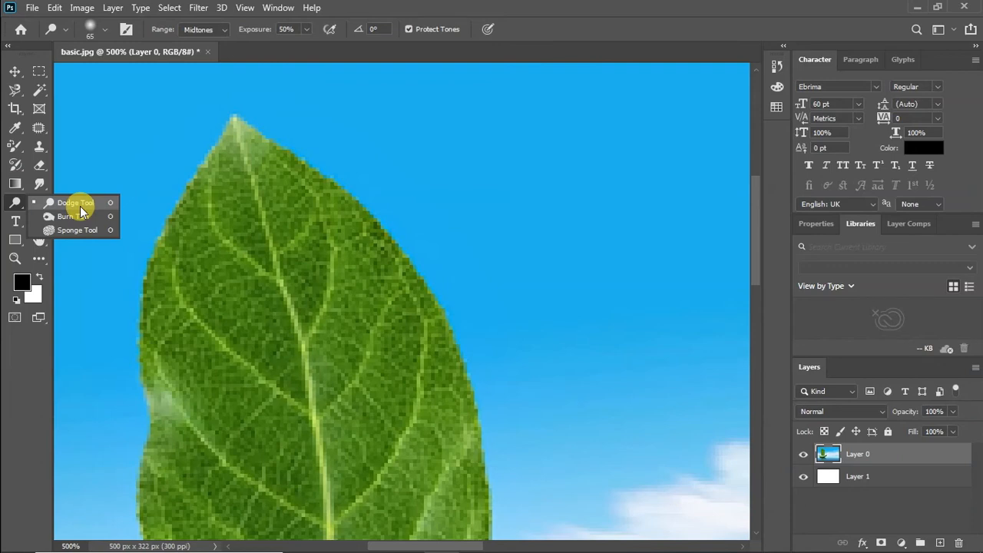
left_click(80, 204)
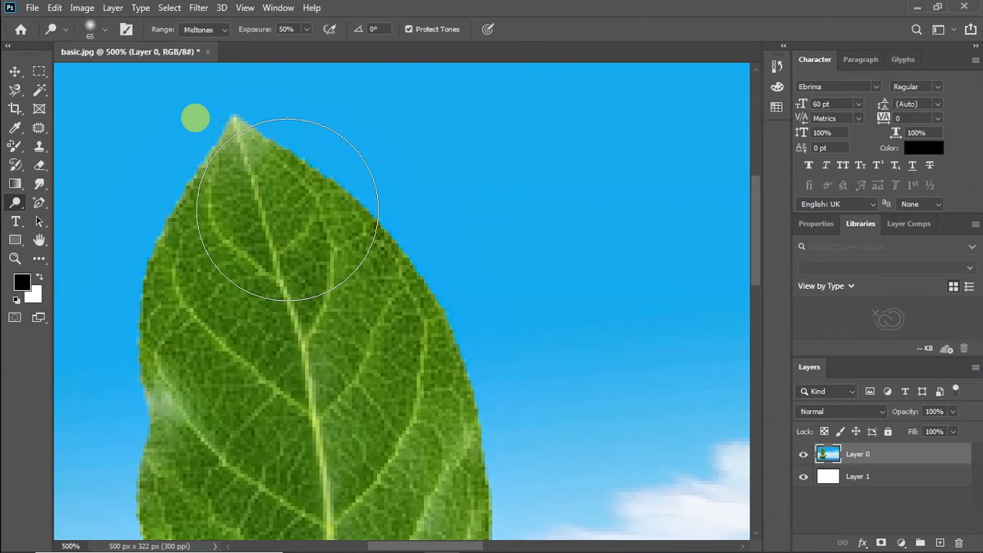
key("bracketleft")
key("bracketleft")
key("bracketleft")
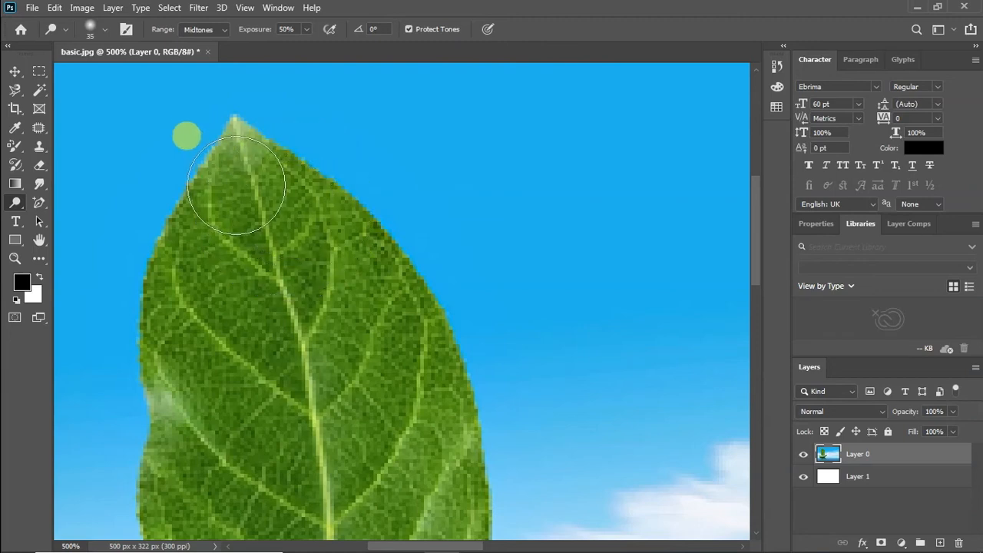
mouse_move(230, 190)
left_mouse_down()
mouse_move(235, 235)
mouse_move(278, 249)
mouse_move(304, 273)
mouse_move(315, 238)
left_mouse_up()
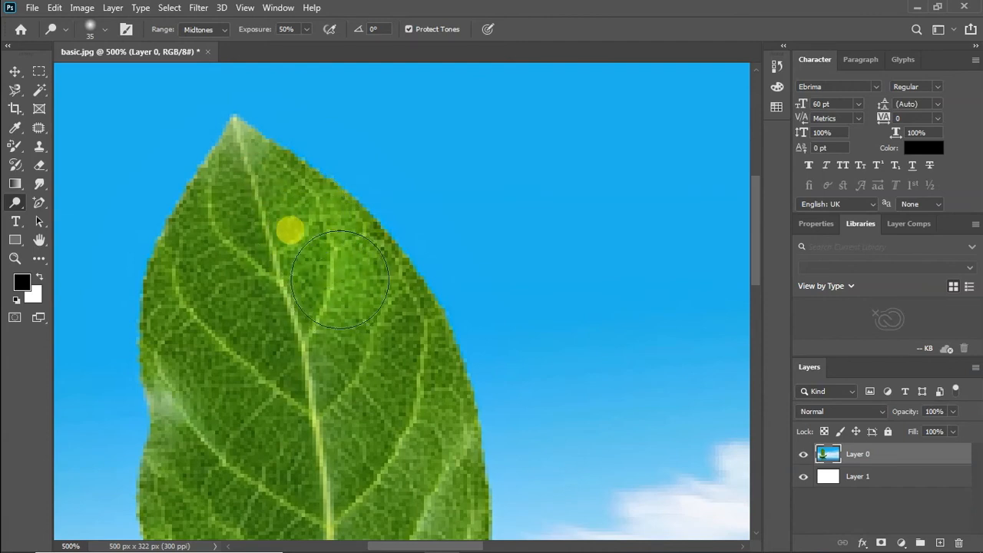
mouse_move(340, 278)
left_mouse_down()
mouse_move(291, 226)
mouse_move(349, 312)
mouse_move(274, 205)
left_mouse_up()
mouse_move(340, 289)
left_mouse_down()
mouse_move(348, 329)
mouse_move(297, 259)
mouse_move(353, 347)
mouse_move(327, 258)
mouse_move(379, 318)
mouse_move(321, 231)
mouse_move(377, 295)
left_mouse_up()
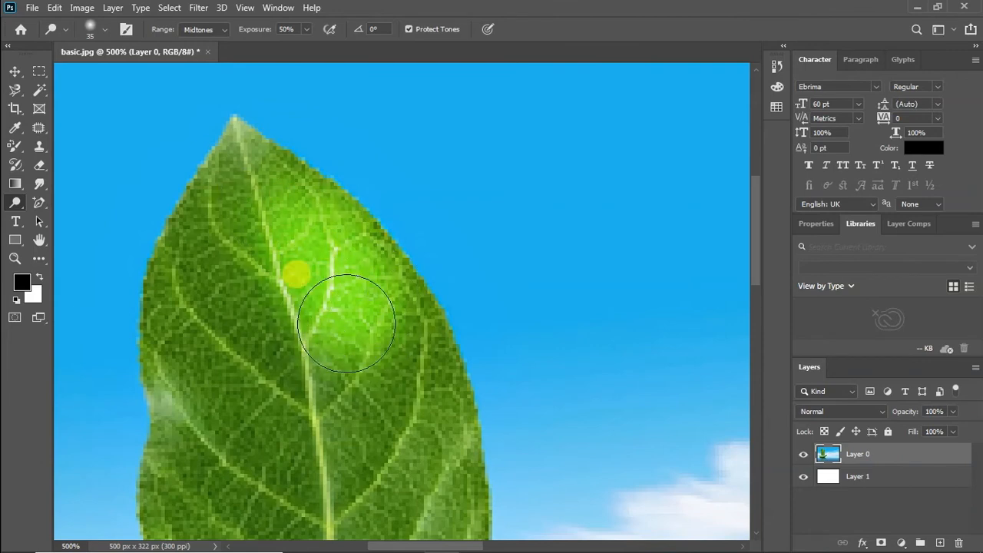
mouse_move(304, 263)
left_mouse_down()
mouse_move(246, 168)
mouse_move(265, 220)
mouse_move(254, 191)
mouse_move(301, 256)
mouse_move(275, 211)
mouse_move(355, 305)
left_mouse_up()
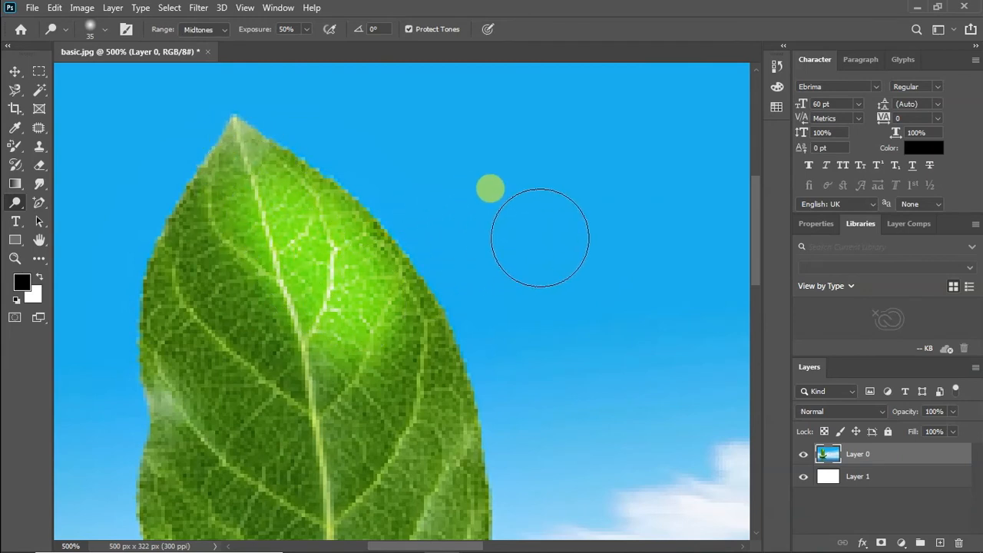
Darken the upper left part of the leaf with the Burn tool, using a 40 px brush, Midtones range and 50% exposure.
scroll(385, 365, "down", 2)
scroll(385, 363, "down", 2)
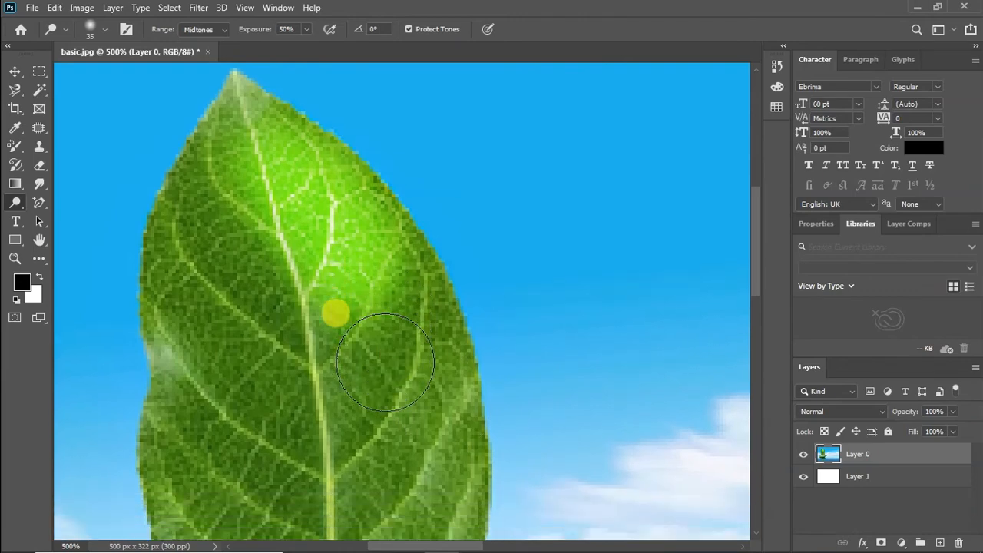
scroll(342, 261, "up", 3)
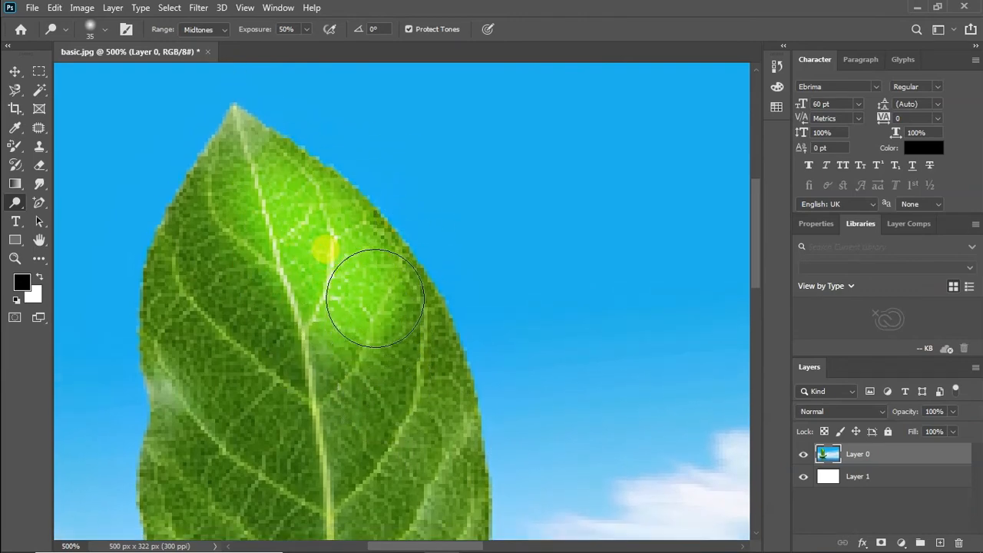
key("ctrl+minus")
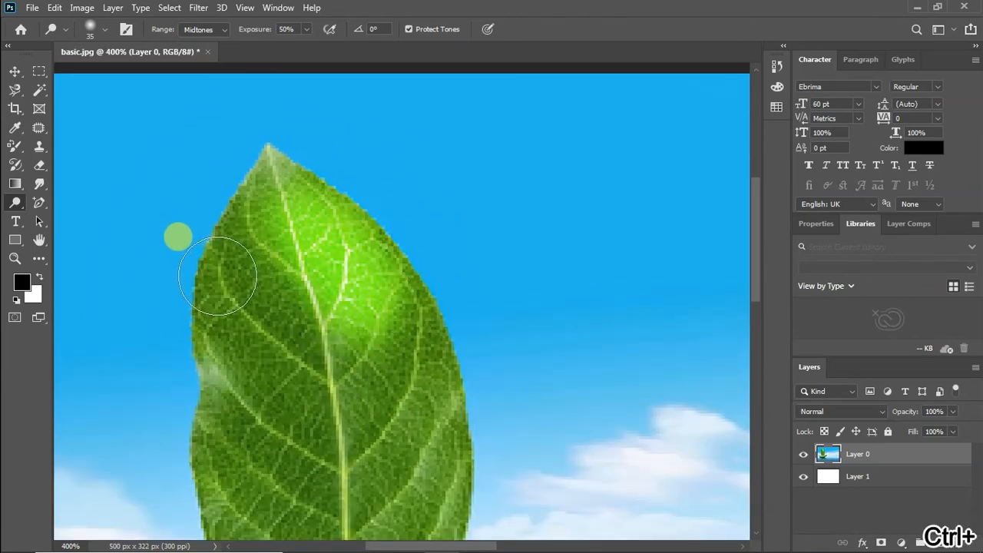
right_click(17, 203)
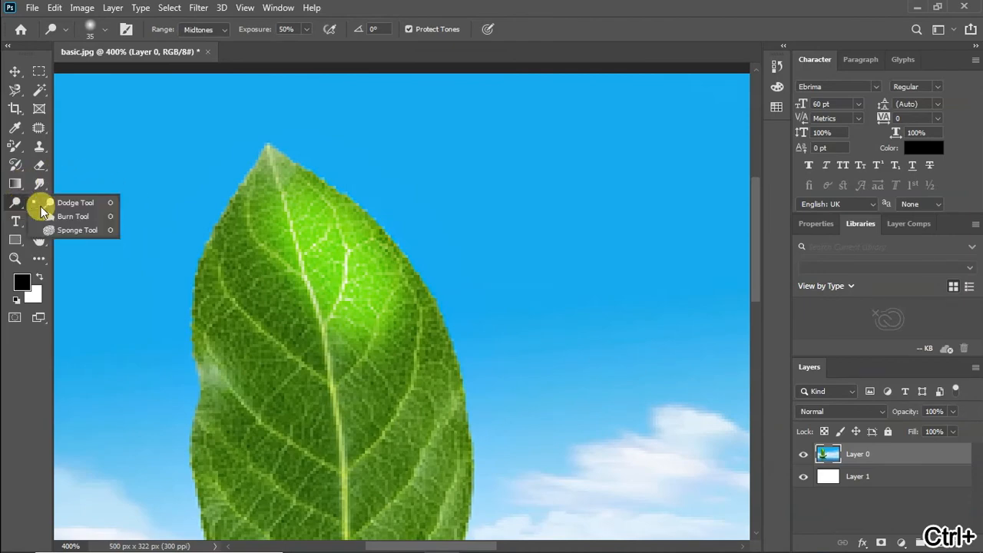
left_click(73, 216)
key("bracketleft")
key("bracketleft")
key("bracketleft")
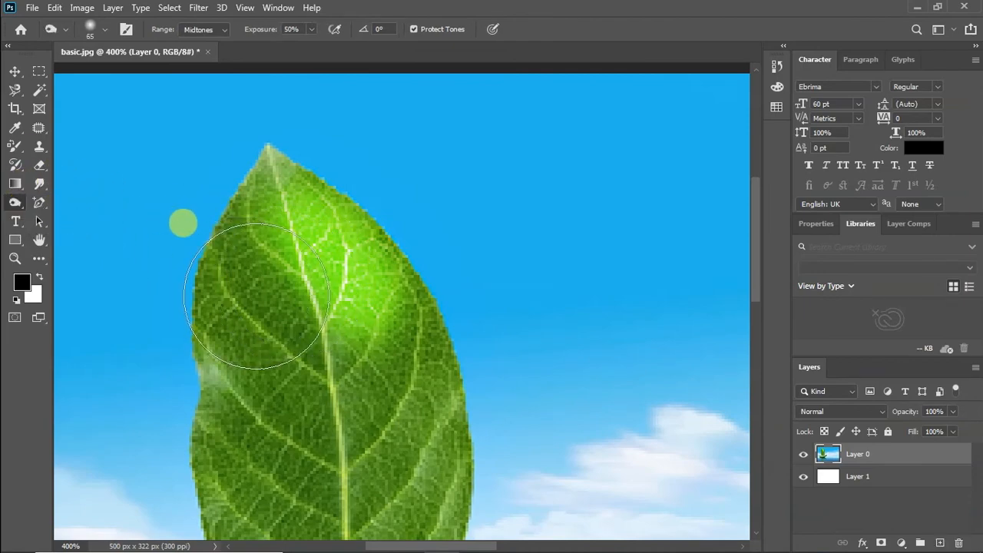
mouse_move(246, 297)
left_mouse_down()
mouse_move(284, 350)
mouse_move(246, 303)
mouse_move(278, 386)
mouse_move(246, 304)
mouse_move(287, 366)
mouse_move(262, 315)
mouse_move(289, 380)
mouse_move(244, 290)
mouse_move(268, 320)
mouse_move(288, 384)
mouse_move(246, 330)
mouse_move(444, 410)
left_mouse_up()
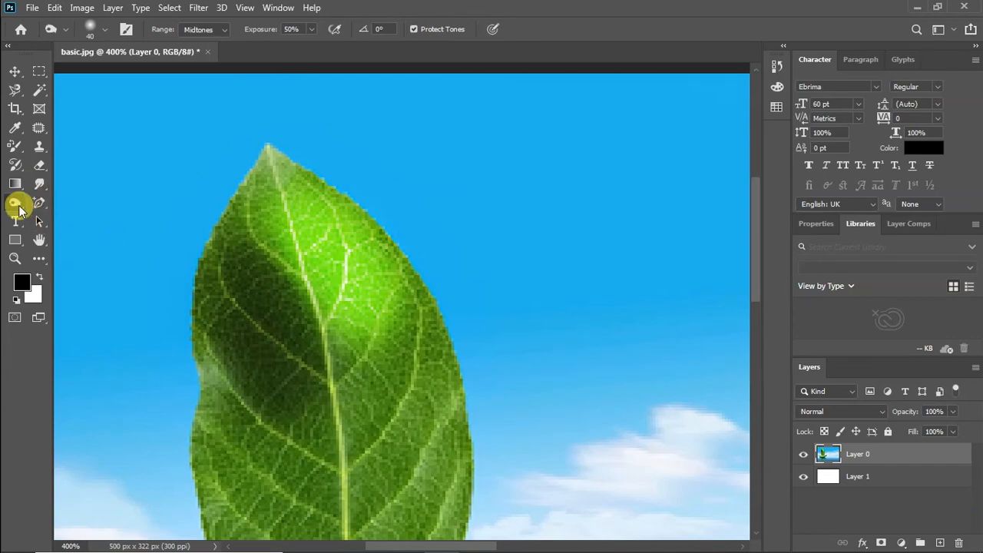
mouse_move(339, 276)
left_mouse_down()
mouse_move(300, 334)
mouse_move(324, 308)
mouse_move(350, 302)
mouse_move(375, 271)
mouse_move(321, 292)
left_mouse_up()
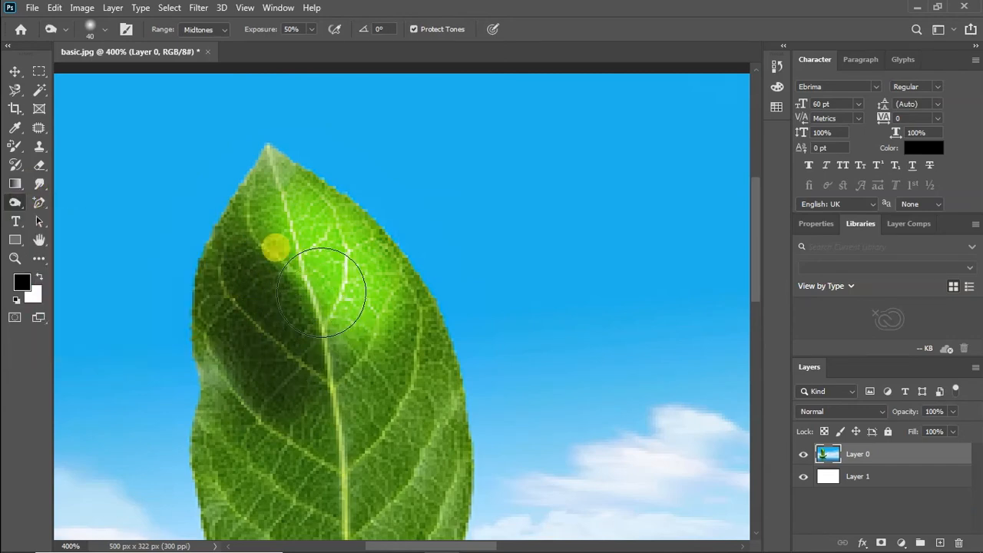
Desaturate the middle of the leaf on both sides of the central vein with the Sponge tool at 50% flow and 65 px.
left_click_drag(23, 211, 74, 231)
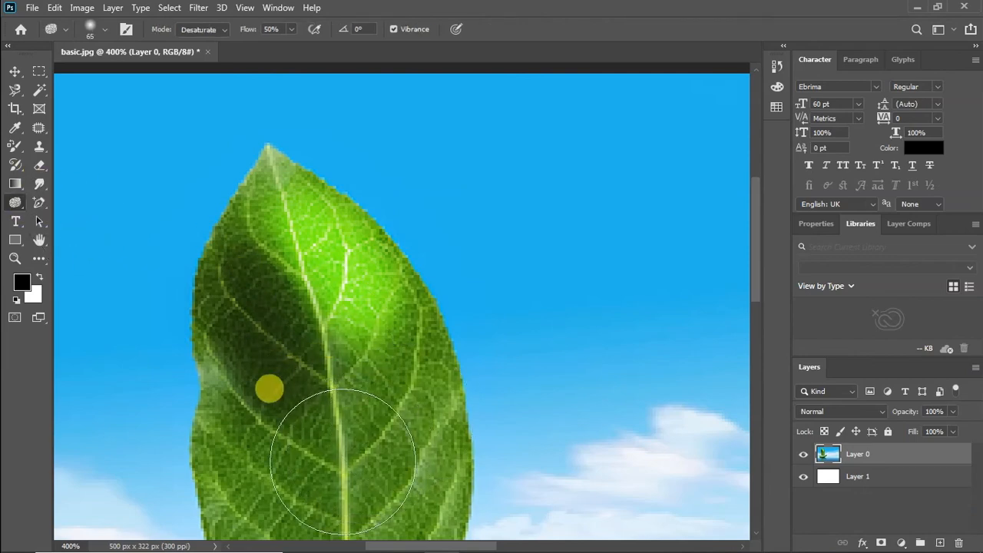
mouse_move(343, 461)
left_mouse_down()
mouse_move(369, 418)
mouse_move(313, 462)
mouse_move(376, 415)
mouse_move(368, 437)
mouse_move(342, 441)
mouse_move(387, 394)
mouse_move(394, 411)
mouse_move(403, 386)
mouse_move(392, 406)
mouse_move(323, 426)
mouse_move(284, 415)
mouse_move(429, 420)
mouse_move(444, 391)
mouse_move(396, 424)
mouse_move(402, 431)
mouse_move(408, 405)
left_mouse_up()
scroll(408, 405, "down", 2)
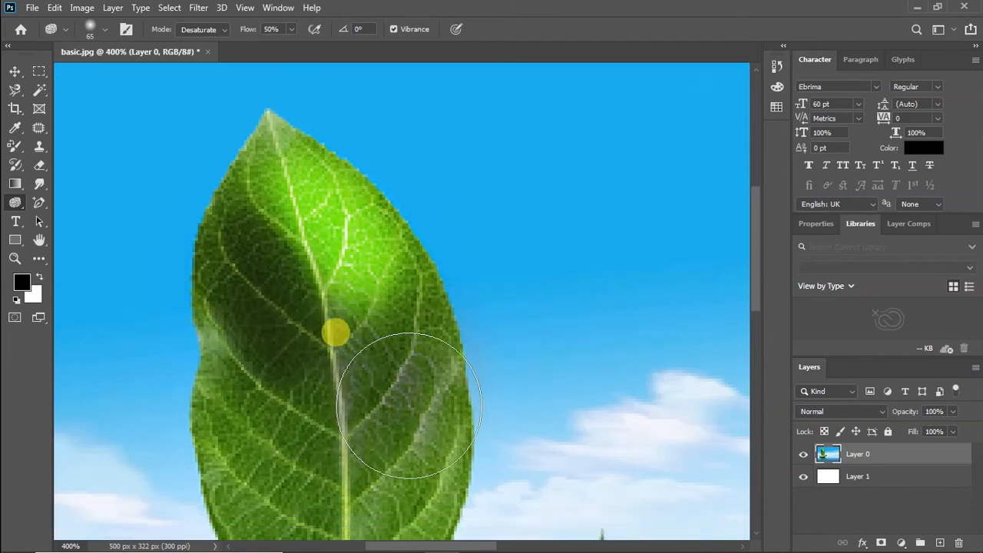
scroll(408, 405, "down", 4)
scroll(411, 356, "up", 2)
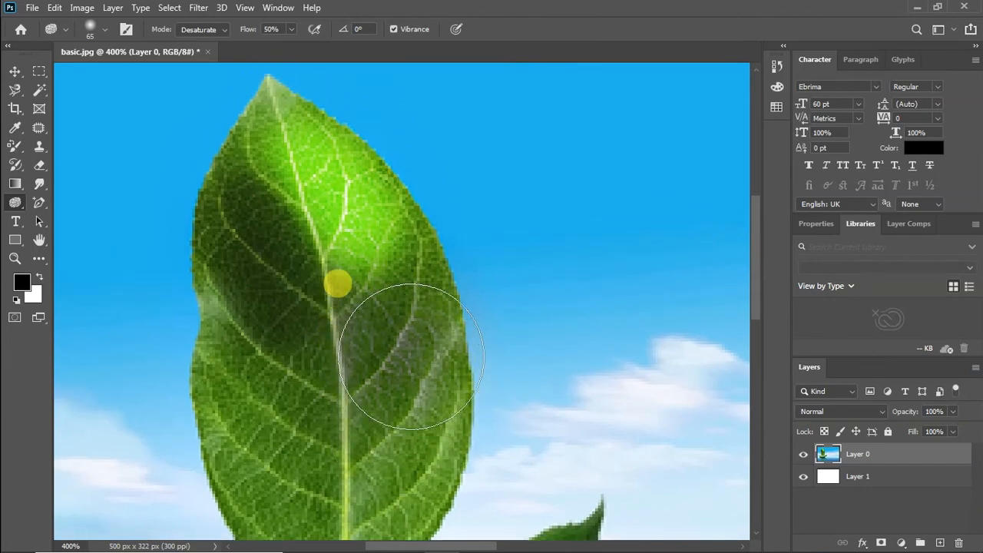
scroll(411, 356, "up", 2)
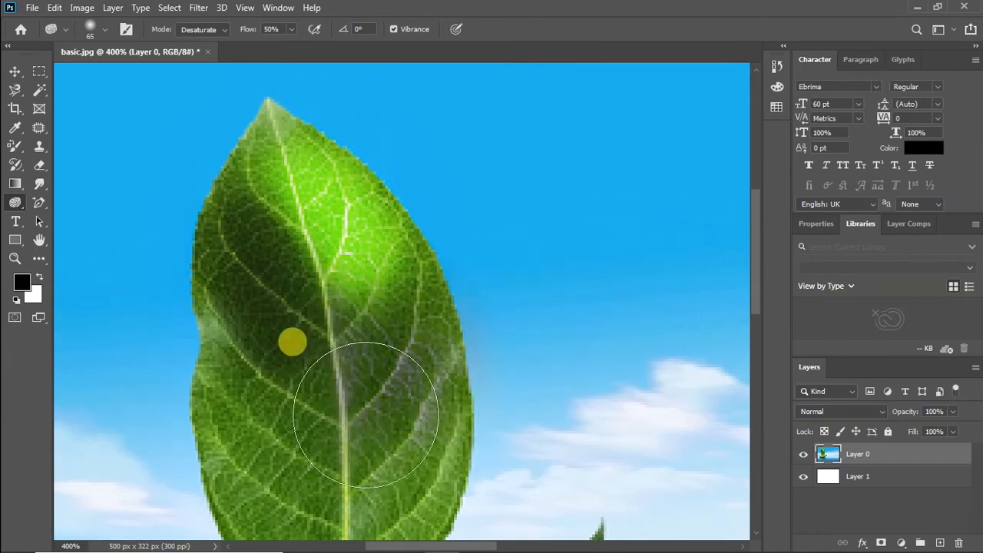
mouse_move(366, 415)
left_mouse_down()
mouse_move(312, 438)
mouse_move(326, 452)
mouse_move(274, 419)
mouse_move(296, 445)
mouse_move(301, 397)
mouse_move(276, 432)
mouse_move(338, 432)
mouse_move(286, 384)
mouse_move(313, 403)
mouse_move(275, 408)
mouse_move(290, 430)
mouse_move(236, 390)
mouse_move(304, 445)
mouse_move(231, 399)
mouse_move(324, 425)
mouse_move(333, 365)
mouse_move(356, 399)
mouse_move(415, 375)
mouse_move(427, 337)
mouse_move(443, 383)
mouse_move(430, 313)
mouse_move(377, 400)
mouse_move(294, 409)
mouse_move(319, 428)
mouse_move(283, 384)
mouse_move(327, 425)
mouse_move(317, 455)
mouse_move(292, 448)
mouse_move(481, 419)
left_mouse_up()
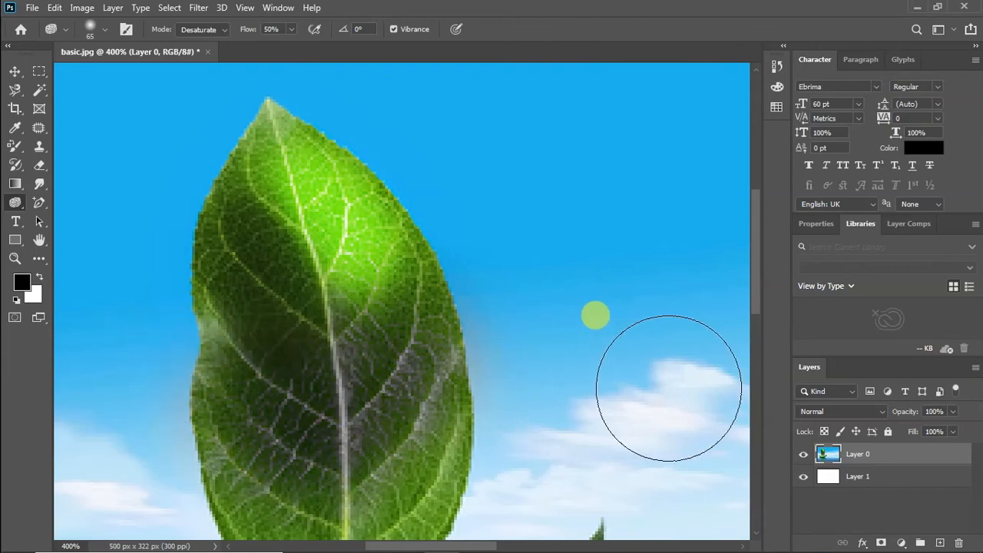
Undo all the Sponge, Burn and Dodge strokes on the leaf.
key("ctrl+minus")
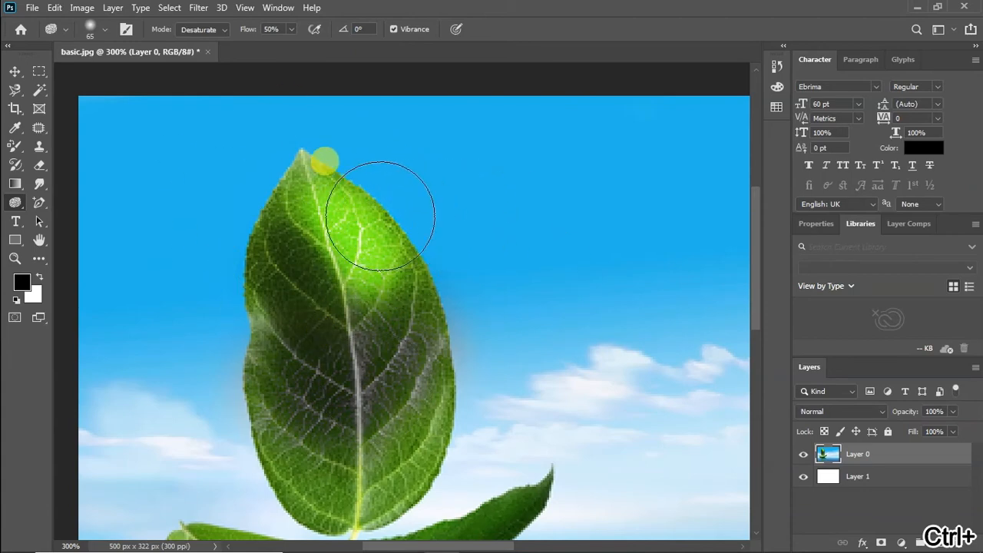
left_click_drag(376, 230, 287, 261)
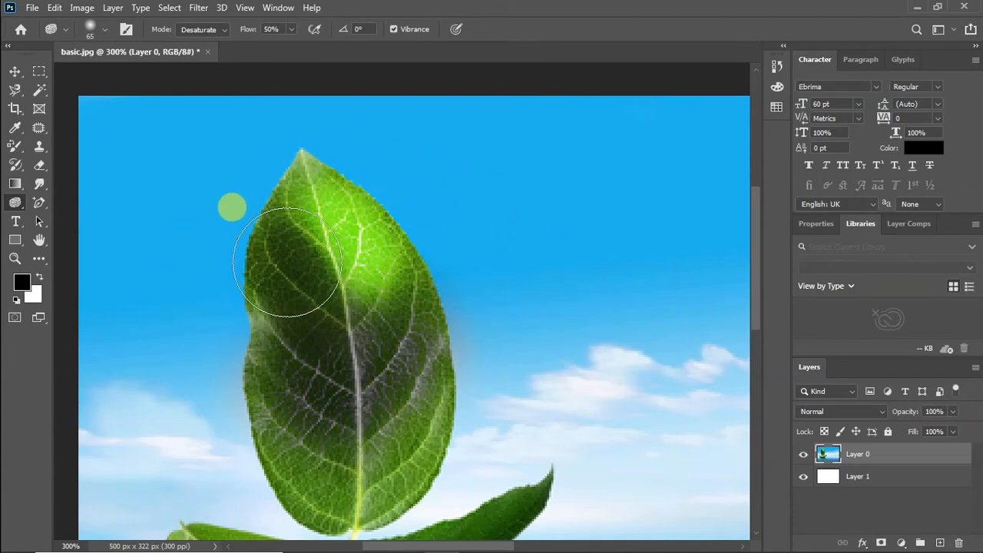
mouse_move(287, 261)
left_mouse_down()
mouse_move(329, 377)
mouse_move(344, 381)
mouse_move(393, 319)
mouse_move(371, 288)
mouse_move(397, 246)
mouse_move(384, 267)
left_mouse_up()
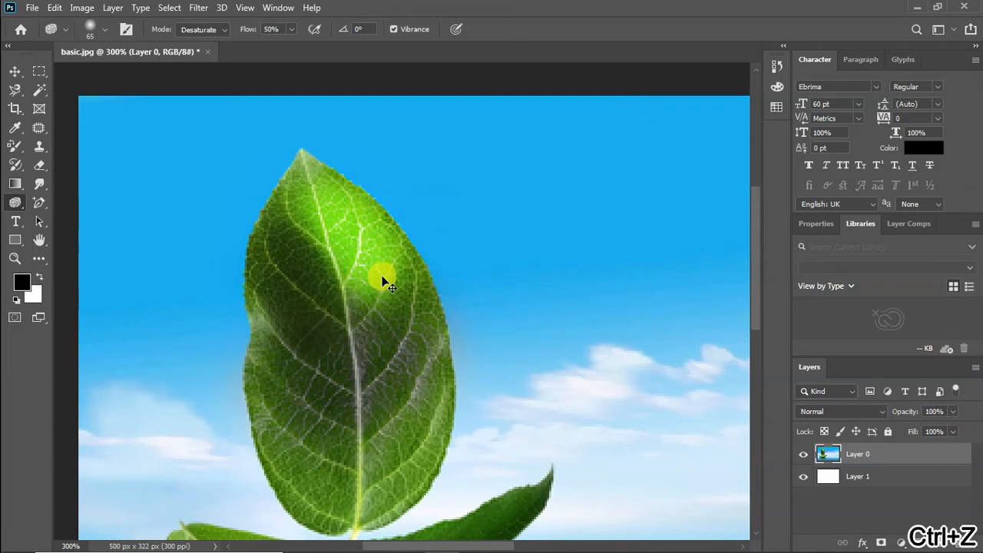
key("ctrl+z")
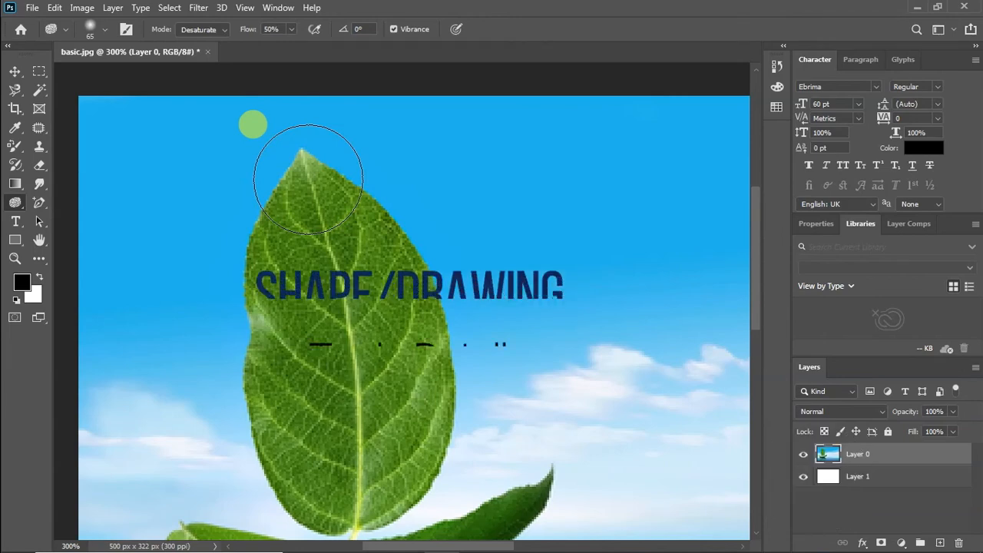
Activate the Pen tool in Shape mode with Layer 0 as the active layer.
left_click(42, 201)
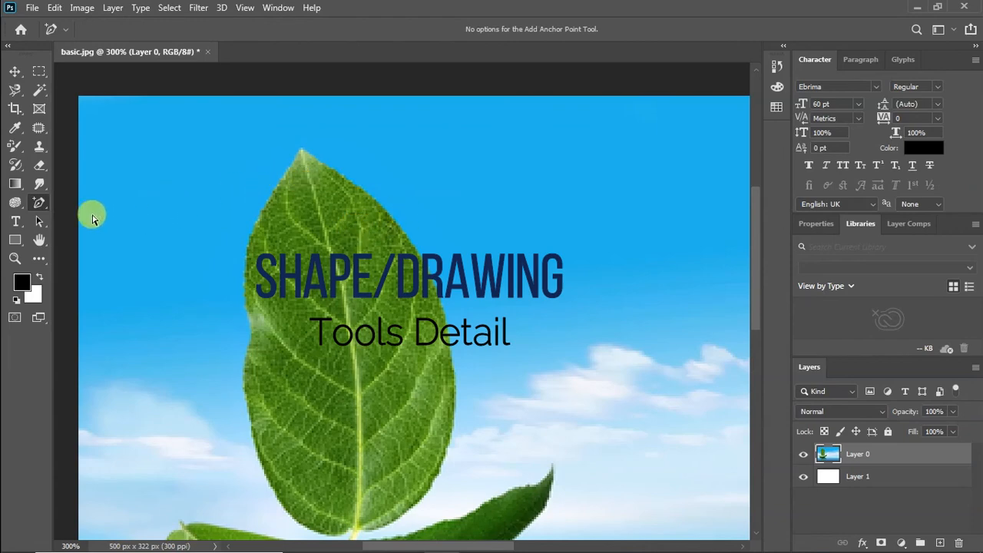
left_click(40, 206)
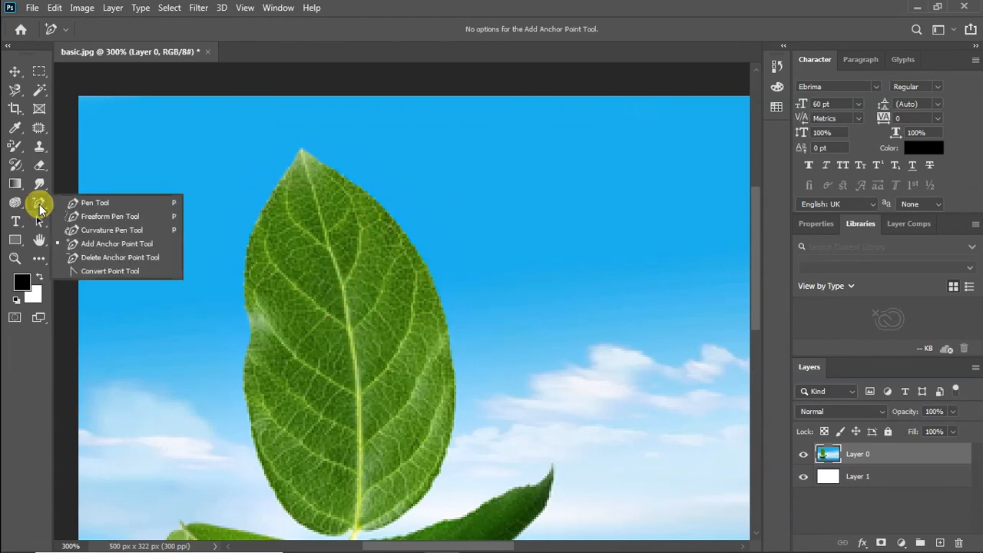
left_click(97, 204)
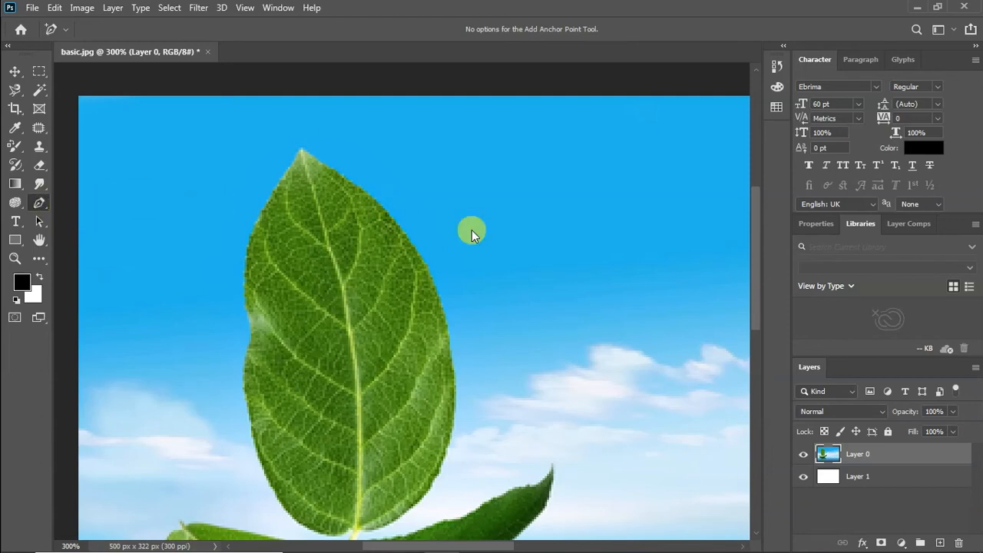
left_click(868, 458)
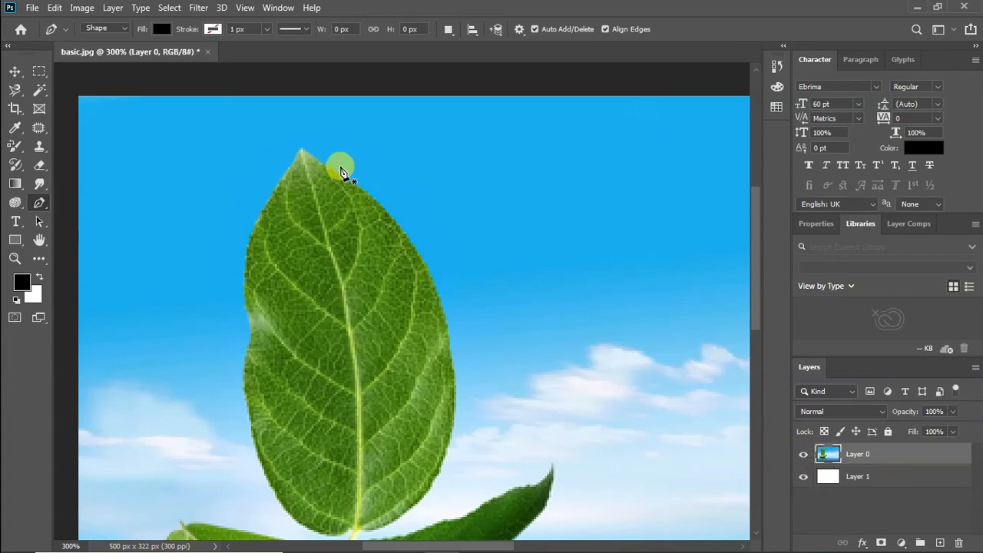
scroll(325, 346, "down", 1)
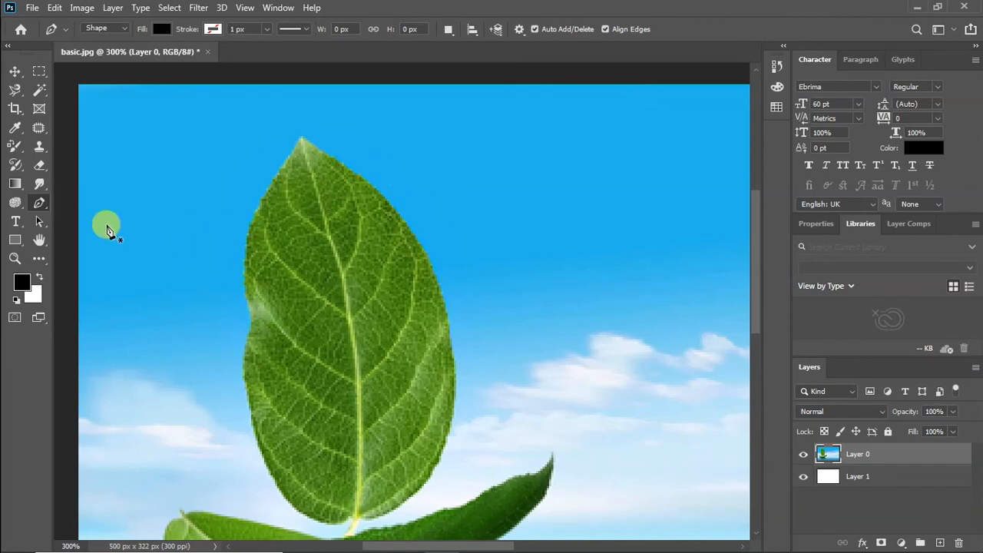
Draw a closed black Pen tool shape over the upright leaf, from its tip to the stem and back, about 112 by 189 px.
left_click_drag(39, 204, 77, 200)
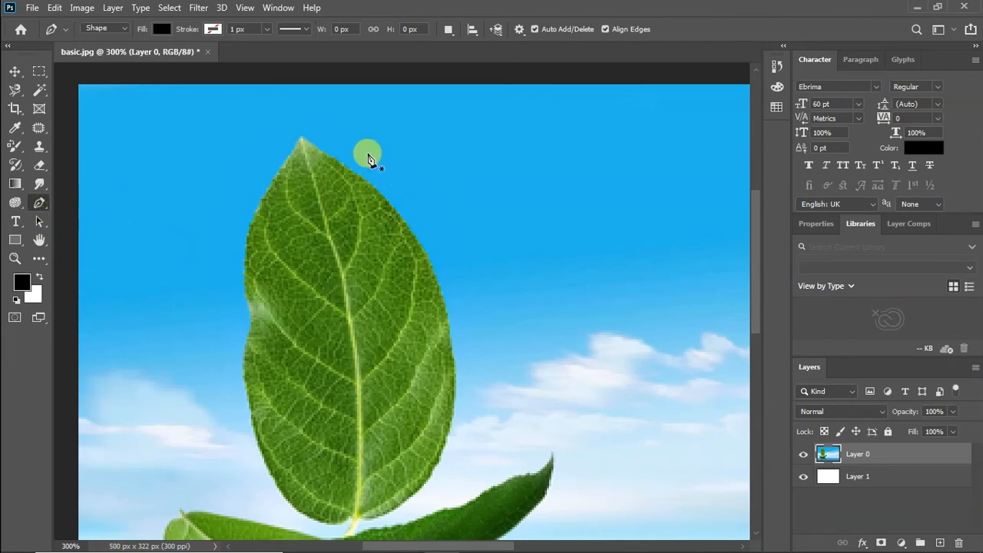
left_click(303, 144)
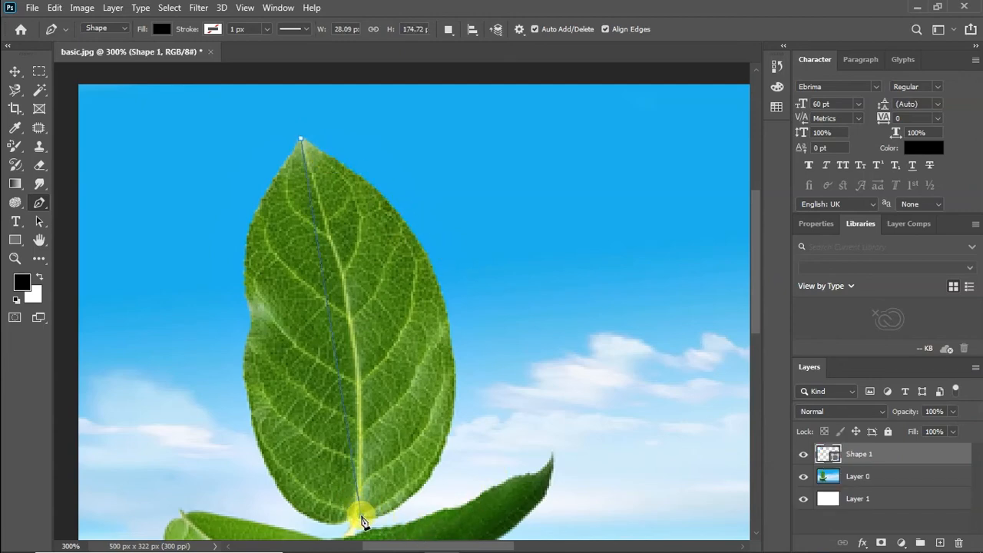
left_click_drag(343, 513, 121, 464)
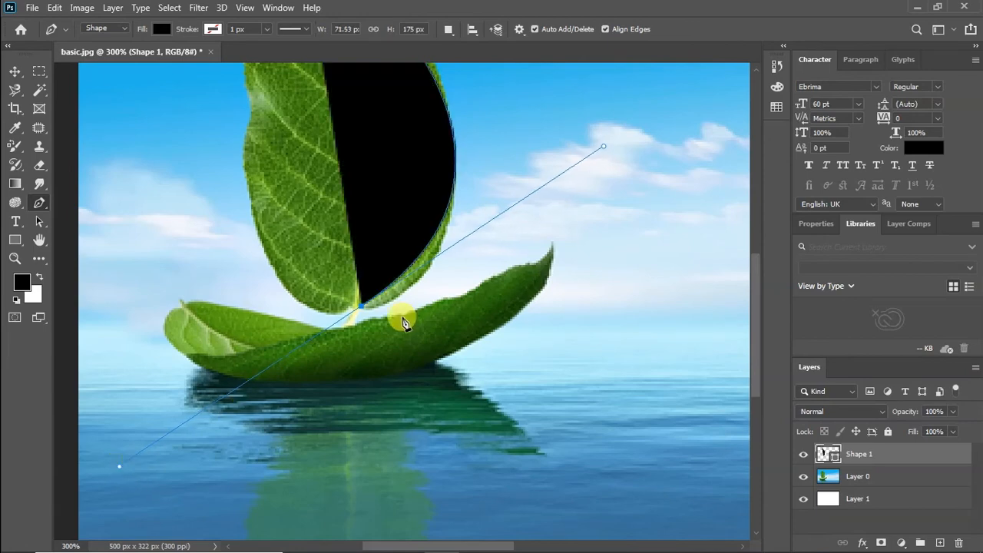
scroll(401, 320, "up", 5)
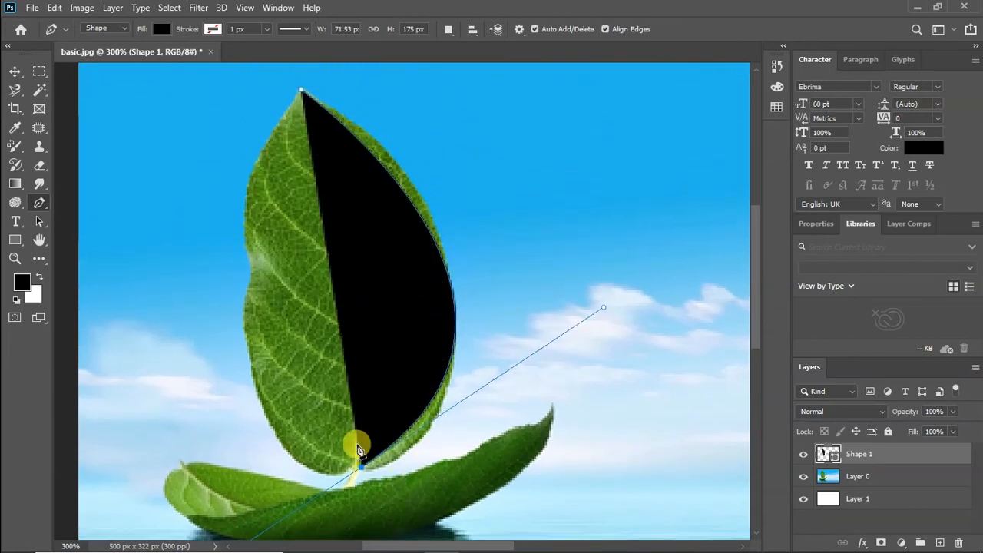
left_click(299, 93)
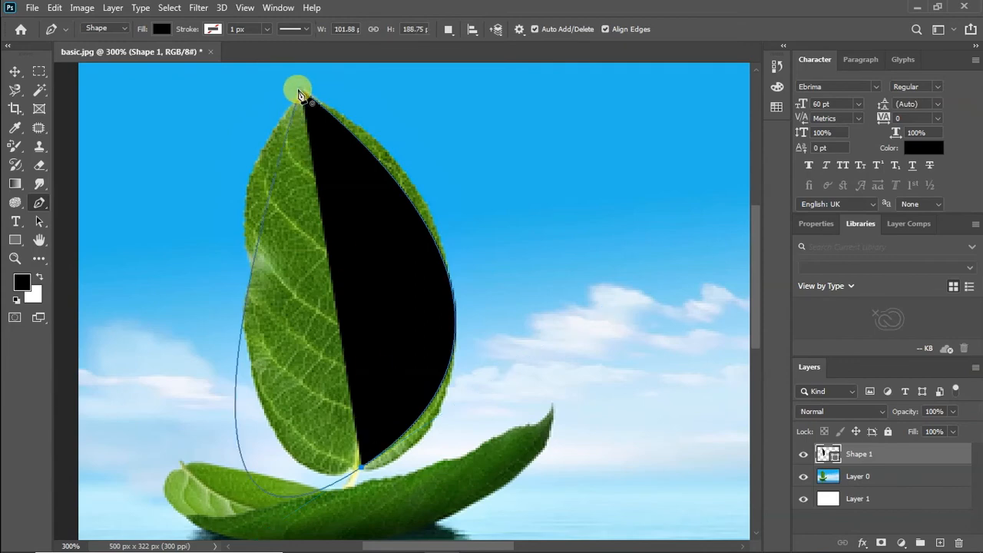
left_click_drag(299, 94, 366, 79)
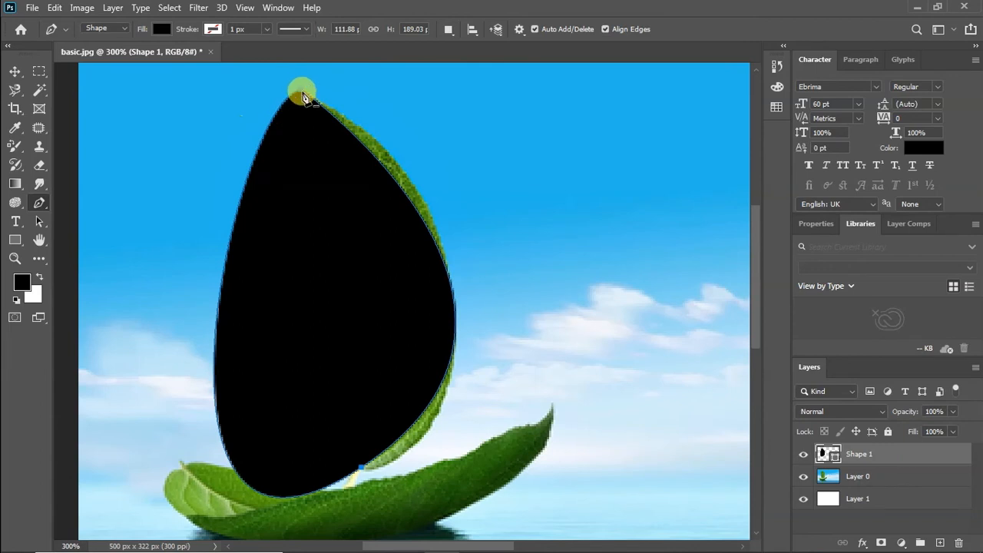
Reshape the black shape's curves at the leaf tip and stem anchors with the Convert Point tool to follow the leaf outline.
right_click(43, 202)
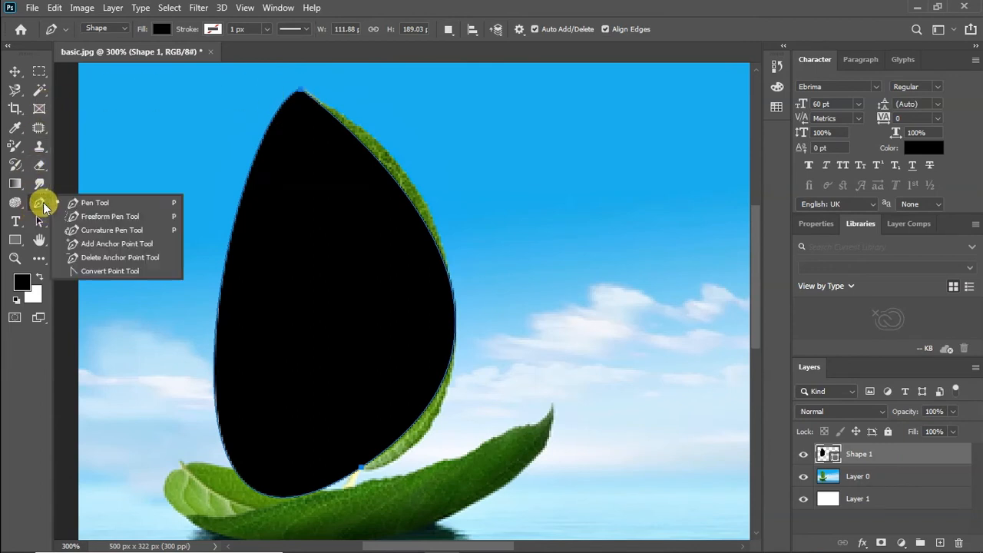
left_click(123, 273)
left_click(300, 99)
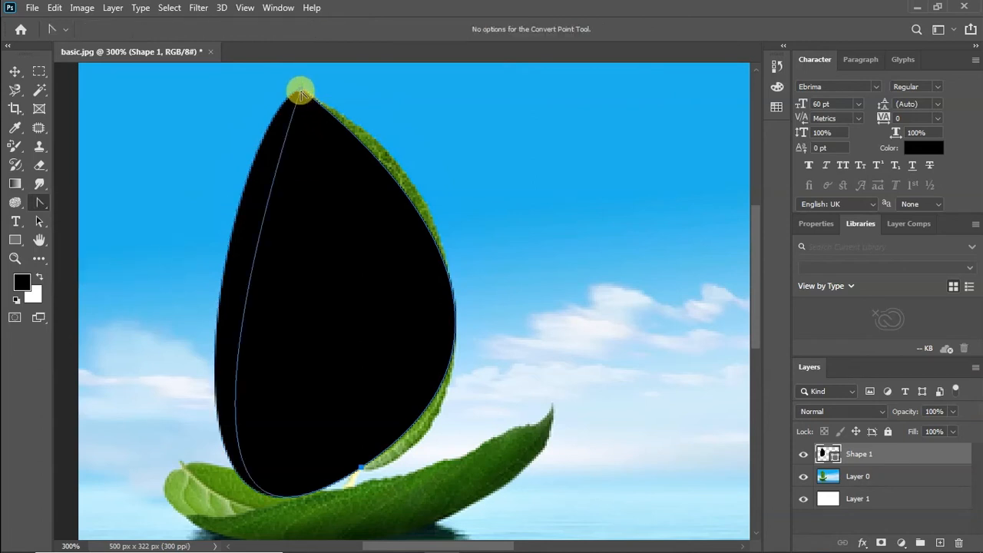
left_click_drag(302, 92, 357, 155)
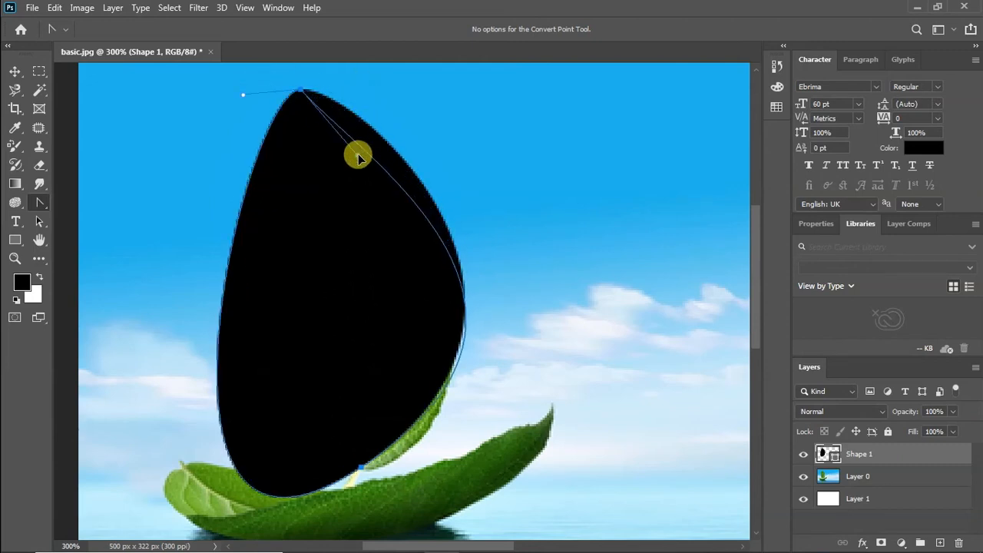
left_click_drag(246, 100, 261, 146)
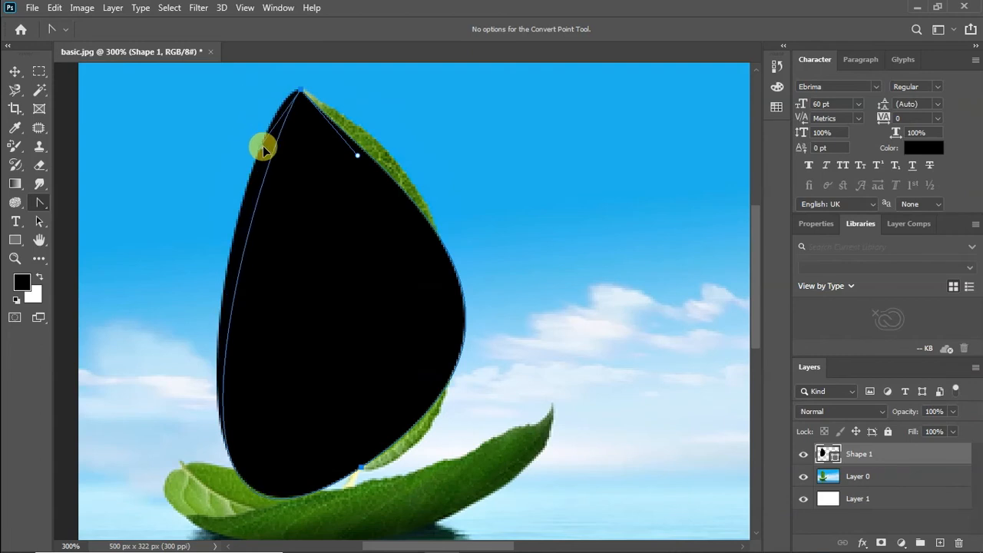
left_click_drag(366, 471, 153, 465)
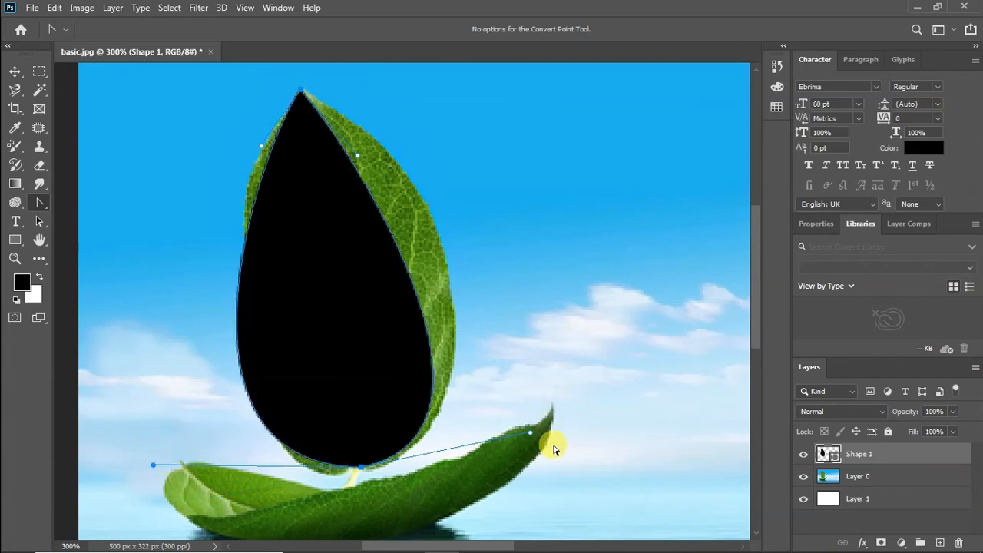
left_click_drag(534, 430, 594, 410)
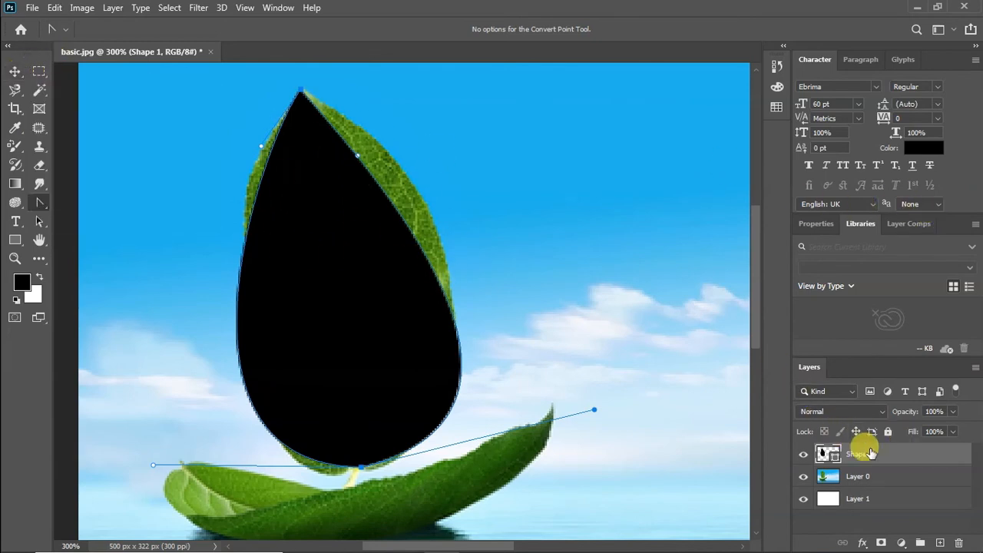
Change the solid fill colour of the Shape 1 layer to red.
double_click(834, 458)
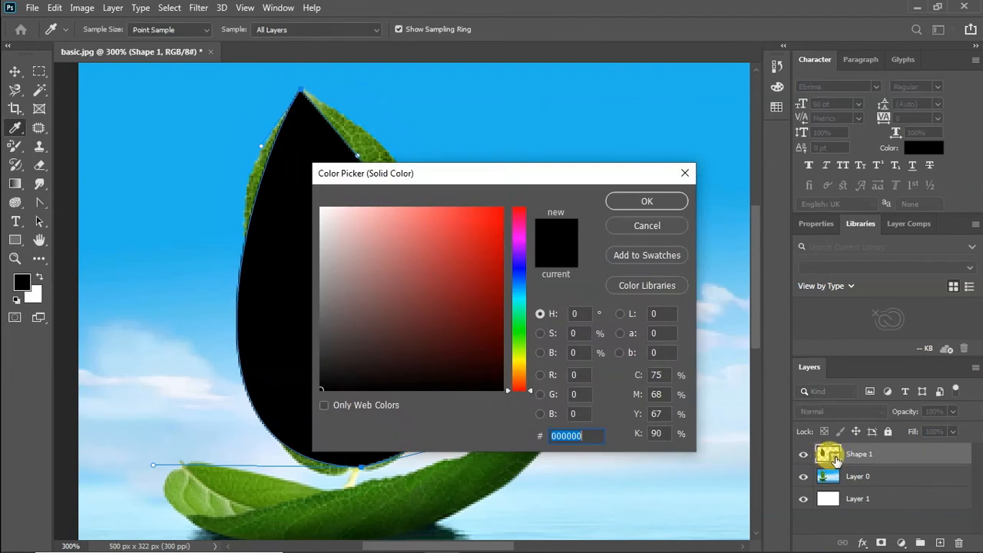
left_click_drag(552, 176, 552, 150)
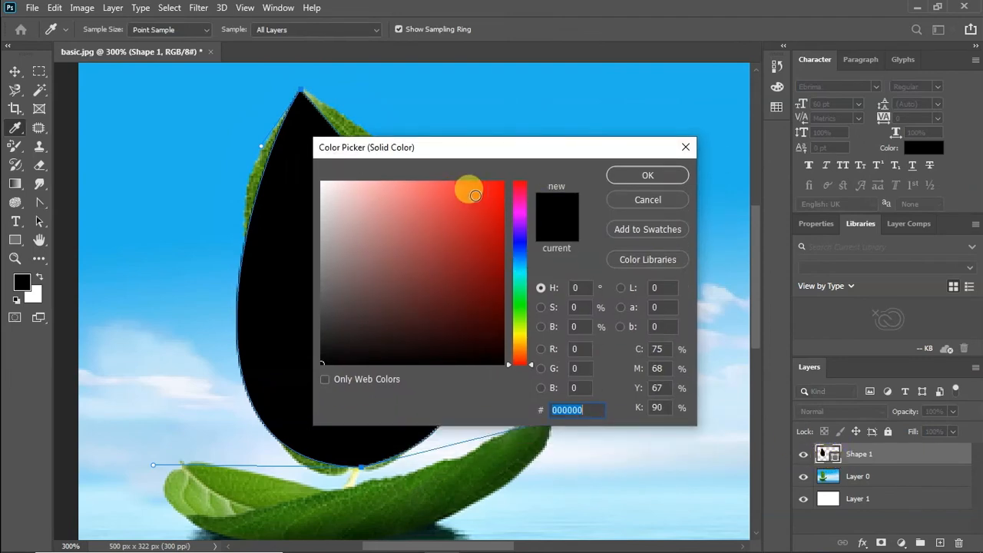
left_click(472, 208)
left_click(664, 177)
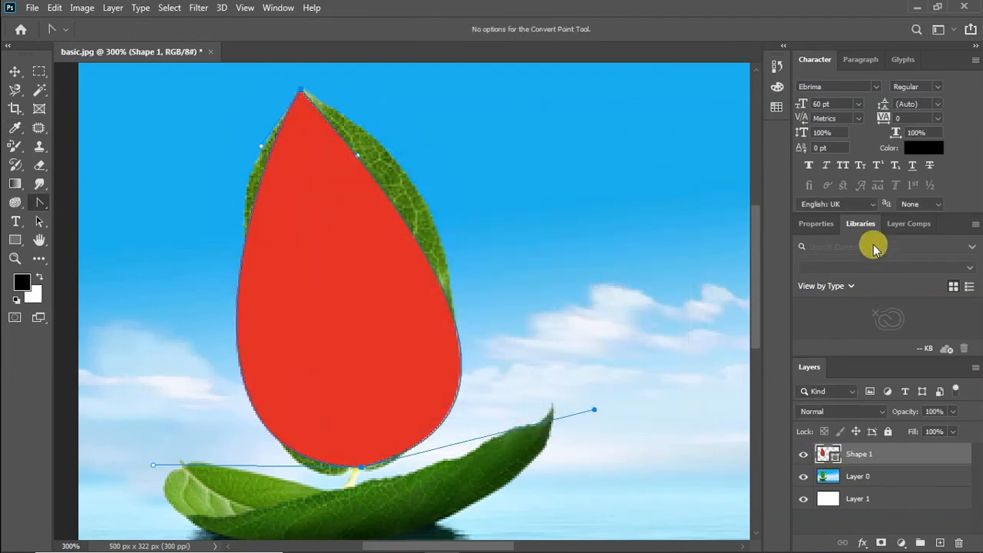
Try moving the red shape up and to the right with the Direct Selection tool, and undo the move.
left_click(37, 220)
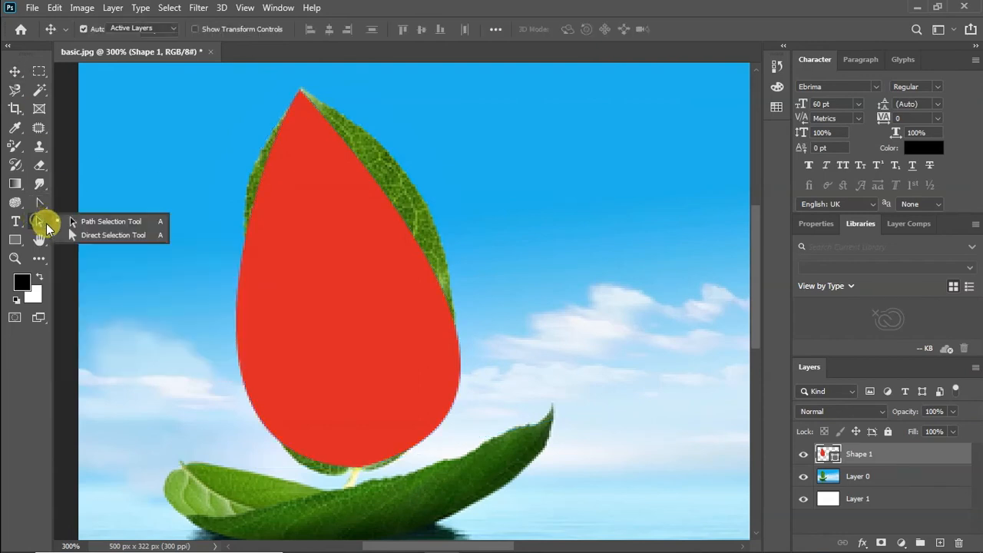
left_click(93, 235)
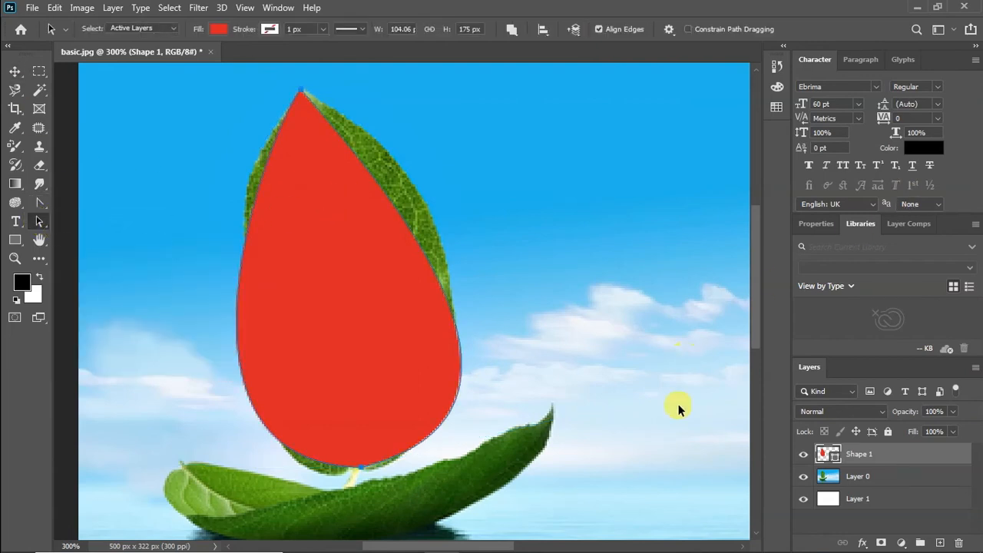
left_click_drag(267, 311, 364, 286)
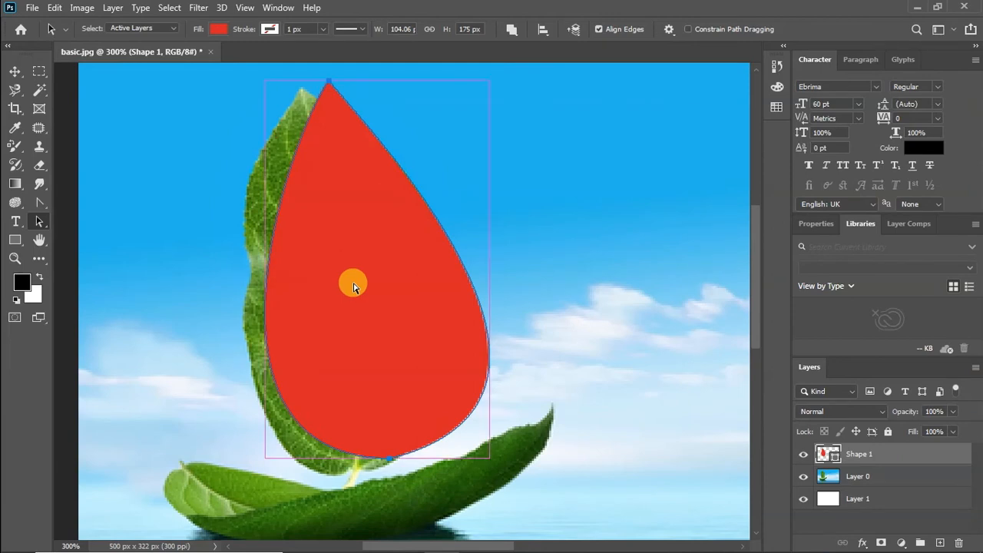
key("ctrl+z")
Try blue, orange, green and light blue recently used colours as the fill of the leaf-shaped path.
left_click(220, 31)
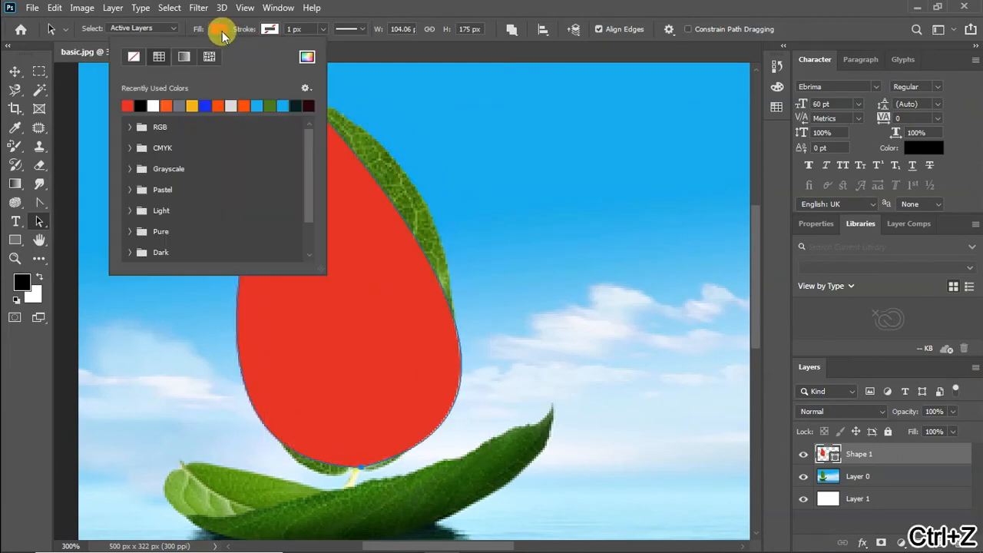
left_click(203, 103)
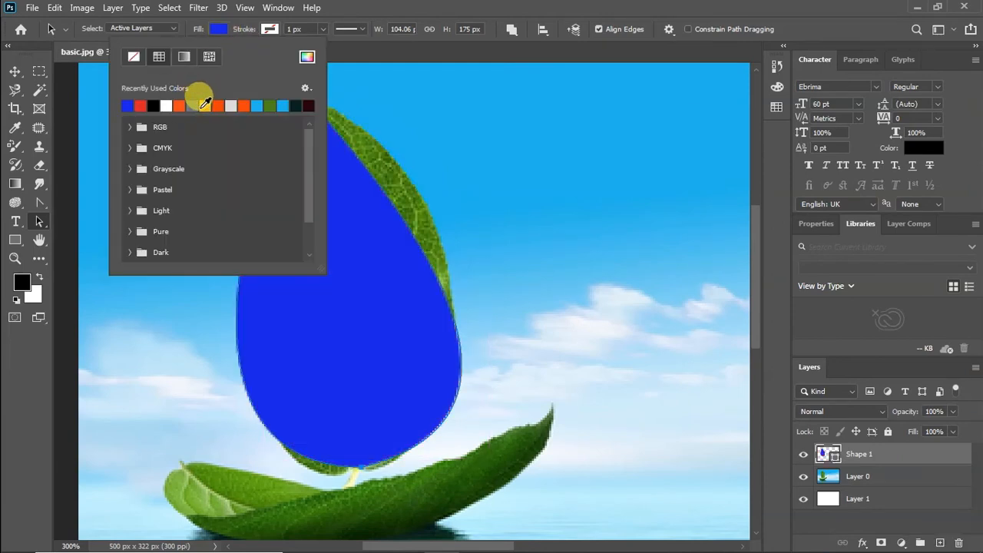
left_click(256, 106)
left_click(269, 106)
left_click(284, 105)
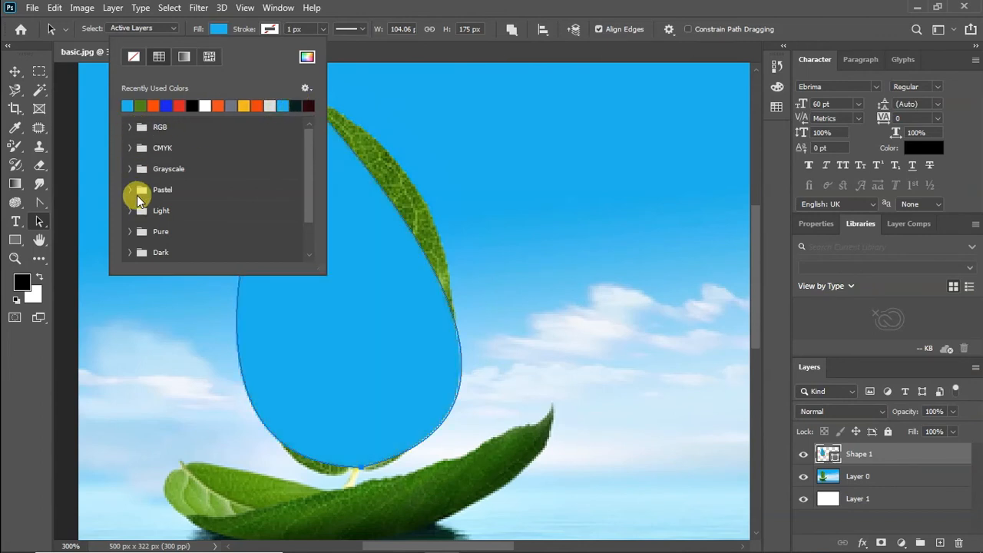
scroll(307, 178, "down", 1)
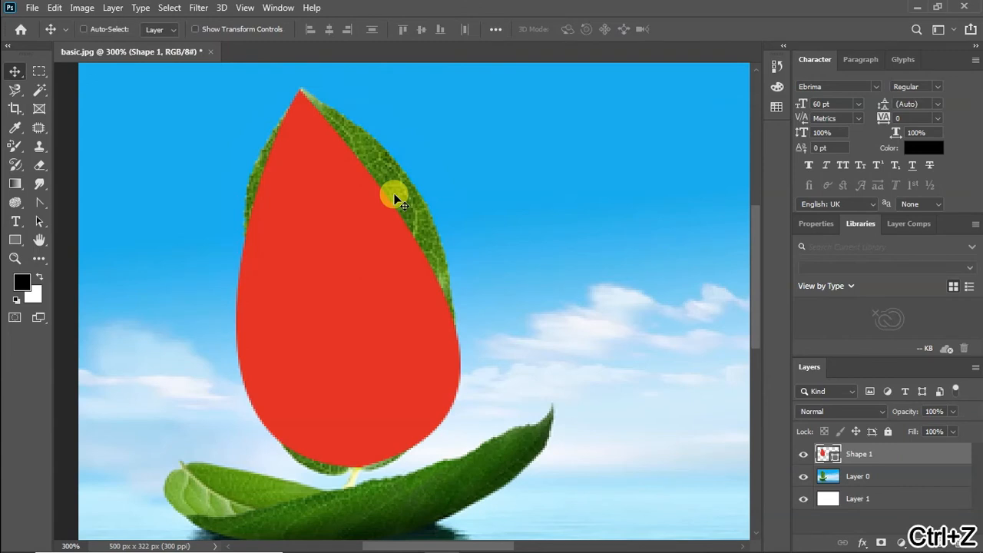
Undo the shape's fill colour changes and last curve adjustment, and delete the Shape 1 layer.
key("ctrl+z")
key("ctrl+z")
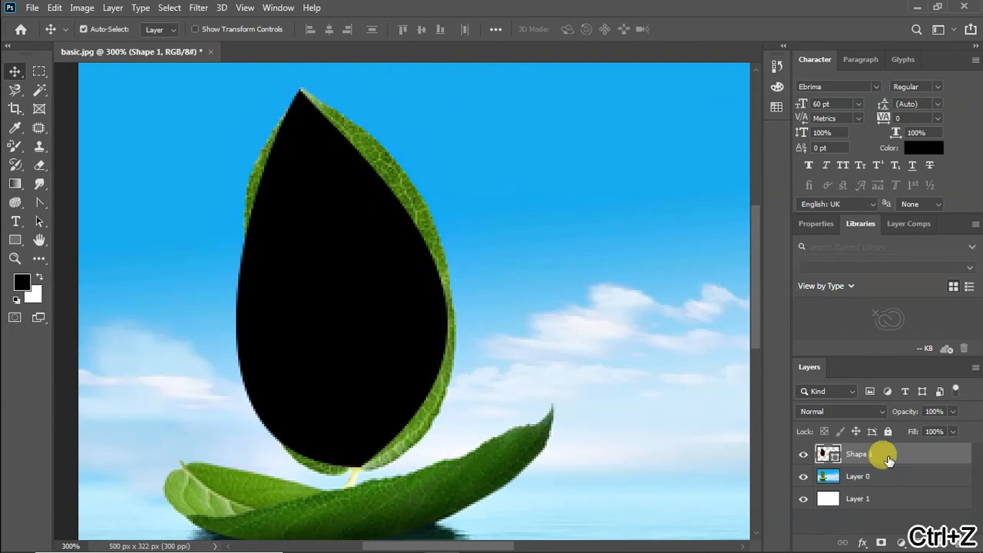
left_click_drag(888, 458, 963, 543)
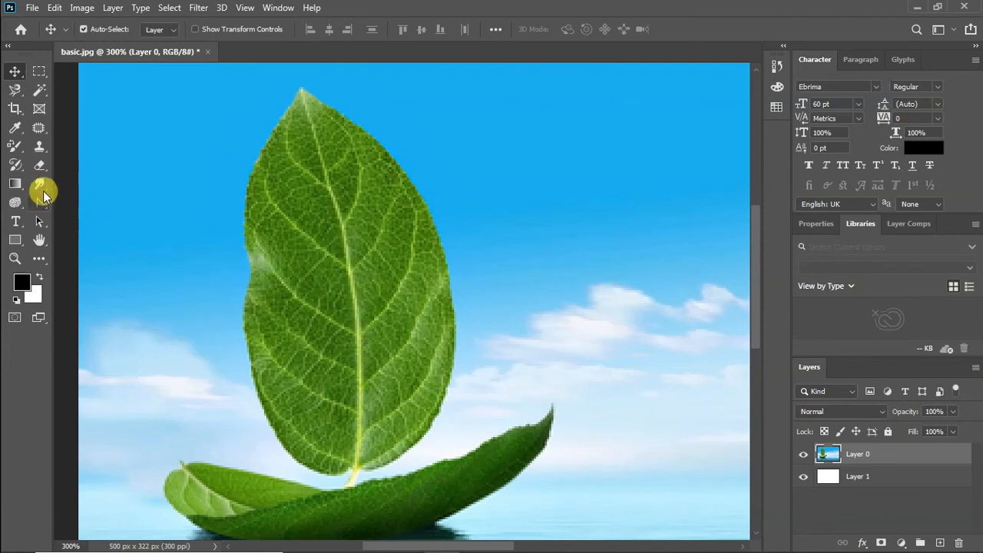
Trace a closed shape over the upright leaf with the Freeform Pen tool, starting at its tip, about 76 by 157 px.
left_click_drag(41, 202, 42, 204)
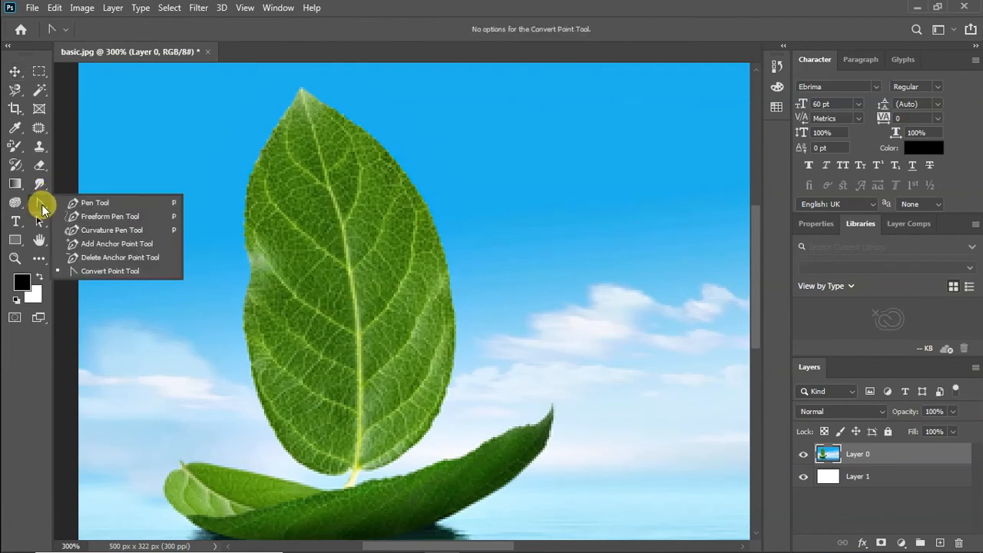
left_click(98, 218)
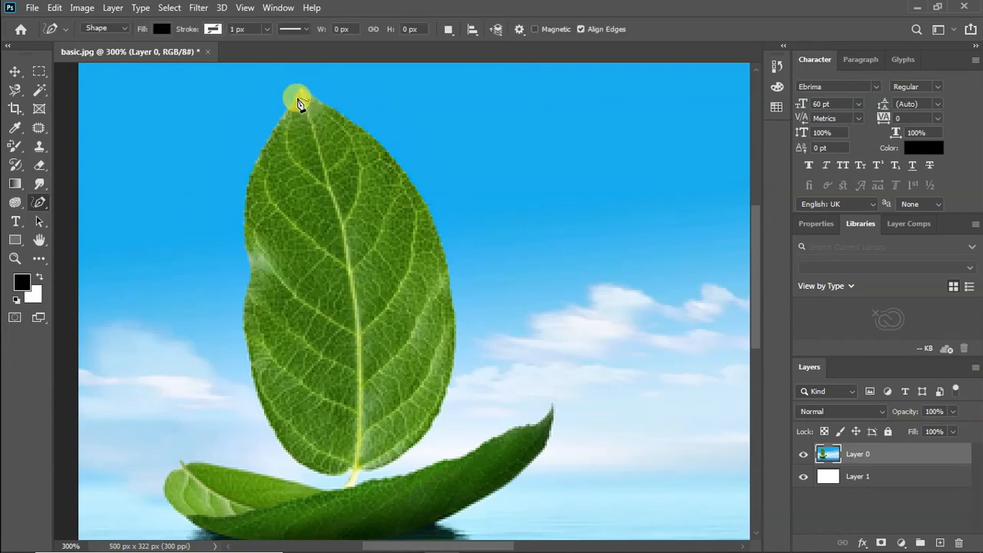
mouse_move(303, 94)
left_mouse_down()
mouse_move(378, 160)
mouse_move(412, 208)
mouse_move(445, 292)
mouse_move(430, 361)
mouse_move(406, 397)
mouse_move(357, 432)
mouse_move(317, 396)
mouse_move(285, 205)
mouse_move(306, 96)
left_mouse_up()
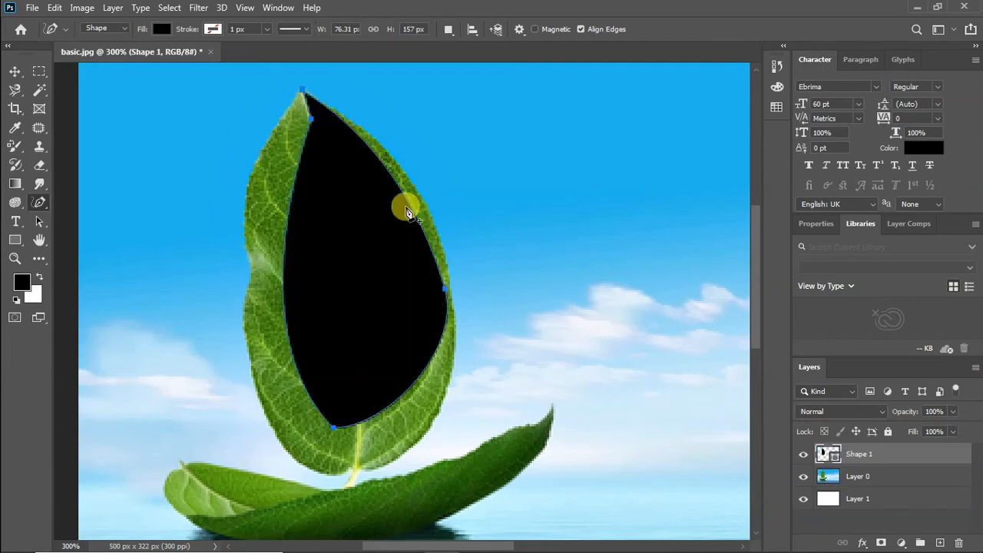
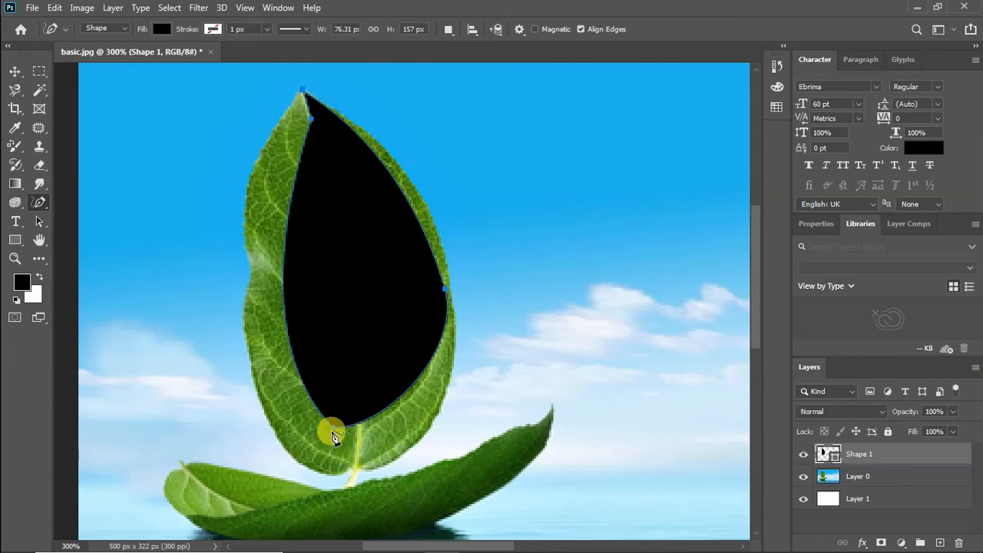
Turn the freeform shape's anchor just below the leaf tip into a smooth curve with the Convert Point tool.
right_click(39, 203)
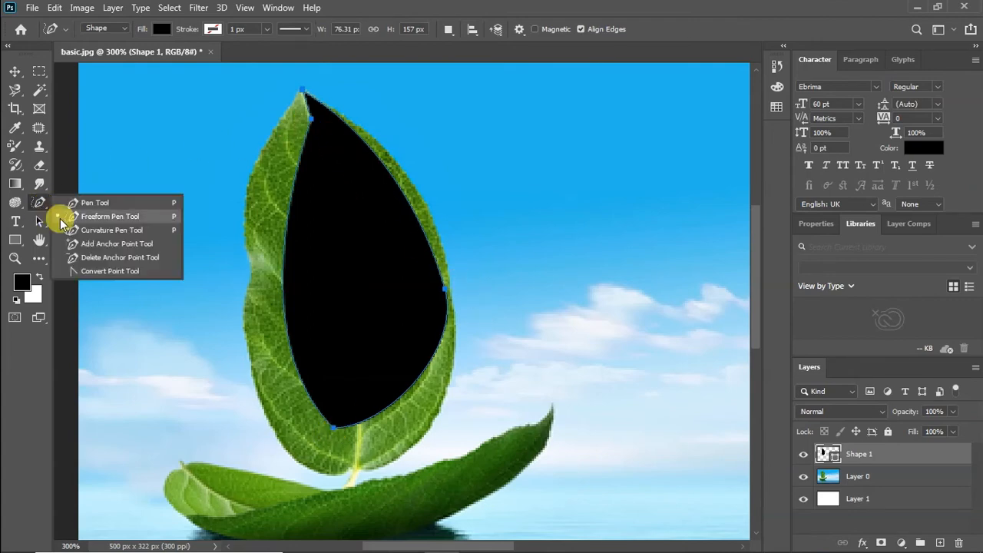
left_click(104, 271)
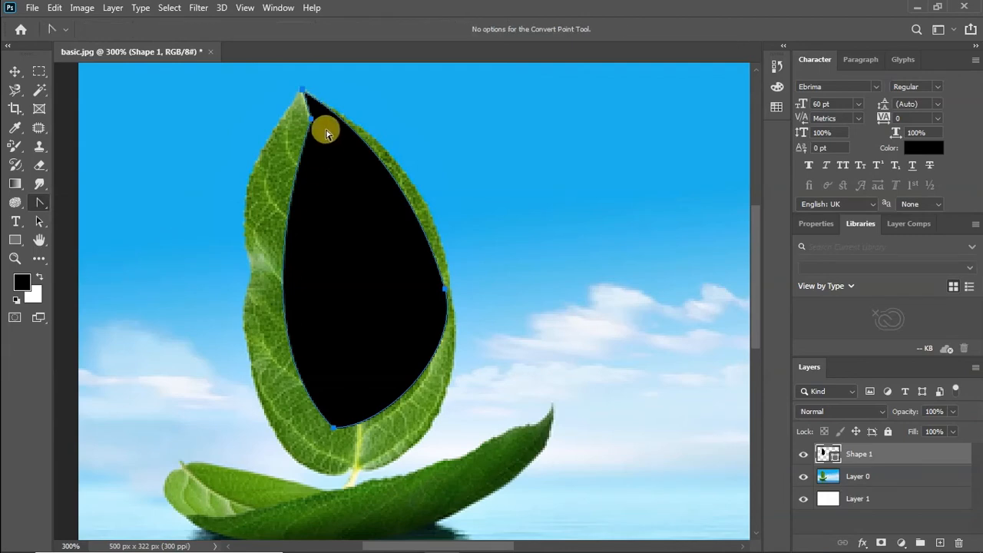
left_click_drag(310, 118, 363, 94)
left_click_drag(312, 120, 363, 103)
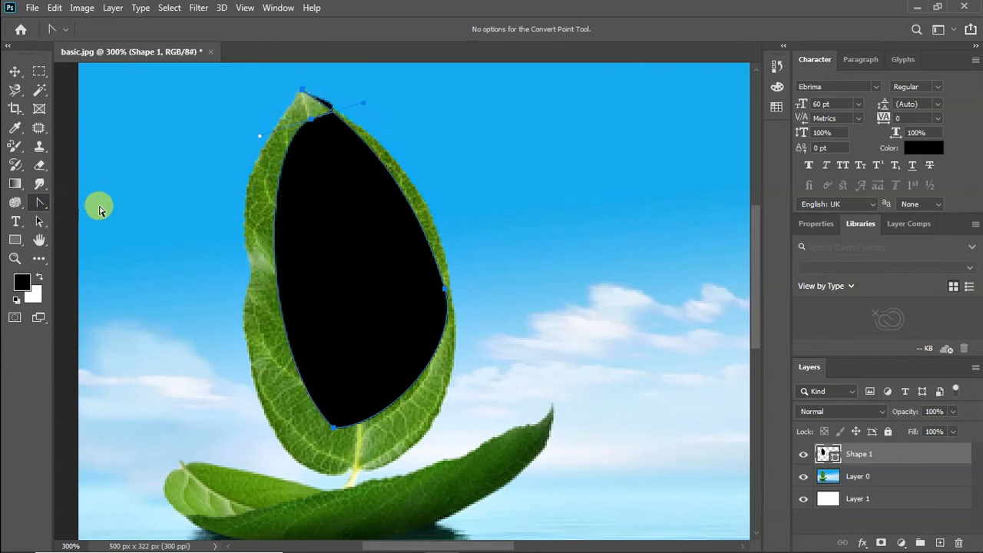
Undo the anchor conversion and the freeform shape drawn over the leaf.
key("ctrl+z")
key("ctrl+z")
key("ctrl+z")
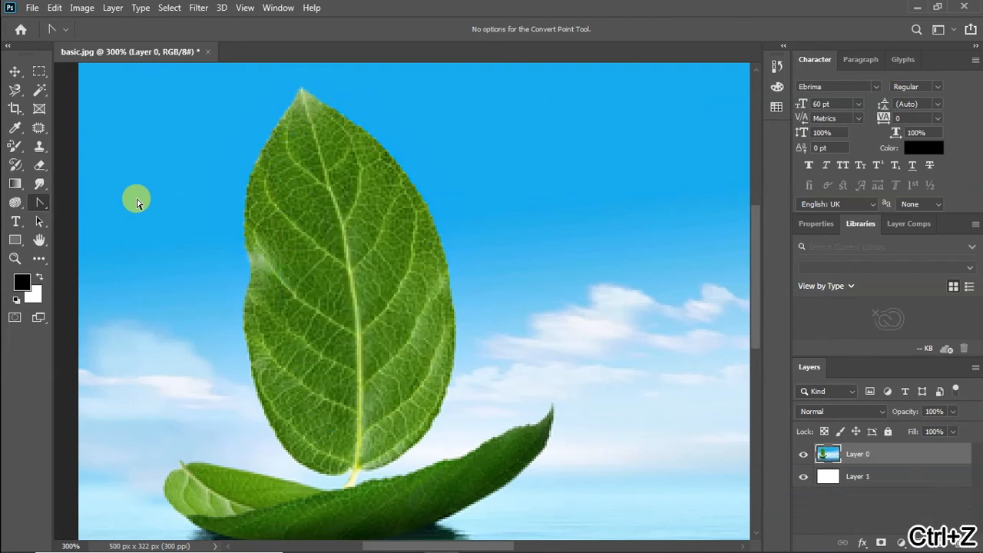
Try tracing the upright leaf from its tip to its base and right edge with the Curvature Pen tool, and undo it.
left_click(40, 204)
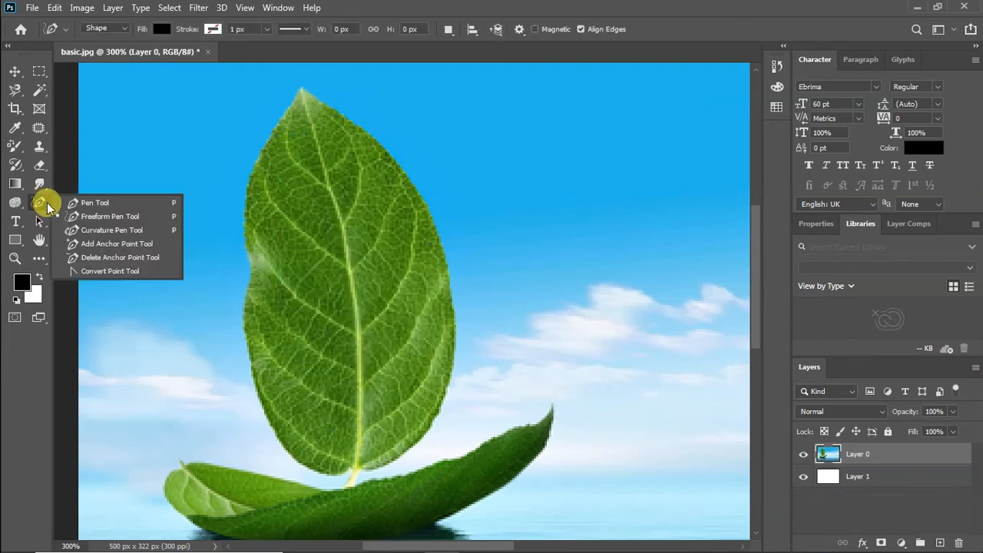
left_click(130, 230)
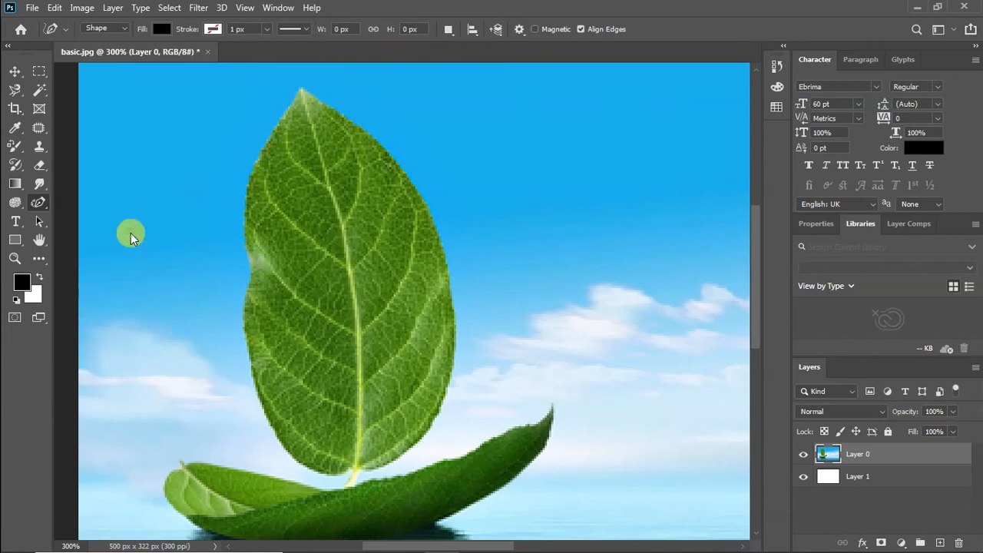
left_click(301, 90)
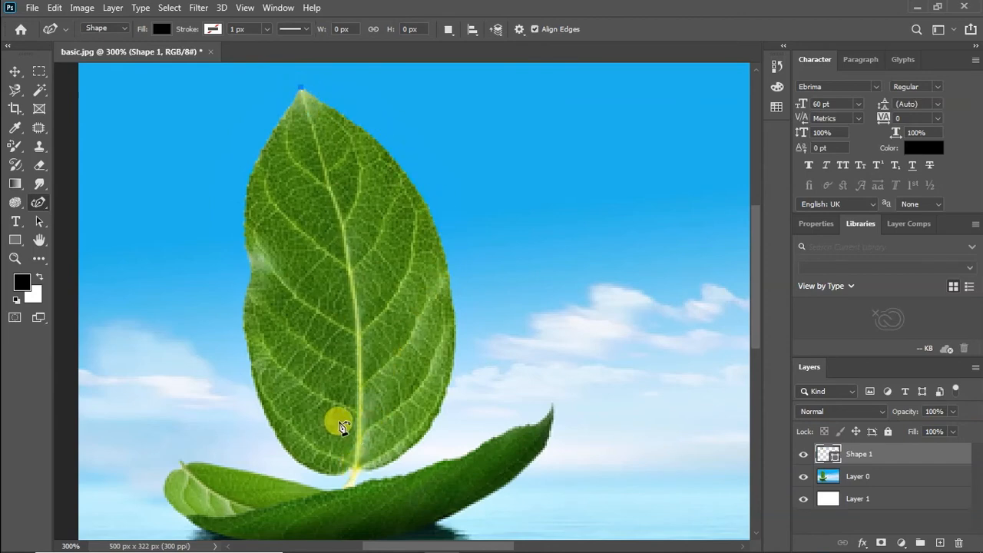
left_click(358, 463)
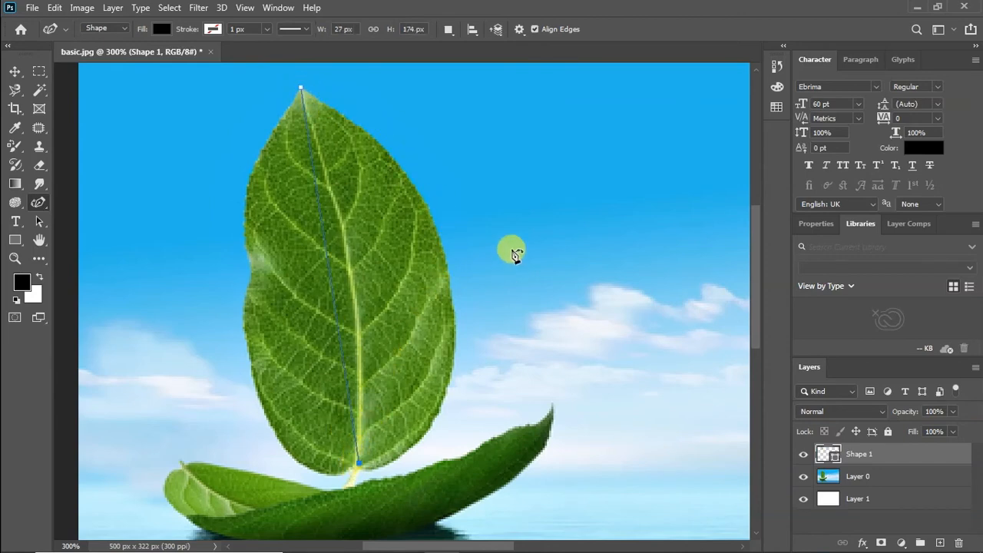
left_click(421, 198)
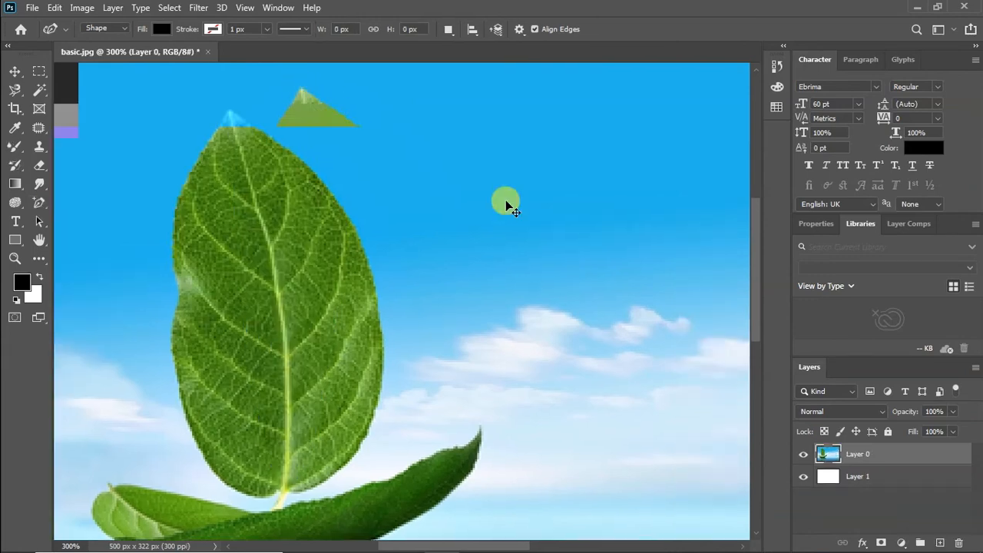
key("ctrl+z")
Draw a closed, curved black shape about 56 by 56 px on the upper half of the leaf with the Pen tool.
right_click(42, 203)
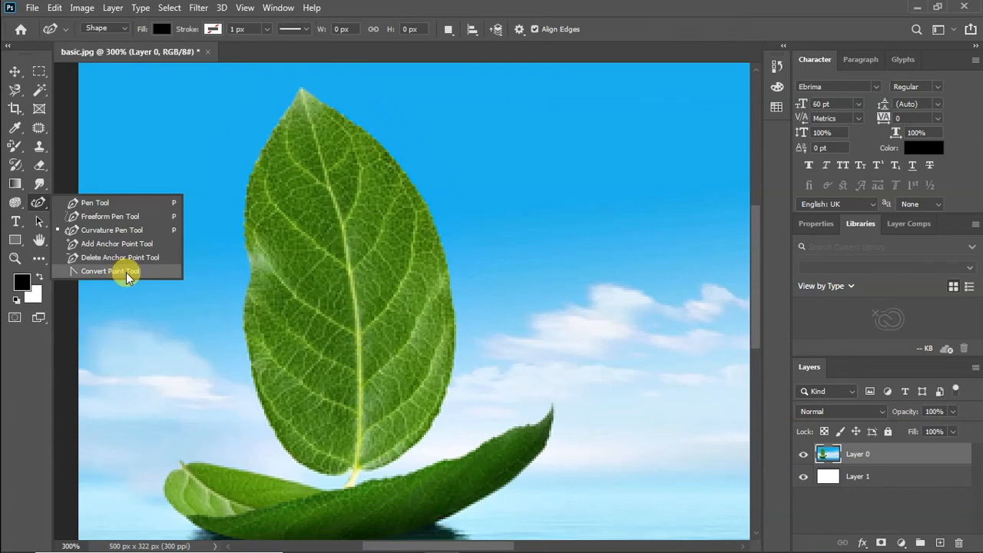
left_click(105, 209)
left_click(270, 193)
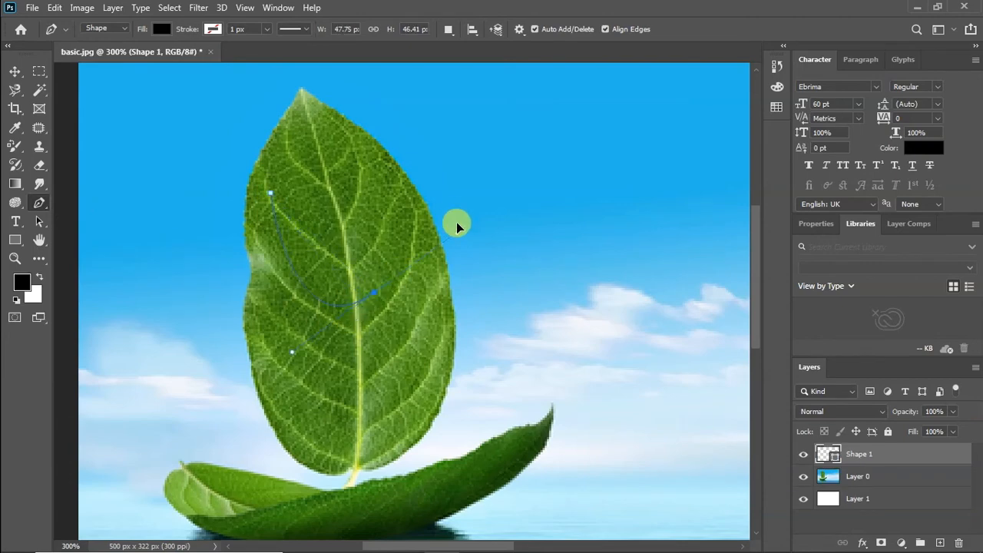
left_click_drag(456, 222, 447, 209)
left_click(271, 197)
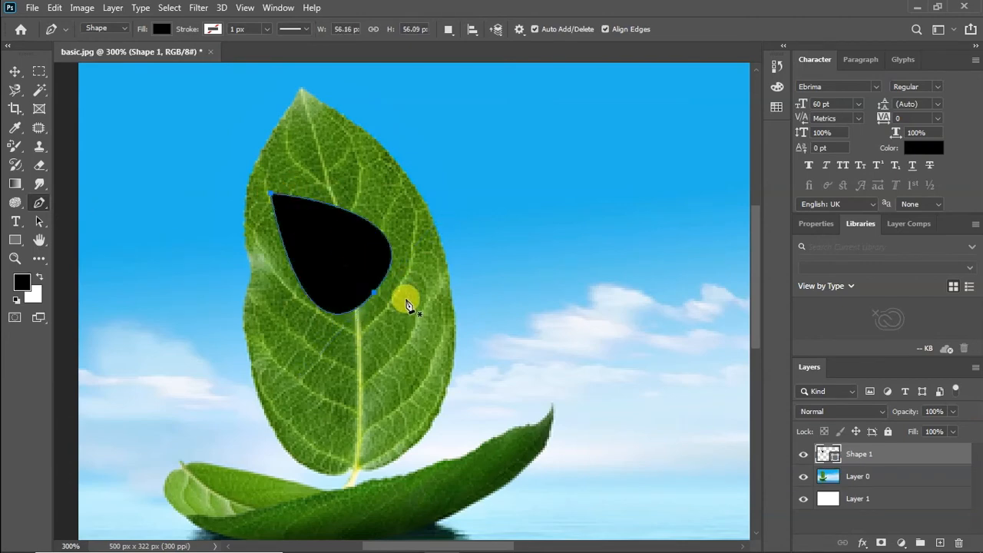
Add an anchor point on the black shape's upper edge and pull its direction handle down to bend the edge inward.
left_click(47, 202)
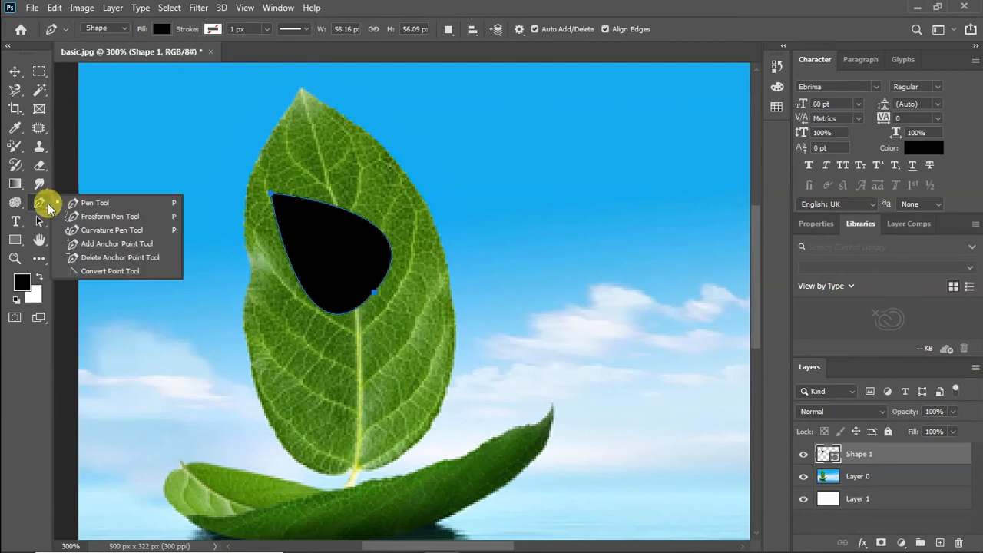
left_click(137, 245)
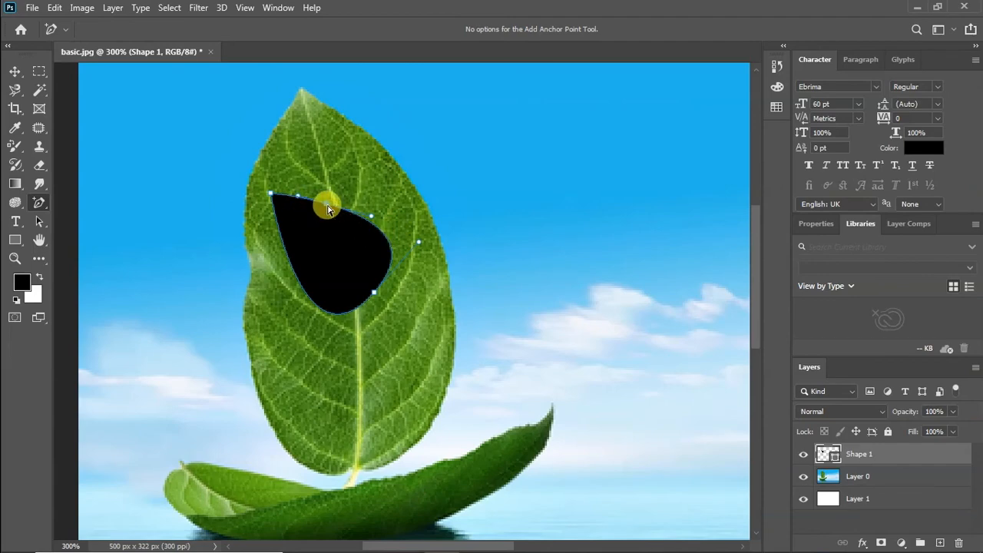
left_click(326, 205)
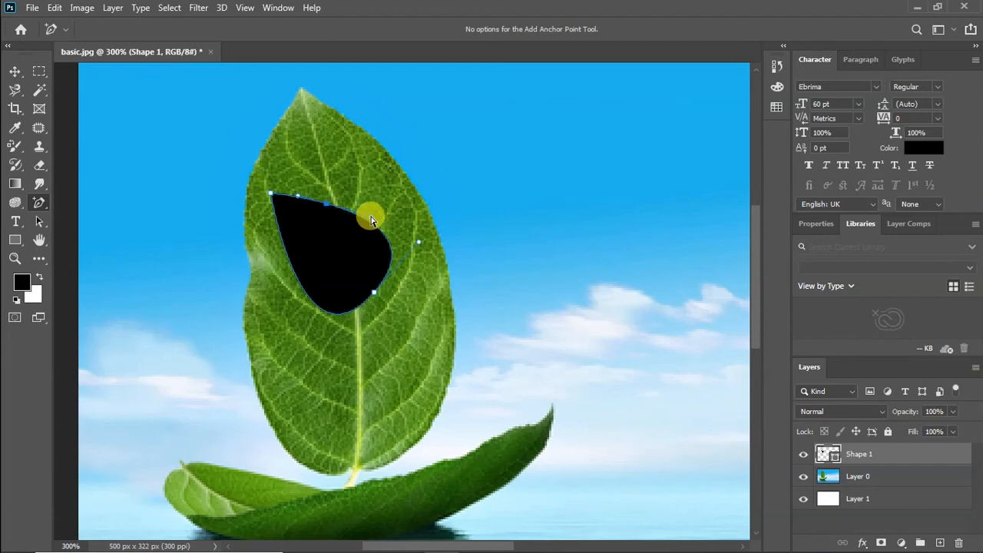
left_click_drag(373, 193, 357, 262)
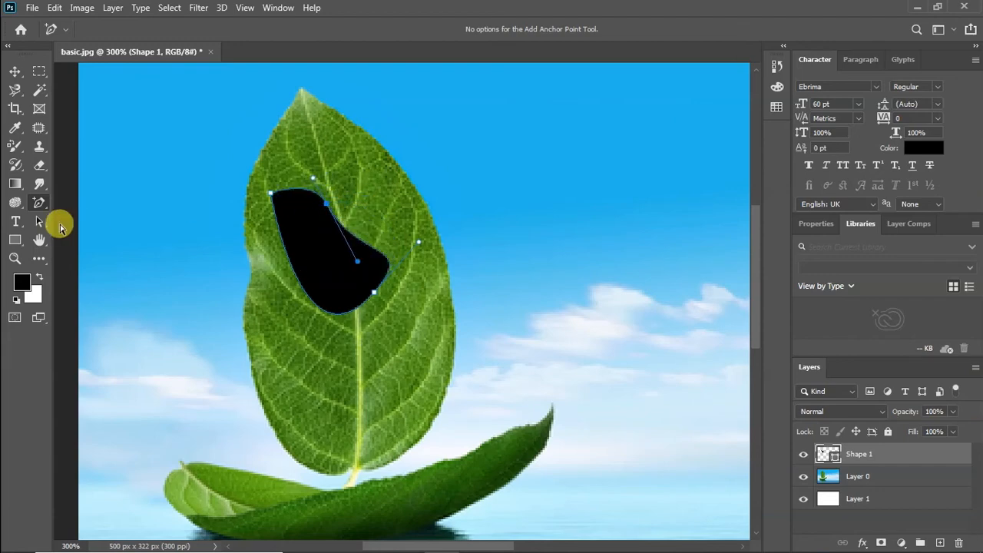
Try removing the shape's lower-right and upper-edge anchors with the Delete Anchor Point tool, and undo the deletions.
left_click_drag(44, 209, 76, 262)
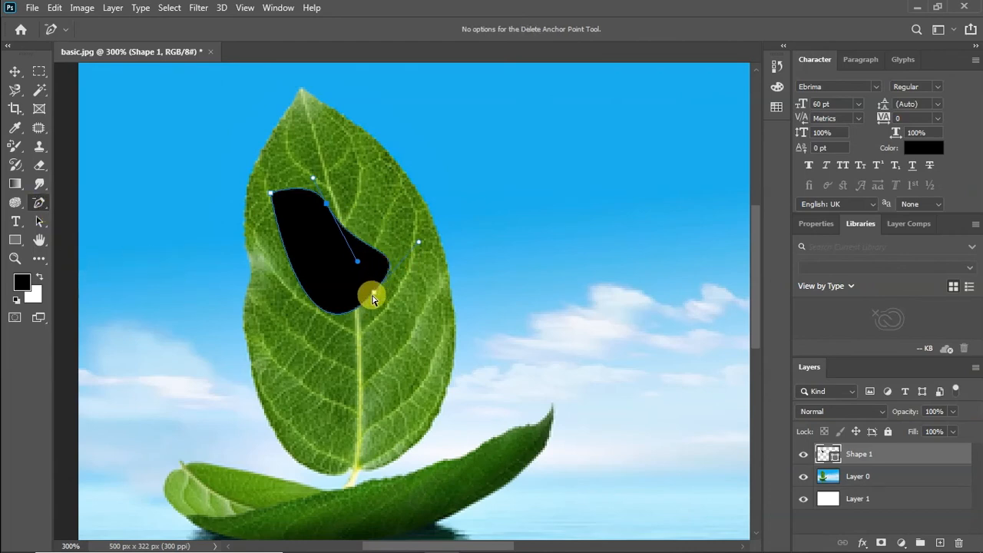
left_click(372, 294)
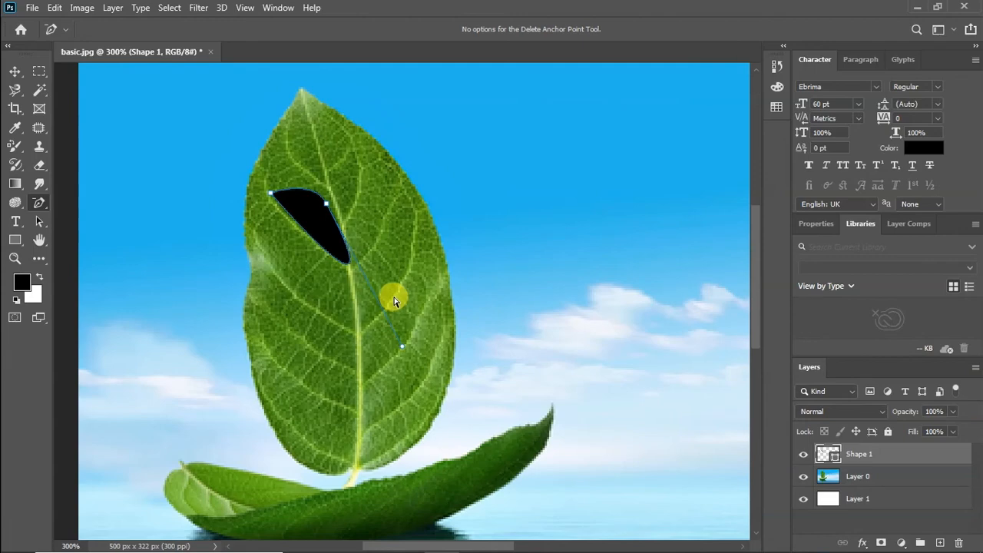
left_click(327, 207)
key("ctrl+z")
key("ctrl+z")
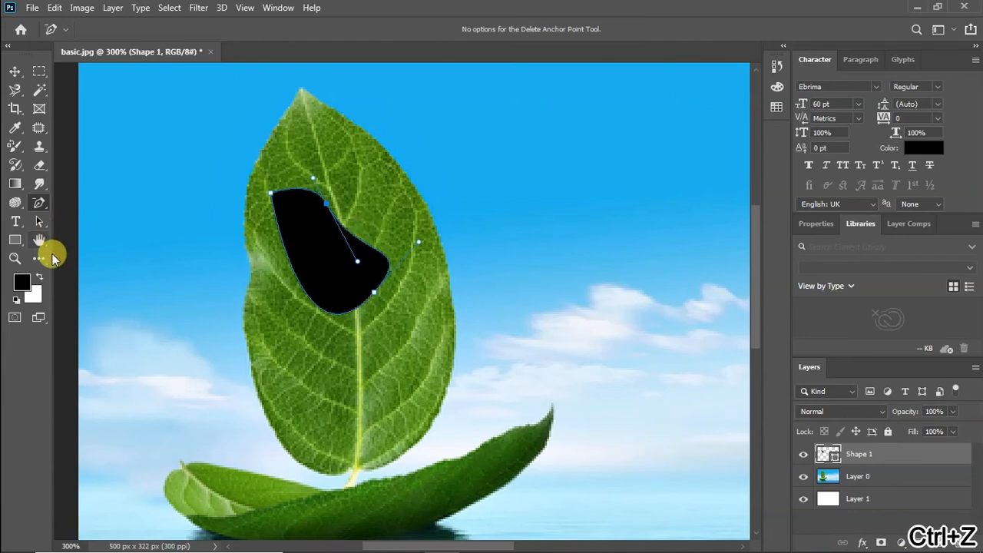
Convert the shape's upper-left corner anchor to a curve with the Convert Point tool and angle its two direction handles independently.
right_click(40, 204)
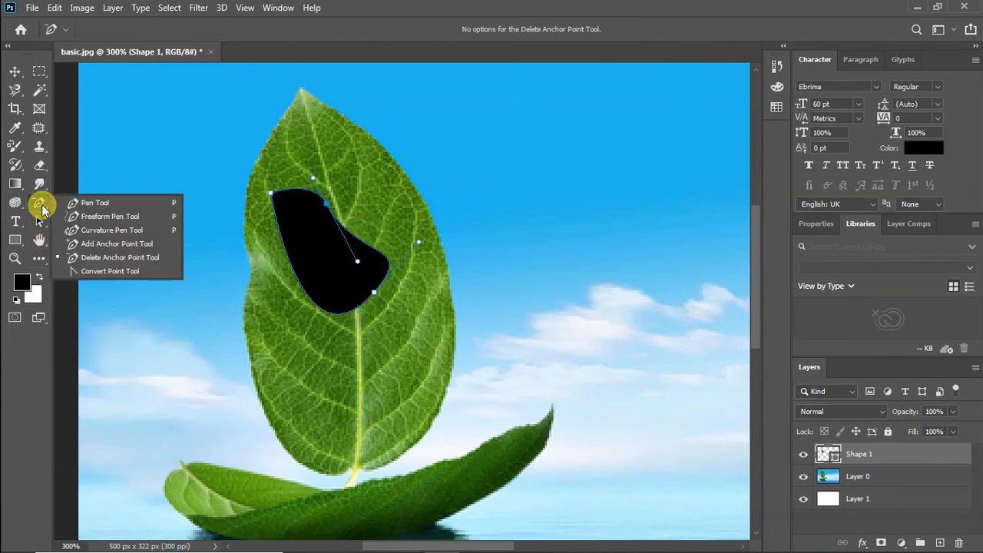
left_click(108, 278)
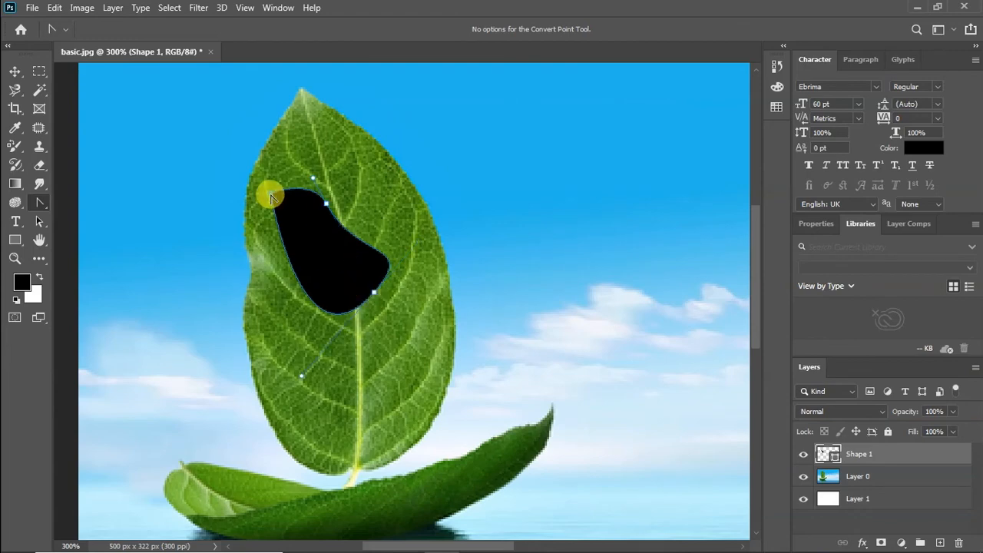
left_click_drag(270, 197, 262, 274)
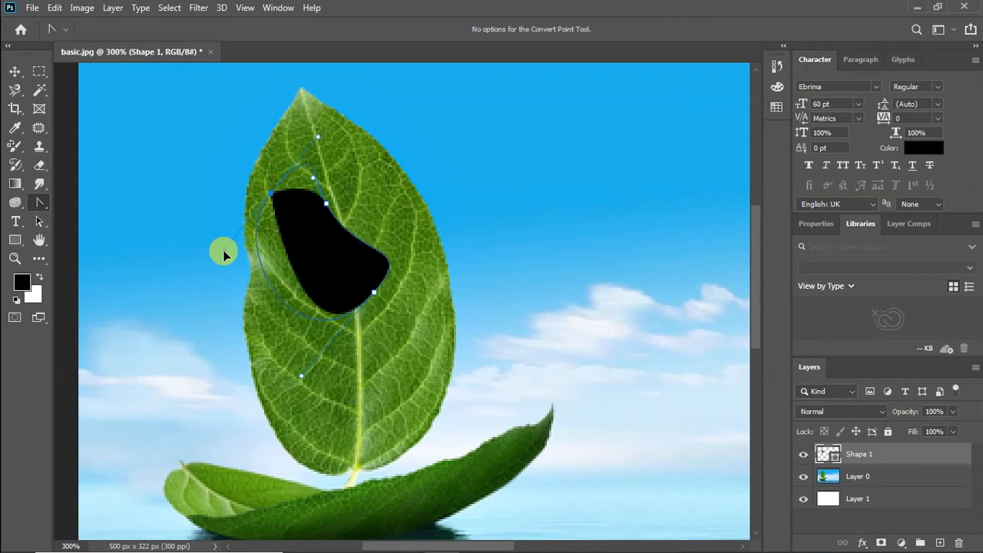
mouse_move(224, 255)
left_mouse_down()
mouse_move(235, 251)
mouse_move(216, 254)
left_mouse_up()
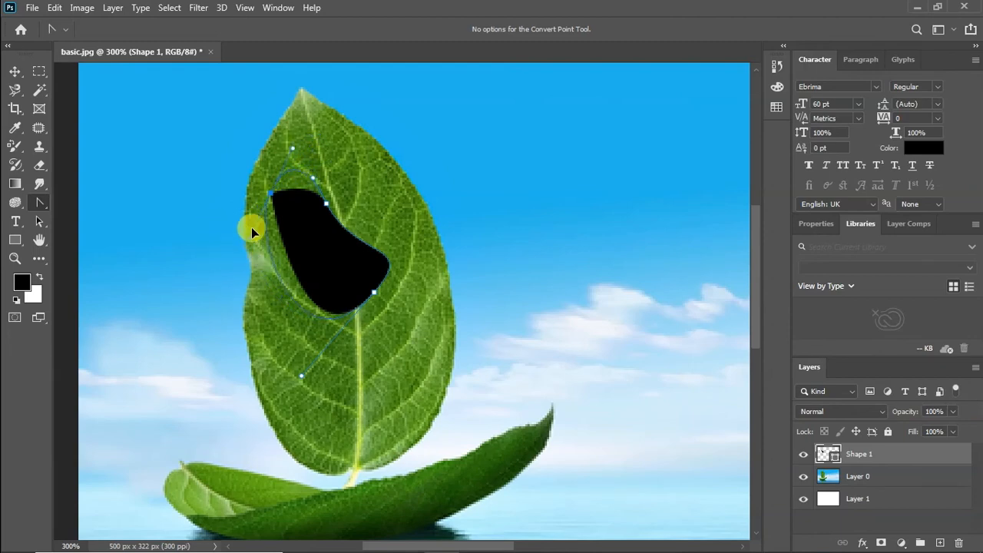
left_click_drag(251, 226, 191, 250)
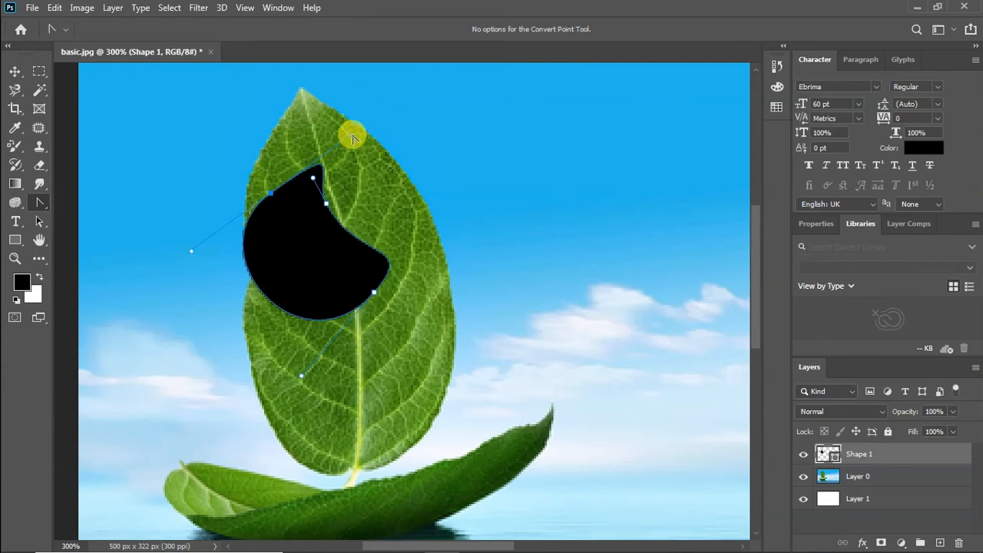
left_click_drag(349, 210, 281, 106)
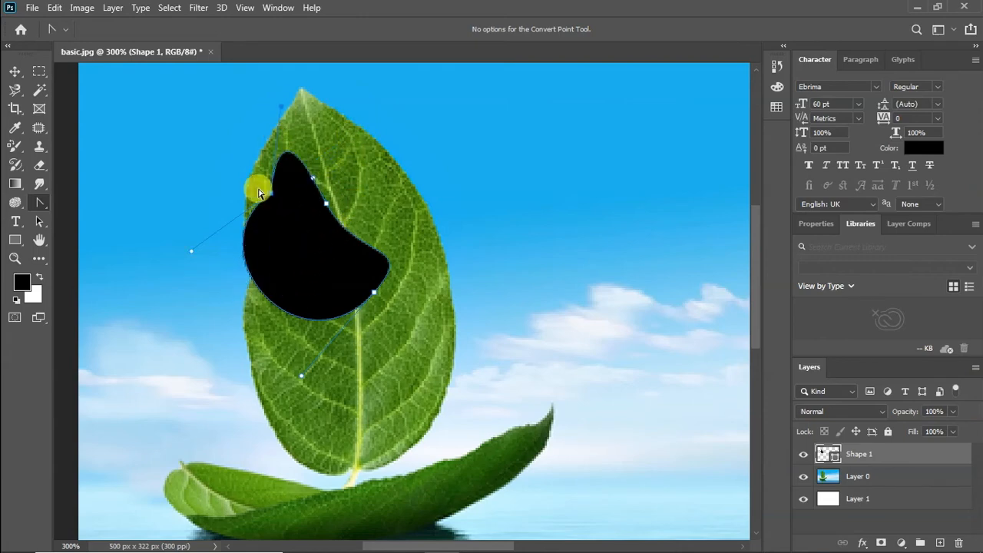
left_click_drag(191, 253, 159, 200)
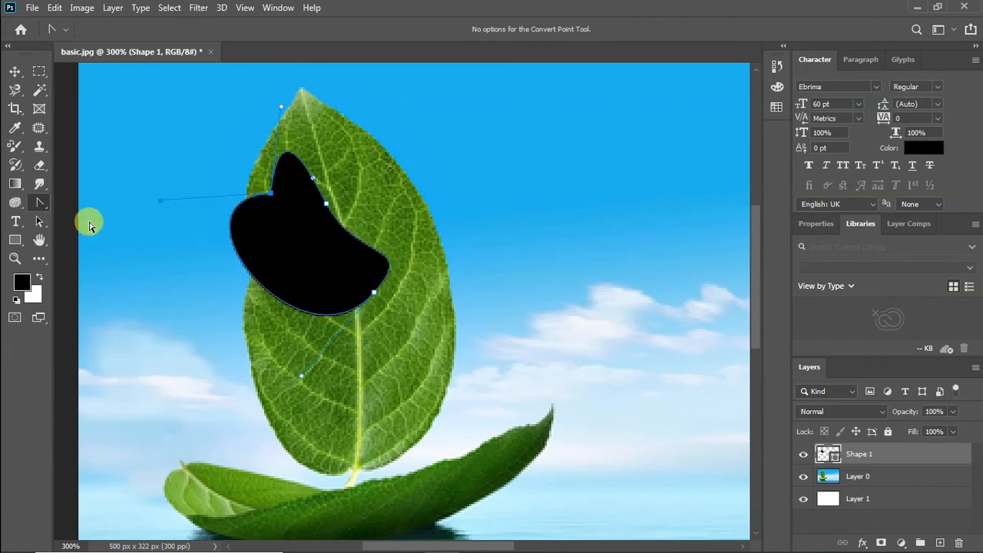
Select the shape's path with the Path Selection tool, and compare by selecting Layer 0 and Shape 1 with the Move tool.
left_click(46, 223)
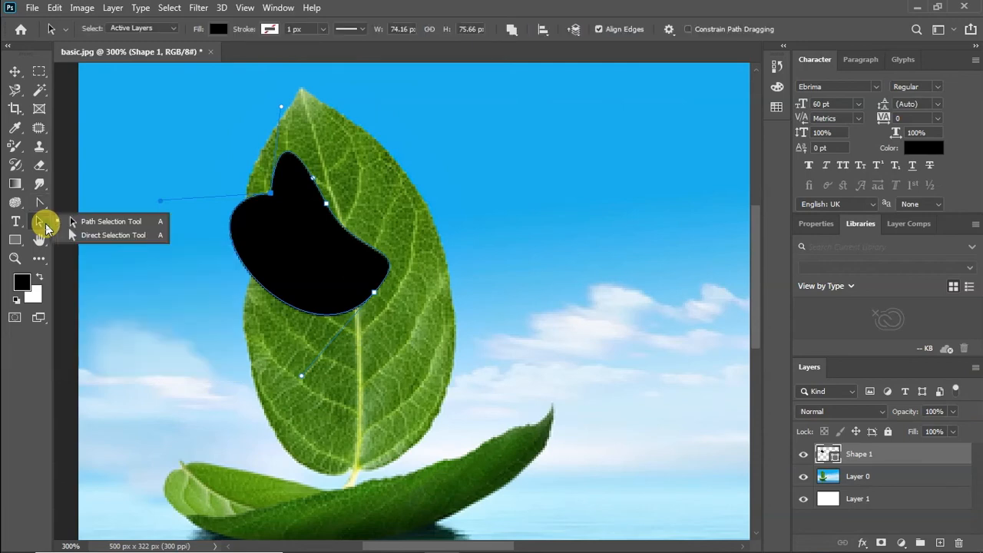
left_click(132, 222)
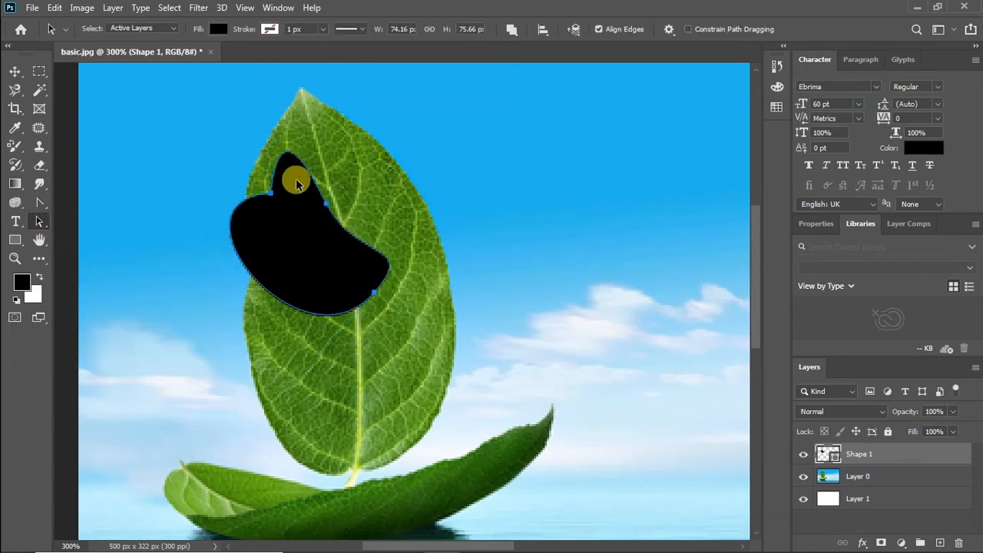
left_click(16, 73)
left_click(353, 150)
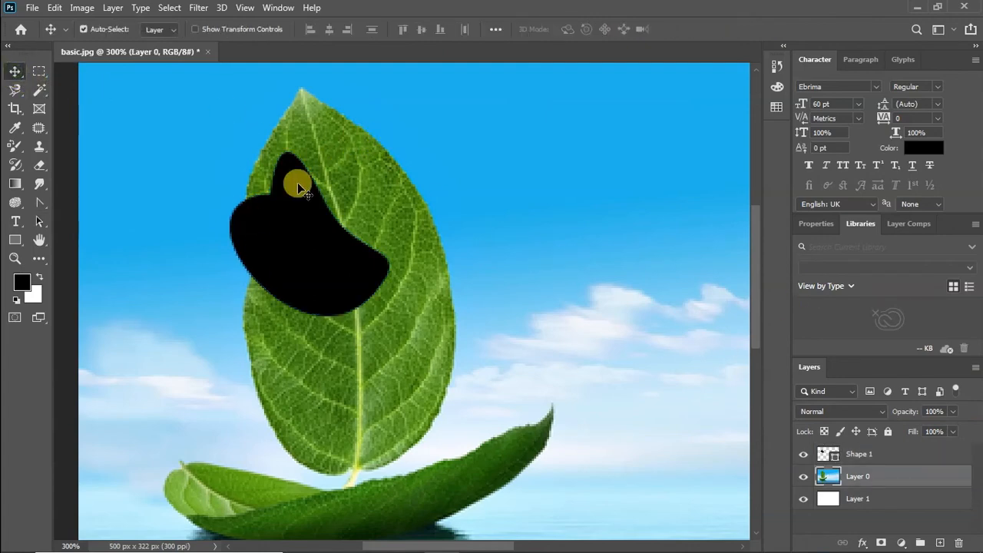
left_click(309, 233)
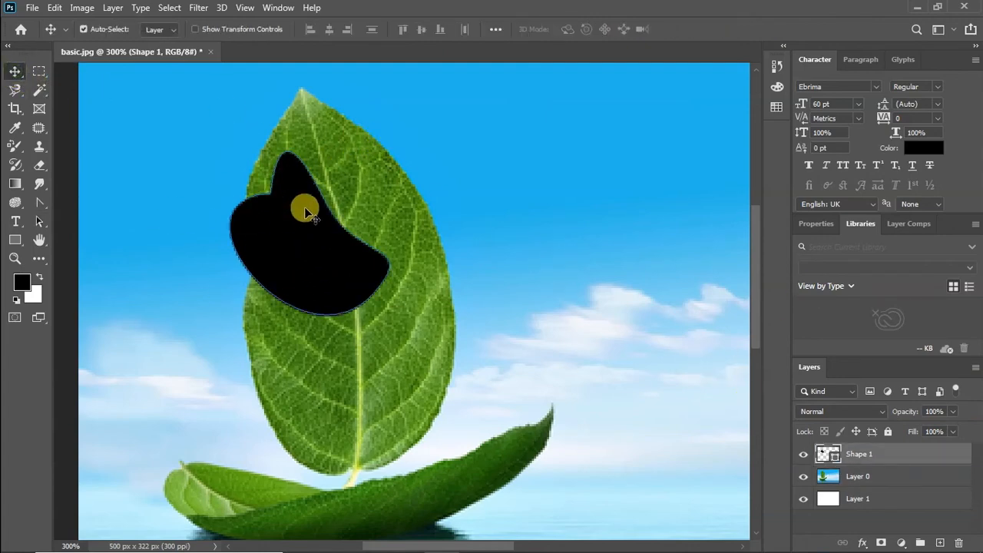
Select the whole black path with the Path Selection tool and shift it slightly up and to the right over the leaf.
left_click(38, 220)
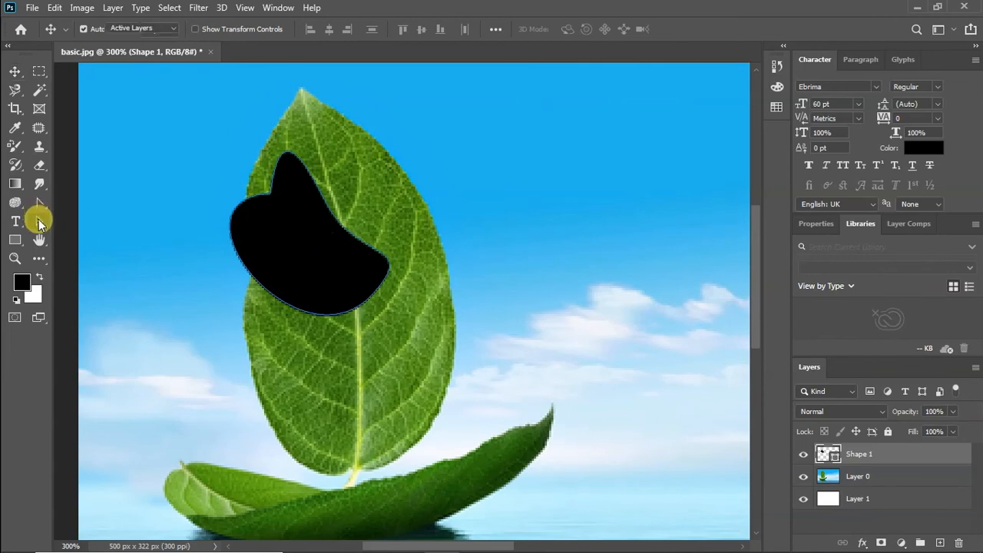
left_click(89, 234)
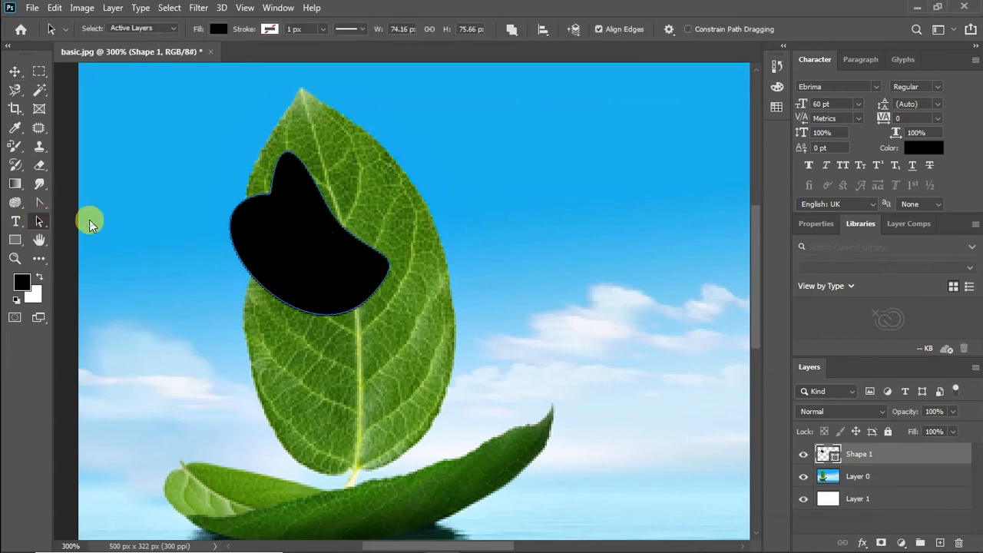
left_click(270, 189)
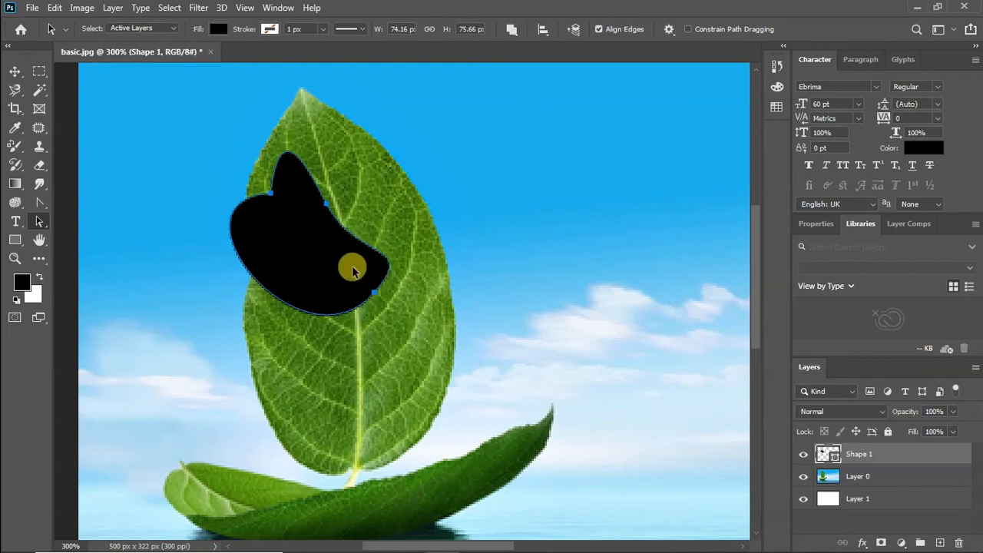
mouse_move(331, 224)
left_mouse_down()
mouse_move(407, 198)
mouse_move(357, 222)
mouse_move(361, 241)
mouse_move(343, 234)
left_mouse_up()
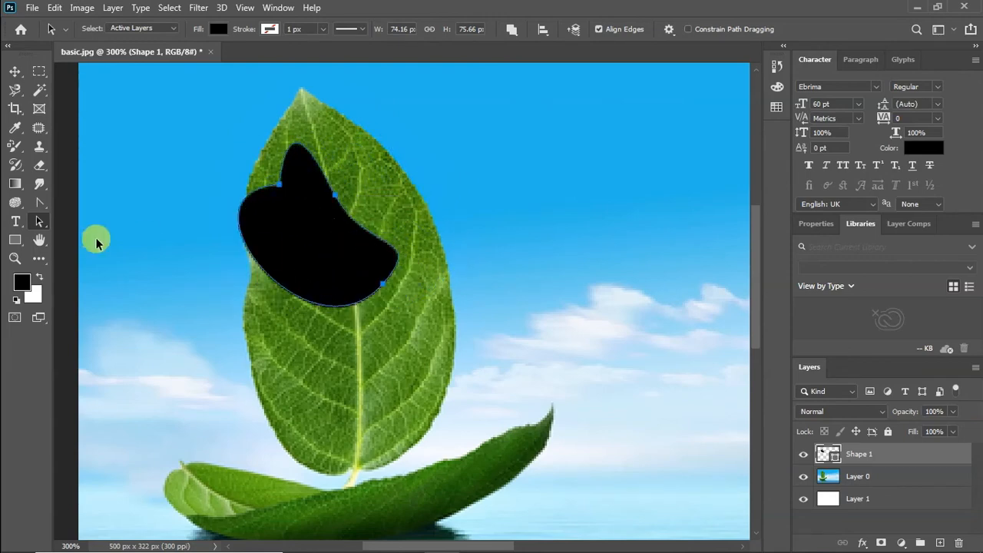
Reposition the shape's upper-edge and lower-right anchors downward with the Direct Selection tool, reshaping it to about 79 by 91 px.
left_click(44, 223)
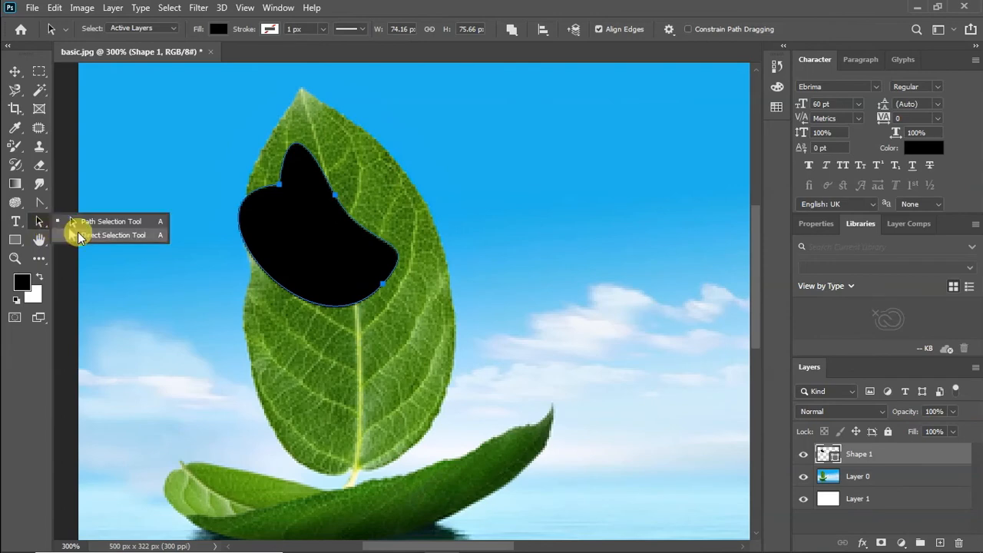
left_click(99, 235)
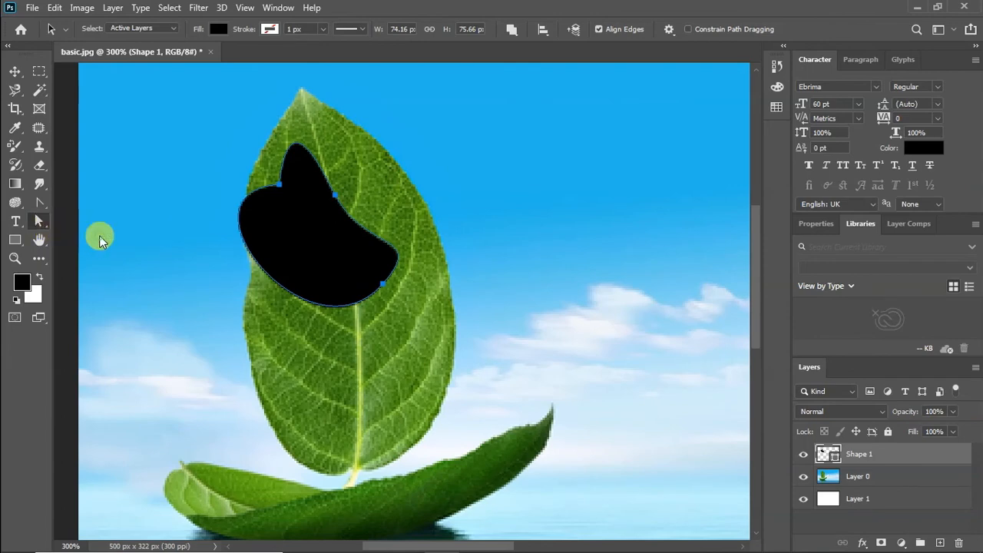
left_click(340, 204)
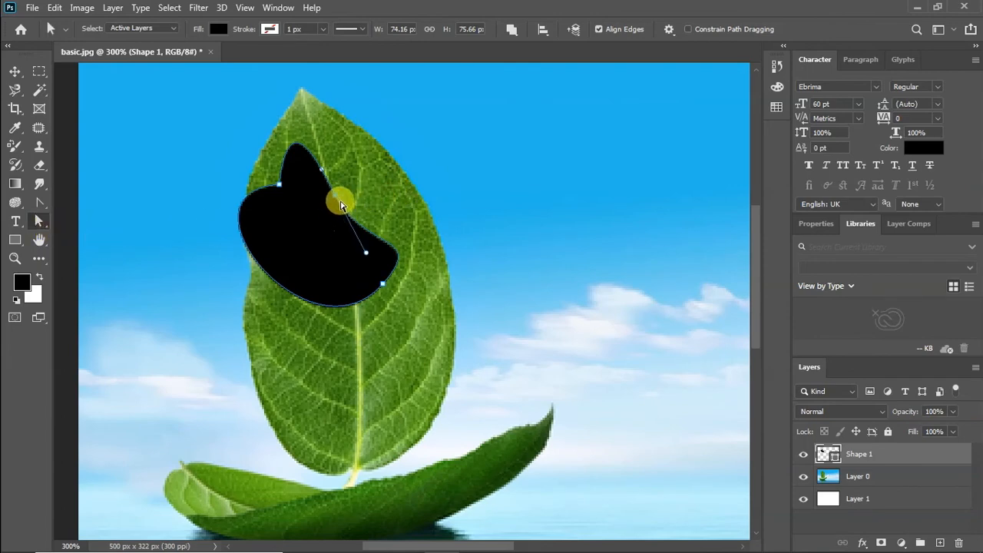
left_click_drag(369, 182, 446, 279)
left_click_drag(443, 275, 446, 278)
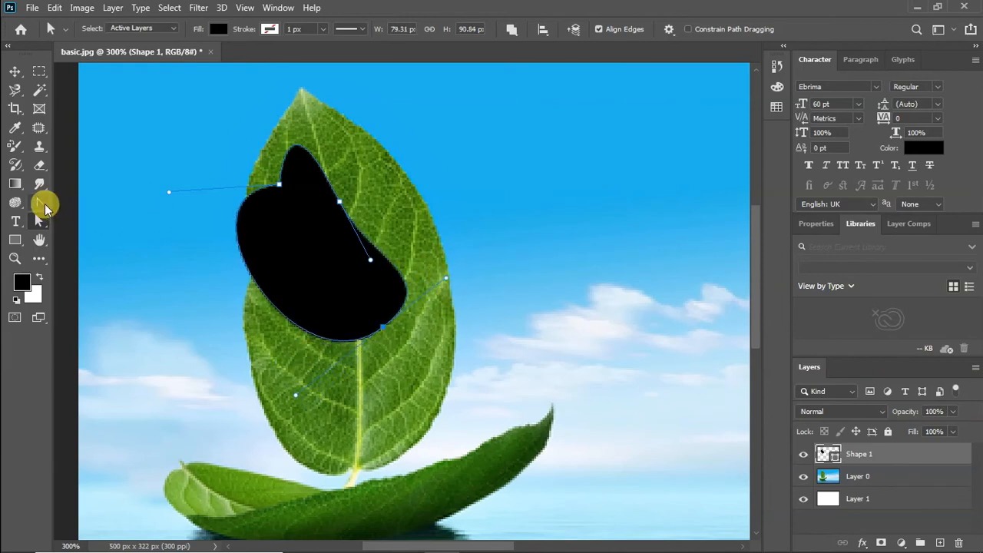
Adjust the upper direction handle of the shape's lower-right anchor slightly upward with the Convert Point tool.
left_click(41, 203)
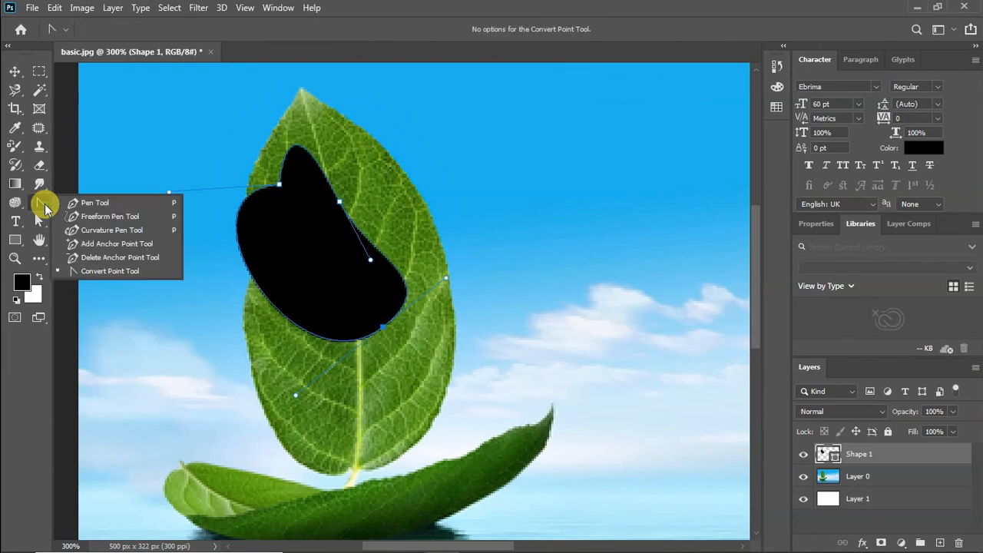
left_click(109, 272)
left_click_drag(448, 279, 446, 375)
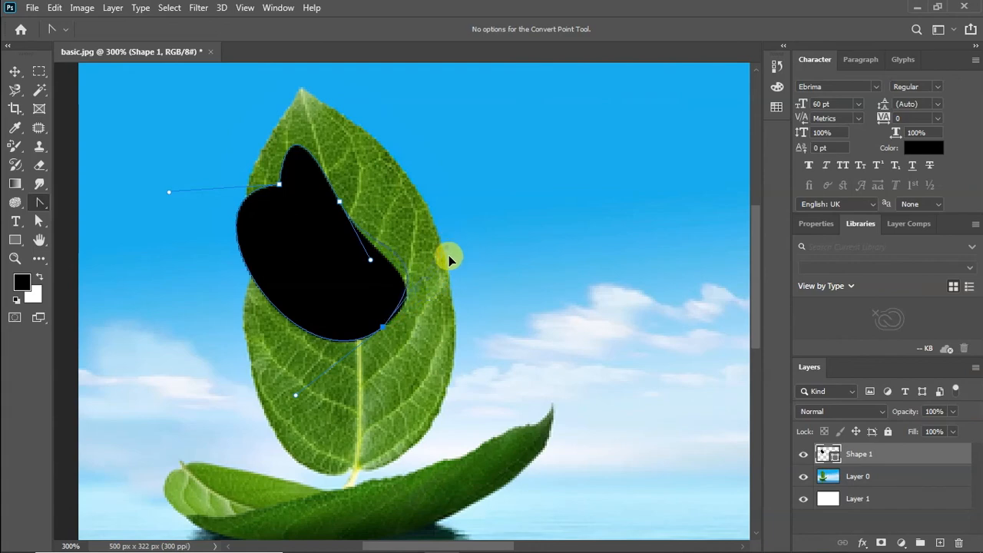
mouse_move(439, 264)
left_mouse_down()
mouse_move(434, 252)
mouse_move(444, 271)
left_mouse_up()
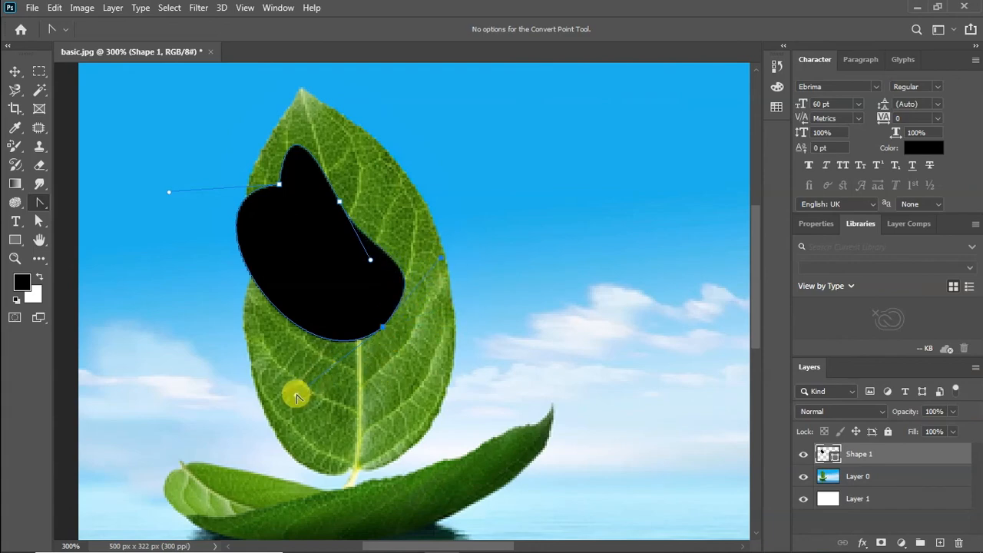
Reposition both direction handles of the lower-right anchor with the Direct Selection tool, widening the shape to about 99 by 86 px.
left_click_drag(41, 221, 79, 237)
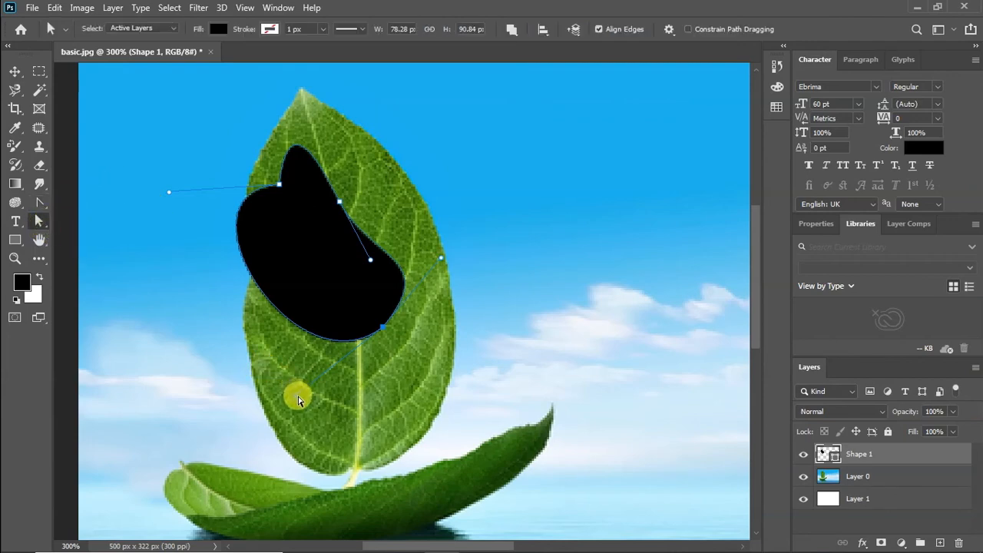
left_click_drag(299, 396, 156, 357)
left_click_drag(441, 263, 410, 415)
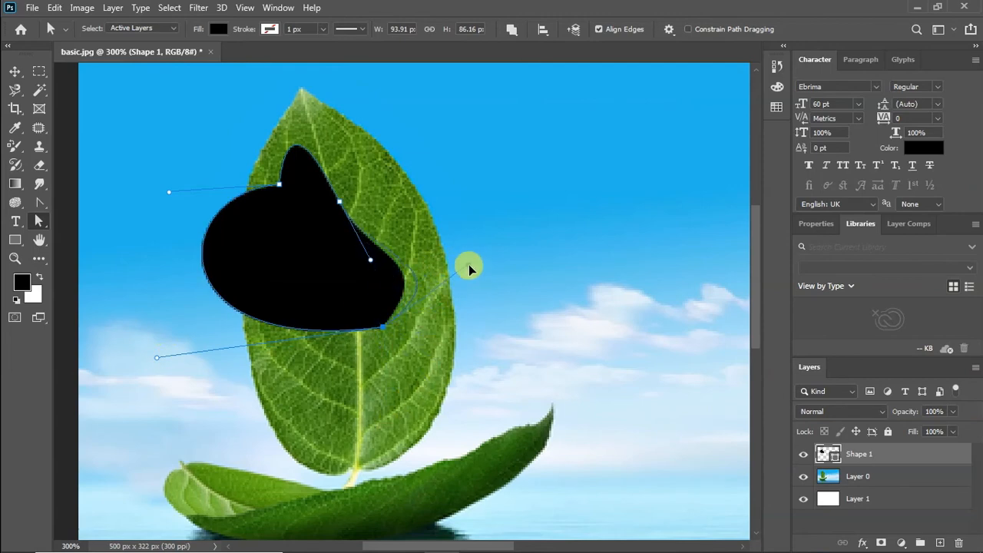
left_click_drag(470, 267, 468, 254)
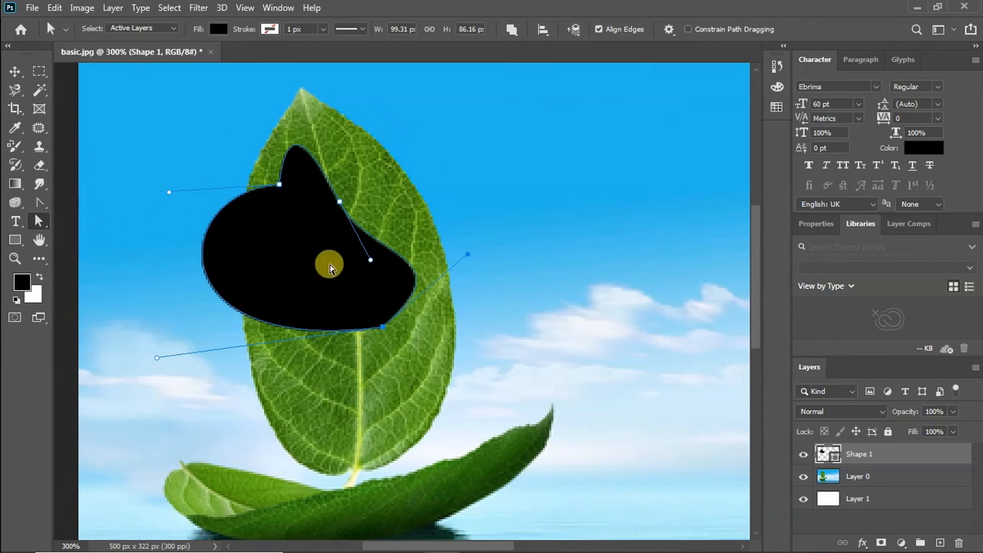
Undo the successive anchor, handle and move edits on the black shape, back to its early half-moon form.
key("ctrl+z")
key("ctrl+z")
key("ctrl+z")
key("ctrl+z")
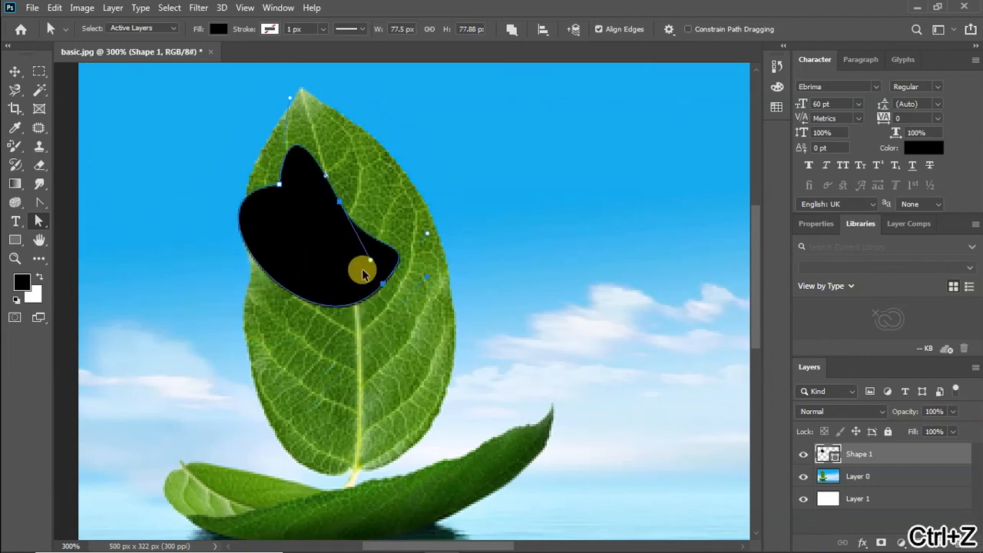
key("ctrl+z")
key("ctrl+z")
key("ctrl+z")
key("ctrl+z")
key("ctrl+z")
key("ctrl+z")
key("ctrl+z")
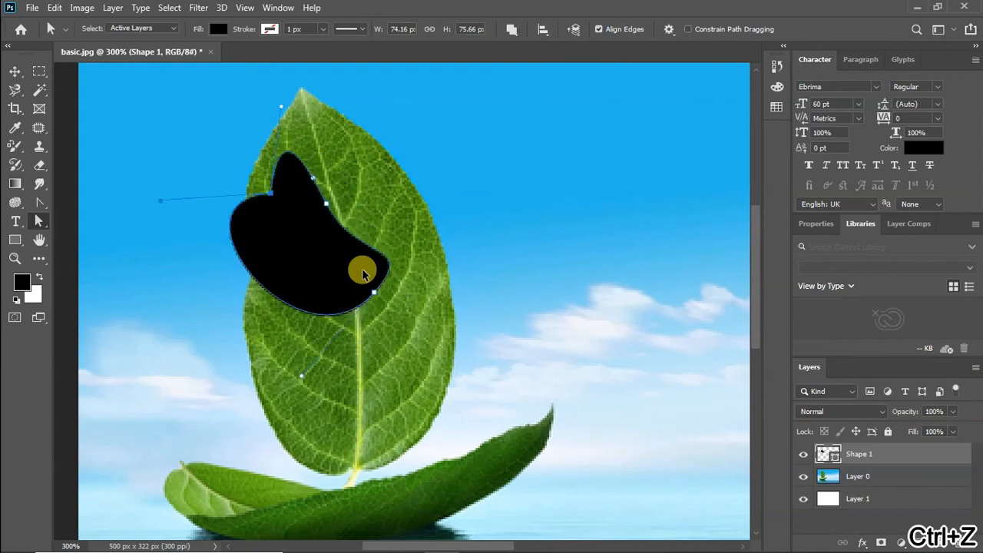
key("ctrl+z")
key("ctrl+z")
key("ctrl+z")
key("ctrl+z")
key("ctrl+z")
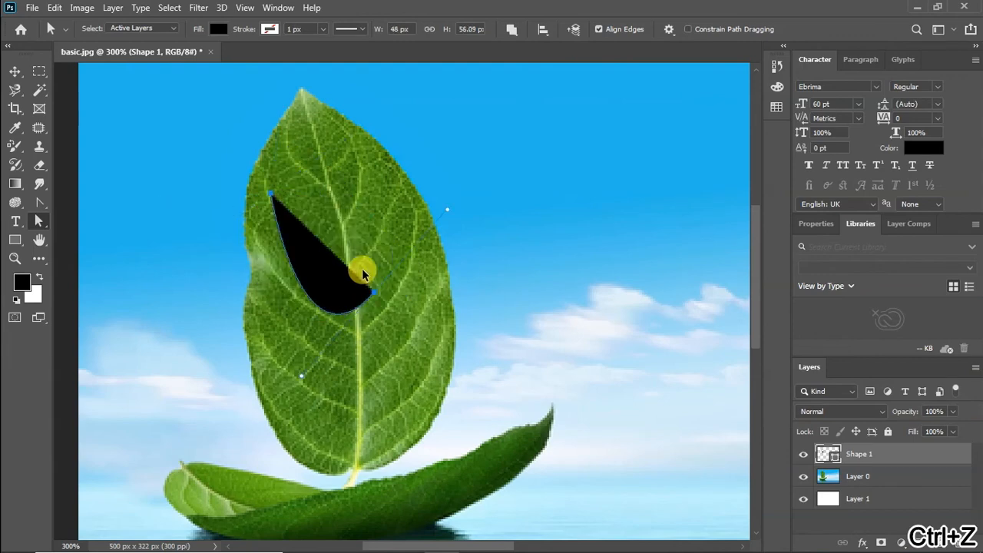
Draw a black rectangle of about 119 by 71 px over the leaf's upper half and the sky beside it.
left_click(20, 242)
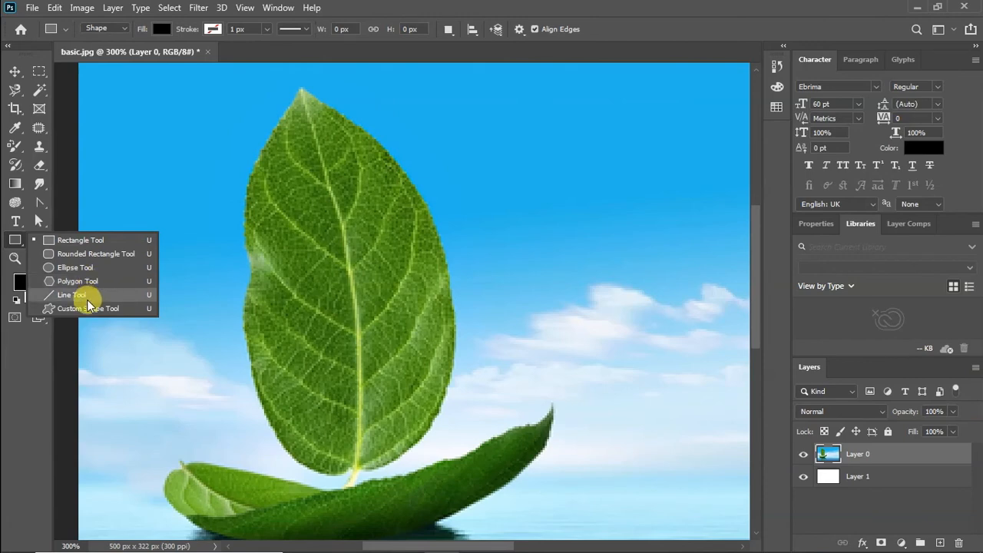
left_click(82, 239)
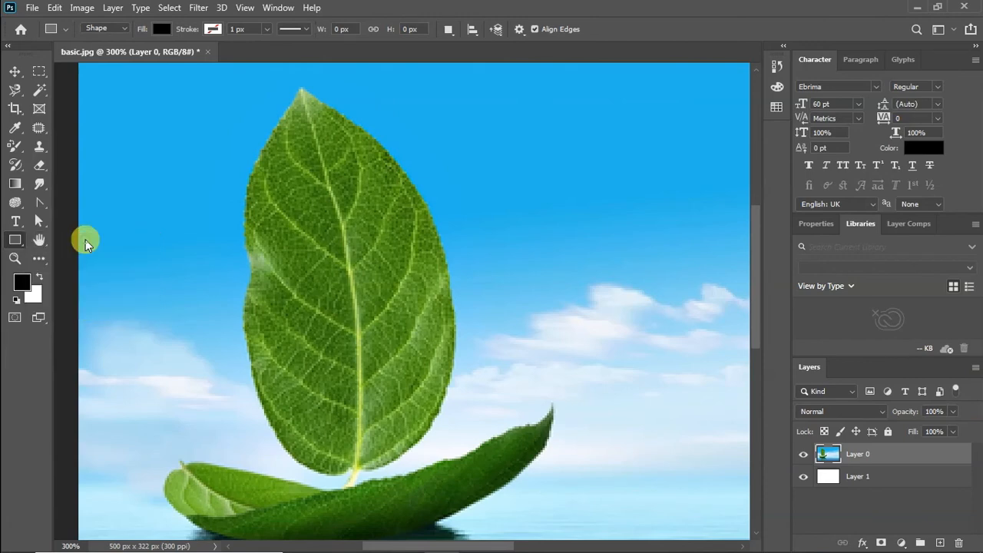
left_click_drag(296, 164, 552, 317)
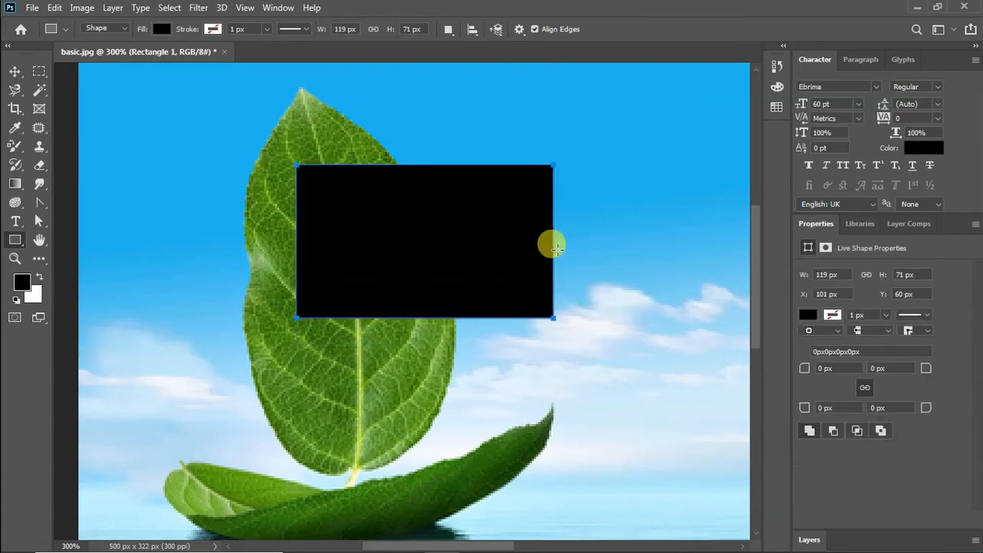
Pull the rectangle's lower-left corner far out to the left with the Direct Selection tool, making the shape about 197 px wide.
left_click(41, 222)
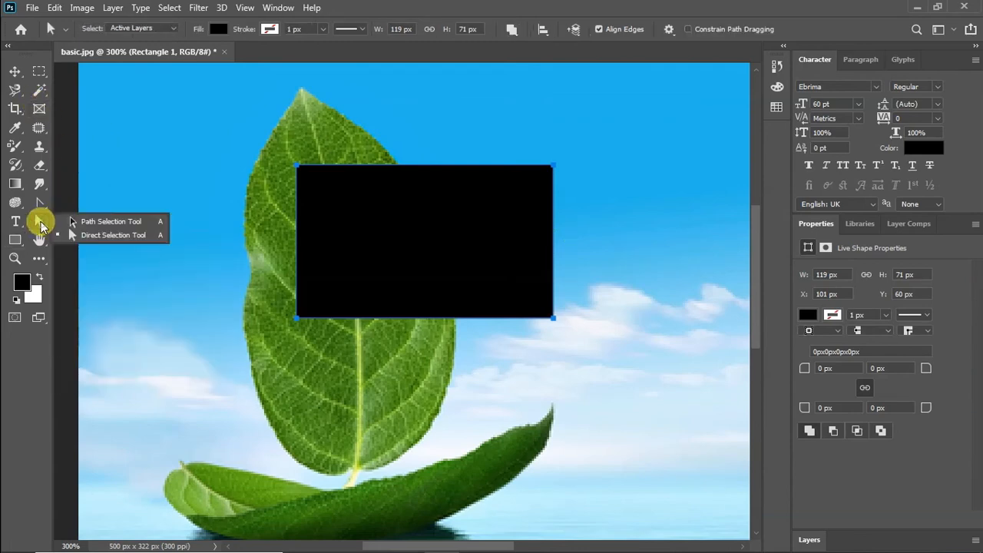
left_click(100, 234)
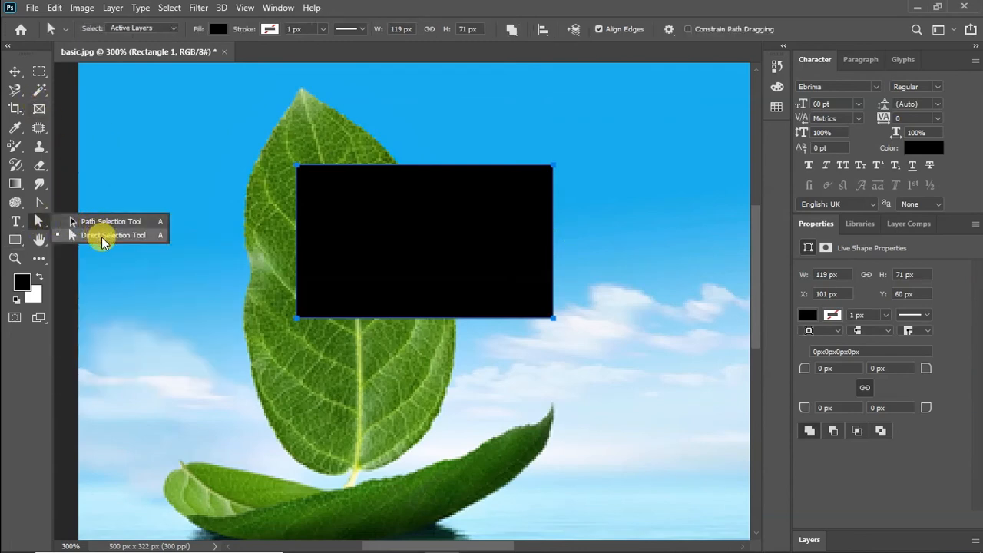
left_click(310, 182)
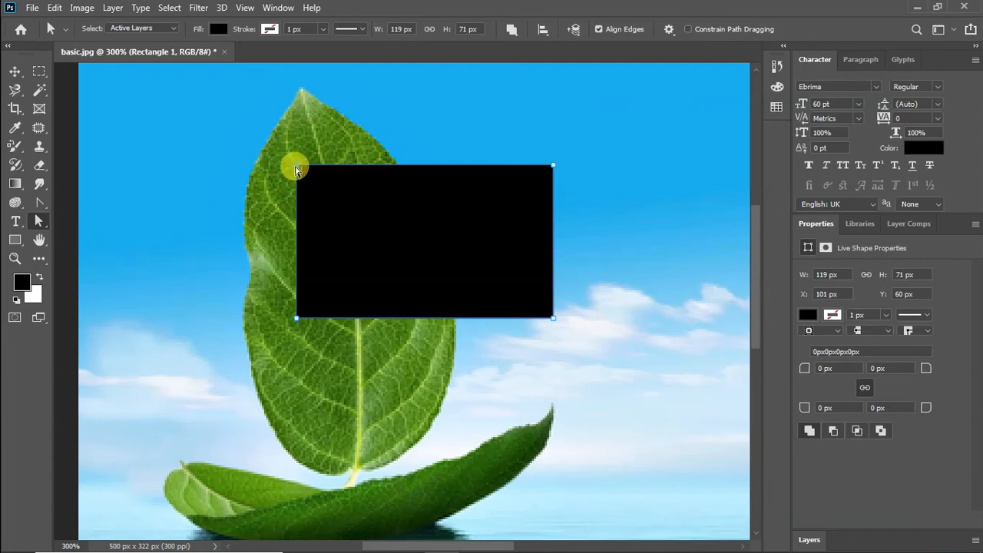
left_click(295, 310)
left_click_drag(298, 320, 290, 334)
left_click_drag(214, 358, 128, 289)
left_click(448, 219)
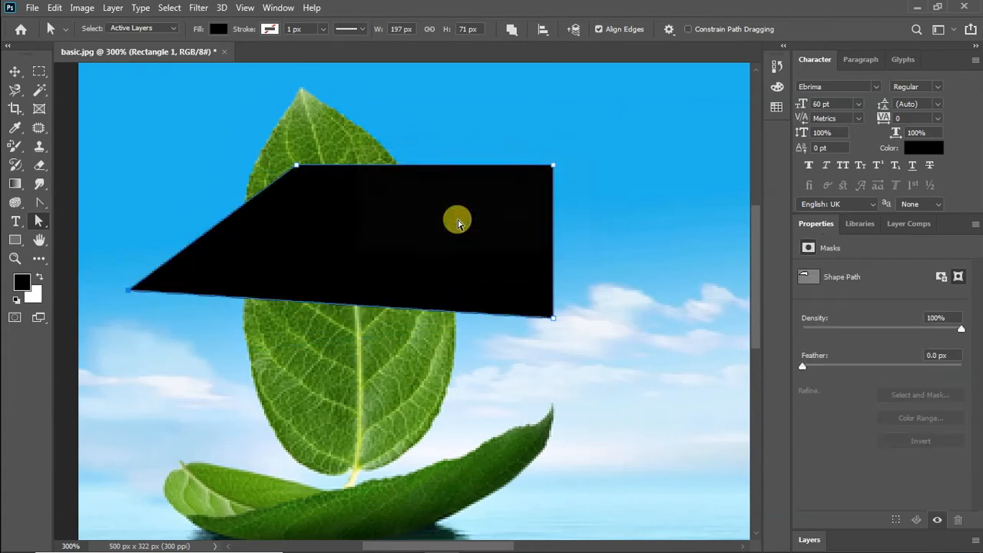
Reposition the shape's four corner anchors individually to form an arrowhead of about 114 by 86 px.
left_click_drag(547, 164, 490, 116)
left_click_drag(300, 165, 251, 116)
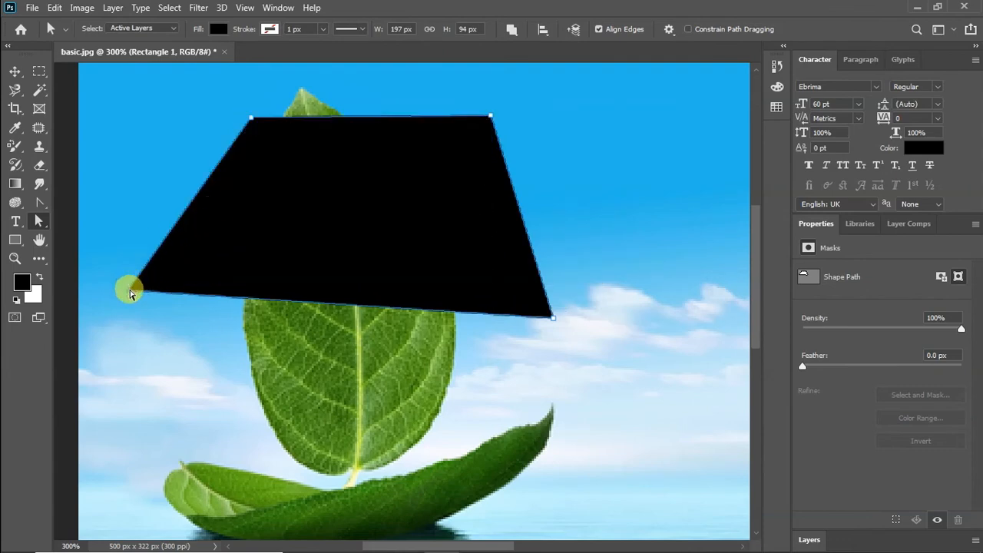
left_click_drag(131, 292, 363, 302)
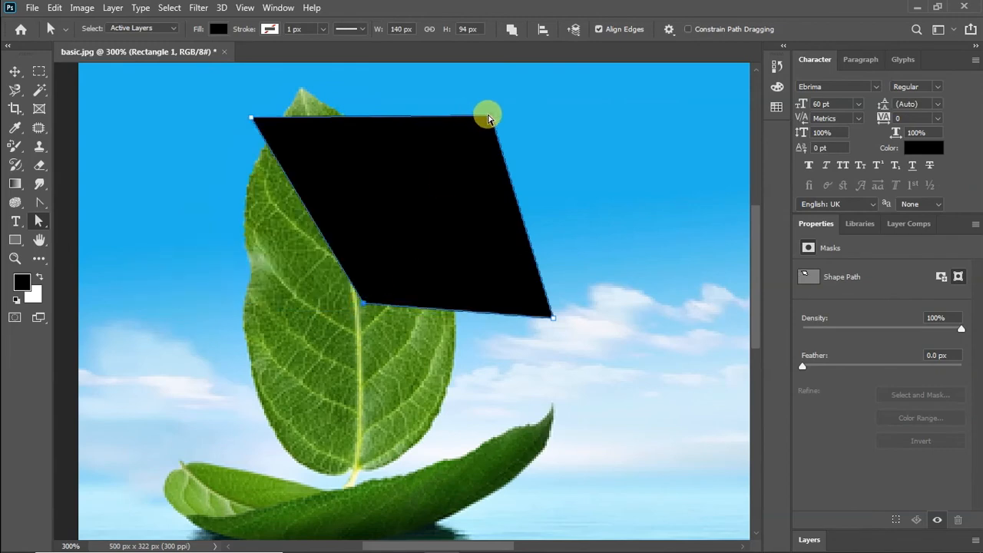
left_click_drag(488, 118, 497, 141)
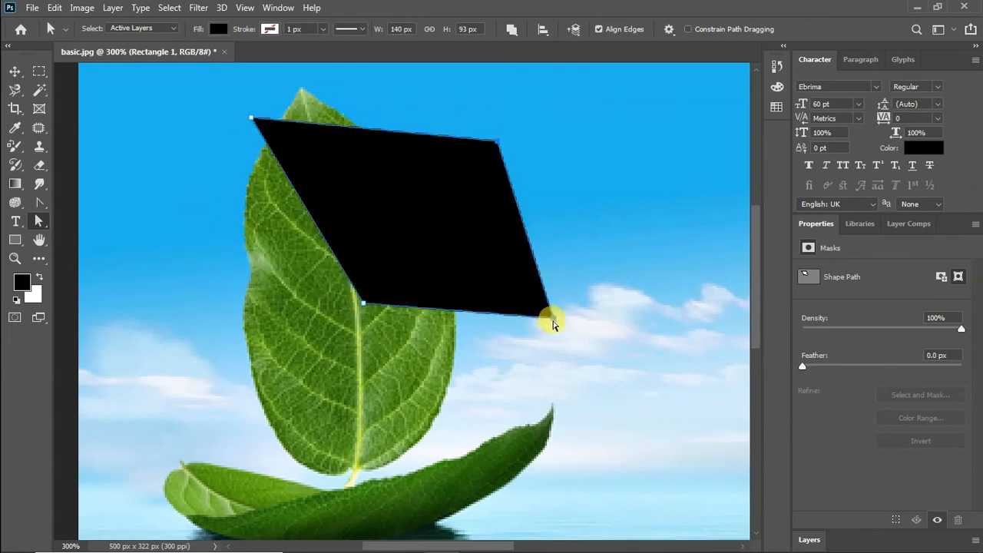
left_click_drag(552, 322, 345, 176)
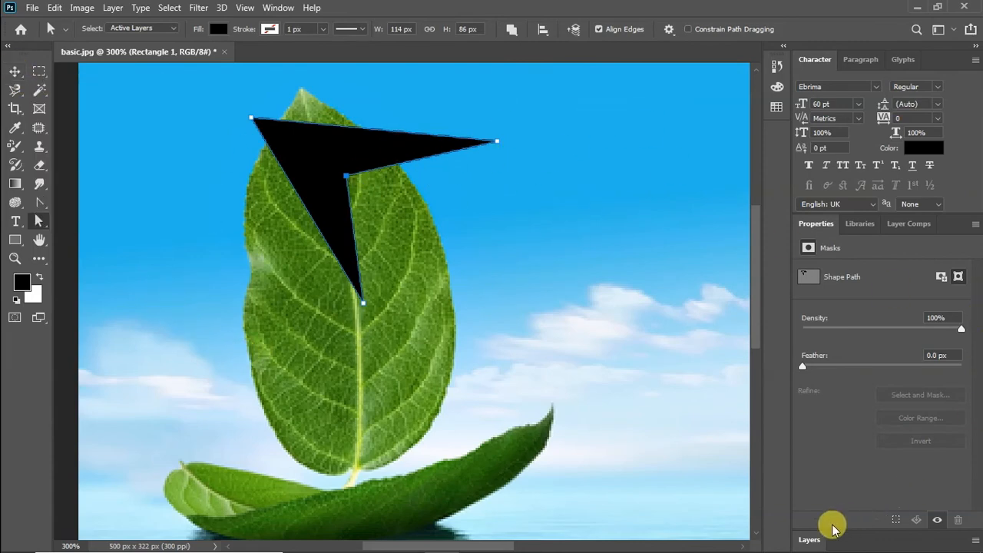
Try several recently used fill colors on the arrowhead shape, ending with orange, and browse the preset swatch groups.
left_click(809, 537)
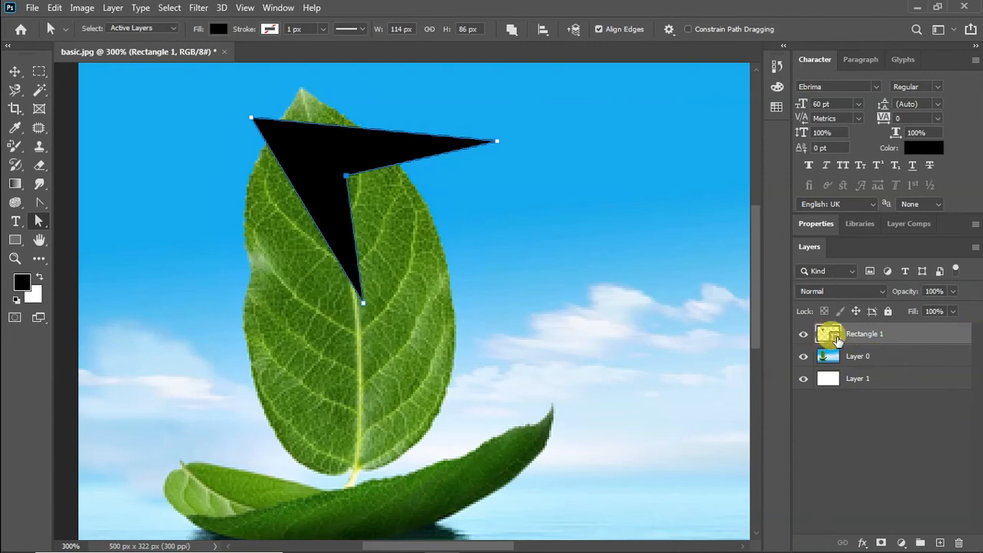
left_click(218, 28)
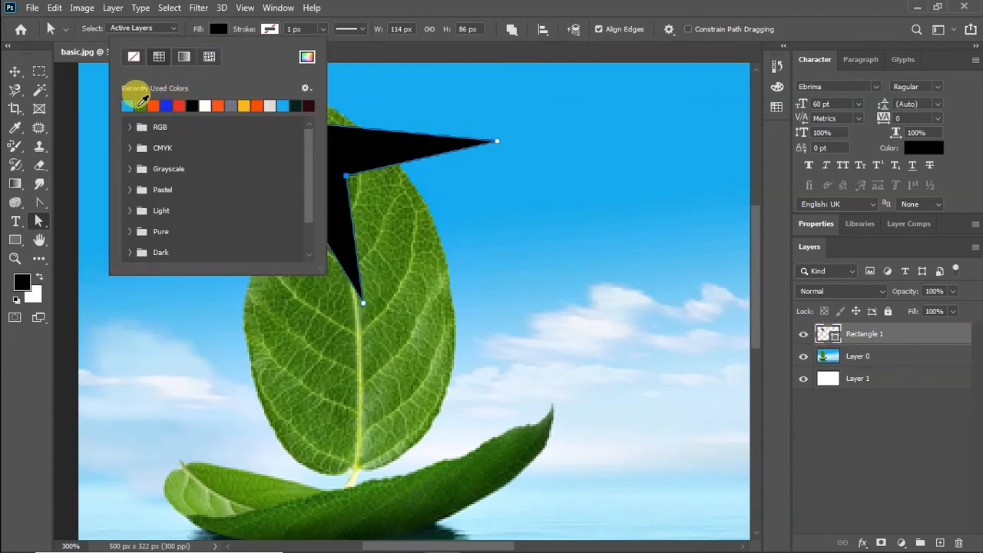
left_click(140, 105)
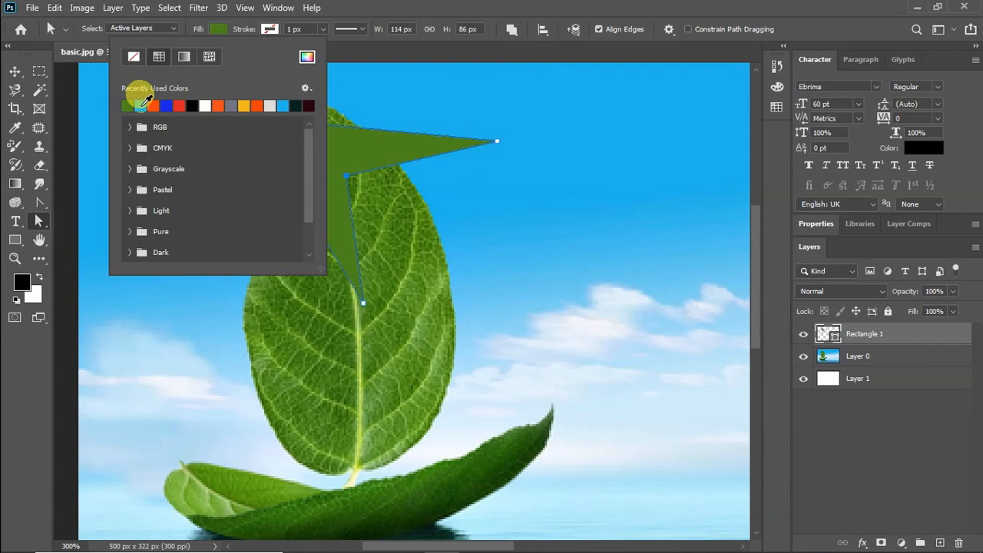
left_click(272, 105)
left_click(284, 105)
left_click(305, 106)
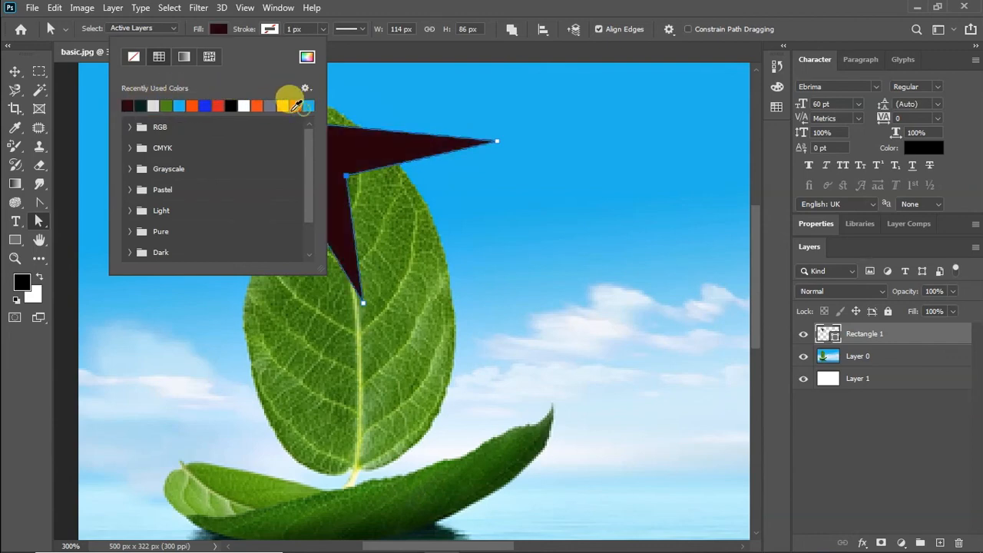
left_click(286, 105)
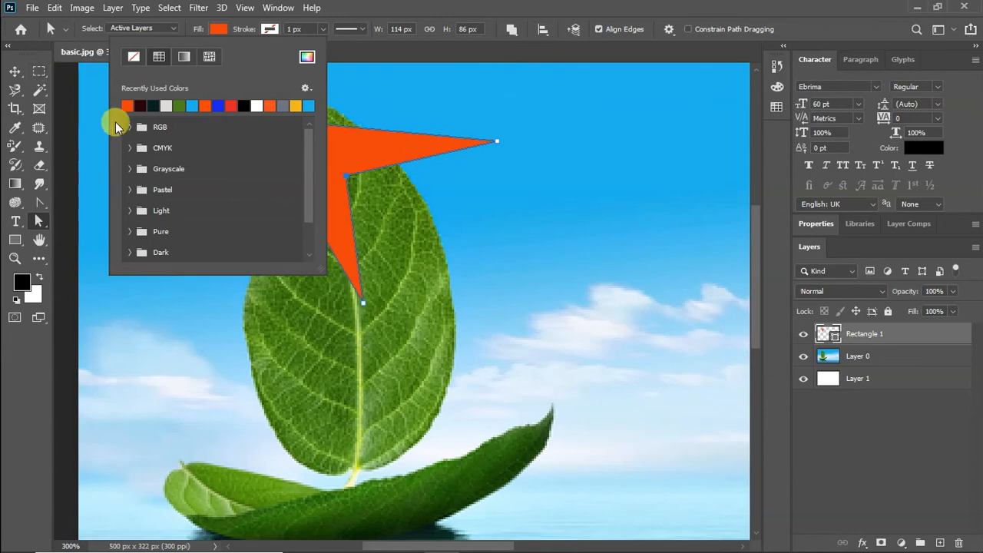
left_click(128, 125)
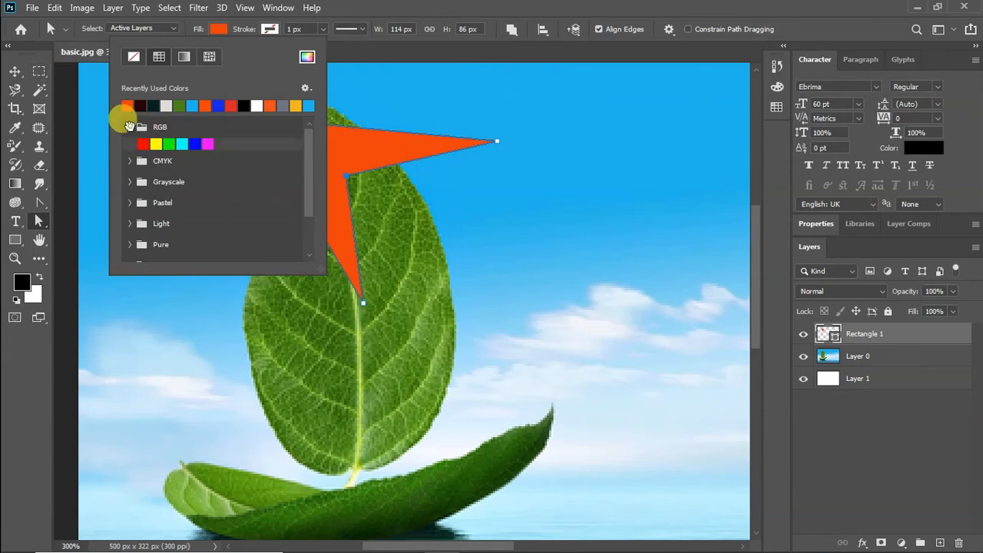
left_click(129, 127)
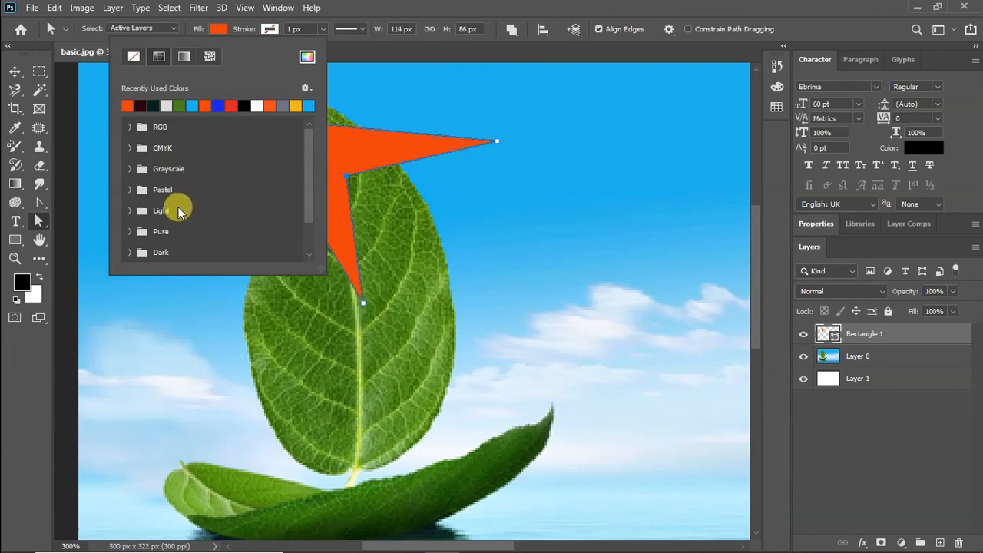
left_click_drag(306, 197, 305, 238)
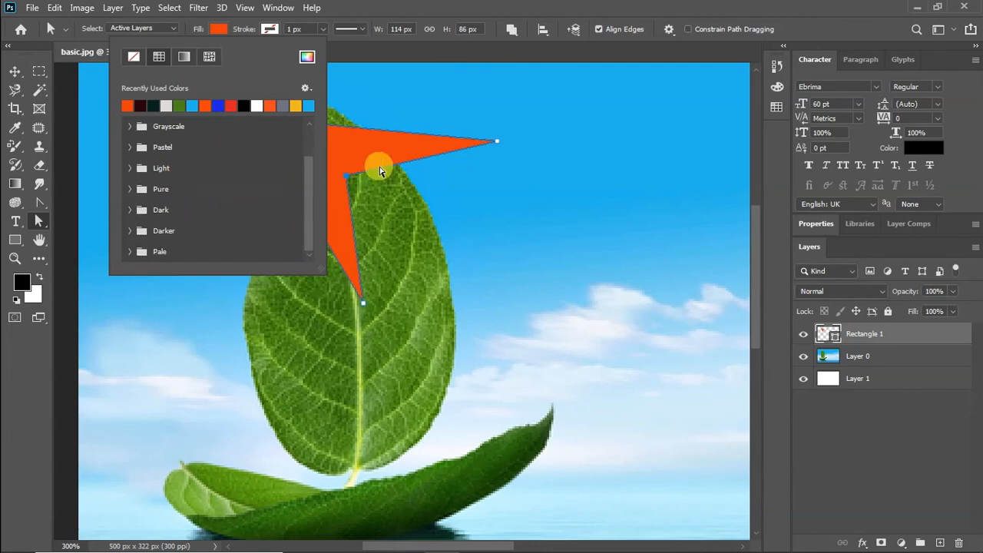
left_click(395, 103)
Delete the orange arrowhead shape layer.
left_click(13, 68)
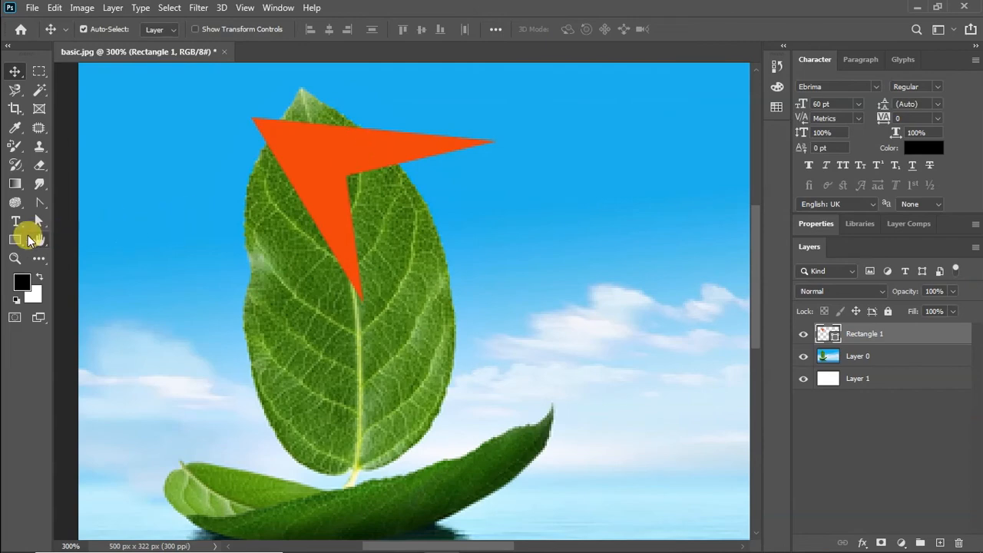
key("Delete")
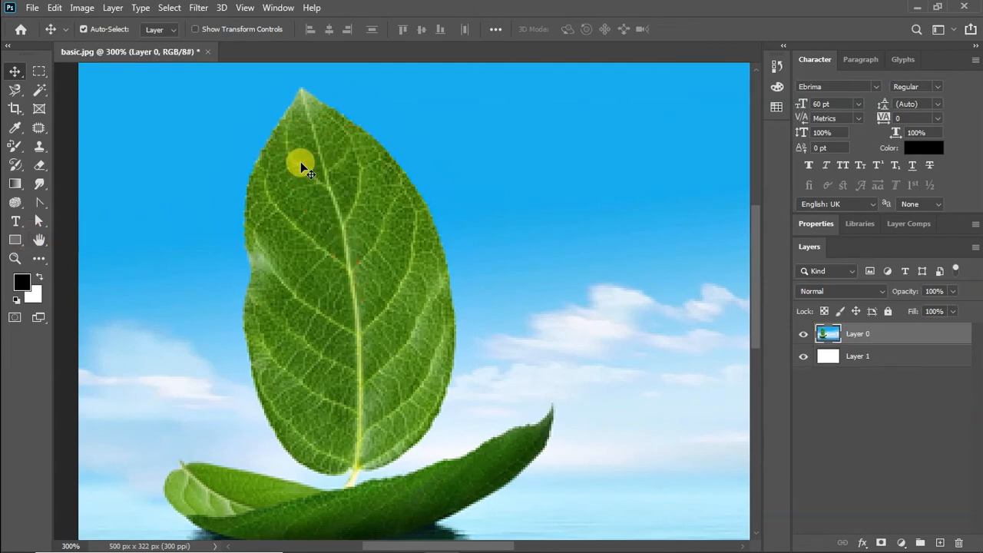
Draw trial lines with a 1 px weight from the leaf toward the sky using the Line tool, and undo them.
left_click(21, 244)
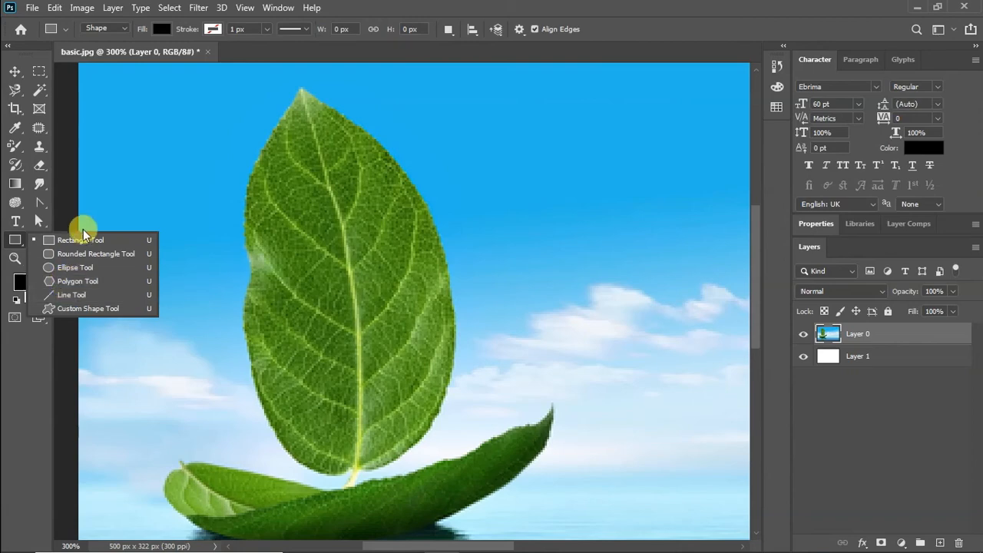
left_click(85, 294)
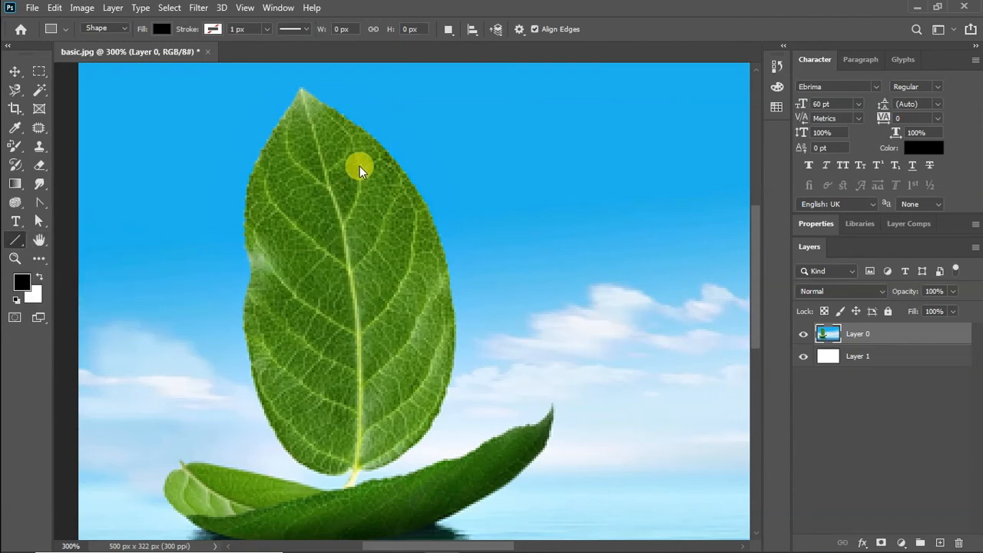
left_click_drag(363, 157, 362, 172)
mouse_move(361, 233)
left_mouse_down()
mouse_move(346, 335)
mouse_move(610, 330)
left_mouse_up()
key("ctrl+z")
key("ctrl+z")
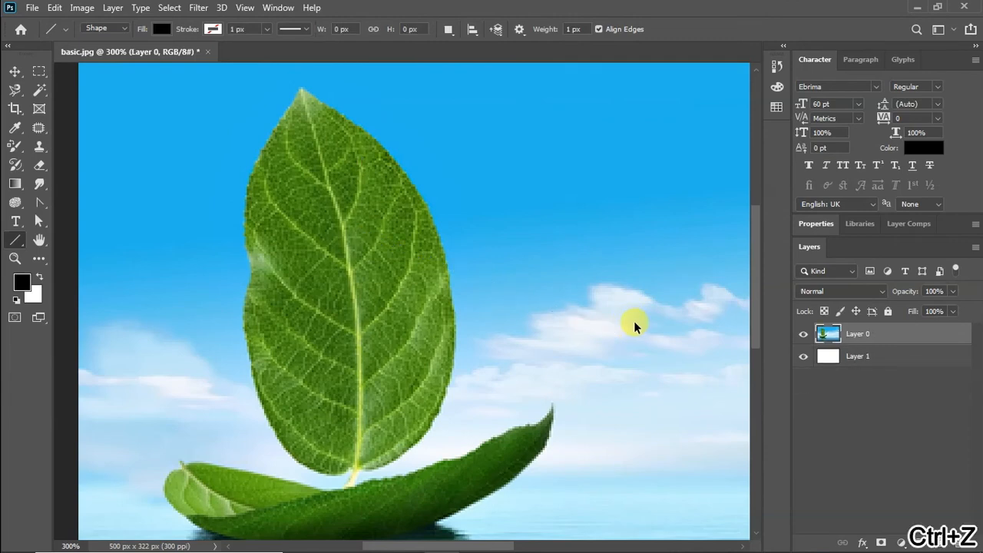
Draw a pine tree about 56 by 83 px in the sky beside the leaf, using a Leaf Trees custom shape.
left_click(17, 246)
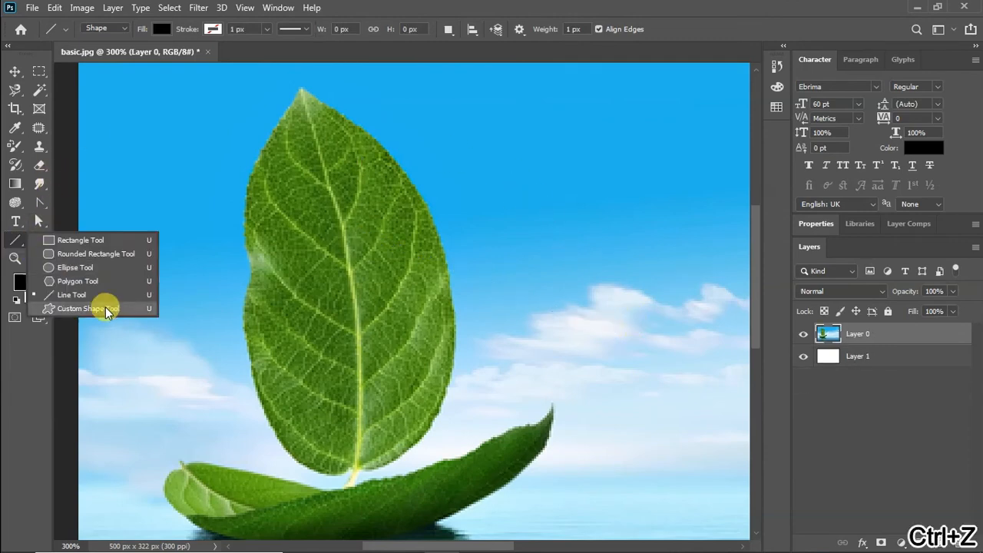
left_click(92, 308)
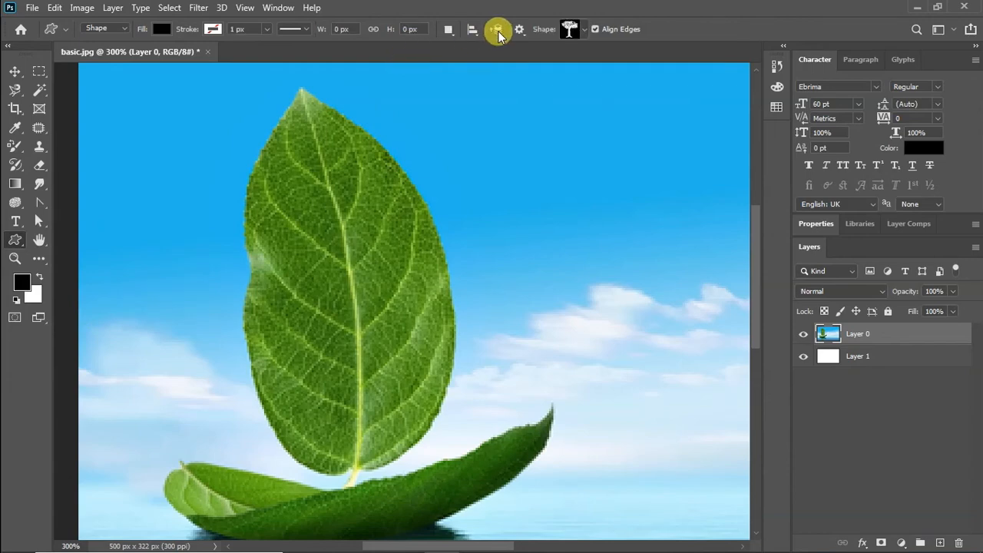
left_click(586, 31)
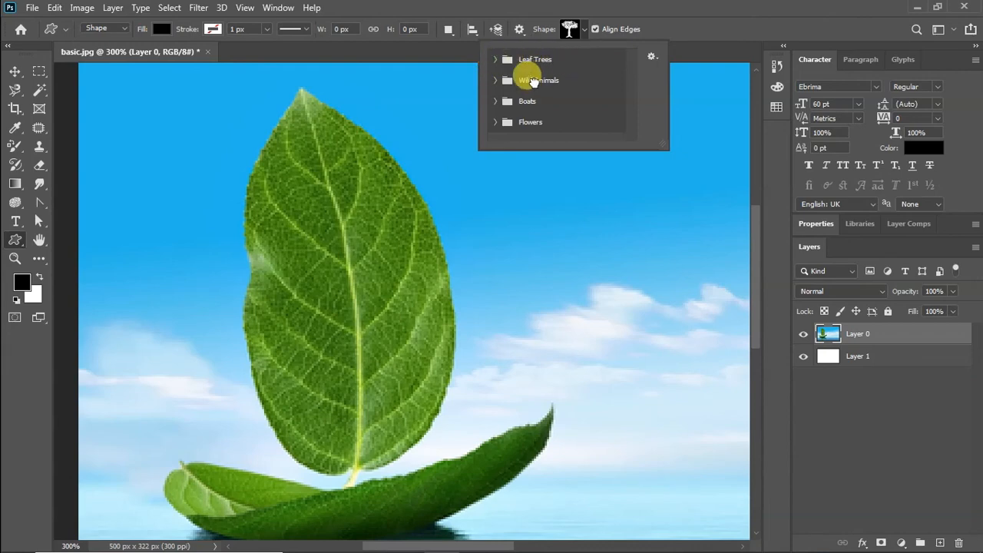
left_click(495, 59)
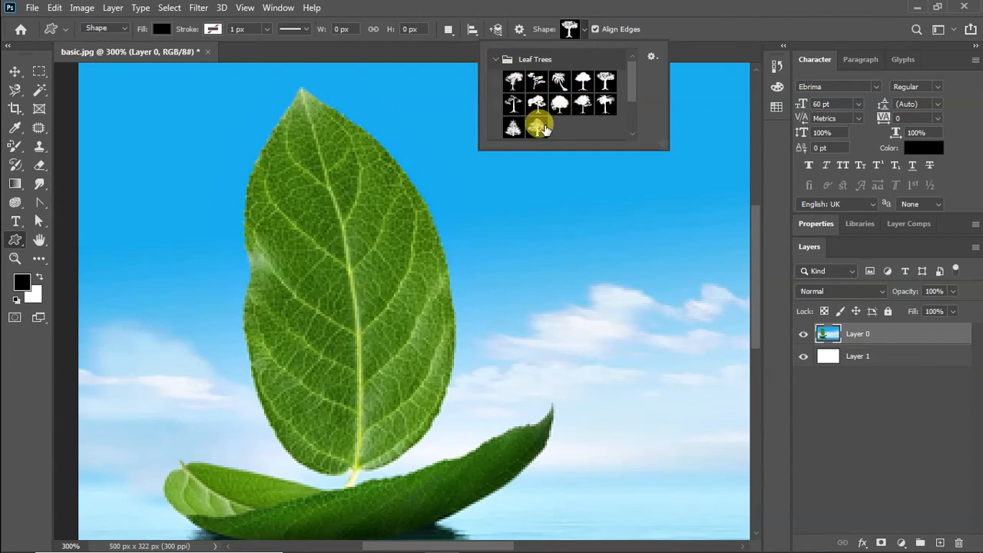
left_click(513, 127)
left_click_drag(584, 198, 699, 381)
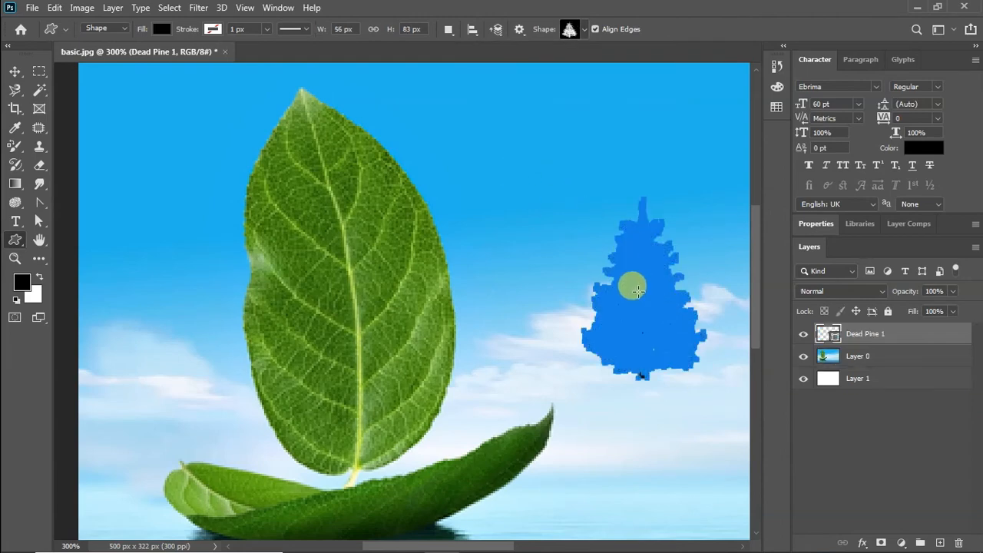
Move the pine tree shape toward the leaf, undo the moves, and shift it slightly toward the leaf again.
left_click(16, 73)
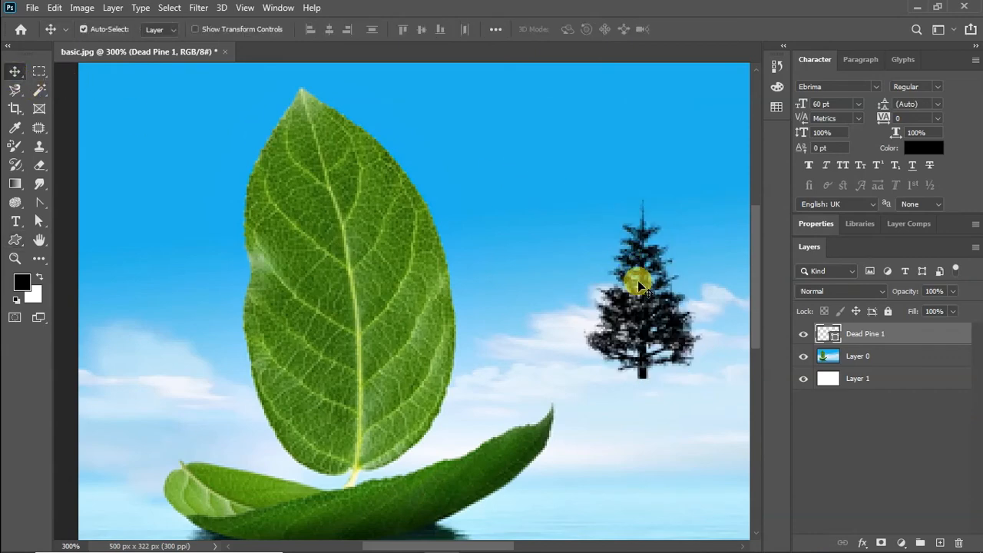
left_click_drag(637, 283, 552, 233)
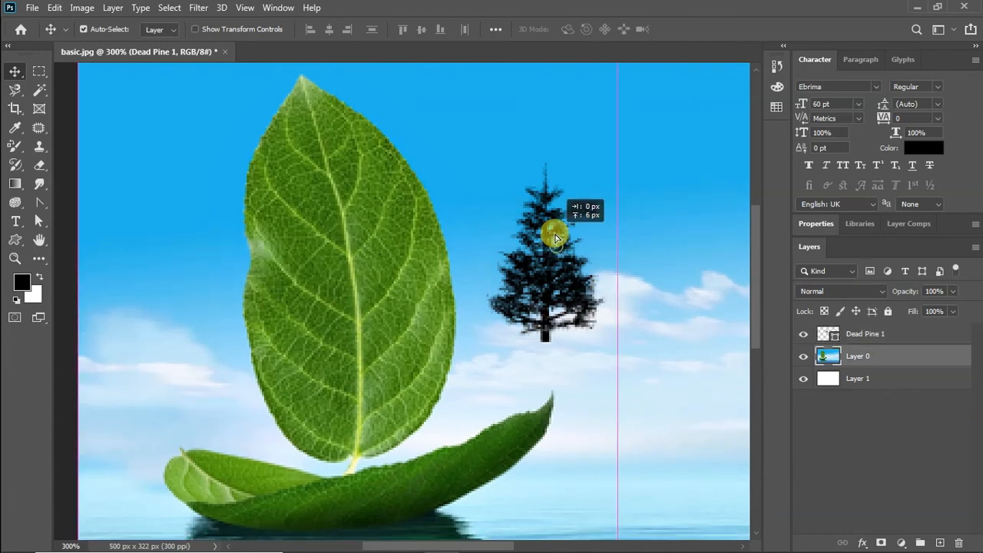
key("ctrl+z")
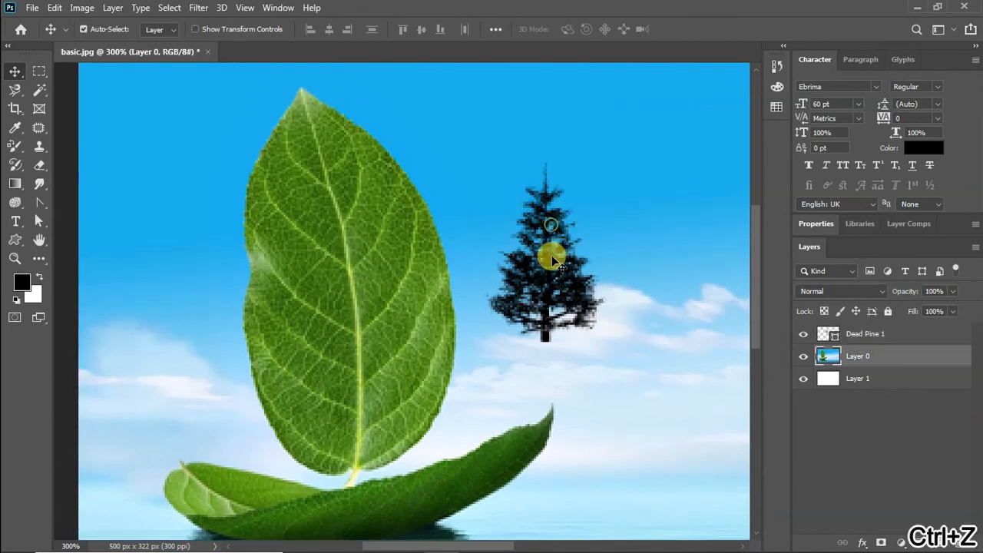
key("ctrl+z")
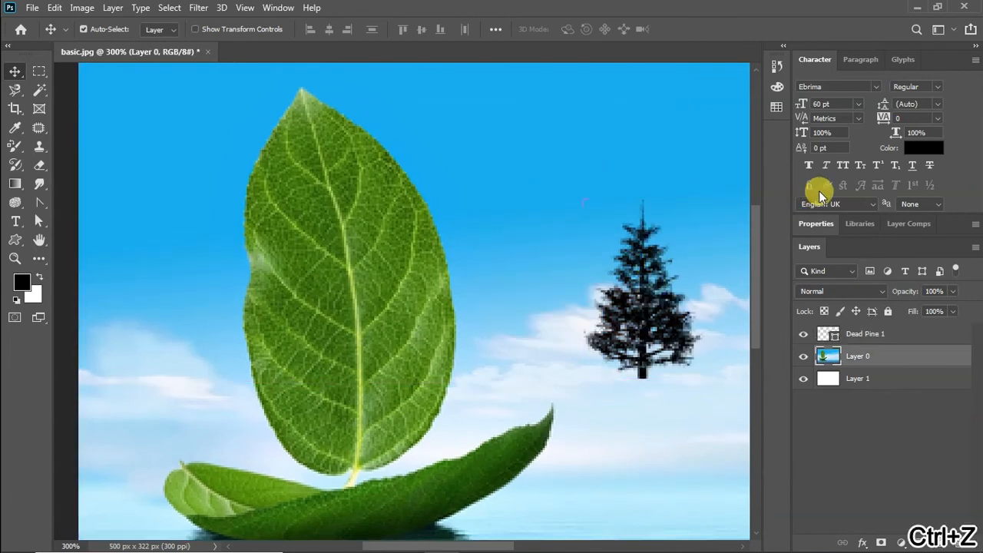
left_click_drag(641, 261, 607, 265)
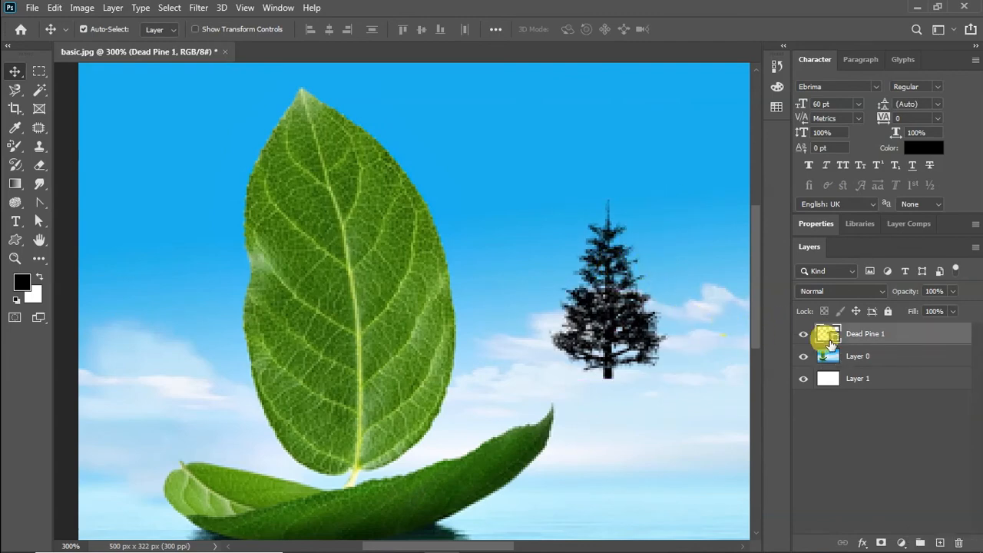
Change the pine tree shape's fill color to dark red #610f0f.
double_click(827, 334)
left_click(451, 230)
left_click(472, 290)
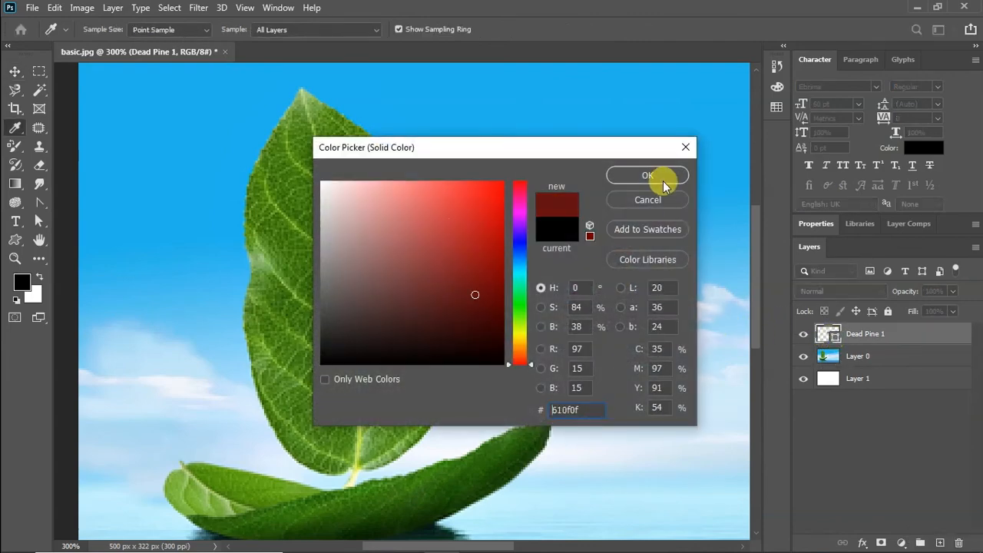
left_click(661, 178)
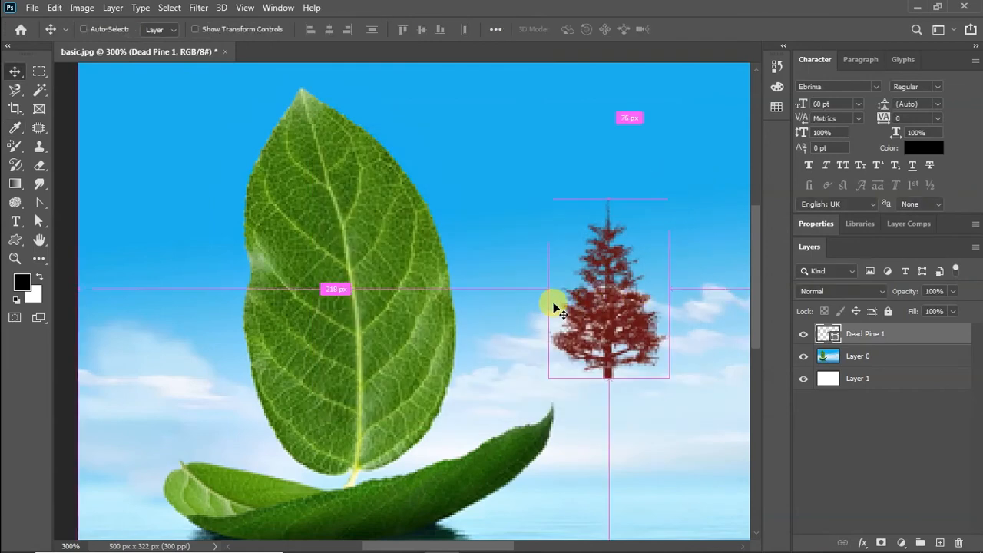
Undo the pine tree's recoloring, its move and its creation.
key("ctrl+z")
key("ctrl+z")
key("ctrl+z")
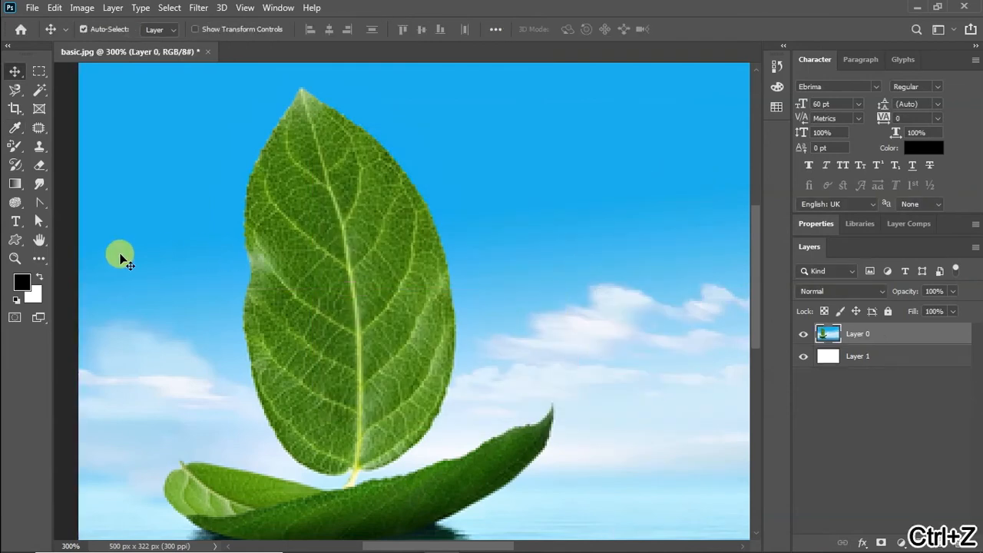
Browse the custom shapes in the Flowers, Boats and Wild Animals groups for the Custom Shape tool.
left_click(15, 239)
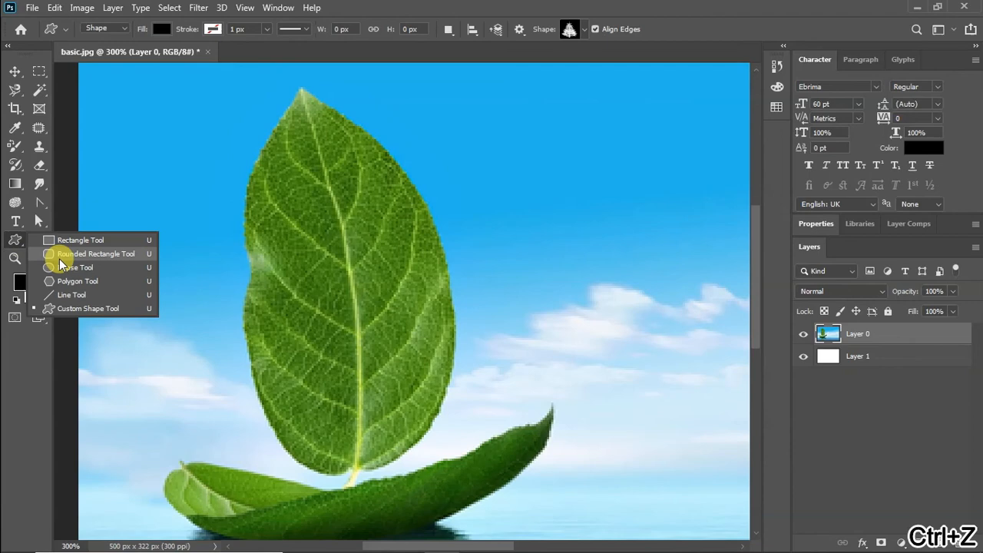
left_click(72, 308)
left_click(583, 29)
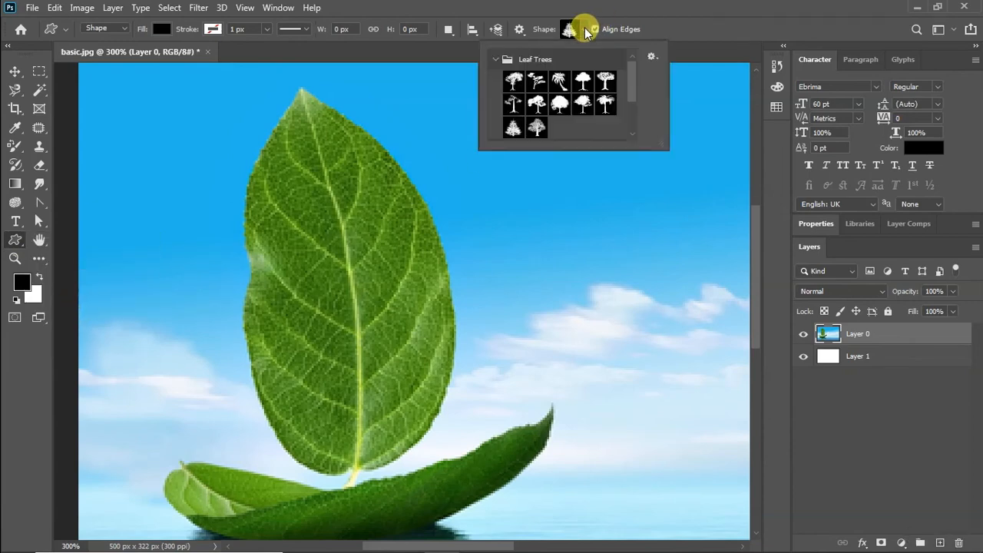
scroll(637, 92, "down", 3)
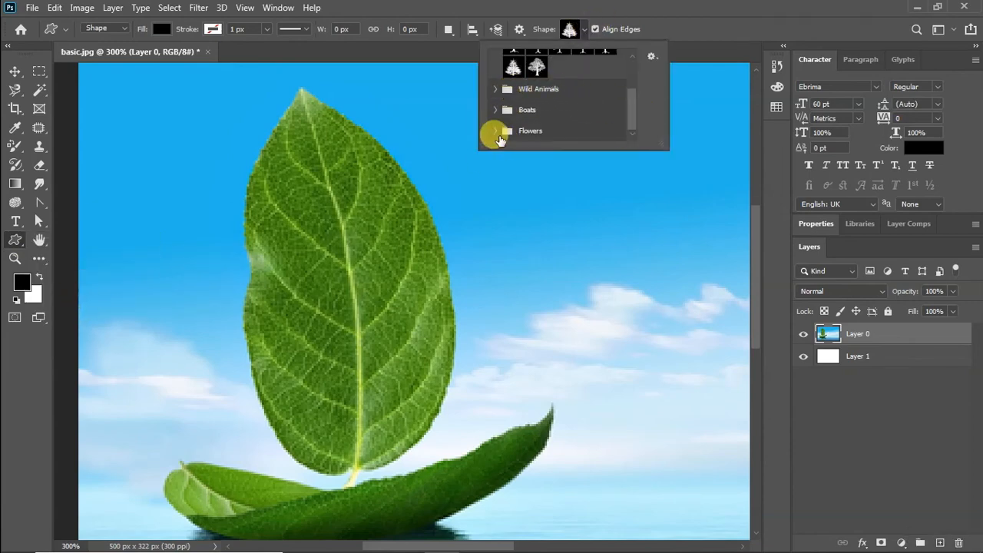
left_click(555, 129)
scroll(555, 127, "up", 1)
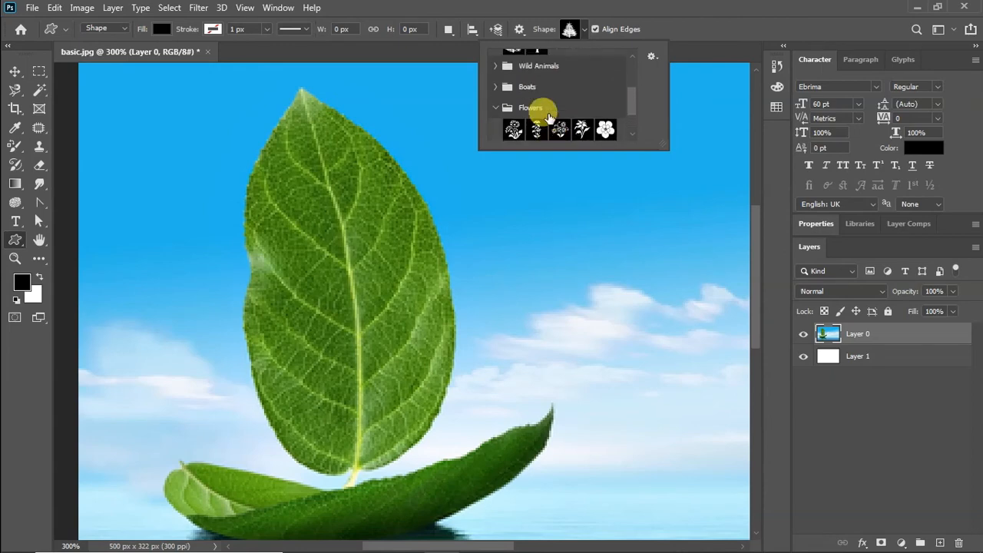
left_click(493, 86)
scroll(565, 107, "down", 3)
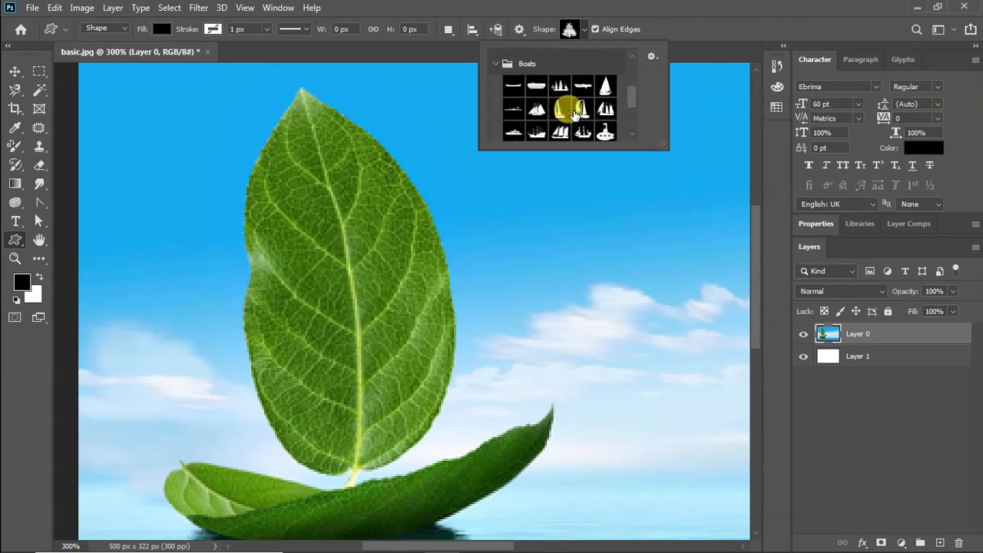
scroll(562, 113, "up", 4)
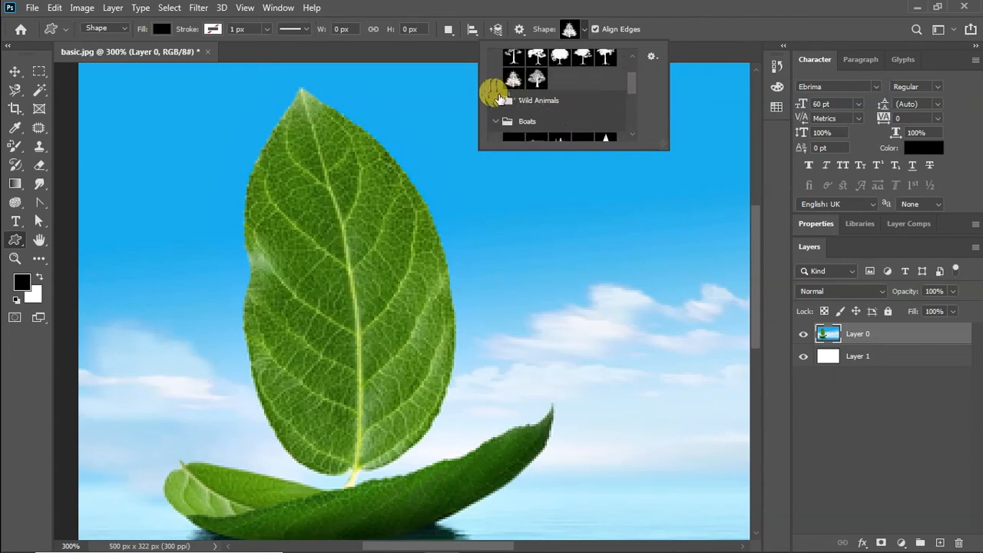
left_click(498, 99)
scroll(553, 108, "down", 2)
scroll(556, 112, "up", 3)
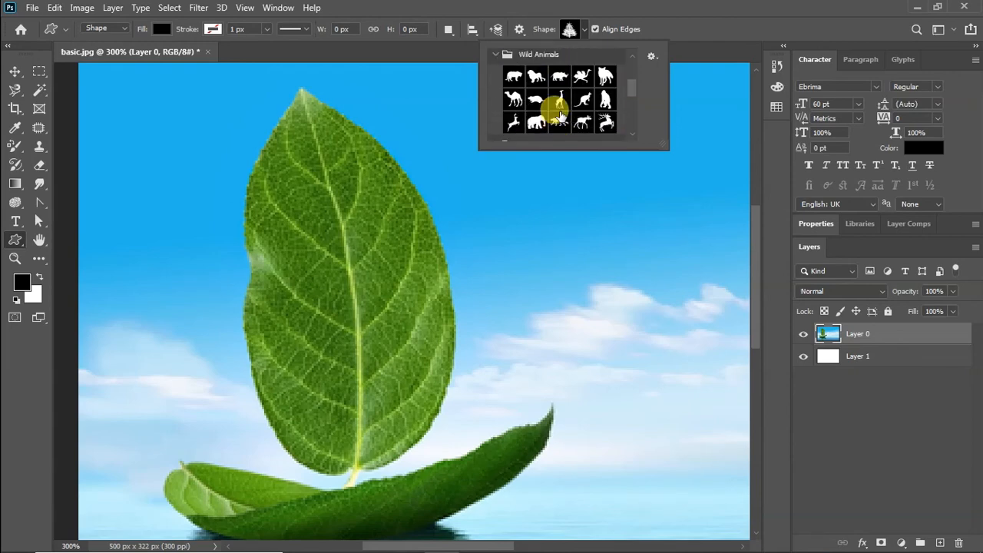
scroll(559, 116, "up", 2)
Collapse the Leaf Trees, Wild Animals, Boats and Flowers groups and close the custom shape picker.
left_click(494, 59)
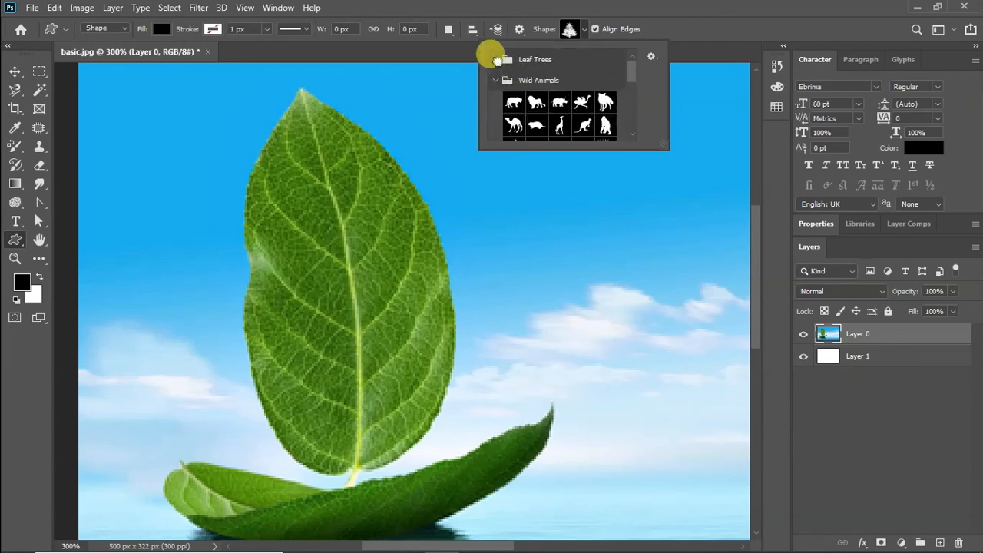
left_click(495, 79)
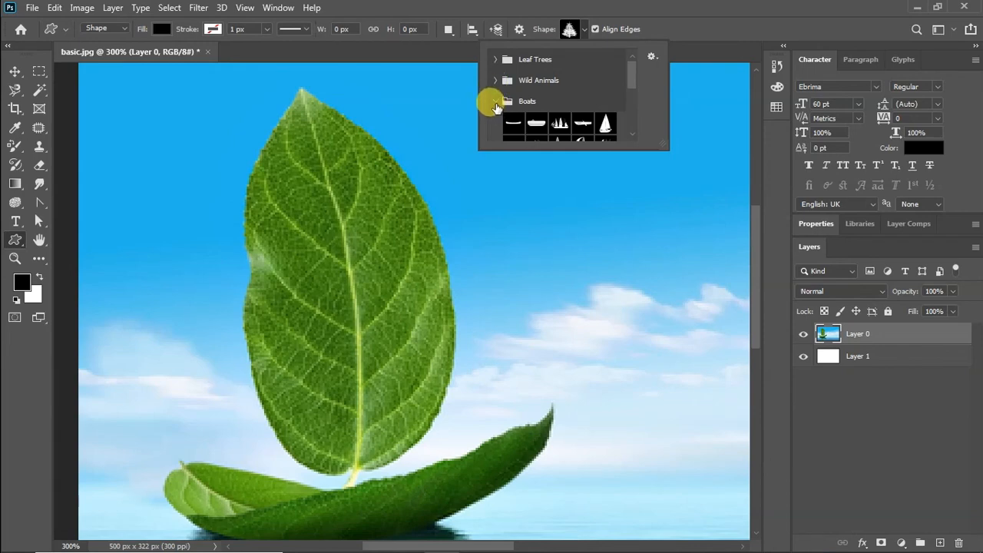
left_click(495, 101)
left_click(495, 122)
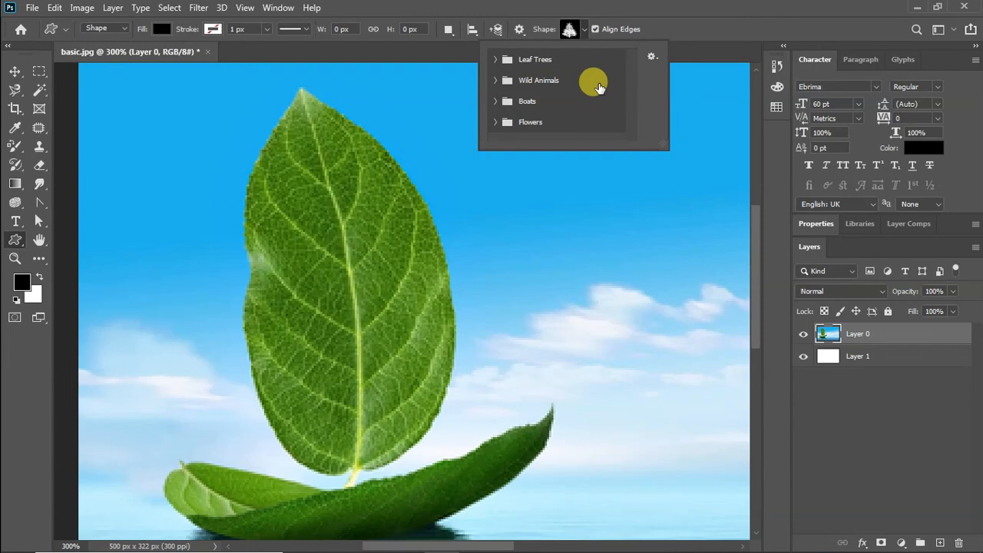
left_click(657, 59)
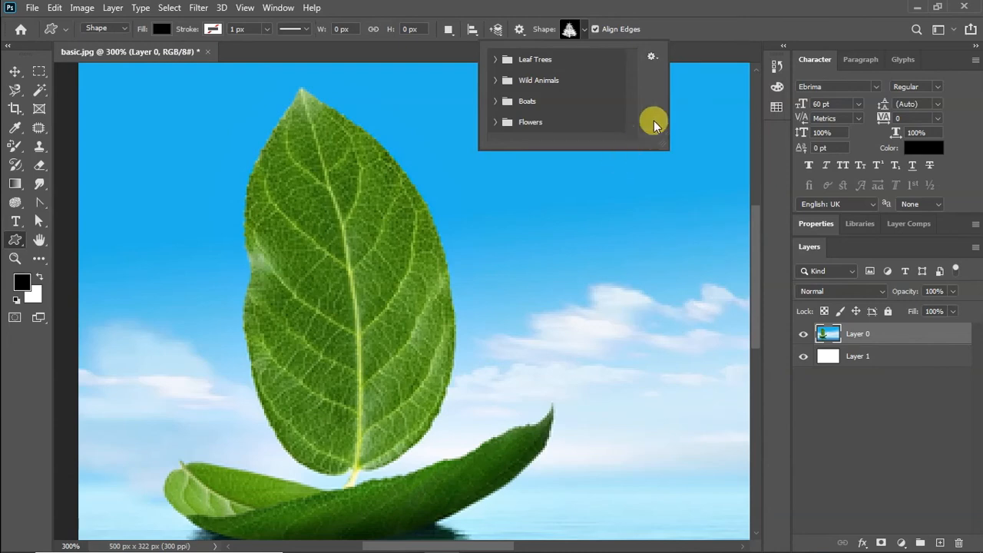
left_click(679, 110)
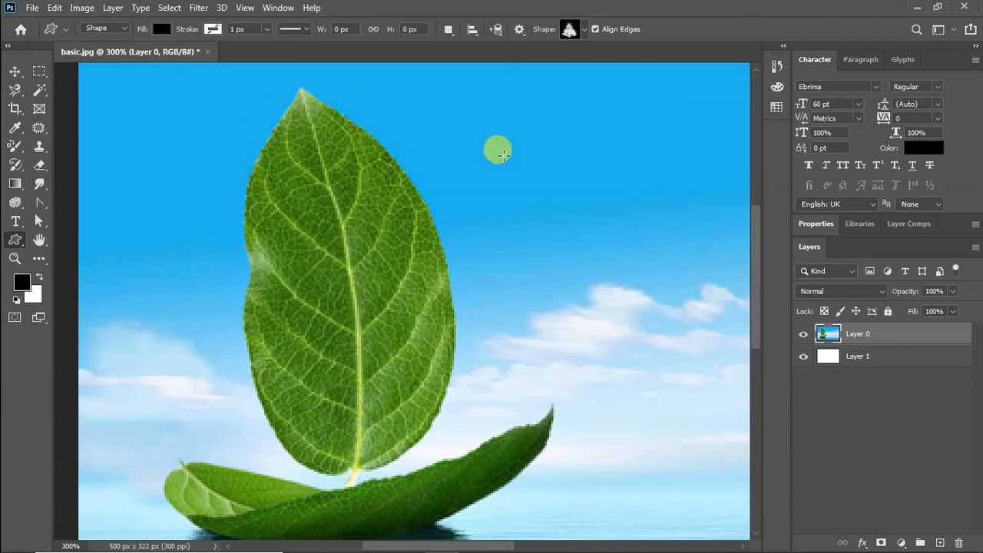
Start a text layer in the sky beside the leaf's upper part with the Horizontal Type tool.
scroll(498, 151, "up", 3)
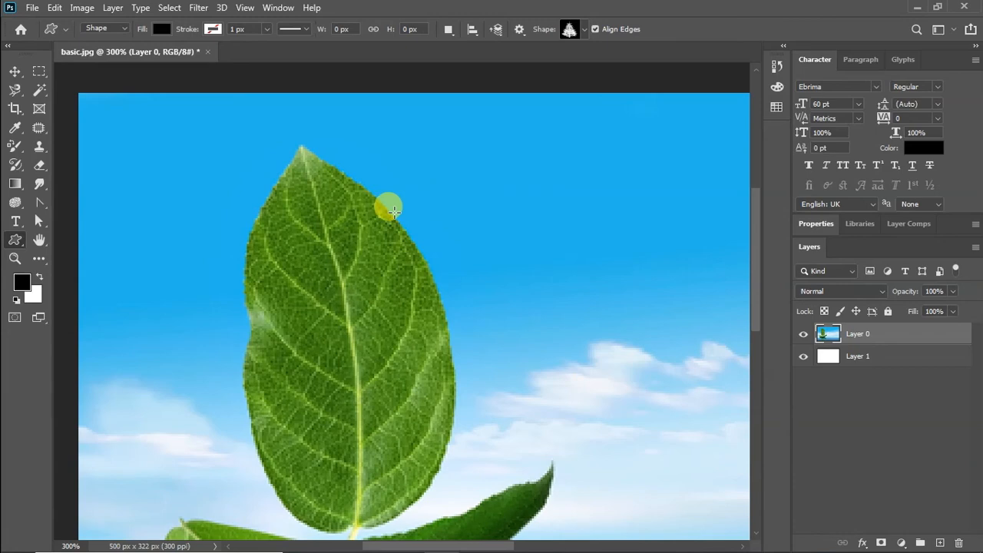
left_click(15, 221)
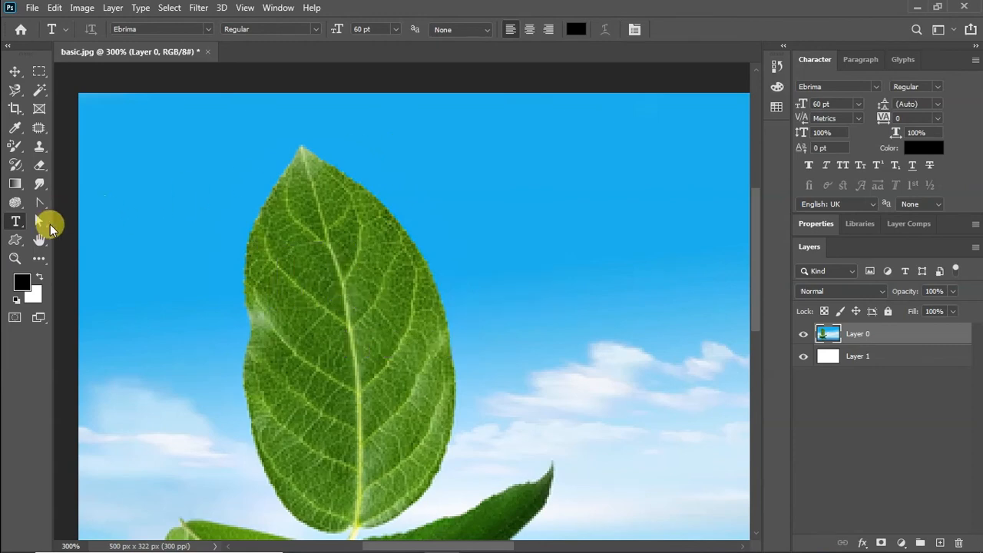
left_click(16, 222)
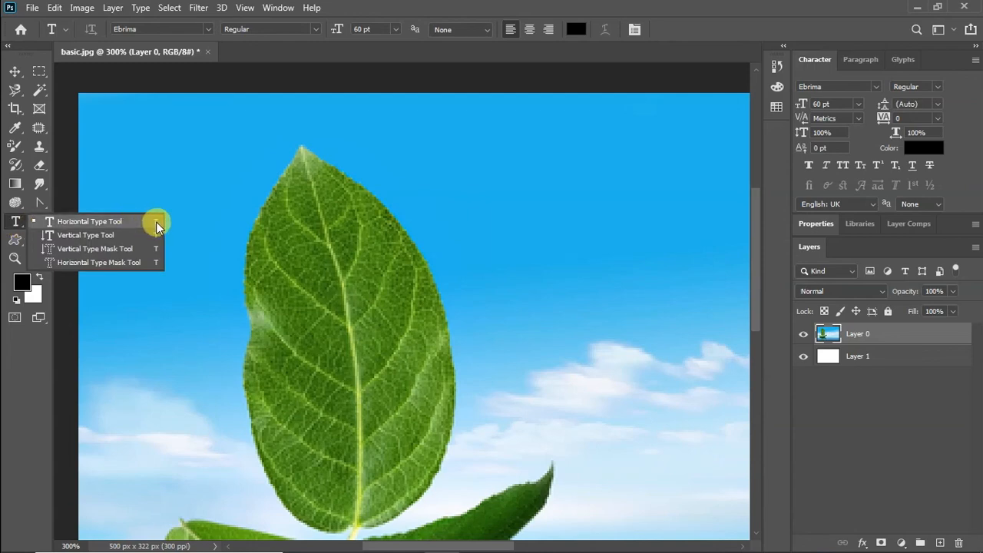
left_click(427, 152)
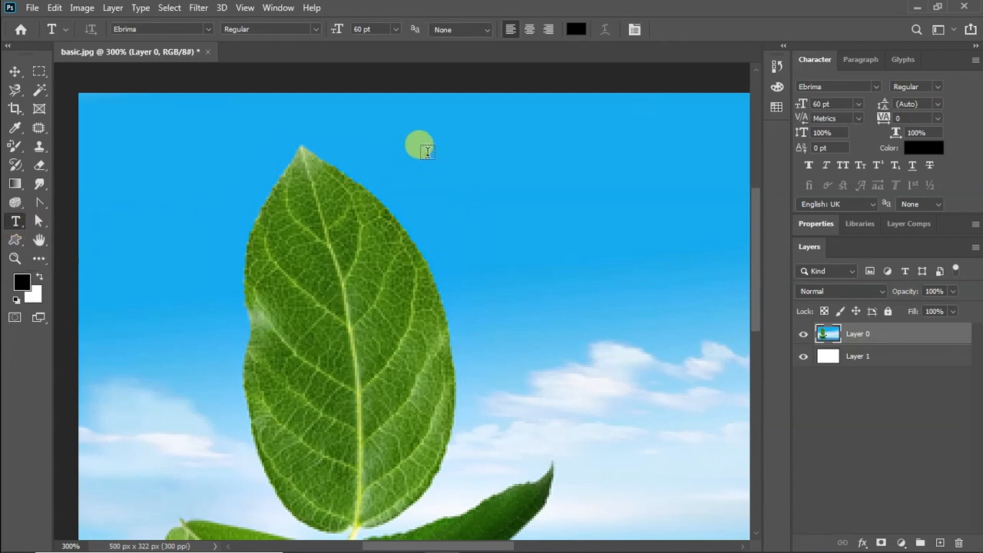
left_click(465, 197)
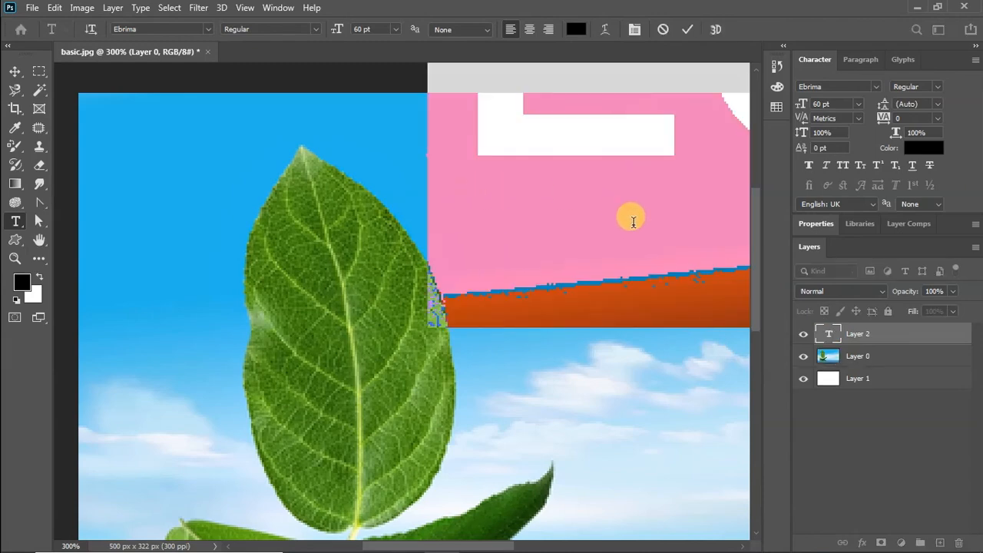
Reduce the placeholder text's font size to 11 pt and further to 8 pt.
scroll(633, 222, "up", 5)
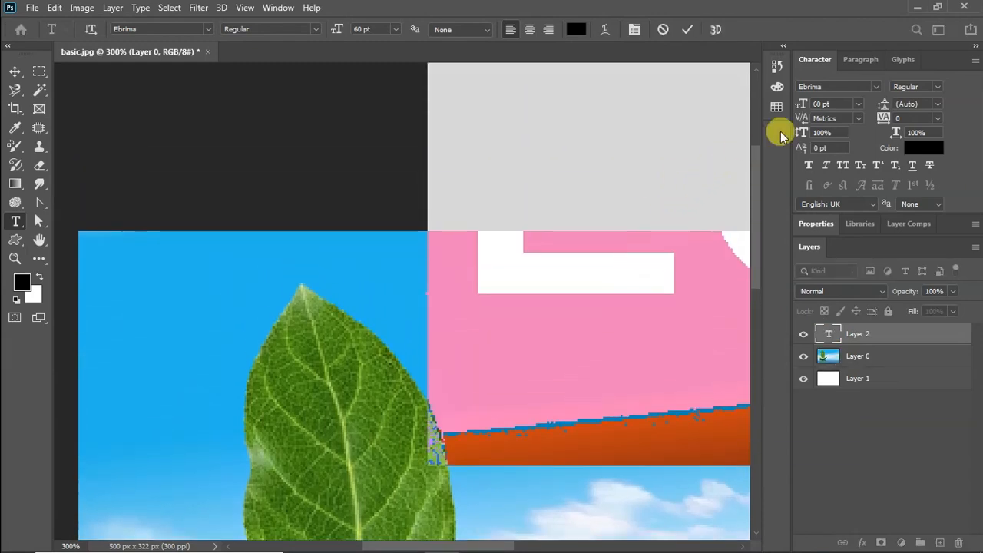
left_click(858, 104)
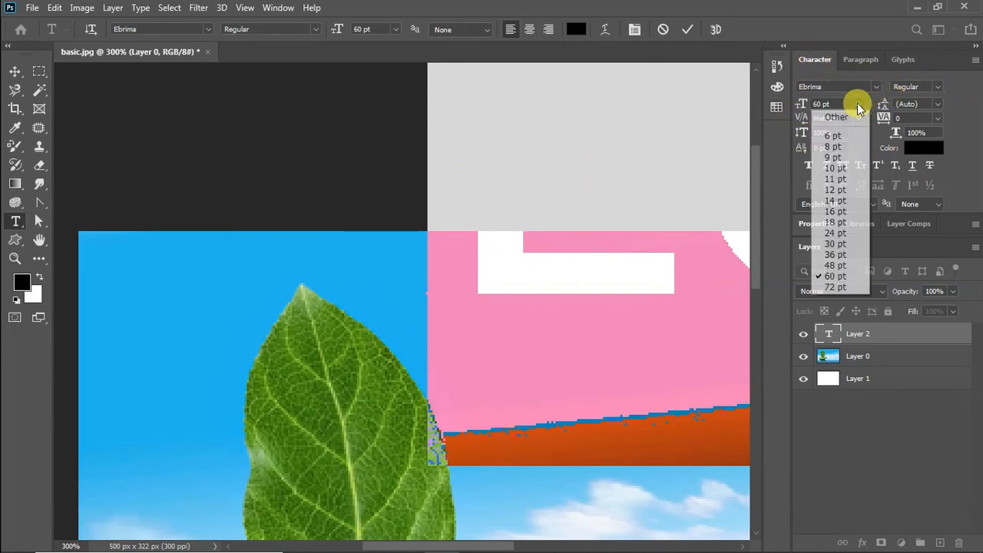
left_click(837, 182)
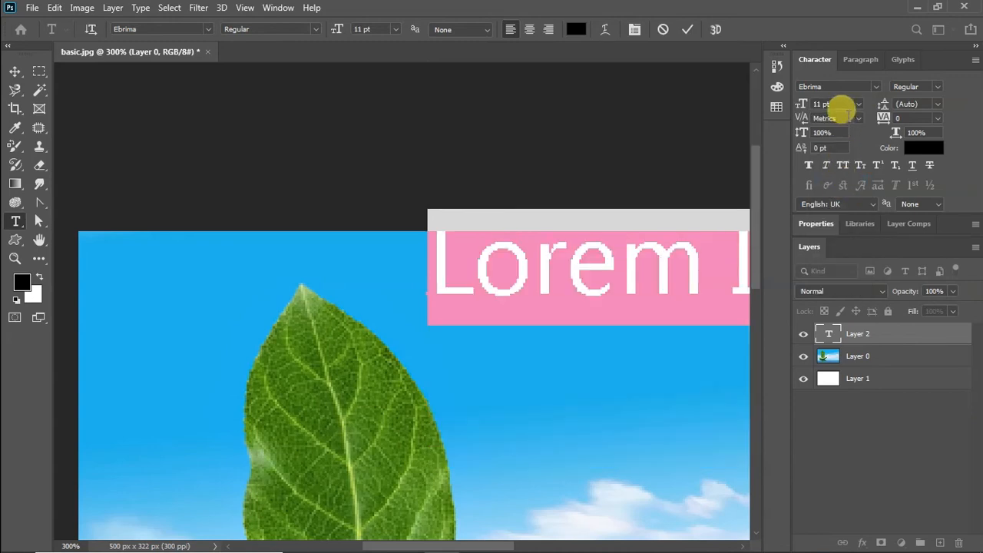
left_click(859, 101)
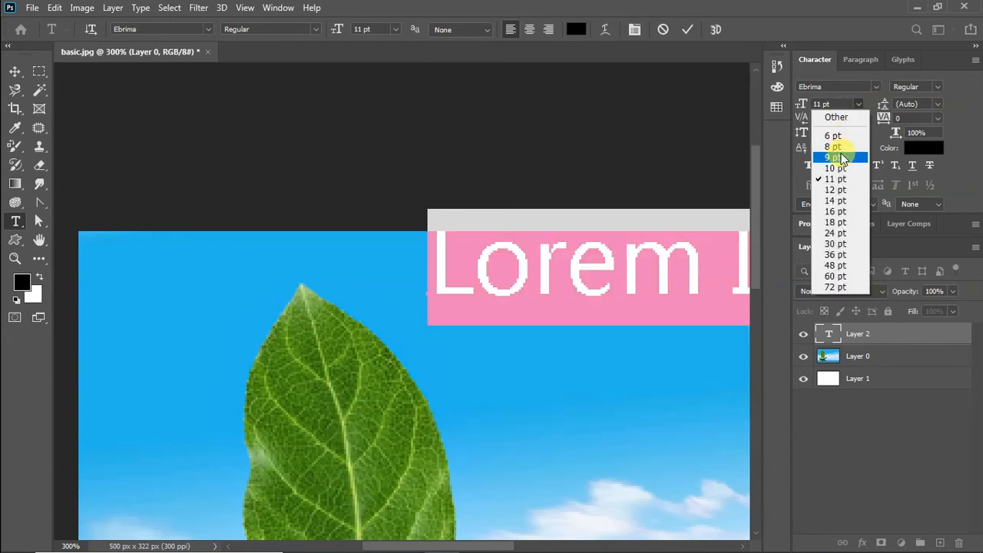
left_click(840, 148)
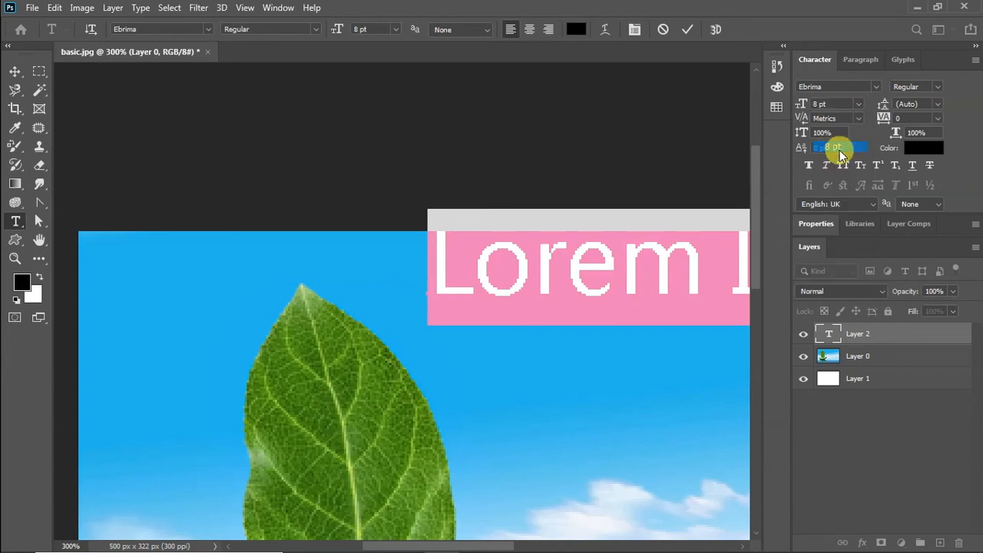
Commit the placeholder text and move it down in the sky beside the leaf.
left_click(15, 71)
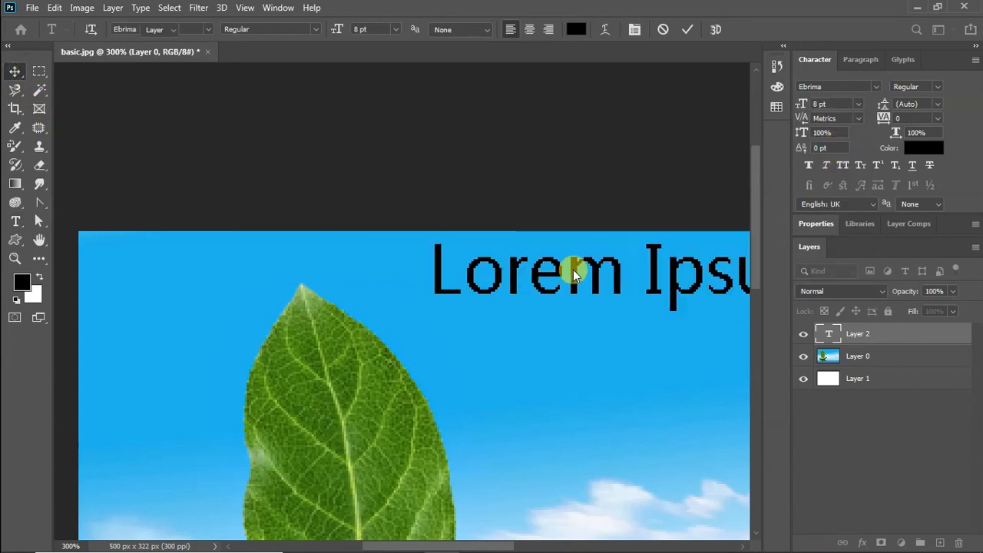
key("ctrl+minus")
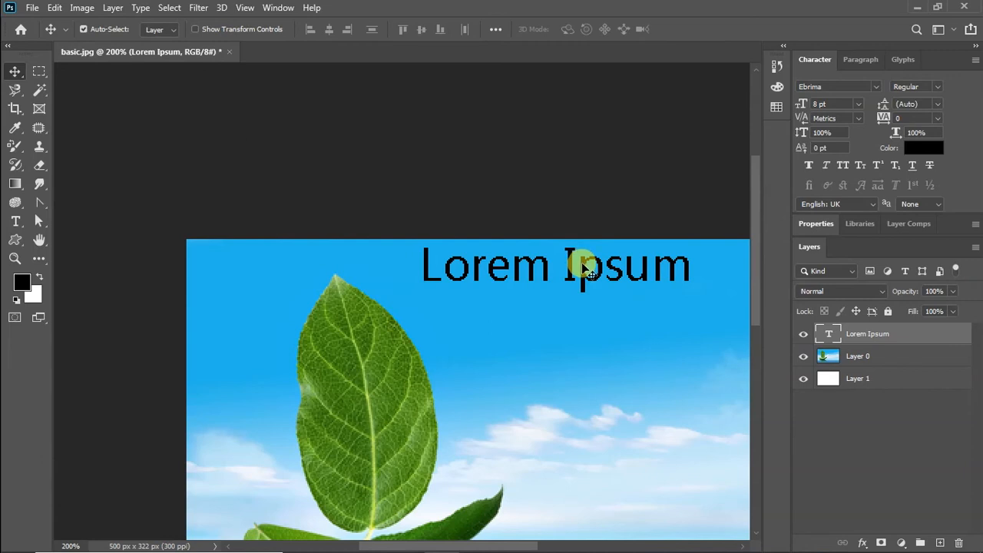
left_click_drag(584, 269, 585, 332)
Replace the placeholder text with "Leaf" and shift it a little farther away from the leaf.
key("t")
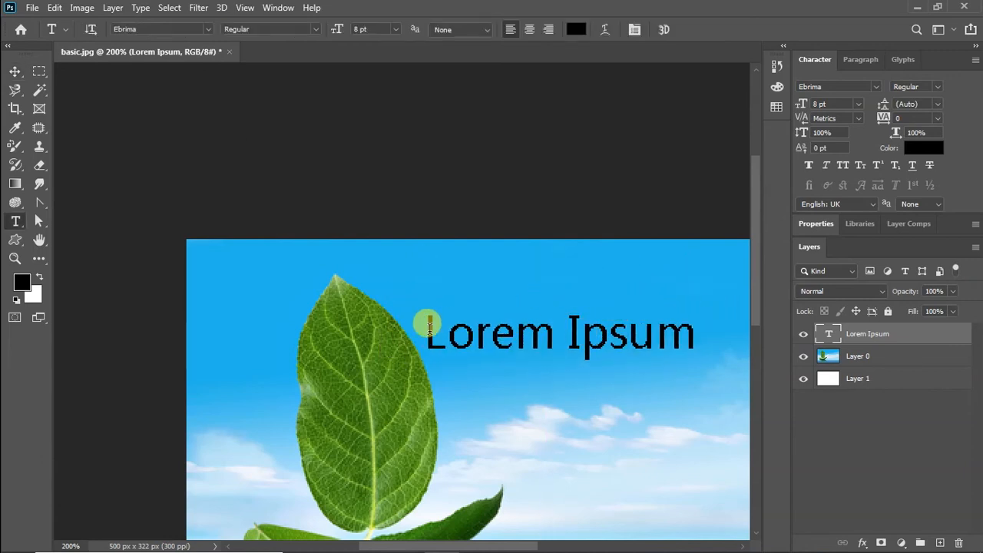
left_click_drag(429, 326, 687, 332)
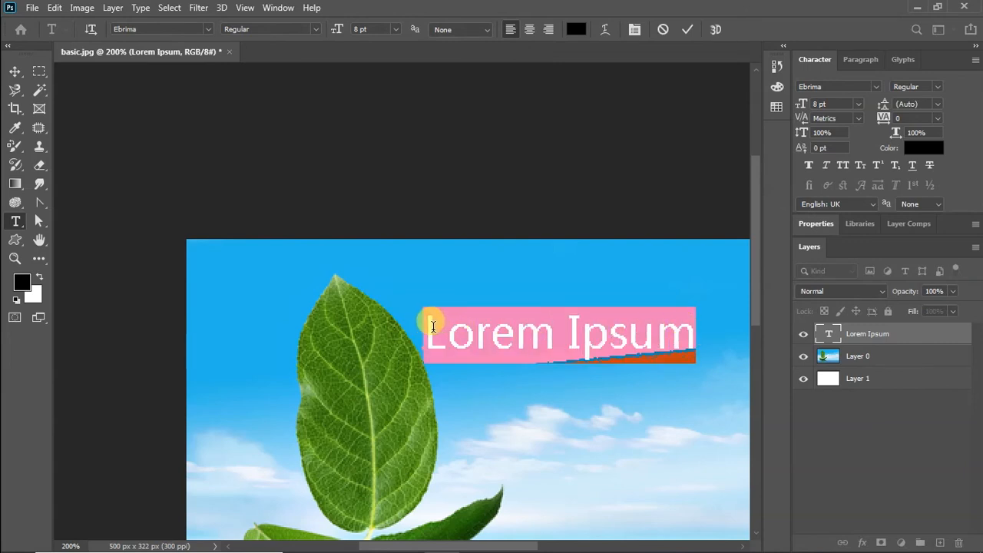
type("Leaf")
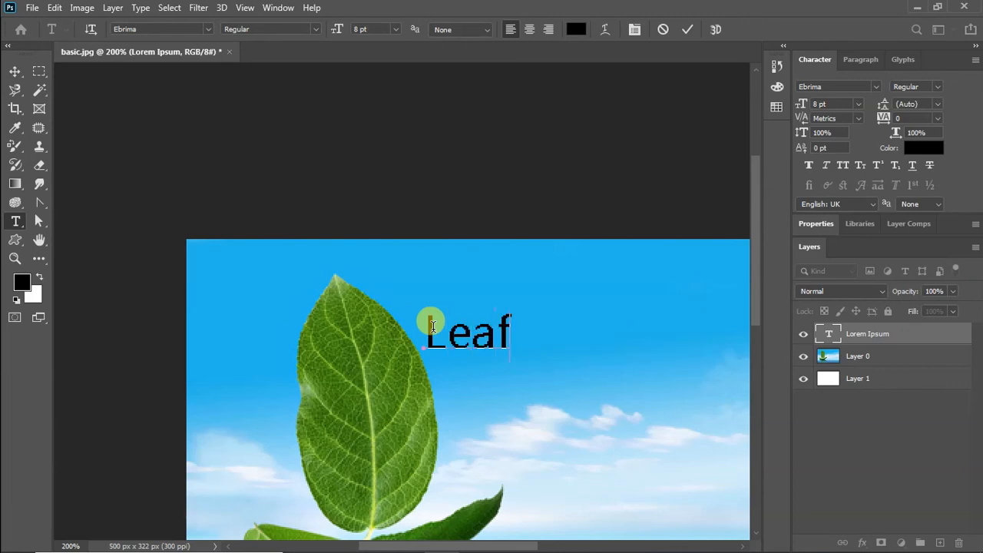
left_click(13, 73)
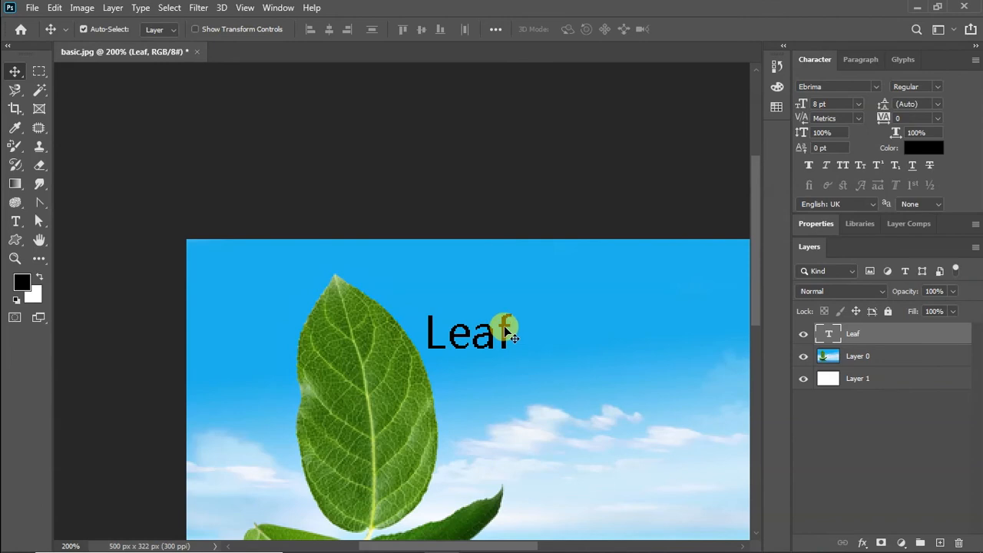
left_click_drag(504, 326, 553, 330)
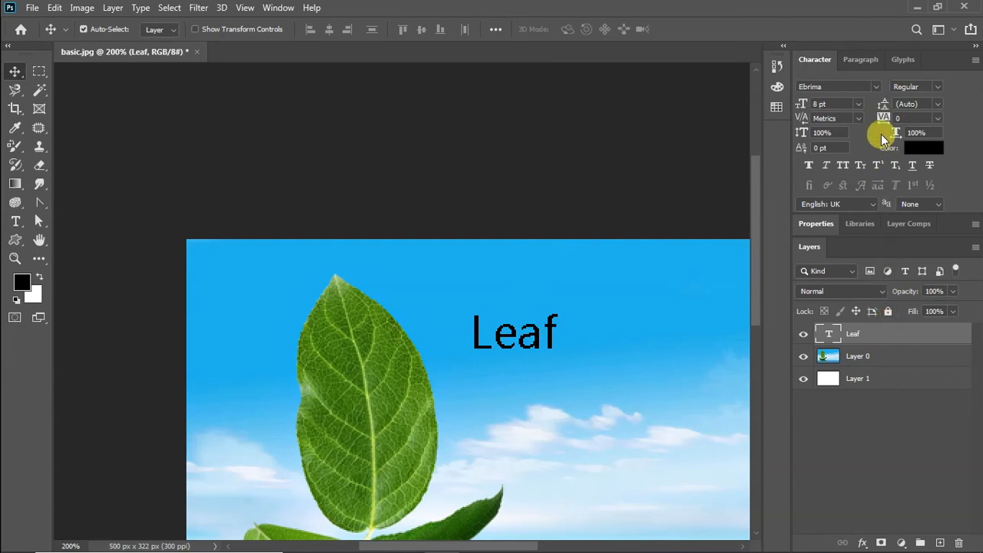
Set the Leaf text's font to earthheart and its color to a dark olive green.
left_click(876, 86)
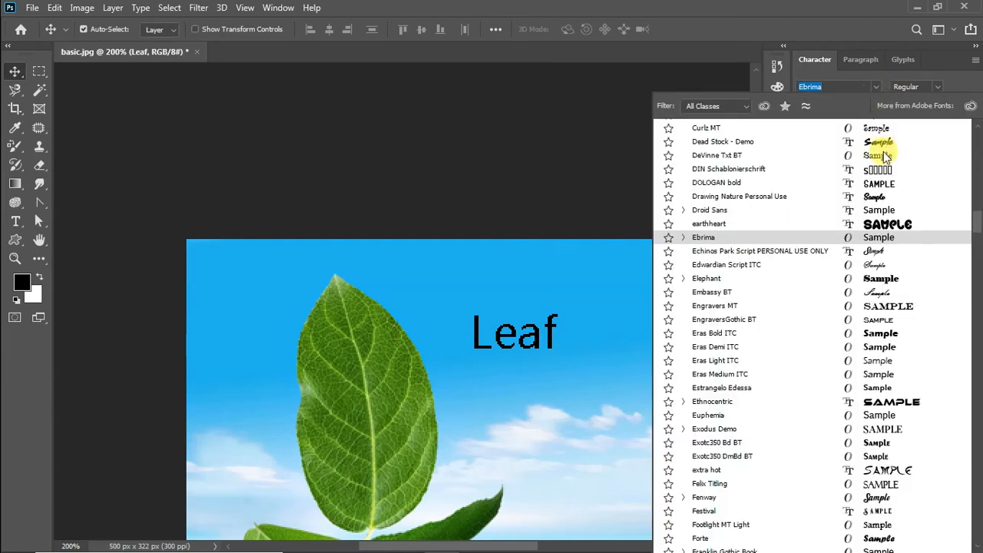
left_click(887, 224)
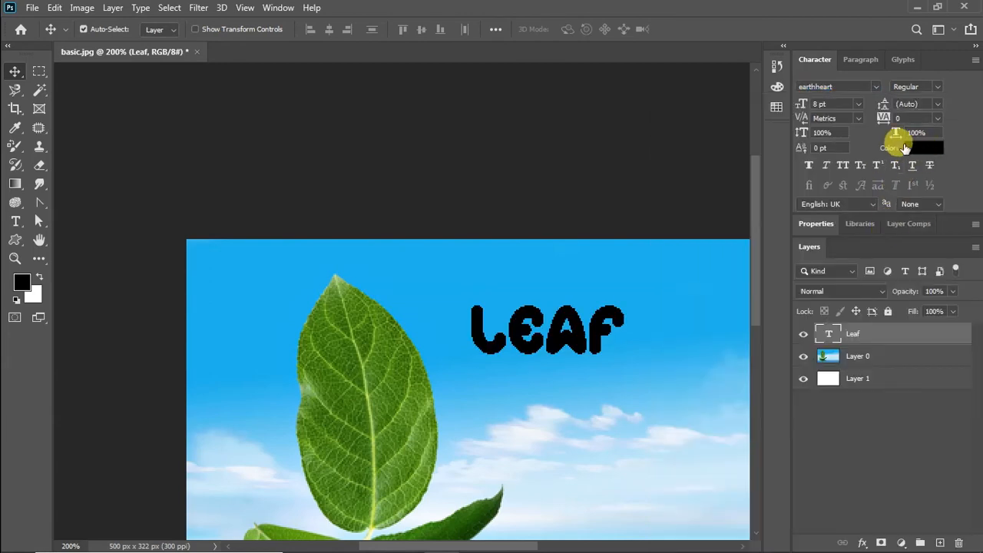
left_click(925, 150)
left_click_drag(566, 147, 320, 176)
left_click_drag(136, 261, 240, 264)
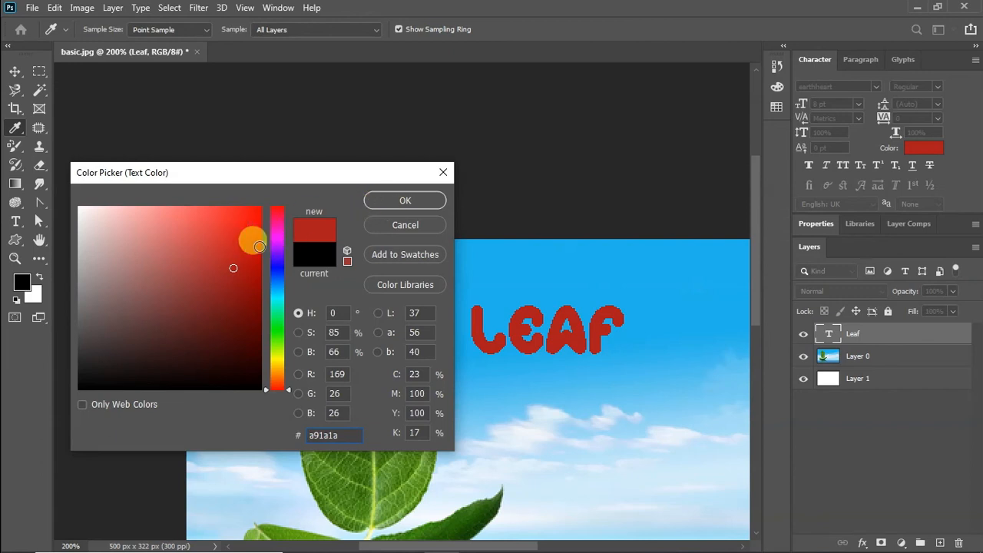
left_click(273, 347)
left_click_drag(238, 242, 241, 323)
left_click(404, 201)
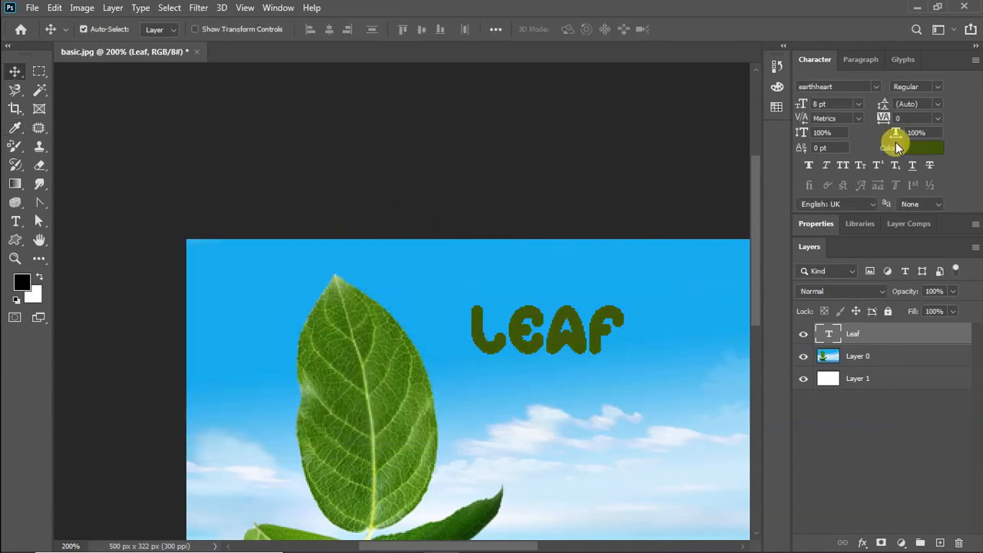
Switch Faux Bold on and off for the Leaf text and delete its text layer.
left_click(812, 167)
left_click(812, 166)
key("Delete")
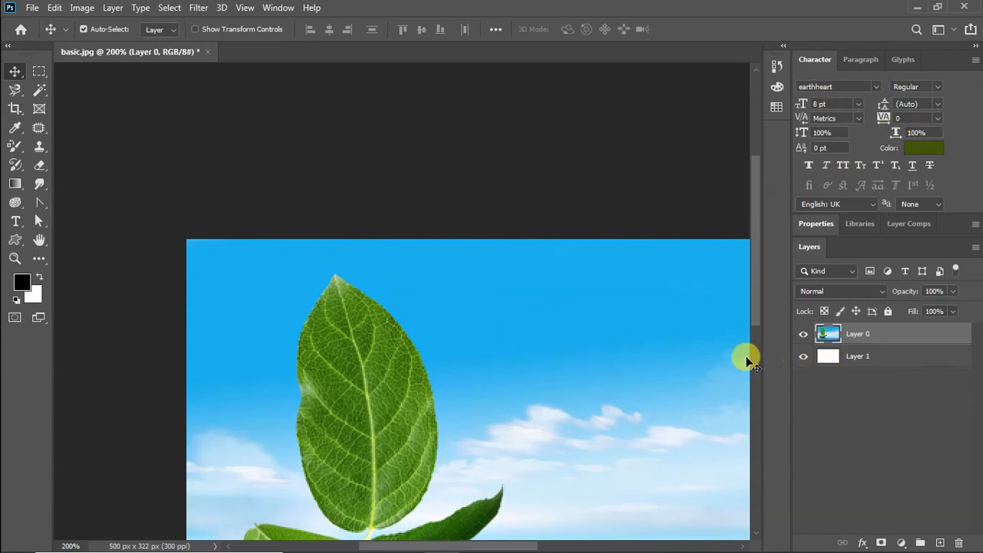
Try placeholder text beside the leaf with the Vertical Type tool, shifting it sideways before deleting its layer.
left_click(18, 221)
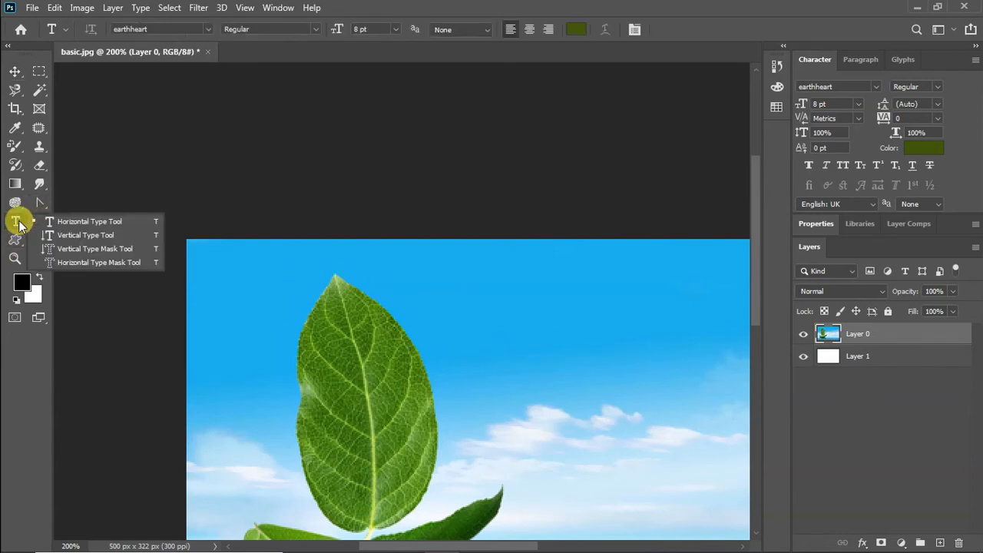
left_click(80, 235)
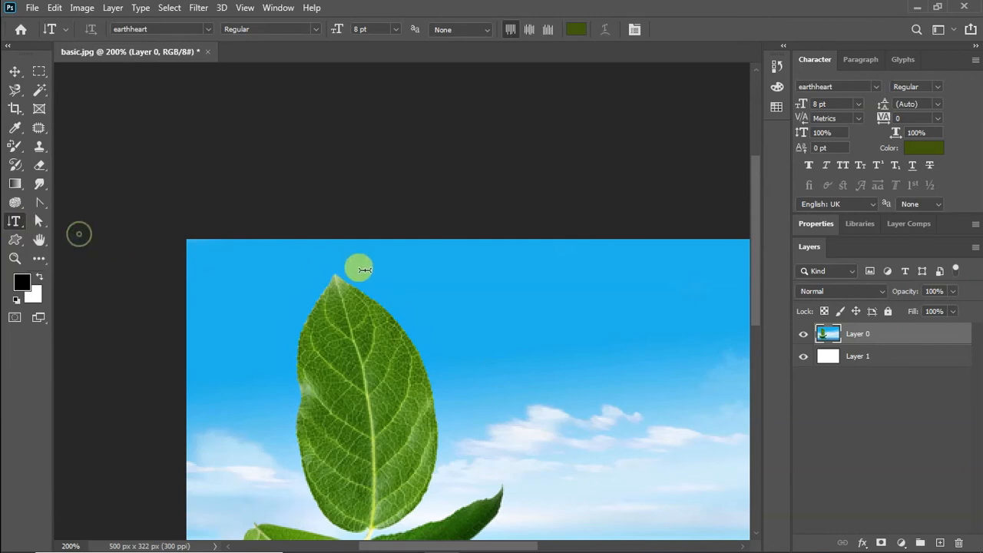
left_click(473, 263)
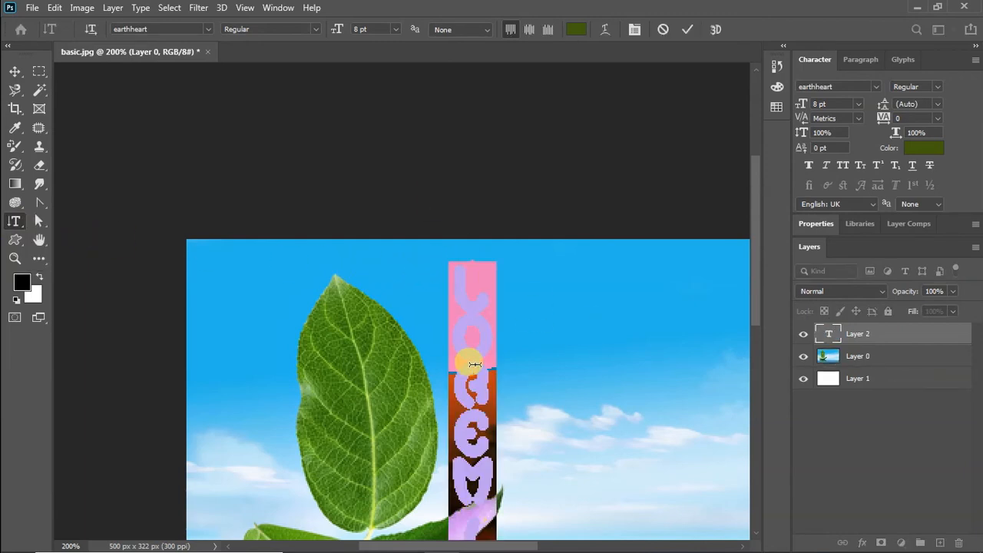
left_click(15, 71)
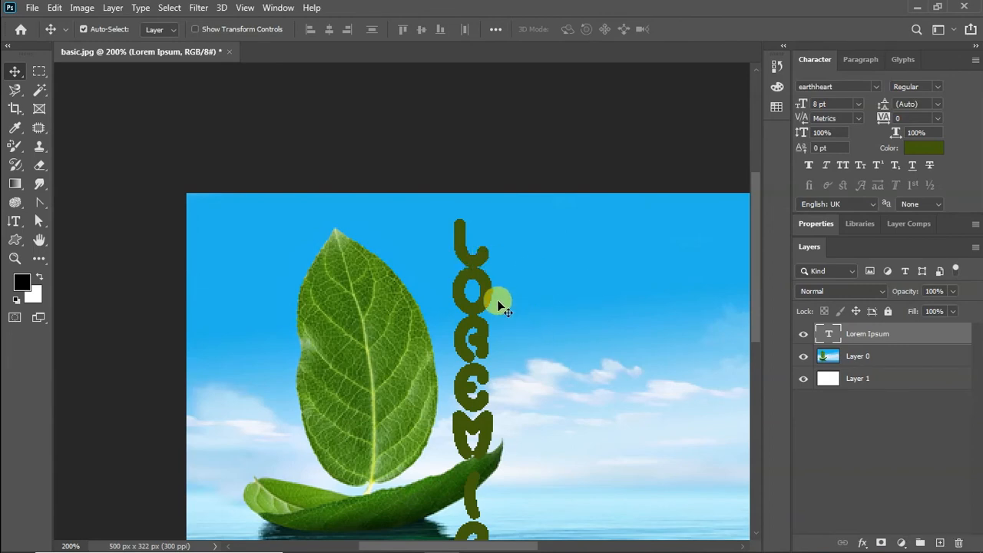
left_click_drag(481, 260, 537, 254)
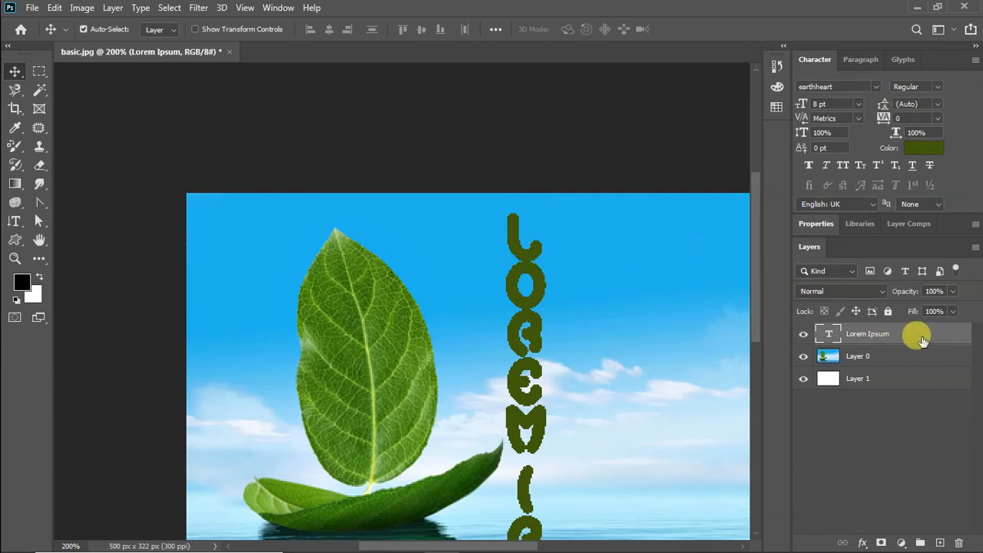
key("Delete")
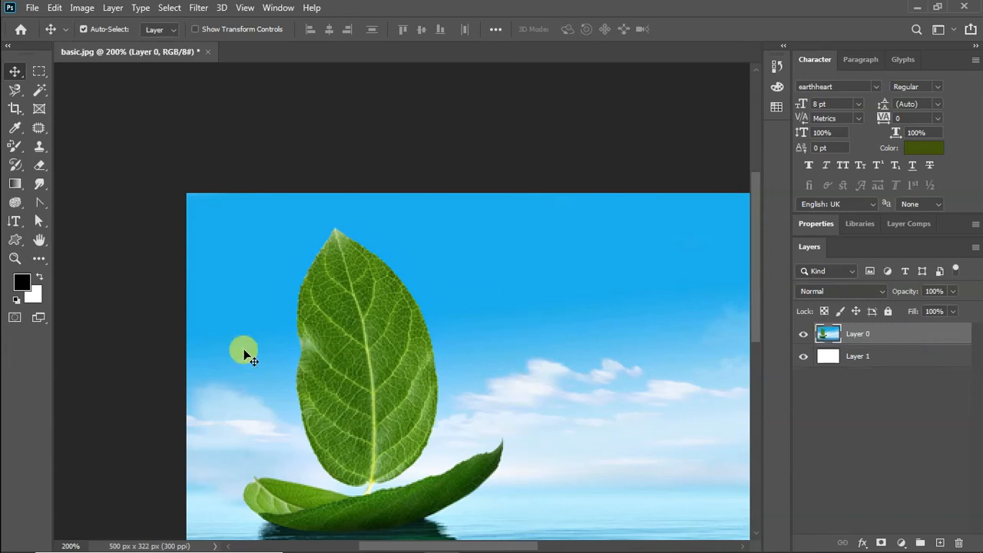
Add a placeholder paragraph text box in the sky beside the leaf with the Horizontal Type tool and center-align its text.
left_click(15, 220)
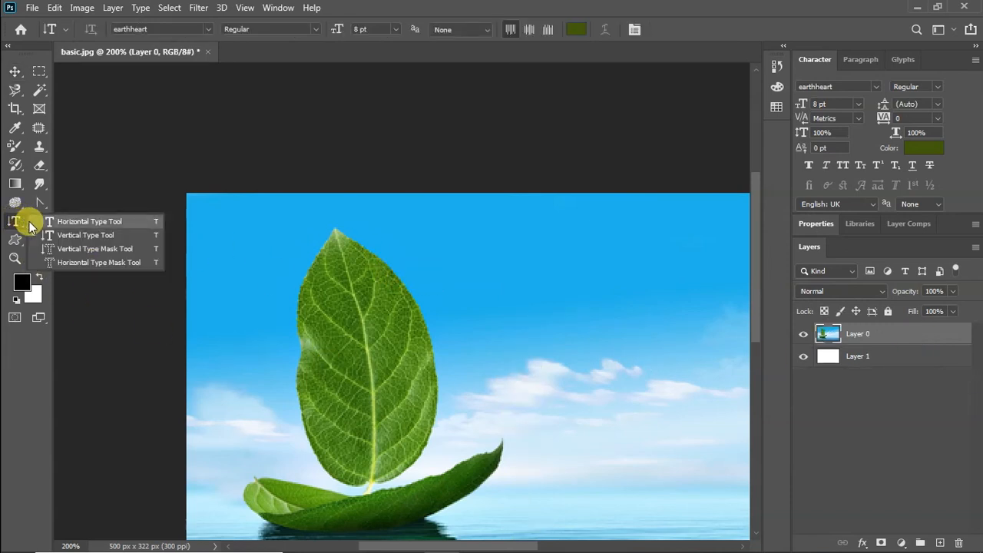
left_click(89, 222)
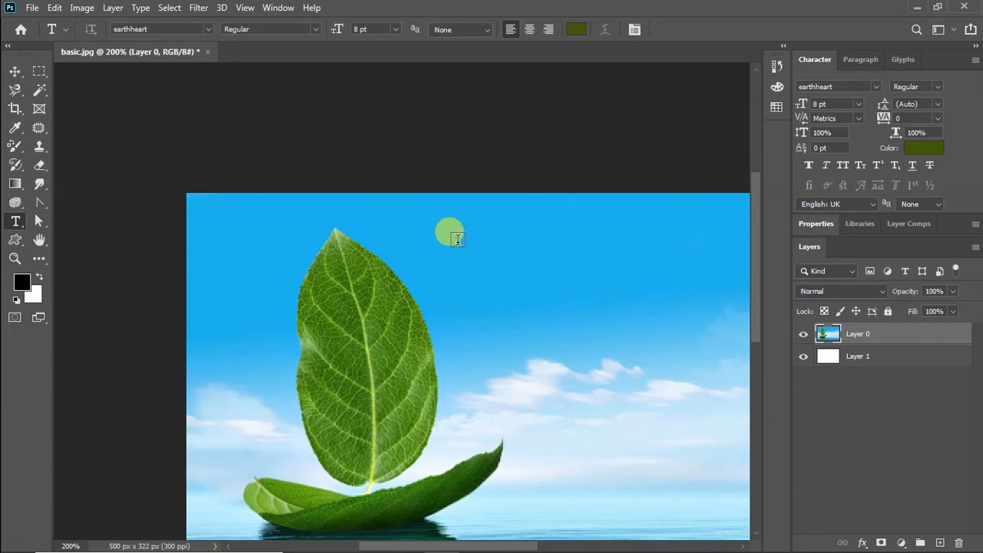
left_click_drag(457, 239, 695, 422)
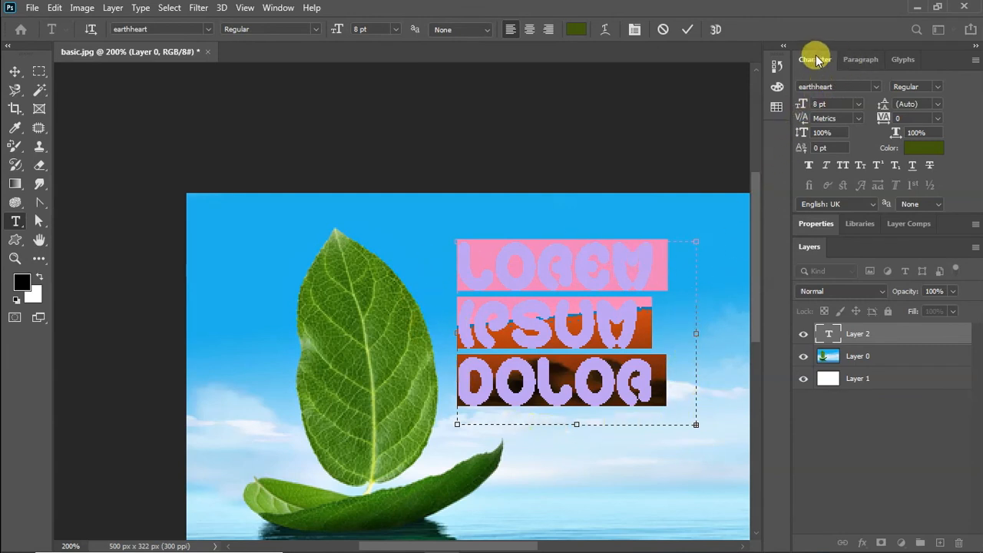
left_click(858, 60)
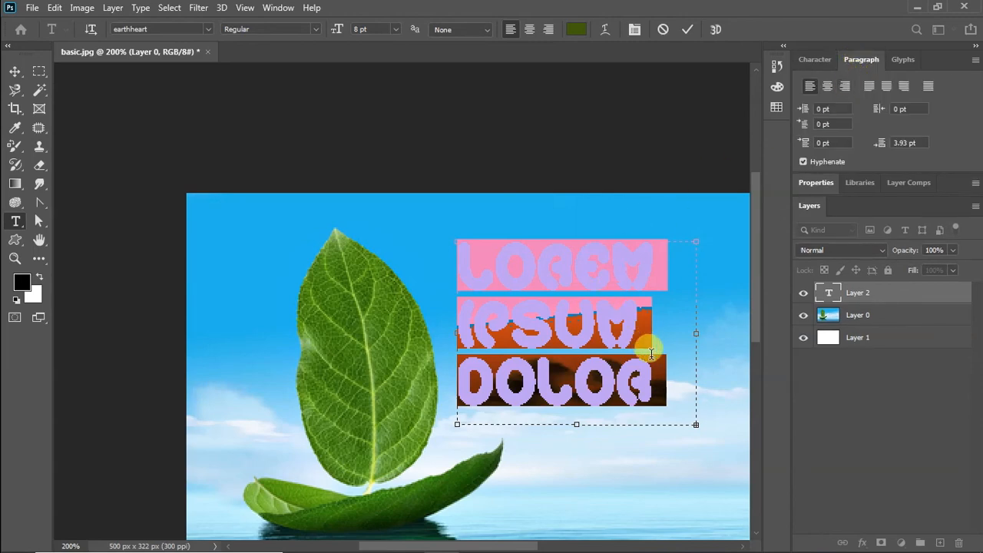
left_click(651, 353)
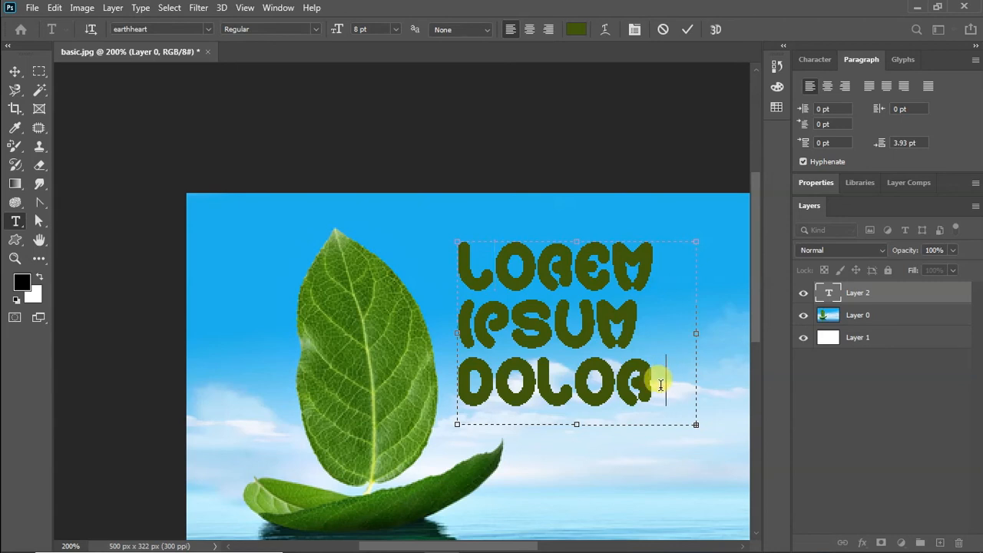
left_click_drag(660, 384, 450, 258)
left_click(827, 83)
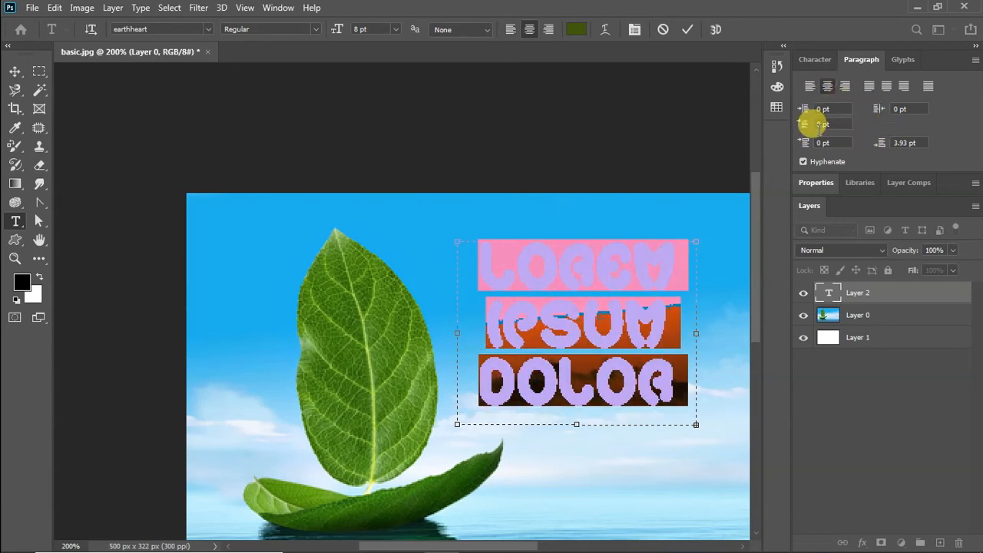
Set the selected paragraph lines to 6 pt, commit the text and delete its layer.
left_click(808, 61)
left_click(858, 104)
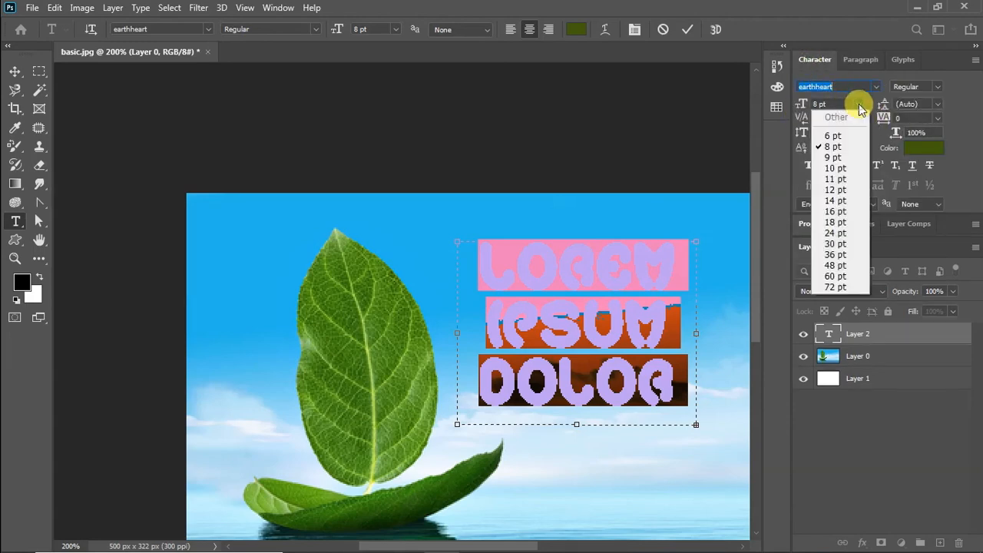
left_click(832, 136)
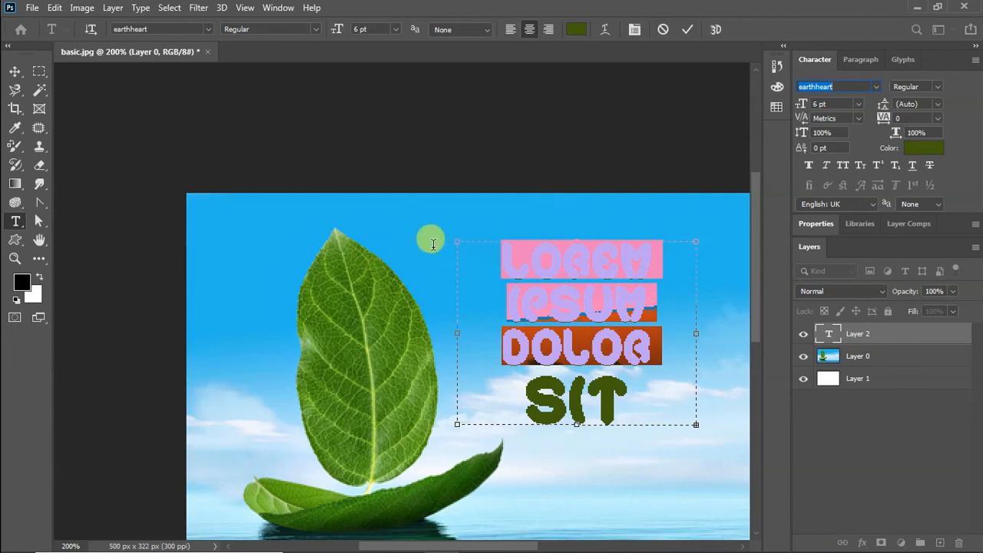
left_click(14, 71)
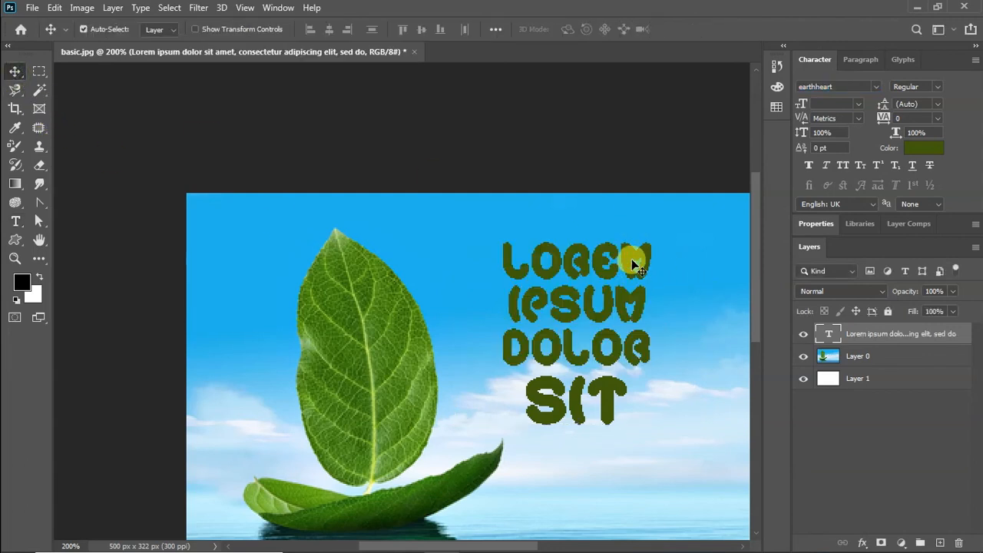
key("Delete")
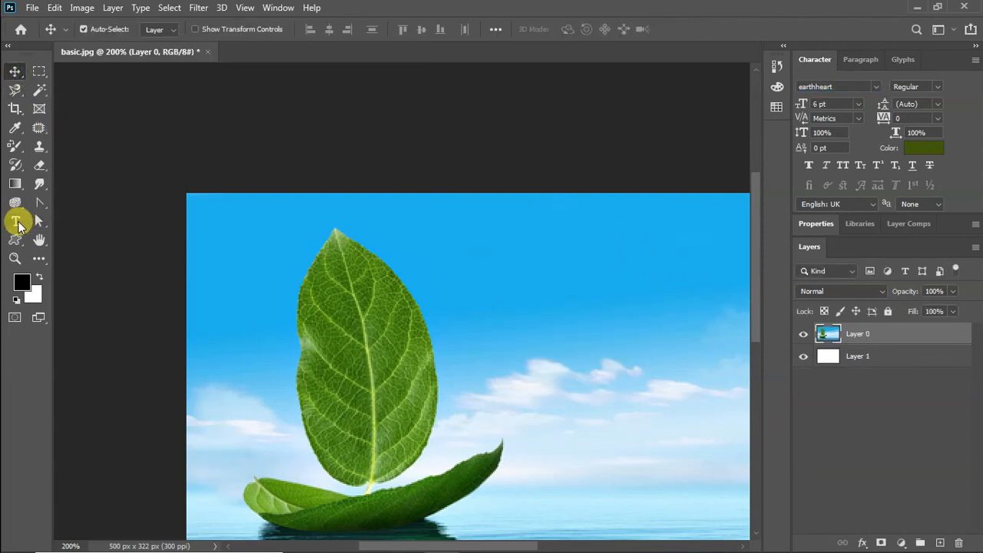
Create a "fgdgddddddfd" text selection across the leaf's tip with the Horizontal Type Mask tool and fill it with black on a new layer.
left_click(15, 222)
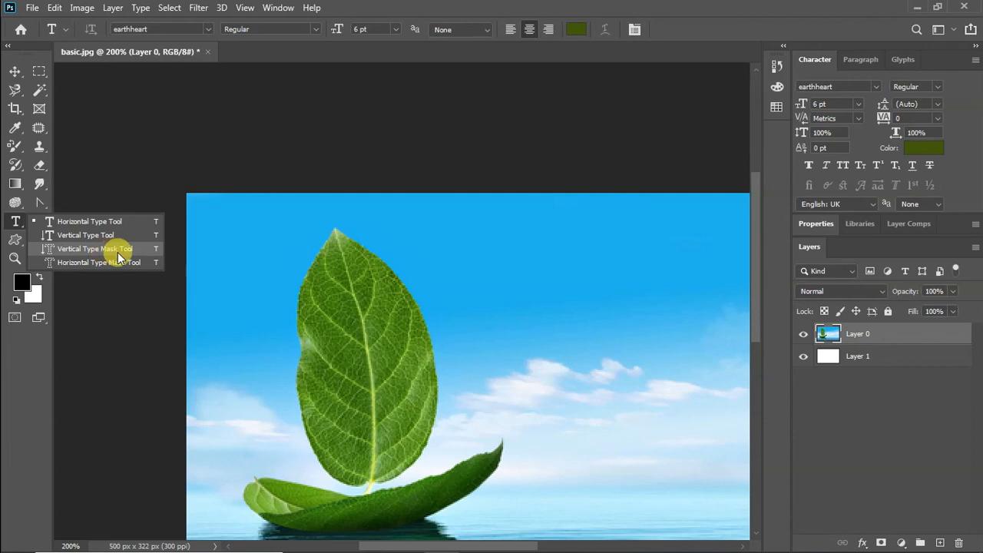
left_click(71, 262)
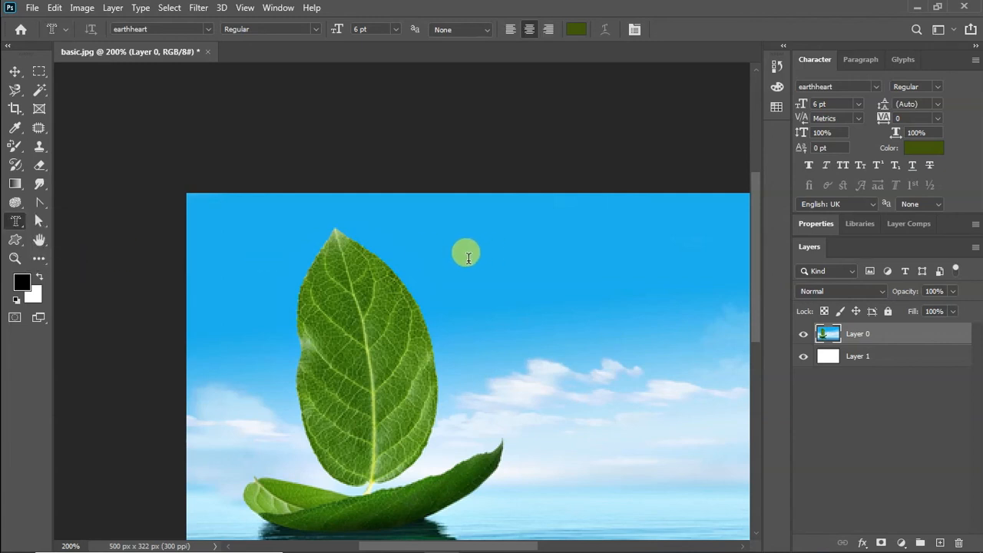
left_click(439, 259)
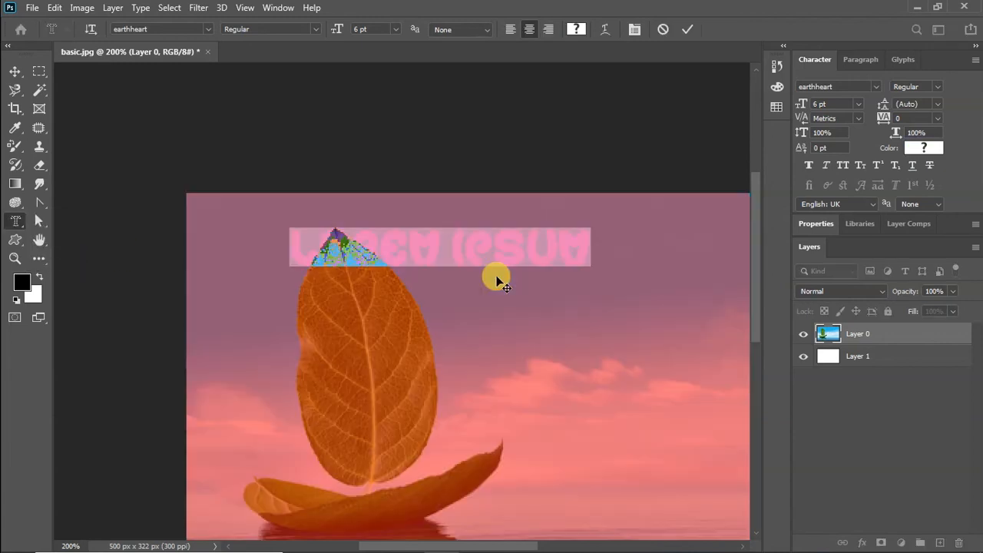
type("fgdgddddddfd")
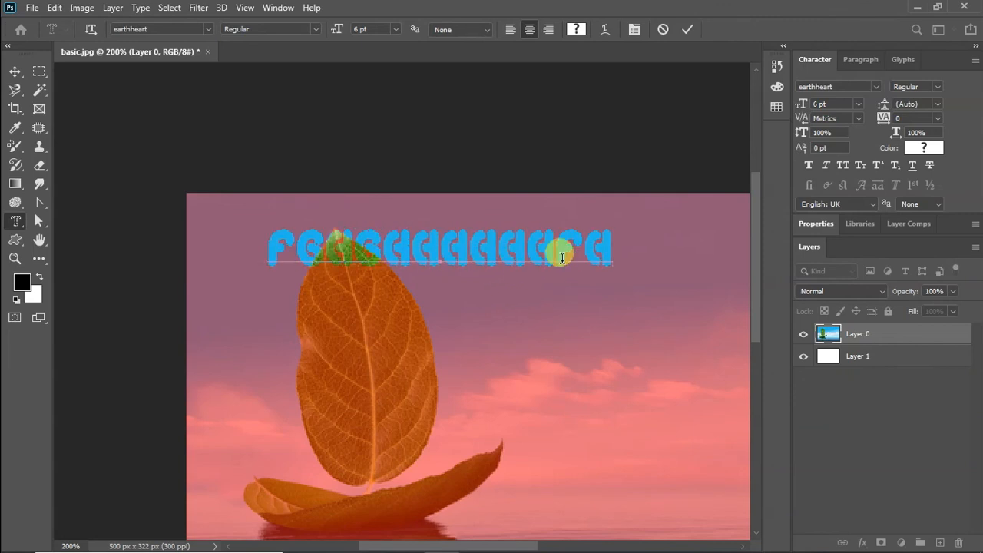
left_click(16, 72)
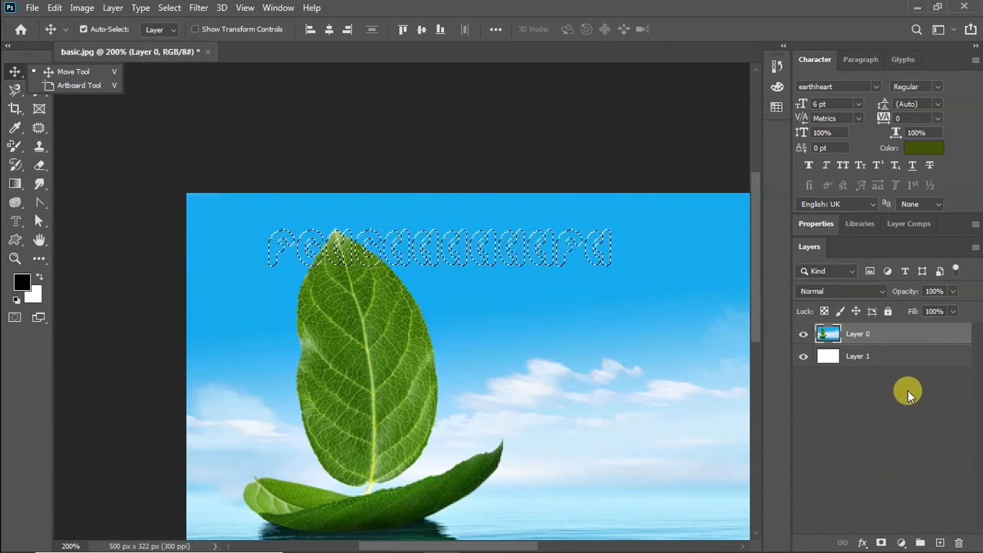
left_click(940, 542)
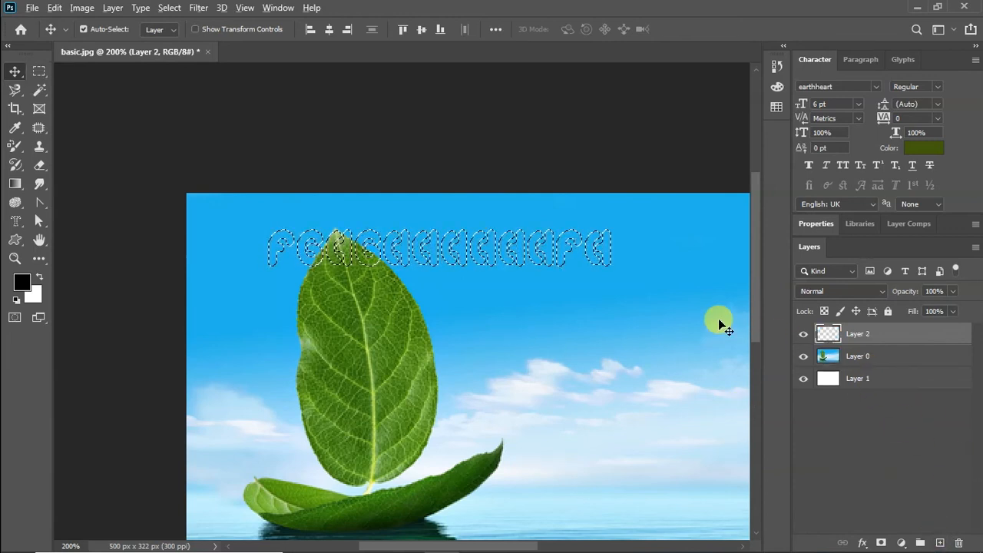
key("alt+BackSpace")
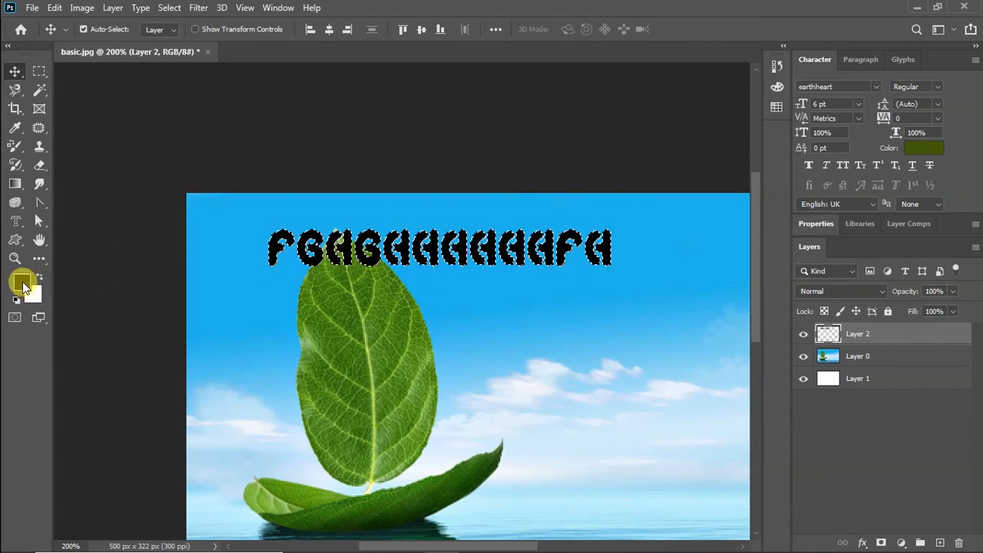
Restore the default black and white colors and fill the text selection with the white background color.
key("d")
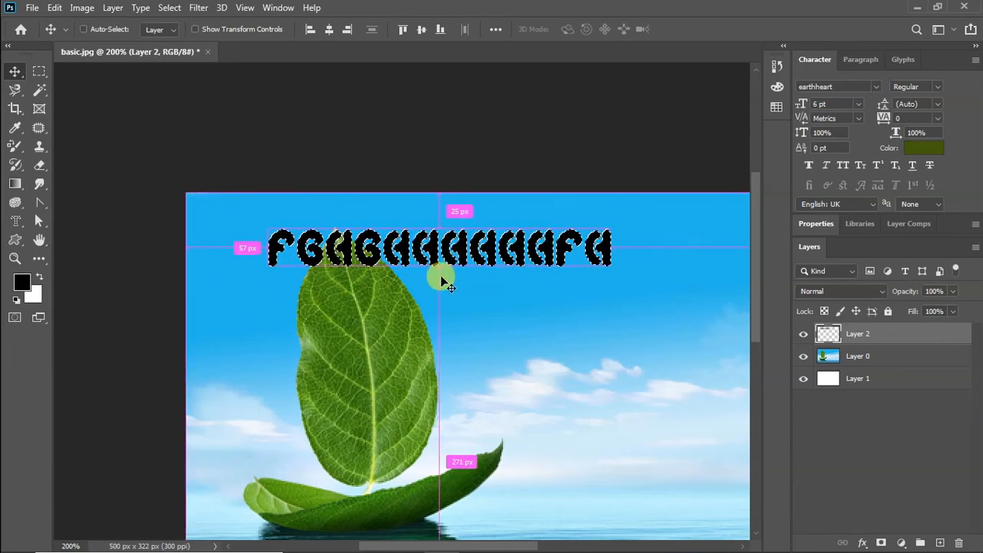
key("ctrl+BackSpace")
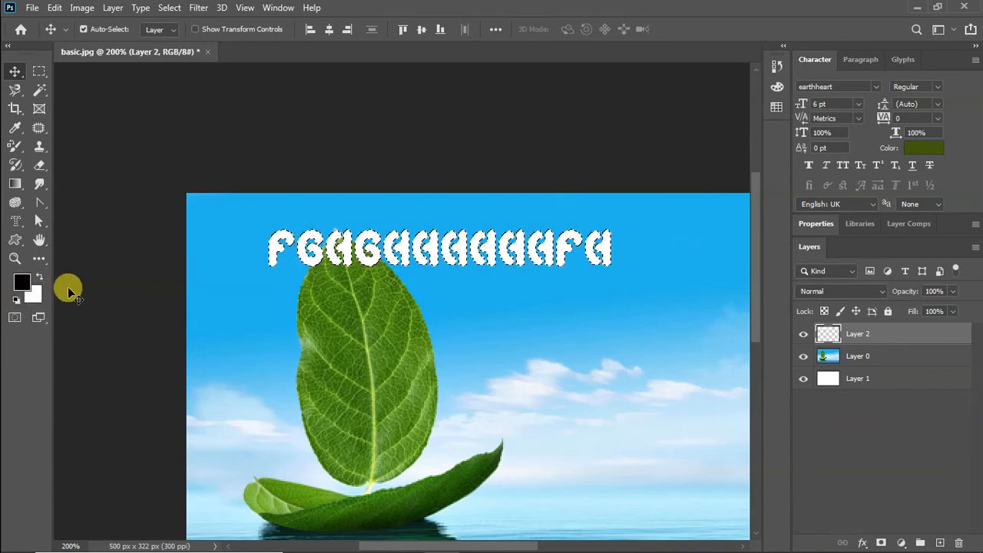
Set the foreground color to red dc1313 and the background color to teal green (R 35, G 202, B 149).
left_click(22, 284)
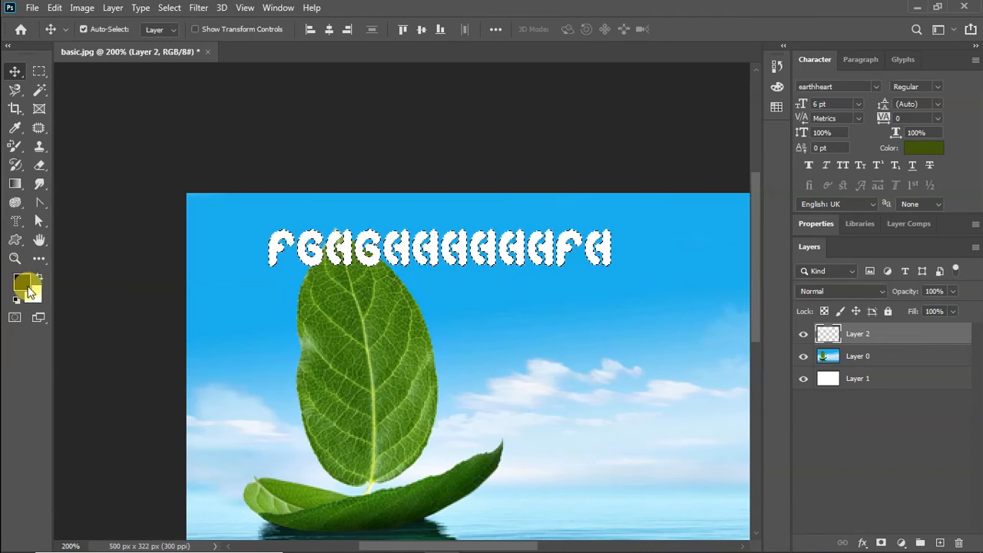
left_click(245, 231)
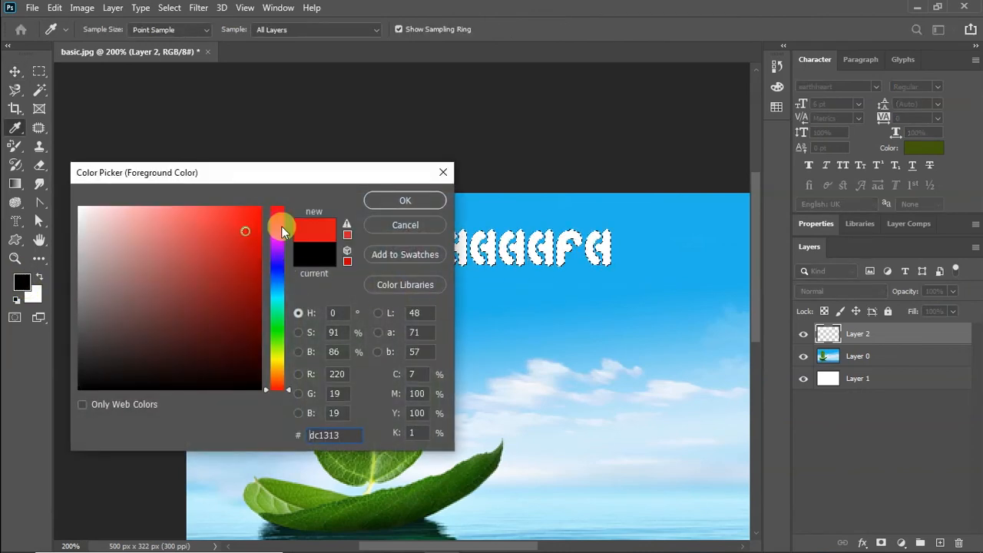
left_click(404, 201)
left_click(37, 292)
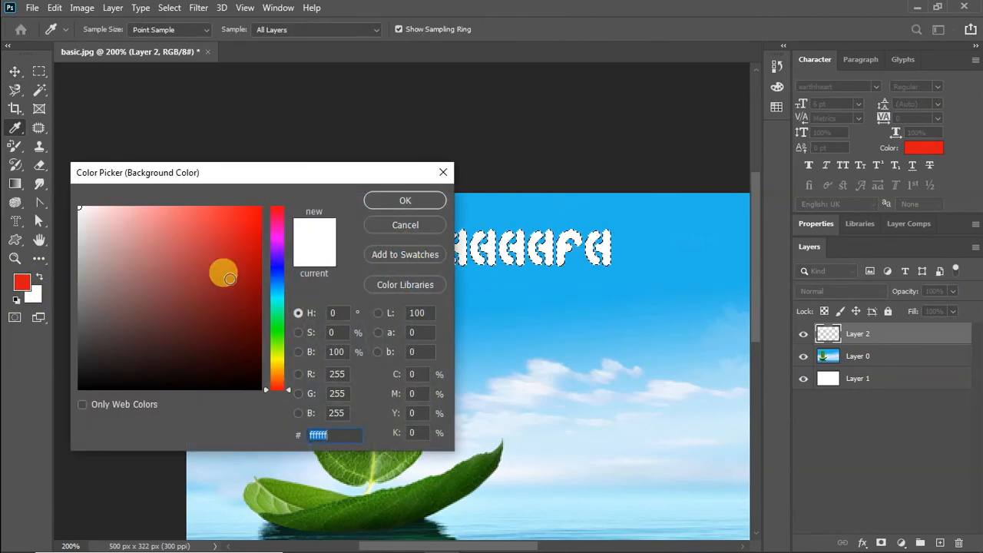
left_click(276, 308)
left_click(229, 244)
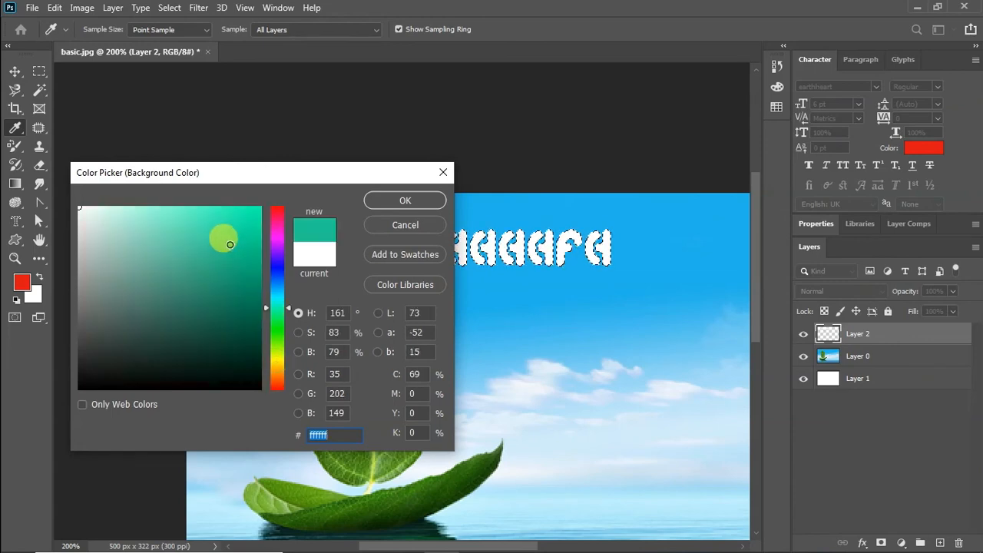
left_click(404, 200)
key("v")
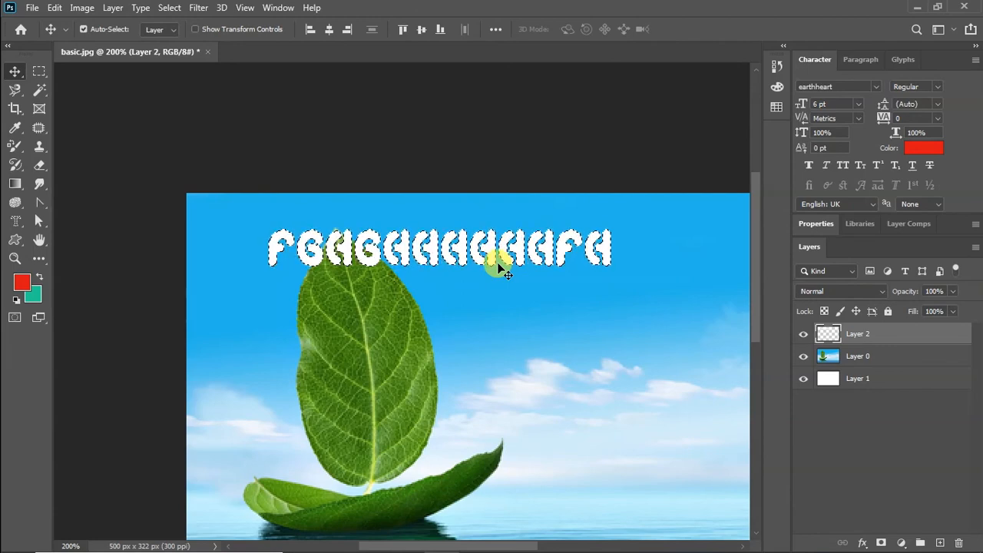
Fill the text selection with red and refill it with teal green, finishing by restoring the default black and white colors.
key("alt+BackSpace")
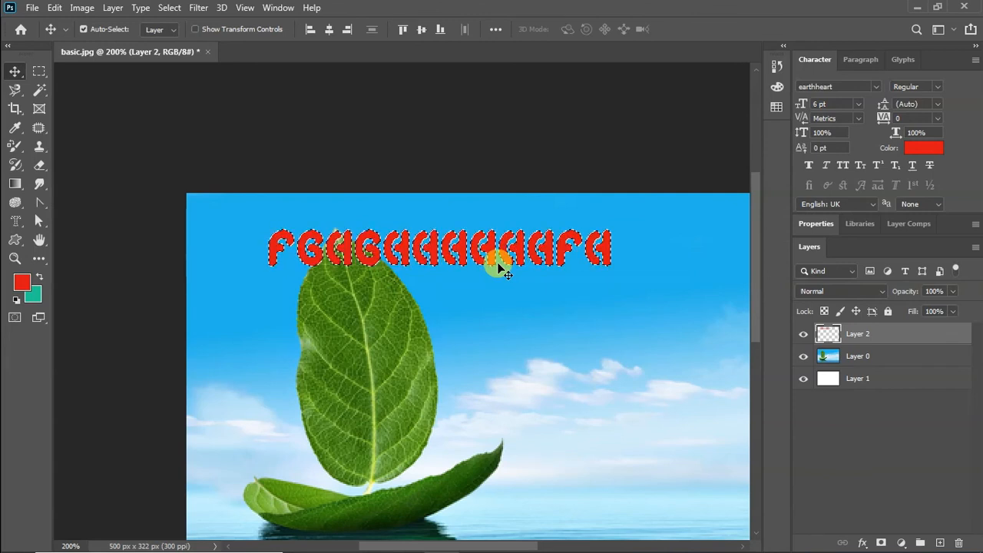
key("ctrl")
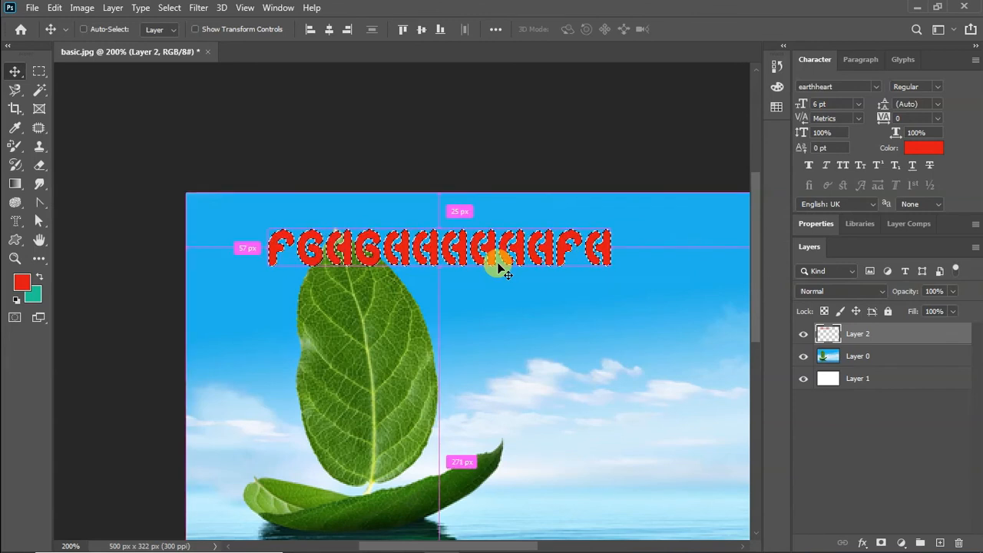
key("ctrl+BackSpace")
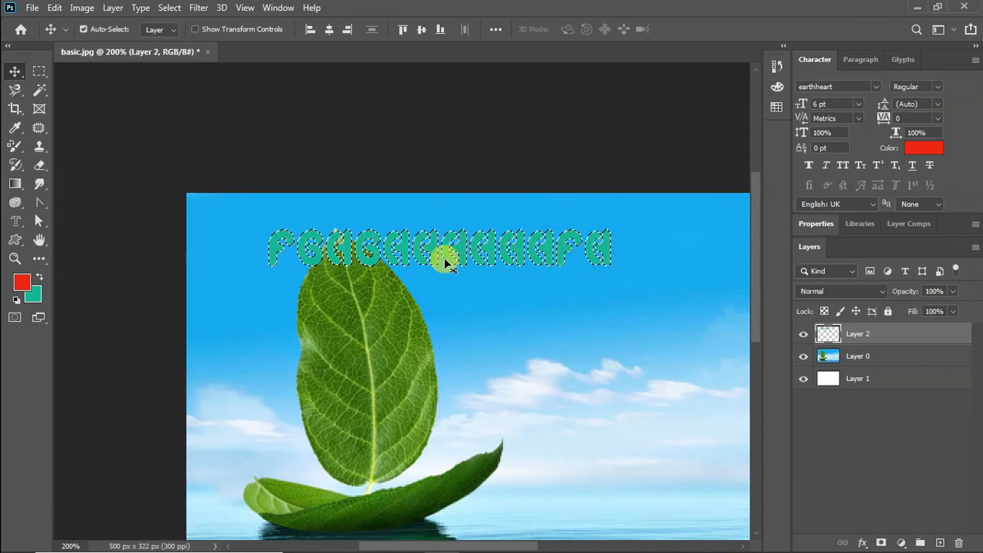
left_click(16, 299)
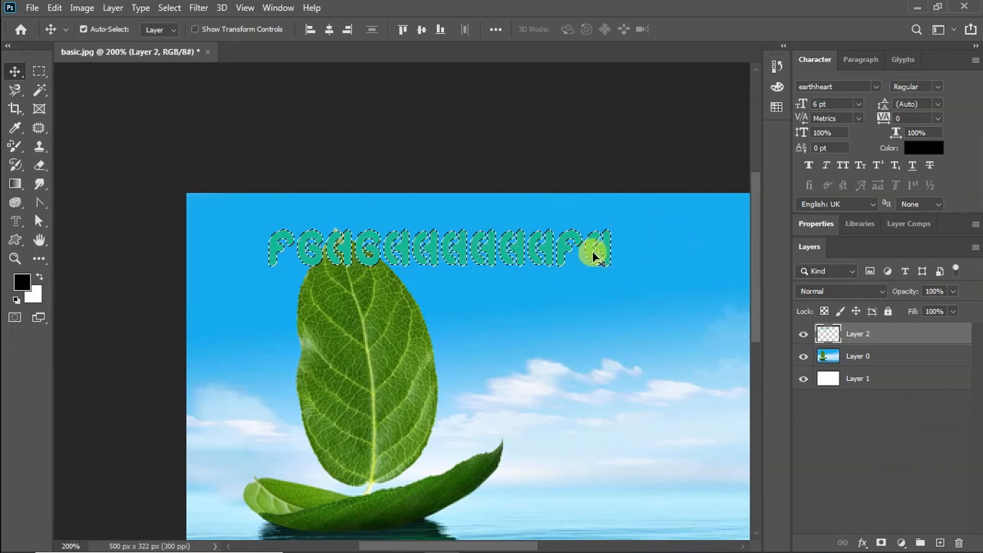
Deselect the teal lettering, move it into the open sky beside the leaf's tip and delete Layer 2.
key("ctrl+d")
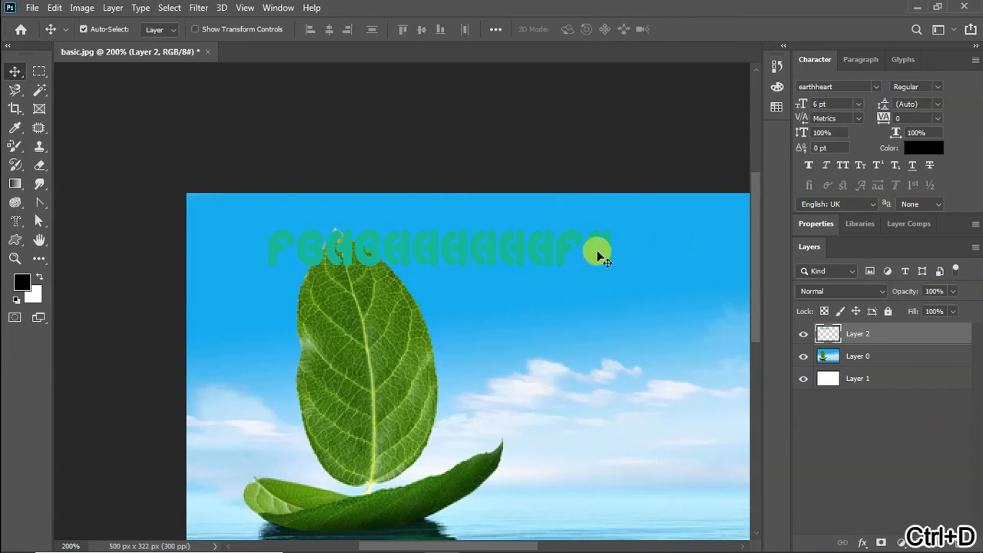
left_click_drag(603, 253, 708, 228)
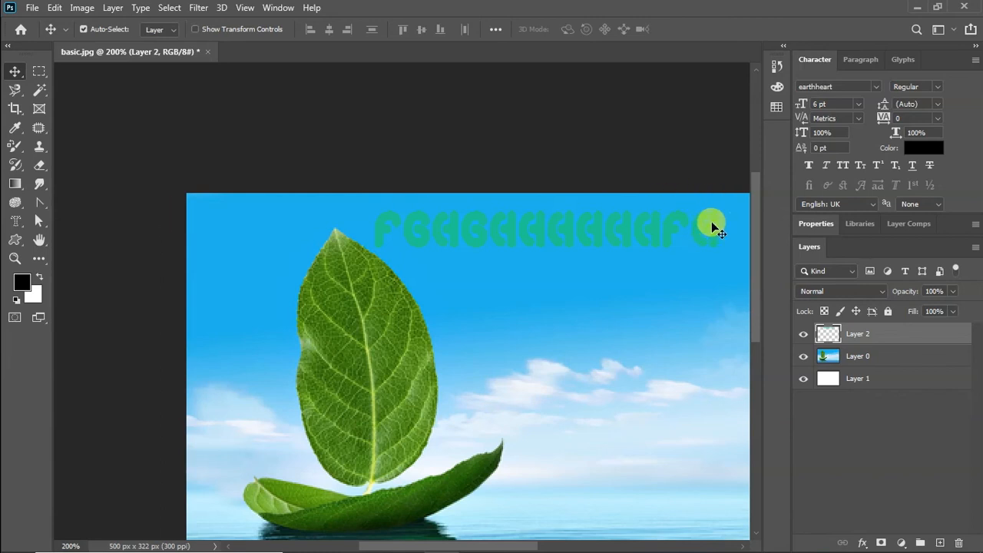
left_click(21, 224)
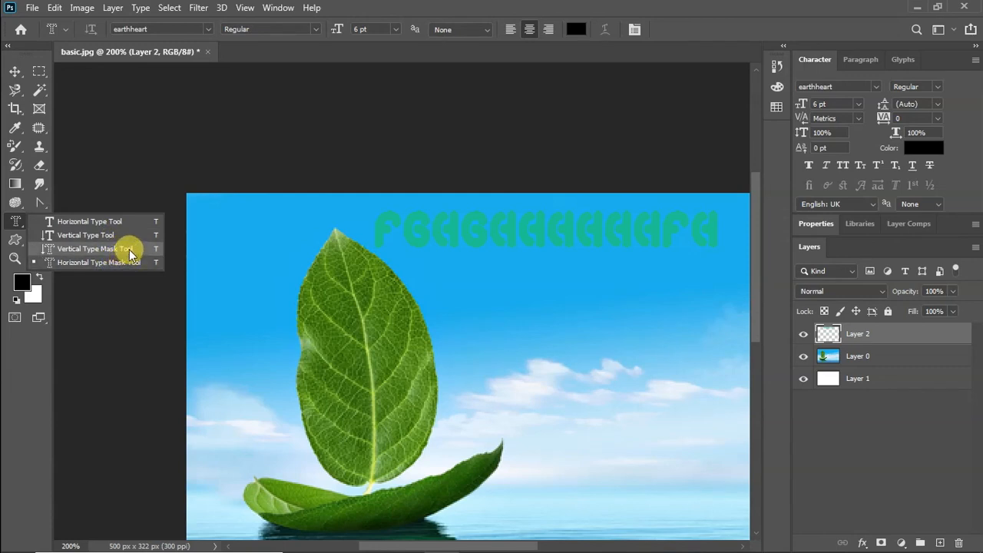
left_click_drag(889, 346, 959, 543)
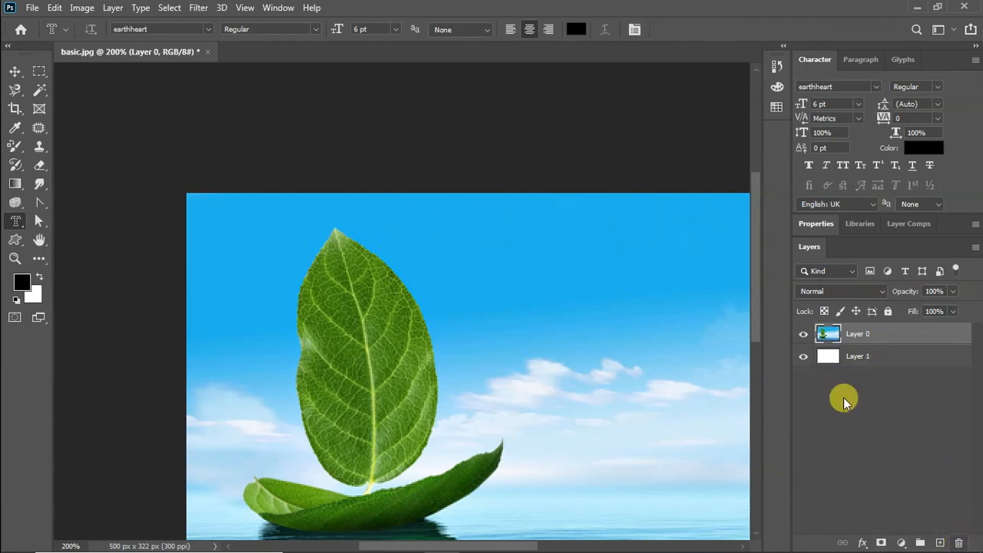
Pan the image upward with the Hand tool to bring more of the water below the leaf boat into view.
left_click_drag(514, 547, 536, 547)
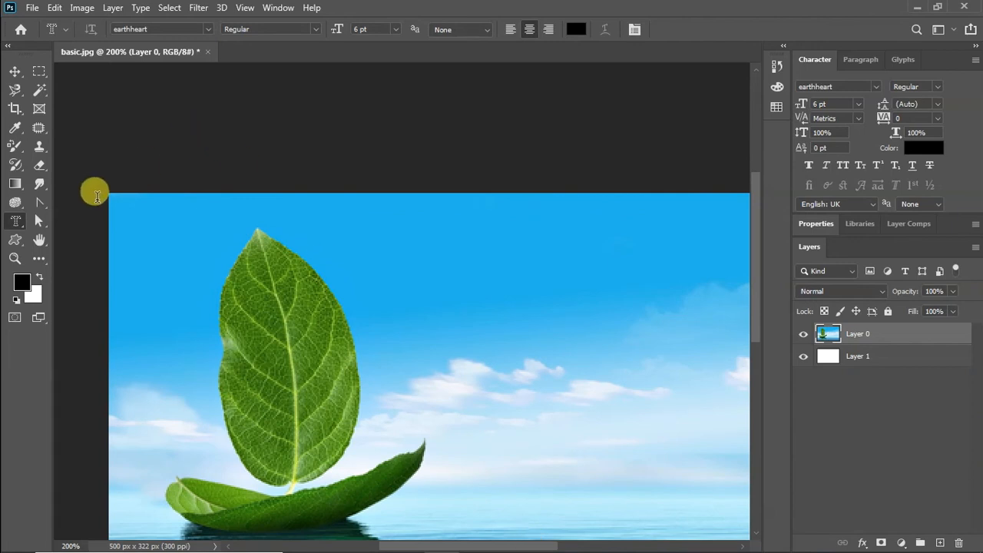
scroll(483, 250, "down", 2)
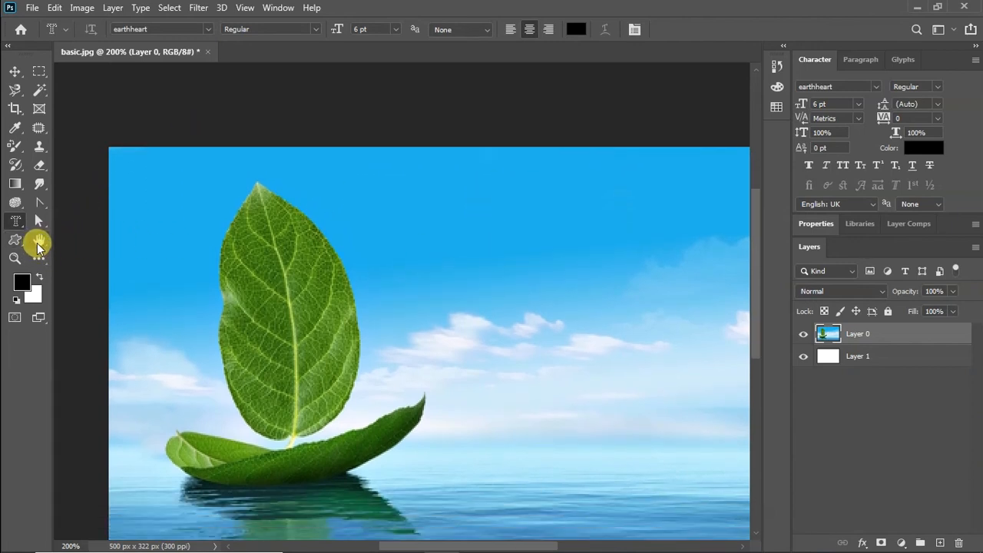
left_click(39, 240)
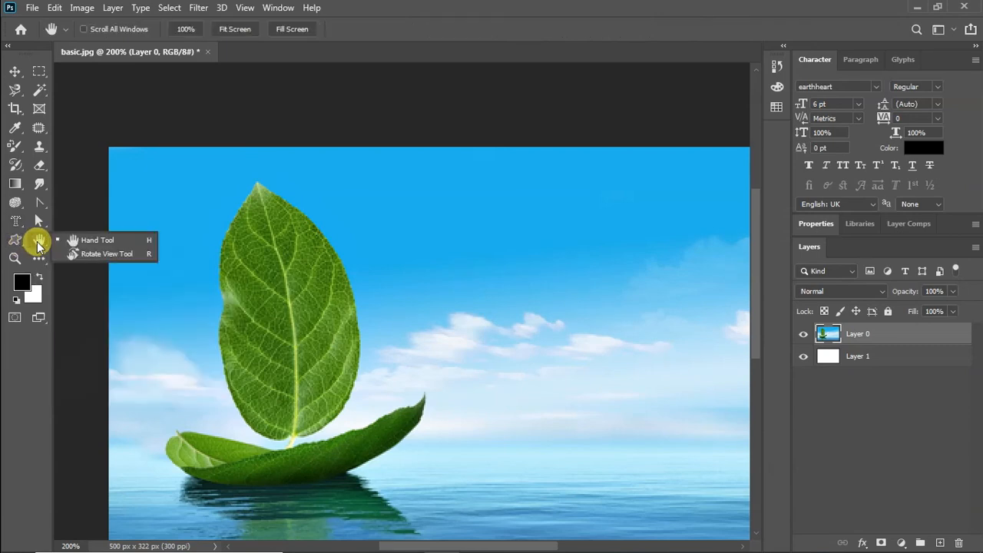
left_click(121, 242)
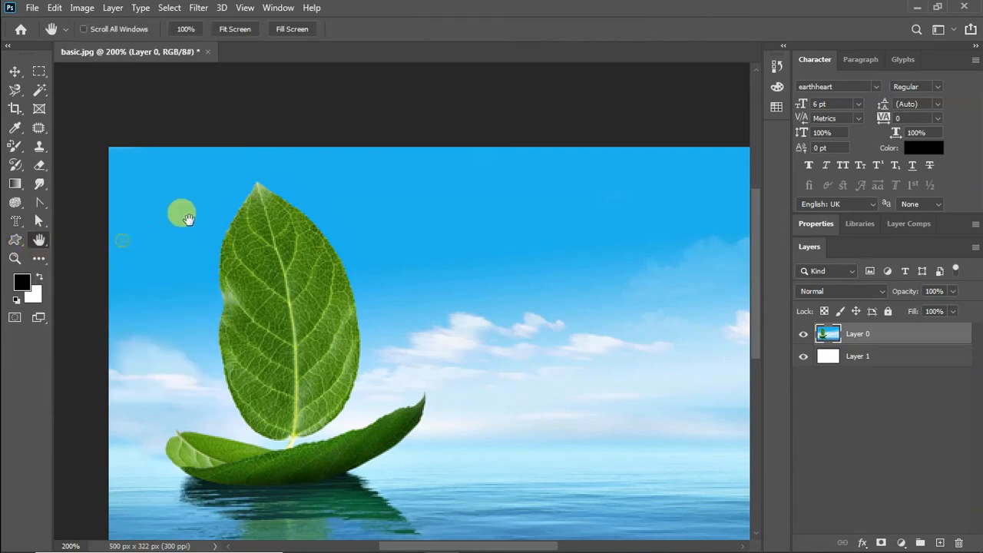
mouse_move(344, 222)
left_mouse_down()
mouse_move(314, 179)
mouse_move(458, 202)
mouse_move(357, 159)
mouse_move(585, 271)
mouse_move(456, 213)
mouse_move(266, 182)
mouse_move(421, 261)
mouse_move(281, 206)
mouse_move(419, 314)
mouse_move(570, 206)
mouse_move(437, 252)
mouse_move(403, 234)
mouse_move(456, 216)
mouse_move(433, 239)
mouse_move(480, 210)
mouse_move(405, 210)
mouse_move(388, 196)
mouse_move(400, 193)
left_mouse_up()
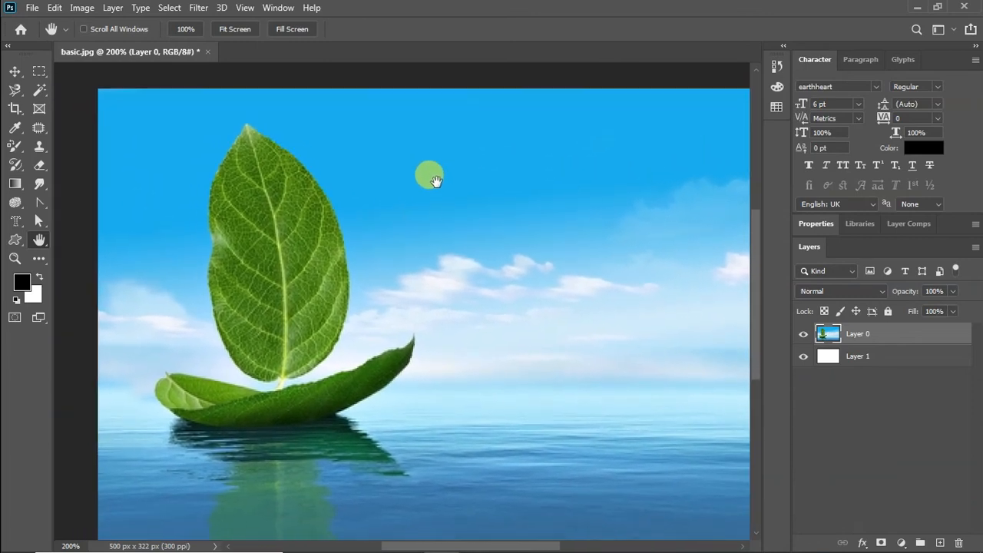
Rotate the canvas view to about -13° with the Rotate View tool.
right_click(39, 238)
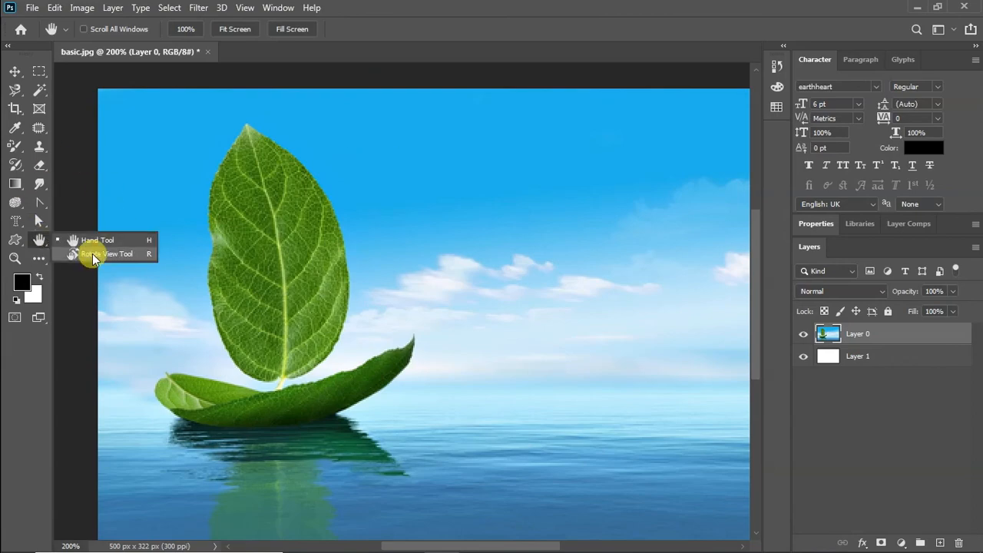
left_click(92, 258)
left_click_drag(318, 186, 227, 183)
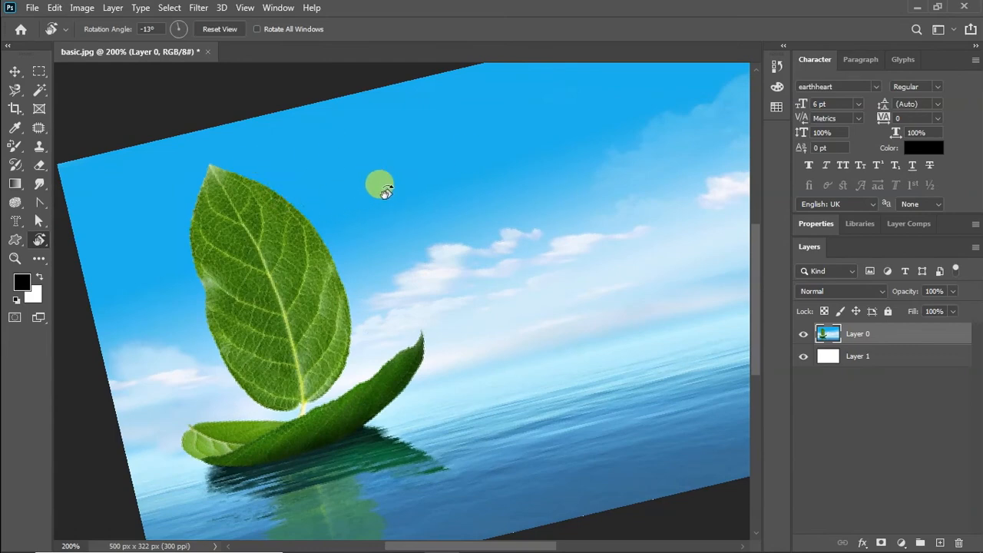
Undo the text layer's deletion and move, set the view's rotation angle to 0° and delete Layer 2.
key("ctrl+z")
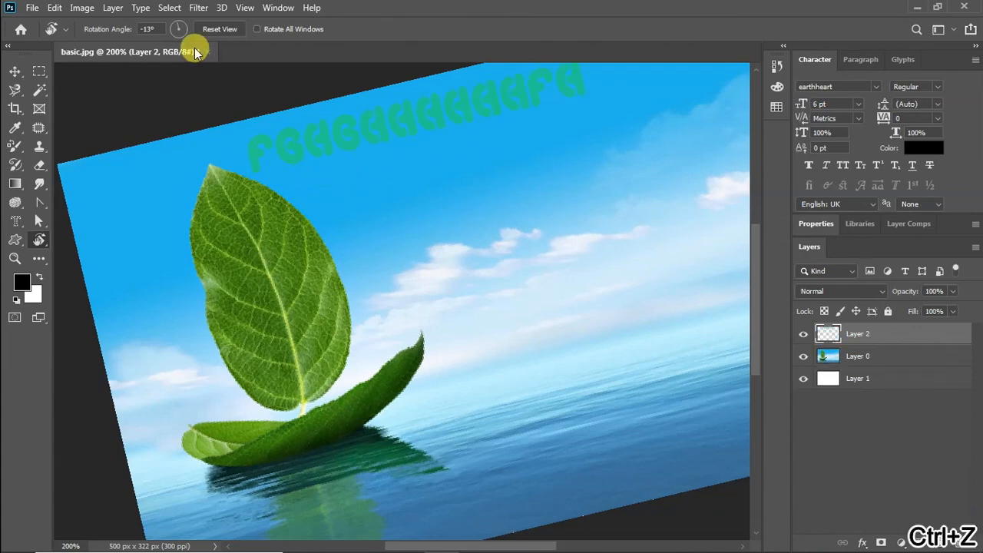
key("ctrl+z")
left_click(148, 28)
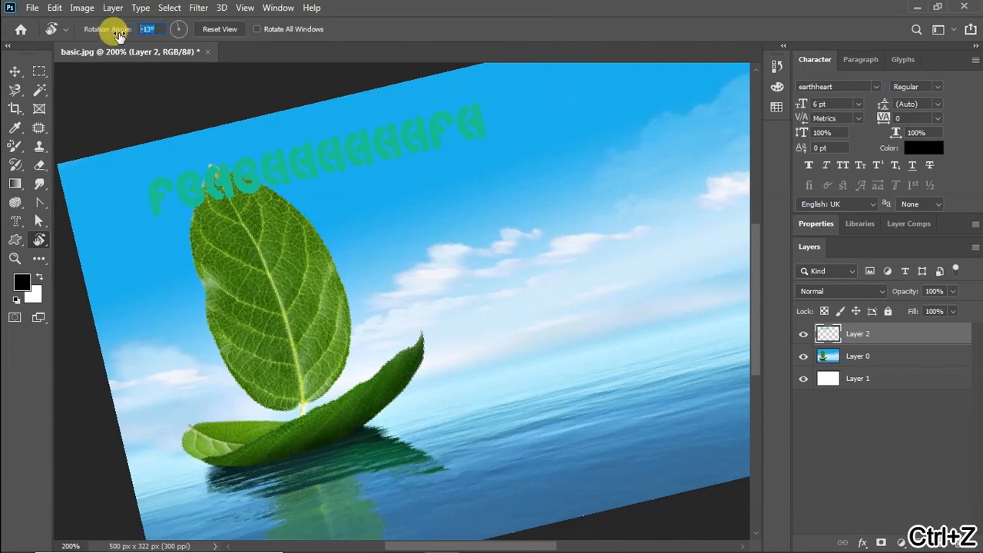
type("0")
key("Return")
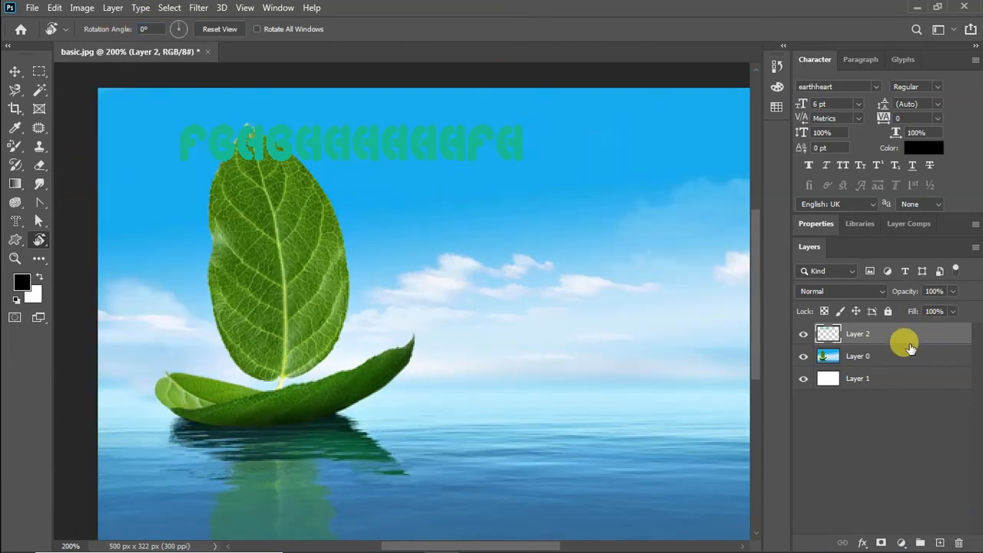
left_click_drag(908, 347, 962, 547)
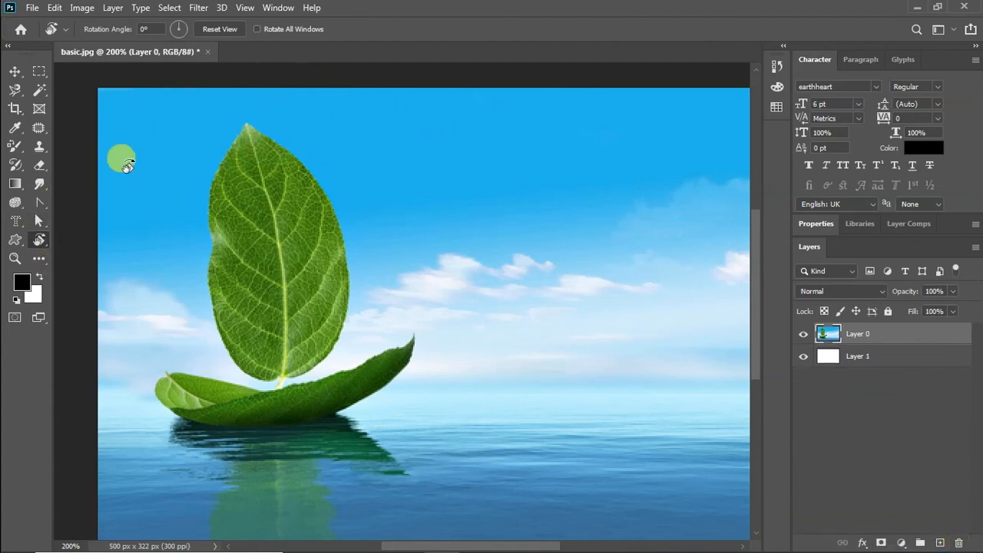
Pan across to the far side of the image and back to the leaf with the Hand tool.
left_click(40, 241)
left_click(84, 238)
left_click_drag(285, 171, 149, 136)
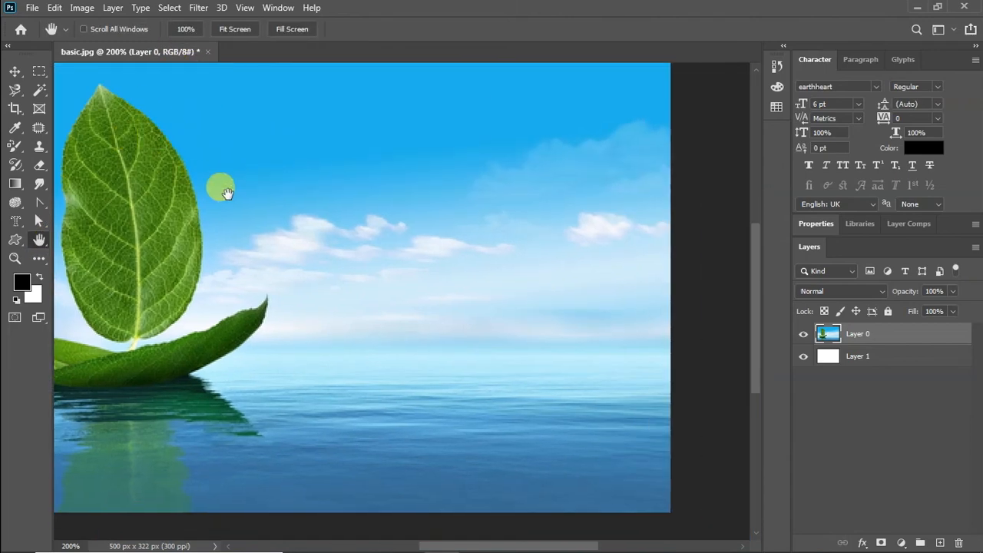
left_click_drag(228, 193, 267, 281)
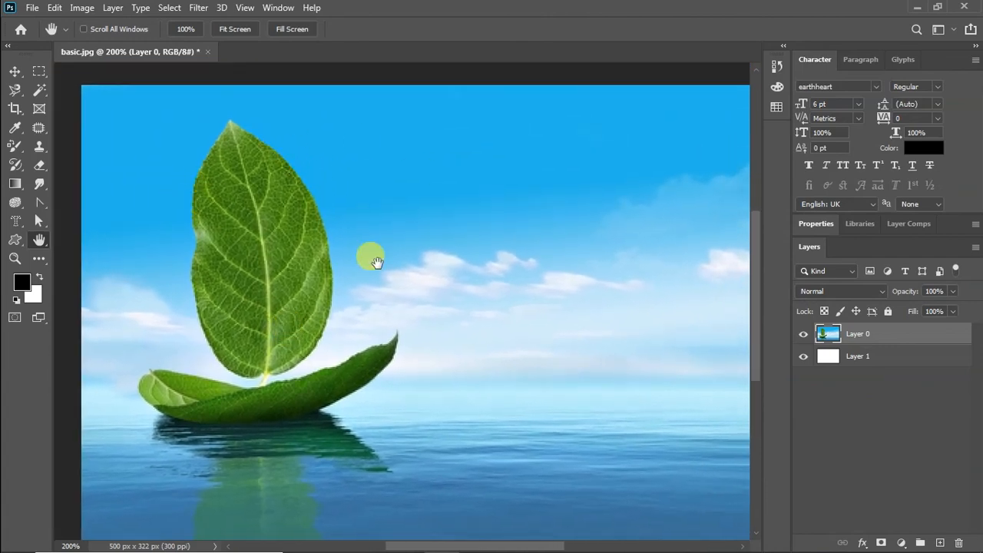
Delete Layer 2 and clear the text selection, undoing the mistaken deletion of Layer 0 along the way.
left_click(15, 259)
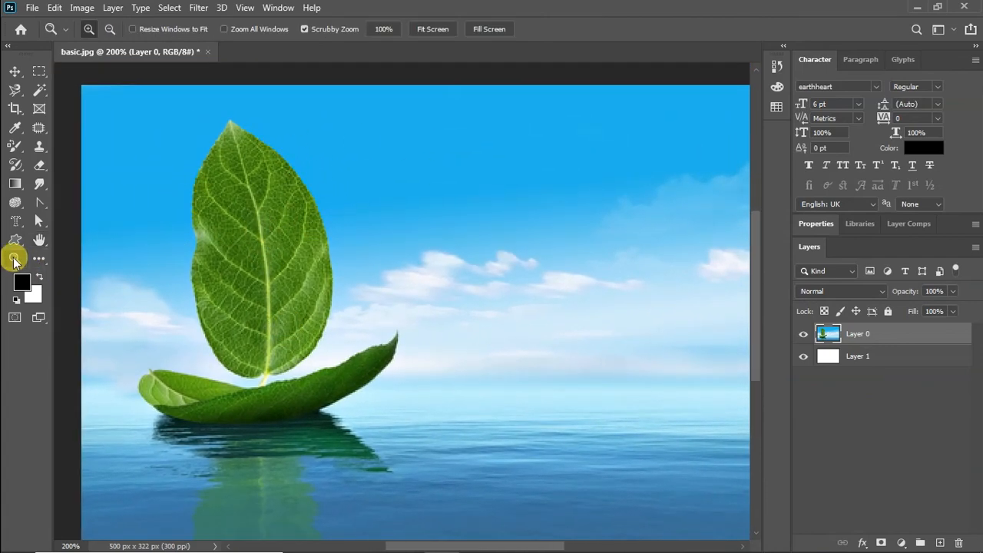
key("ctrl+z")
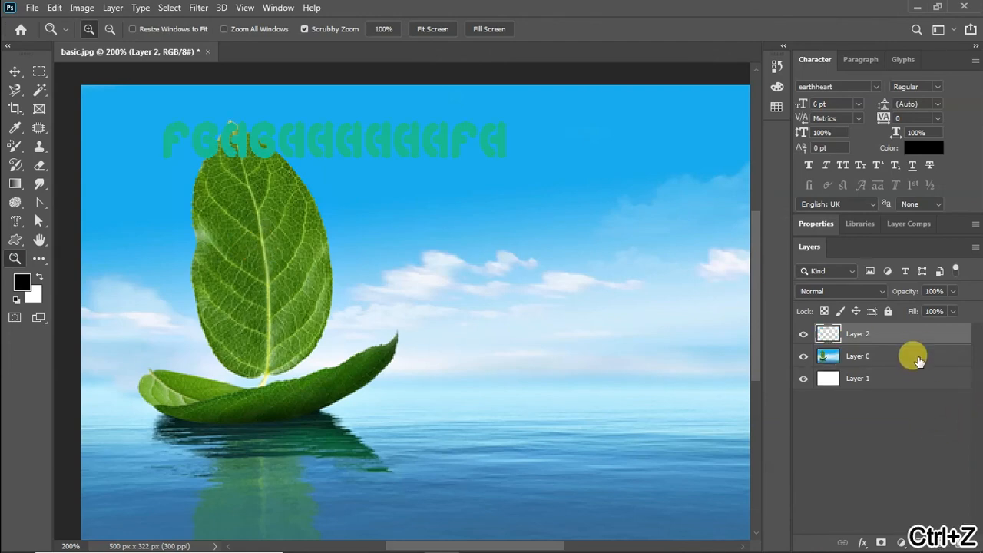
left_click_drag(919, 360, 960, 543)
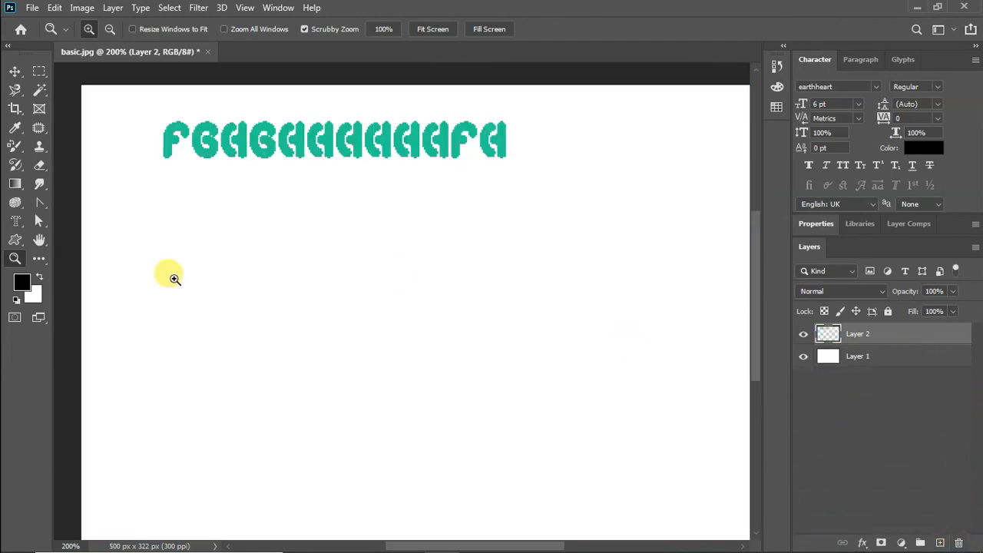
key("ctrl+z")
key("ctrl+z")
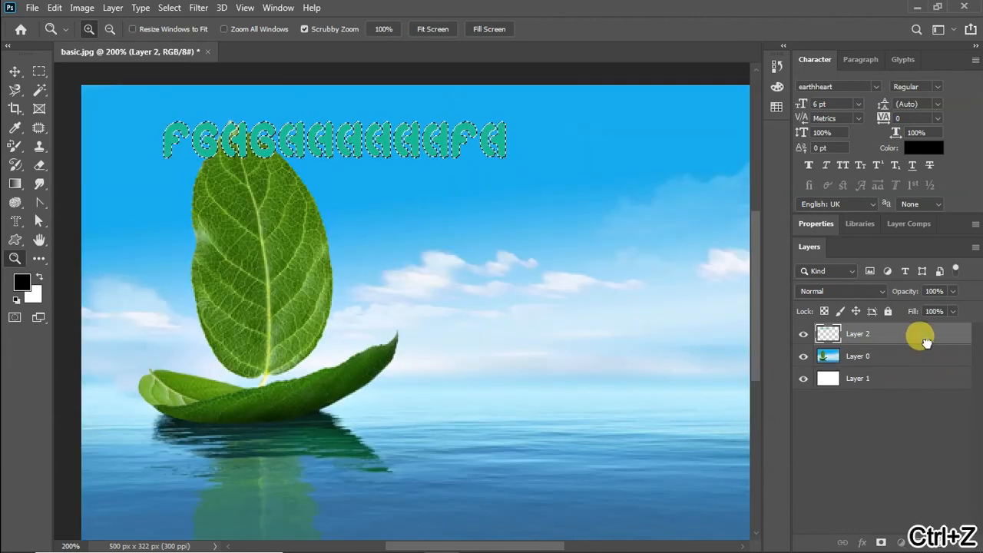
left_click_drag(921, 334, 960, 542)
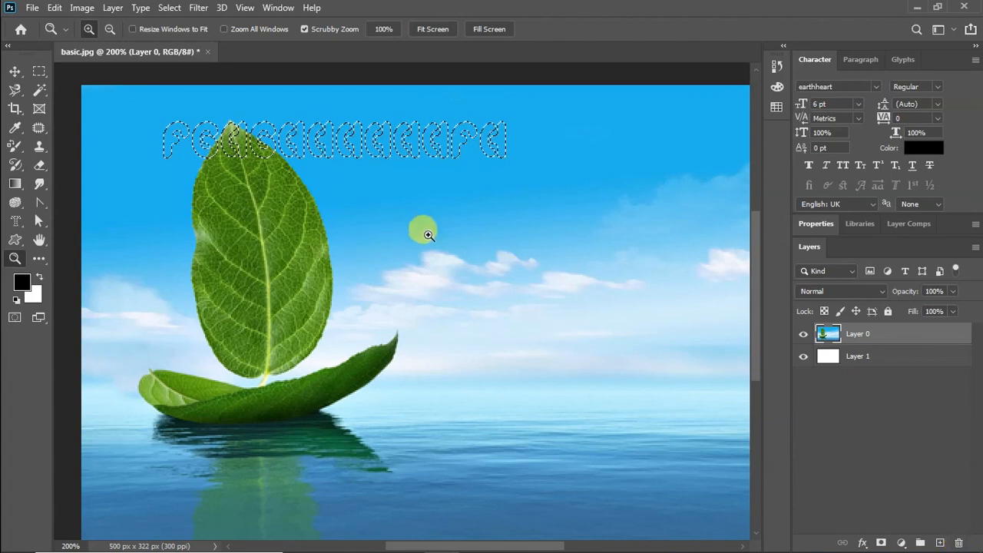
key("ctrl+d")
Open the Customize Toolbar dialog, examine its list of tools and close it without changing anything.
left_click(38, 258)
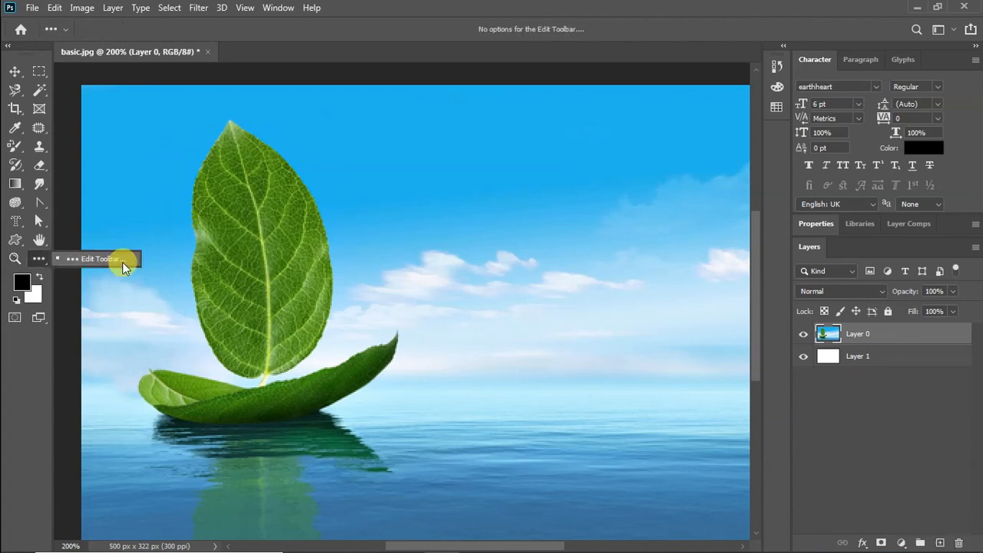
left_click(122, 262)
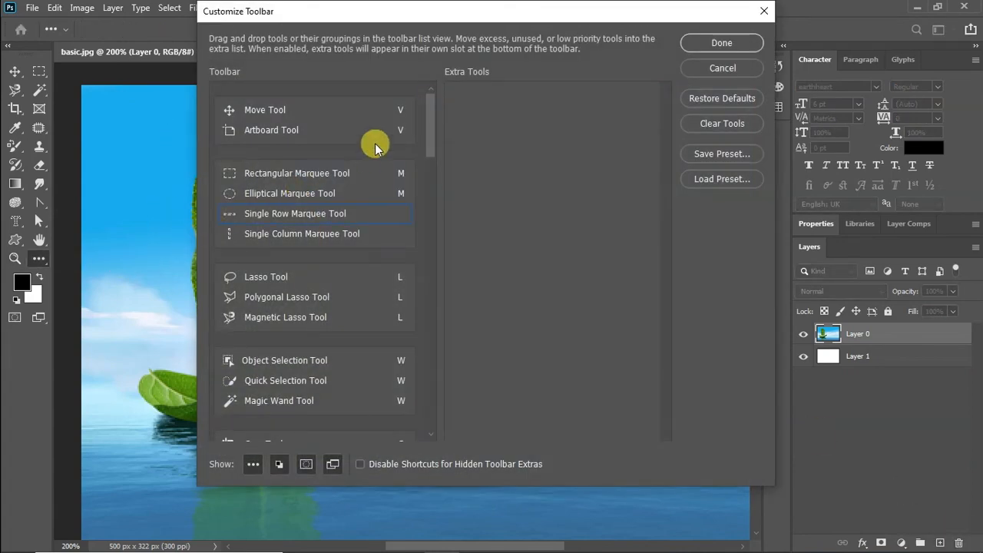
left_click_drag(430, 139, 418, 110)
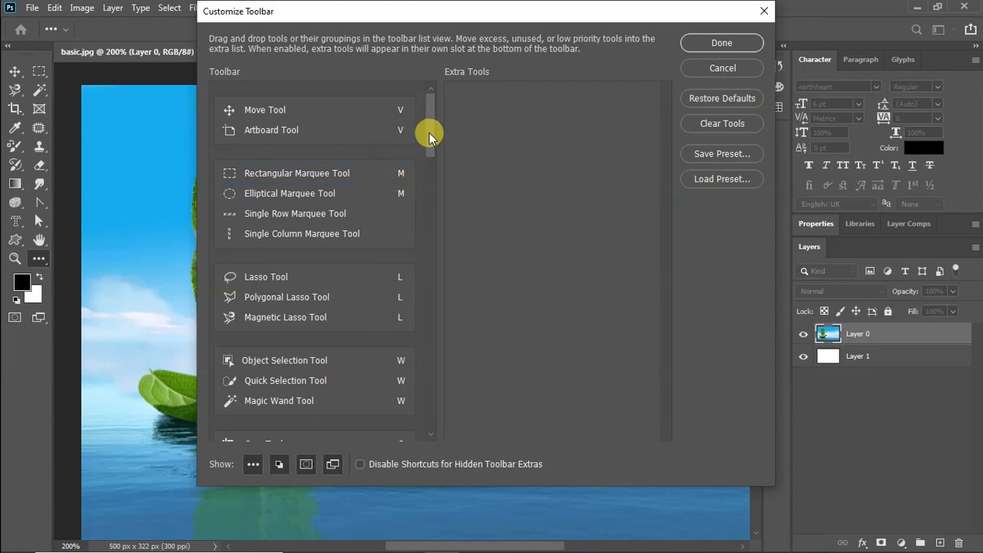
mouse_move(430, 136)
left_mouse_down()
mouse_move(430, 408)
mouse_move(447, 115)
left_mouse_up()
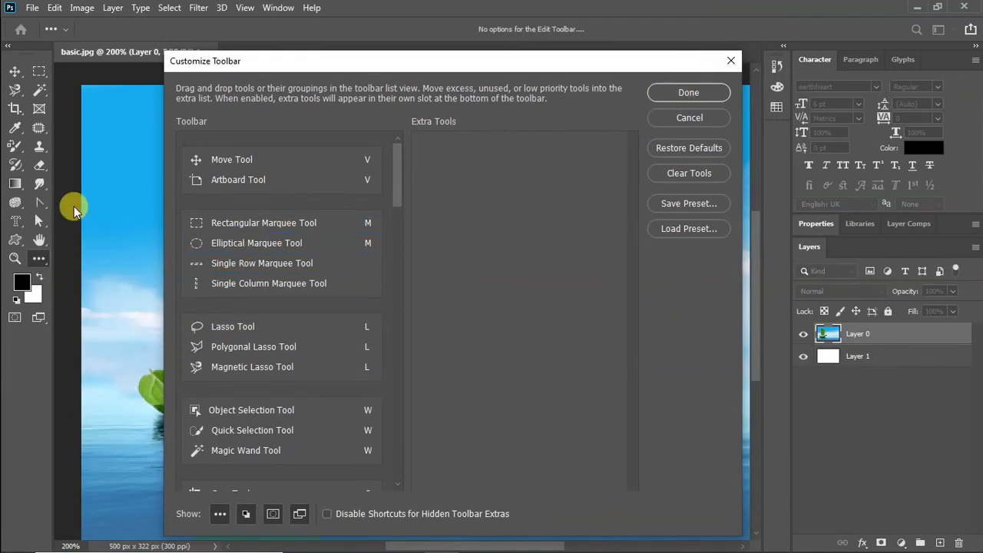
left_click(730, 60)
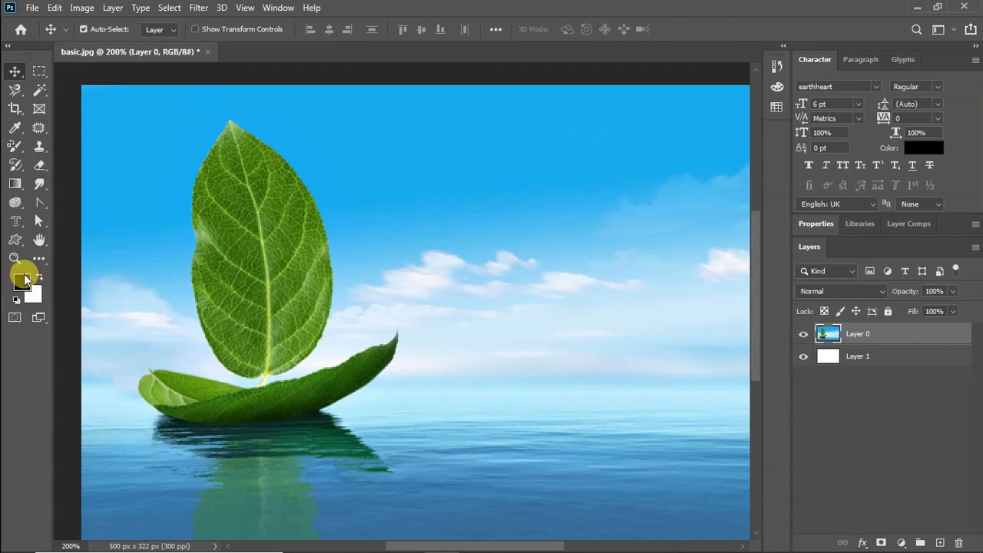
Switch Quick Mask mode on and off, and cycle through the screen modes to full screen and back to standard.
left_click(15, 318)
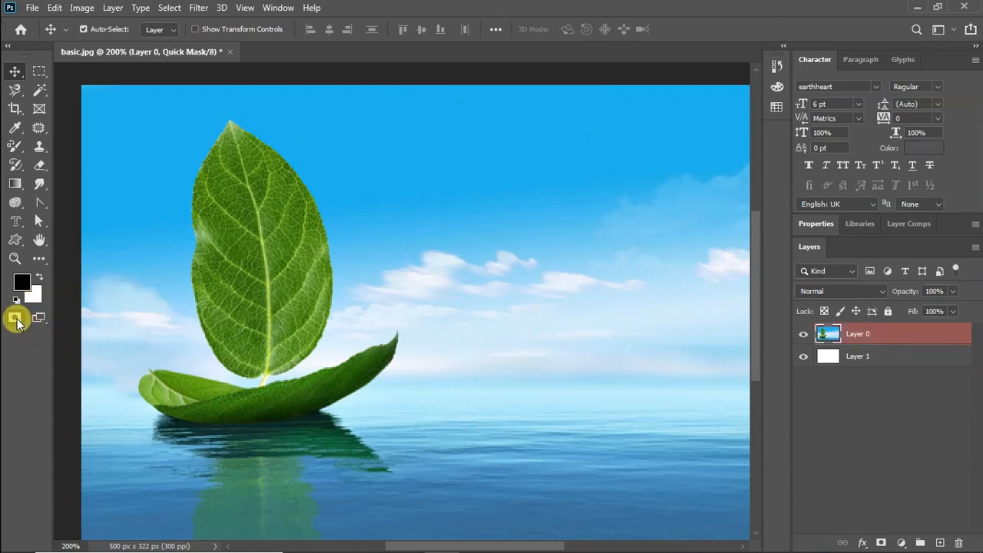
left_click(16, 318)
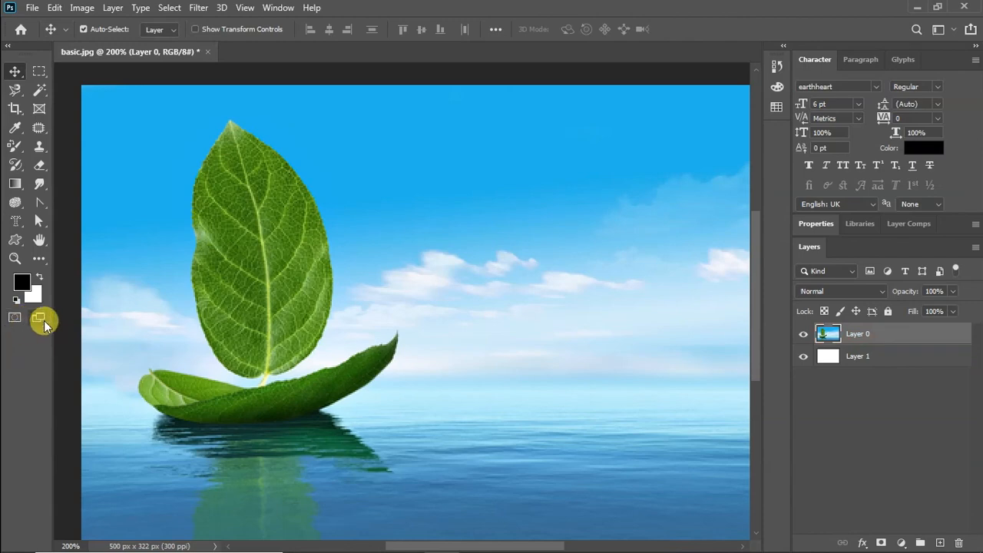
left_click(43, 322)
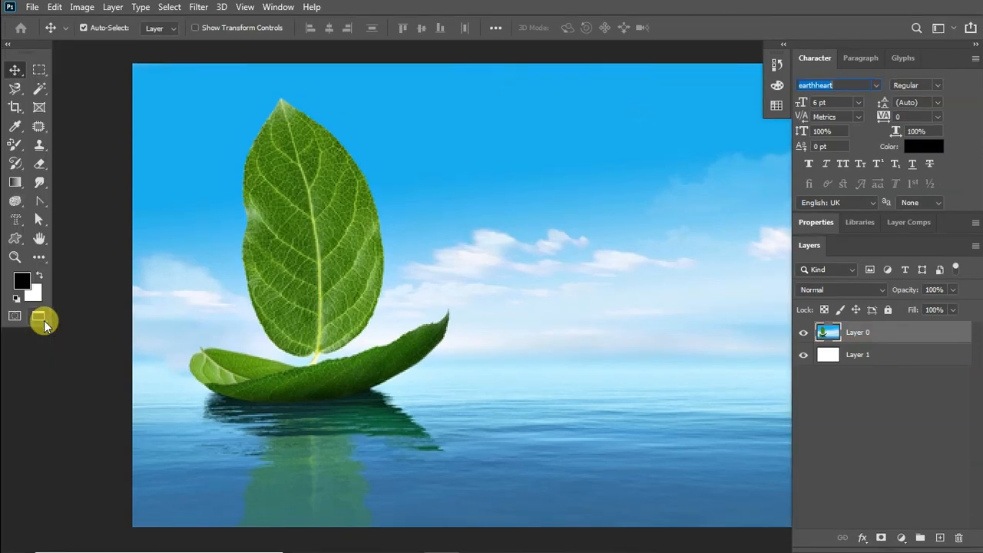
left_click(43, 322)
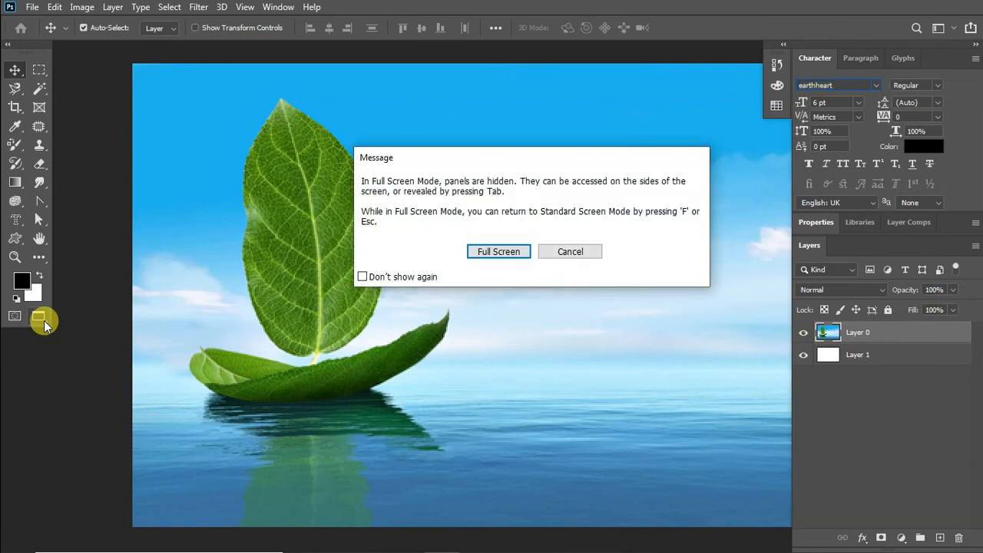
left_click(507, 256)
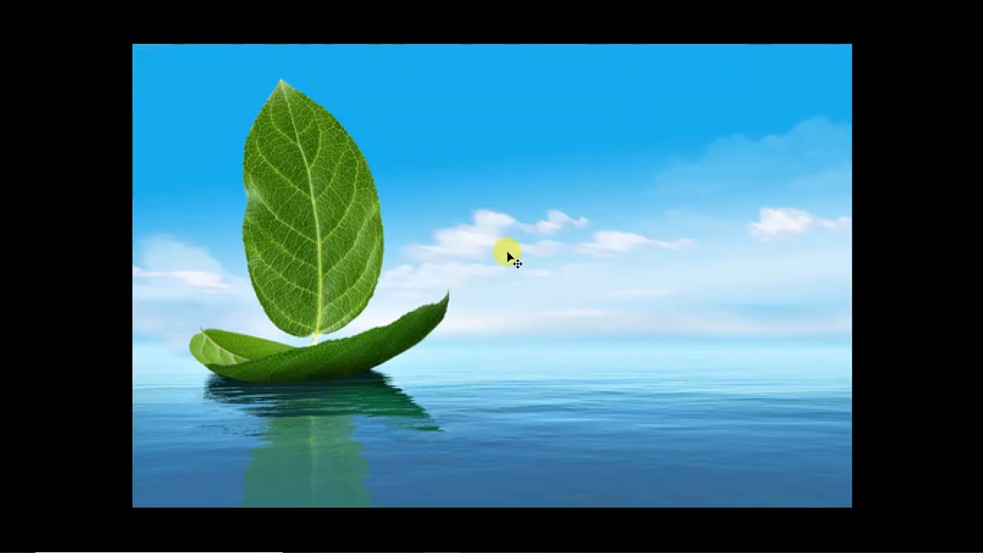
key("Escape")
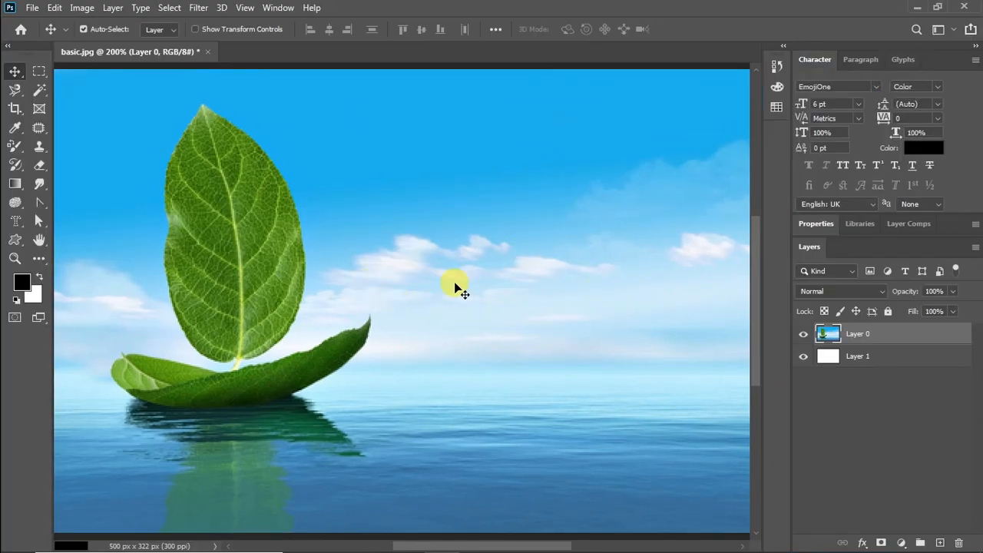
Pan the view around the leaf boat with the Hand tool.
key("space")
left_click_drag(404, 235, 472, 254)
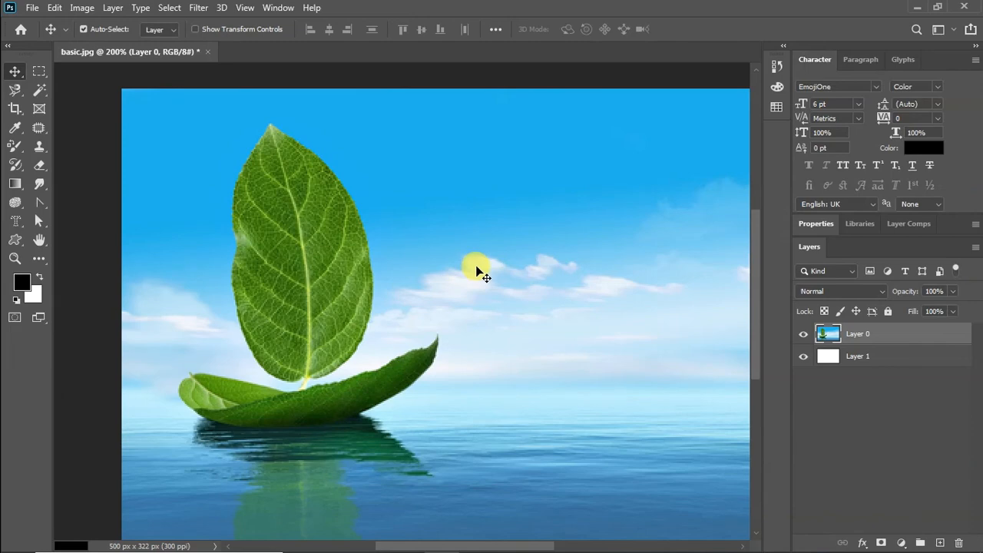
key("h")
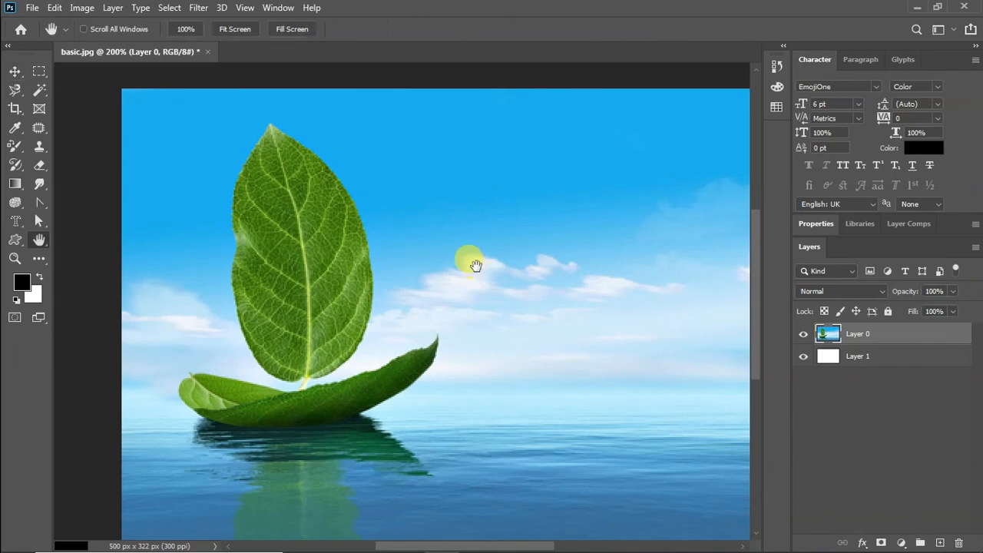
left_click_drag(478, 265, 458, 284)
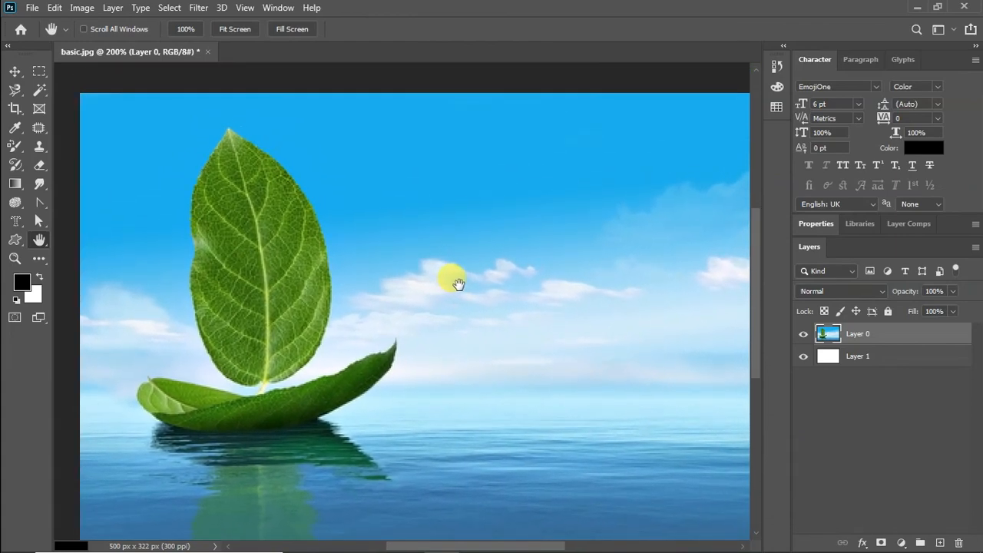
Nudge the Layer 0 picture slightly upward on the canvas with the Move tool.
left_click(14, 71)
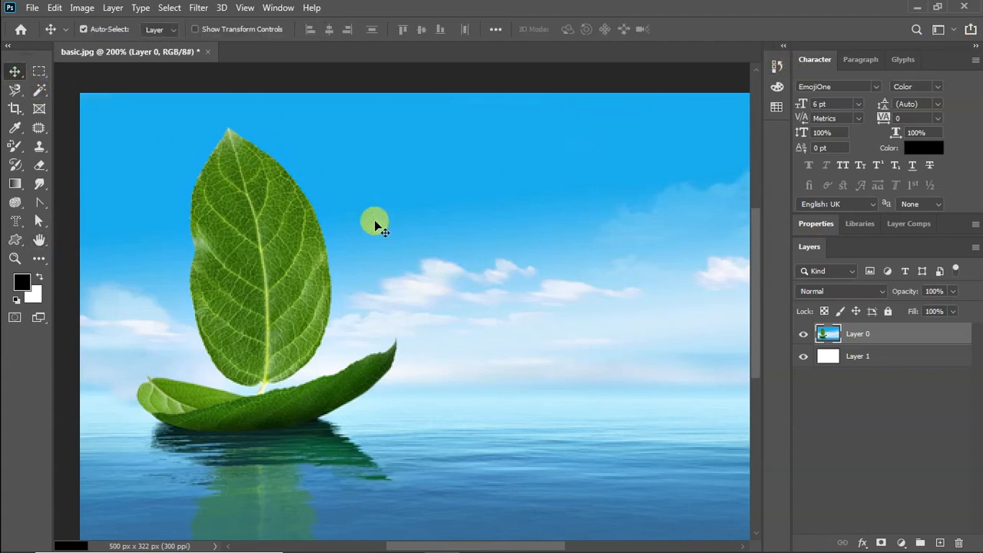
left_click_drag(561, 283, 533, 278)
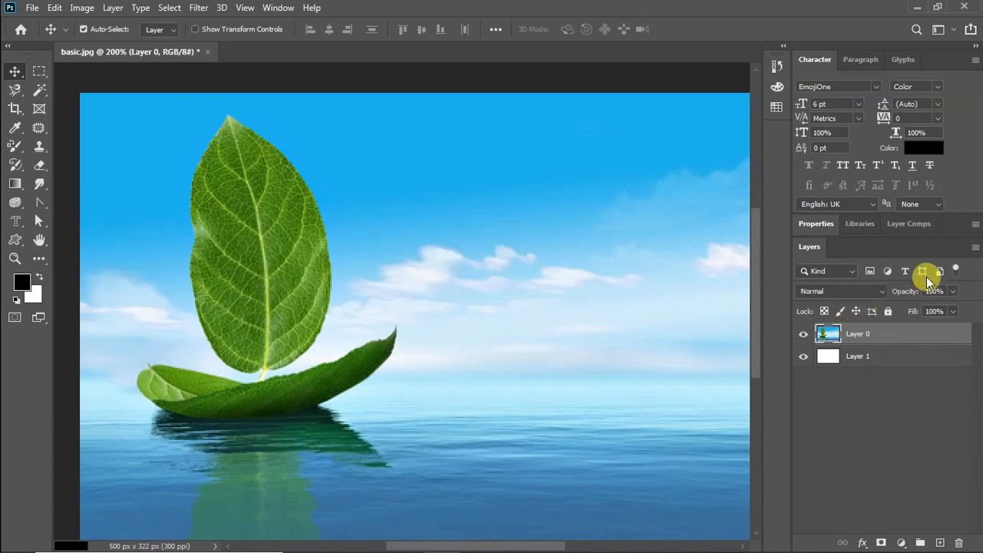
mouse_move(530, 322)
left_mouse_down()
mouse_move(522, 310)
mouse_move(542, 323)
mouse_move(537, 330)
left_mouse_up()
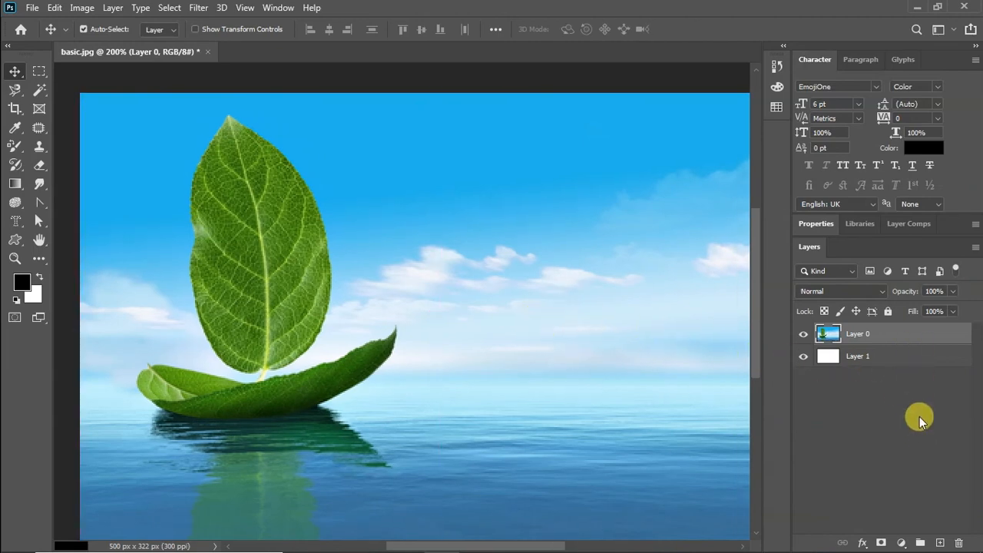
Restack Layer 0 beneath Layer 1 and return it to the top of the layer stack.
left_click_drag(910, 333, 911, 389)
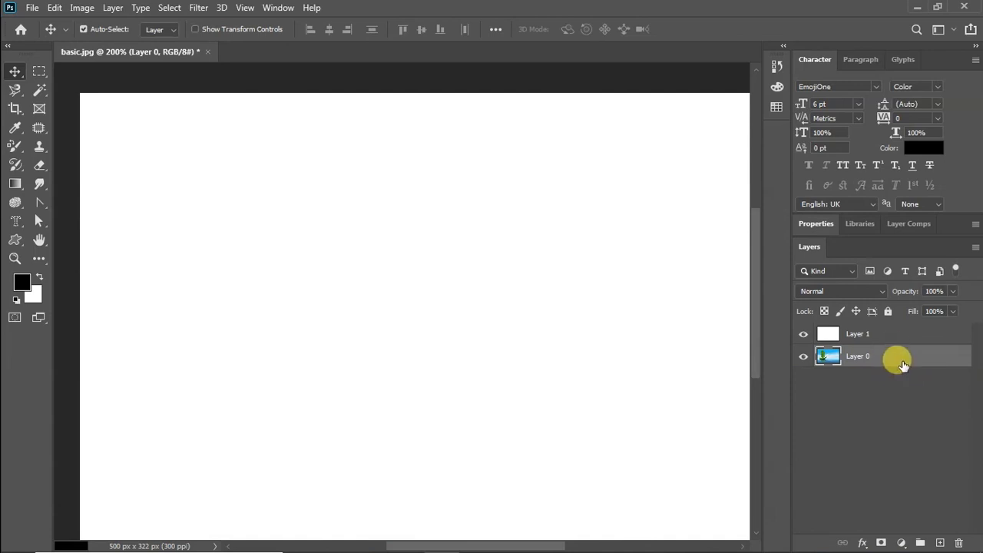
left_click_drag(900, 361, 902, 365)
left_click_drag(903, 359, 887, 331)
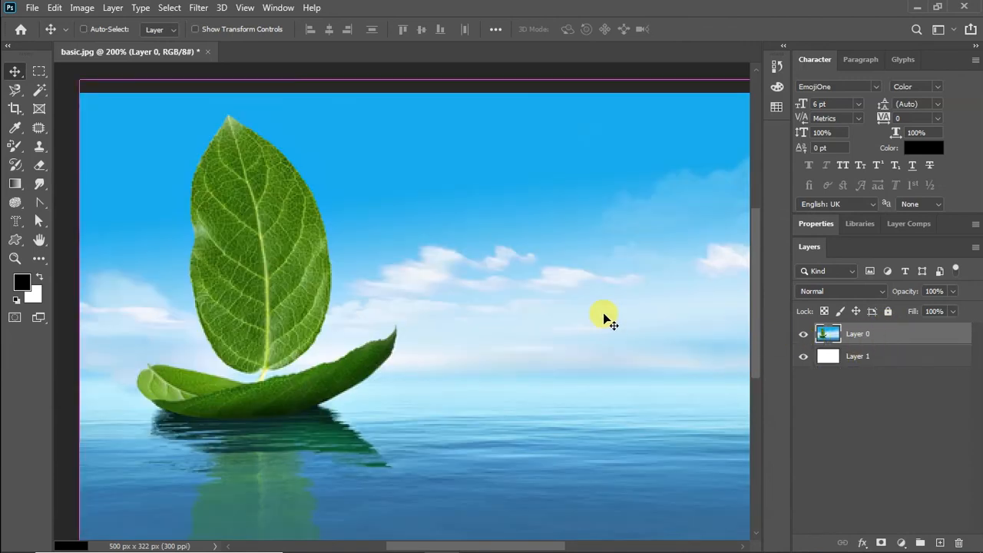
Free-transform Layer 0 to about 72% of its size and center it horizontally over the white background.
key("ctrl+t")
left_click_drag(73, 73, 258, 242)
left_click_drag(537, 328, 440, 258)
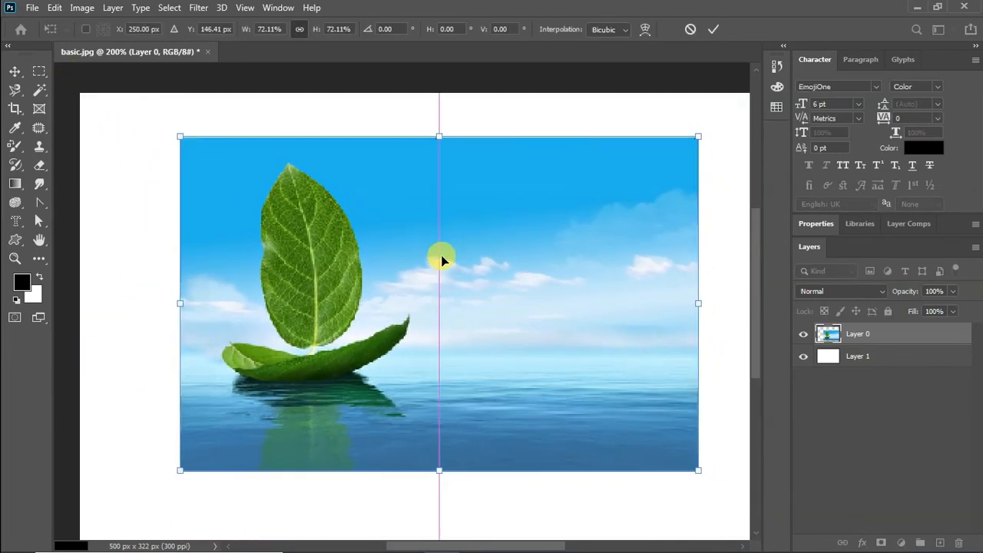
key("Return")
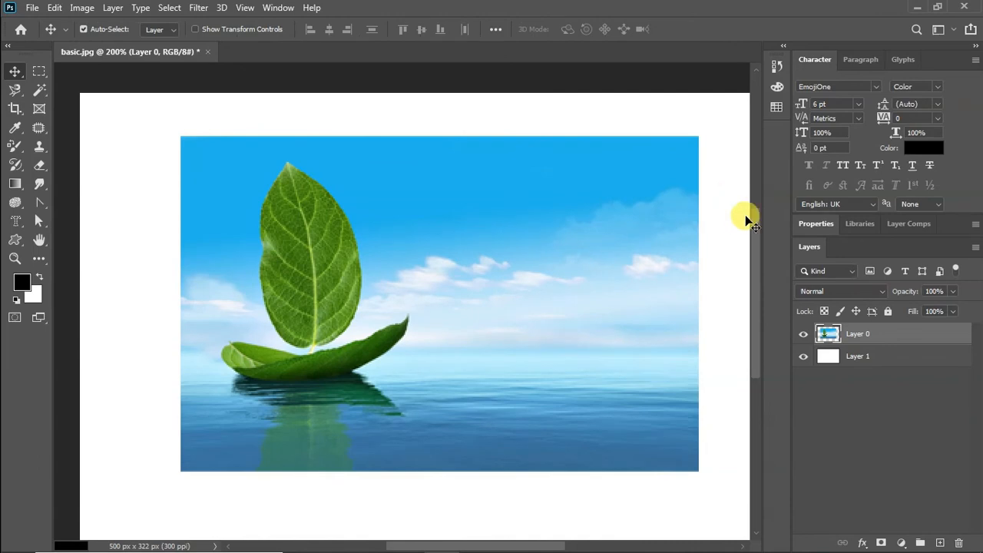
Duplicate Layer 0 with the default name and clear the layer selection.
right_click(890, 336)
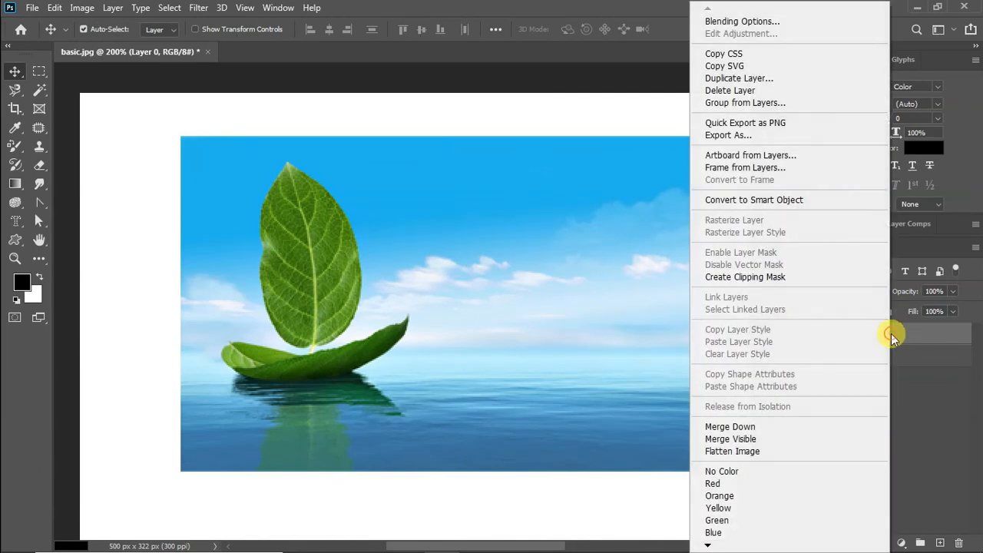
left_click(760, 79)
left_click(602, 147)
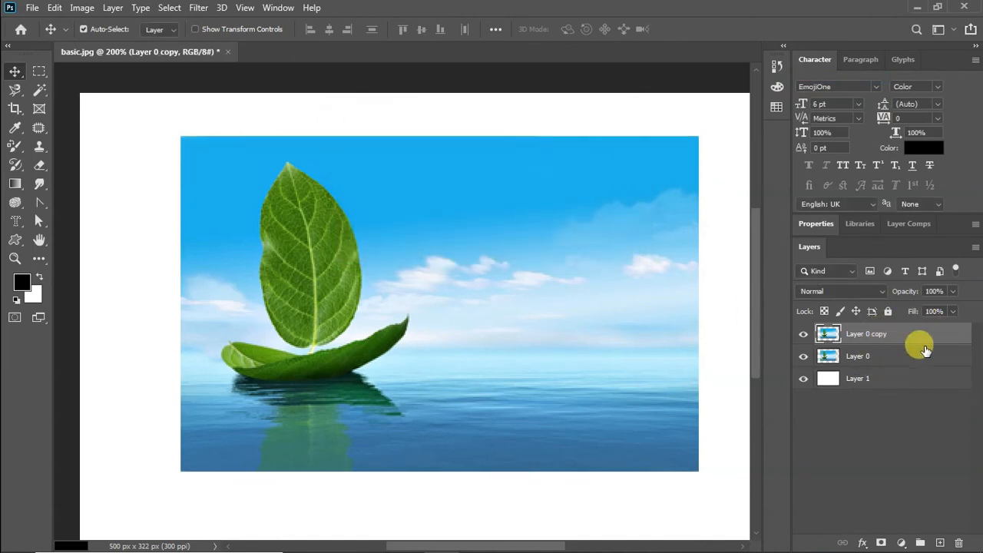
left_click(886, 428)
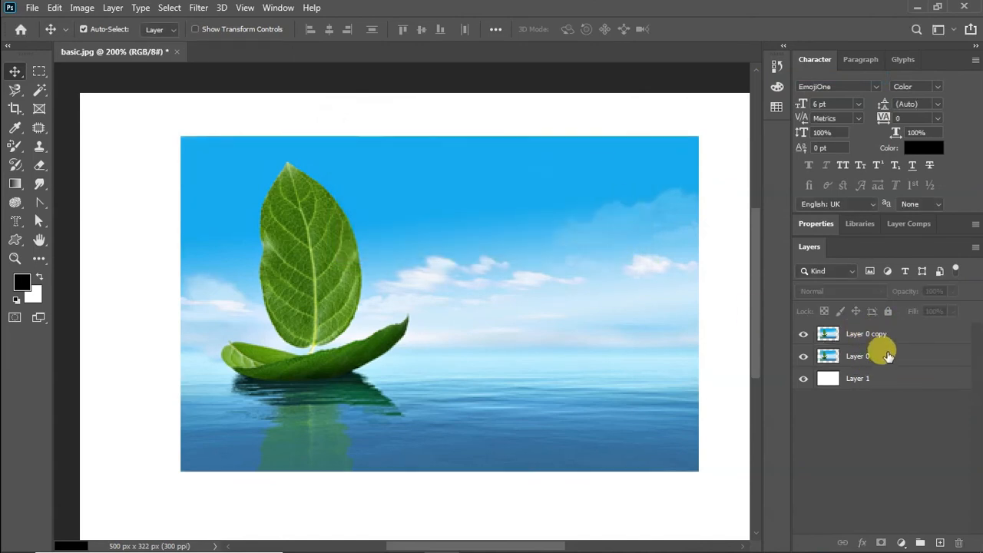
Offset the copy toward the canvas's upper-left corner and Layer 0 toward its lower right, and stack Layer 0 above the copy.
left_click_drag(500, 296, 390, 225)
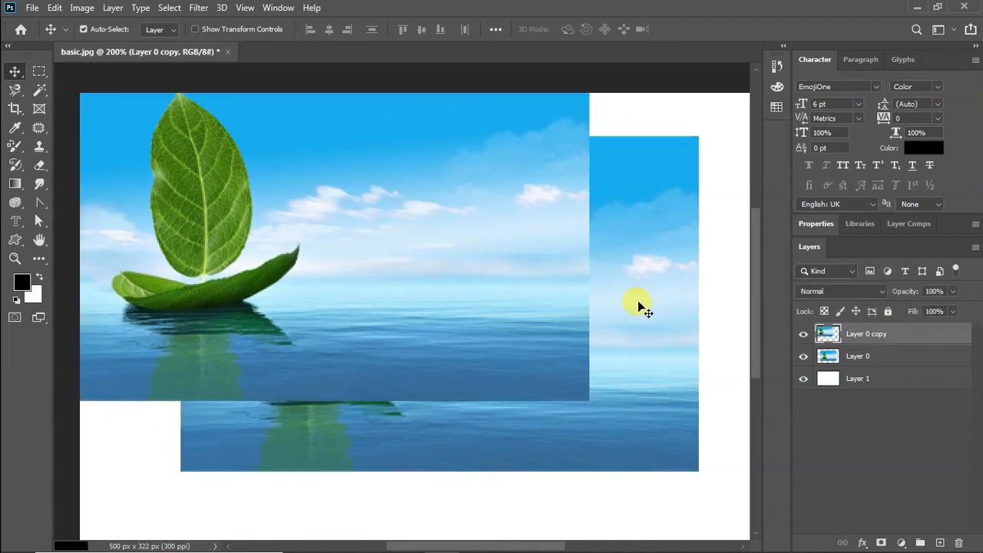
left_click_drag(637, 300, 652, 349)
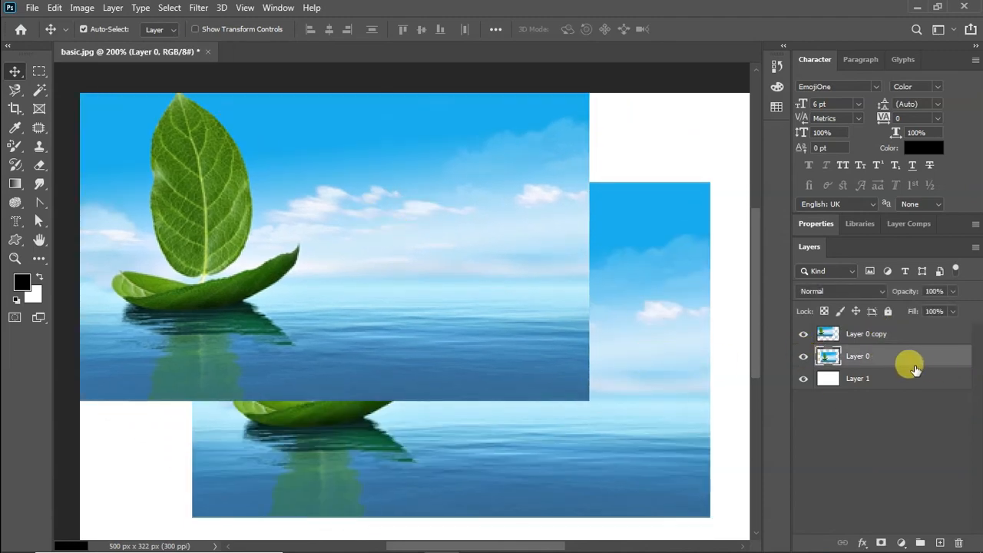
left_click_drag(909, 364, 902, 328)
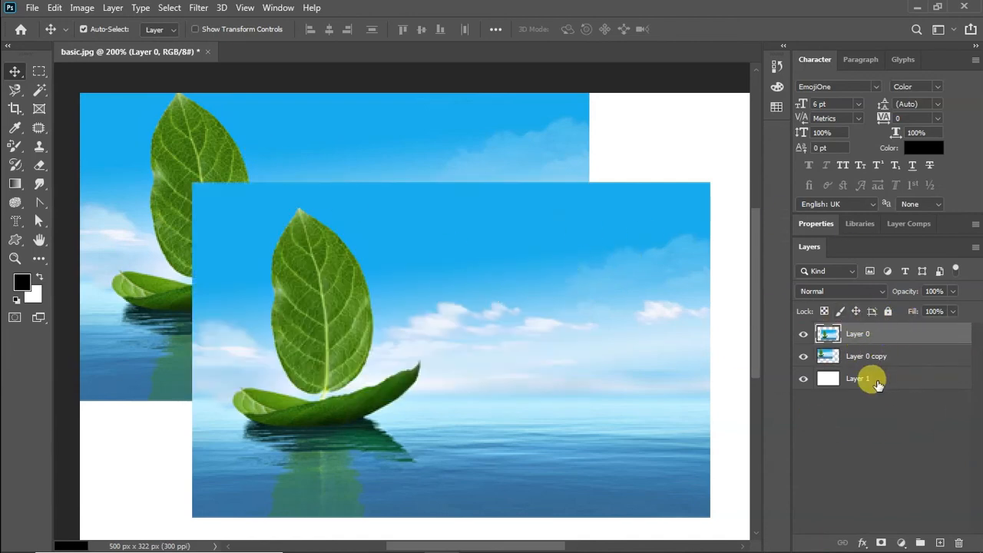
Preview blend modes such as Overlay on Layer 0, leaving it set to Normal.
left_click(872, 289)
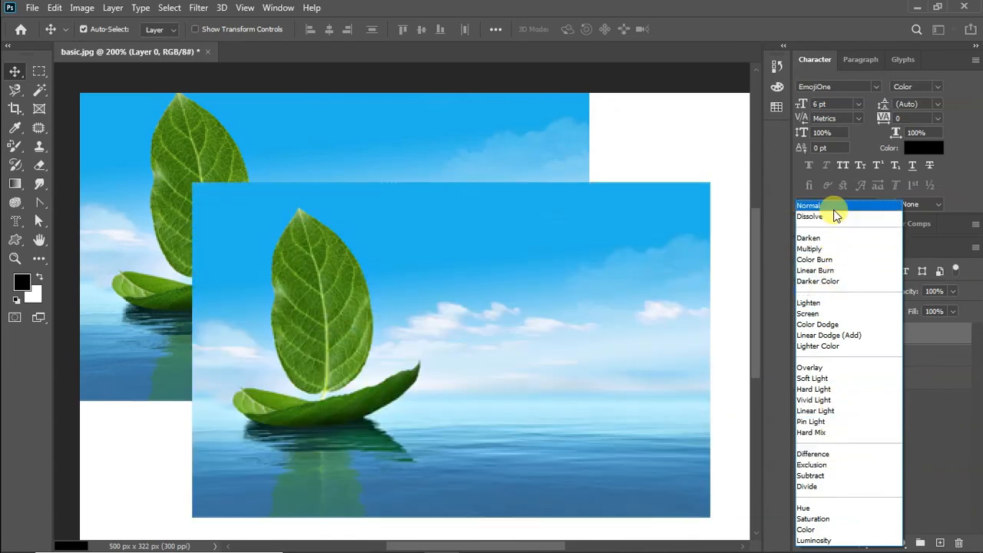
key("Escape")
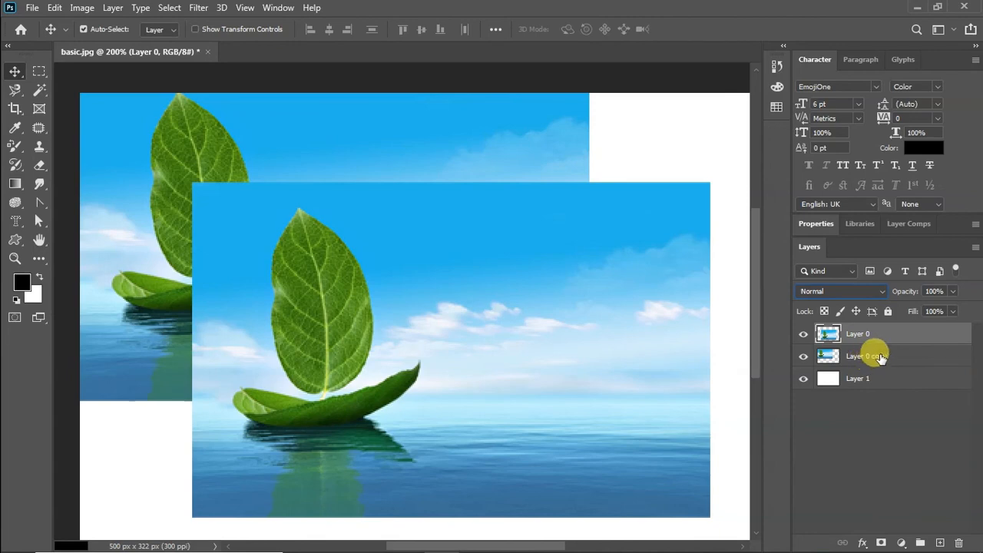
left_click(877, 291)
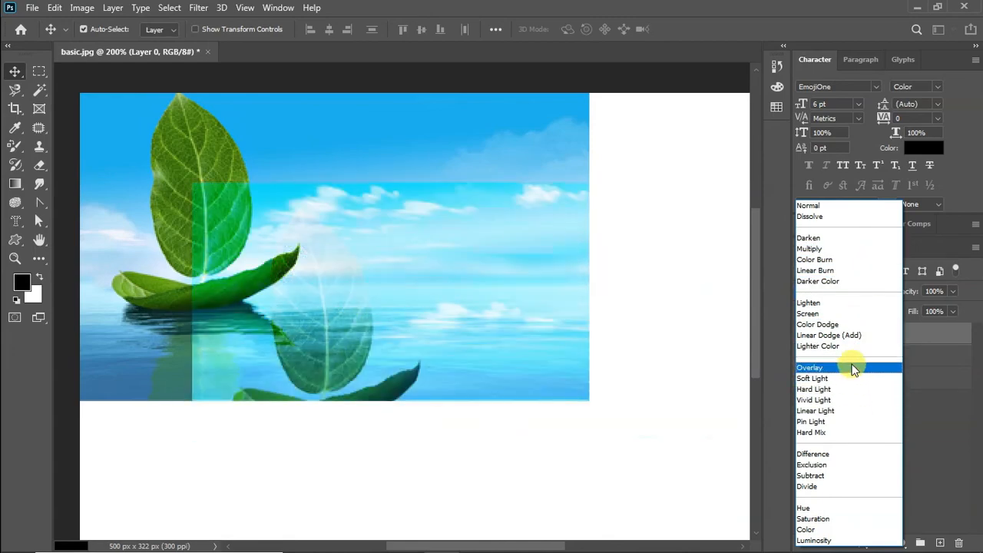
left_click(925, 422)
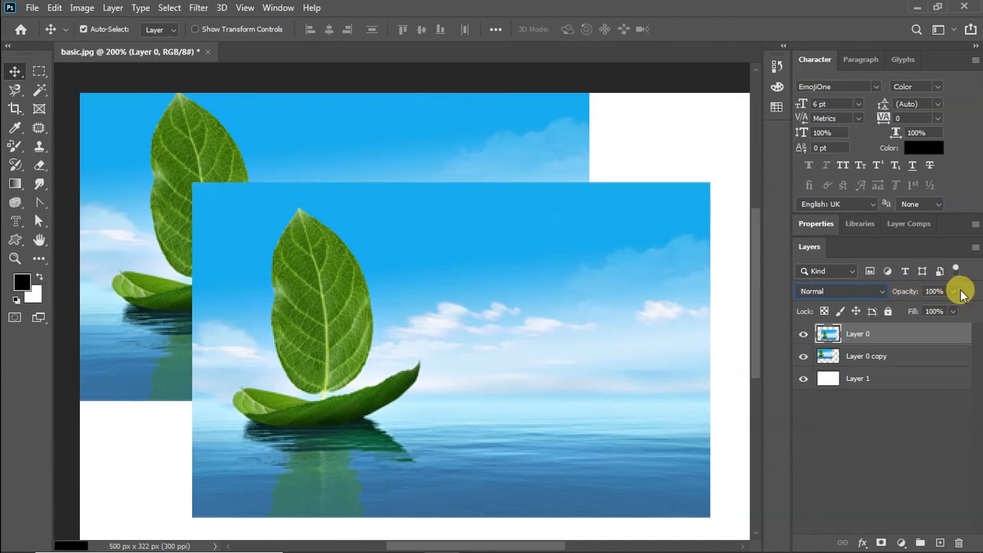
Try out Layer 0's opacity adjustment, leave it at 100% and deselect the layer.
left_click(956, 292)
mouse_move(956, 309)
left_mouse_down()
mouse_move(918, 309)
mouse_move(965, 307)
mouse_move(916, 311)
mouse_move(965, 307)
left_mouse_up()
left_click(892, 409)
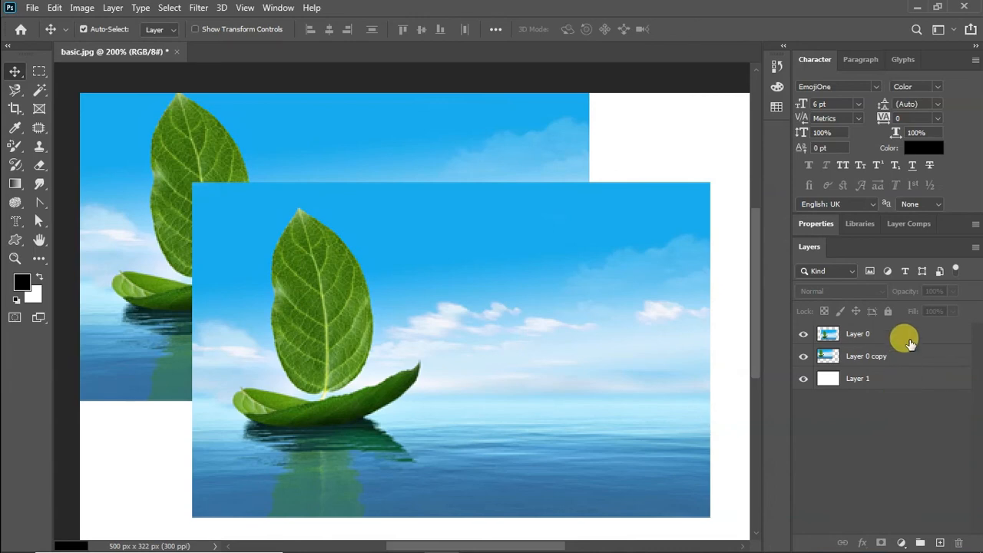
Move the white Layer 1 above Layer 0 in the layer stack and select Layer 0.
left_click(902, 336)
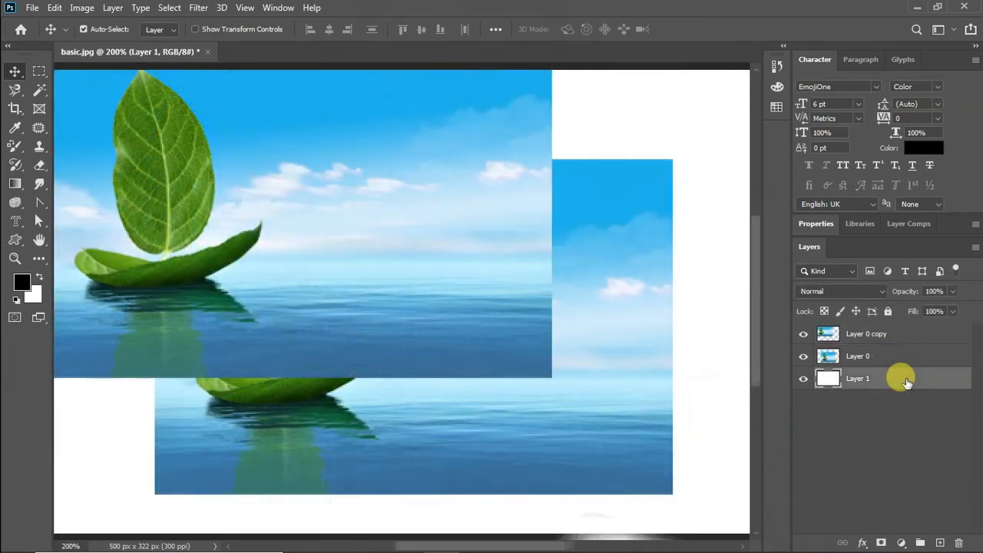
left_click_drag(906, 382, 899, 352)
left_click(920, 377)
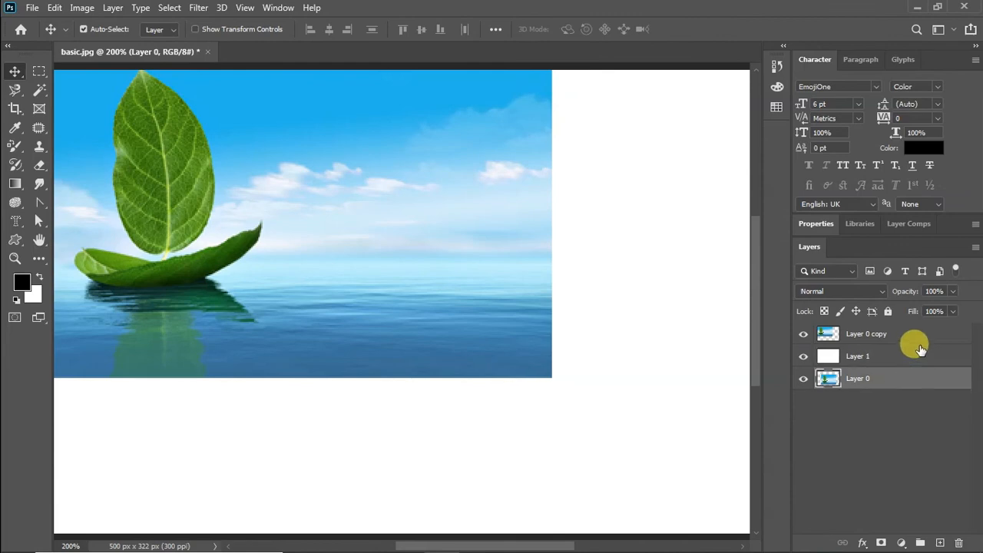
Toggle the visibility of Layer 0 copy and Layer 1, and move the white Layer 1 to the bottom of the layer stack.
left_click(906, 335)
left_click(802, 334)
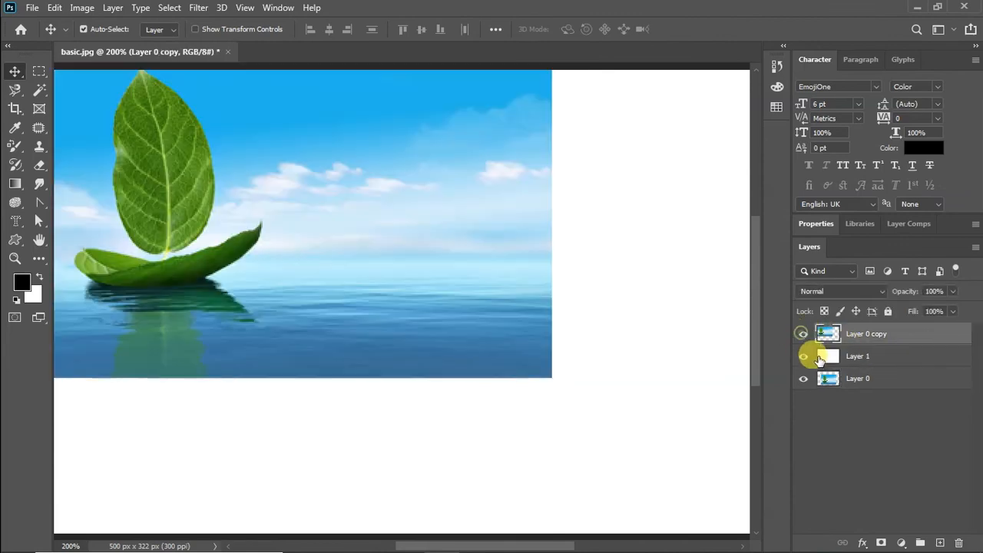
left_click(803, 356)
left_click(805, 358)
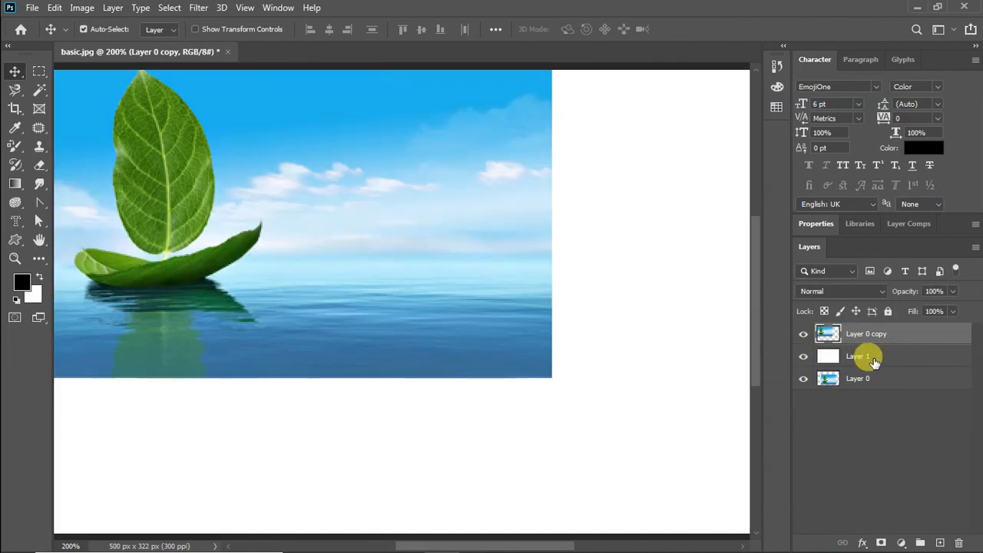
left_click_drag(883, 355, 917, 384)
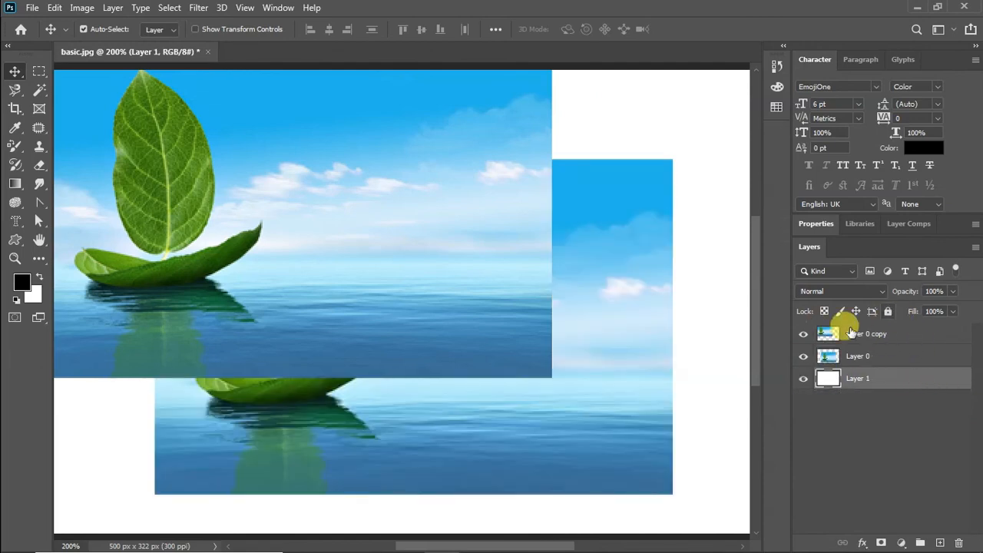
Fully lock Layer 0 and shift Layer 0 copy slightly toward the canvas's upper-left corner.
left_click(893, 352)
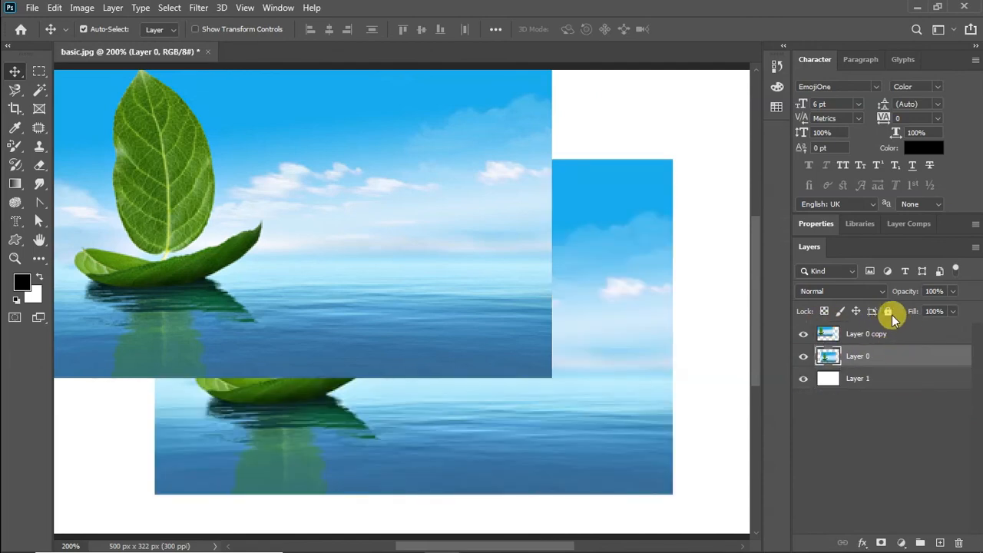
left_click(888, 313)
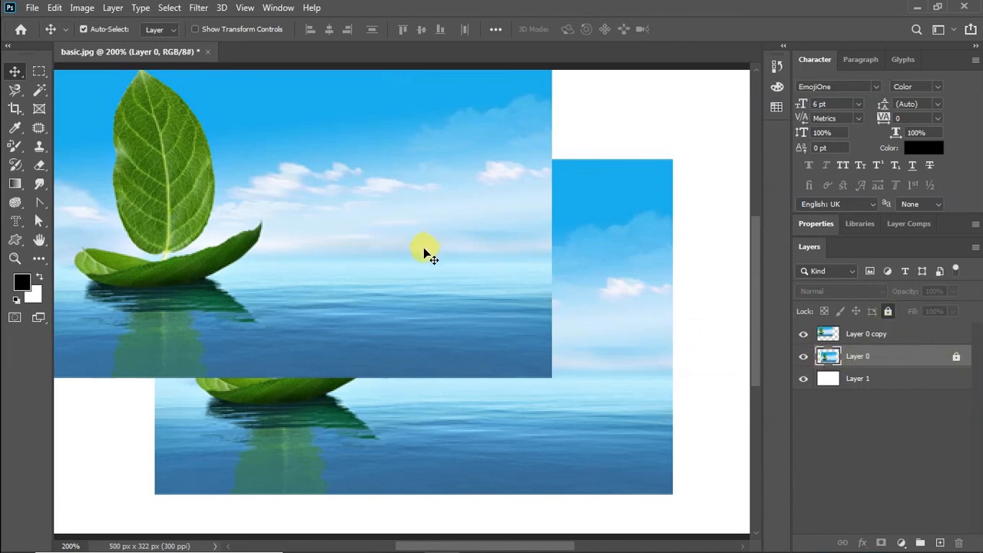
left_click(916, 333)
mouse_move(361, 278)
left_mouse_down()
mouse_move(443, 226)
mouse_move(349, 267)
left_mouse_up()
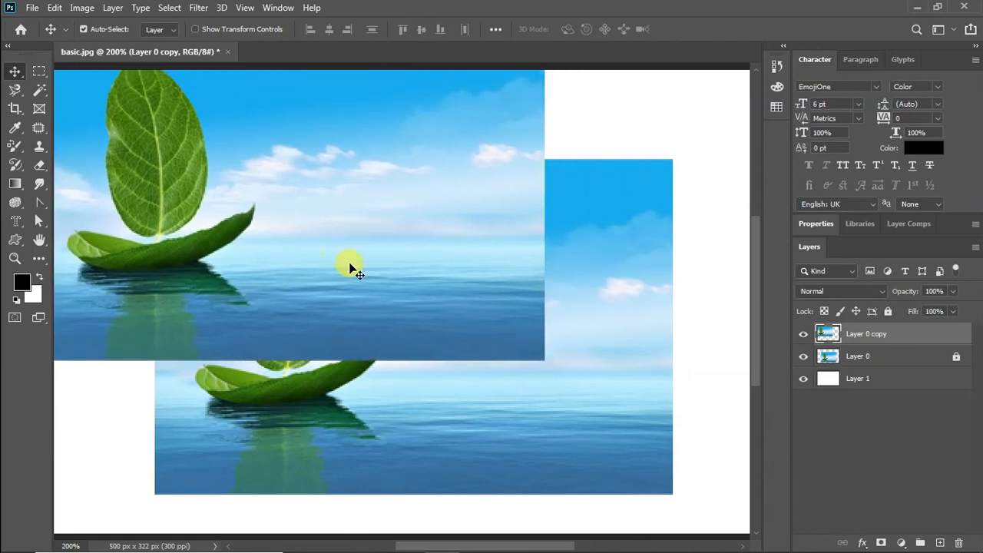
Move the white Layer 1 upward on the canvas and undo the move.
left_click(855, 377)
left_click_drag(681, 392, 708, 321)
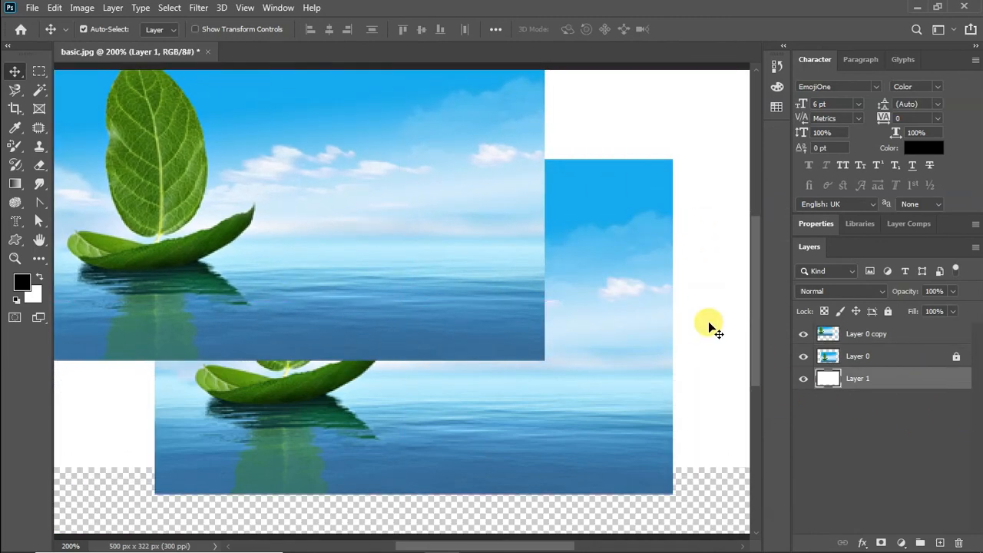
key("ctrl+z")
Try to move the locked Layer 0 on the canvas, undo the attempt and unlock Layer 0.
left_click(916, 357)
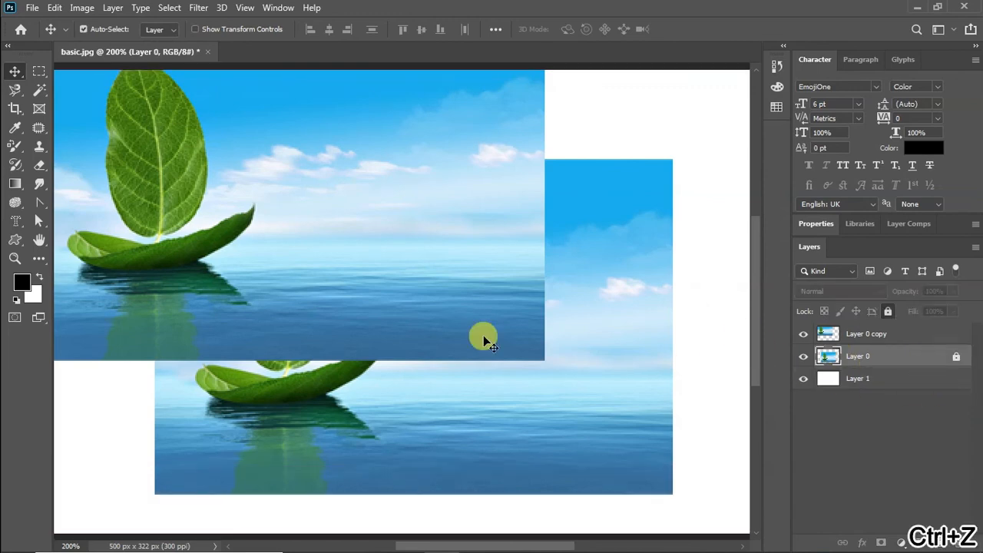
left_click_drag(647, 364, 588, 364)
key("ctrl+z")
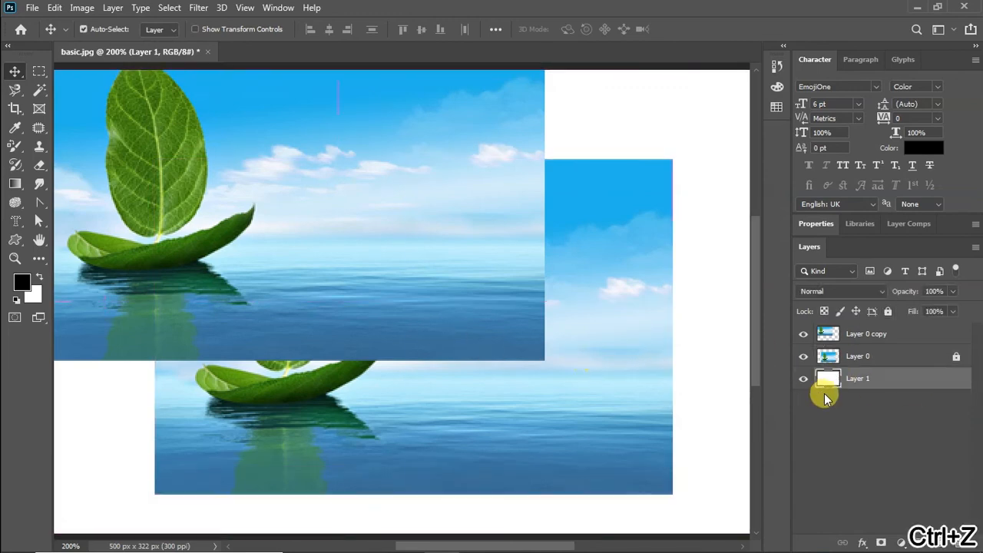
left_click(945, 358)
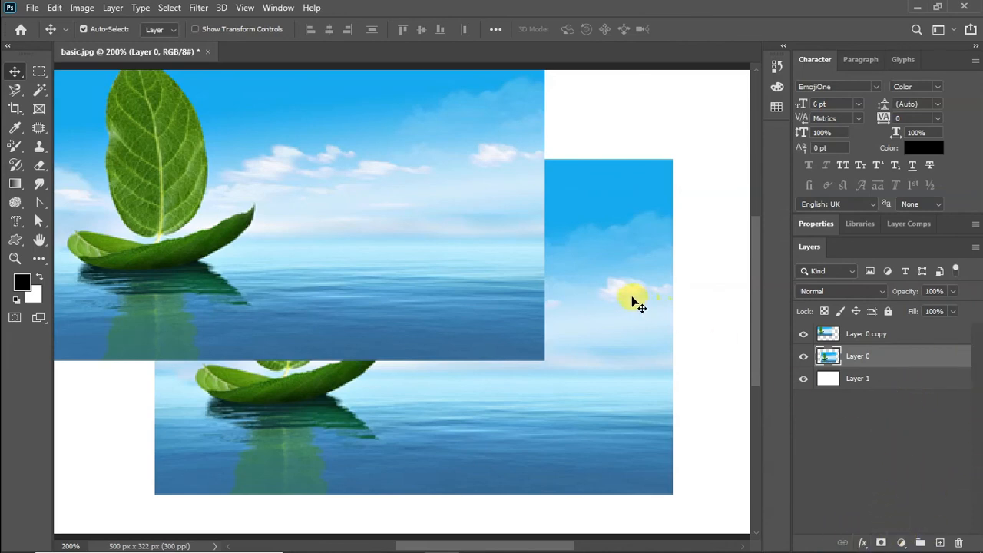
Review the available layer effects and the Layer Style blending options for Layer 0 copy, and cancel without applying any.
left_click(906, 333)
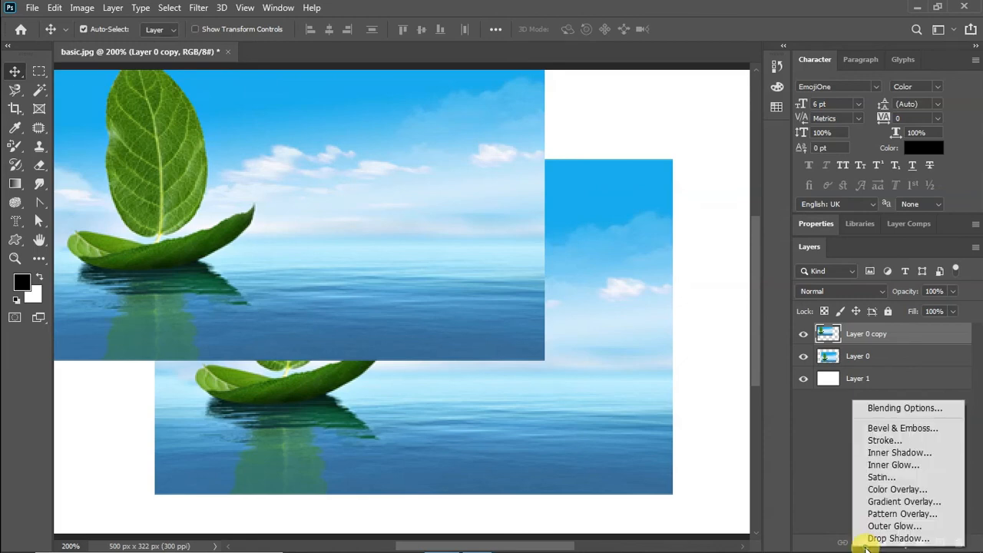
left_click(862, 543)
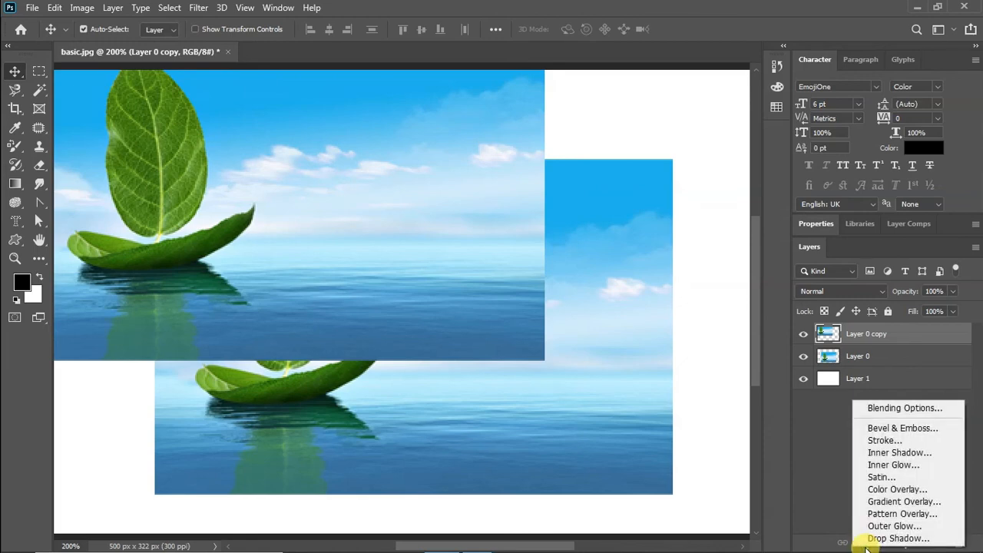
left_click(866, 546)
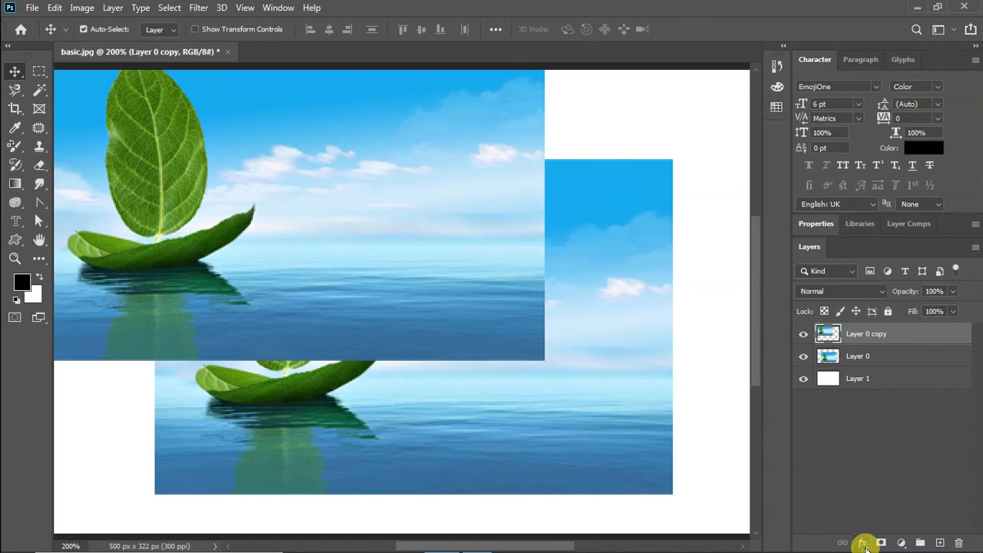
double_click(918, 338)
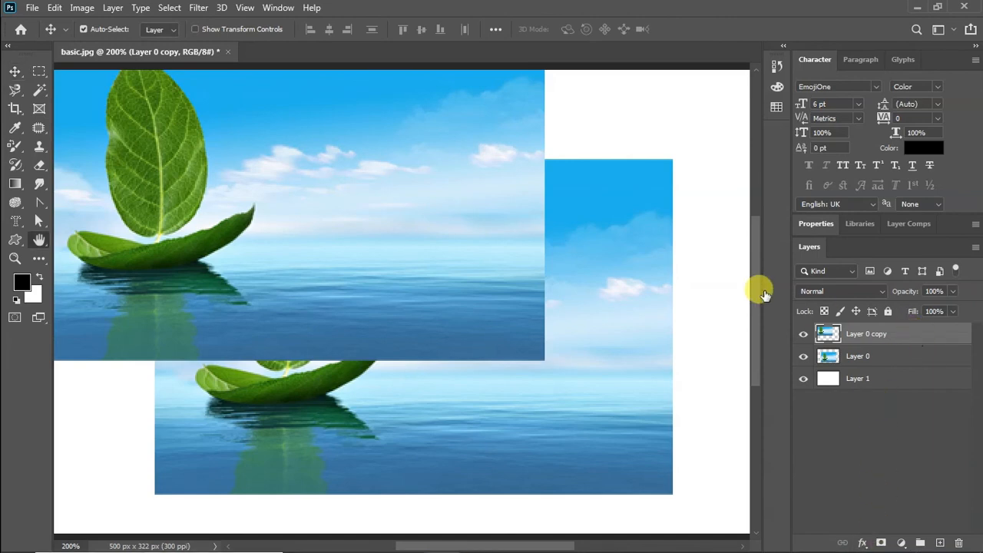
left_click_drag(768, 201, 567, 129)
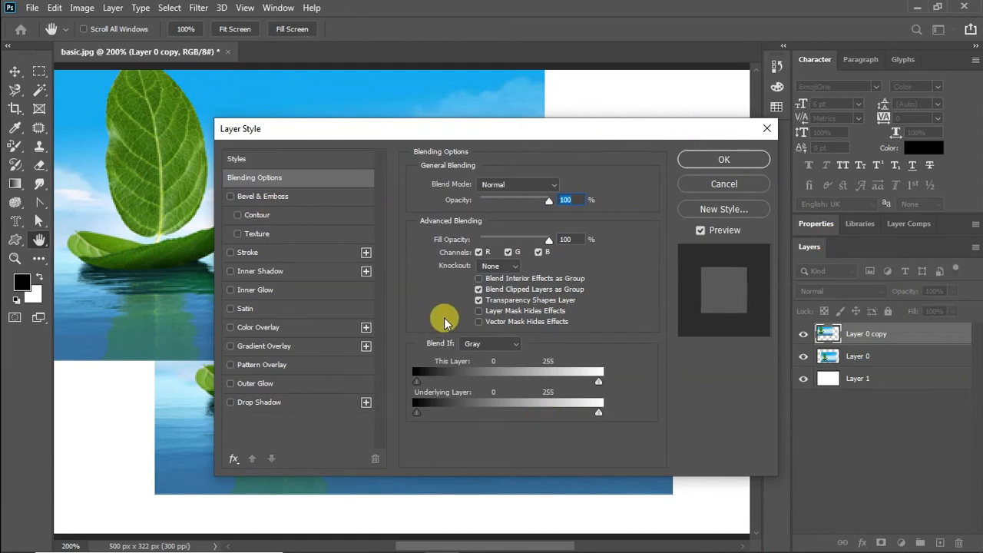
left_click(747, 185)
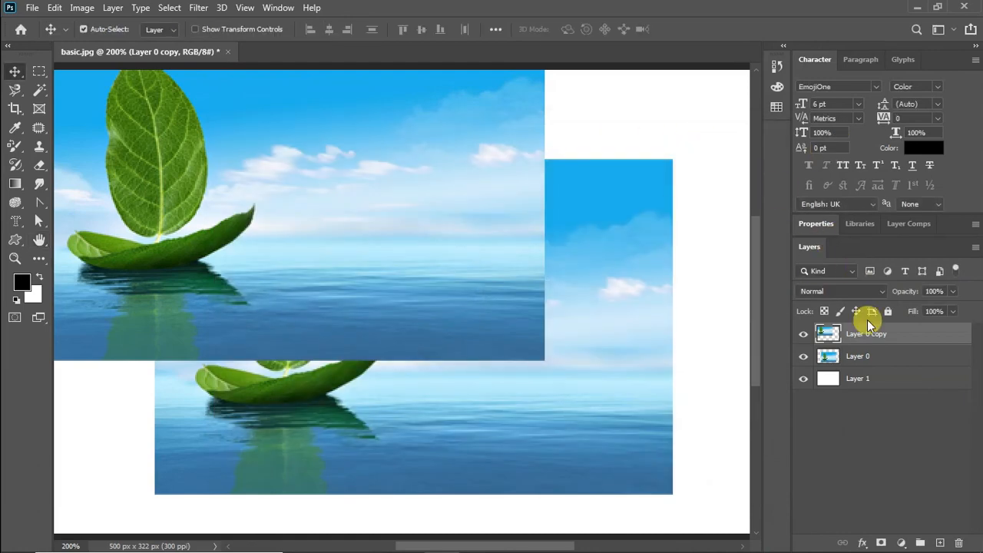
Create a layer group above Layer 0 copy and move Layer 0 copy into it.
left_click(921, 542)
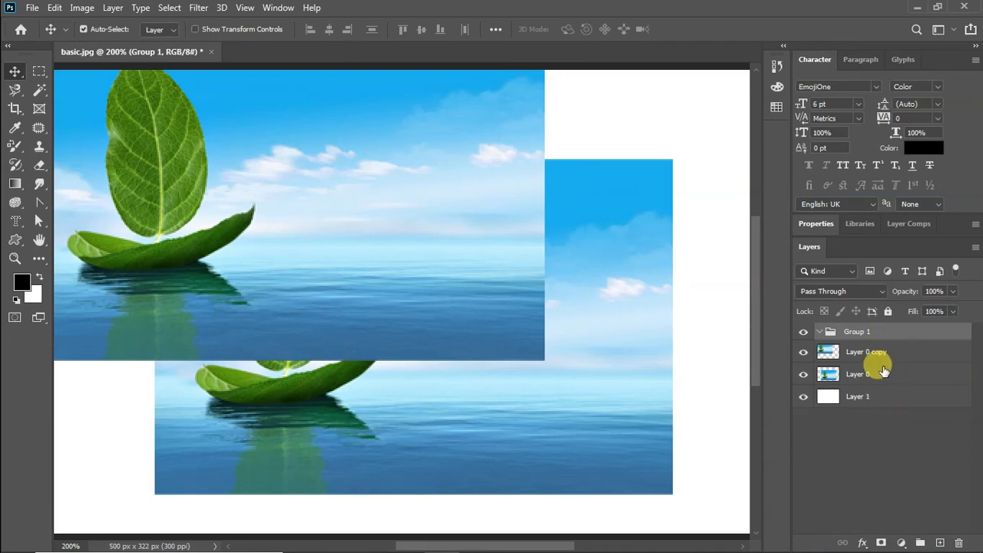
left_click(888, 353)
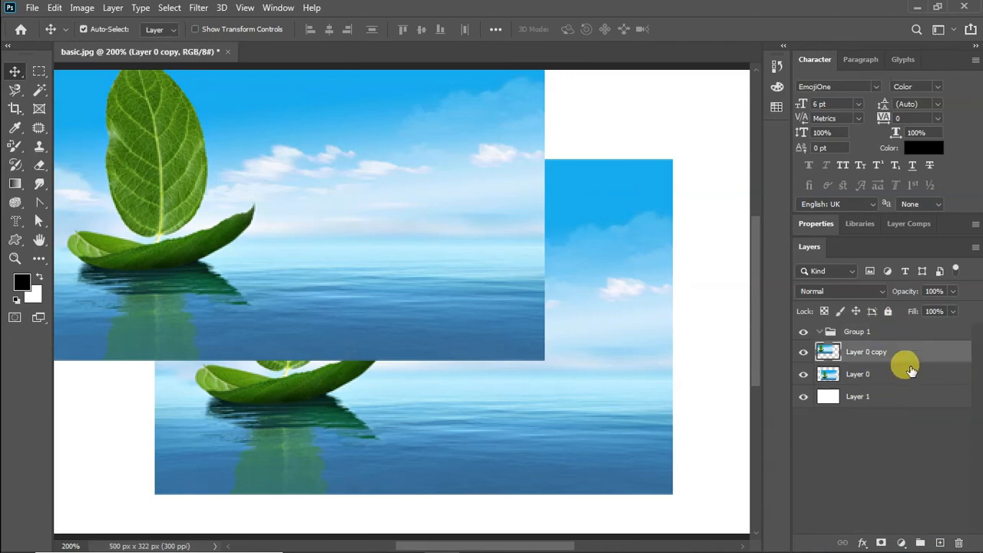
left_click(863, 362, "alt")
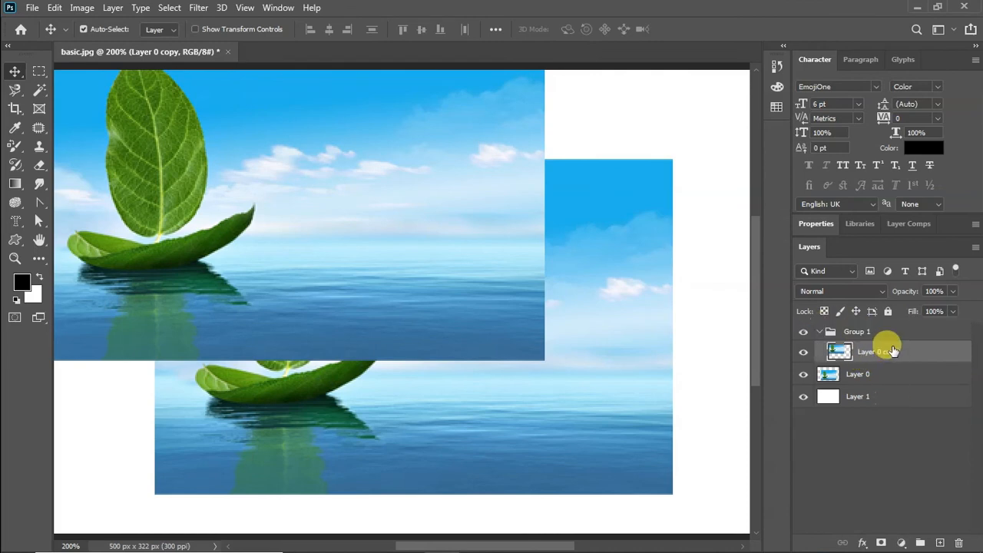
Collapse and re-expand the layer group, and rename it as new.
left_click(819, 331)
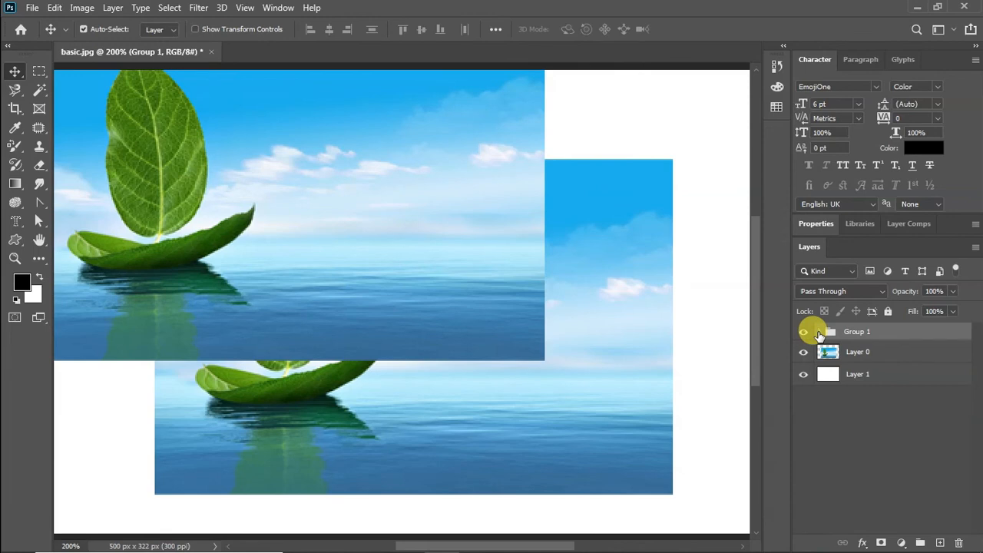
left_click(819, 333)
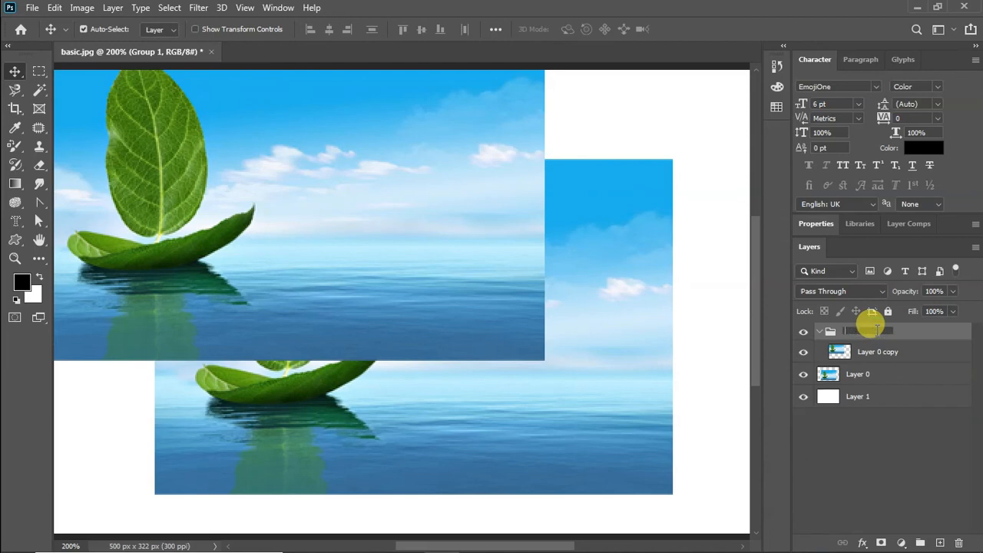
type("w")
left_click(942, 496)
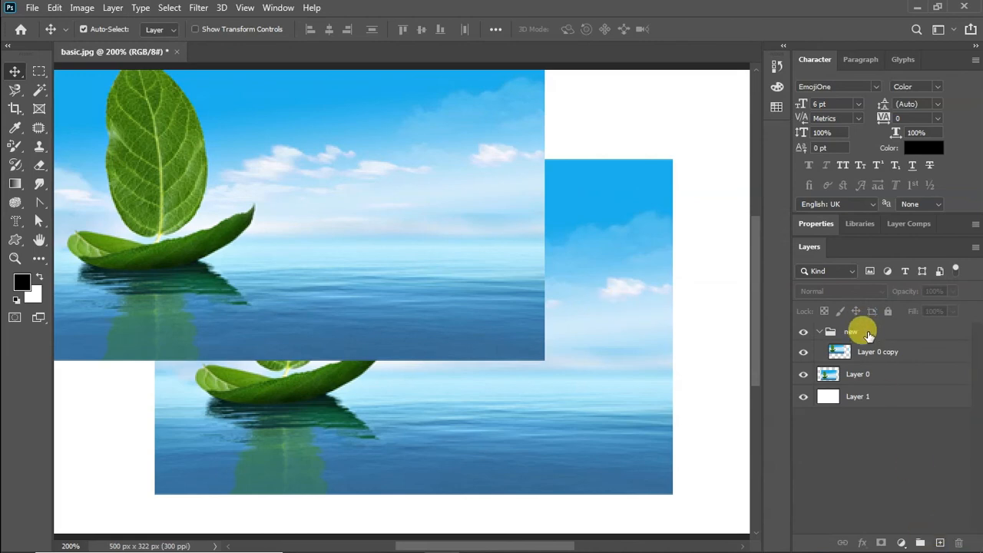
Add an empty layer and move it from the new group to the bottom of the layer stack.
left_click(939, 542)
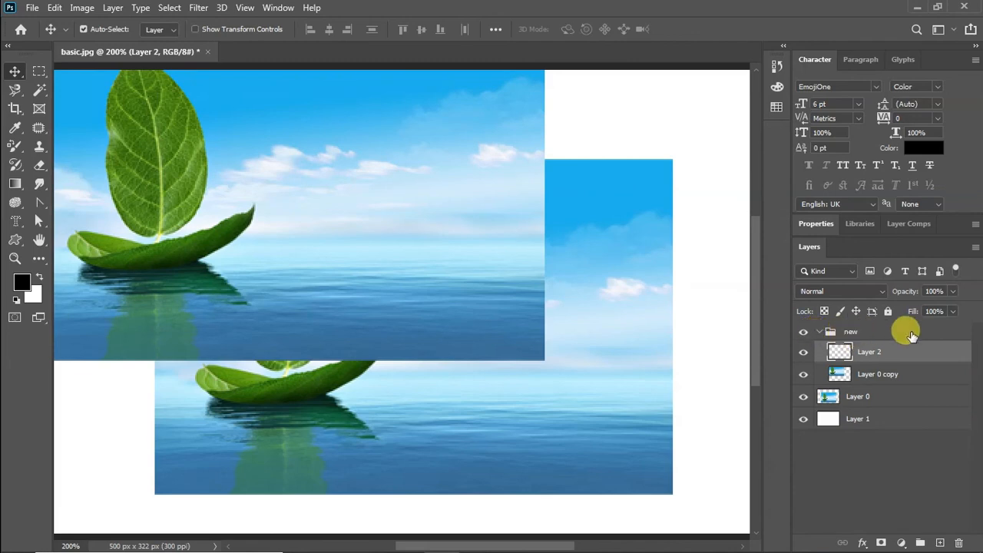
left_click(890, 334)
left_click(894, 351)
left_click_drag(887, 353, 873, 423)
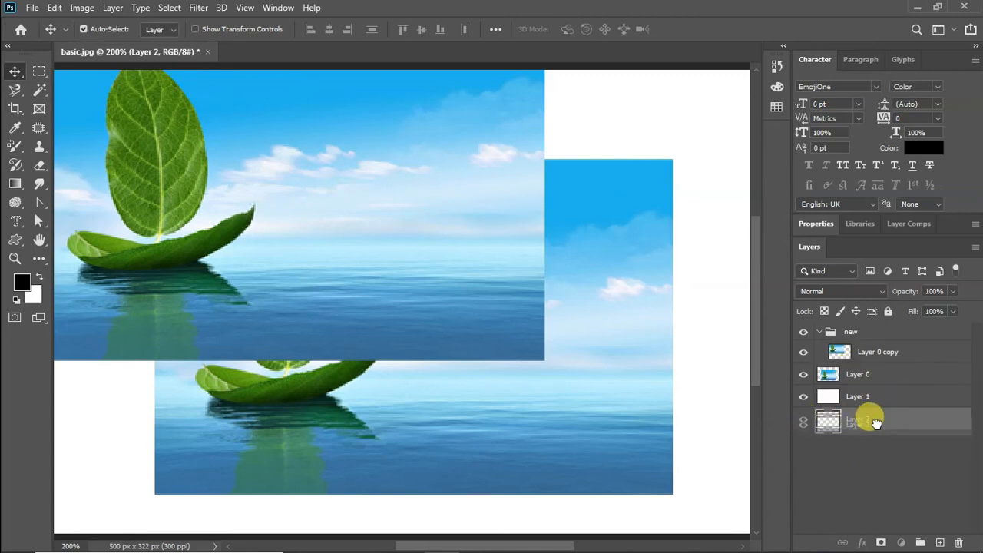
Delete Layer 2, undo the deletion, then discard Layer 2 again and deselect all layers.
key("Delete")
key("ctrl+z")
key("ctrl+z")
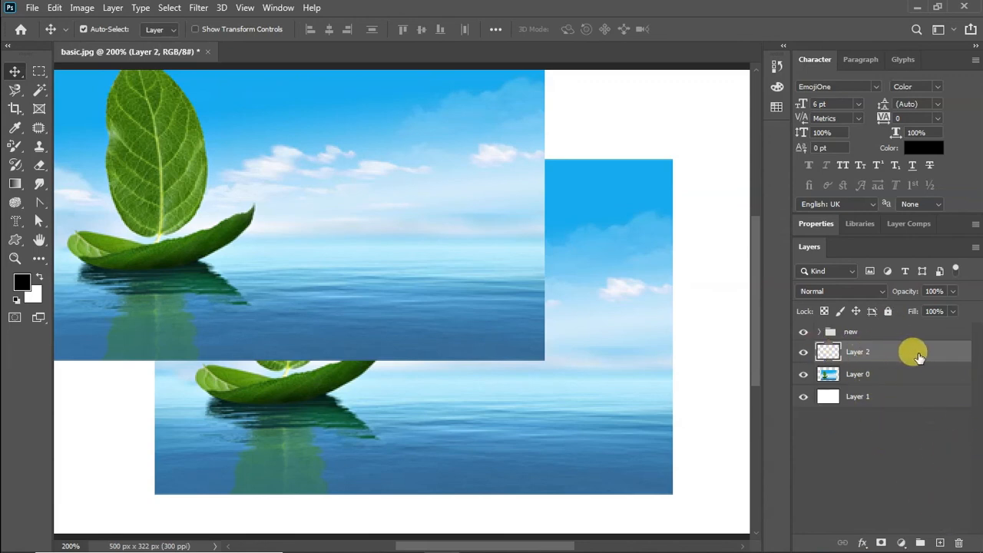
left_click_drag(919, 355, 958, 542)
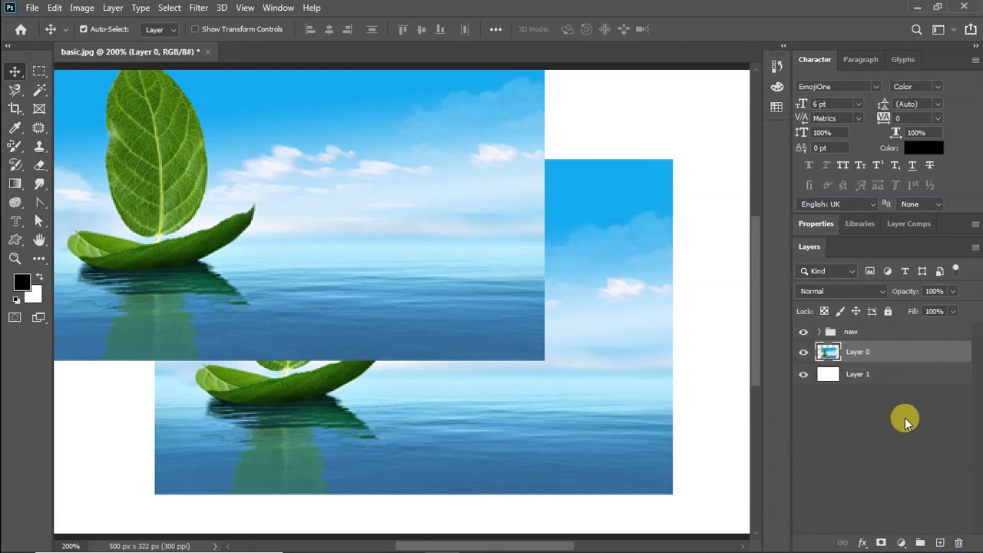
left_click(906, 417)
mouse_move(757, 253)
left_mouse_down()
mouse_move(755, 220)
mouse_move(750, 251)
left_mouse_up()
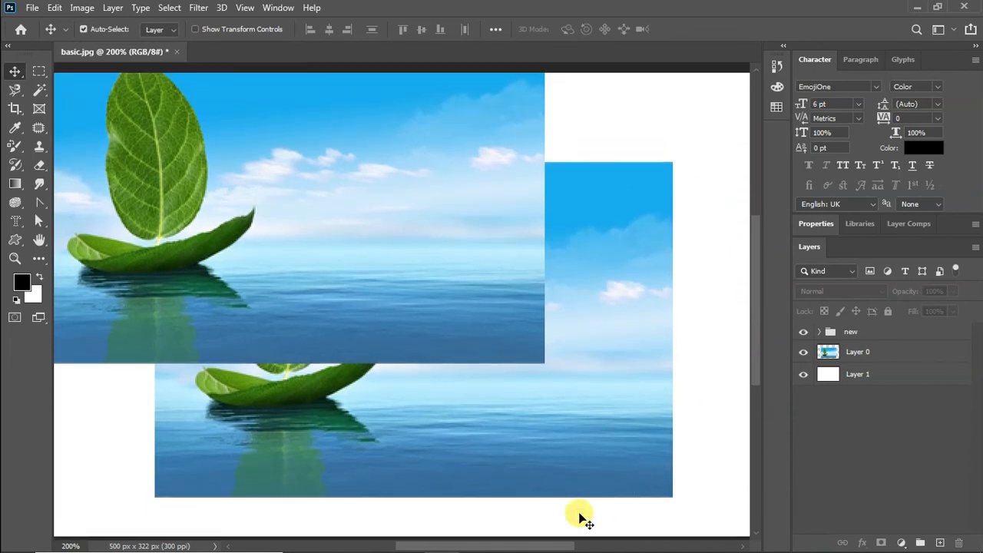
mouse_move(537, 545)
left_mouse_down()
mouse_move(506, 548)
mouse_move(533, 545)
left_mouse_up()
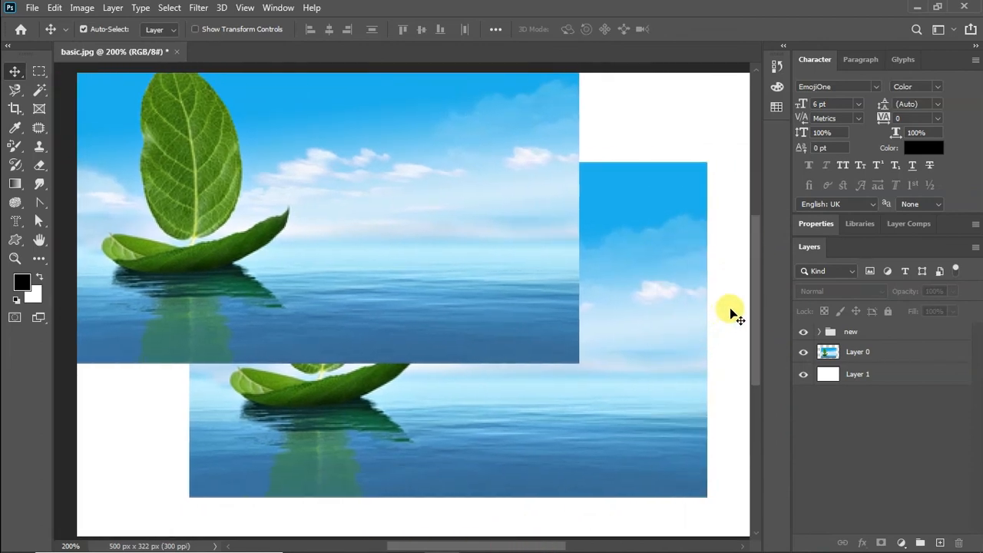
mouse_move(756, 308)
left_mouse_down()
mouse_move(757, 281)
mouse_move(753, 296)
left_mouse_up()
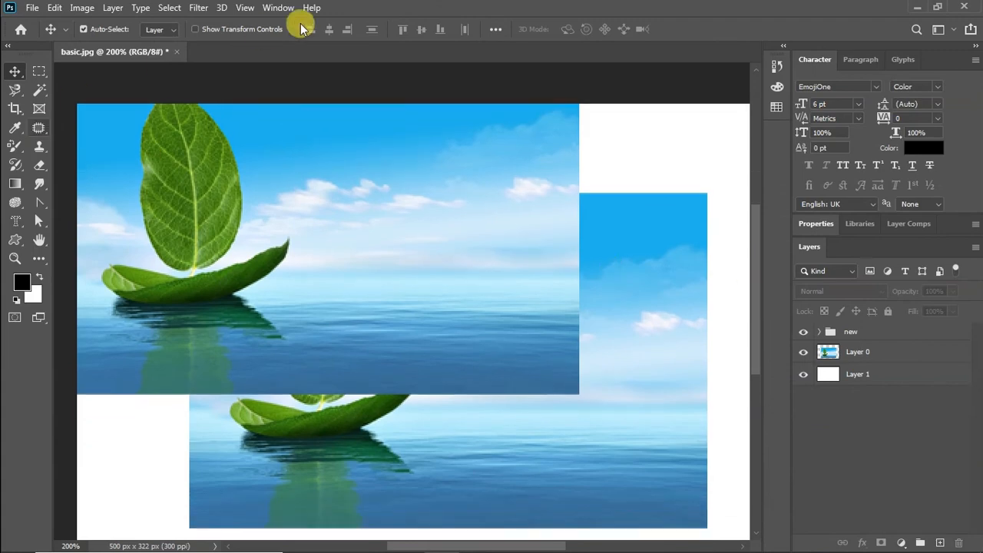
left_click_drag(758, 221, 758, 227)
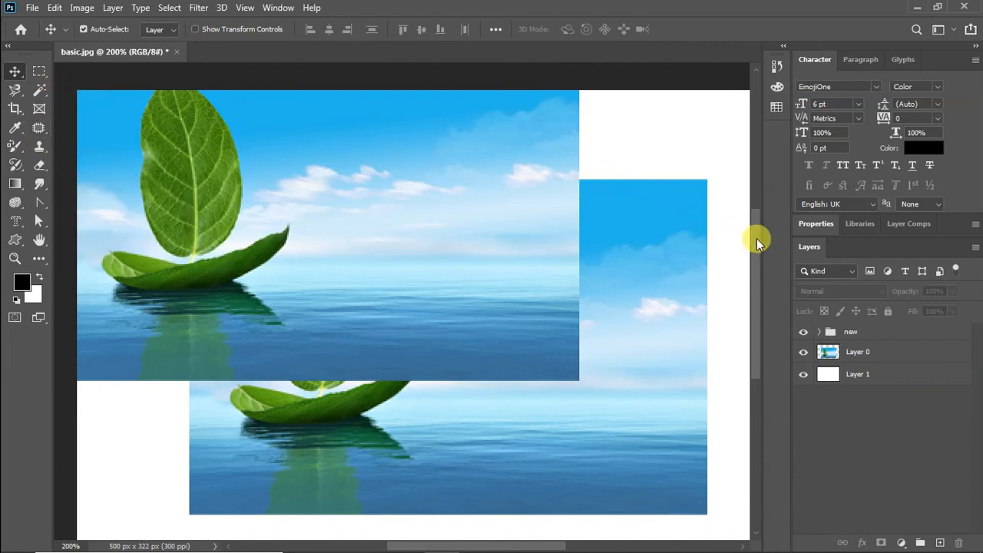
left_click_drag(756, 242, 755, 241)
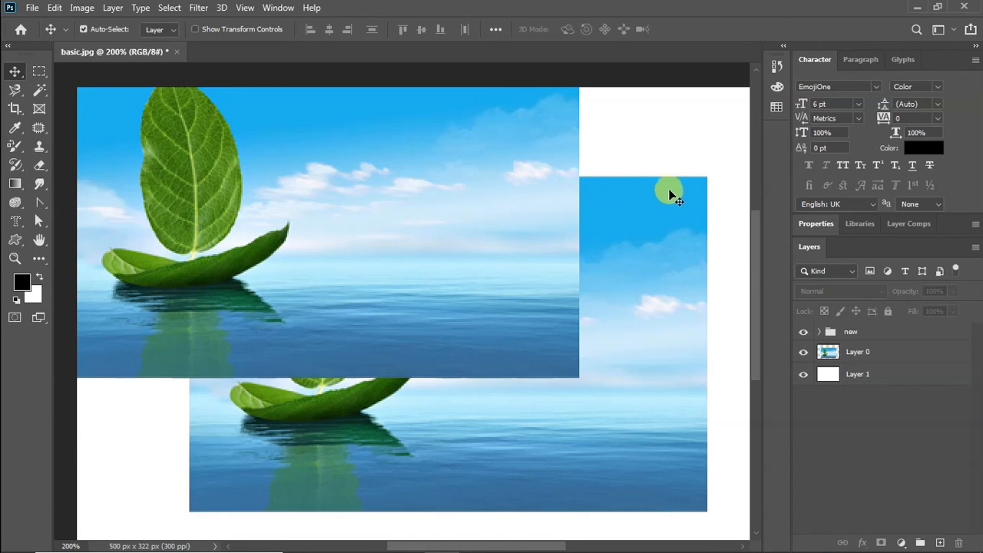
left_click_drag(755, 237, 758, 242)
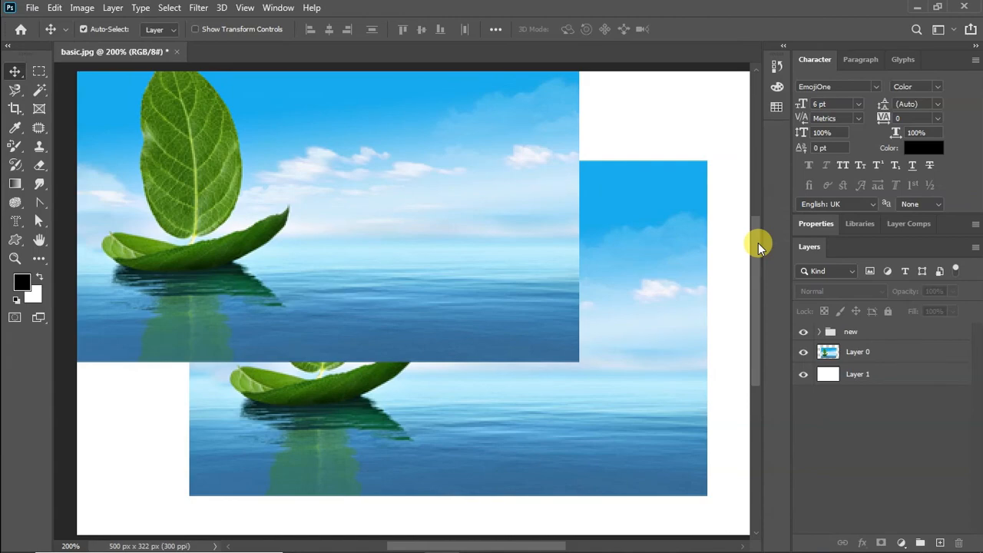
left_click_drag(759, 243, 760, 232)
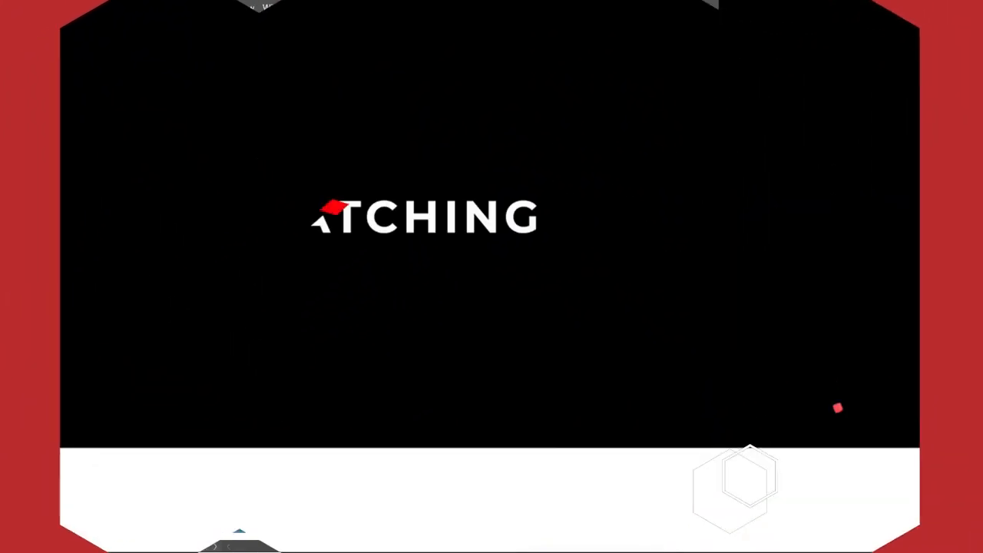